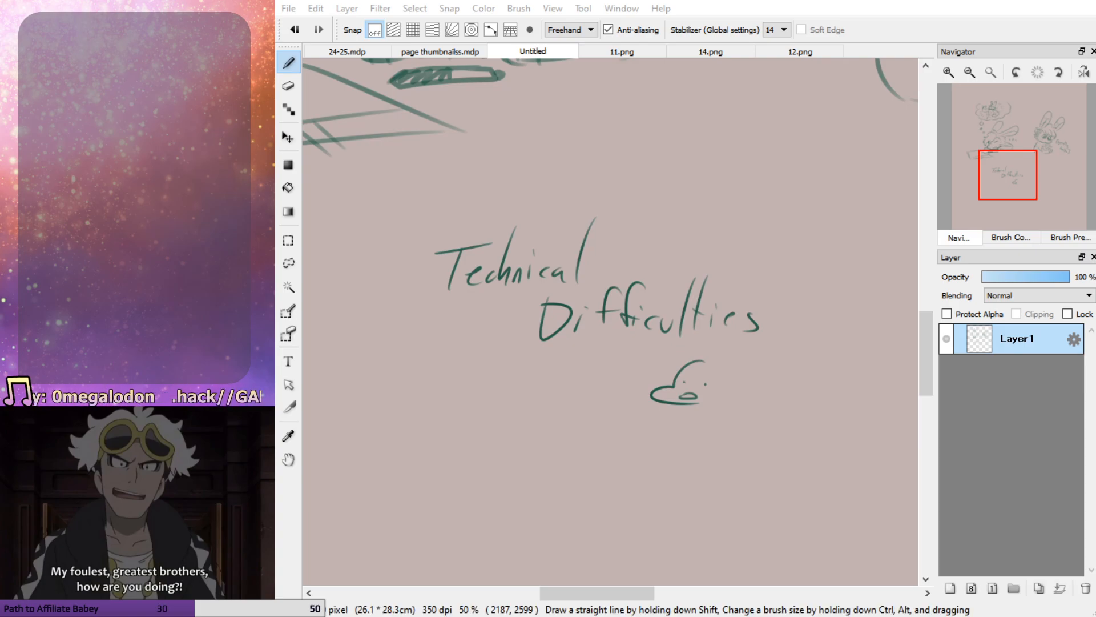
Open 24-25.mdp and sketch the curly-haired figure with a raised hand behind the counter, below the serving window in the top panel
mouse_move(1001, 209)
left_mouse_down()
mouse_move(974, 189)
mouse_move(1029, 189)
mouse_move(976, 165)
mouse_move(1017, 177)
mouse_move(1003, 147)
left_mouse_up()
left_click(381, 56)
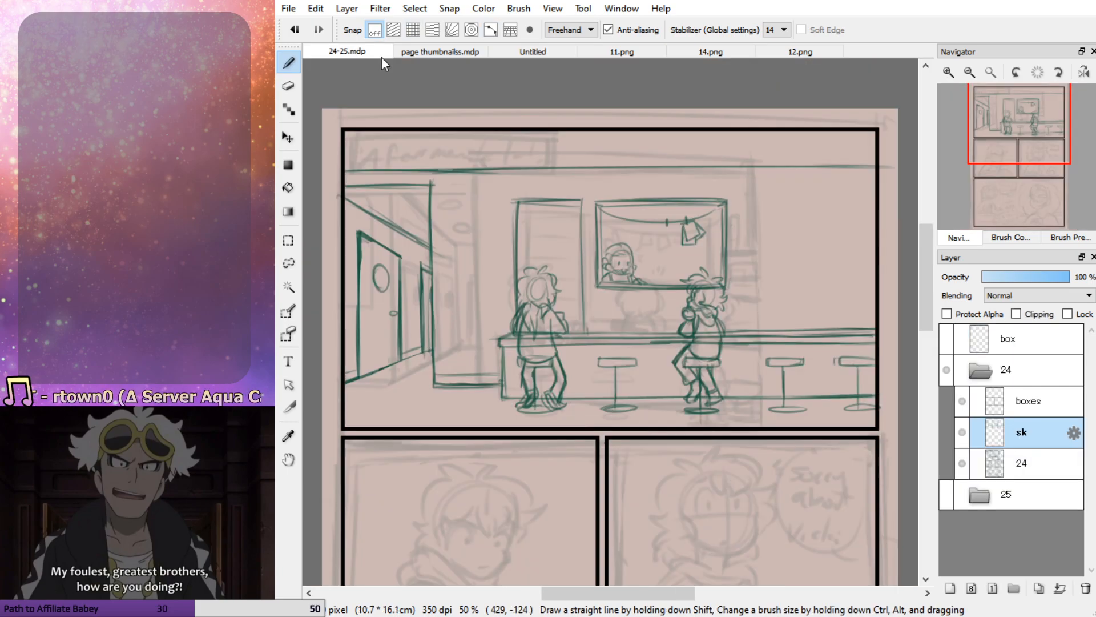
left_click(1030, 145)
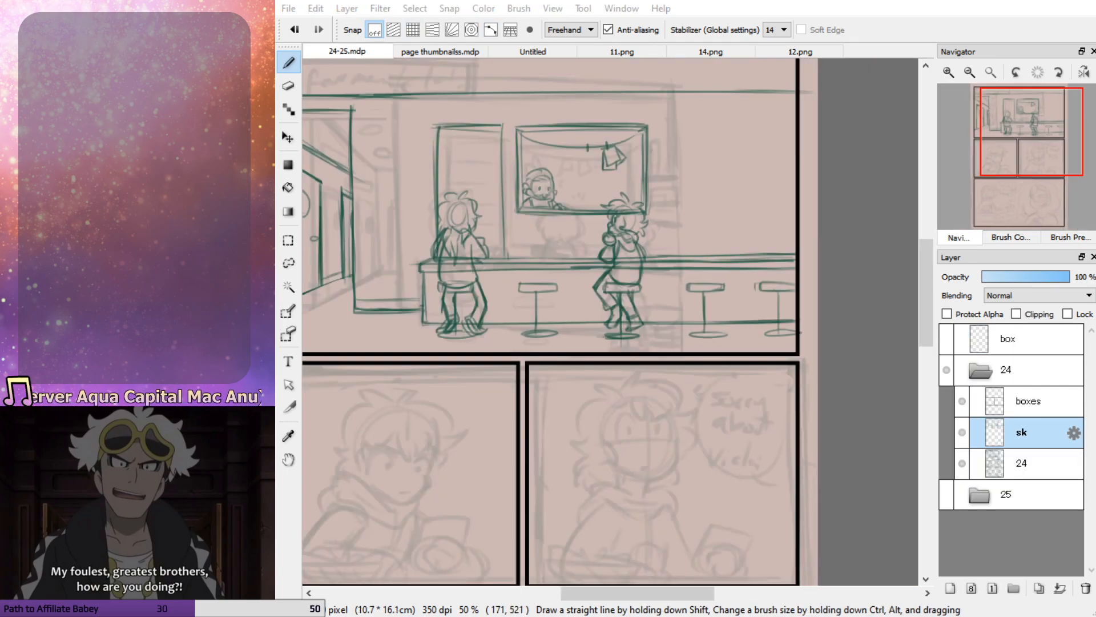
left_click(921, 327)
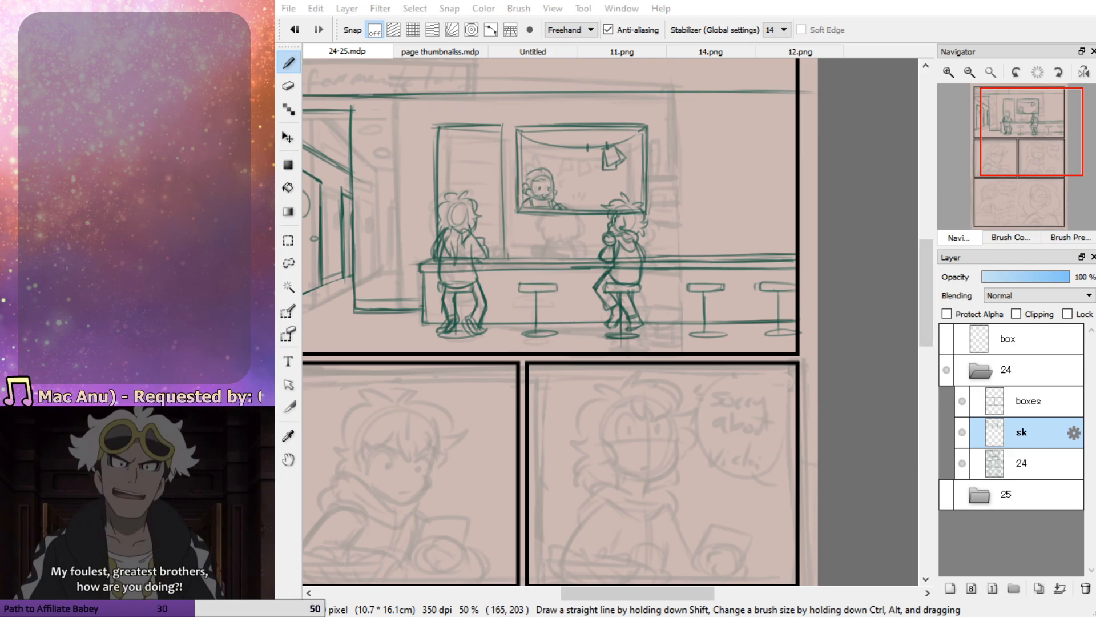
left_click(1016, 144)
left_click(948, 72)
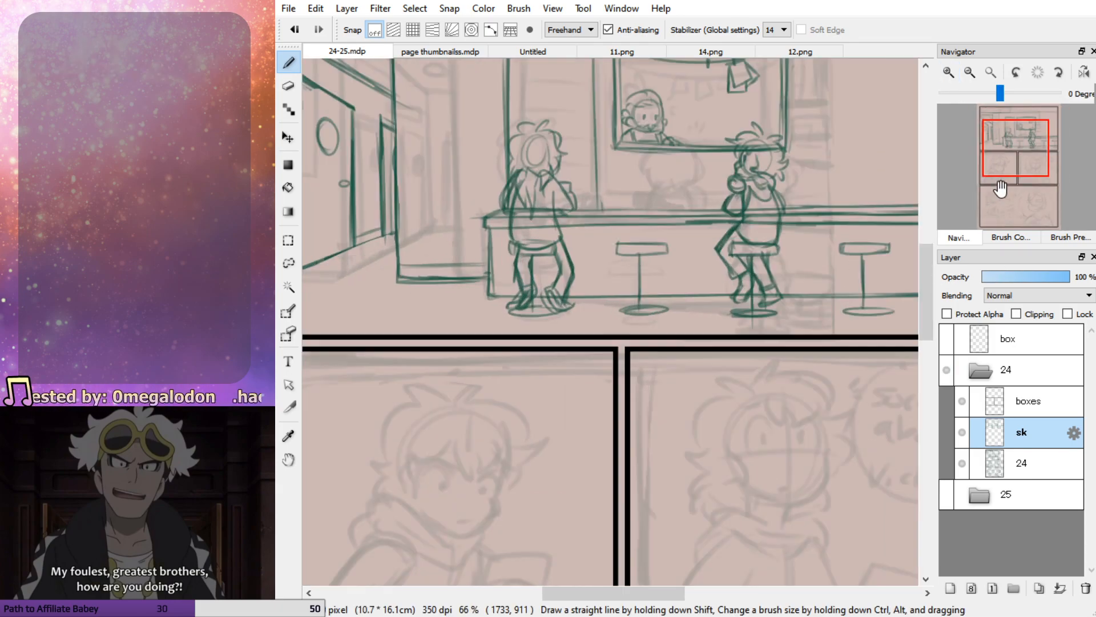
left_click(1027, 145)
left_click_drag(1027, 145, 1023, 135)
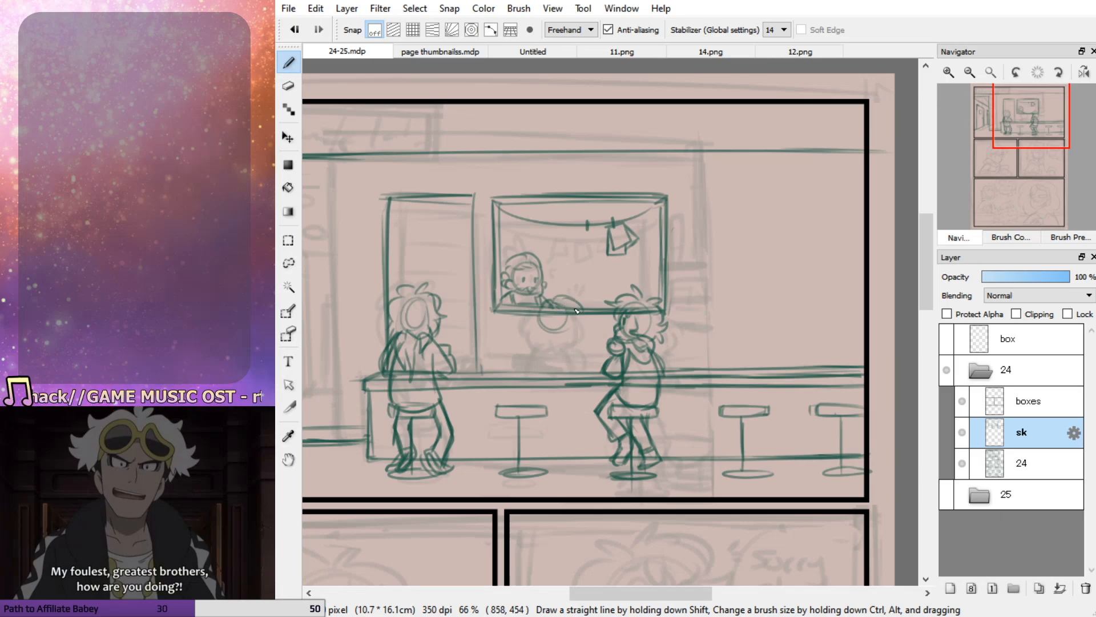
mouse_move(524, 317)
left_mouse_down()
mouse_move(550, 353)
mouse_move(581, 339)
mouse_move(547, 341)
mouse_move(538, 361)
mouse_move(571, 346)
mouse_move(580, 370)
left_mouse_up()
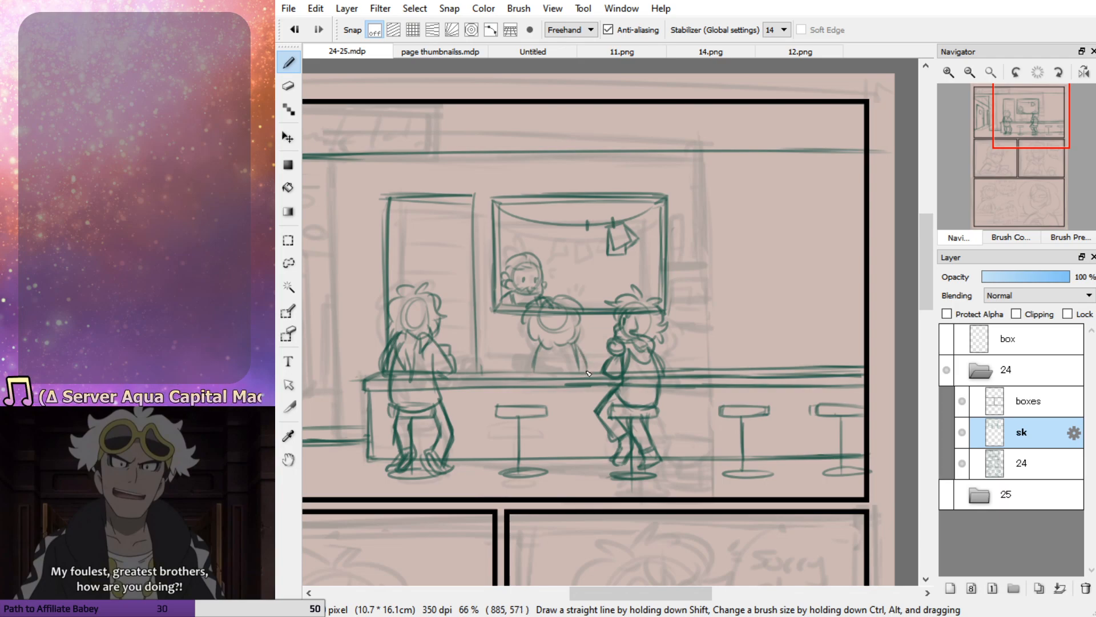
left_click_drag(537, 348, 529, 367)
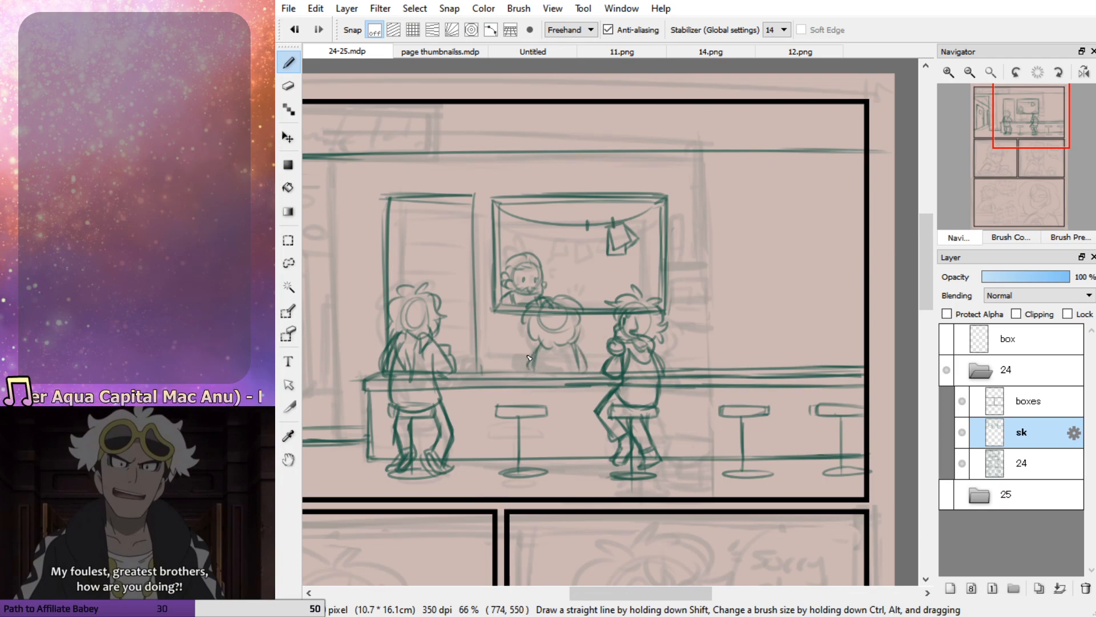
mouse_move(529, 347)
left_mouse_down()
mouse_move(523, 371)
mouse_move(535, 355)
left_mouse_up()
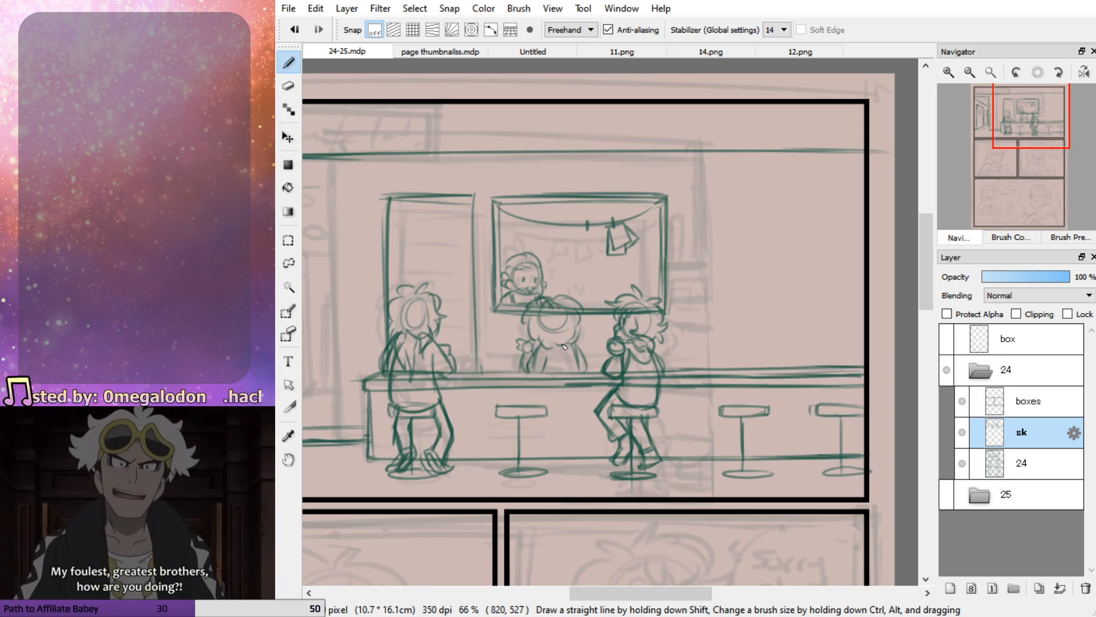
Sketch the counter's back edge between the leftmost seated figure and the figure behind the counter
mouse_move(482, 366)
left_mouse_down()
mouse_move(531, 364)
mouse_move(477, 365)
left_mouse_up()
key("ctrl+z")
key("e")
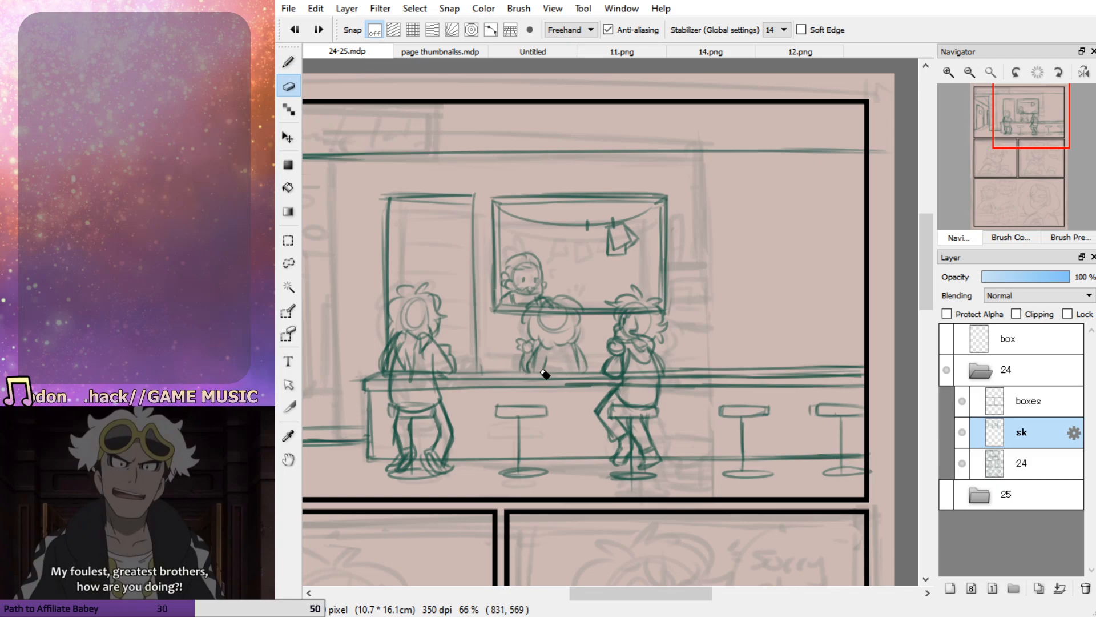
key("b")
key("ctrl+z")
key("ctrl+z")
left_click_drag(490, 374, 604, 374)
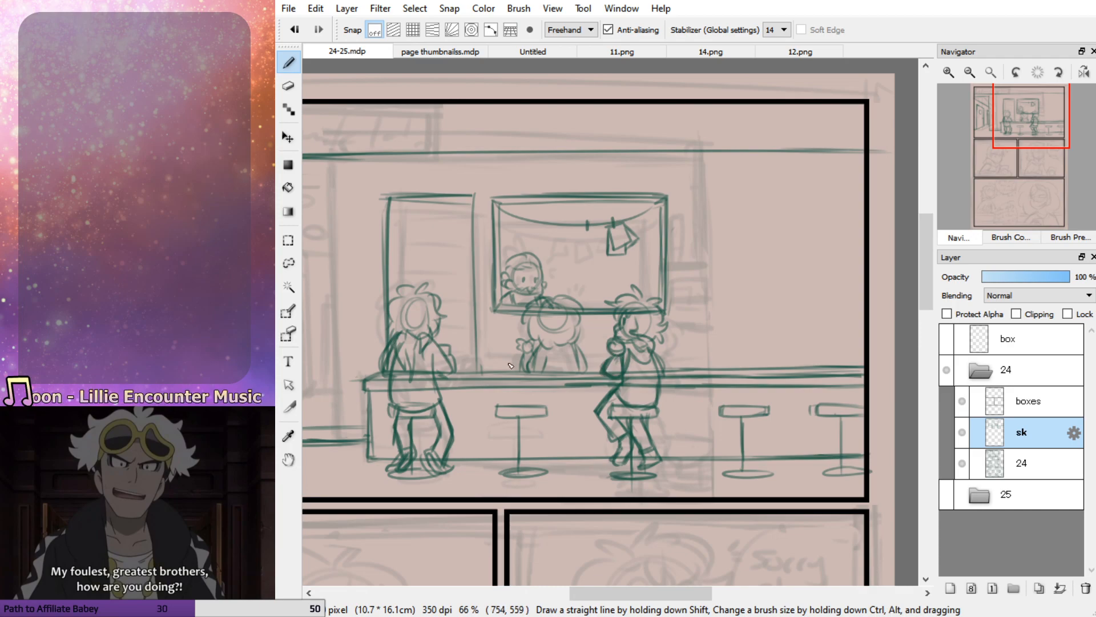
mouse_move(520, 366)
left_mouse_down()
mouse_move(470, 362)
mouse_move(454, 366)
mouse_move(483, 363)
mouse_move(448, 376)
mouse_move(590, 364)
left_mouse_up()
key("ctrl+z")
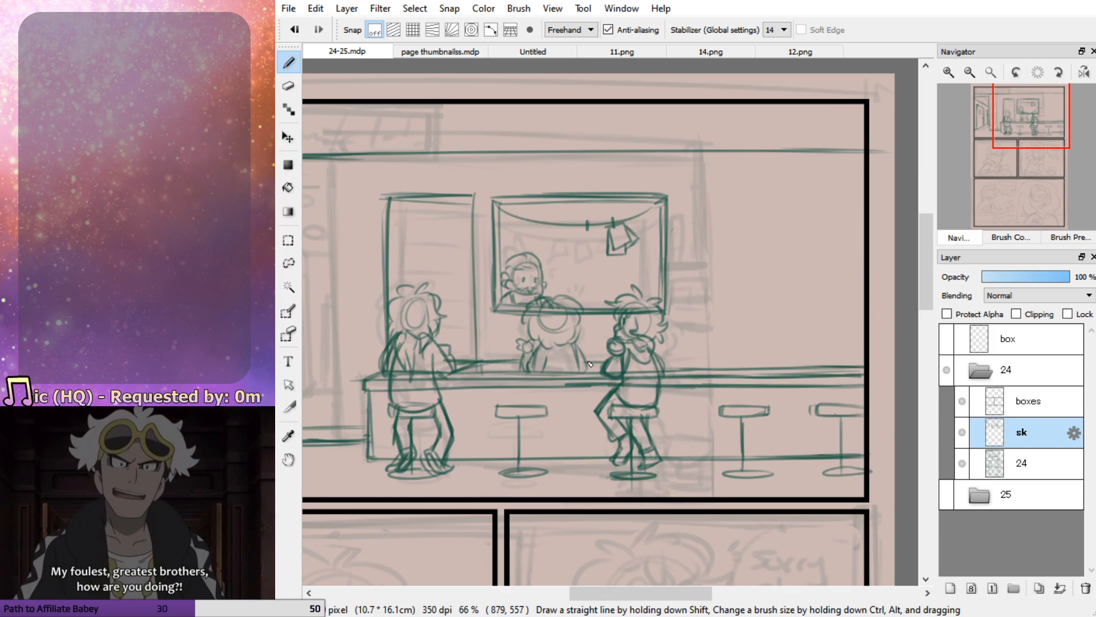
Sketch the counter's back edge from the right-hand seated figure to the panel's right border, retrying strokes until the line is straight
left_click_drag(662, 363, 766, 366)
key("ctrl+z")
key("ctrl+z")
left_click_drag(660, 363, 798, 364)
key("ctrl+z")
left_click_drag(656, 361, 786, 361)
key("ctrl+z")
mouse_move(660, 361)
left_mouse_down()
mouse_move(869, 362)
mouse_move(749, 377)
mouse_move(864, 371)
mouse_move(773, 372)
left_mouse_up()
key("e")
key("b")
key("ctrl+z")
mouse_move(869, 377)
left_mouse_down()
mouse_move(763, 378)
mouse_move(862, 378)
mouse_move(775, 362)
mouse_move(866, 362)
mouse_move(772, 361)
mouse_move(868, 358)
mouse_move(761, 358)
left_mouse_up()
key("e")
key("b")
key("ctrl+z")
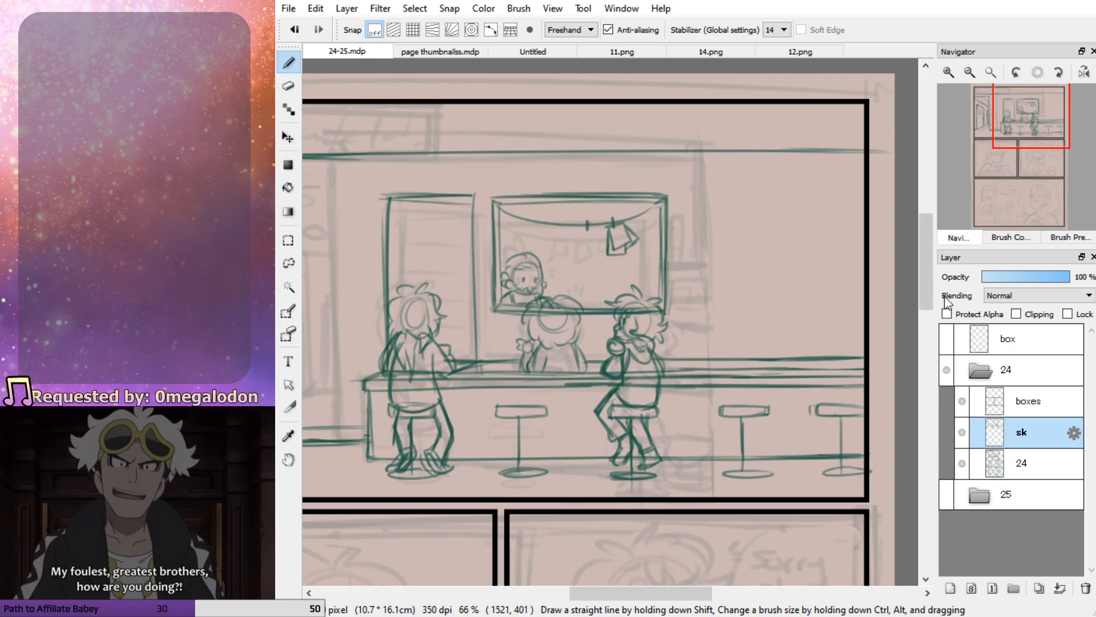
mouse_move(767, 192)
left_mouse_down()
mouse_move(786, 247)
mouse_move(763, 240)
left_mouse_up()
key("ctrl+z")
key("ctrl+z")
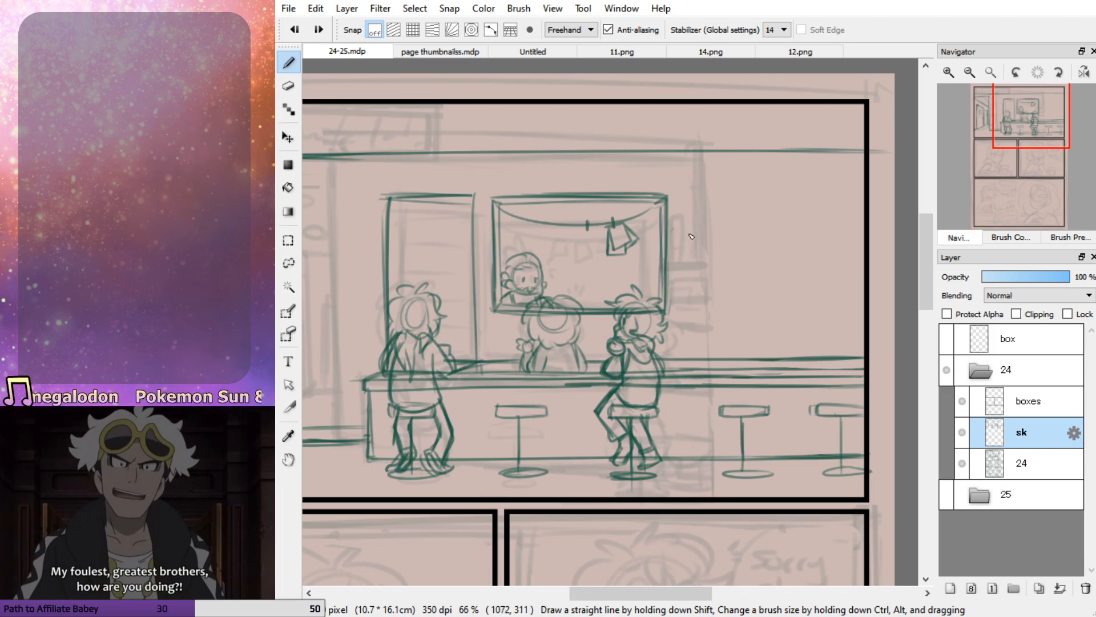
left_click_drag(693, 242, 786, 245)
key("ctrl+z")
left_click_drag(687, 252, 783, 256)
key("ctrl+z")
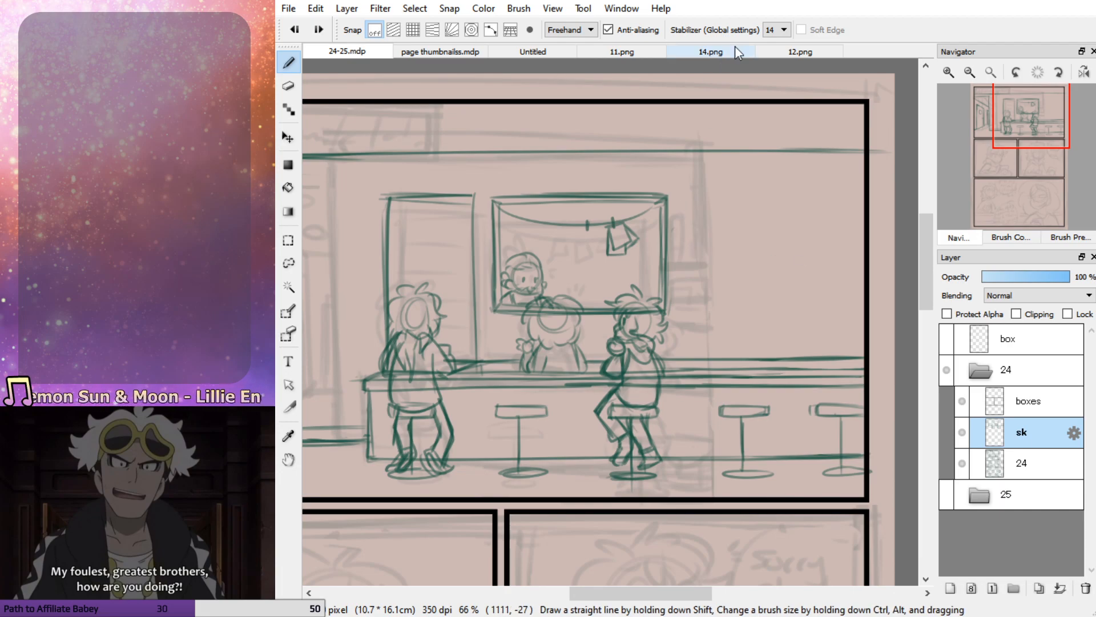
Consult the finished pages 12.png and 11.png and rough in a wall shelf outline right of the serving window in 24-25.mdp
left_click(762, 50)
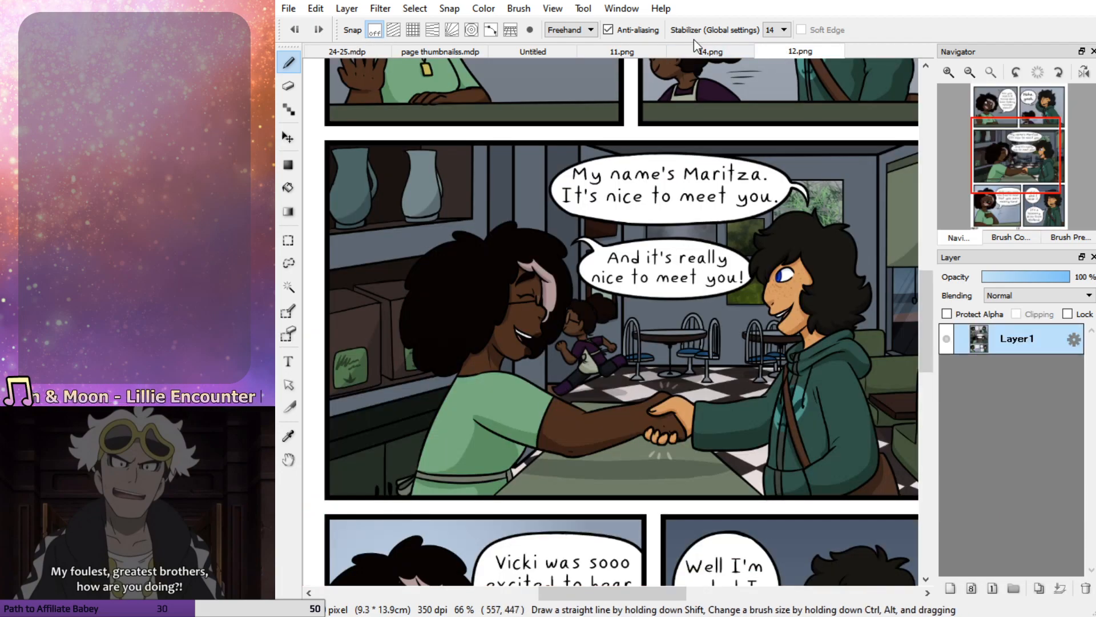
left_click(622, 51)
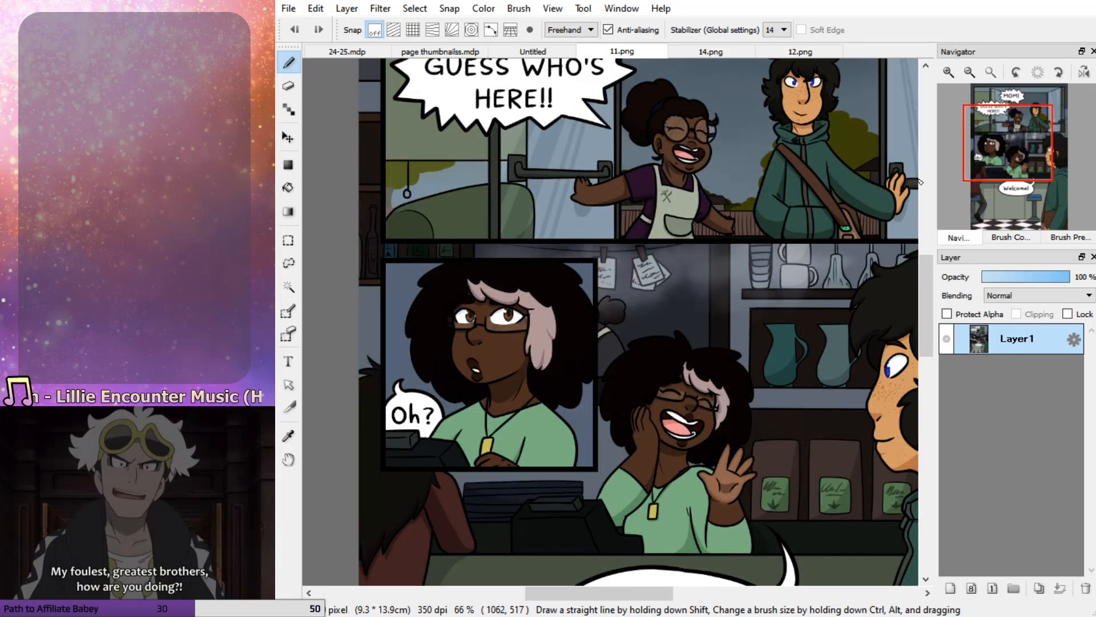
left_click(532, 52)
left_click(439, 52)
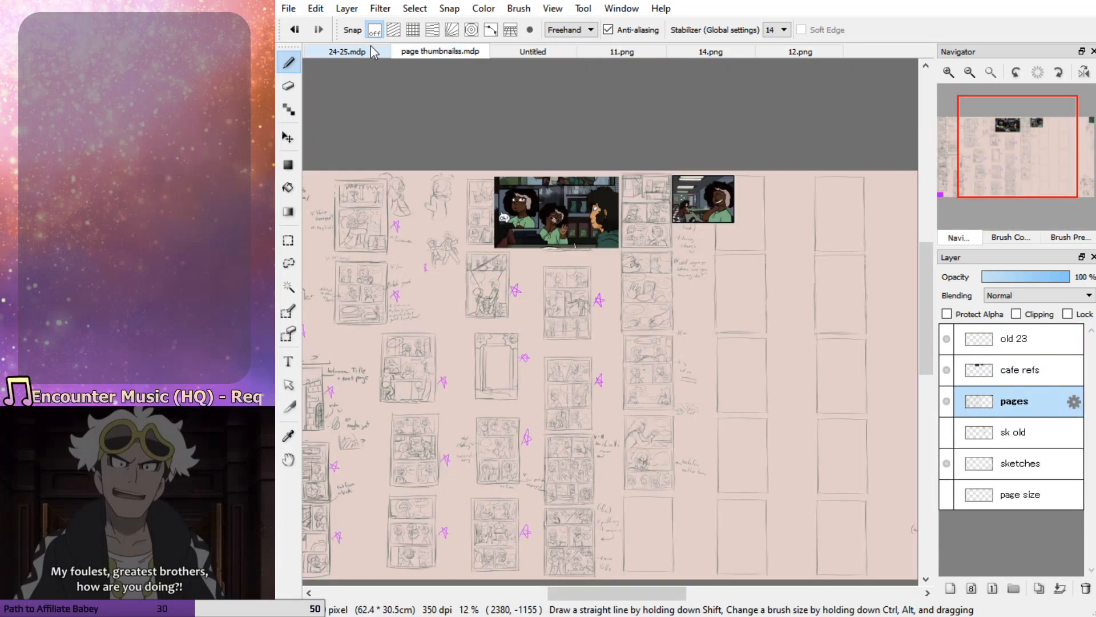
left_click(373, 52)
mouse_move(690, 241)
left_mouse_down()
mouse_move(686, 317)
mouse_move(793, 221)
mouse_move(829, 220)
left_mouse_up()
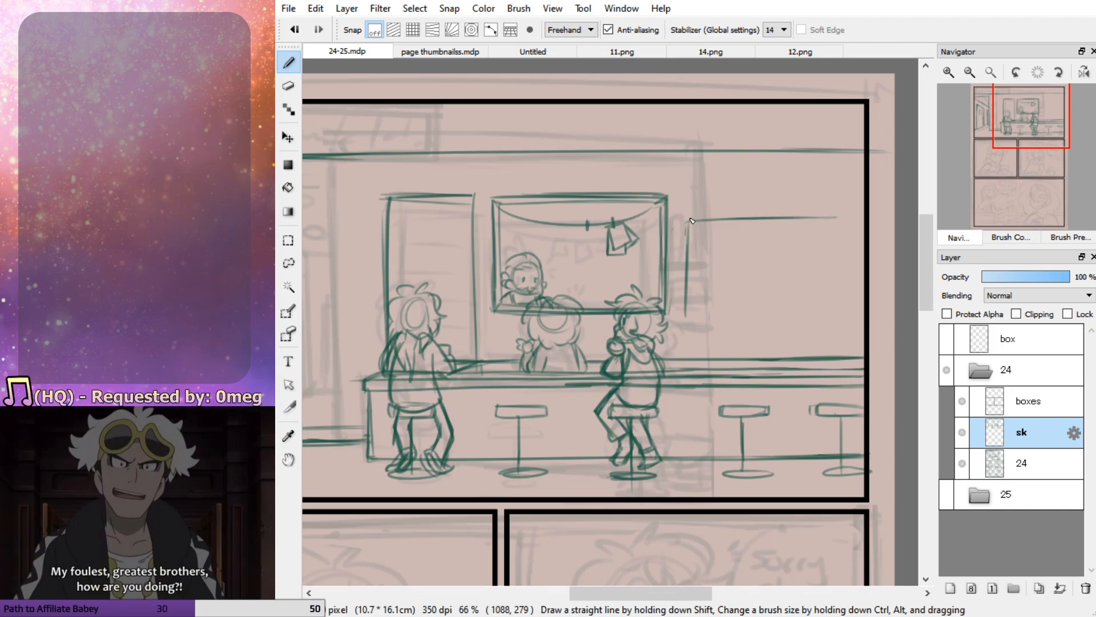
left_click(504, 47)
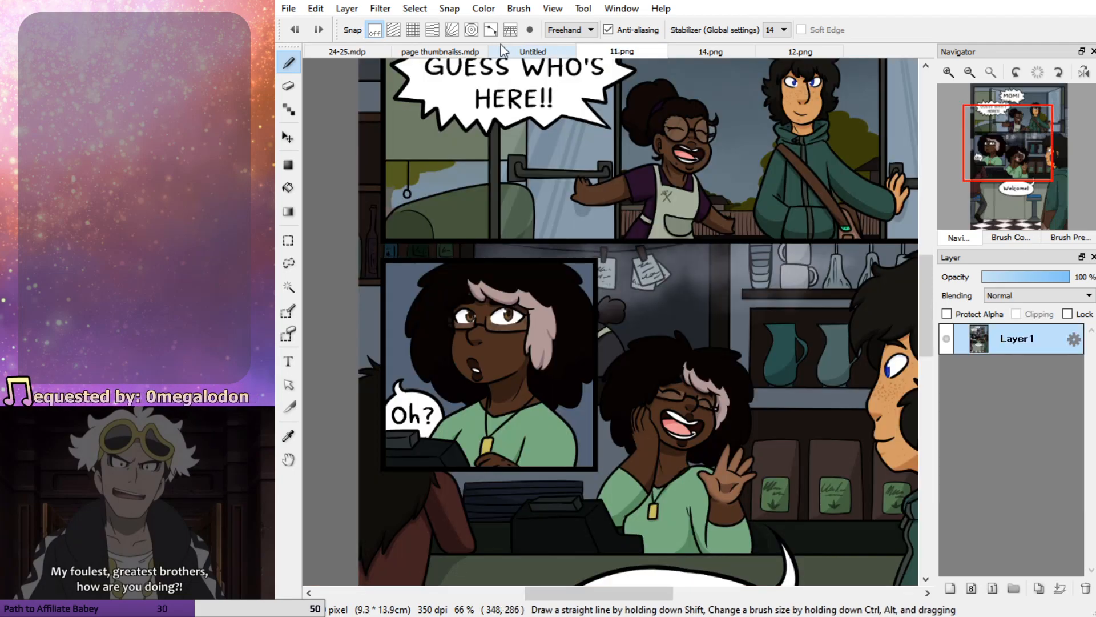
left_click(359, 49)
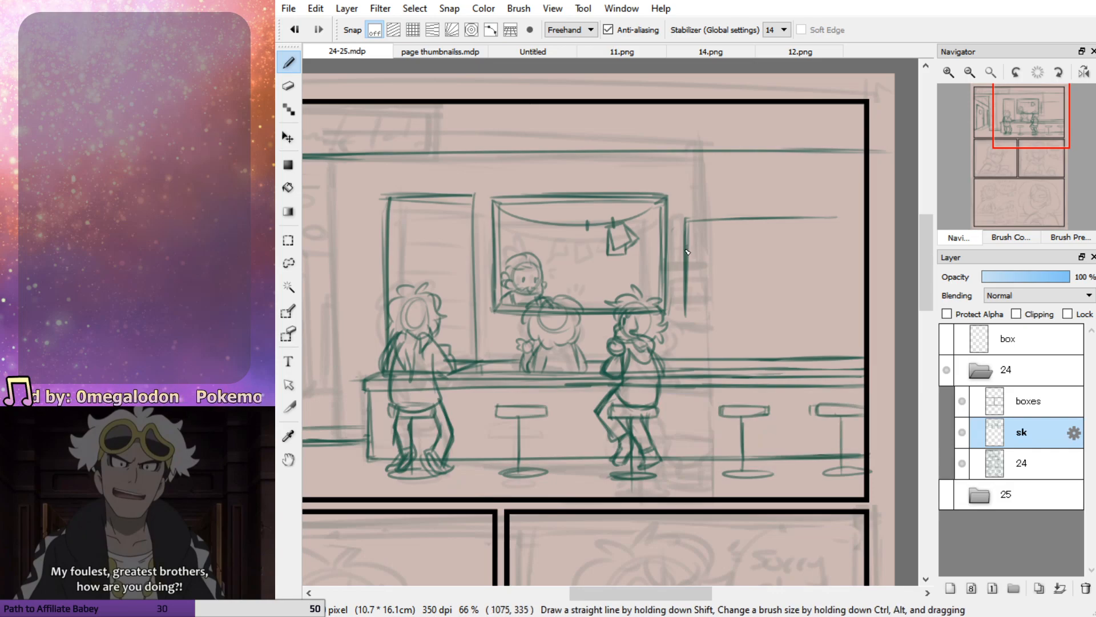
left_click_drag(696, 288, 786, 289)
mouse_move(688, 290)
left_mouse_down()
mouse_move(835, 290)
mouse_move(683, 291)
mouse_move(846, 292)
left_mouse_up()
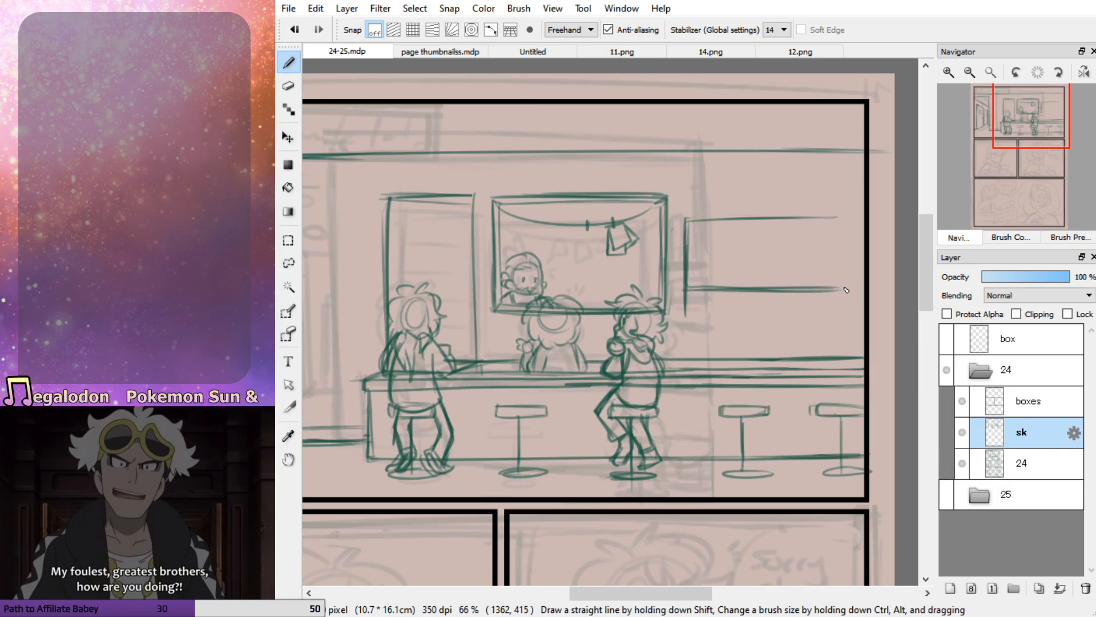
Erase the wall shelf's upper edge, redraw it lower down, and clean up the shelf's side and bottom lines
key("e")
left_click_drag(707, 225, 857, 237)
key("b")
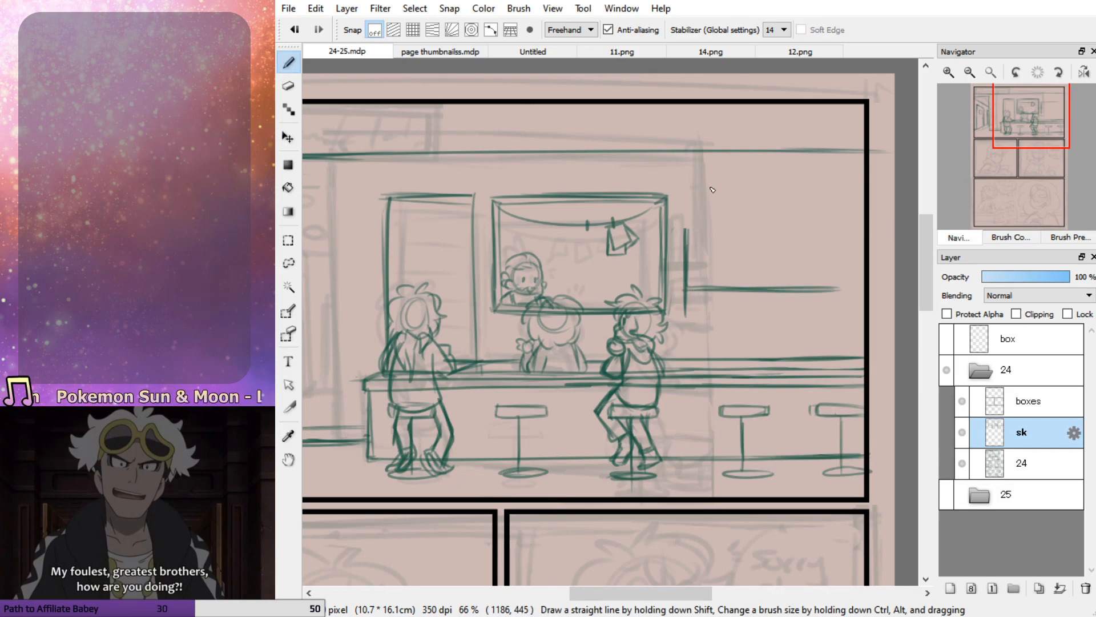
left_click_drag(691, 247, 826, 248)
key("ctrl+z")
key("ctrl+z")
mouse_move(687, 246)
left_mouse_down()
mouse_move(860, 247)
mouse_move(835, 243)
mouse_move(849, 243)
left_mouse_up()
left_click_drag(690, 292, 860, 287)
mouse_move(768, 290)
left_mouse_down()
mouse_move(863, 288)
mouse_move(850, 291)
left_mouse_up()
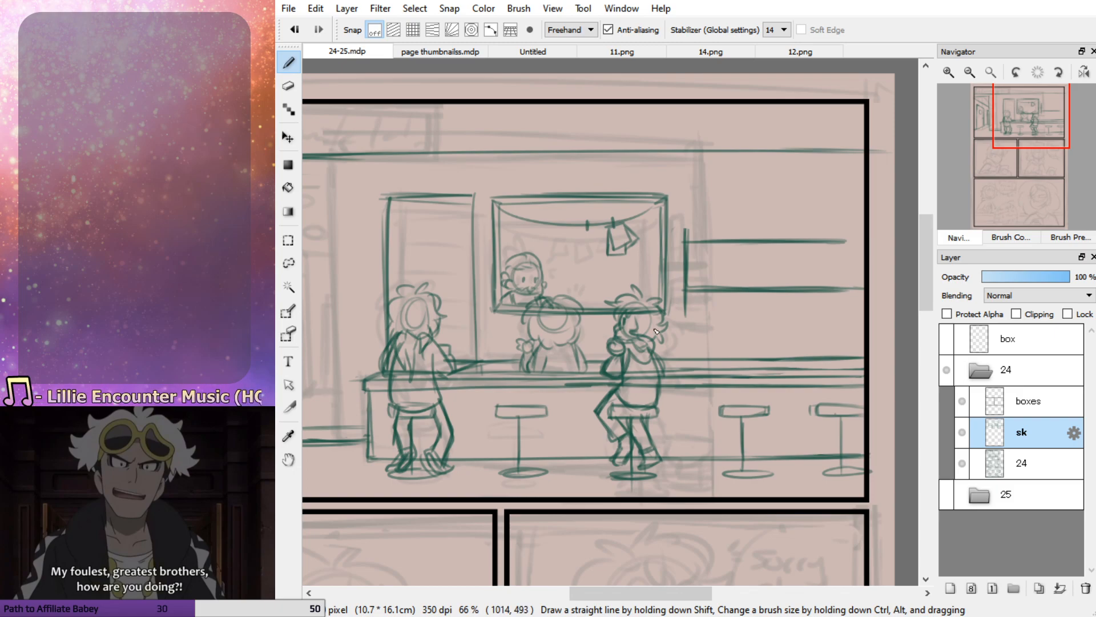
key("e")
mouse_move(707, 284)
left_mouse_down()
mouse_move(886, 285)
mouse_move(851, 289)
left_mouse_up()
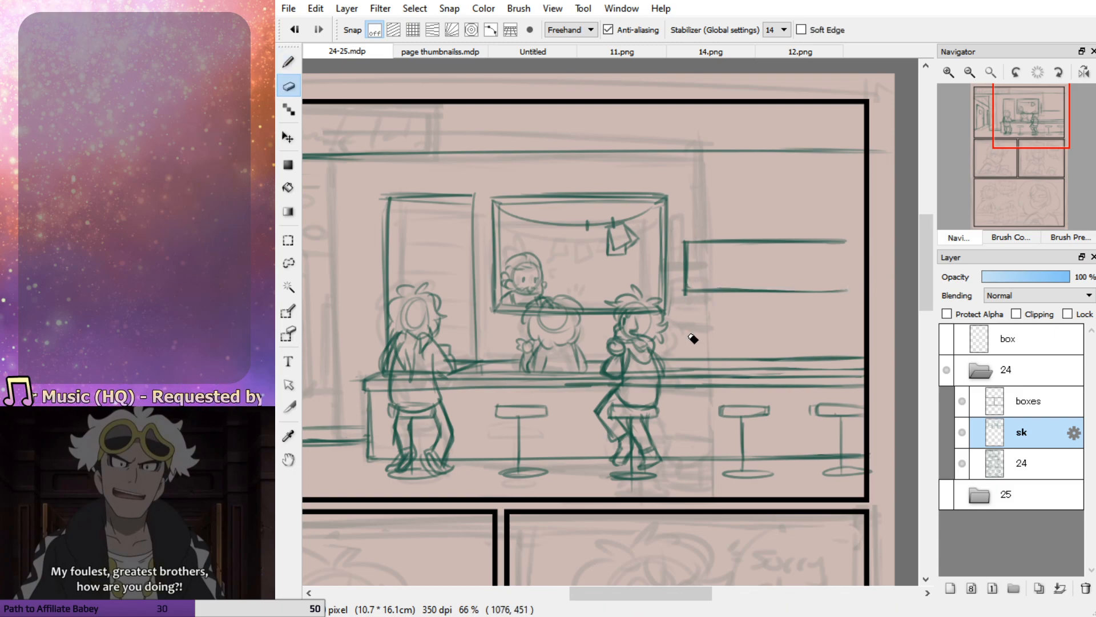
key("b")
Sketch a cabinet outline below the wall shelf, reaching down to the counter, using 11.png as reference
left_click(621, 51)
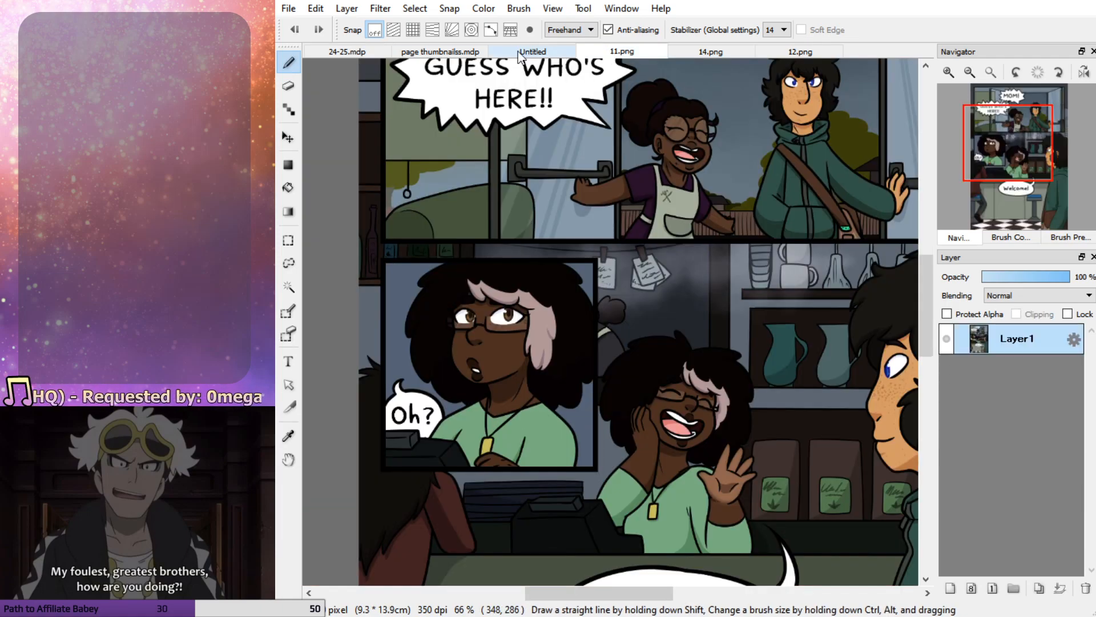
left_click(347, 51)
mouse_move(685, 308)
left_mouse_down()
mouse_move(845, 308)
mouse_move(726, 308)
mouse_move(684, 355)
mouse_move(686, 308)
mouse_move(849, 309)
left_mouse_up()
key("ctrl+z")
left_click_drag(686, 307, 861, 308)
left_click_drag(685, 309, 683, 360)
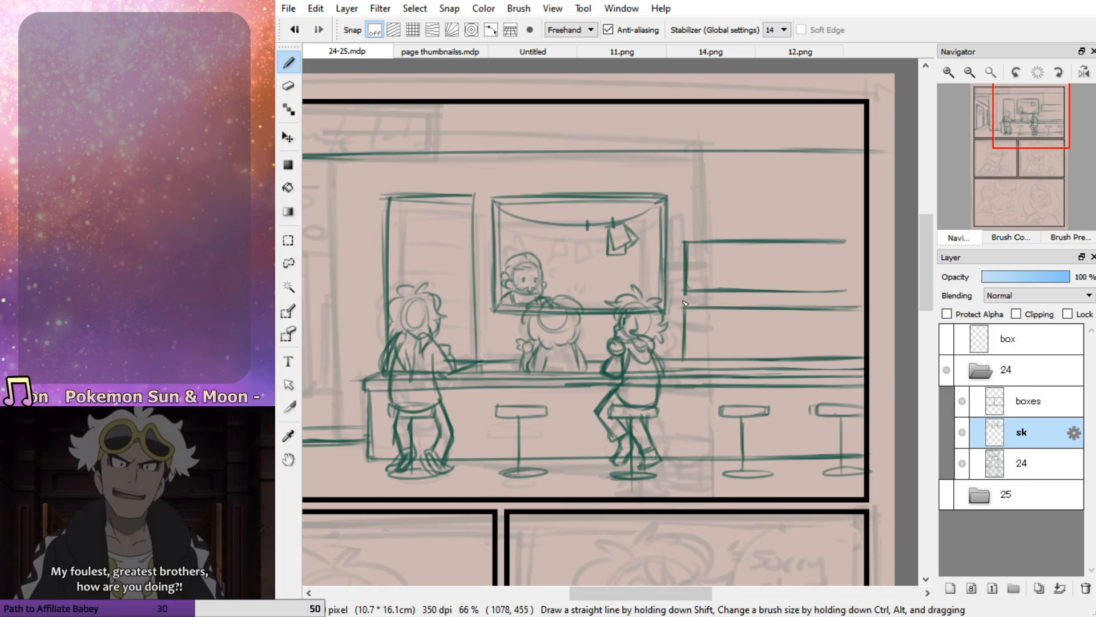
left_click(639, 51)
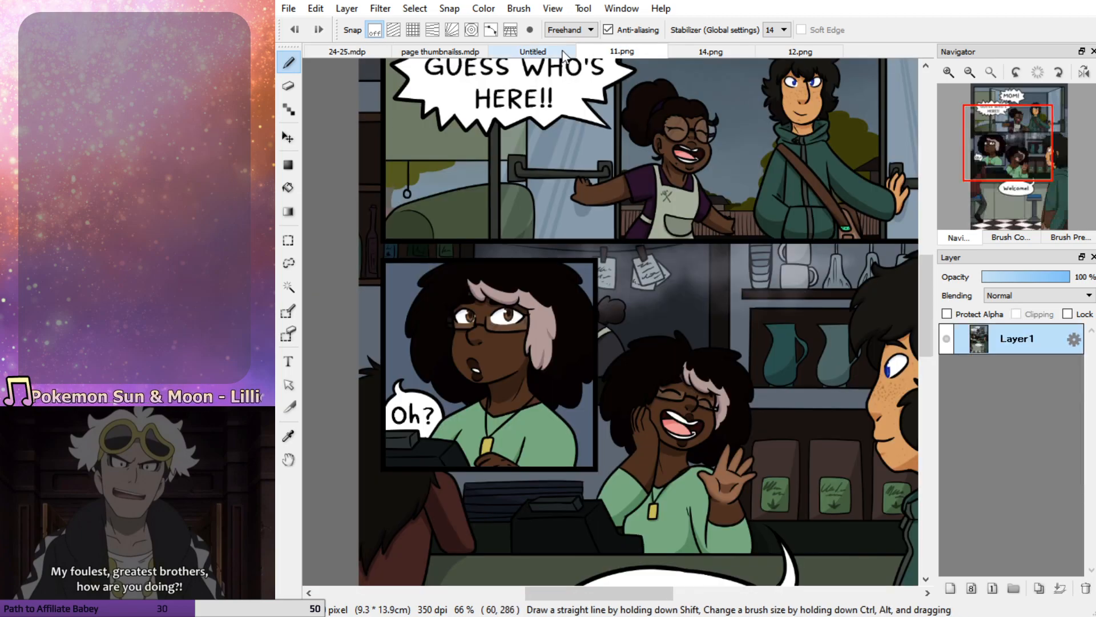
left_click(346, 52)
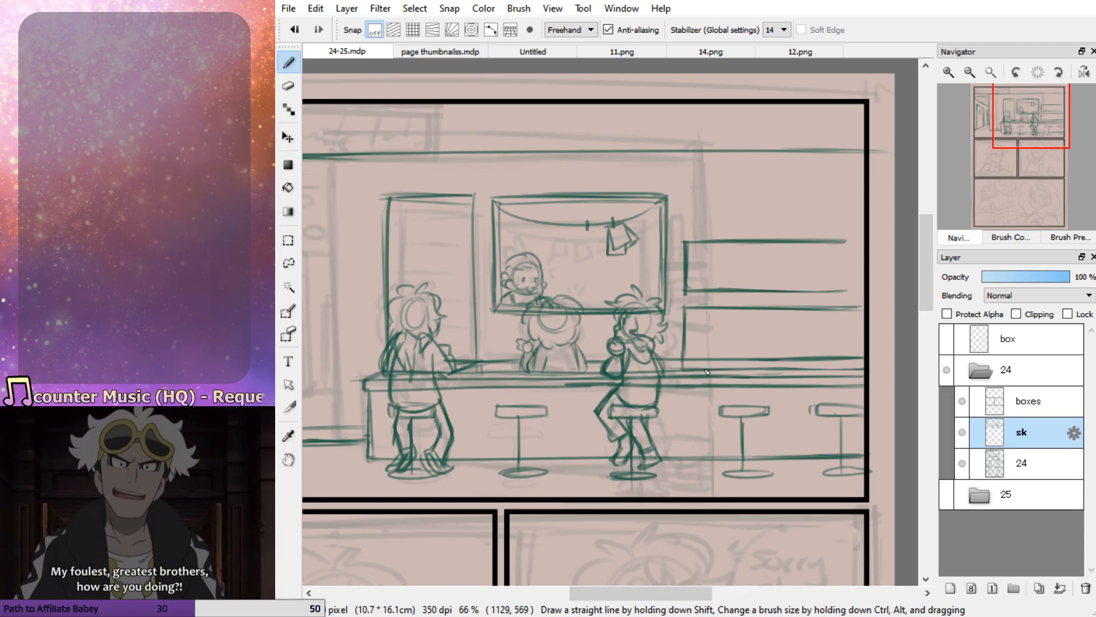
mouse_move(729, 352)
left_mouse_down()
mouse_move(674, 351)
mouse_move(715, 351)
mouse_move(692, 354)
left_mouse_up()
key("ctrl+z")
left_click_drag(761, 373, 769, 374)
key("ctrl+z")
key("ctrl+z")
key("ctrl+z")
key("ctrl+z")
key("ctrl+z")
key("ctrl+z")
key("ctrl+z")
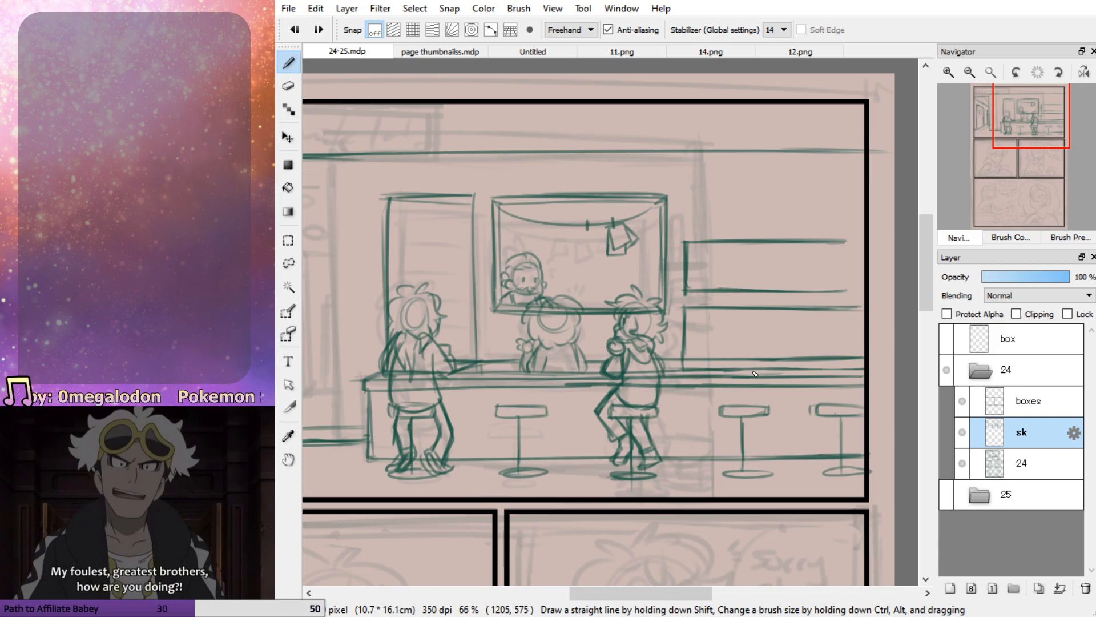
Sketch a cash register on the counter to the right of the seated figures, erasing and redrawing its inner lines
mouse_move(742, 372)
left_mouse_down()
mouse_move(700, 360)
mouse_move(745, 356)
mouse_move(704, 355)
mouse_move(702, 369)
mouse_move(719, 355)
mouse_move(770, 370)
mouse_move(707, 369)
mouse_move(720, 347)
mouse_move(733, 355)
mouse_move(716, 357)
mouse_move(712, 347)
mouse_move(749, 372)
mouse_move(738, 375)
mouse_move(758, 372)
mouse_move(702, 371)
mouse_move(772, 367)
left_mouse_up()
key("e")
key("b")
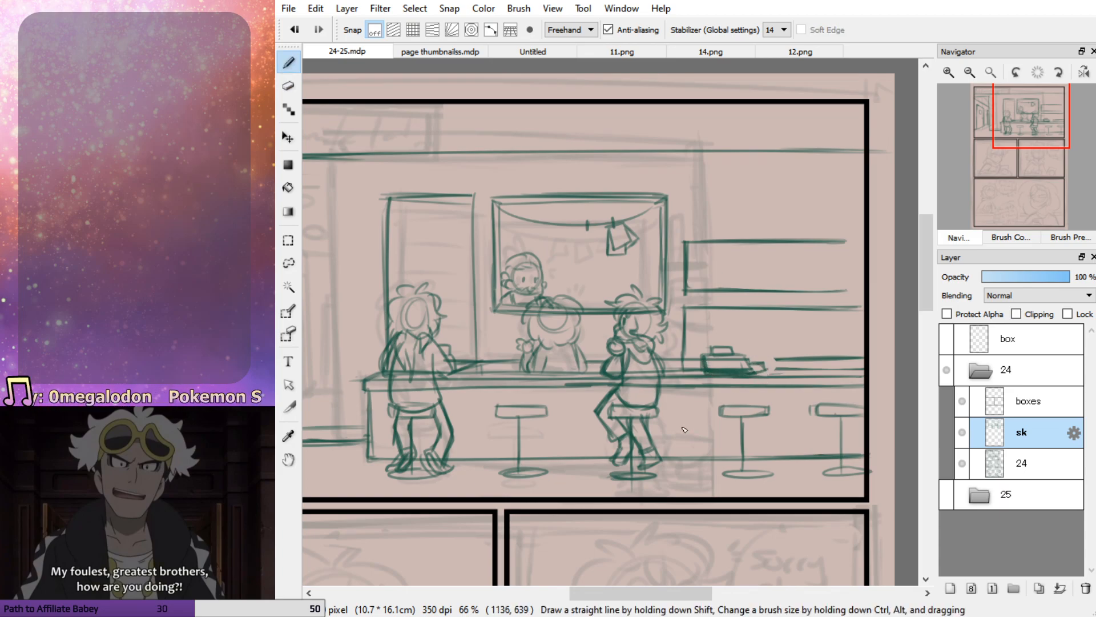
key("e")
left_click_drag(730, 366, 758, 374)
key("p")
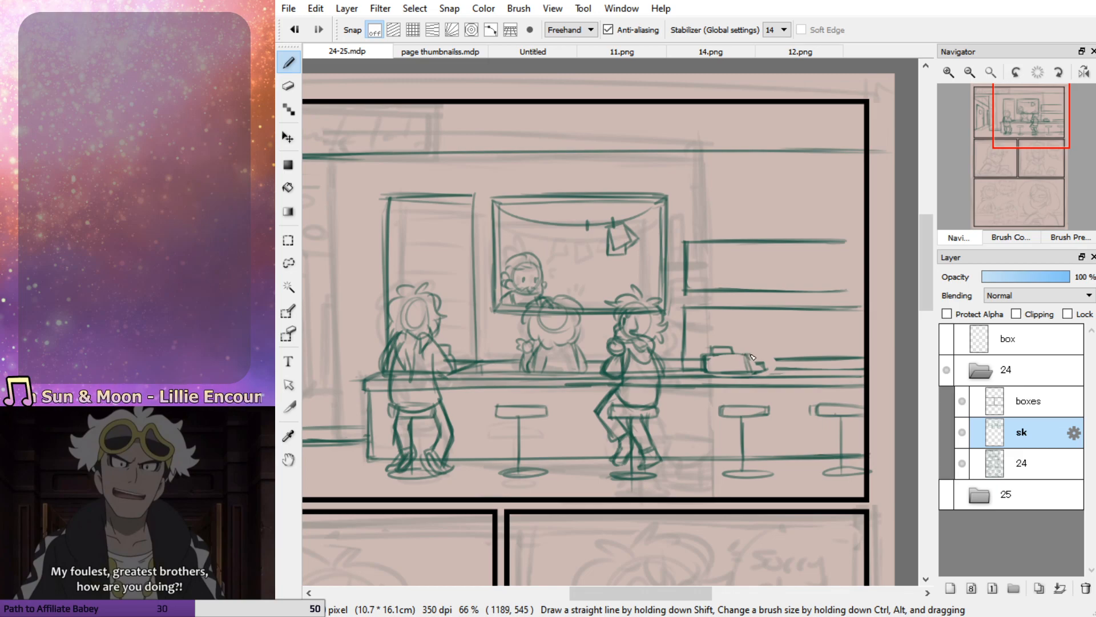
left_click_drag(716, 358, 753, 360)
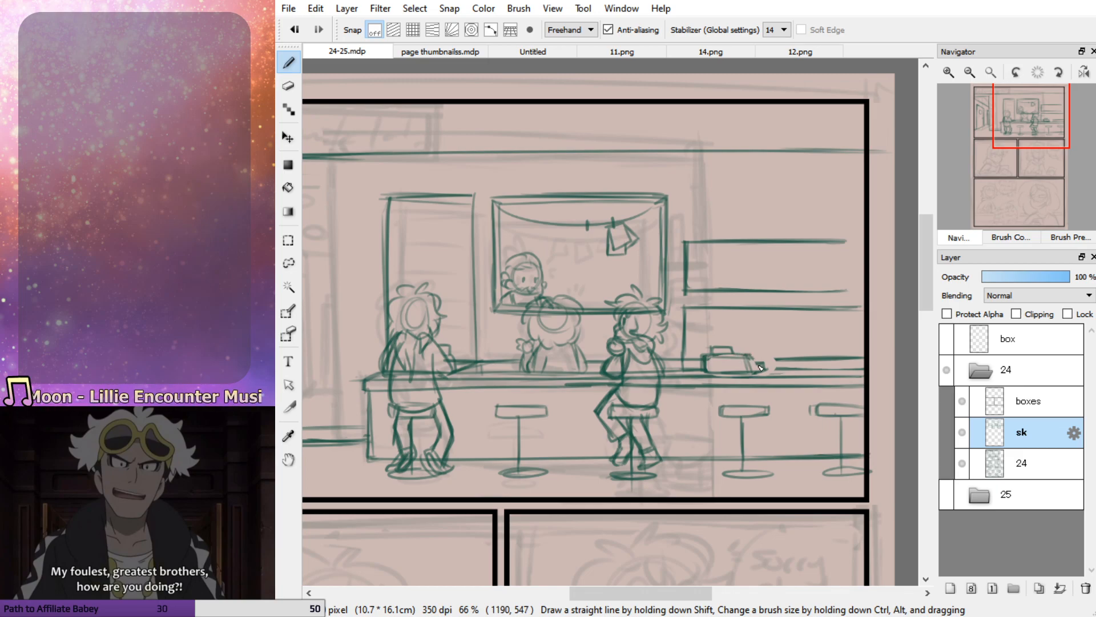
Rework the counter's edge lines to the right of the cash register
left_click_drag(790, 372, 848, 371)
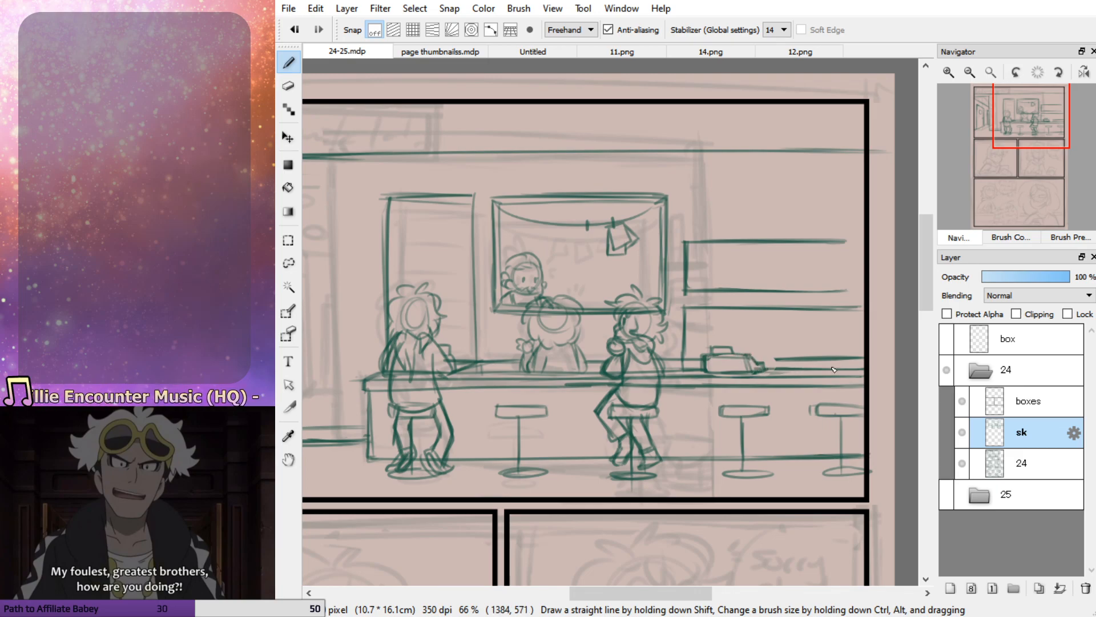
mouse_move(760, 361)
left_mouse_down()
mouse_move(877, 369)
mouse_move(815, 381)
left_mouse_up()
key("ctrl+z")
key("ctrl+z")
key("ctrl+z")
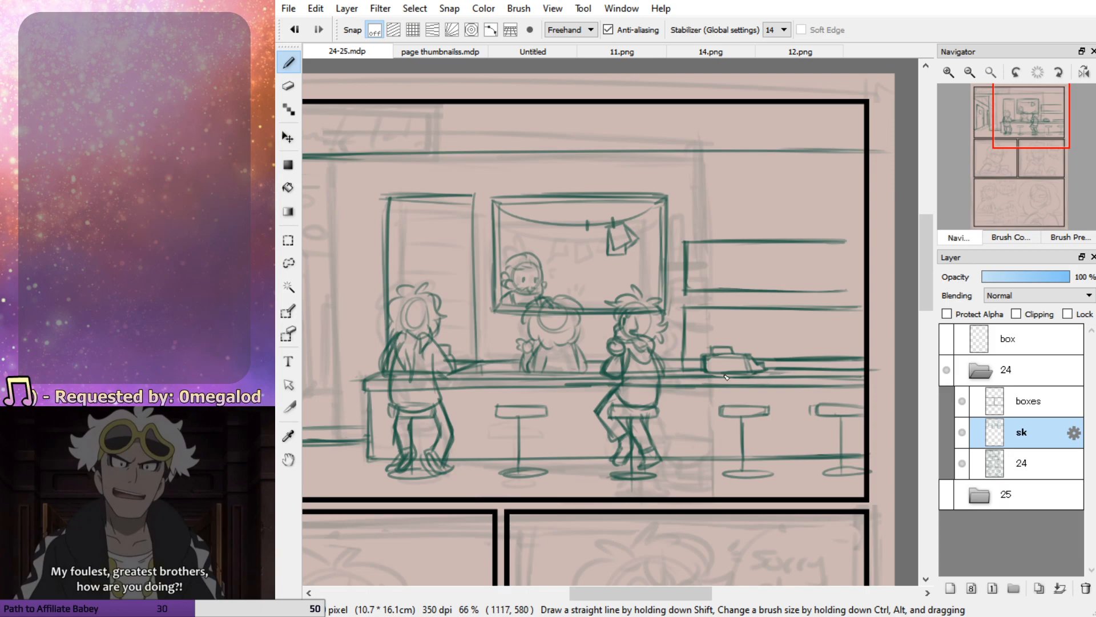
Sketch the first product bag at the left end of the lower cabinet, redrawing it smaller after checking 11.png
left_click_drag(685, 309, 692, 355)
mouse_move(693, 318)
left_mouse_down()
mouse_move(741, 322)
mouse_move(728, 321)
mouse_move(729, 350)
mouse_move(727, 321)
mouse_move(700, 320)
mouse_move(695, 357)
left_mouse_up()
left_click(622, 50)
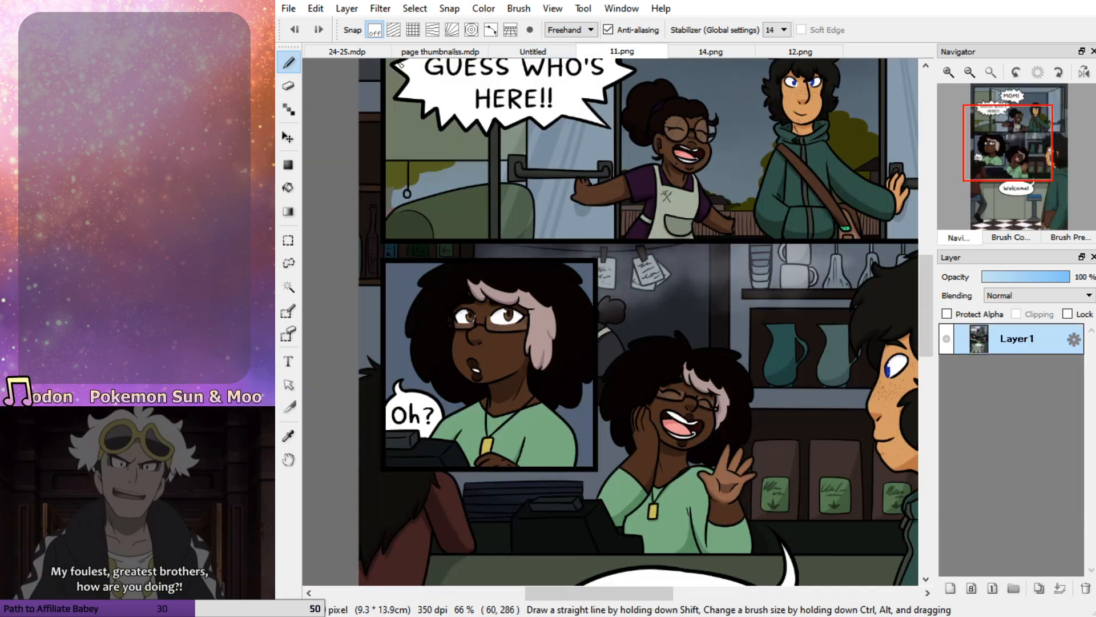
left_click(359, 49)
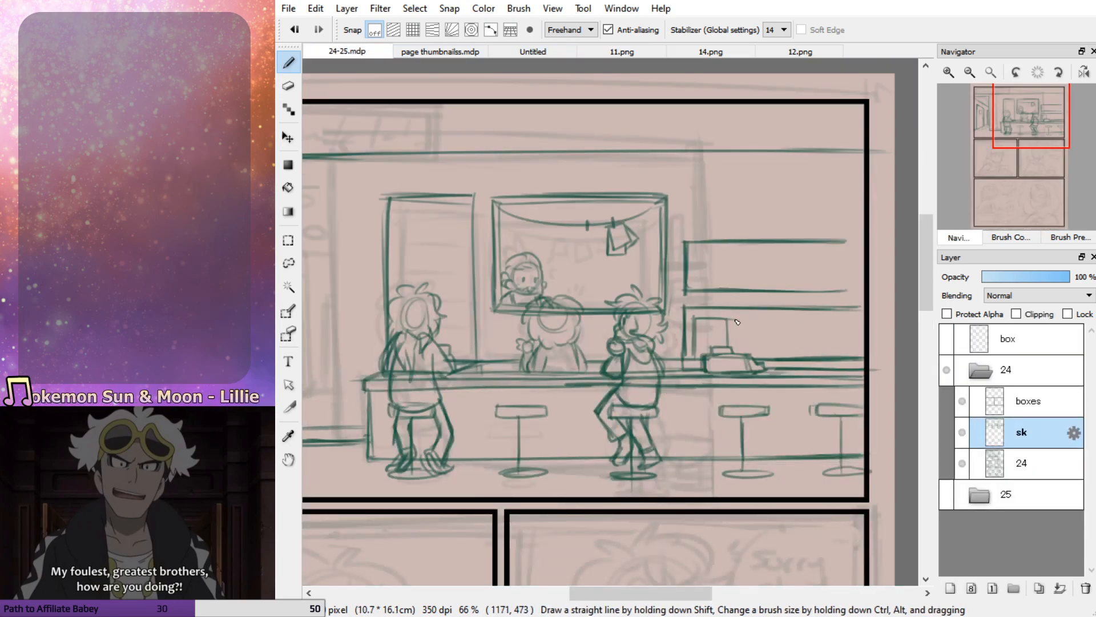
key("ctrl+z")
key("ctrl+z")
key("ctrl+z")
key("ctrl+z")
key("ctrl+z")
key("ctrl+z")
mouse_move(701, 321)
left_mouse_down()
mouse_move(701, 347)
mouse_move(725, 323)
mouse_move(725, 347)
mouse_move(703, 355)
left_mouse_up()
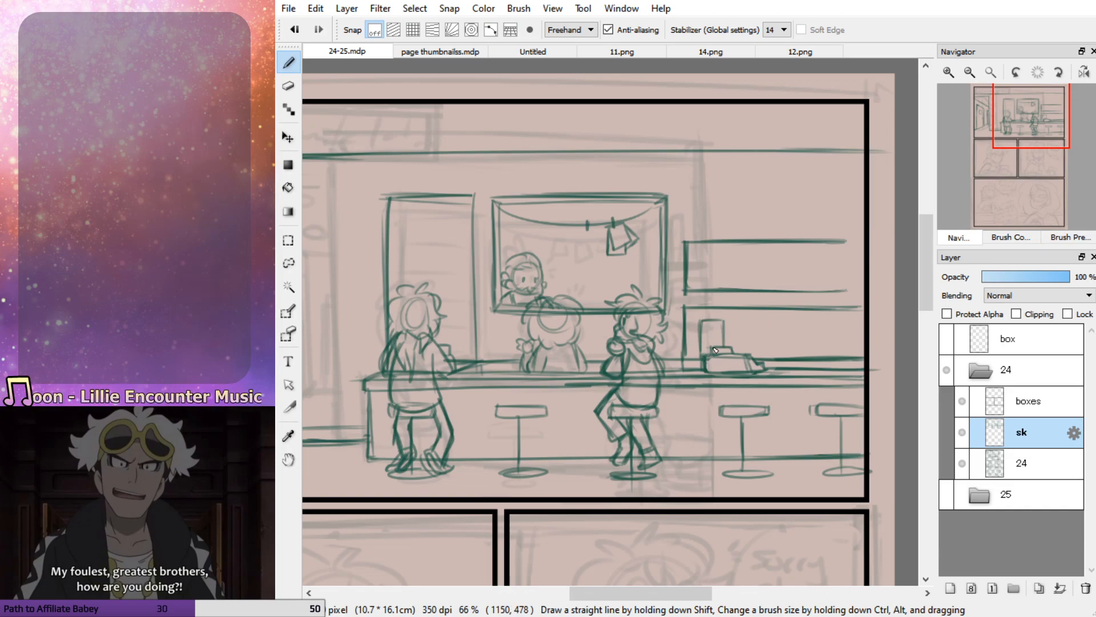
Sketch four more bags in a row along the lower cabinet and add small labels to the bags
mouse_move(731, 321)
left_mouse_down()
mouse_move(733, 351)
mouse_move(732, 324)
mouse_move(755, 324)
mouse_move(759, 349)
mouse_move(758, 331)
mouse_move(780, 345)
mouse_move(769, 323)
mouse_move(769, 337)
mouse_move(771, 324)
mouse_move(792, 326)
mouse_move(792, 347)
mouse_move(791, 322)
left_mouse_up()
key("ctrl+z")
left_click_drag(765, 324, 766, 358)
left_click_drag(808, 326, 806, 358)
mouse_move(806, 328)
left_mouse_down()
mouse_move(831, 328)
mouse_move(834, 358)
mouse_move(825, 330)
mouse_move(807, 357)
left_mouse_up()
left_click_drag(808, 327, 832, 327)
left_click_drag(846, 326, 845, 358)
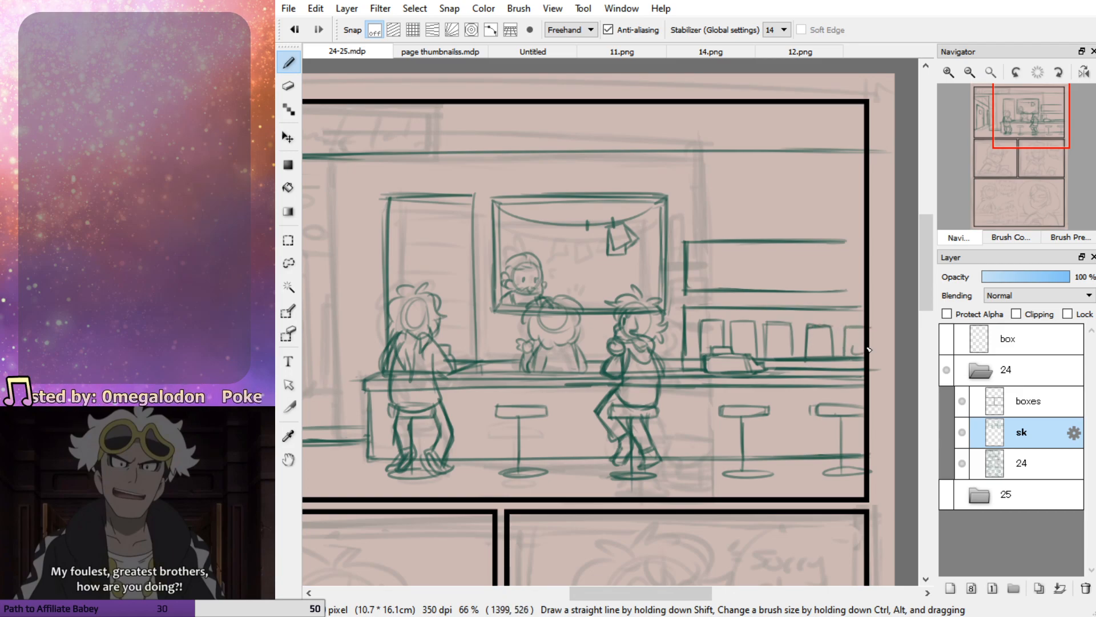
mouse_move(778, 345)
left_mouse_down()
mouse_move(787, 352)
mouse_move(777, 345)
left_mouse_up()
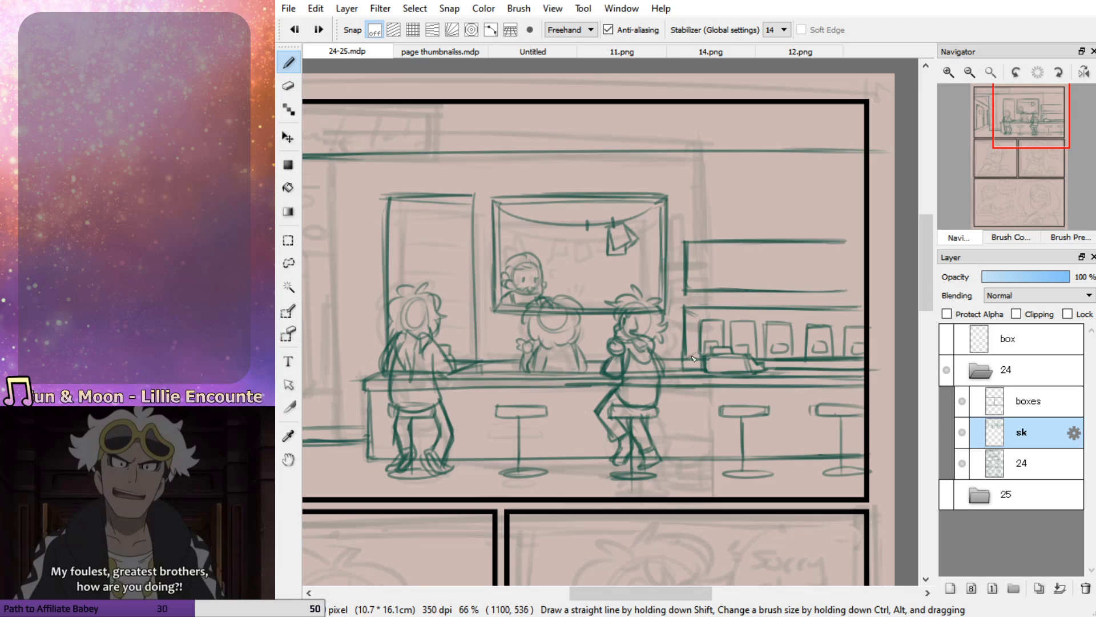
Draw the lower cabinet's inner top edge above the bags and the short depth line at its lower left corner
left_click_drag(700, 318, 803, 318)
key("ctrl+z")
key("ctrl+z")
left_click_drag(700, 319, 793, 315)
key("ctrl+z")
key("ctrl+z")
mouse_move(700, 319)
left_mouse_down()
mouse_move(874, 318)
mouse_move(788, 310)
left_mouse_up()
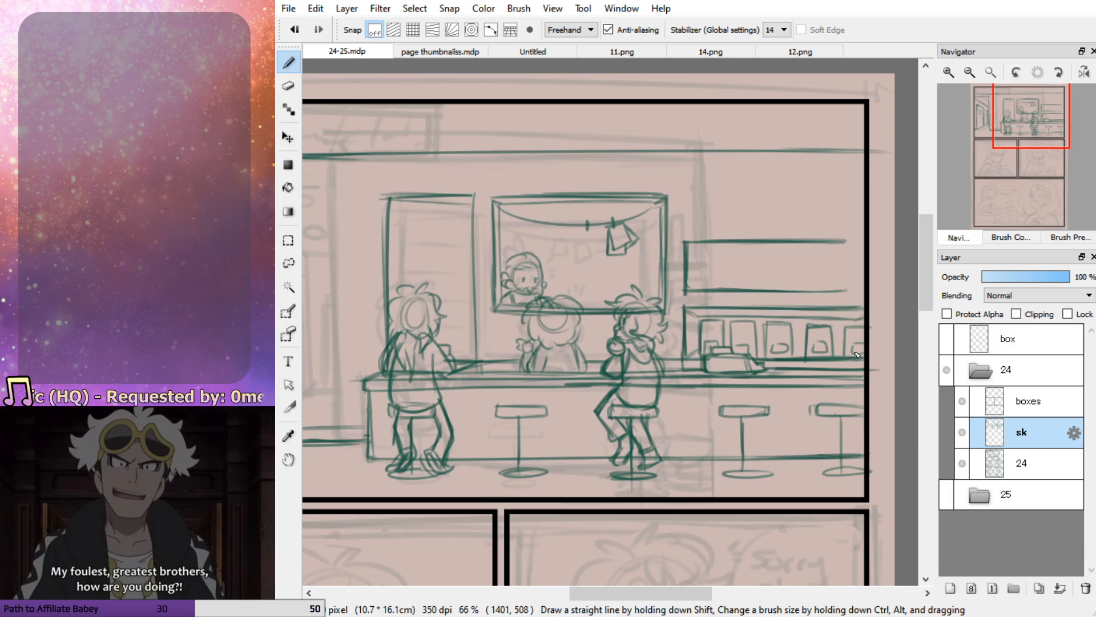
left_click_drag(699, 352, 681, 360)
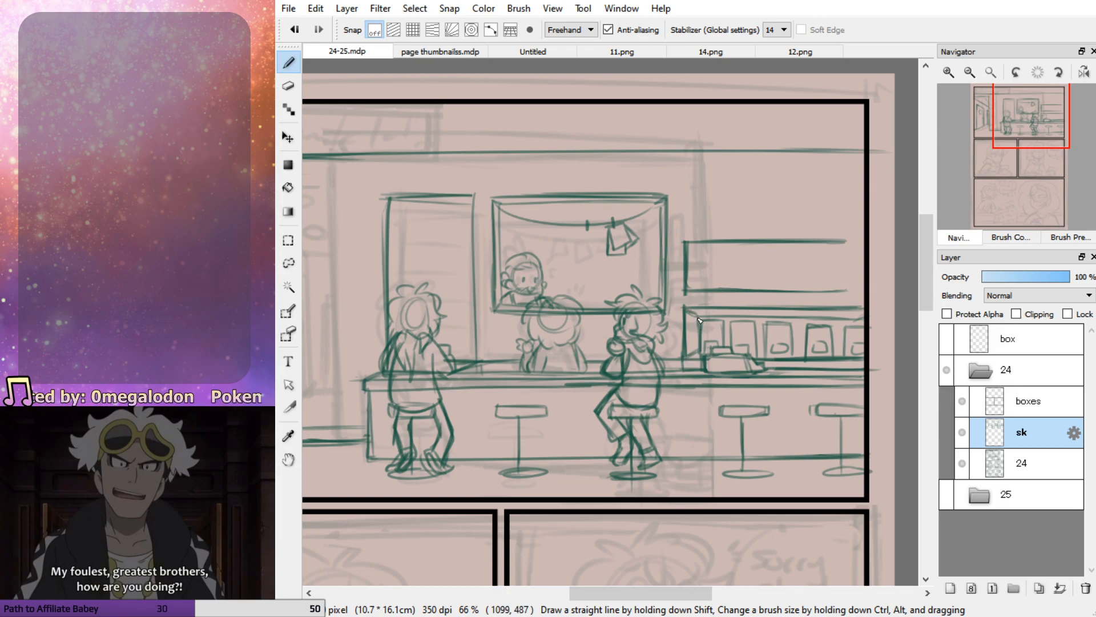
Strengthen the upper shelf's top and bottom lines and extend them past the panel's right border
left_click_drag(690, 293, 858, 293)
key("ctrl+z")
mouse_move(779, 292)
left_mouse_down()
mouse_move(883, 290)
mouse_move(767, 291)
left_mouse_up()
left_click_drag(804, 242, 871, 244)
Sketch a pitcher with a handle at the left end of the upper shelf, using 11.png as reference
left_click(529, 52)
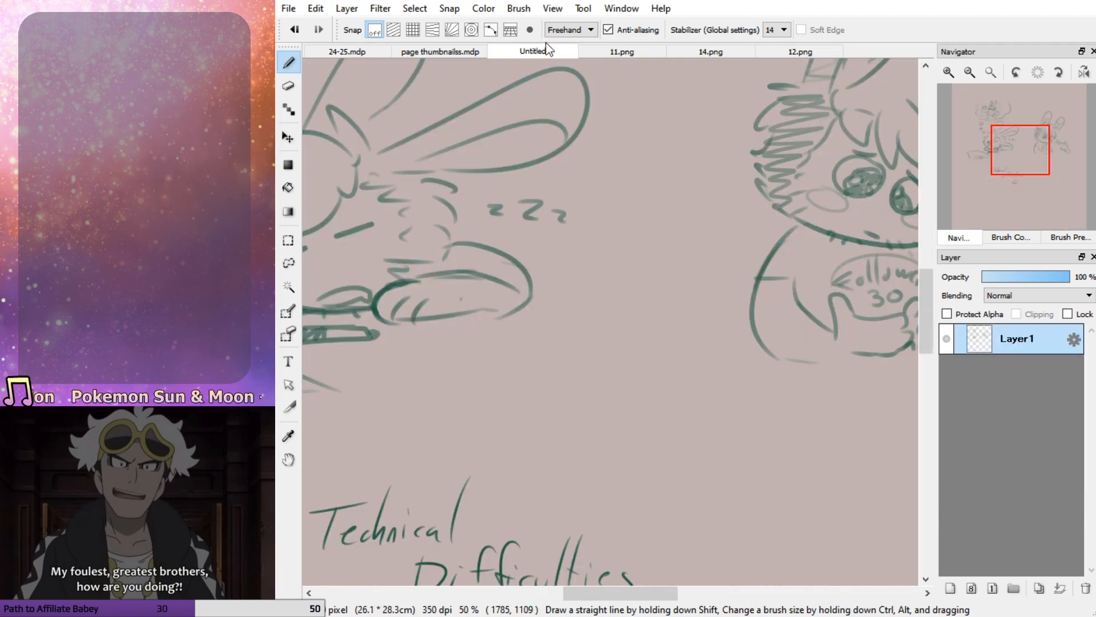
left_click(591, 52)
left_click(351, 51)
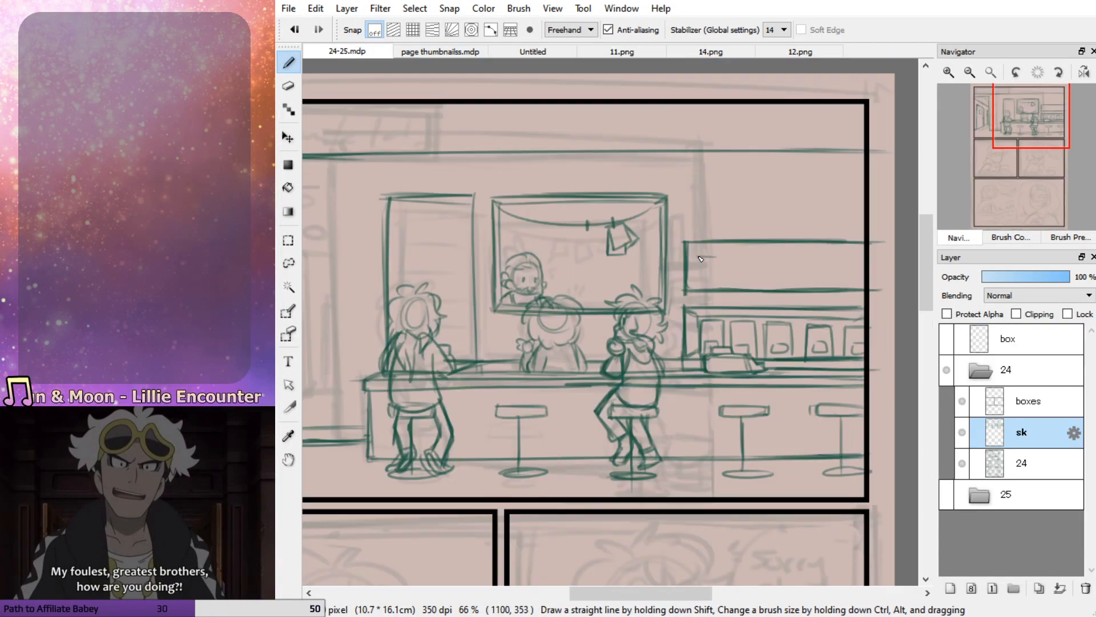
mouse_move(699, 284)
left_mouse_down()
mouse_move(716, 294)
mouse_move(721, 260)
mouse_move(722, 285)
left_mouse_up()
key("ctrl+z")
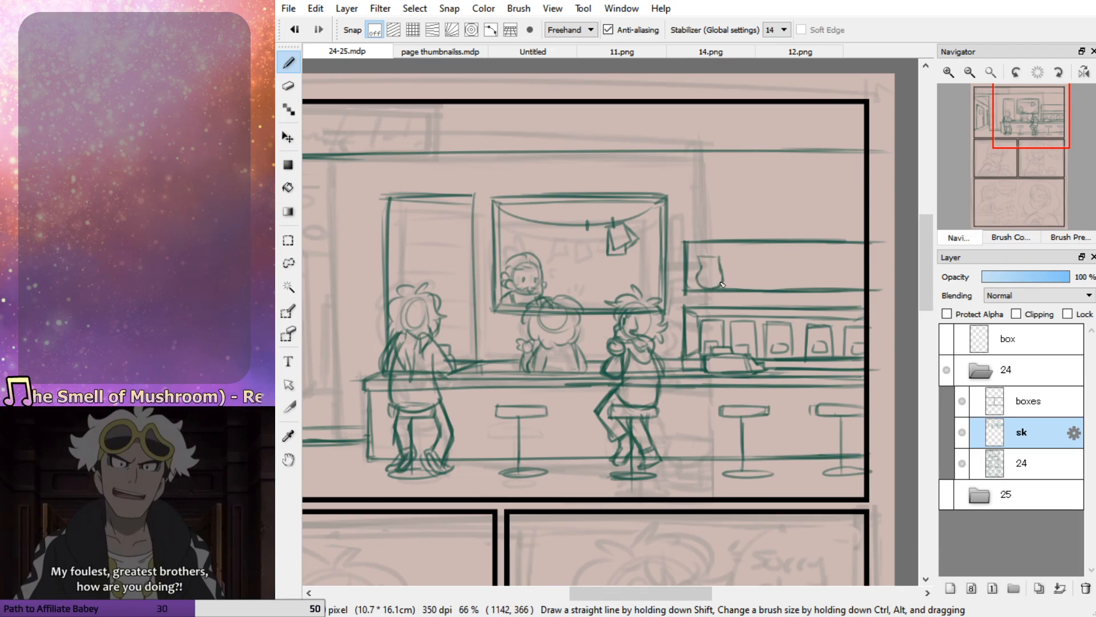
key("ctrl+z")
left_click_drag(723, 265, 725, 277)
left_click(537, 51)
left_click(588, 50)
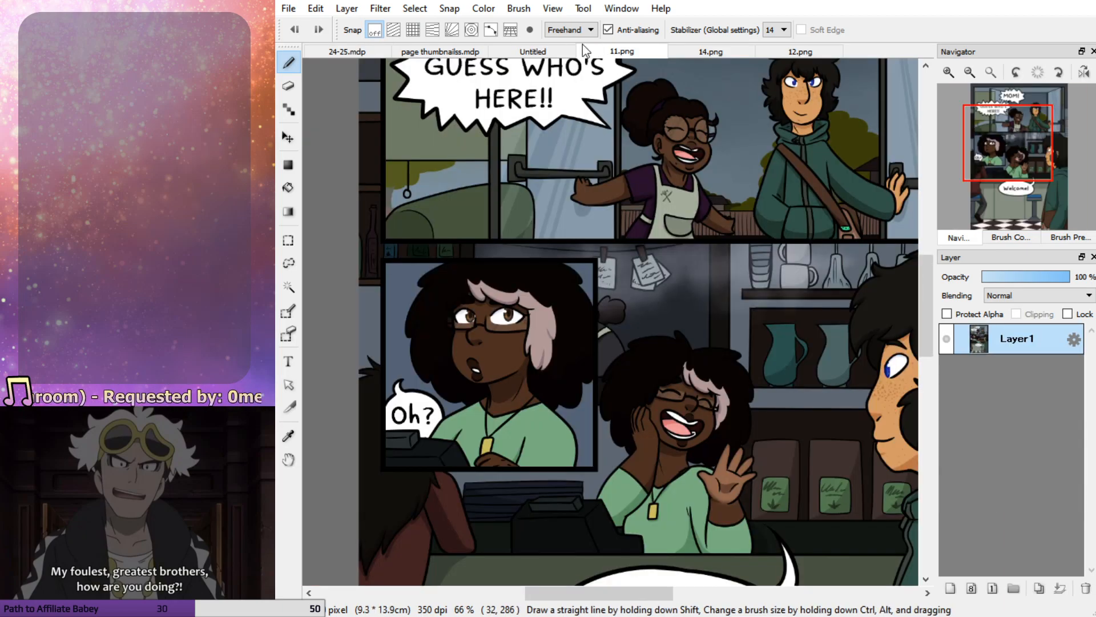
left_click(376, 49)
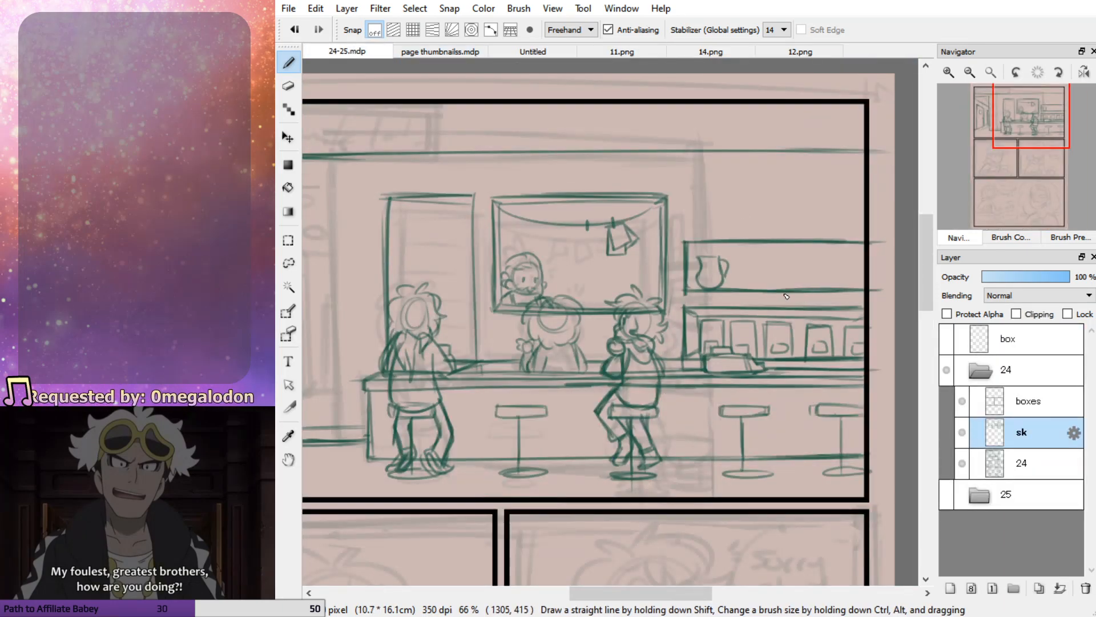
Sketch two more handled pitchers beside the first one on the upper shelf
mouse_move(744, 257)
left_mouse_down()
mouse_move(755, 295)
mouse_move(768, 287)
mouse_move(767, 260)
mouse_move(768, 287)
mouse_move(746, 289)
mouse_move(745, 258)
left_mouse_up()
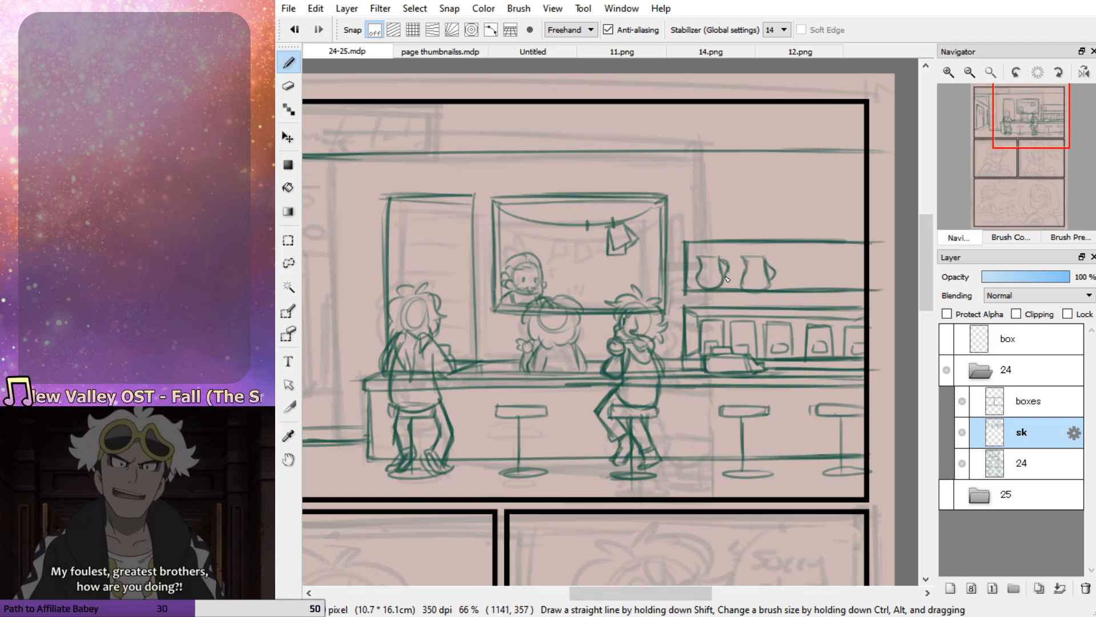
mouse_move(811, 260)
left_mouse_down()
mouse_move(781, 256)
mouse_move(785, 285)
mouse_move(784, 275)
mouse_move(807, 286)
mouse_move(804, 256)
mouse_move(809, 289)
mouse_move(785, 285)
mouse_move(812, 280)
left_mouse_up()
key("ctrl+z")
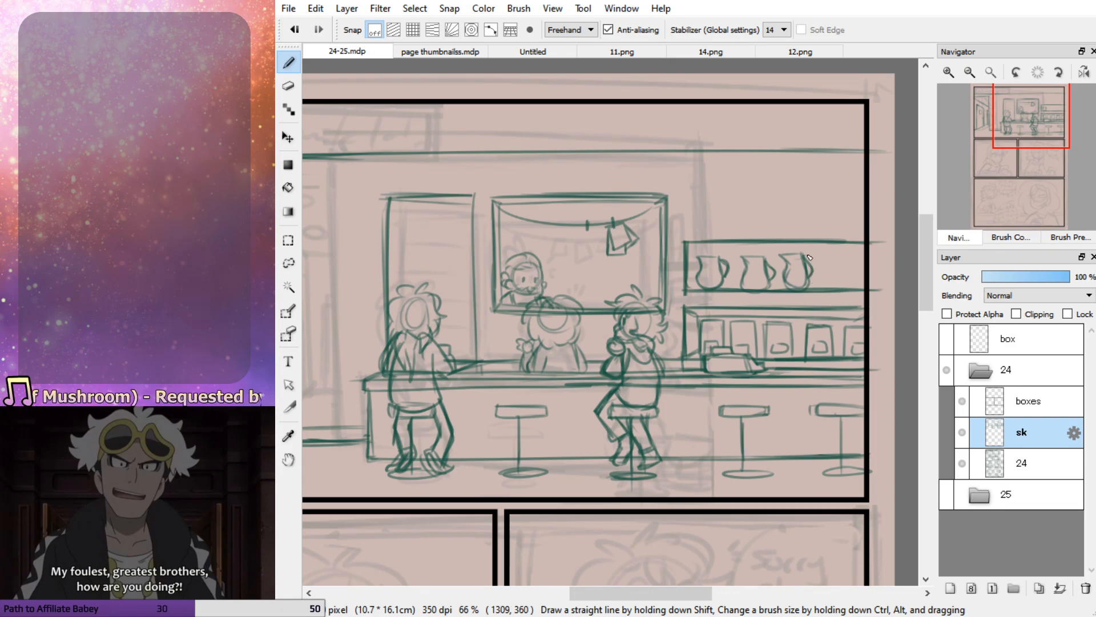
Examine the cafe shelves and background in 11.png, 12.png, 14.png and the page thumbnails
left_click(437, 51)
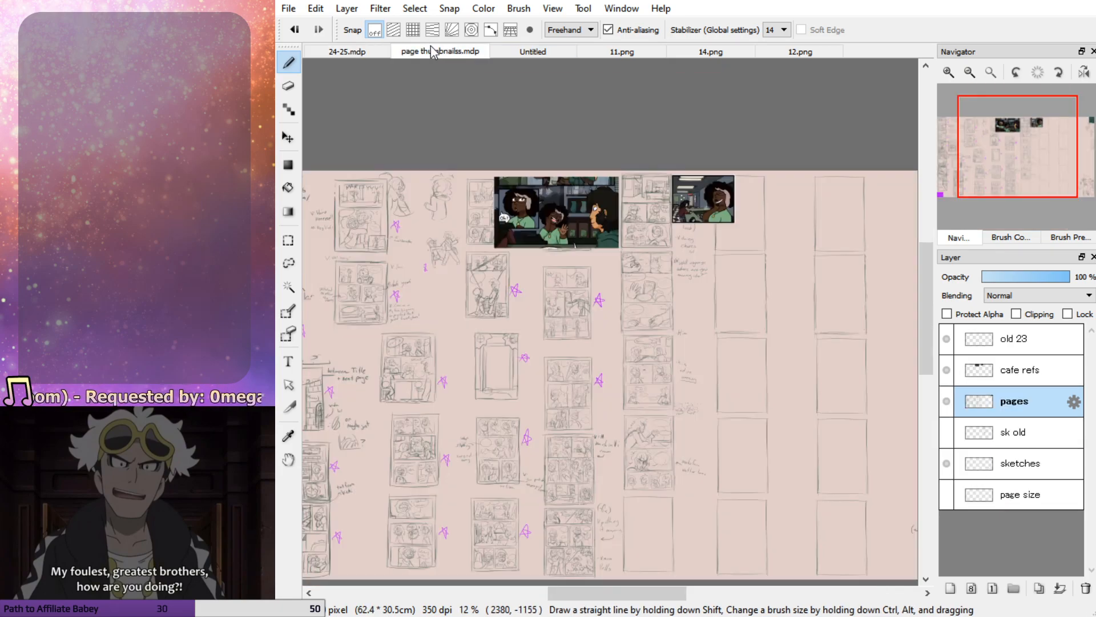
left_click(616, 51)
left_click(1030, 153)
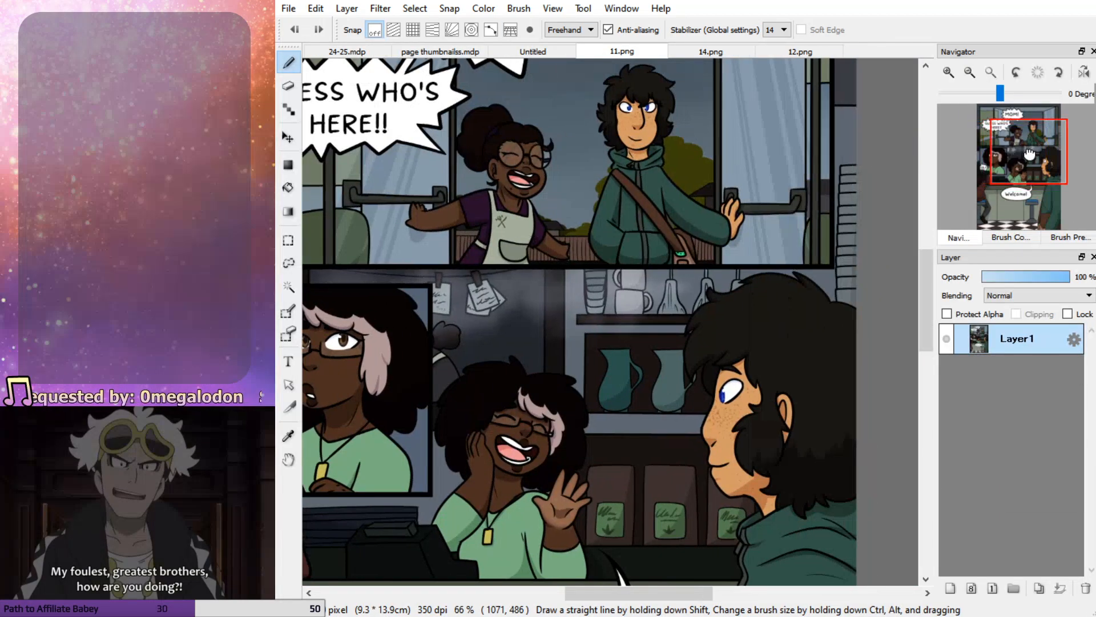
left_click(688, 50)
left_click(784, 53)
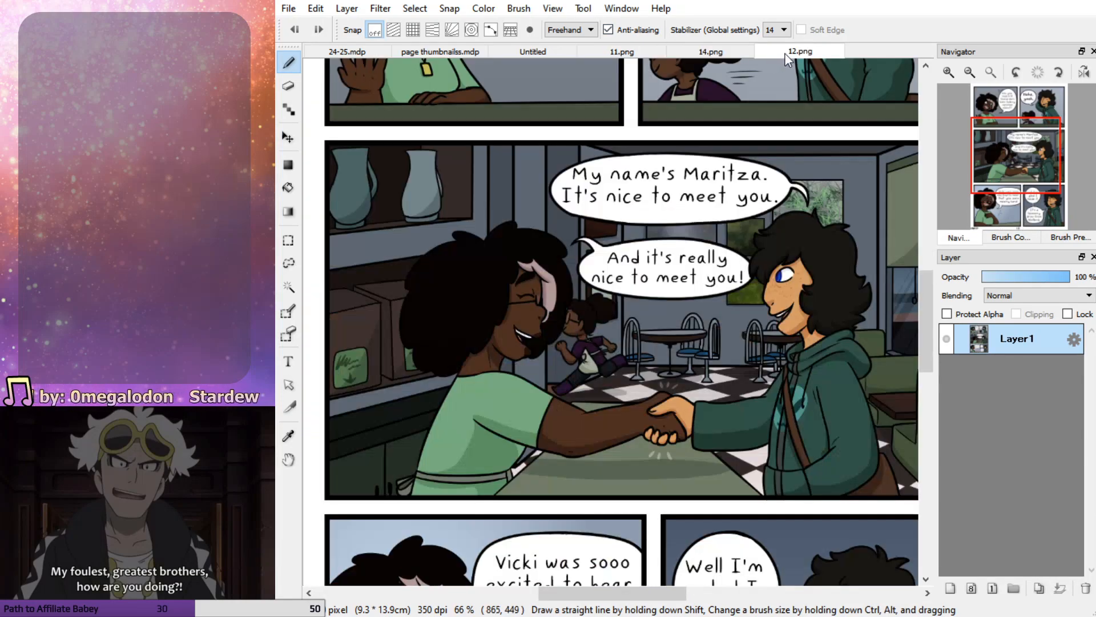
left_click_drag(1007, 157, 998, 138)
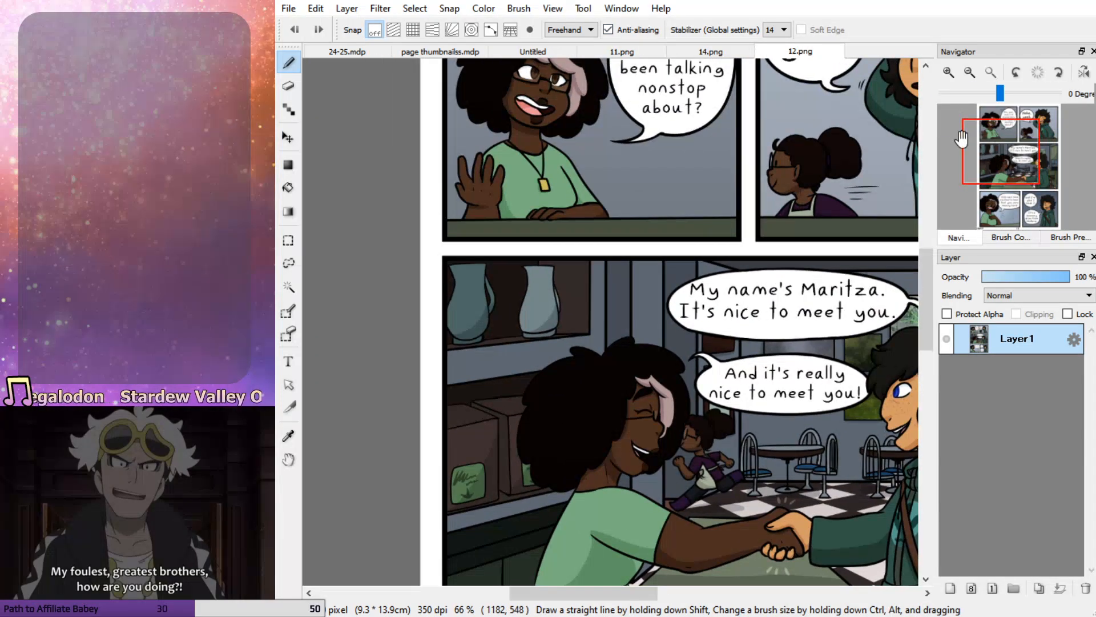
left_click(749, 48)
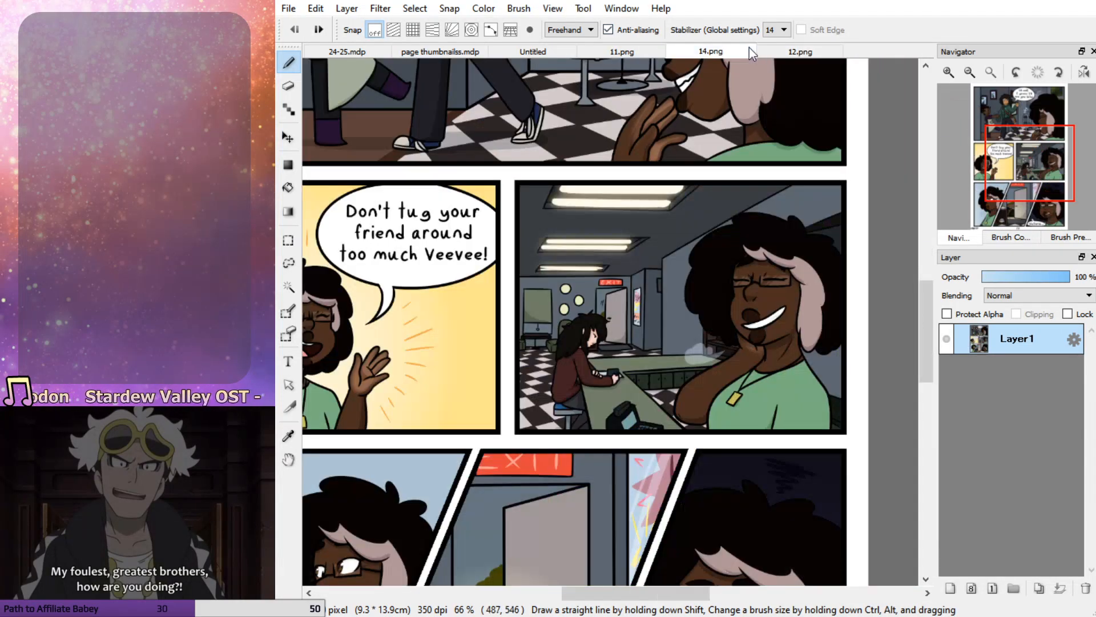
left_click(646, 46)
left_click(399, 52)
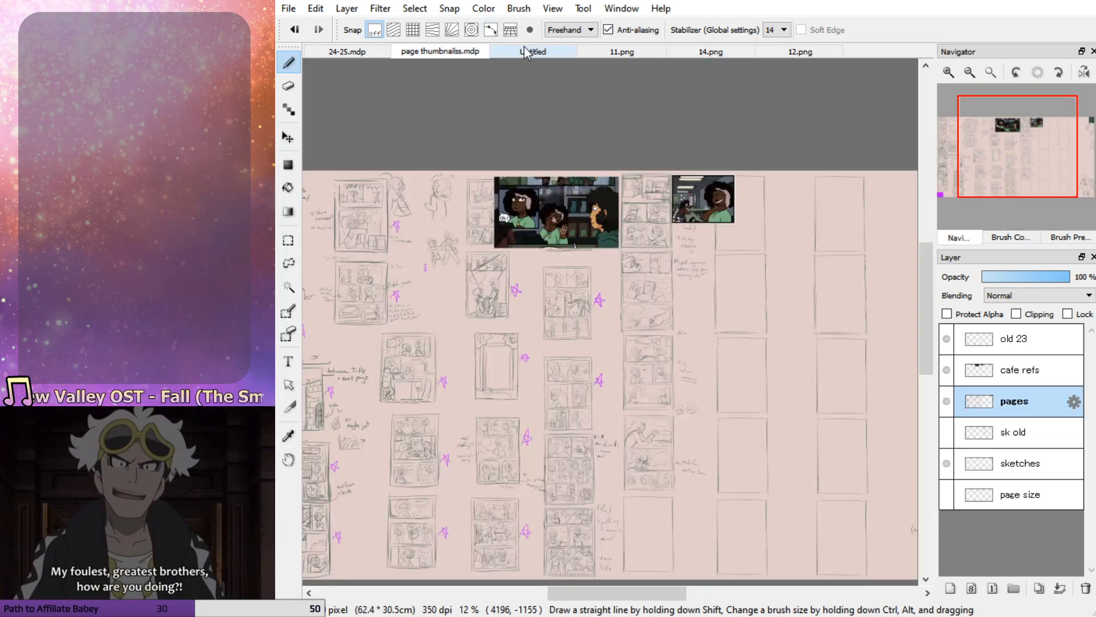
left_click(361, 52)
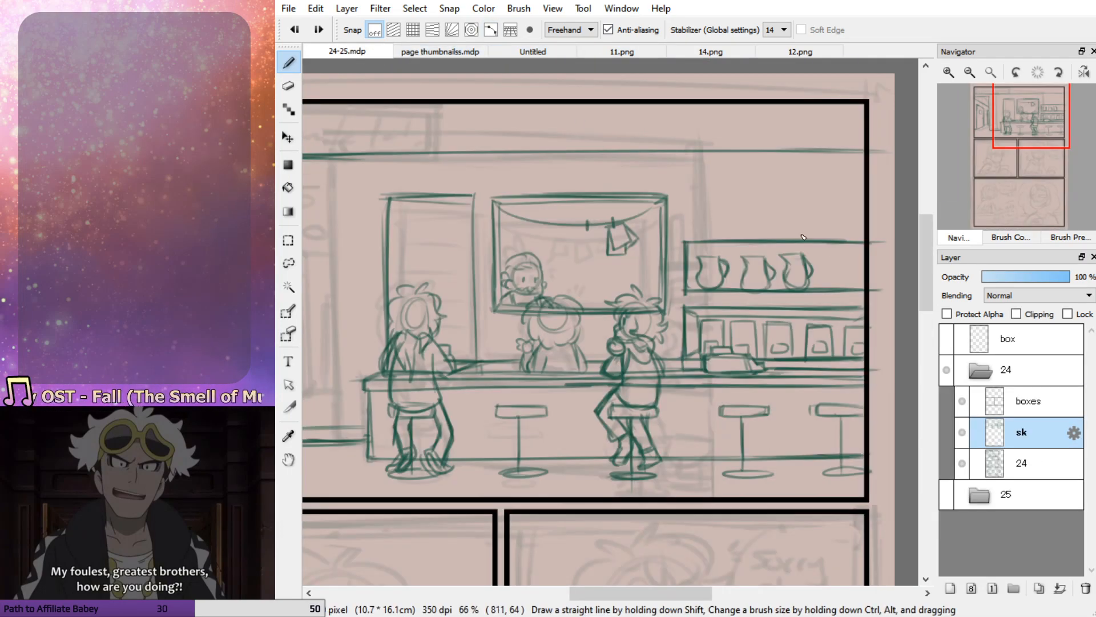
Erase the third pitcher and redraw it at the upper shelf's right end, trimming the shelf lines at the panel border
left_click_drag(827, 248, 827, 287)
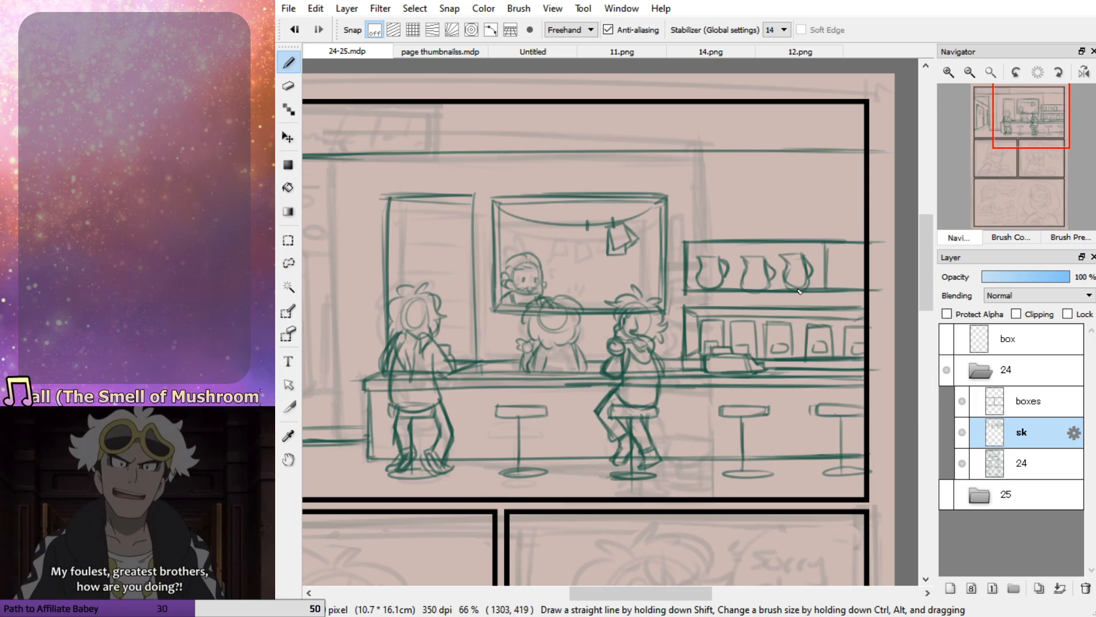
key("e")
mouse_move(886, 245)
left_mouse_down()
mouse_move(844, 247)
mouse_move(876, 250)
mouse_move(886, 289)
mouse_move(847, 294)
mouse_move(857, 295)
mouse_move(837, 325)
mouse_move(755, 371)
mouse_move(837, 284)
mouse_move(818, 289)
mouse_move(879, 286)
mouse_move(811, 288)
mouse_move(857, 295)
left_mouse_up()
key("b")
key("ctrl+z")
mouse_move(825, 242)
left_mouse_down()
mouse_move(871, 242)
mouse_move(828, 272)
mouse_move(797, 259)
mouse_move(820, 264)
mouse_move(780, 294)
mouse_move(856, 291)
mouse_move(860, 261)
left_mouse_up()
key("e")
key("b")
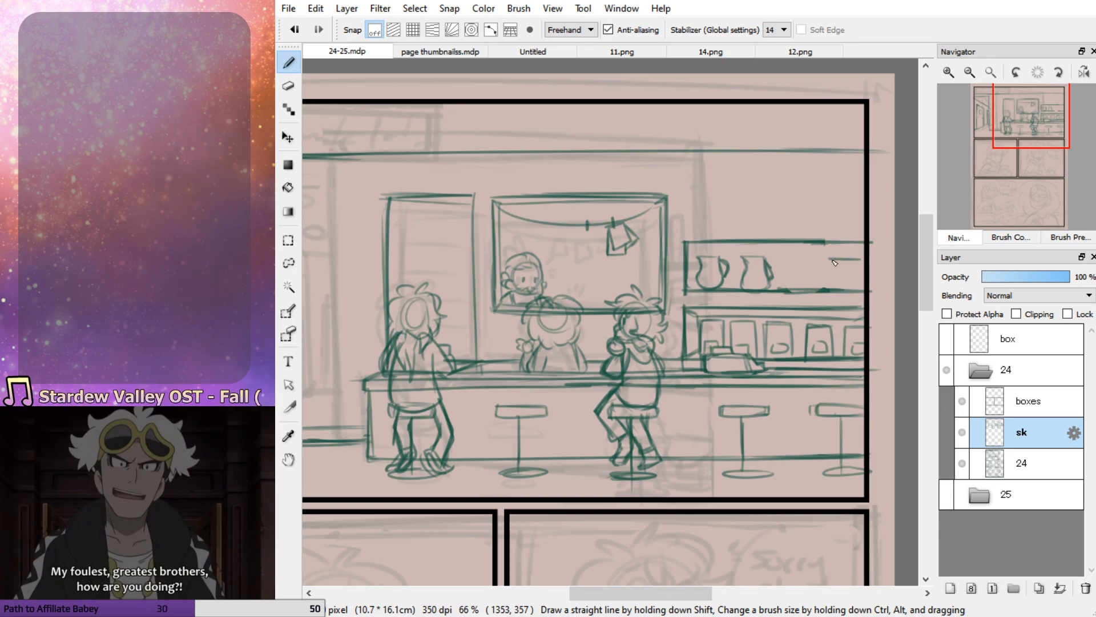
key("ctrl+z")
mouse_move(853, 257)
left_mouse_down()
mouse_move(851, 292)
mouse_move(858, 286)
mouse_move(835, 279)
mouse_move(834, 258)
mouse_move(857, 259)
mouse_move(857, 285)
mouse_move(858, 255)
mouse_move(863, 280)
left_mouse_up()
mouse_move(772, 278)
left_mouse_down()
mouse_move(746, 291)
mouse_move(817, 291)
left_mouse_up()
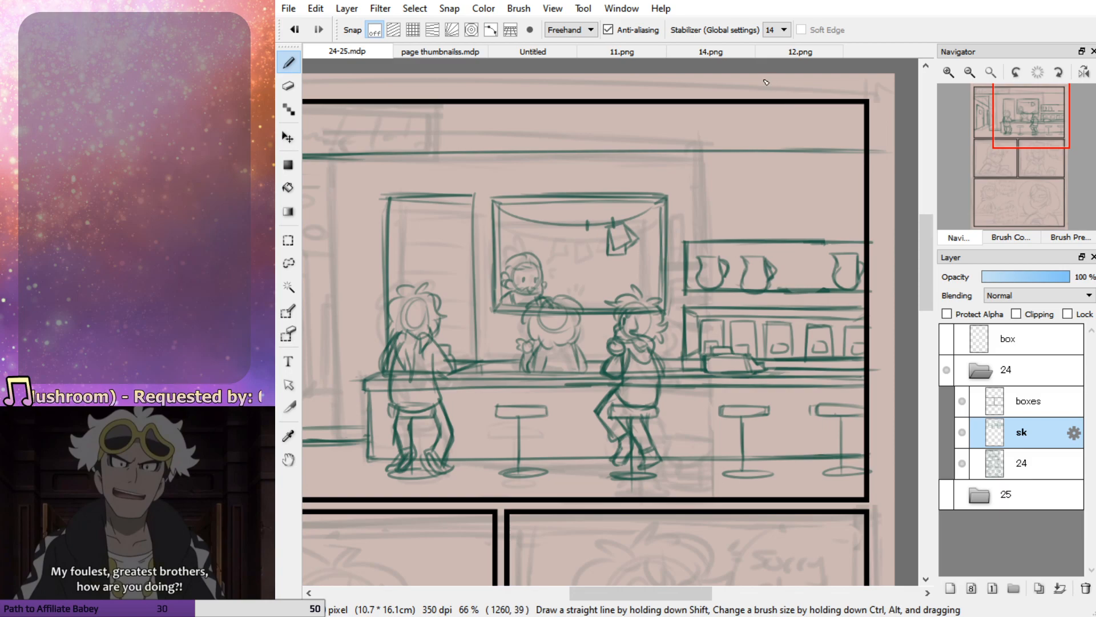
Draw a thin shelf board above the pitcher shelf, running to the panel's right border
left_click_drag(683, 226, 858, 225)
key("ctrl+z")
mouse_move(800, 224)
left_mouse_down()
mouse_move(873, 225)
mouse_move(686, 218)
mouse_move(888, 214)
mouse_move(760, 222)
left_mouse_up()
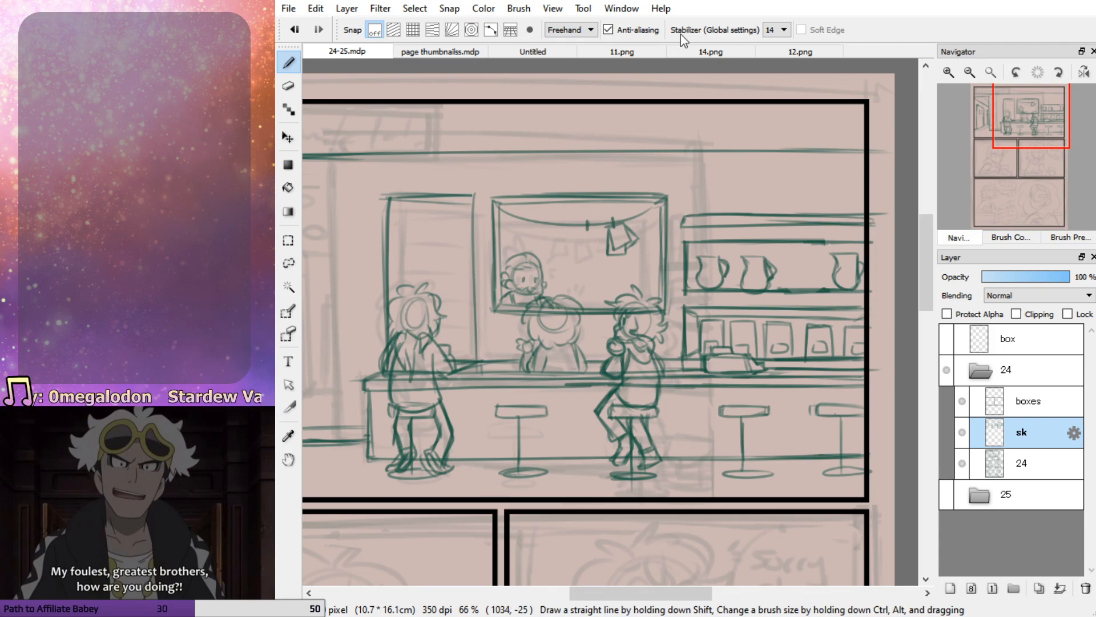
Erase the rightmost pitcher, the last bag and the right ends of the shelf and cabinet lines, checking the finished pages for reference
left_click(708, 51)
left_click(800, 51)
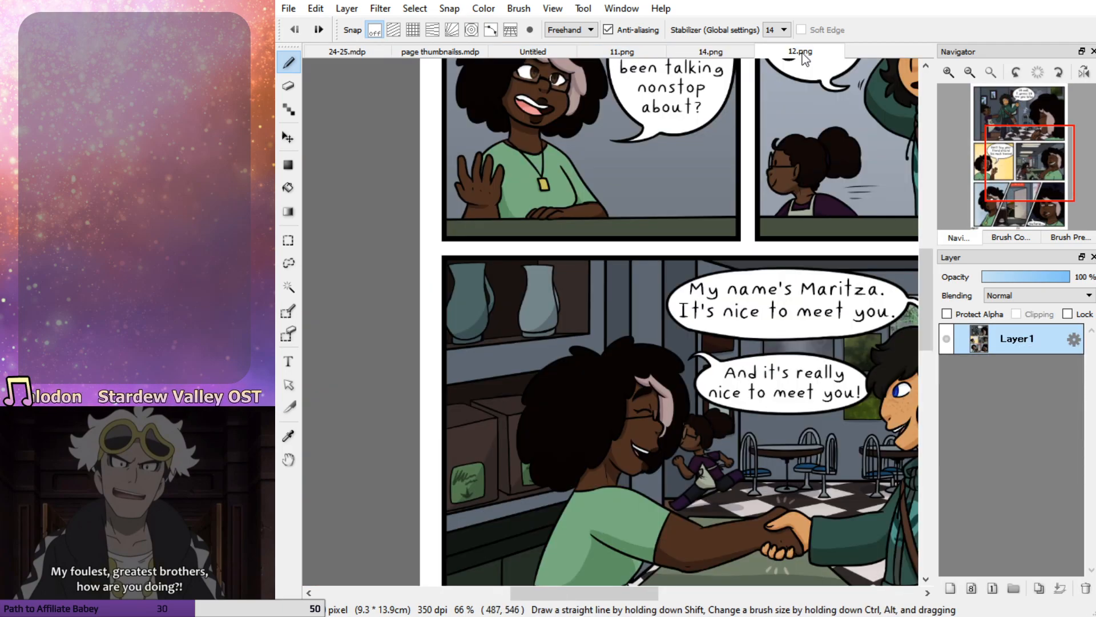
left_click(622, 52)
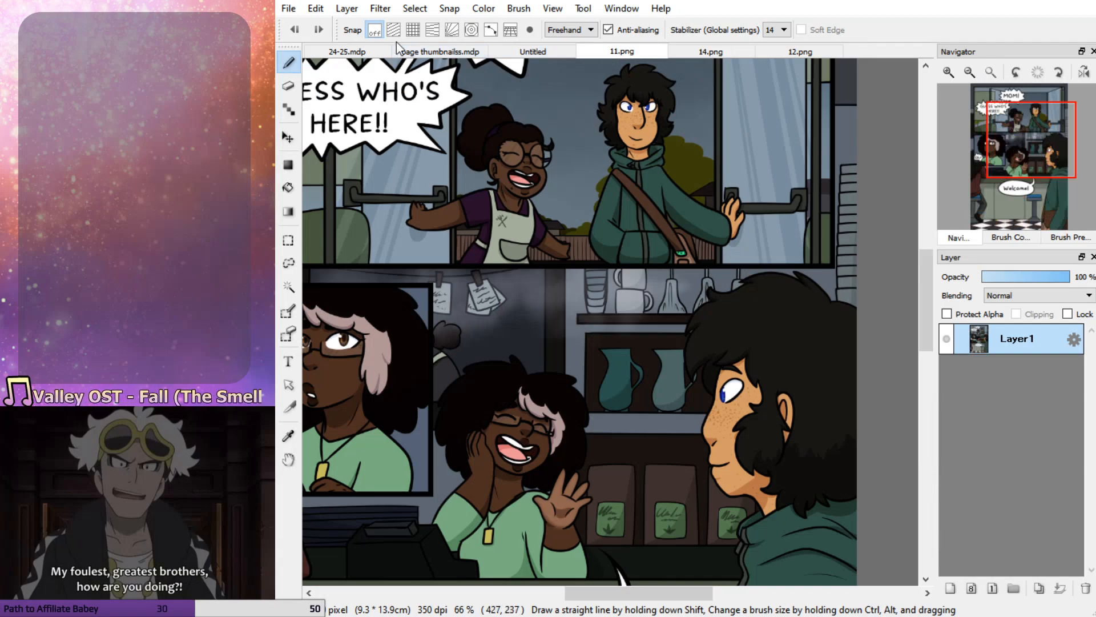
left_click(354, 51)
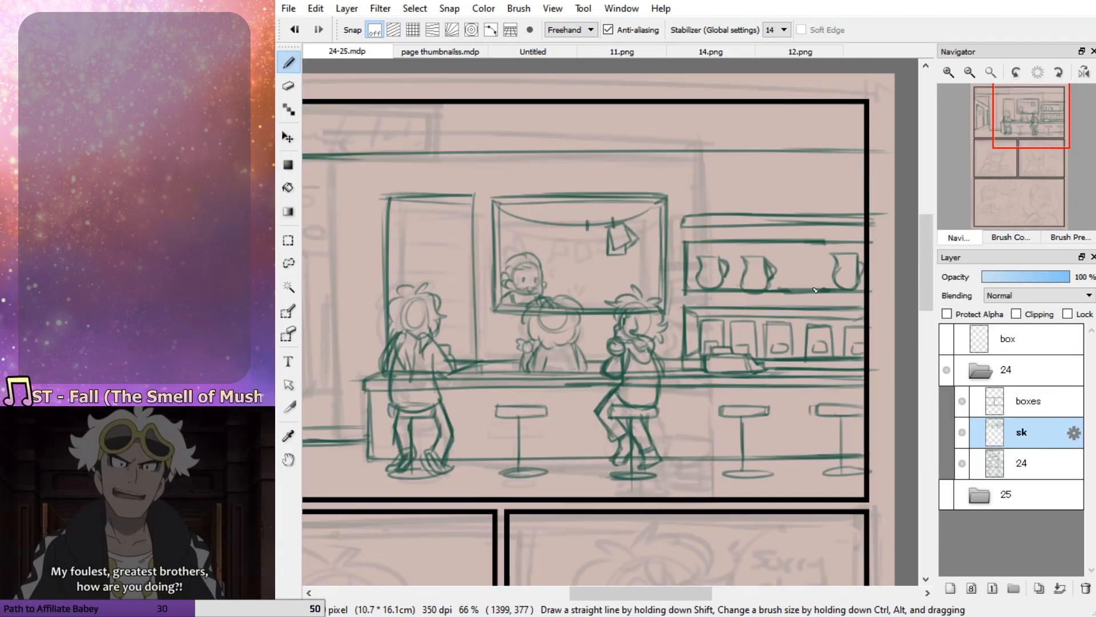
key("e")
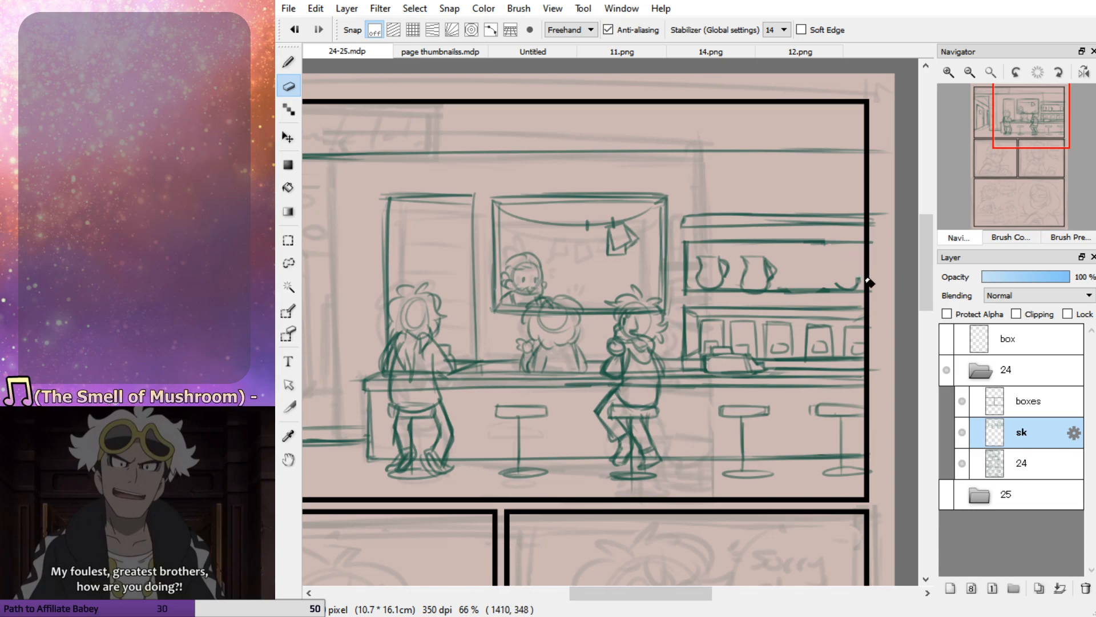
left_click(617, 52)
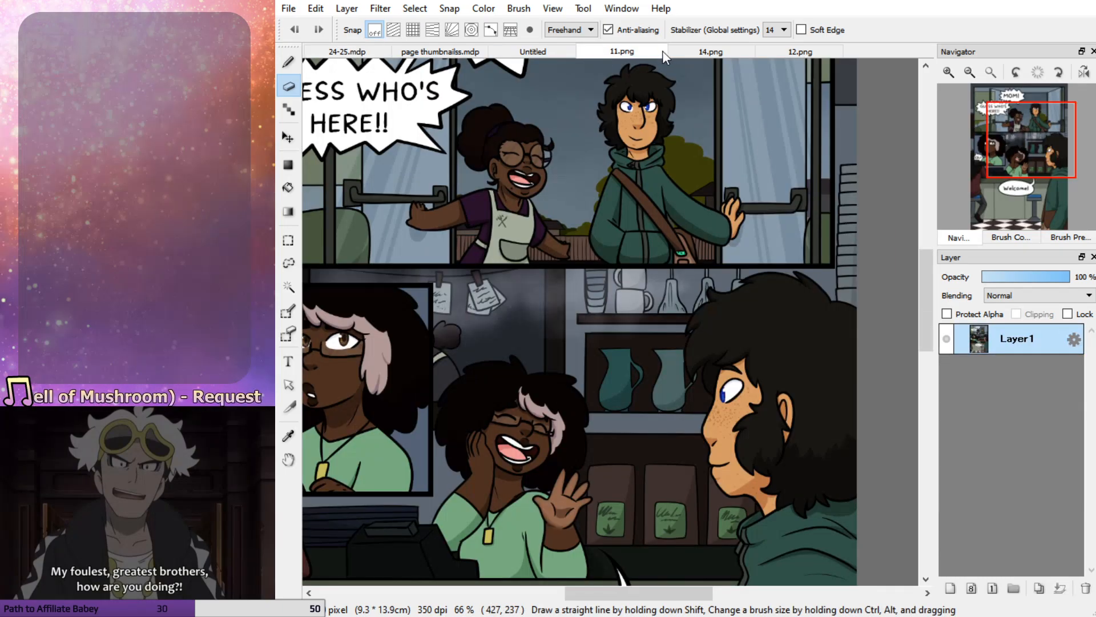
left_click(715, 52)
left_click(536, 50)
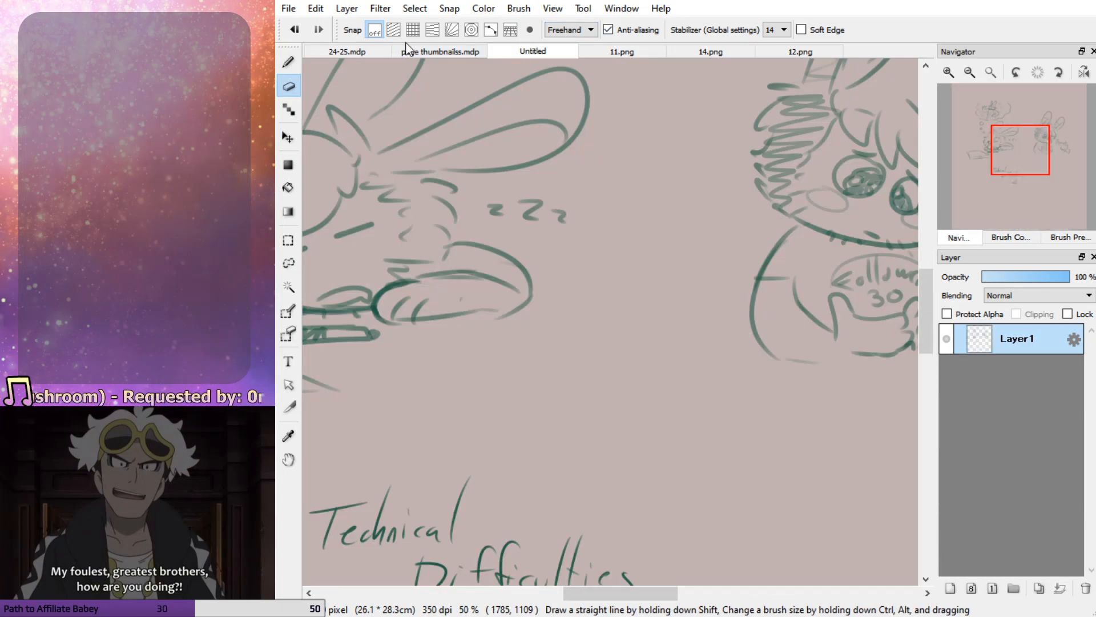
left_click(352, 51)
mouse_move(861, 314)
left_mouse_down()
mouse_move(870, 342)
mouse_move(860, 322)
mouse_move(870, 257)
mouse_move(859, 359)
left_mouse_up()
key("b")
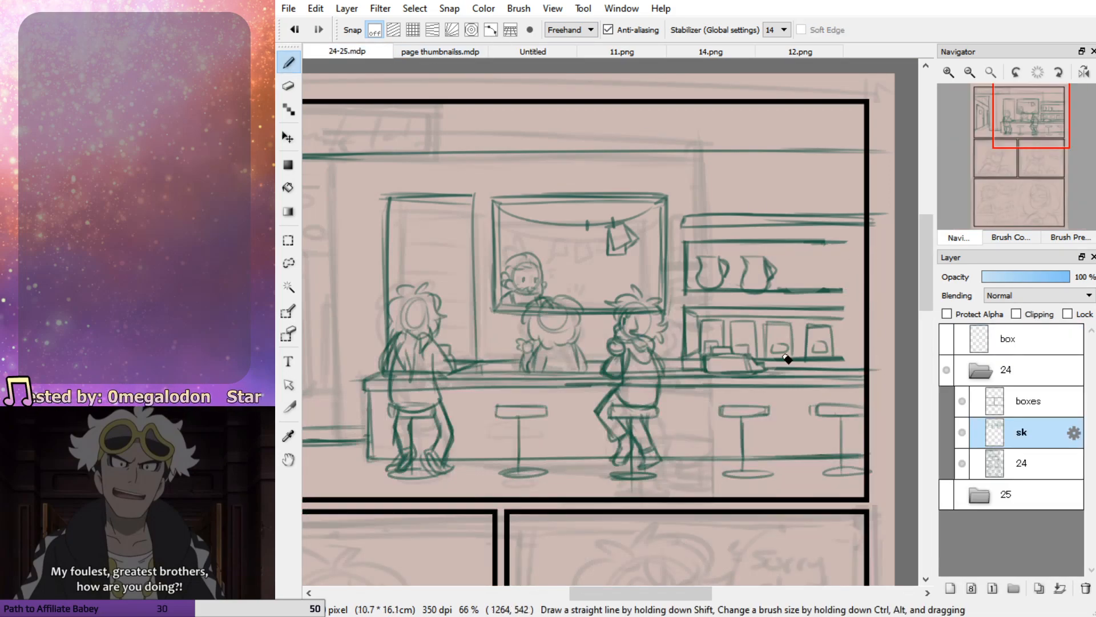
Close the right side of the pitcher shelf and sketch a third pitcher inside it
left_click_drag(842, 242, 842, 291)
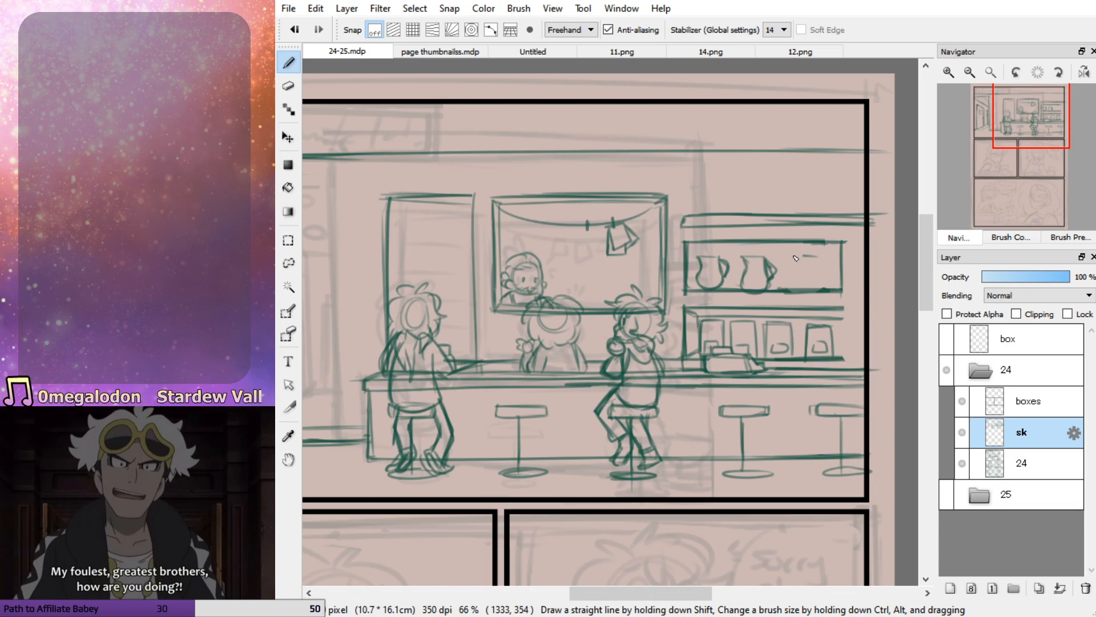
mouse_move(798, 261)
left_mouse_down()
mouse_move(819, 286)
mouse_move(819, 260)
mouse_move(829, 273)
mouse_move(824, 281)
mouse_move(819, 260)
mouse_move(793, 259)
mouse_move(799, 289)
mouse_move(823, 277)
left_mouse_up()
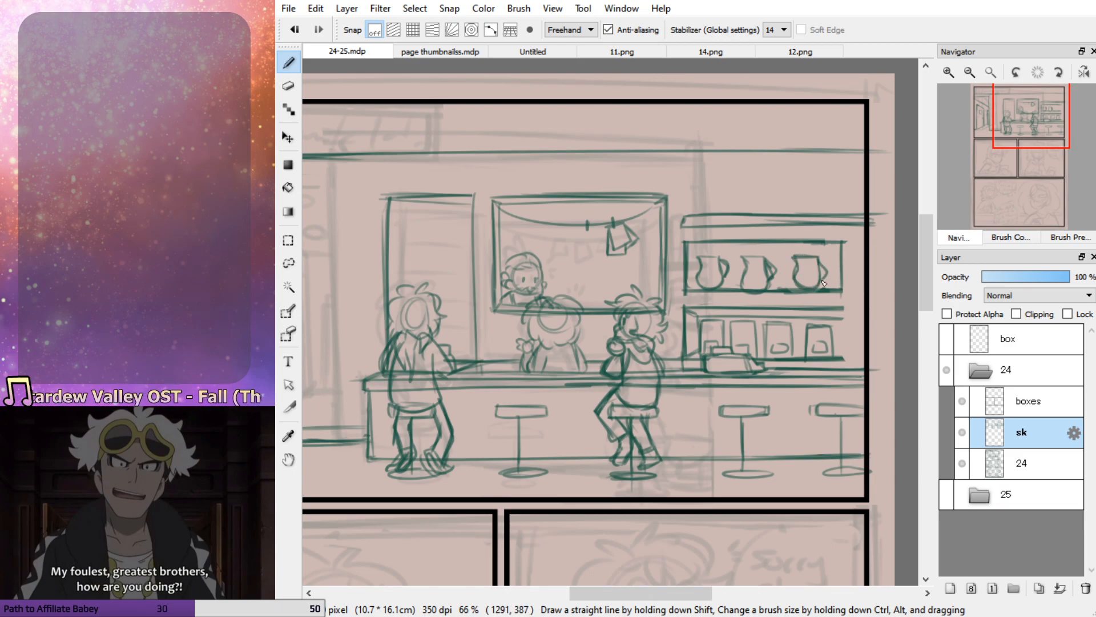
Close the lower cabinet's right side and add the depth line at its upper right corner
left_click_drag(843, 322, 846, 353)
left_click_drag(844, 309, 847, 358)
key("ctrl+z")
key("ctrl+z")
mouse_move(845, 310)
left_mouse_down()
mouse_move(845, 357)
mouse_move(831, 315)
left_mouse_up()
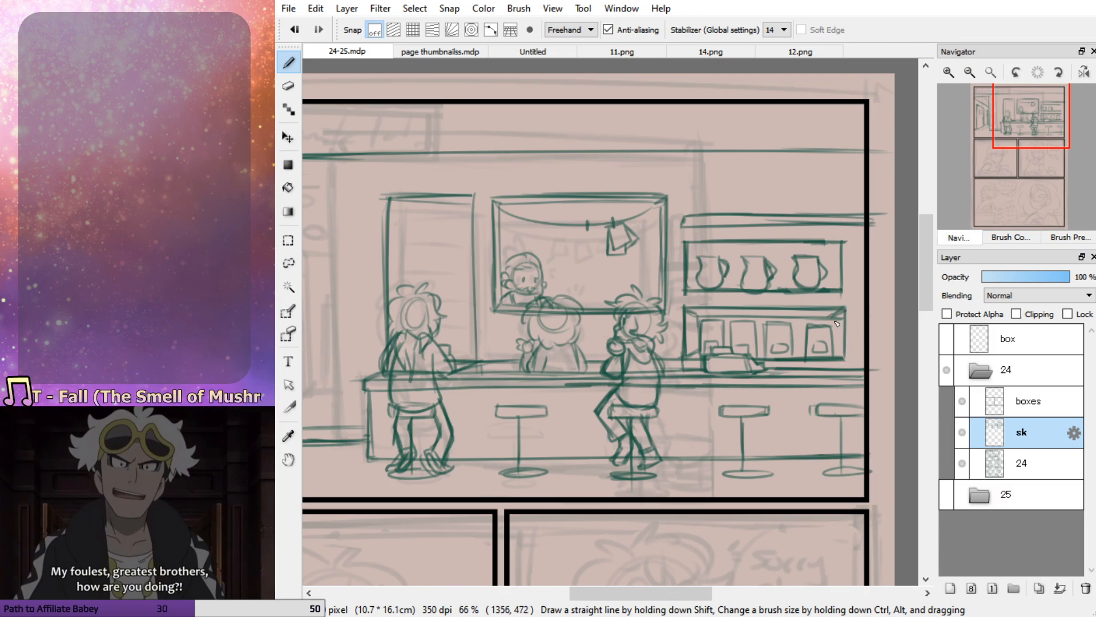
Touch up the lower cabinet's right edge and trim the top shelf board so it ends short of the panel's right border
left_click_drag(835, 356, 835, 321)
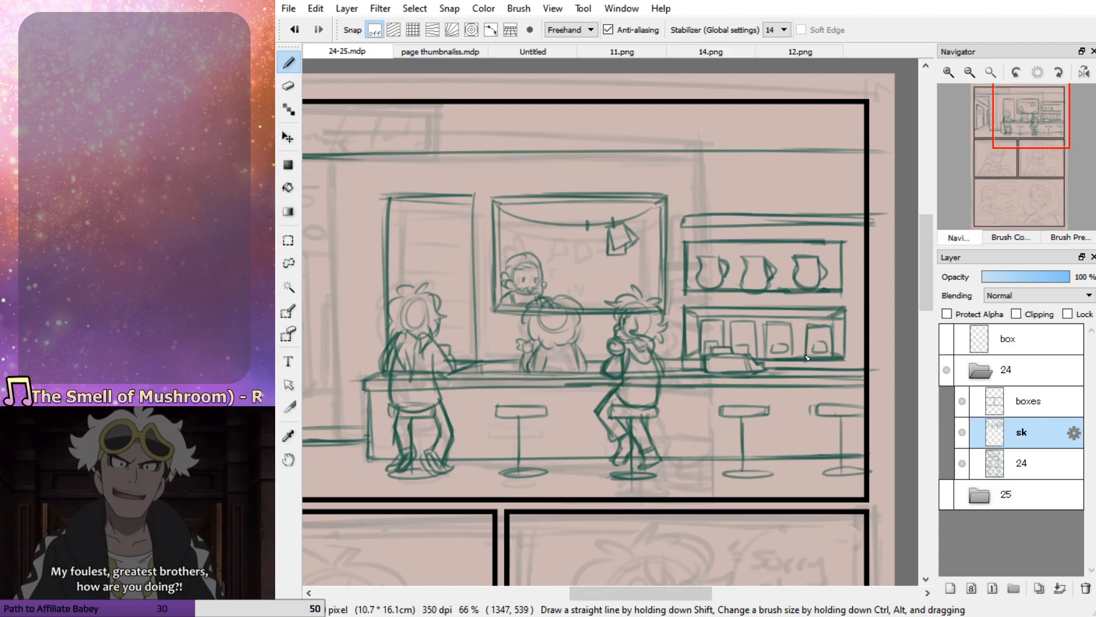
key("ctrl+z")
key("ctrl+z")
left_click_drag(806, 359, 804, 354)
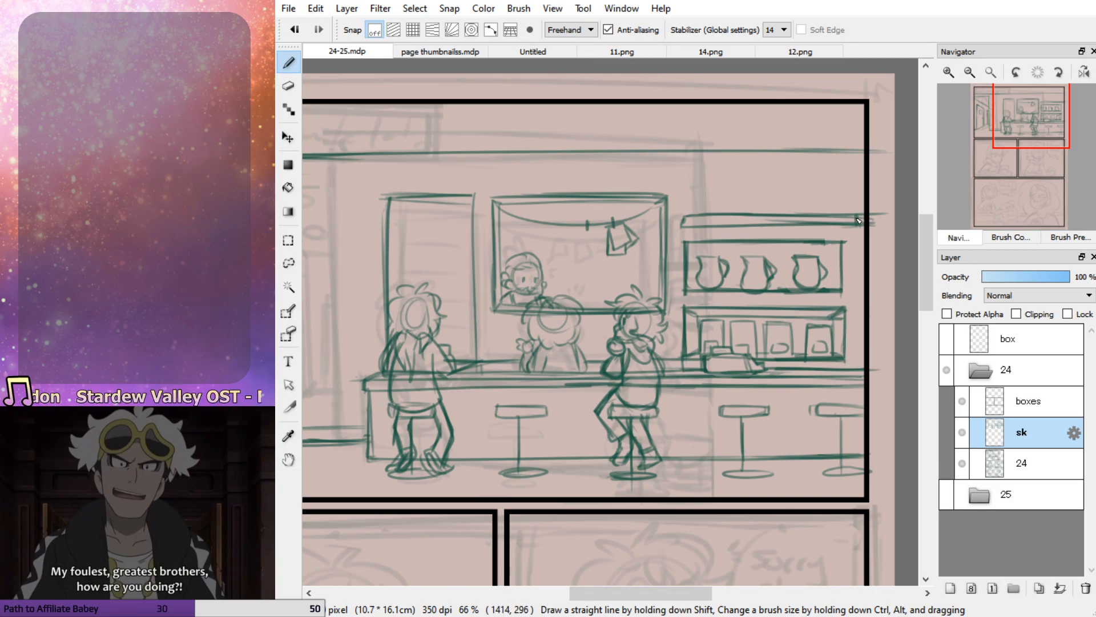
key("e")
left_click_drag(875, 220, 866, 245)
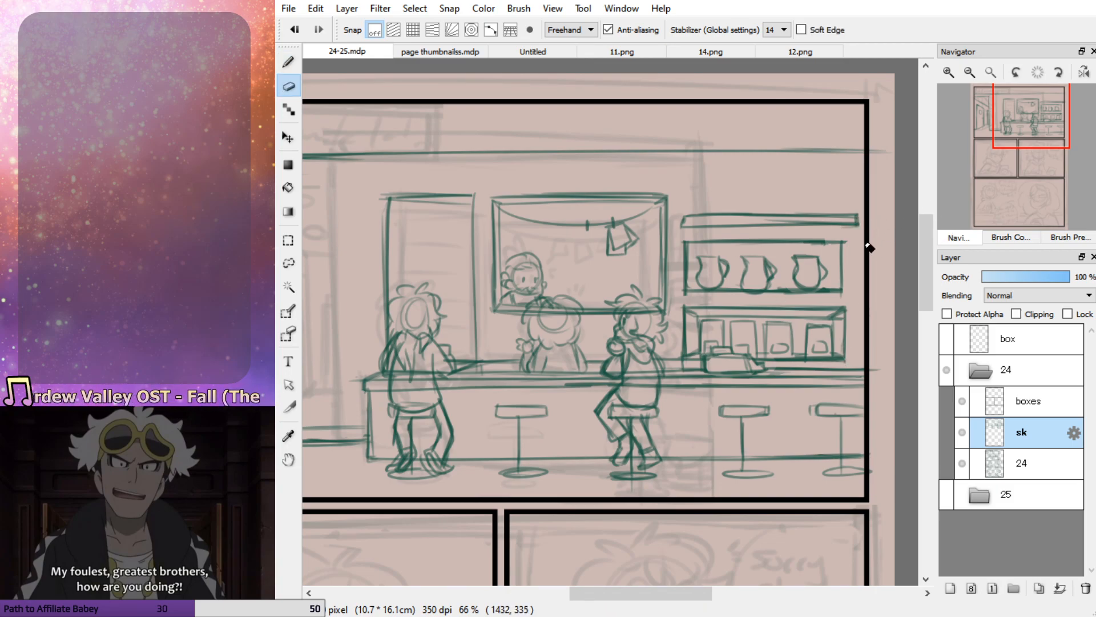
Sketch a tall narrow stack of glasses standing on the left end of the top shelf
key("b")
mouse_move(686, 218)
left_mouse_down()
mouse_move(687, 228)
mouse_move(688, 217)
left_mouse_up()
mouse_move(687, 166)
left_mouse_down()
mouse_move(690, 217)
mouse_move(706, 171)
left_mouse_up()
mouse_move(690, 180)
left_mouse_down()
mouse_move(705, 181)
mouse_move(707, 201)
left_mouse_up()
key("ctrl+z")
key("ctrl+z")
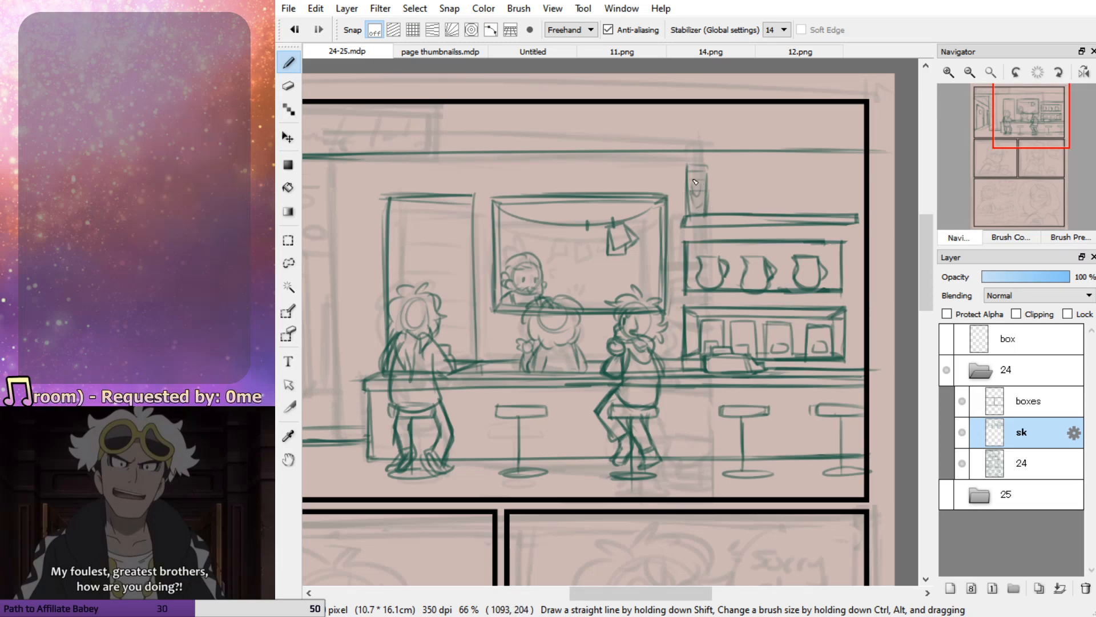
Begin a small mug outline beside the glass stack on the top shelf, using the shelf in 11.png as reference
left_click(721, 52)
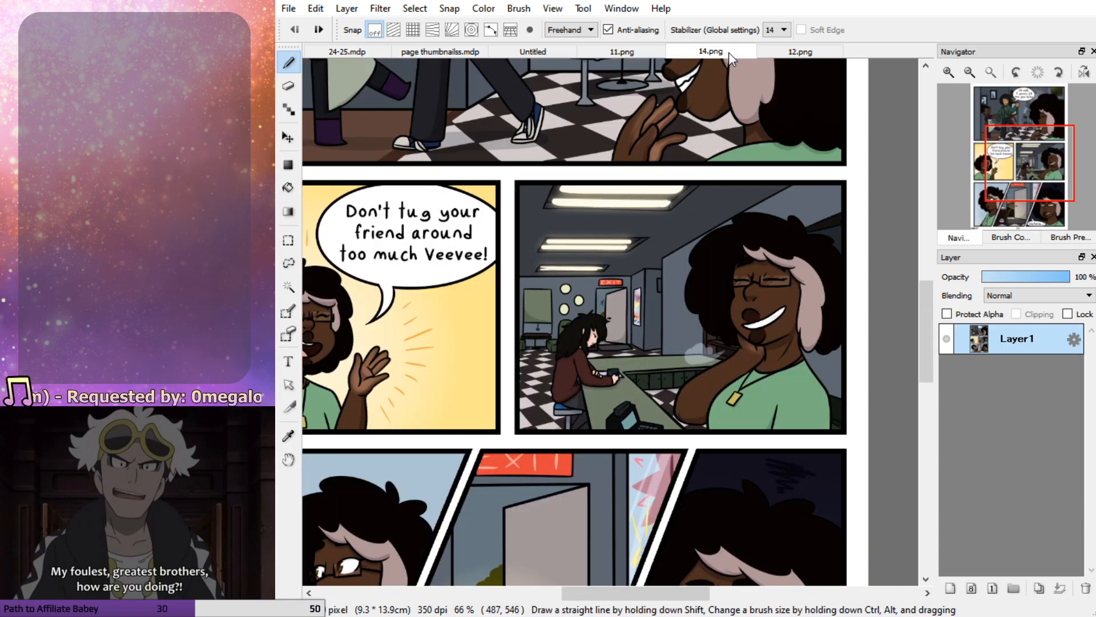
left_click(628, 51)
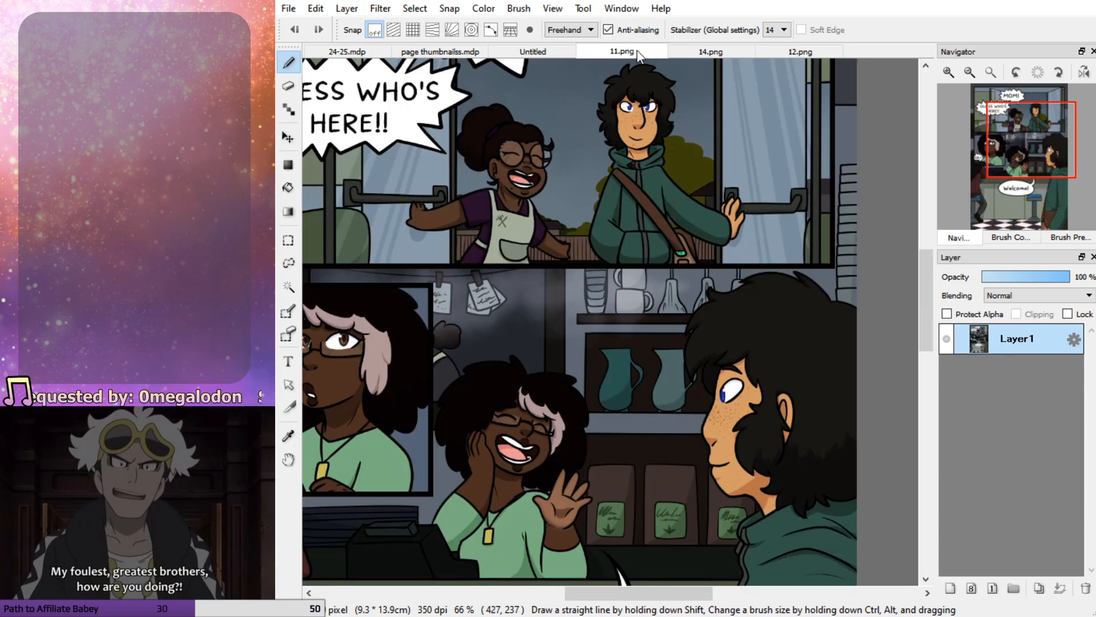
left_click(363, 53)
mouse_move(737, 213)
left_mouse_down()
mouse_move(714, 197)
mouse_move(742, 199)
mouse_move(714, 211)
mouse_move(717, 198)
mouse_move(717, 213)
mouse_move(745, 212)
mouse_move(715, 212)
left_mouse_up()
key("ctrl+z")
key("ctrl+z")
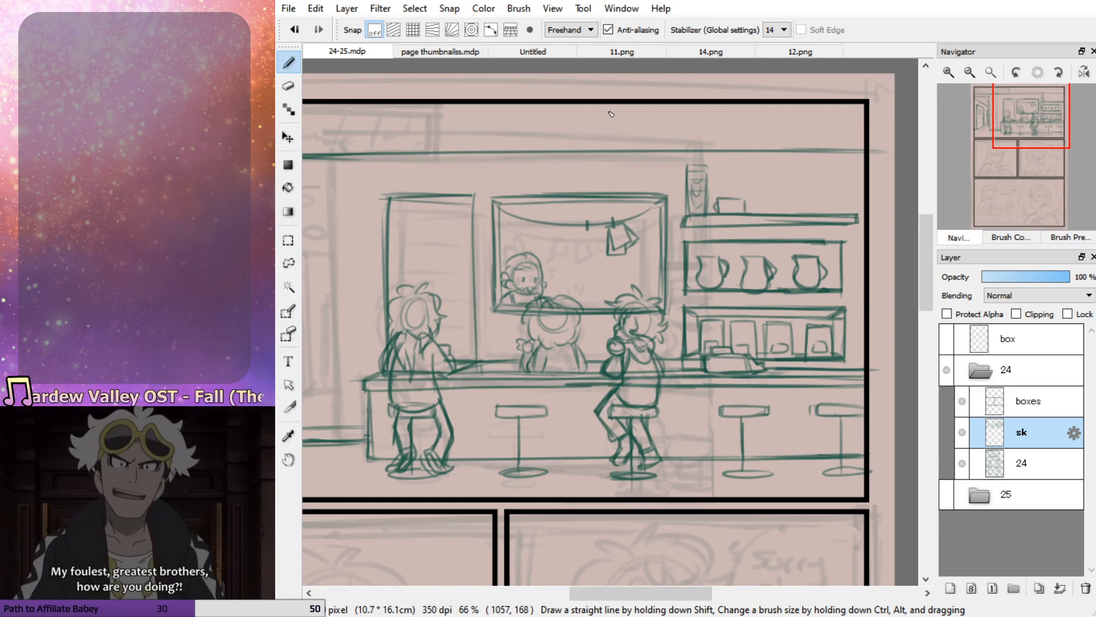
left_click(533, 51)
left_click(440, 51)
left_click(612, 51)
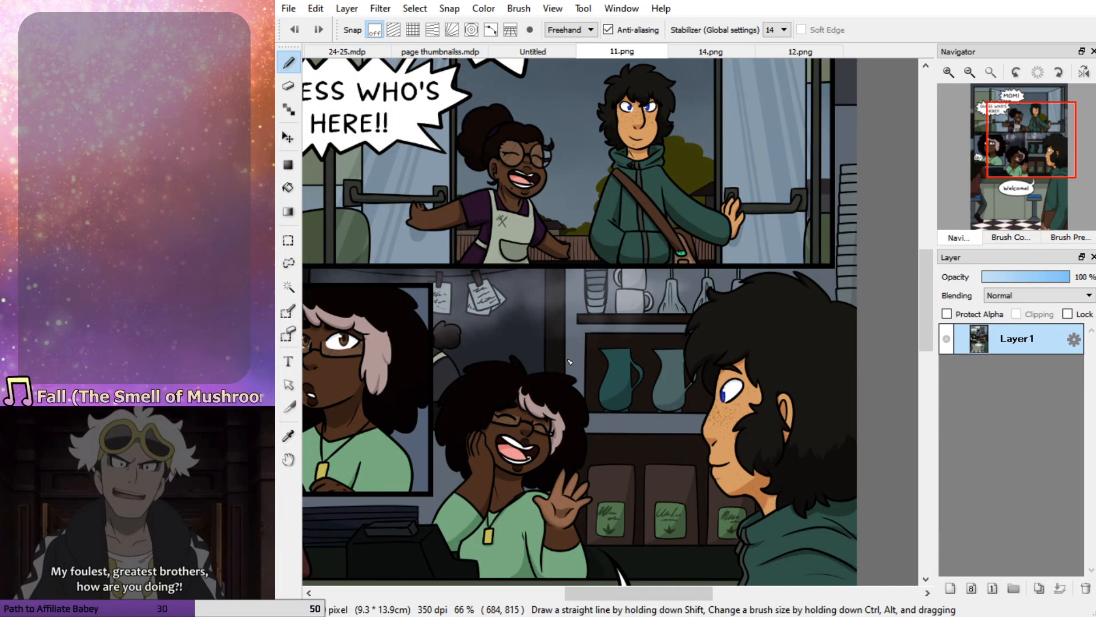
left_click(343, 51)
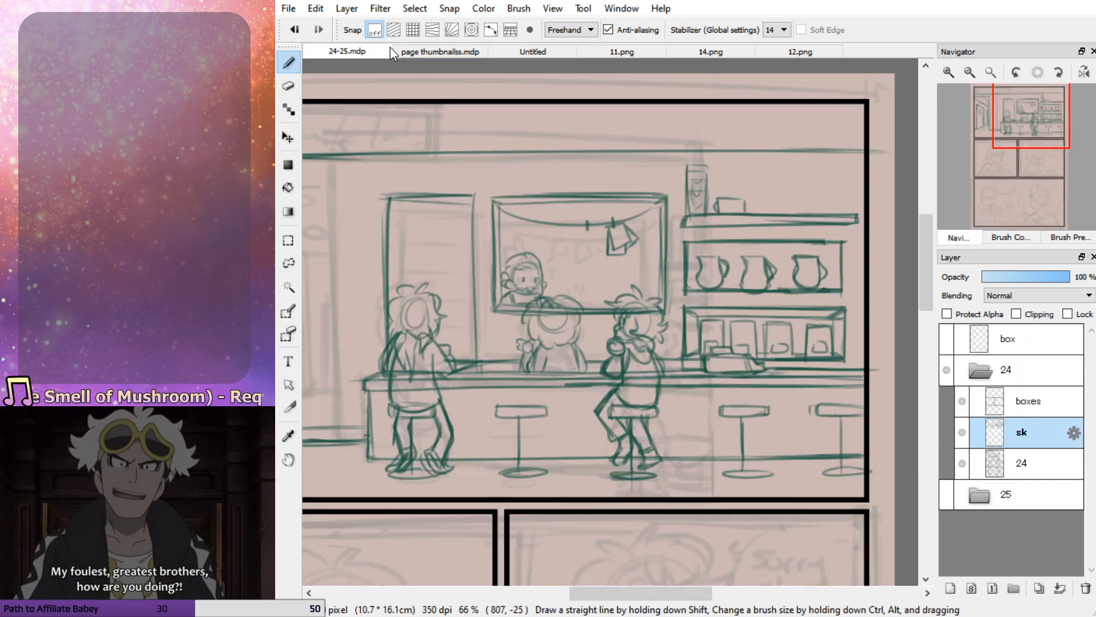
Lasso the shelf unit with its contents and scale it down, lowering its top and pulling its right side away from the panel border
left_click(288, 263)
mouse_move(675, 153)
left_mouse_down()
mouse_move(677, 347)
mouse_move(771, 346)
mouse_move(868, 314)
mouse_move(873, 192)
mouse_move(693, 144)
left_mouse_up()
mouse_move(689, 337)
left_mouse_down()
mouse_move(680, 349)
mouse_move(857, 361)
mouse_move(871, 319)
left_mouse_up()
key("ctrl+t")
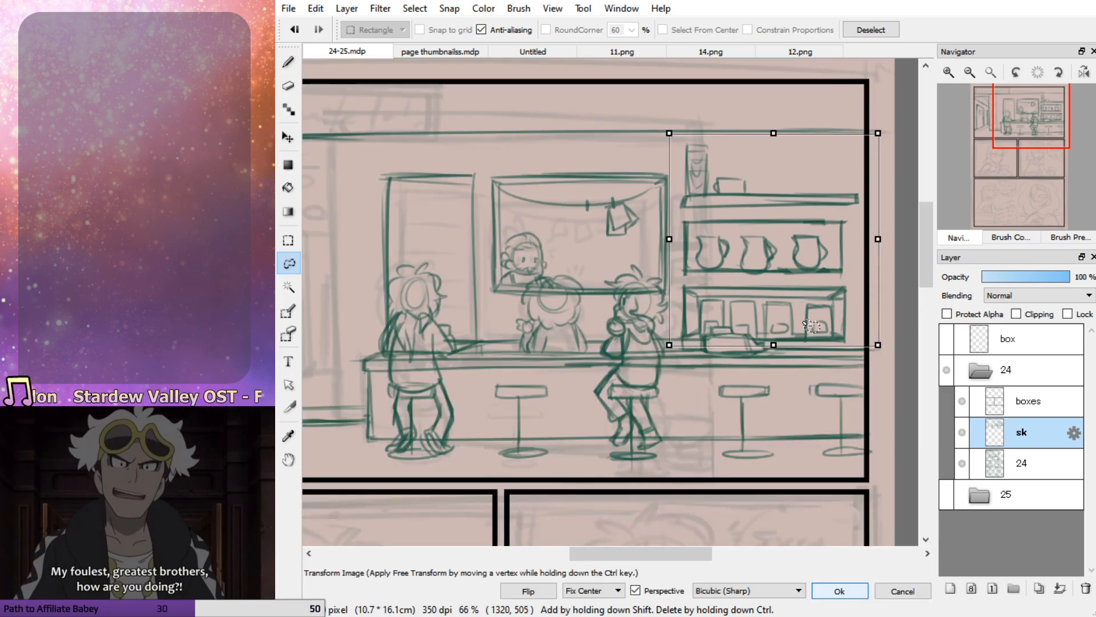
left_click_drag(782, 224, 783, 232)
left_click_drag(774, 141, 772, 172)
left_click_drag(878, 265, 863, 264)
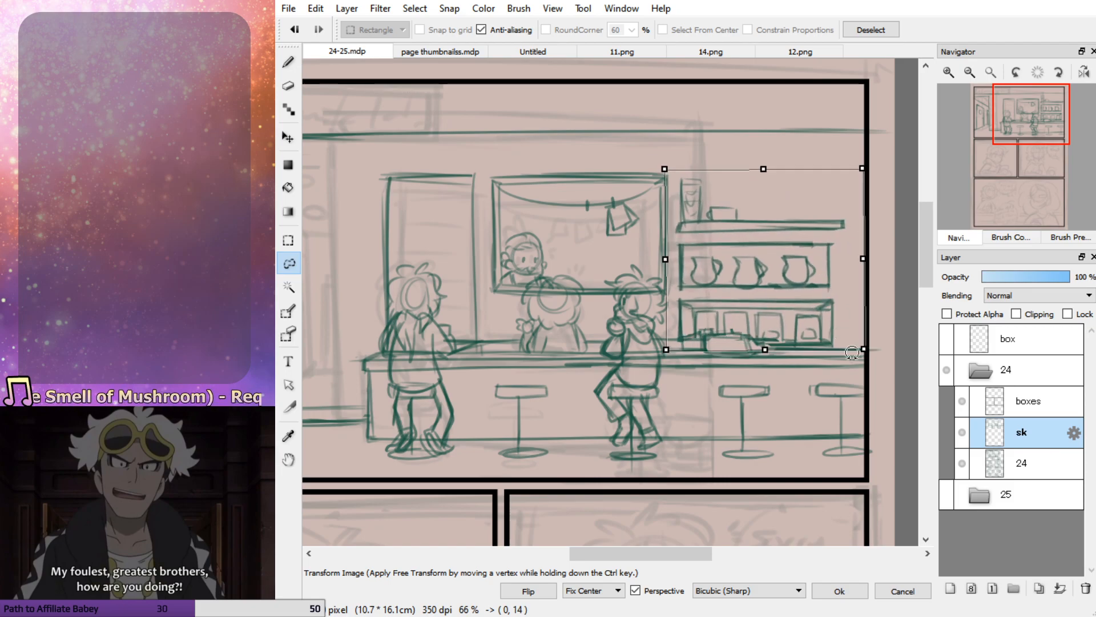
left_click(839, 590)
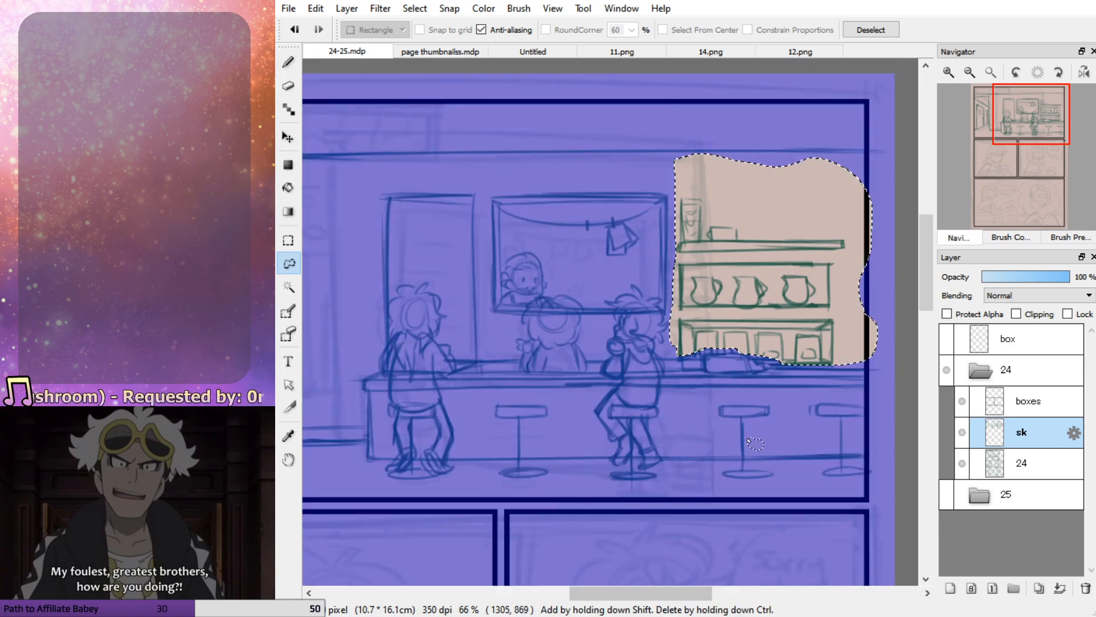
Sketch the stacked mugs with a handle next to the glasses on the top shelf
left_click(290, 63)
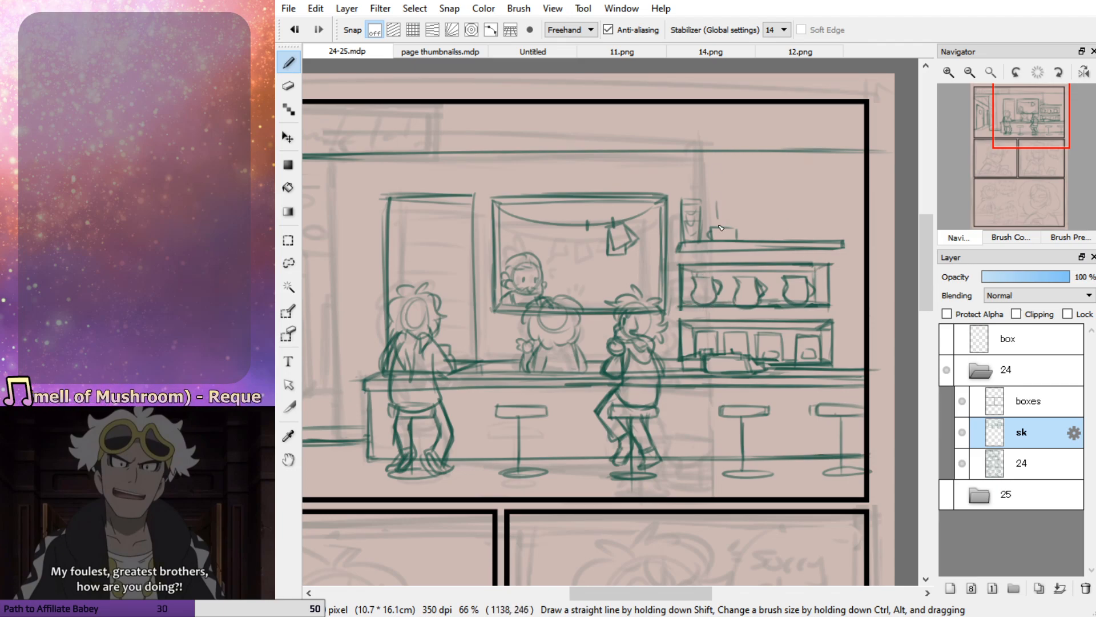
mouse_move(715, 209)
left_mouse_down()
mouse_move(740, 230)
mouse_move(709, 210)
mouse_move(714, 226)
mouse_move(741, 226)
left_mouse_up()
key("ctrl+z")
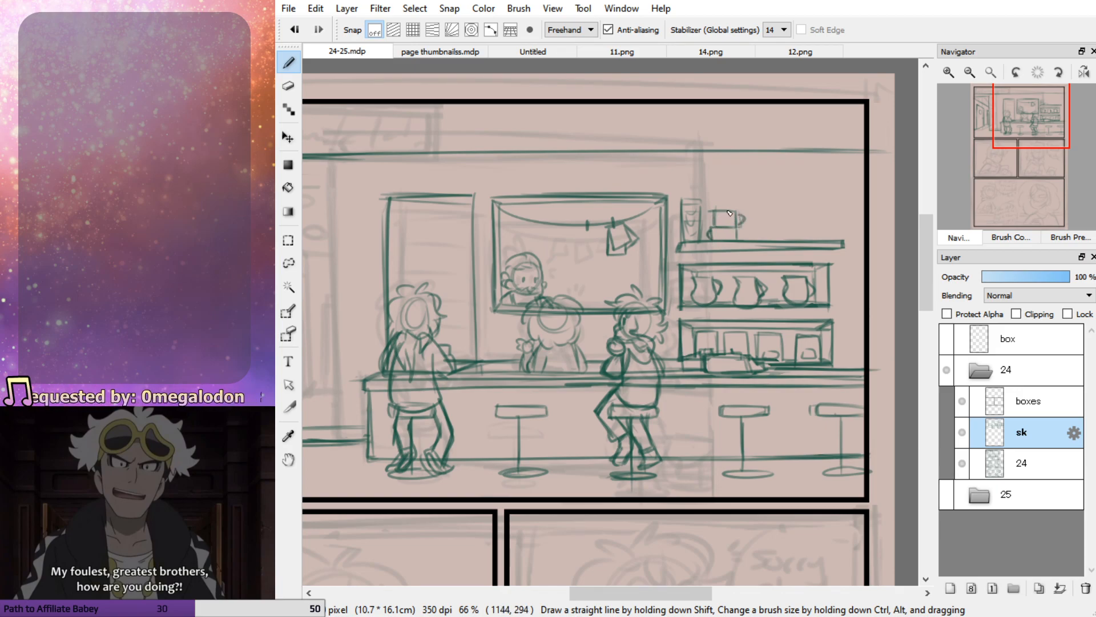
Sketch a narrow-necked flask to the right of the mugs on the top shelf, checking 11.png for its shape
left_click(708, 53)
left_click(605, 48)
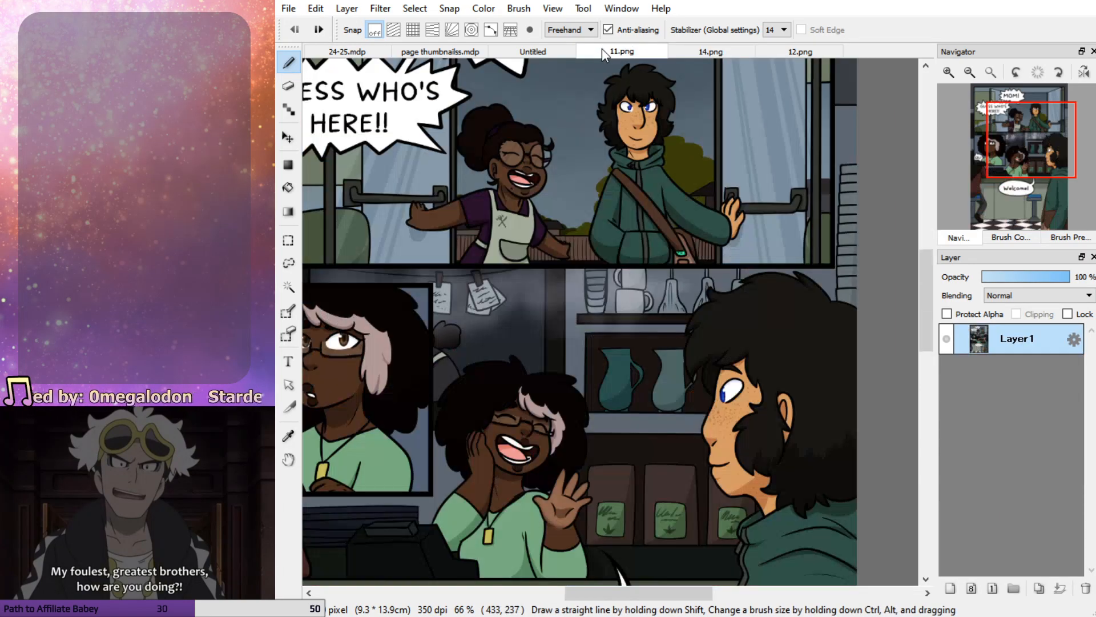
left_click(354, 49)
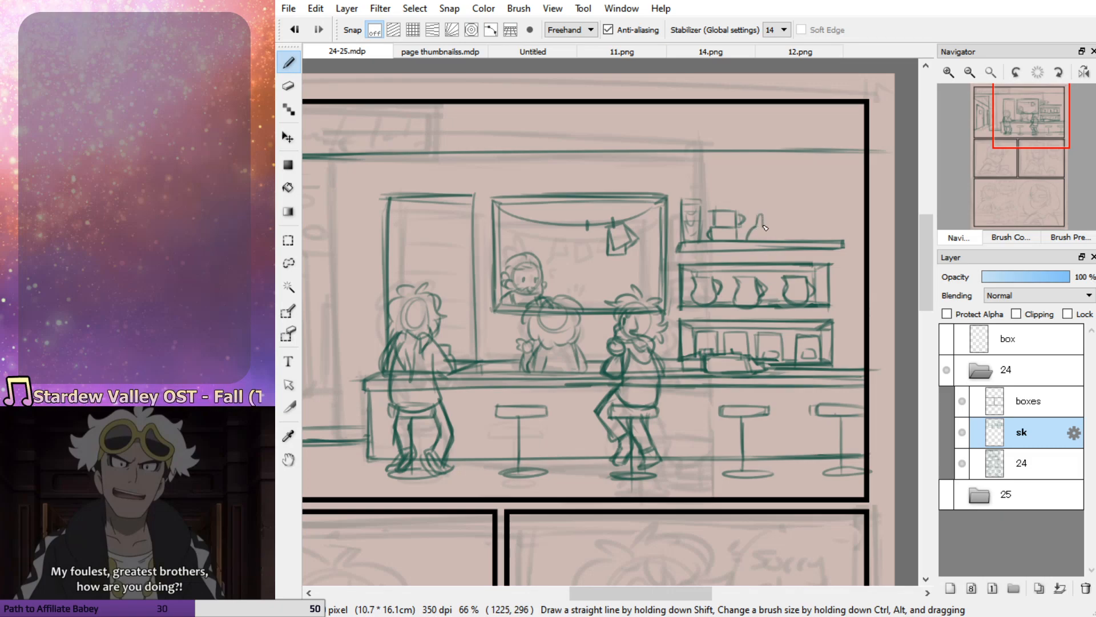
left_click_drag(761, 219, 761, 200)
left_click(546, 49)
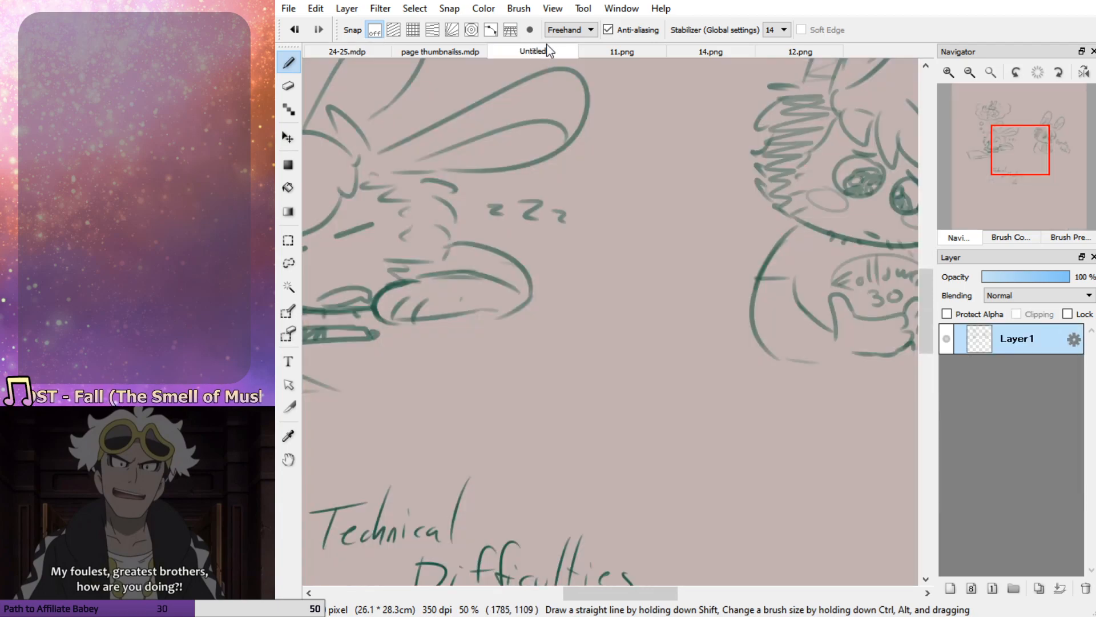
left_click(588, 50)
left_click(365, 53)
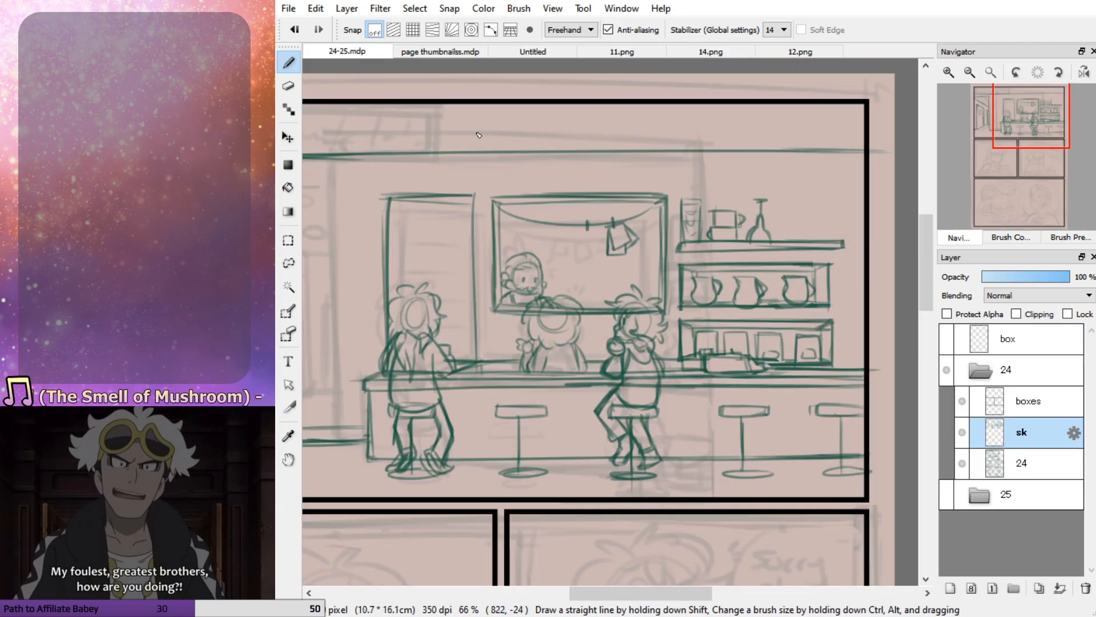
Rework the first flask's neck and add a second matching flask to its right
key("e")
mouse_move(750, 223)
left_mouse_down()
mouse_move(758, 228)
mouse_move(750, 236)
mouse_move(758, 221)
mouse_move(767, 240)
mouse_move(762, 207)
mouse_move(780, 242)
mouse_move(786, 218)
mouse_move(796, 229)
mouse_move(785, 216)
mouse_move(791, 233)
left_mouse_up()
key("b")
key("ctrl+z")
key("ctrl+z")
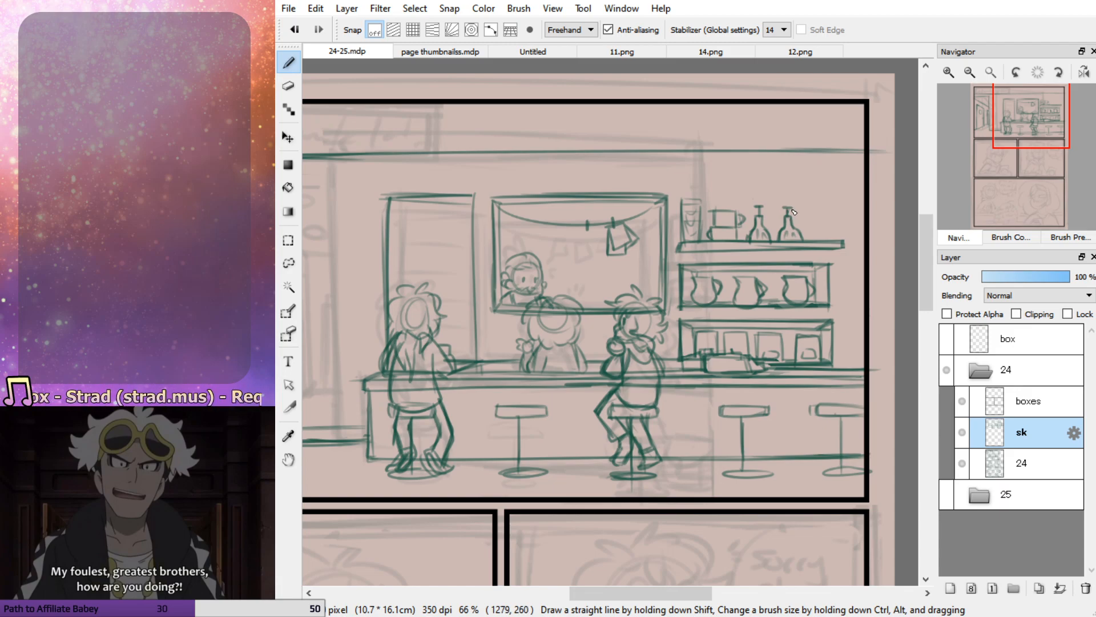
Add a third matching flask at the right end of the top shelf, using 11.png as reference
left_click(636, 48)
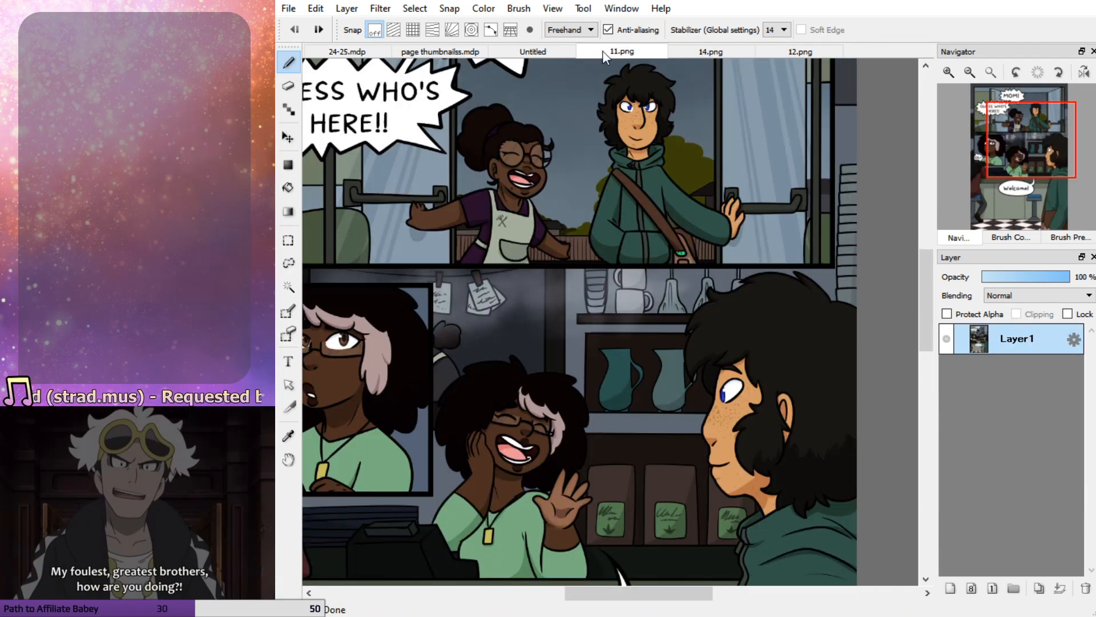
left_click(368, 51)
left_click_drag(816, 233, 819, 223)
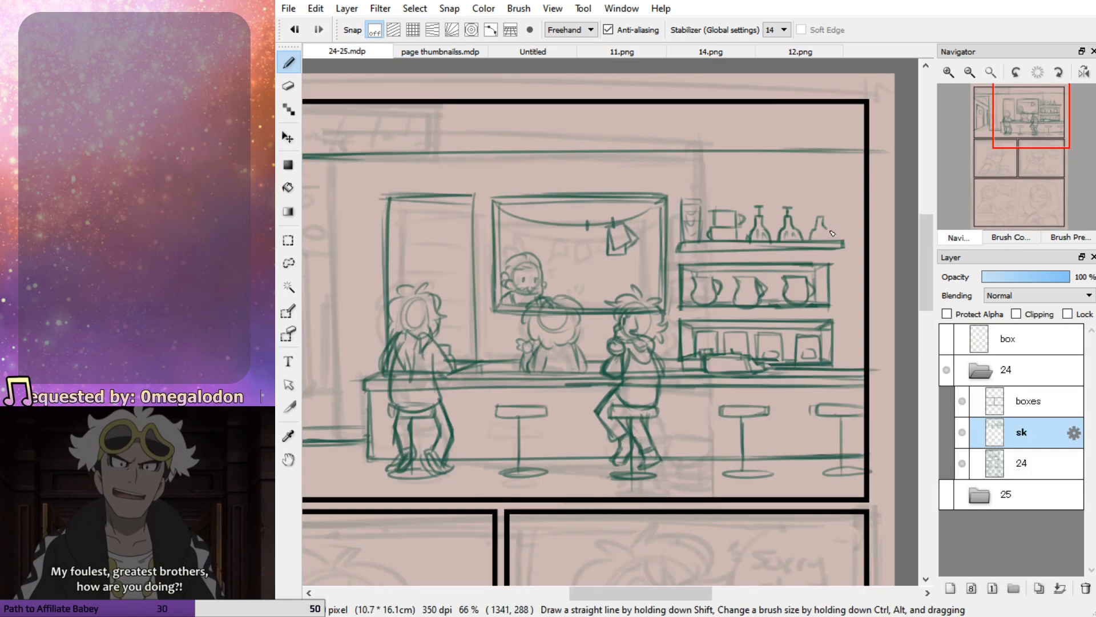
left_click_drag(824, 227, 817, 239)
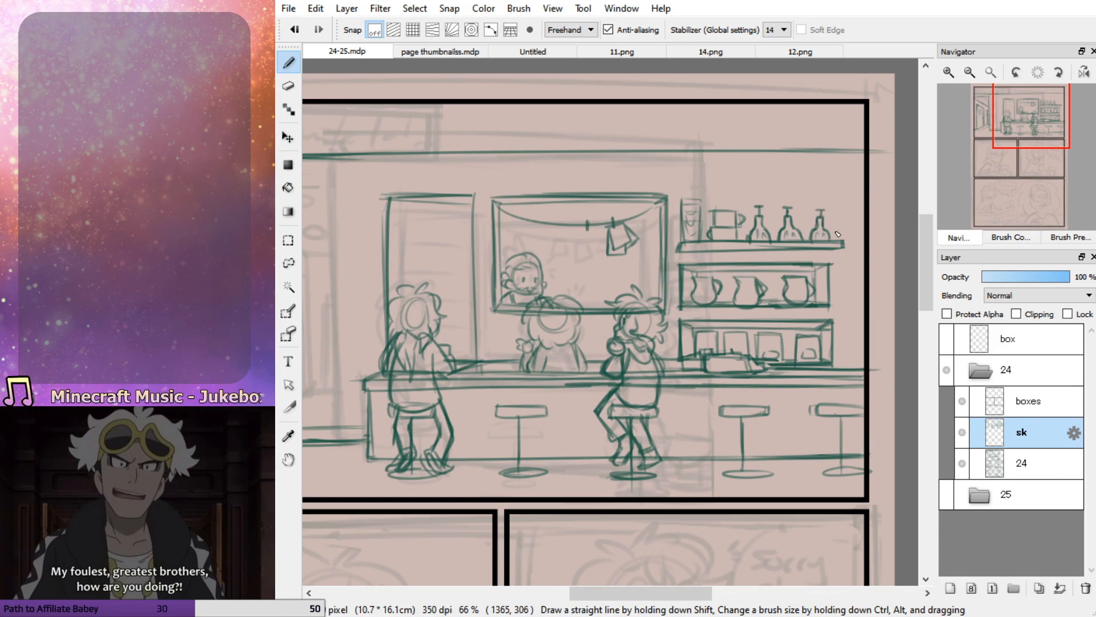
Sketch a tall stack of cups on a small ledge against the panel's right border, following the stack in 11.png
left_click(433, 51)
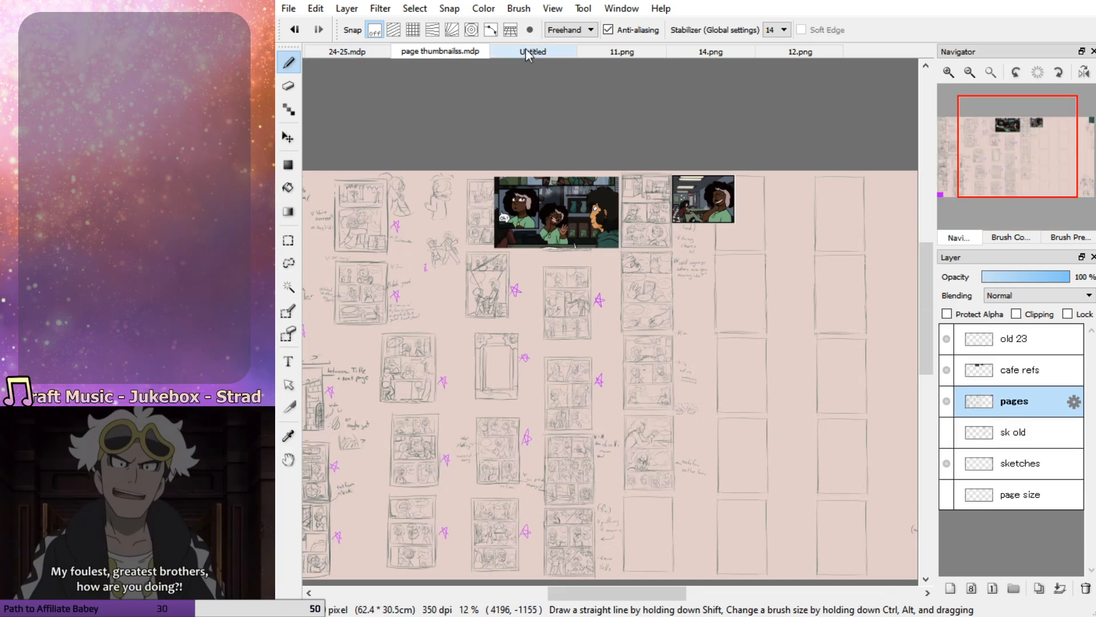
left_click(562, 52)
left_click(622, 51)
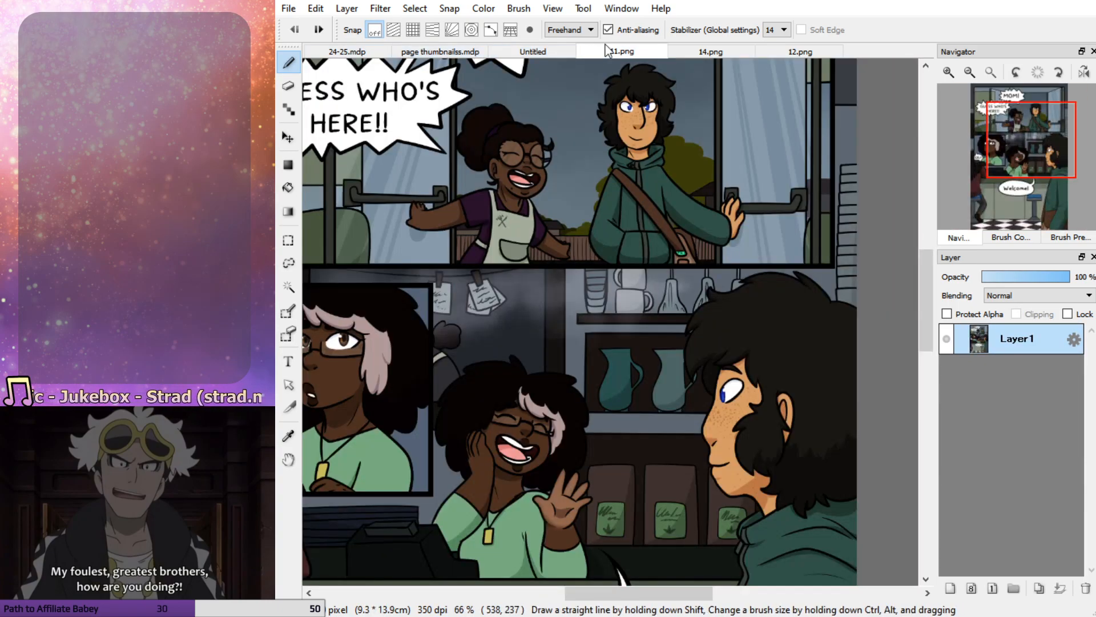
left_click(336, 52)
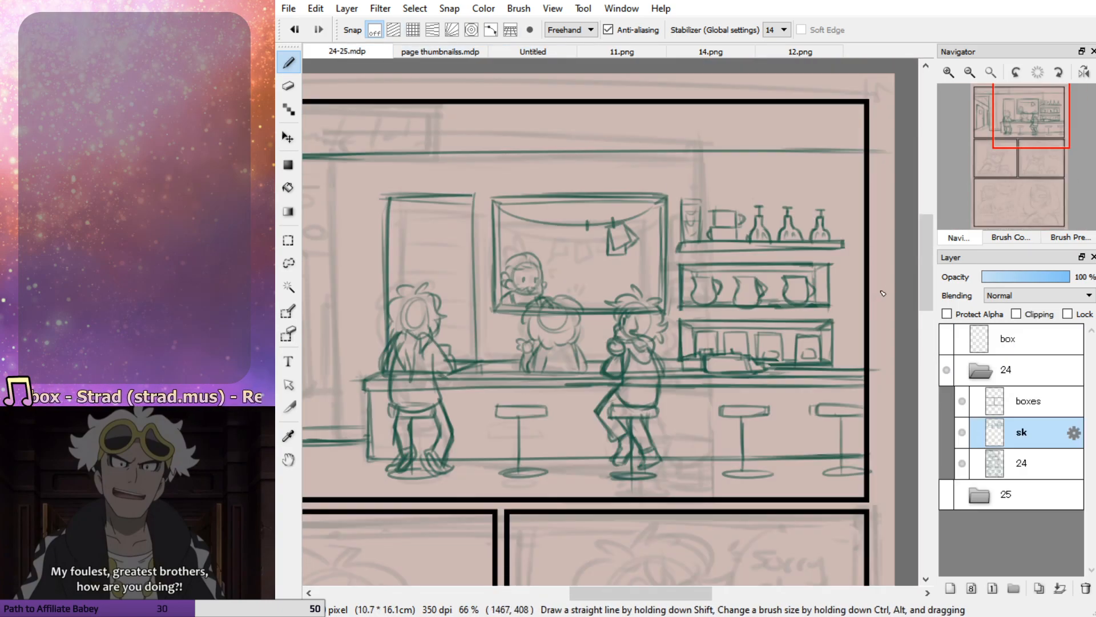
mouse_move(868, 303)
left_mouse_down()
mouse_move(868, 310)
mouse_move(845, 309)
mouse_move(864, 303)
mouse_move(852, 223)
left_mouse_up()
key("ctrl+z")
mouse_move(851, 307)
left_mouse_down()
mouse_move(851, 275)
mouse_move(865, 277)
mouse_move(850, 205)
mouse_move(862, 205)
mouse_move(851, 206)
mouse_move(857, 255)
mouse_move(867, 252)
mouse_move(855, 254)
mouse_move(858, 274)
mouse_move(868, 276)
mouse_move(854, 274)
mouse_move(857, 298)
left_mouse_up()
key("ctrl+z")
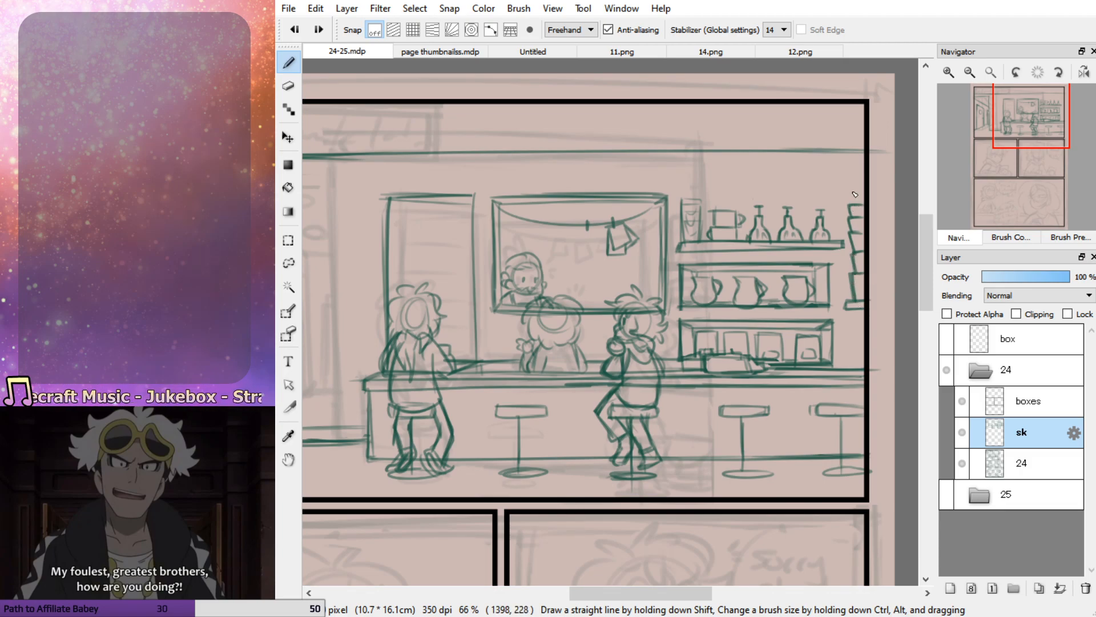
left_click_drag(850, 191, 863, 193)
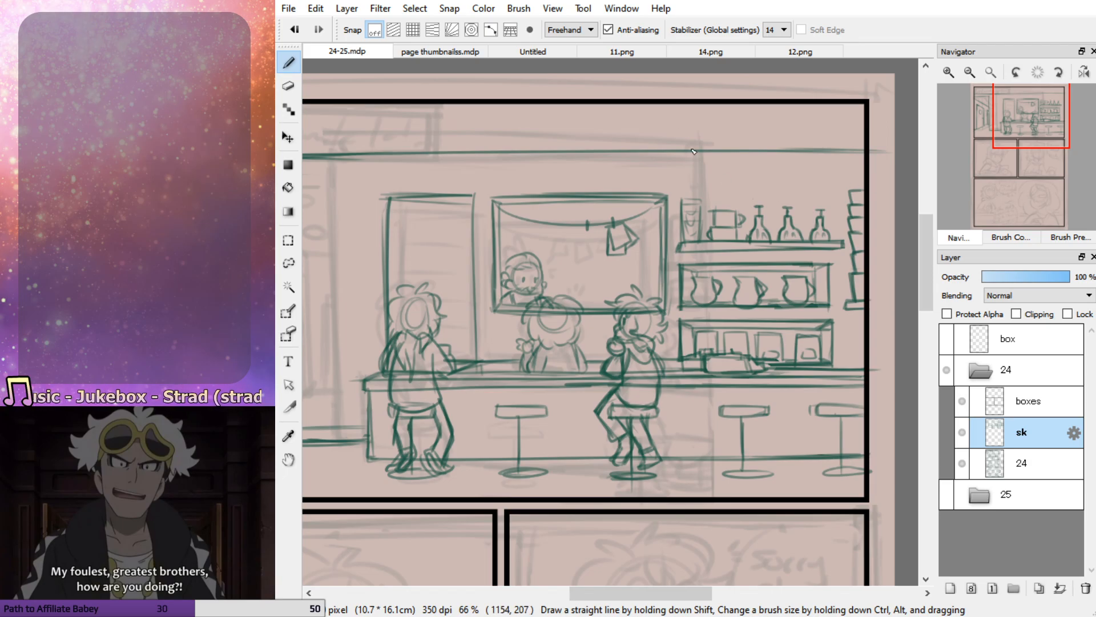
Erase the middle of the cup stack at the right border and redraw its tiers, checking the finished pages
left_click(762, 50)
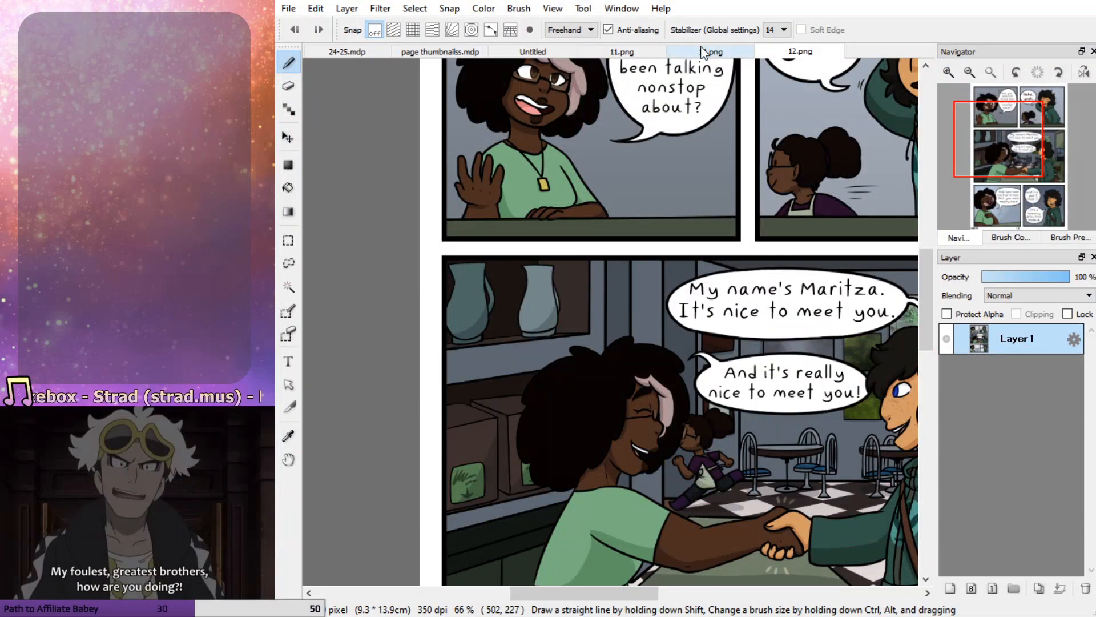
left_click(701, 51)
left_click(622, 51)
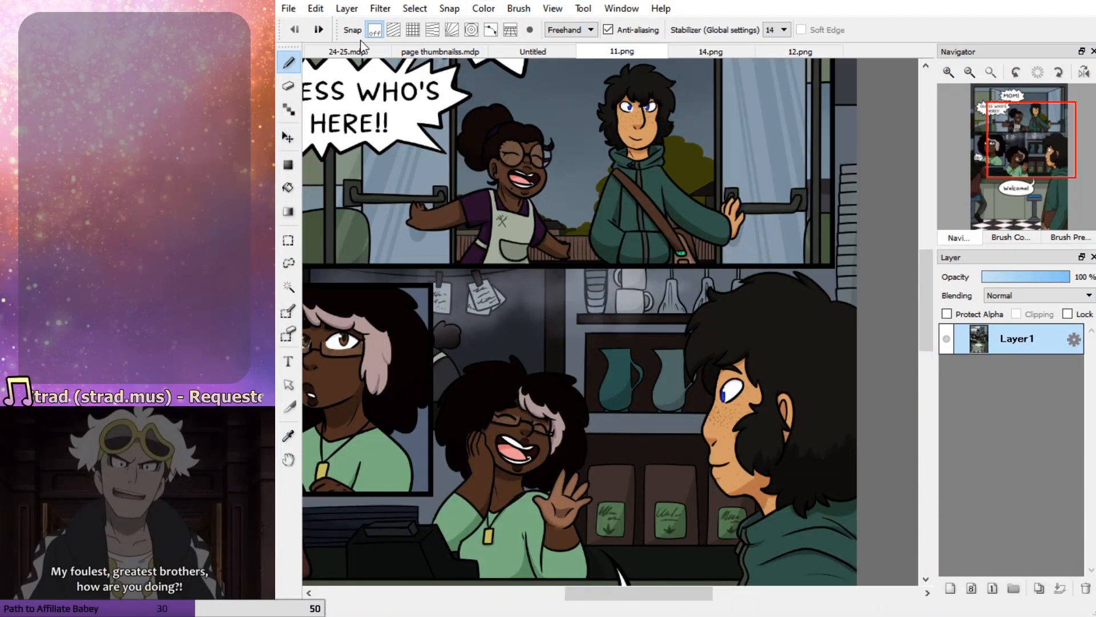
left_click(348, 50)
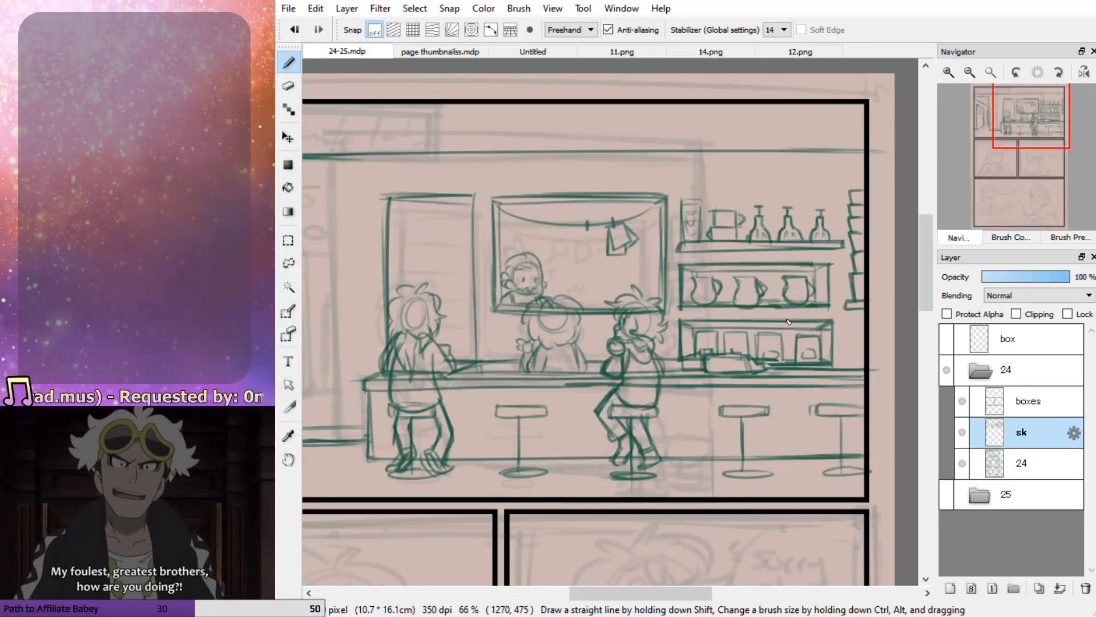
key("e")
left_click_drag(861, 252, 859, 289)
key("b")
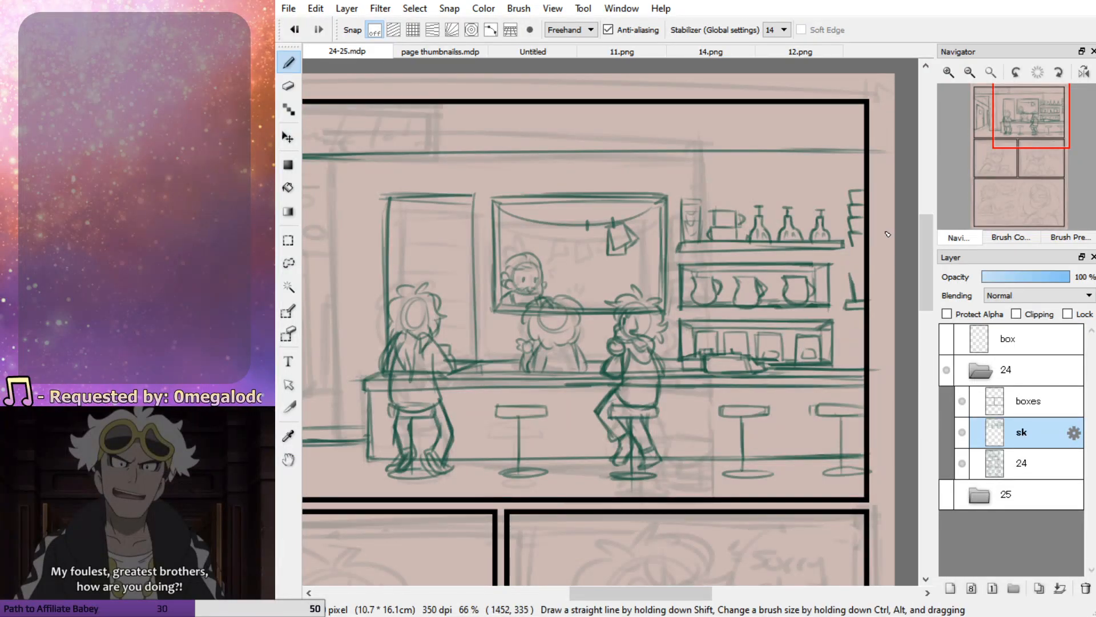
left_click_drag(849, 246, 863, 249)
mouse_move(848, 247)
left_mouse_down()
mouse_move(868, 257)
mouse_move(850, 258)
mouse_move(866, 269)
mouse_move(851, 298)
left_mouse_up()
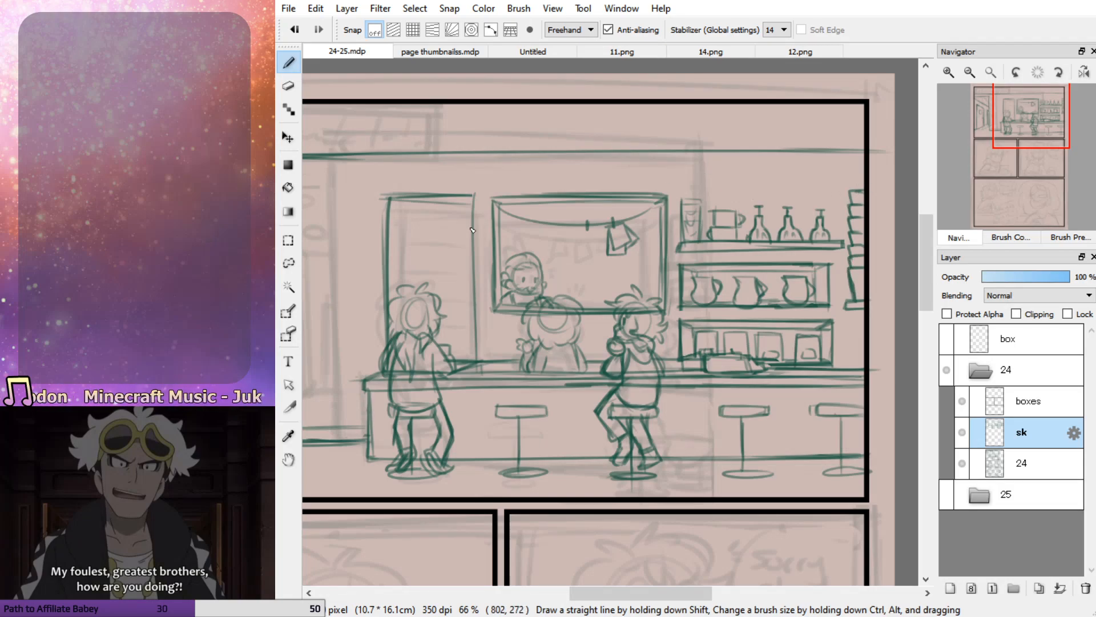
Add shelf lines to the tall cabinet behind the left customer and fill its middle shelf with bottles and upright boxes, using 11.png as reference
mouse_move(397, 245)
left_mouse_down()
mouse_move(474, 241)
mouse_move(380, 249)
left_mouse_up()
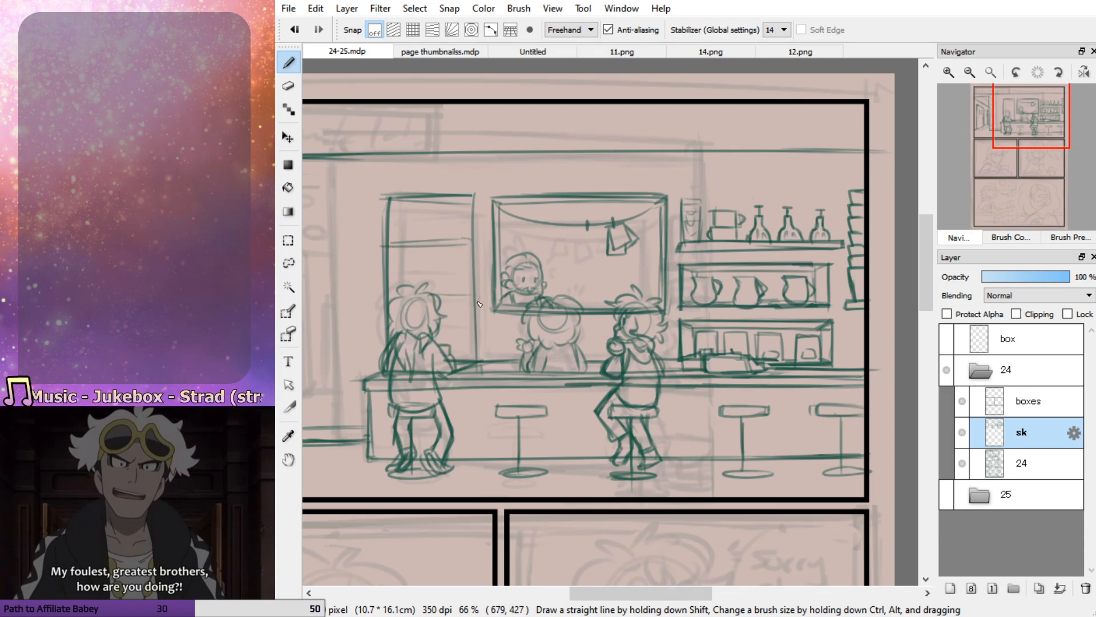
left_click(627, 51)
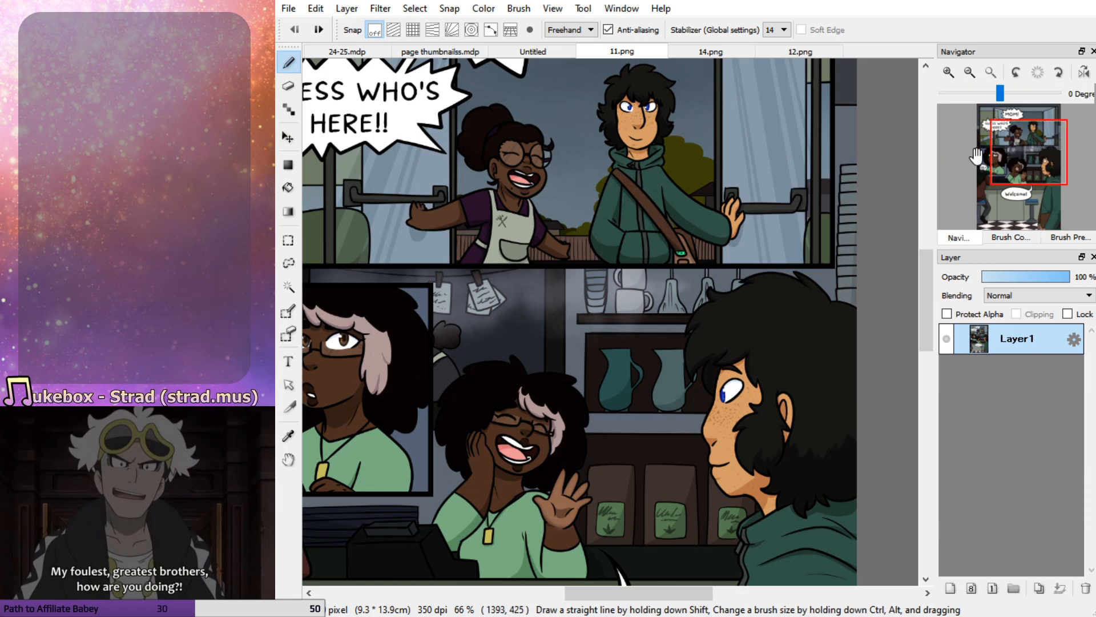
left_click_drag(968, 157, 985, 145)
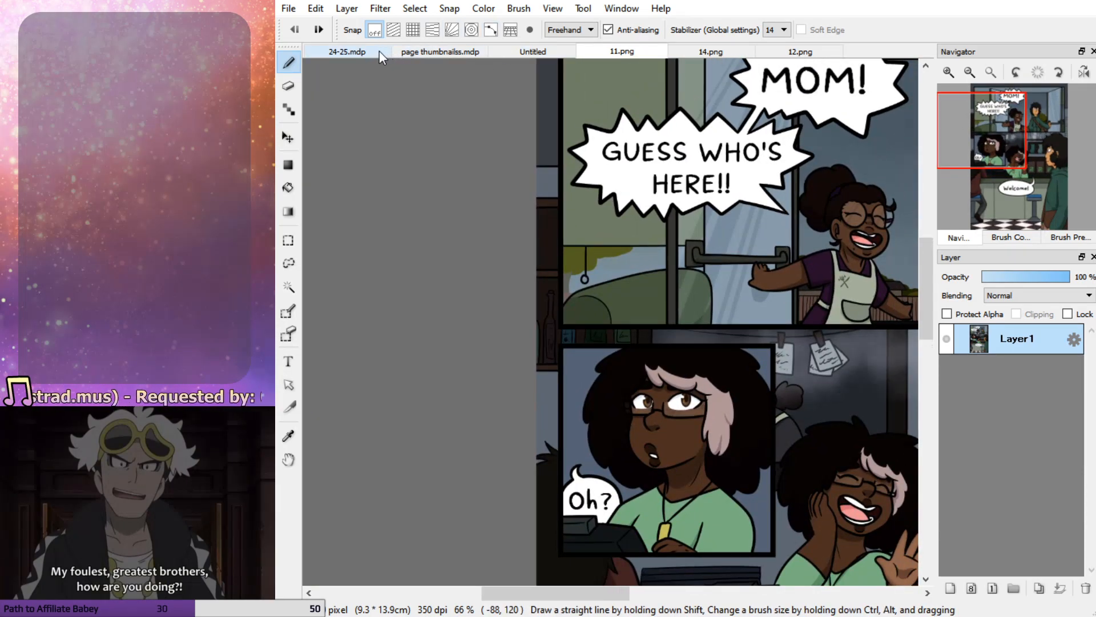
left_click(949, 72)
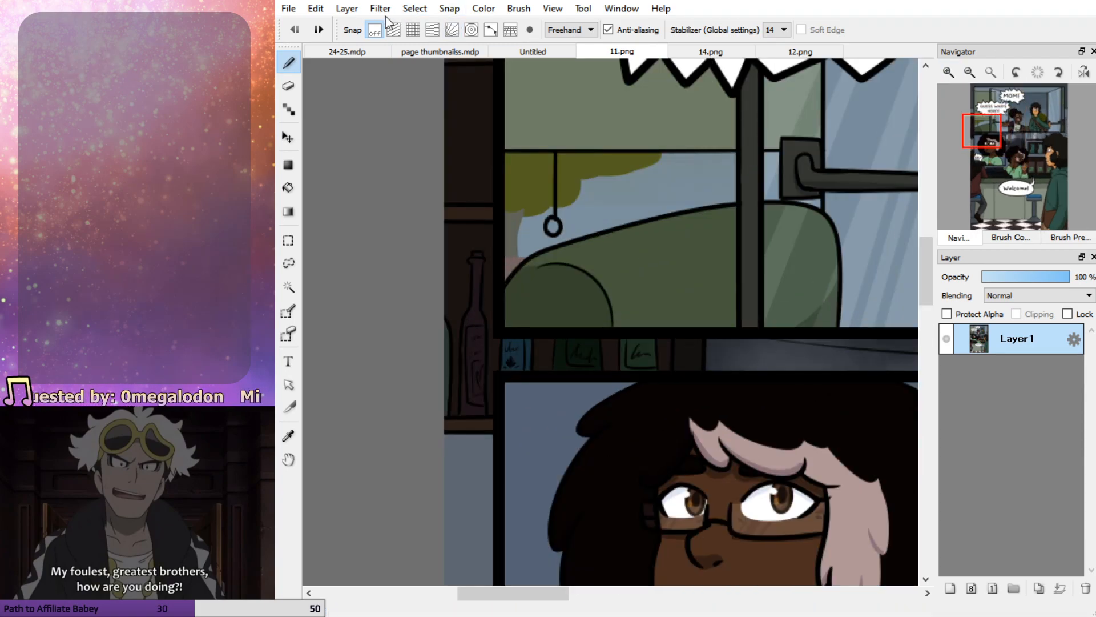
left_click(351, 48)
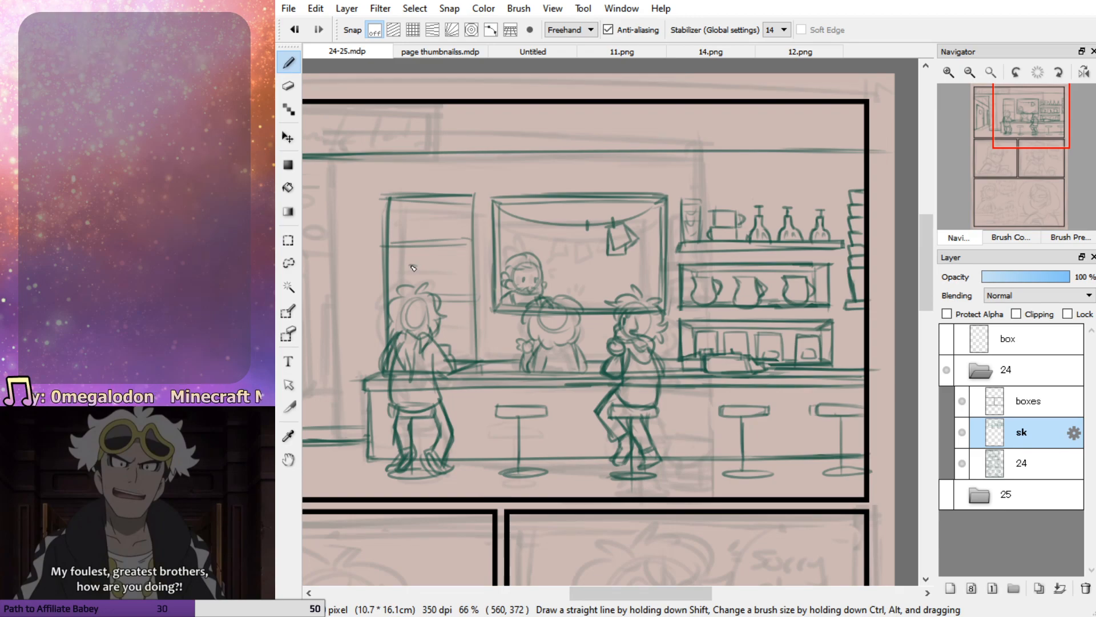
left_click_drag(412, 261, 411, 286)
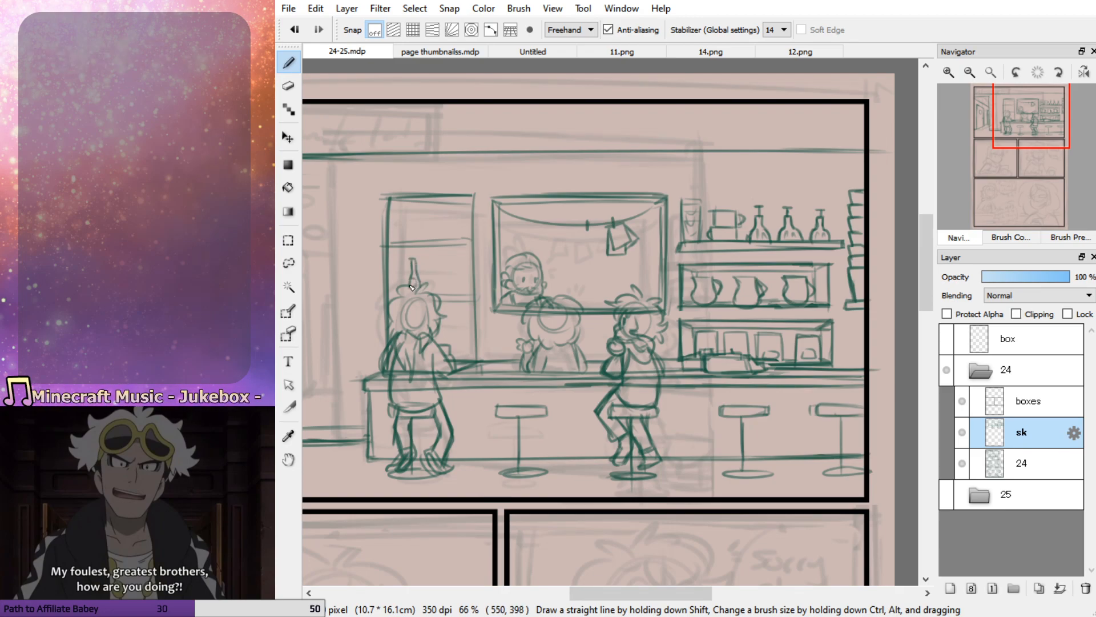
mouse_move(431, 250)
left_mouse_down()
mouse_move(431, 279)
mouse_move(441, 250)
mouse_move(440, 294)
left_mouse_up()
mouse_move(451, 254)
left_mouse_down()
mouse_move(452, 291)
mouse_move(471, 295)
mouse_move(467, 256)
mouse_move(402, 271)
mouse_move(408, 287)
mouse_move(394, 259)
mouse_move(392, 285)
left_mouse_up()
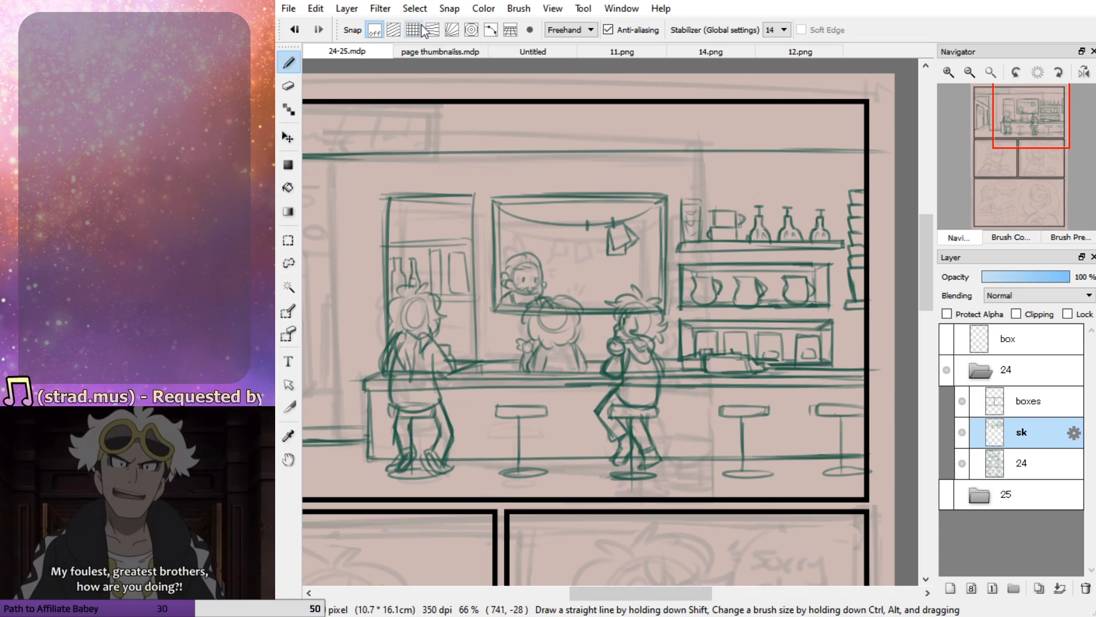
Sketch a small round ornament on a stand on the tall cabinet's top shelf, checking 11.png, 14.png and 12.png for background details
left_click(619, 51)
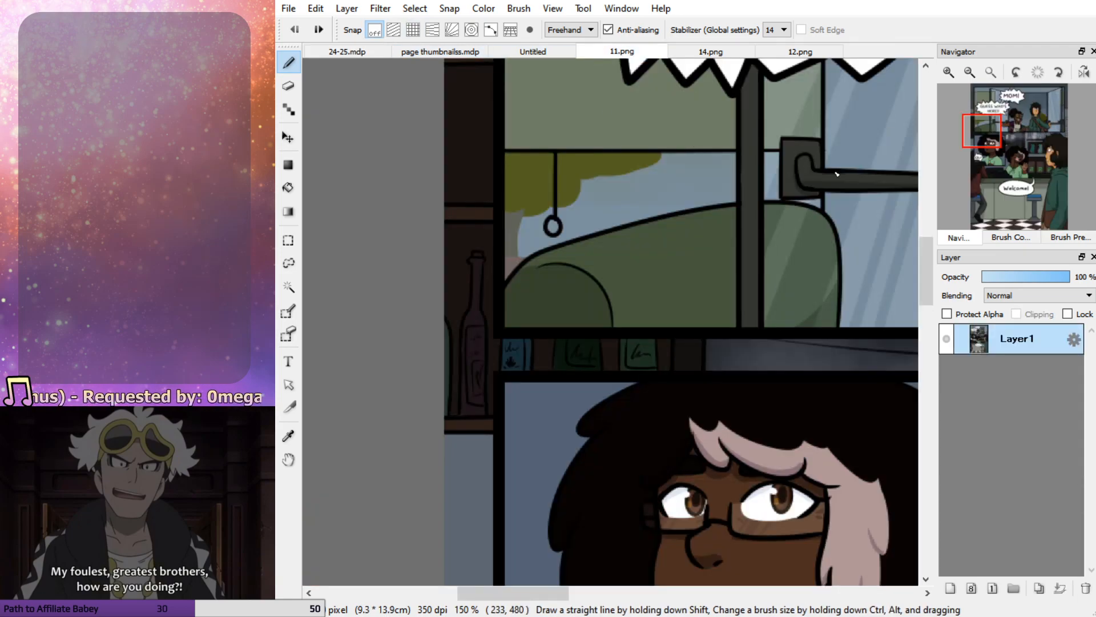
mouse_move(952, 176)
mouse_move(1009, 157)
left_mouse_down()
mouse_move(1017, 148)
mouse_move(995, 157)
left_mouse_up()
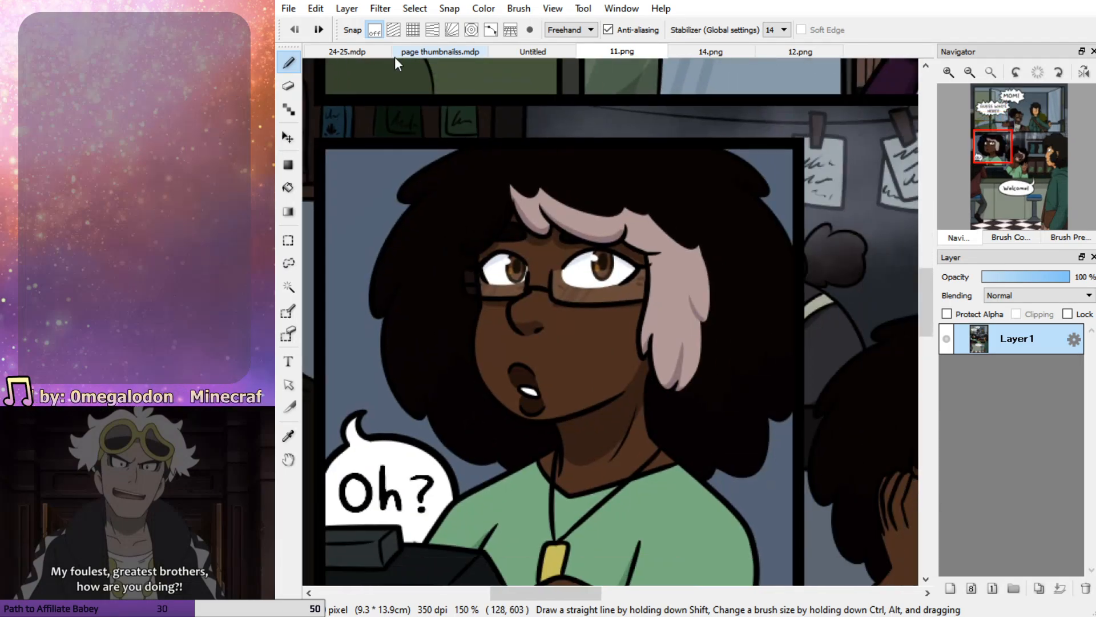
left_click(371, 52)
key("ctrl+z")
mouse_move(414, 208)
left_mouse_down()
mouse_move(445, 214)
mouse_move(436, 210)
left_mouse_up()
left_click_drag(423, 235, 424, 229)
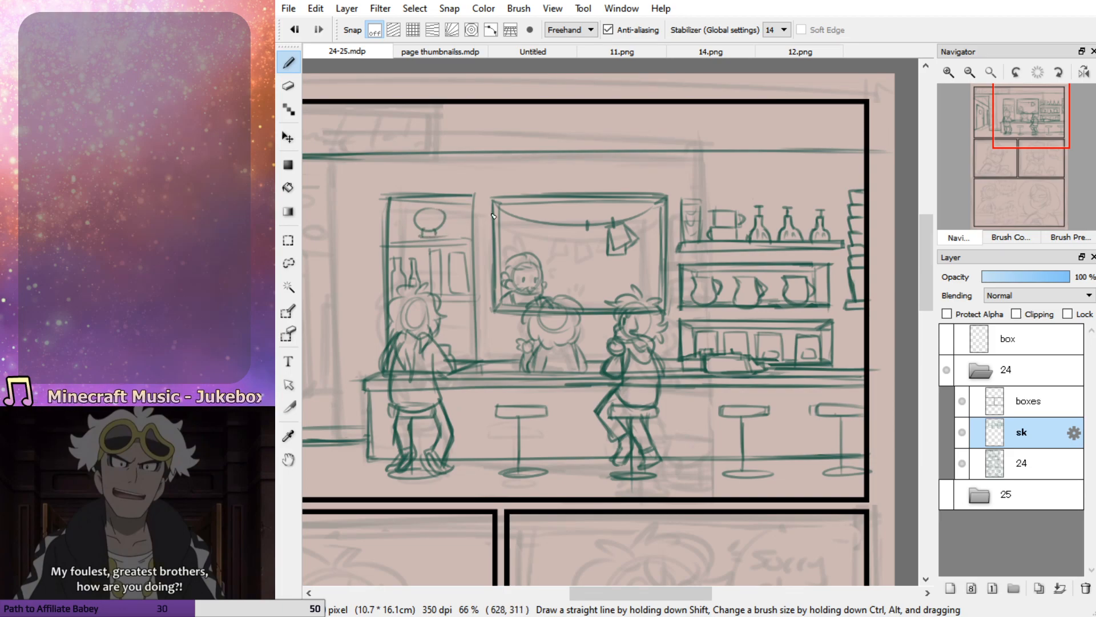
left_click(722, 51)
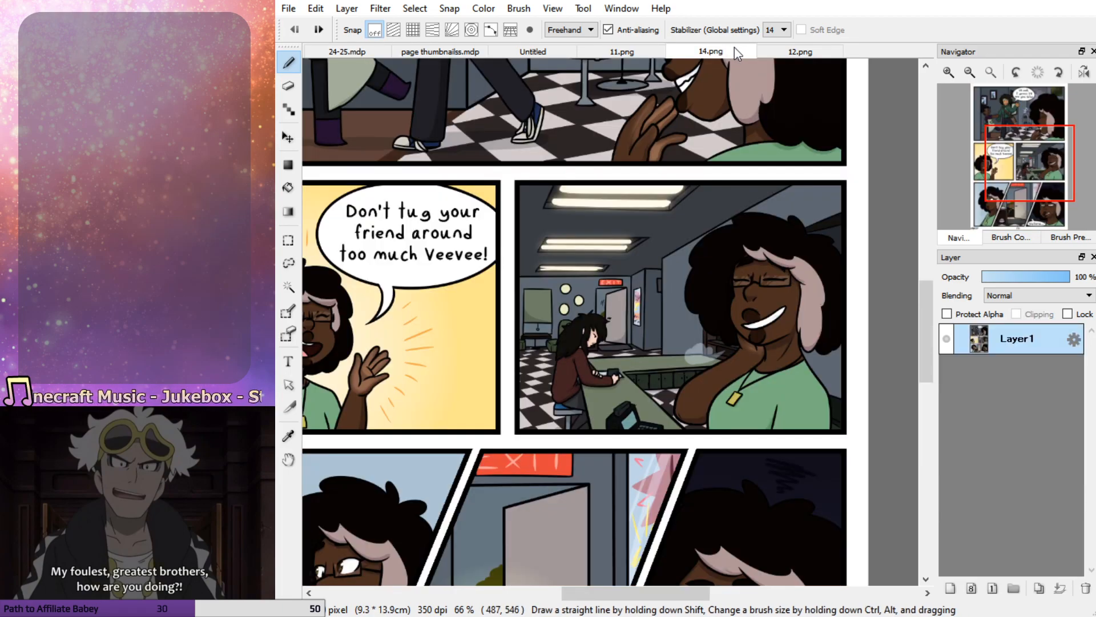
mouse_move(1024, 163)
left_mouse_down()
mouse_move(1031, 192)
mouse_move(1032, 148)
mouse_move(1019, 167)
left_mouse_up()
left_click(813, 54)
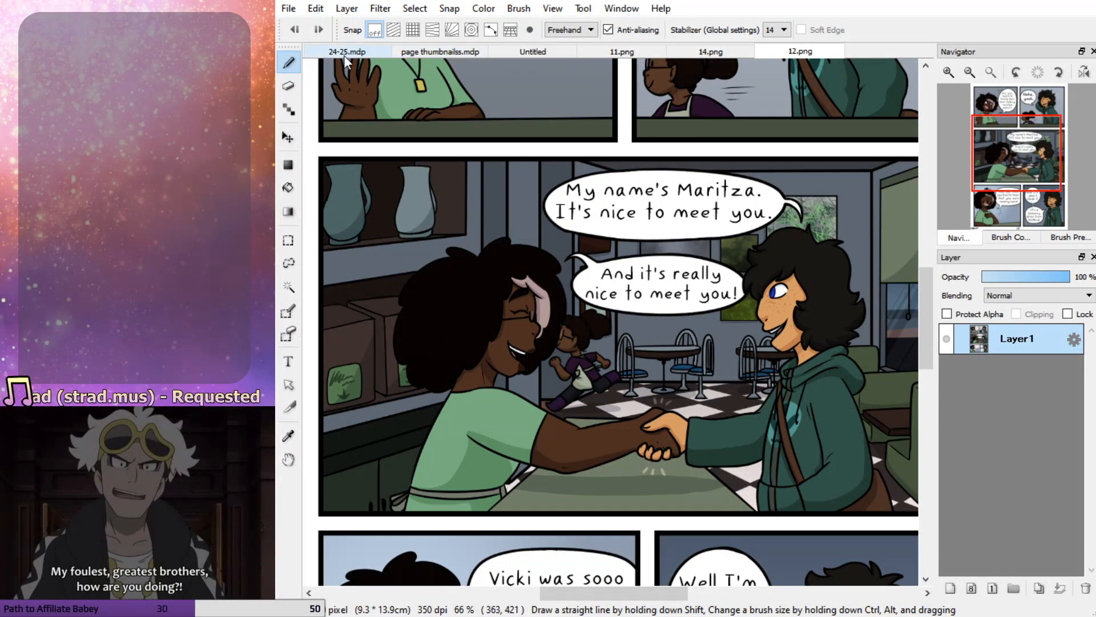
left_click(323, 52)
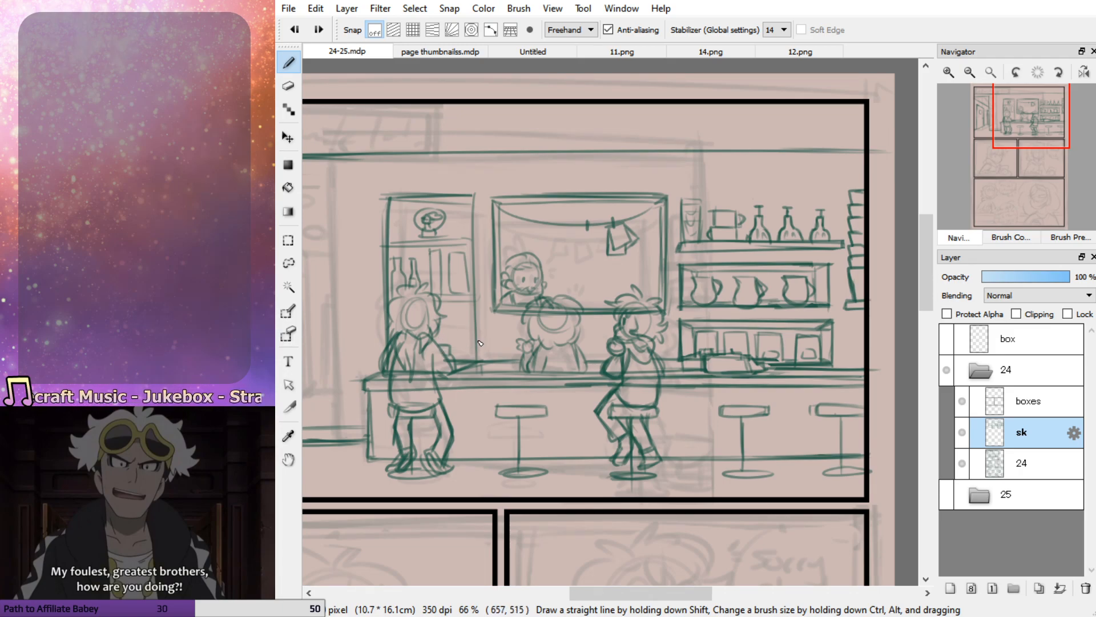
Fill in the tall cabinet's lower shelves and reinforce its frame, checking the cafe interior in 14.png and 11.png
left_click(705, 51)
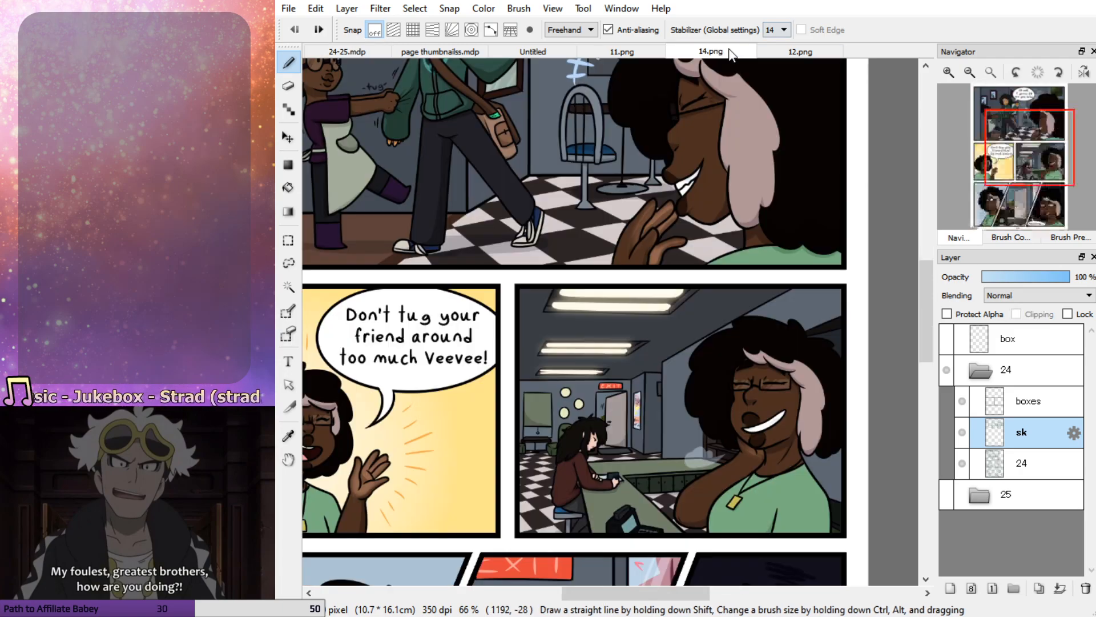
left_click(949, 72)
left_click(948, 72)
left_click(1031, 176)
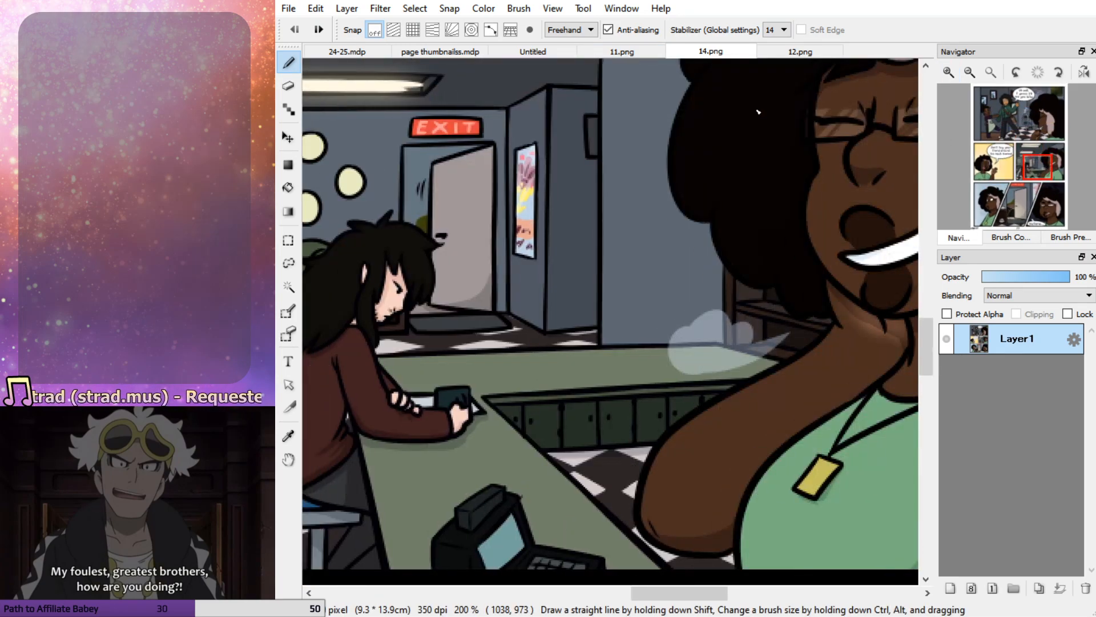
left_click(619, 52)
left_click_drag(995, 158, 984, 138)
left_click(539, 52)
left_click(372, 54)
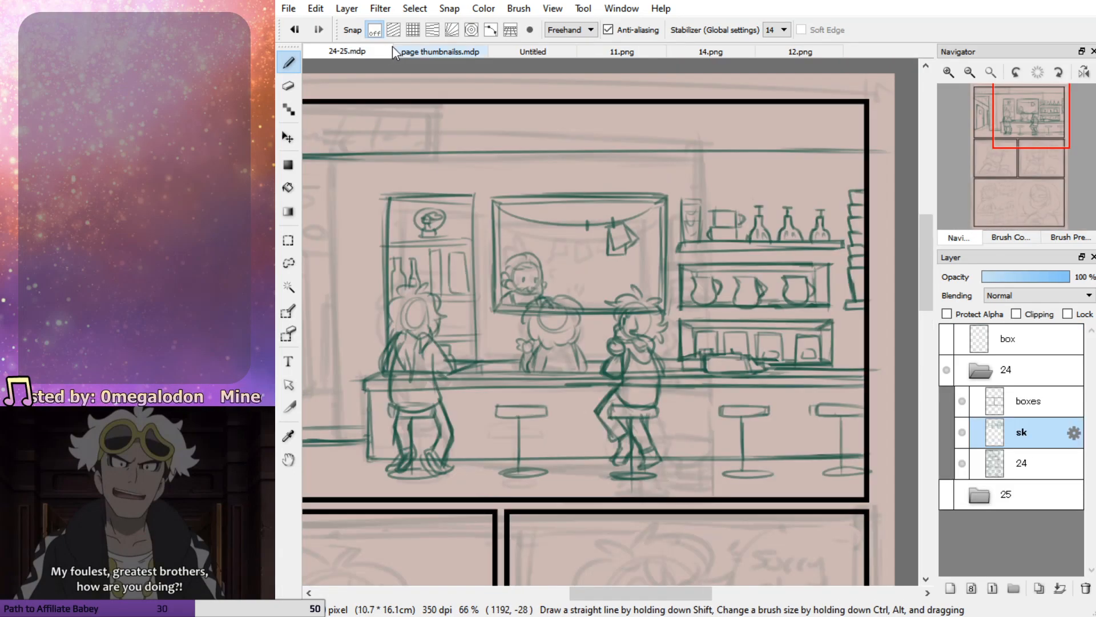
mouse_move(480, 197)
left_mouse_down()
mouse_move(479, 360)
mouse_move(479, 194)
mouse_move(393, 195)
mouse_move(398, 308)
left_mouse_up()
Sketch a low flat item on the counter beside the server and a boxy appliance behind the right customer, consulting 14.png and 11.png
mouse_move(1029, 146)
left_mouse_down()
mouse_move(1014, 140)
mouse_move(1028, 141)
left_mouse_up()
left_click(701, 52)
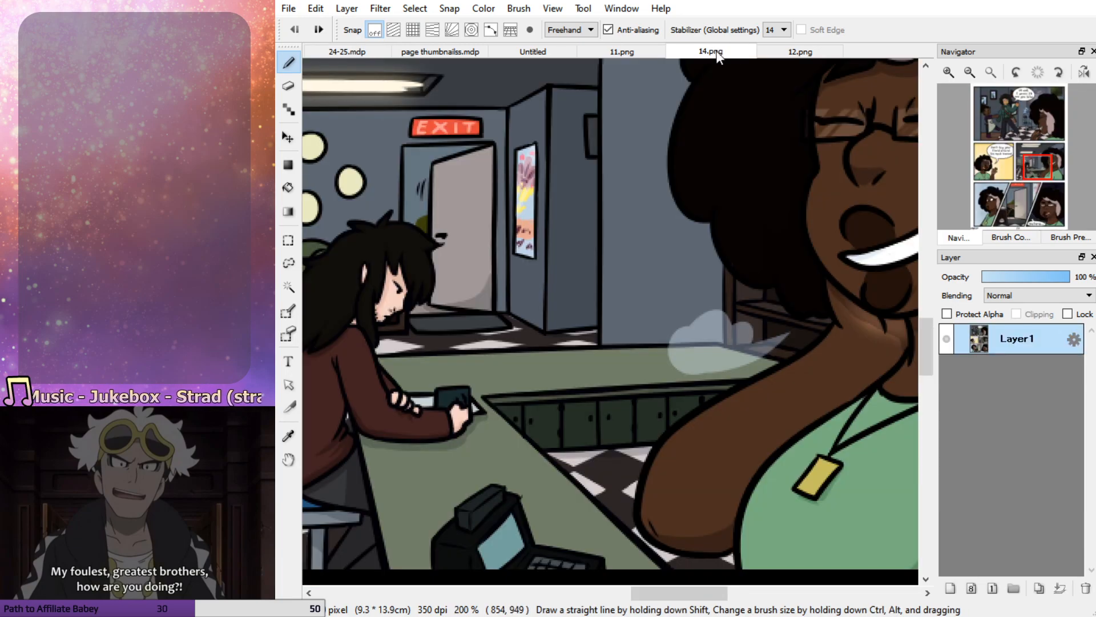
left_click(1050, 181)
left_click_drag(1050, 180, 986, 172)
left_click(649, 54)
left_click(349, 52)
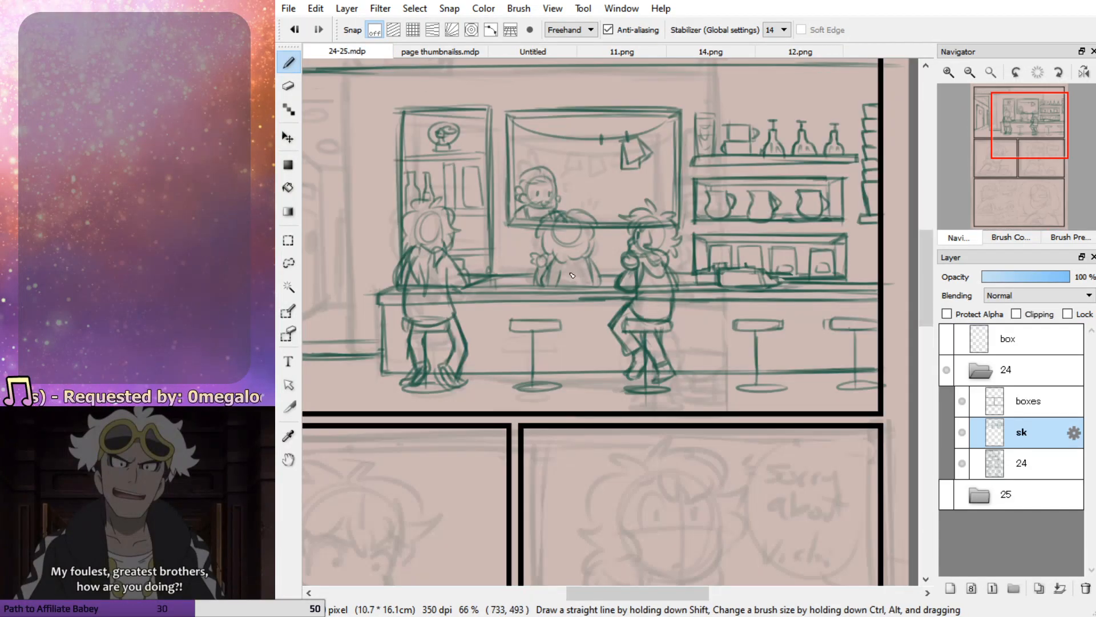
mouse_move(496, 265)
left_mouse_down()
mouse_move(540, 265)
mouse_move(534, 275)
left_mouse_up()
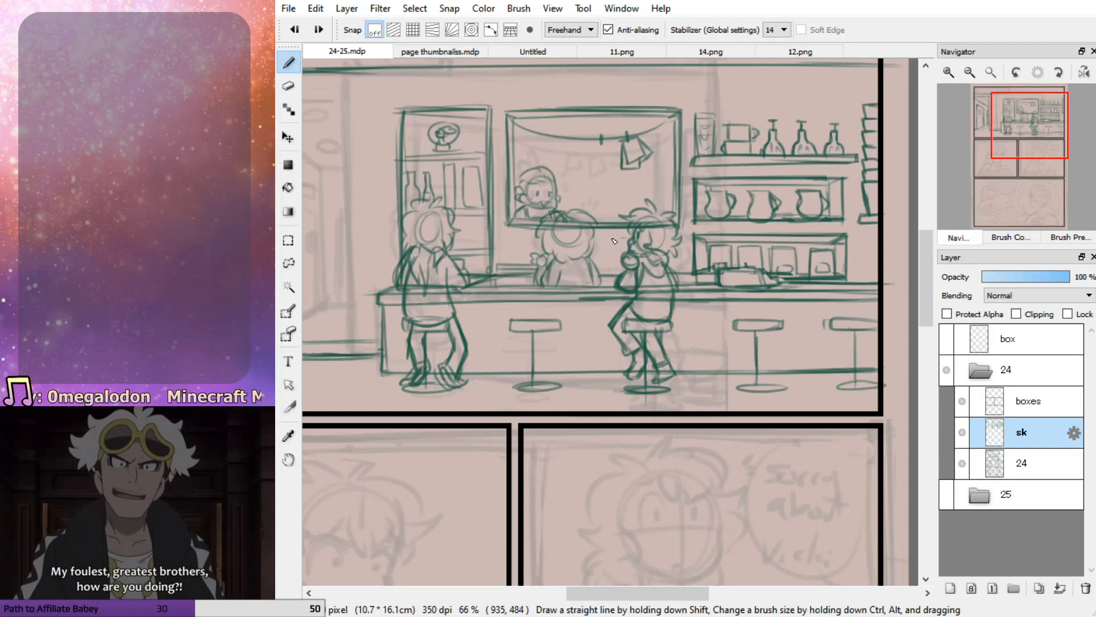
left_click_drag(607, 243, 628, 244)
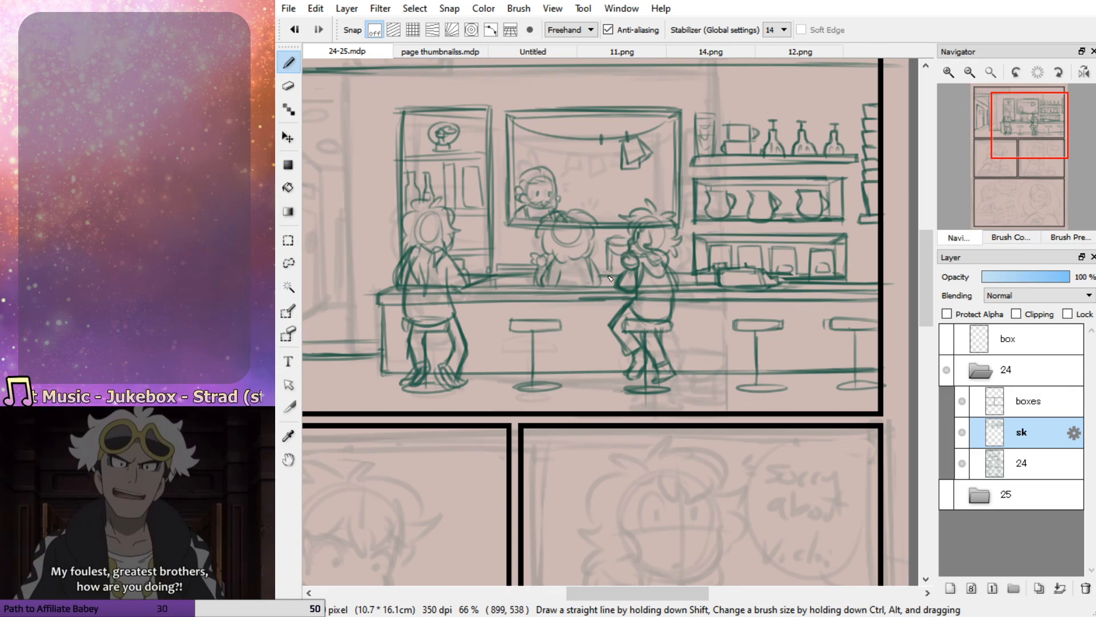
mouse_move(628, 240)
left_mouse_down()
mouse_move(617, 239)
mouse_move(632, 240)
left_mouse_up()
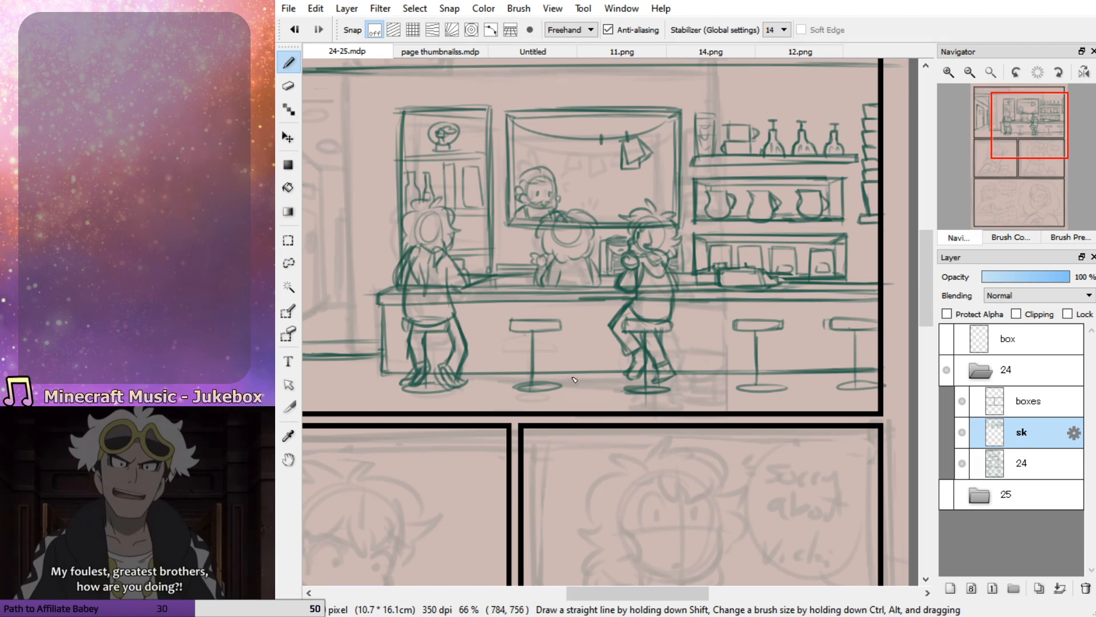
Strengthen the vertical wall corner line beside the hallway opening in the top panel
left_click(1010, 140)
left_click_drag(1010, 140, 1005, 137)
left_click_drag(498, 133, 501, 378)
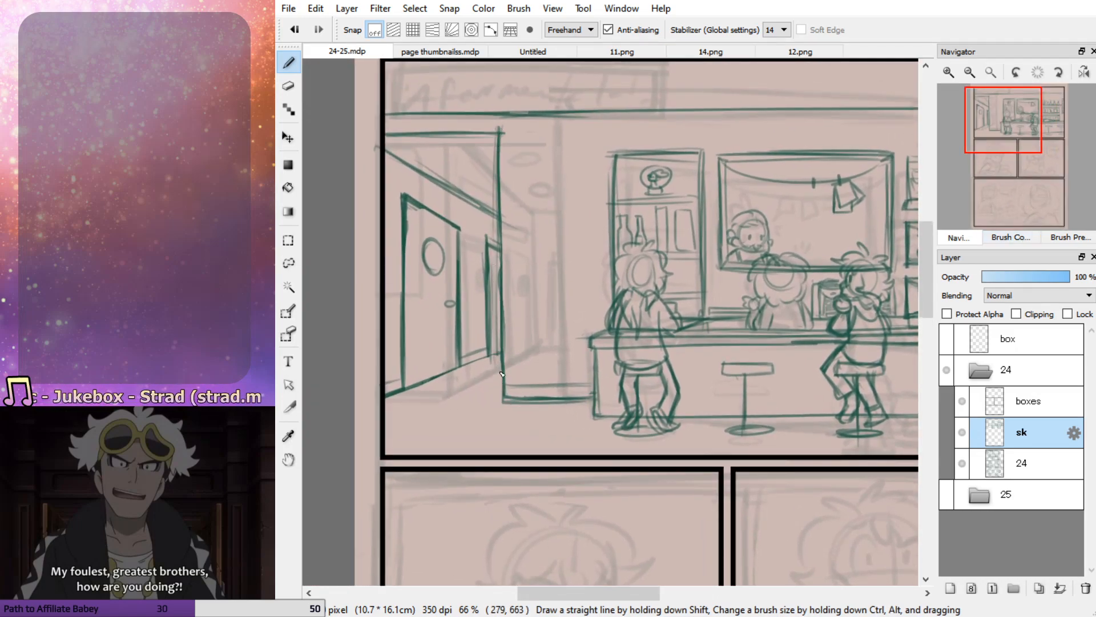
Draw the lower edge of the caption box in the top panel's upper-left corner and erase the ceiling line running through the box
mouse_move(1016, 126)
left_mouse_down()
mouse_move(1030, 131)
mouse_move(1005, 132)
mouse_move(1004, 111)
left_mouse_up()
left_click_drag(379, 248, 602, 240)
key("ctrl+z")
key("ctrl+z")
left_click_drag(376, 251, 673, 244)
key("ctrl+z")
left_click_drag(378, 246, 667, 240)
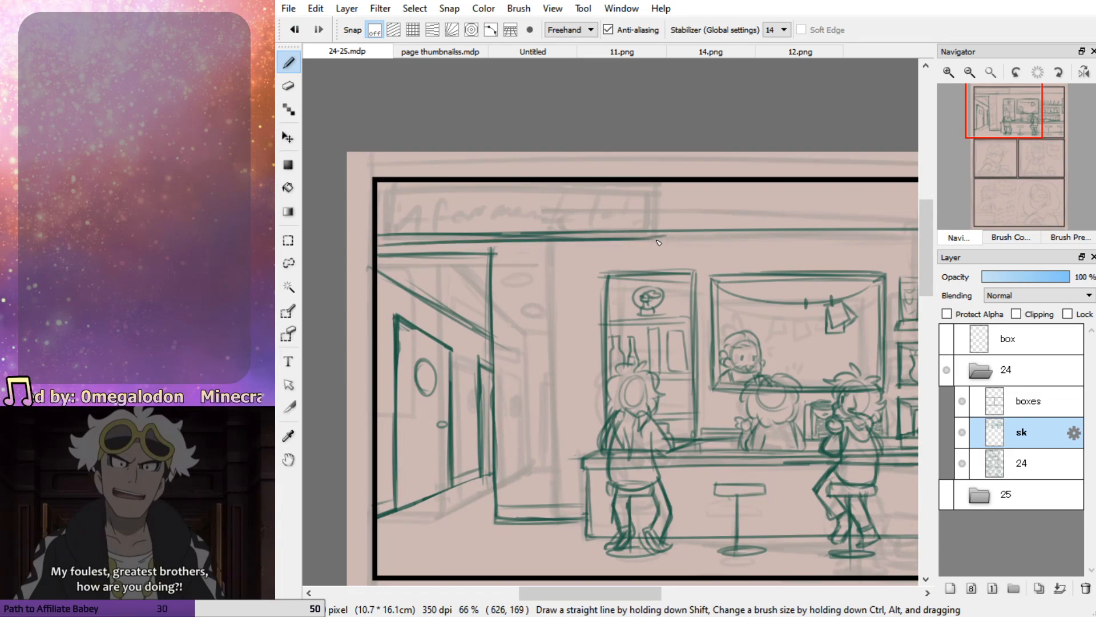
key("e")
left_click_drag(382, 235, 667, 232)
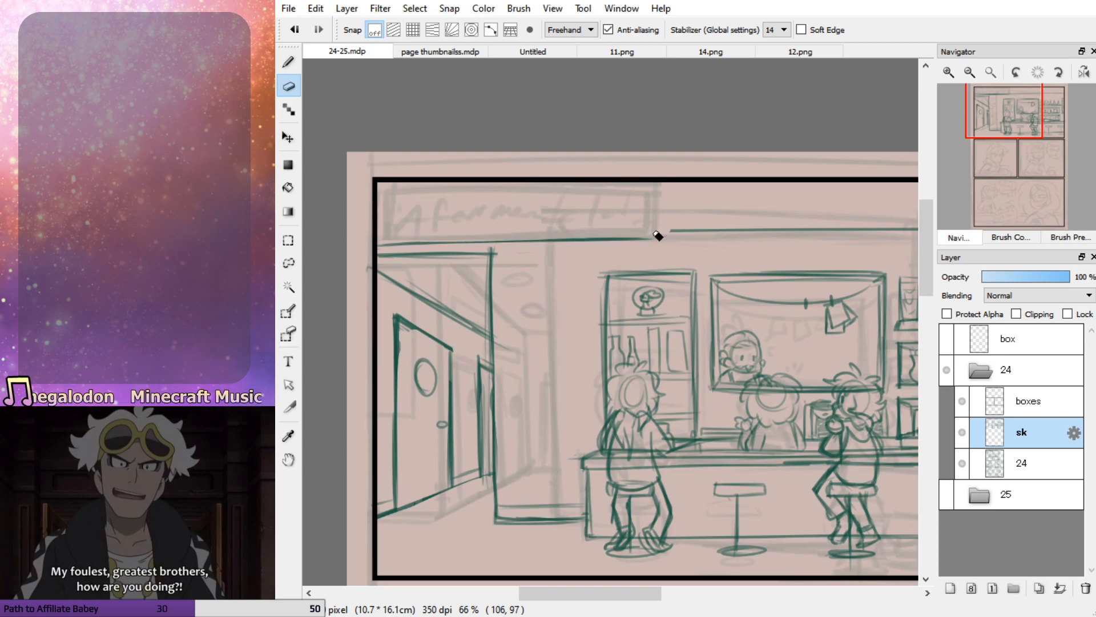
Hand-letter the caption "A few moments later..." inside the caption box of the top panel
key("b")
left_click_drag(389, 232, 404, 229)
mouse_move(389, 216)
left_mouse_down()
mouse_move(412, 213)
mouse_move(429, 227)
mouse_move(444, 213)
left_mouse_up()
left_click_drag(441, 222, 456, 225)
key("ctrl+z")
mouse_move(459, 217)
left_mouse_down()
mouse_move(473, 227)
mouse_move(480, 216)
left_mouse_up()
mouse_move(494, 226)
left_mouse_down()
mouse_move(505, 212)
mouse_move(539, 228)
mouse_move(560, 216)
mouse_move(604, 232)
mouse_move(628, 220)
mouse_move(617, 230)
left_mouse_up()
mouse_move(655, 193)
left_mouse_down()
mouse_move(648, 231)
mouse_move(673, 227)
left_mouse_up()
mouse_move(688, 189)
left_mouse_down()
mouse_move(666, 220)
mouse_move(688, 217)
left_mouse_up()
mouse_move(685, 223)
left_mouse_down()
mouse_move(700, 227)
mouse_move(705, 216)
left_mouse_up()
left_click(711, 221)
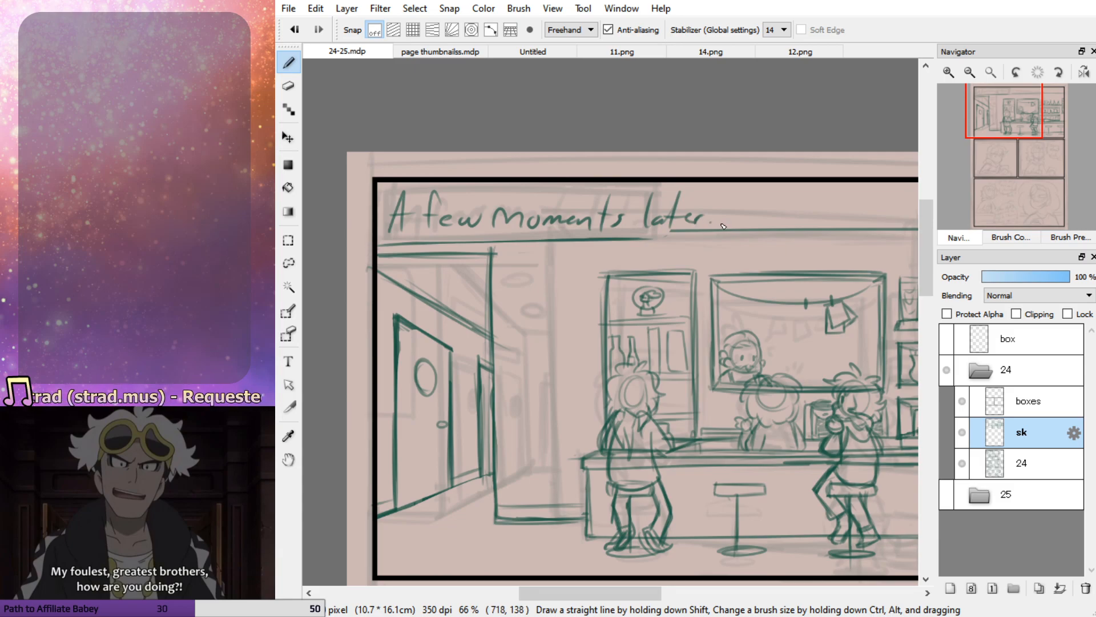
Close the caption box by extending its lower edge past the lettering and adding a vertical right side
mouse_move(640, 241)
left_mouse_down()
mouse_move(743, 238)
mouse_move(745, 186)
mouse_move(741, 238)
mouse_move(676, 228)
mouse_move(729, 235)
left_mouse_up()
key("e")
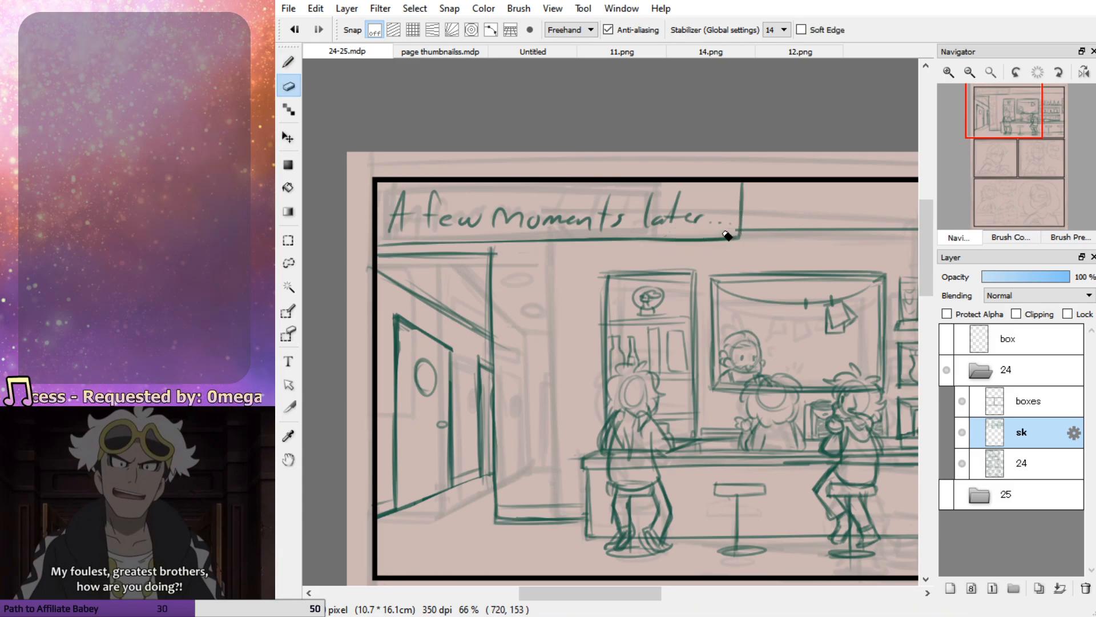
key("p")
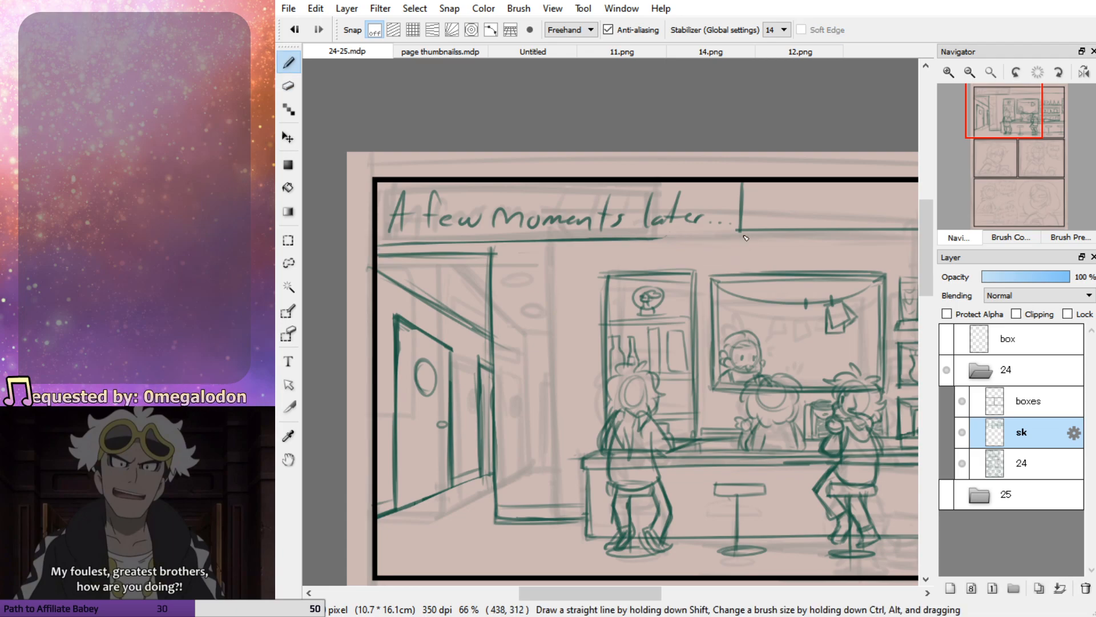
mouse_move(741, 234)
left_mouse_down()
mouse_move(642, 236)
mouse_move(744, 236)
mouse_move(670, 237)
left_mouse_up()
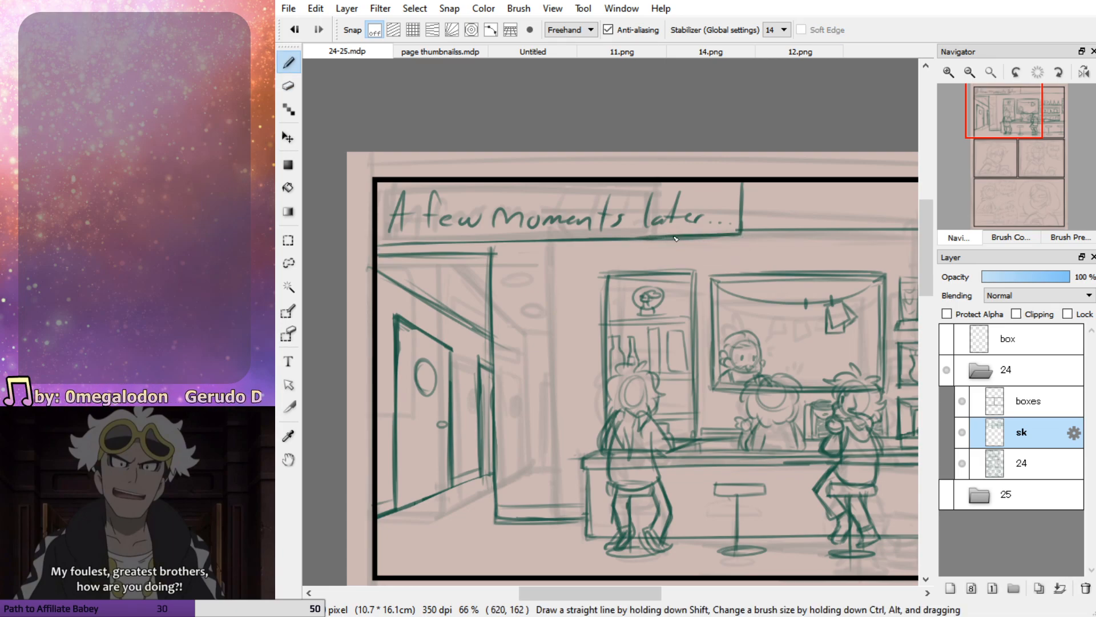
Redraw the left half of the caption box's lower edge straighter, erasing the excess strokes beneath it
left_click_drag(1011, 155, 1012, 132)
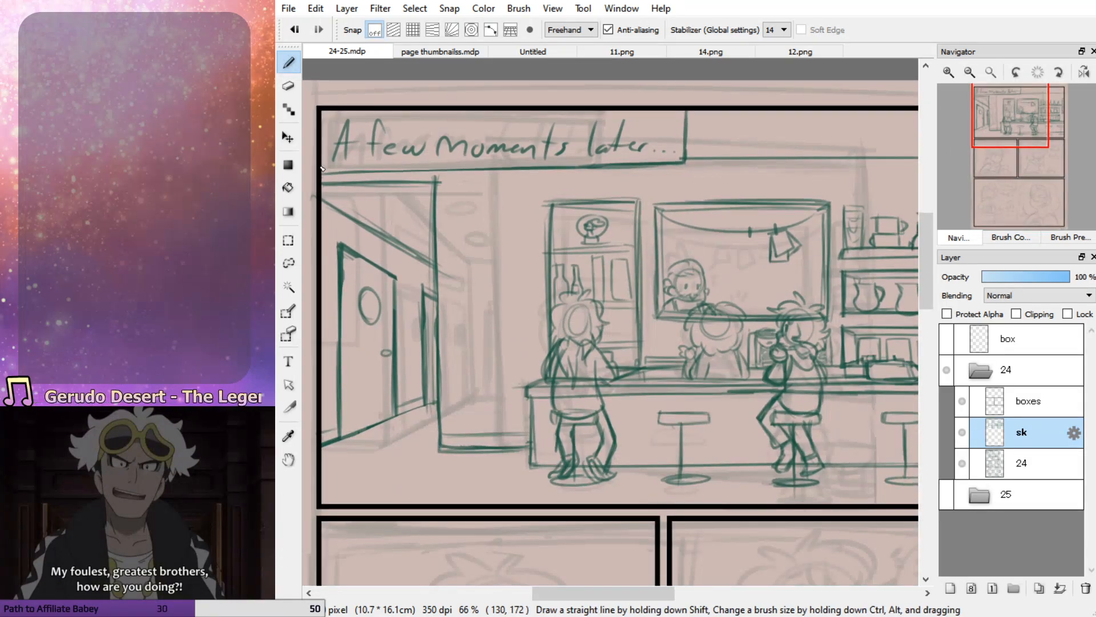
key("ctrl+z")
left_click_drag(322, 172, 528, 169)
key("ctrl+z")
left_click_drag(324, 172, 512, 158)
key("ctrl+z")
left_click_drag(367, 170, 531, 168)
key("ctrl+z")
left_click_drag(316, 171, 530, 165)
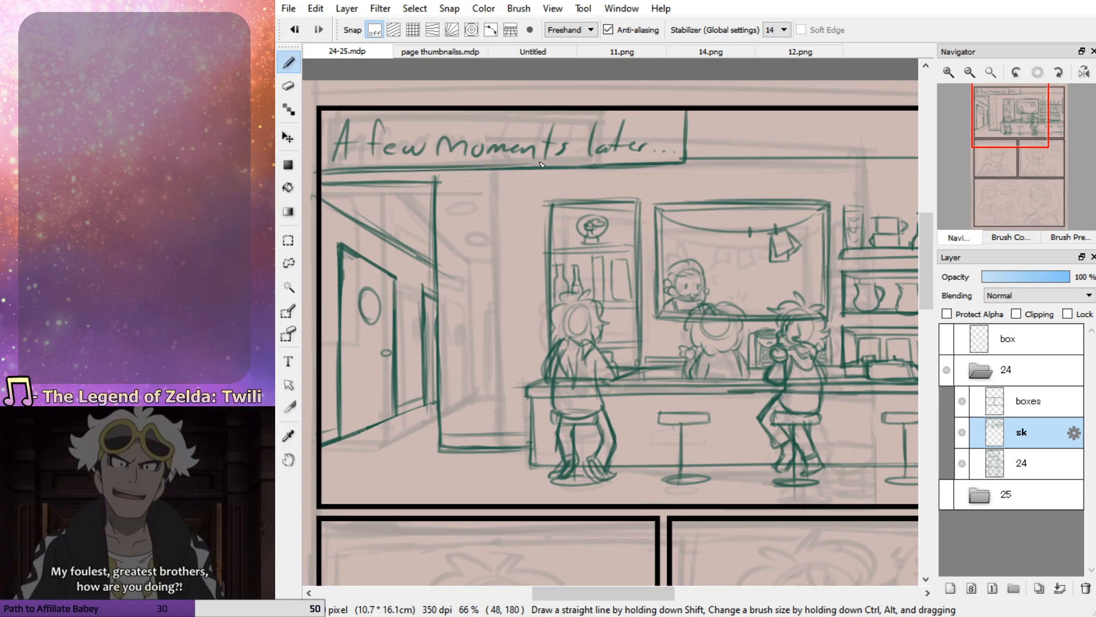
key("e")
mouse_move(330, 172)
left_mouse_down()
mouse_move(523, 185)
mouse_move(437, 175)
mouse_move(505, 171)
left_mouse_up()
key("p")
key("ctrl+z")
mouse_move(321, 171)
left_mouse_down()
mouse_move(483, 173)
mouse_move(324, 167)
mouse_move(498, 161)
left_mouse_up()
key("ctrl+z")
mouse_move(327, 165)
left_mouse_down()
mouse_move(577, 169)
mouse_move(548, 173)
left_mouse_up()
Redraw the top edge of the hallway opening from the wall corner to the panel's left border
left_click_drag(438, 186, 353, 187)
key("ctrl+z")
left_click_drag(436, 186, 344, 189)
key("ctrl+z")
left_click_drag(438, 186, 329, 185)
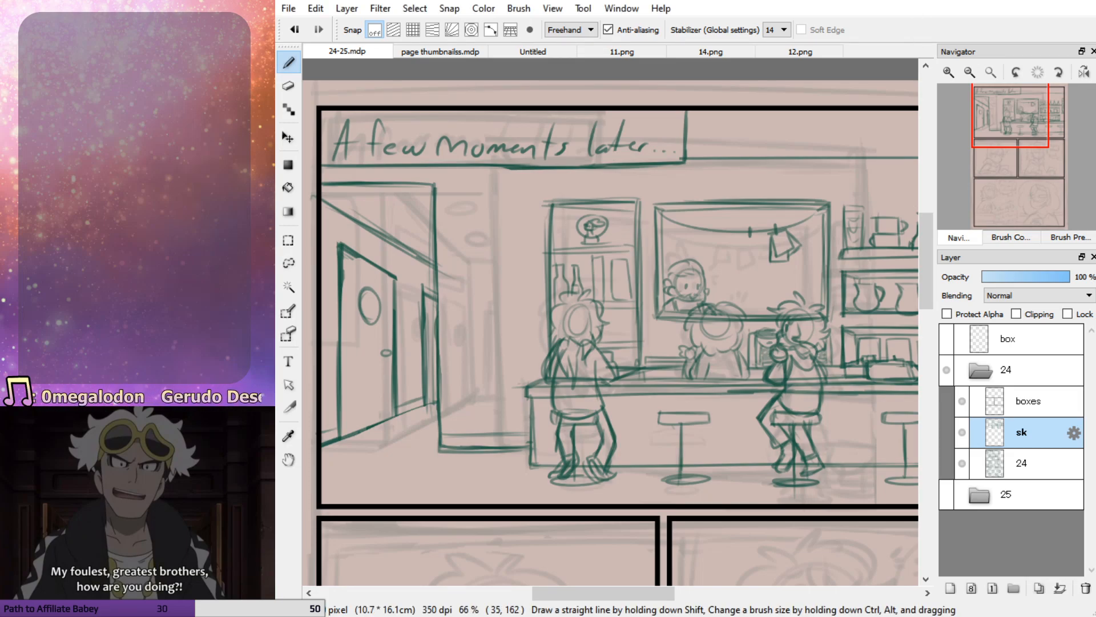
left_click_drag(1014, 123, 1029, 132)
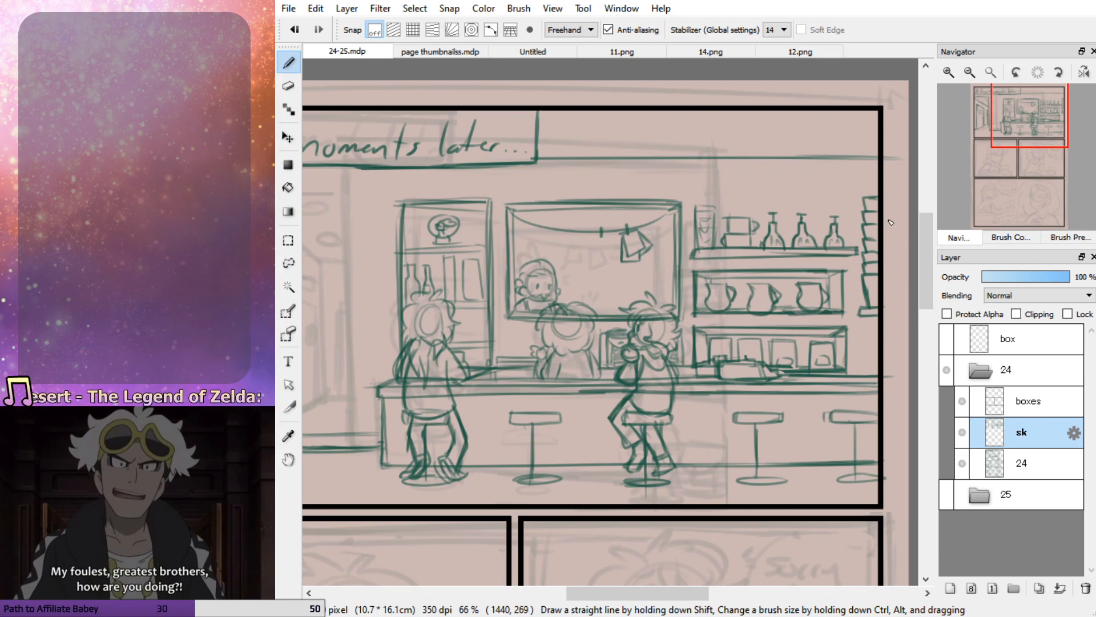
key("e")
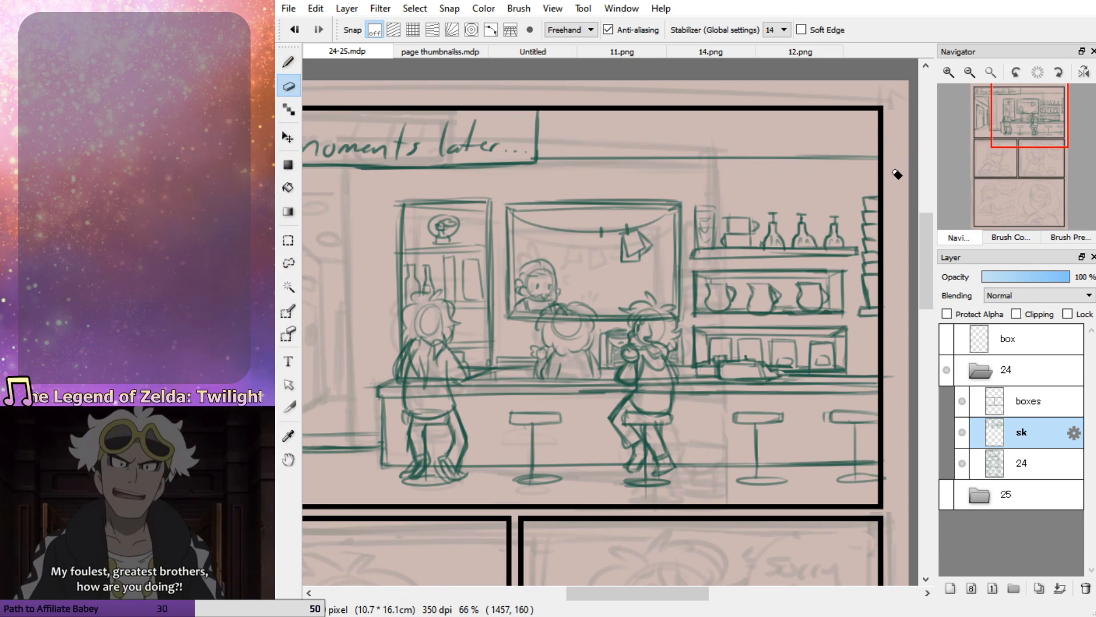
key("b")
Sketch the cheek and jaw outline of the character's face in the middle row's left panel, following the faint rough
left_click_drag(1027, 133, 1003, 167)
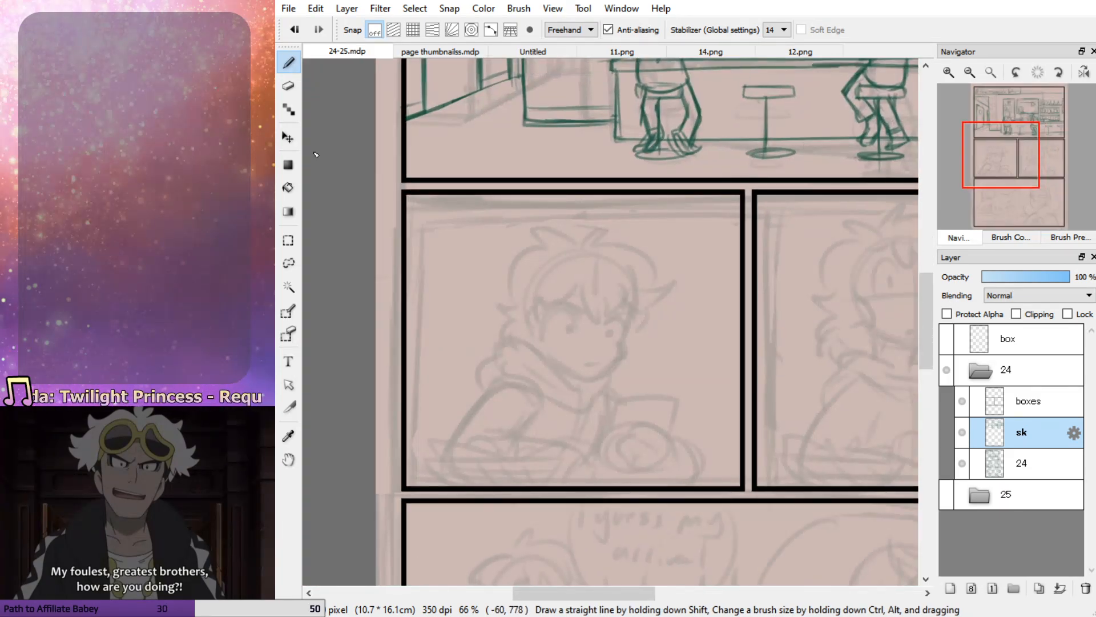
mouse_move(631, 291)
left_mouse_down()
mouse_move(621, 361)
mouse_move(572, 387)
left_mouse_up()
mouse_move(621, 343)
left_mouse_down()
mouse_move(589, 383)
mouse_move(551, 370)
mouse_move(536, 350)
left_mouse_up()
left_click_drag(536, 350, 580, 383)
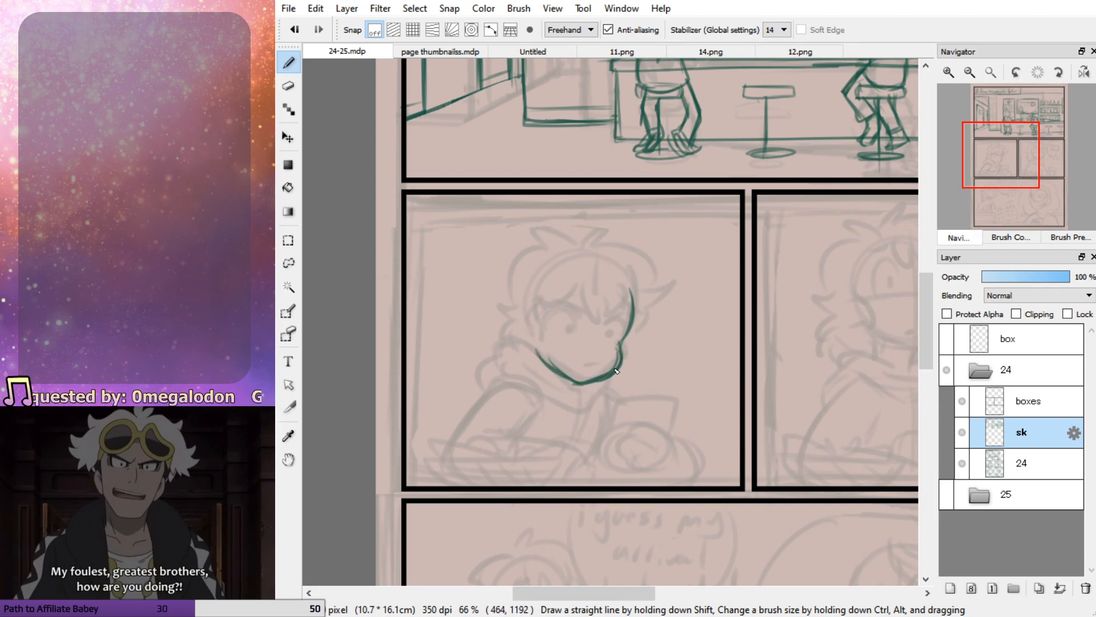
Sketch the jagged bangs across the forehead and the curved ear on the left side of the character's face
mouse_move(585, 276)
left_mouse_down()
mouse_move(595, 327)
mouse_move(617, 298)
mouse_move(636, 327)
mouse_move(587, 293)
mouse_move(551, 298)
mouse_move(537, 332)
mouse_move(576, 286)
mouse_move(539, 316)
mouse_move(550, 332)
mouse_move(539, 337)
mouse_move(531, 366)
left_mouse_up()
key("ctrl+z")
mouse_move(524, 335)
left_mouse_down()
mouse_move(533, 361)
mouse_move(522, 338)
left_mouse_up()
left_click_drag(529, 300, 522, 338)
key("ctrl+z")
key("ctrl+z")
key("ctrl+z")
key("ctrl+z")
key("ctrl+z")
key("ctrl+z")
key("ctrl+z")
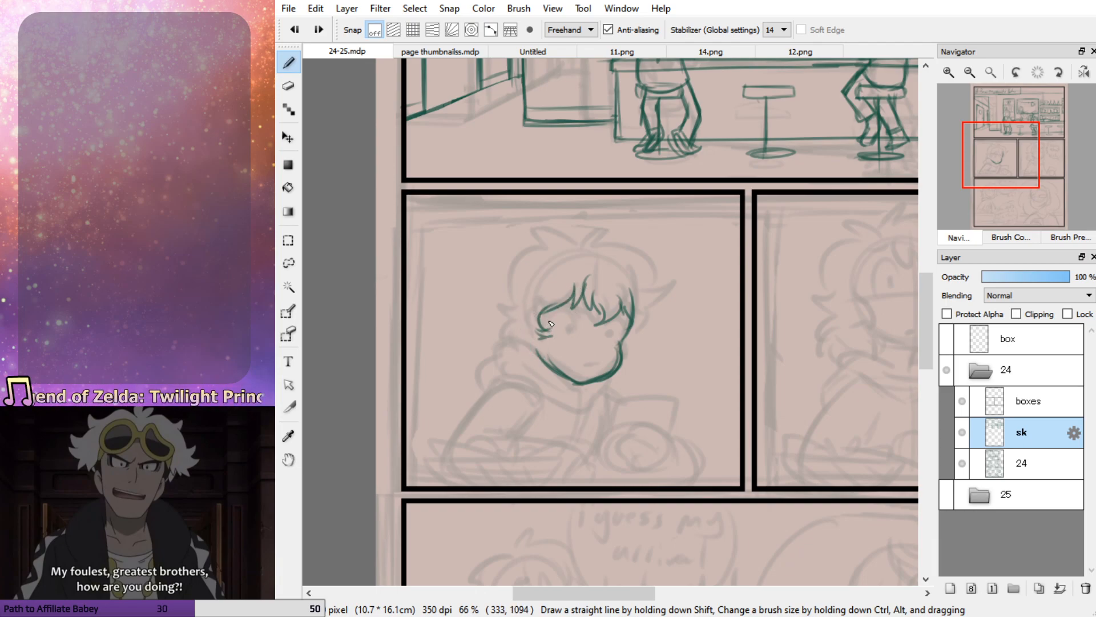
left_click_drag(552, 316, 537, 343)
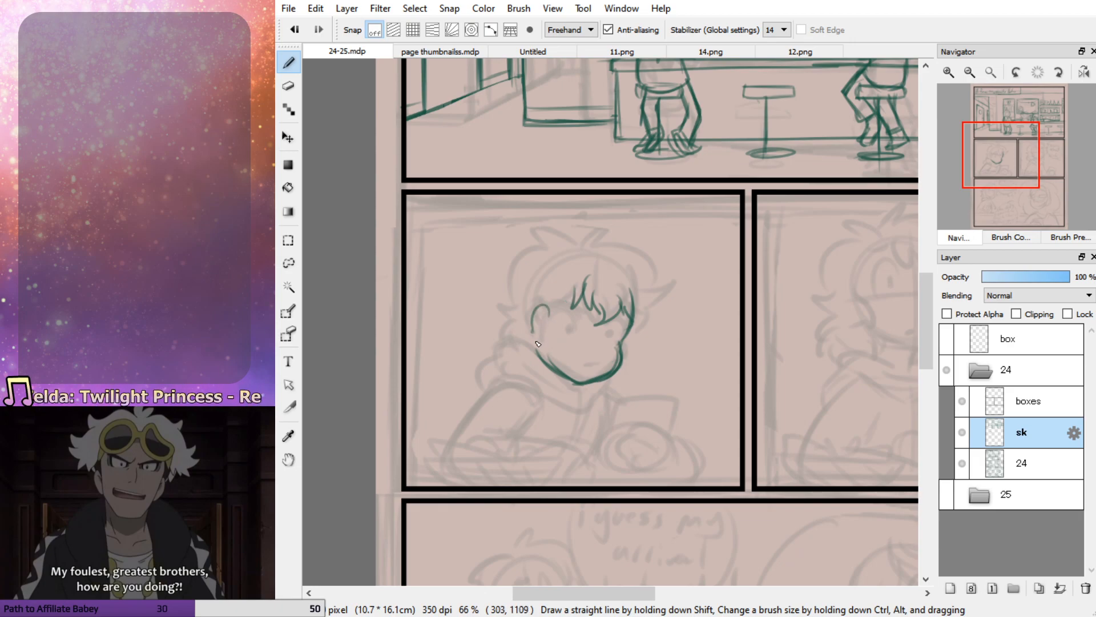
Draw the centre and cross guidelines over the face and rough in both eyes along them
left_click_drag(599, 302, 584, 380)
left_click_drag(630, 348, 555, 330)
left_click_drag(554, 329, 631, 350)
key("ctrl+z")
left_click_drag(557, 344, 630, 347)
key("ctrl+z")
key("ctrl+z")
left_click_drag(557, 317, 628, 327)
left_click_drag(541, 320, 607, 331)
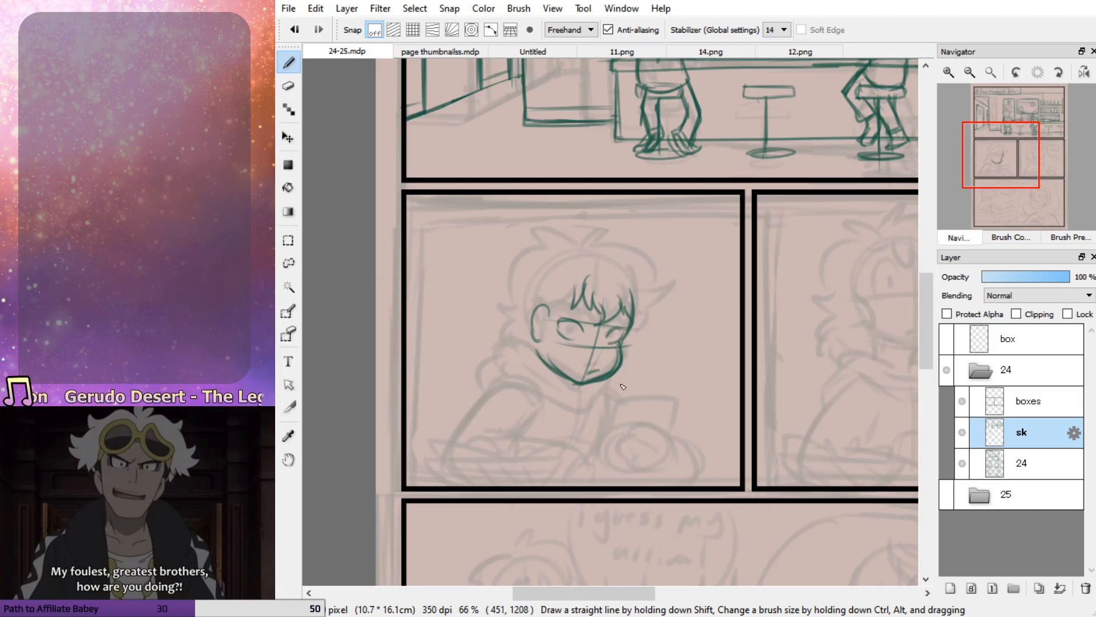
Erase the facial guidelines and draw the nose line between the eyes
mouse_move(601, 328)
left_mouse_down()
mouse_move(605, 359)
mouse_move(588, 366)
mouse_move(603, 361)
mouse_move(599, 340)
mouse_move(560, 383)
left_mouse_up()
key("e")
key("p")
left_click_drag(601, 326, 608, 359)
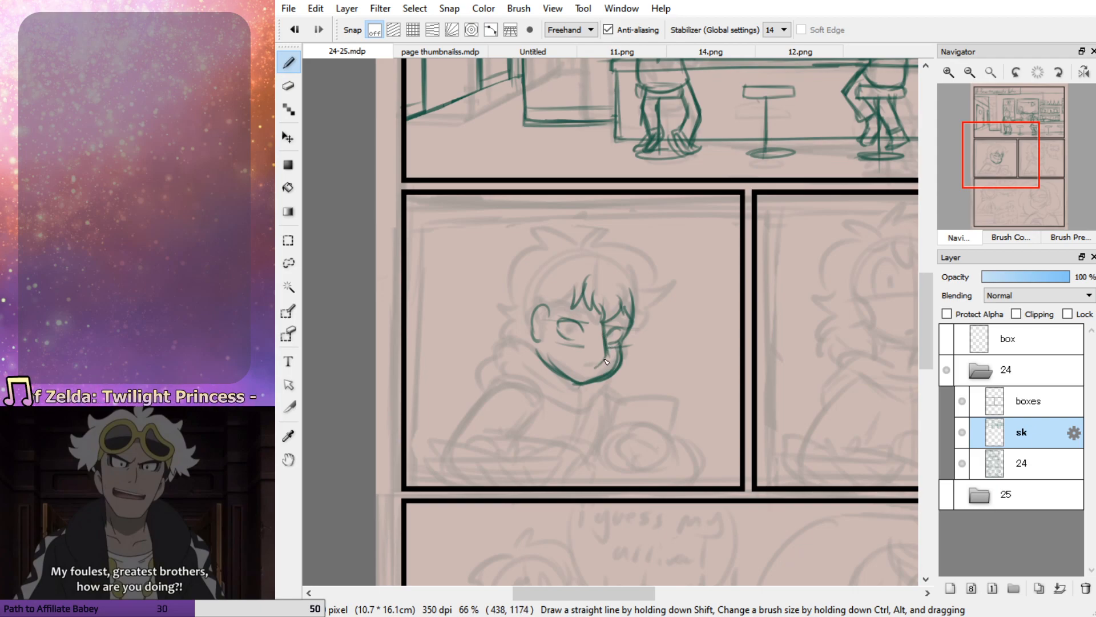
Erase the lower jaw line and redraw the chin slightly lower with a rounder curve
key("e")
mouse_move(537, 359)
left_mouse_down()
mouse_move(605, 392)
mouse_move(614, 382)
mouse_move(574, 392)
mouse_move(546, 366)
mouse_move(590, 382)
left_mouse_up()
key("p")
key("ctrl+z")
key("ctrl+z")
key("ctrl+z")
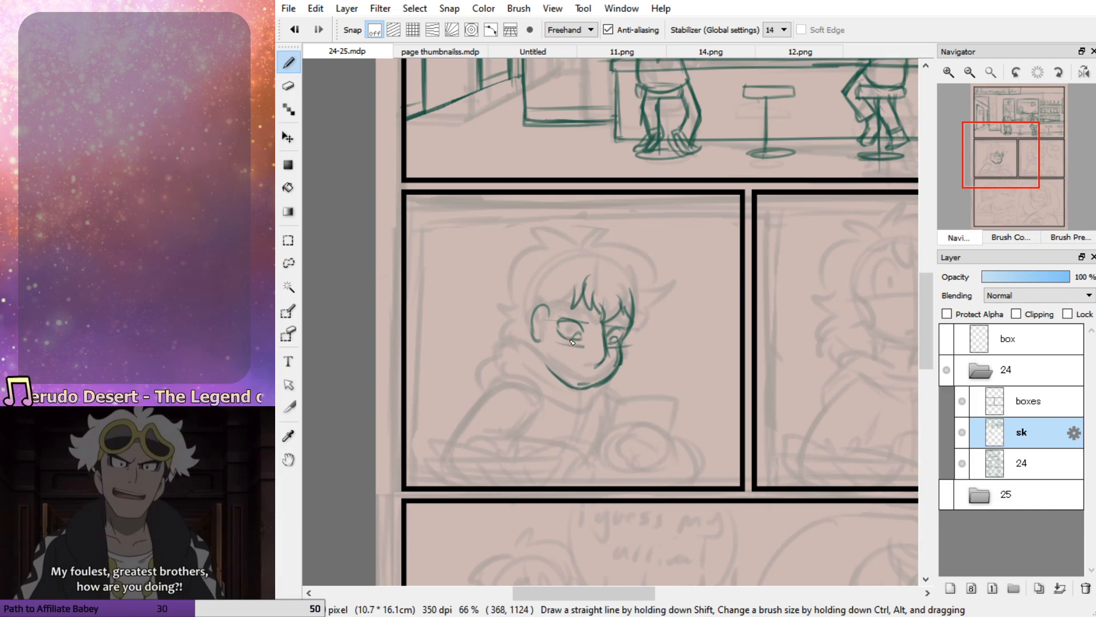
Darken the larger eye's contour and add a small mouth mark above the chin
left_click_drag(567, 320, 565, 336)
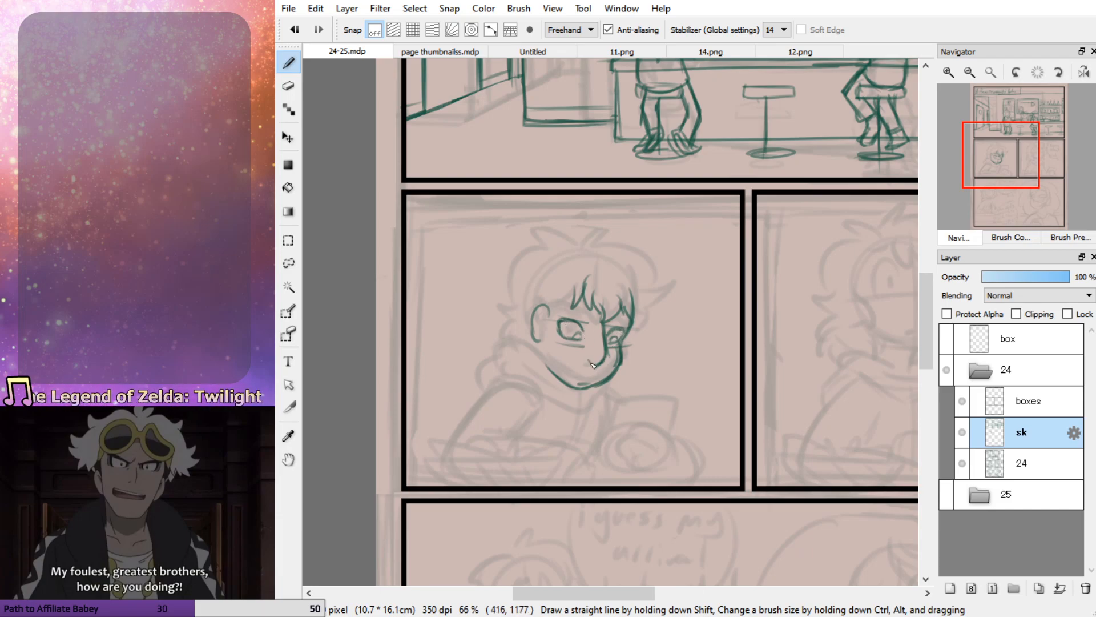
key("ctrl+z")
left_click_drag(585, 362, 590, 365)
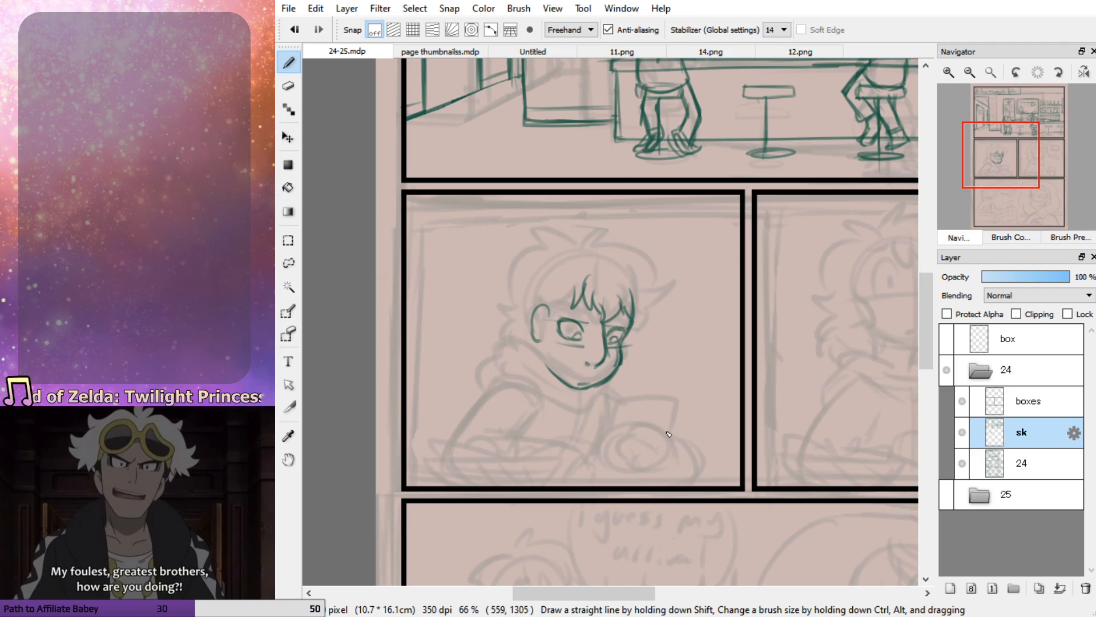
Rough in the tilted phone in front of the character with the fingers gripping its lower half
mouse_move(677, 413)
left_mouse_down()
mouse_move(649, 400)
mouse_move(624, 436)
mouse_move(677, 403)
mouse_move(665, 439)
left_mouse_up()
mouse_move(668, 428)
left_mouse_down()
mouse_move(665, 445)
mouse_move(644, 435)
mouse_move(649, 455)
left_mouse_up()
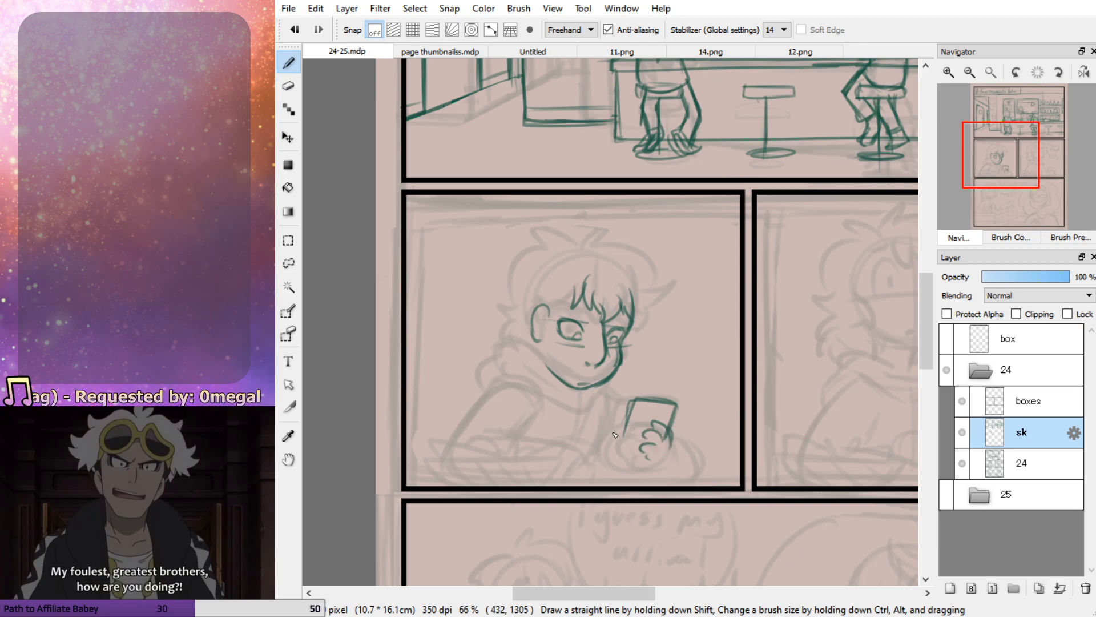
mouse_move(628, 412)
left_mouse_down()
mouse_move(617, 450)
mouse_move(642, 466)
left_mouse_up()
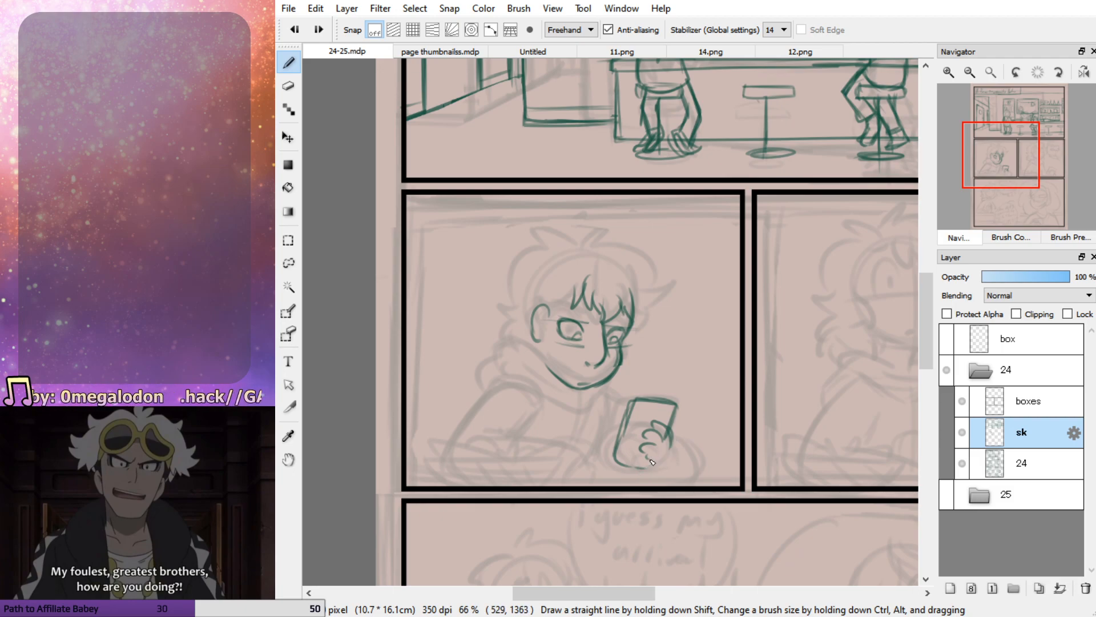
key("ctrl+z")
left_click_drag(650, 459, 623, 454)
mouse_move(623, 448)
left_mouse_down()
mouse_move(637, 399)
mouse_move(623, 457)
mouse_move(644, 460)
left_mouse_up()
Erase parts of the phone and hand and redraw a narrower phone with the fingers wrapped across it
key("e")
mouse_move(629, 398)
left_mouse_down()
mouse_move(609, 458)
mouse_move(636, 399)
mouse_move(622, 452)
mouse_move(670, 445)
mouse_move(639, 441)
mouse_move(665, 448)
mouse_move(639, 456)
mouse_move(632, 410)
mouse_move(649, 419)
mouse_move(626, 424)
mouse_move(623, 454)
mouse_move(675, 457)
mouse_move(672, 440)
left_mouse_up()
key("b")
key("e")
key("b")
key("ctrl+z")
key("ctrl+z")
key("ctrl+z")
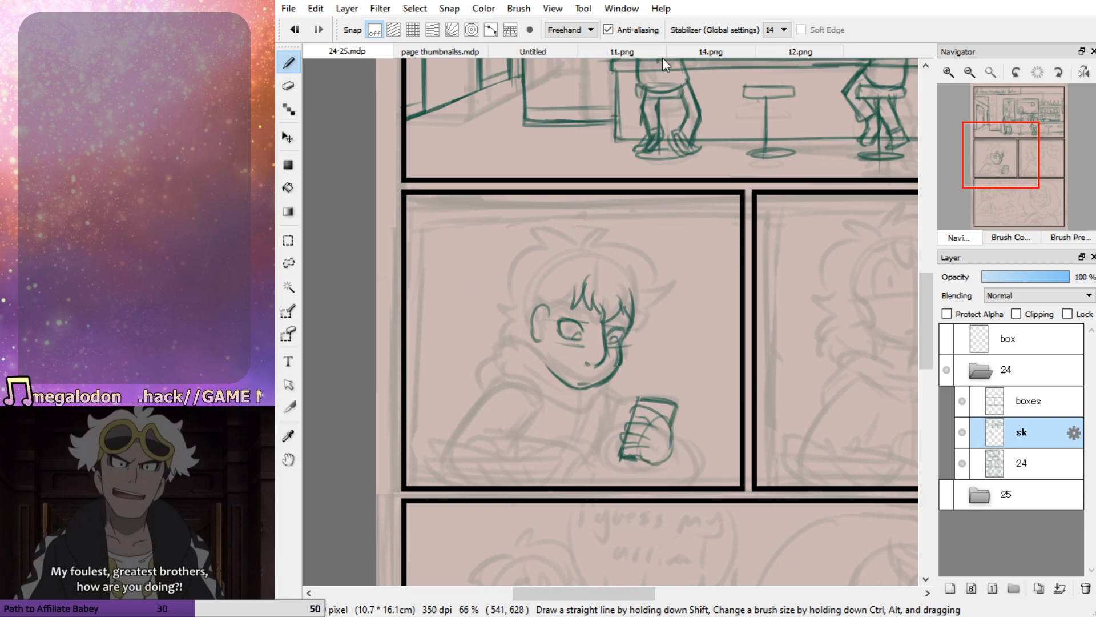
On a blank area of the Untitled canvas, sketch a practice phone with fingers wrapping around it from the left
left_click(556, 51)
left_click_drag(1034, 178, 1055, 190)
mouse_move(645, 187)
left_mouse_down()
mouse_move(638, 347)
mouse_move(753, 369)
mouse_move(766, 220)
mouse_move(678, 185)
mouse_move(647, 189)
left_mouse_up()
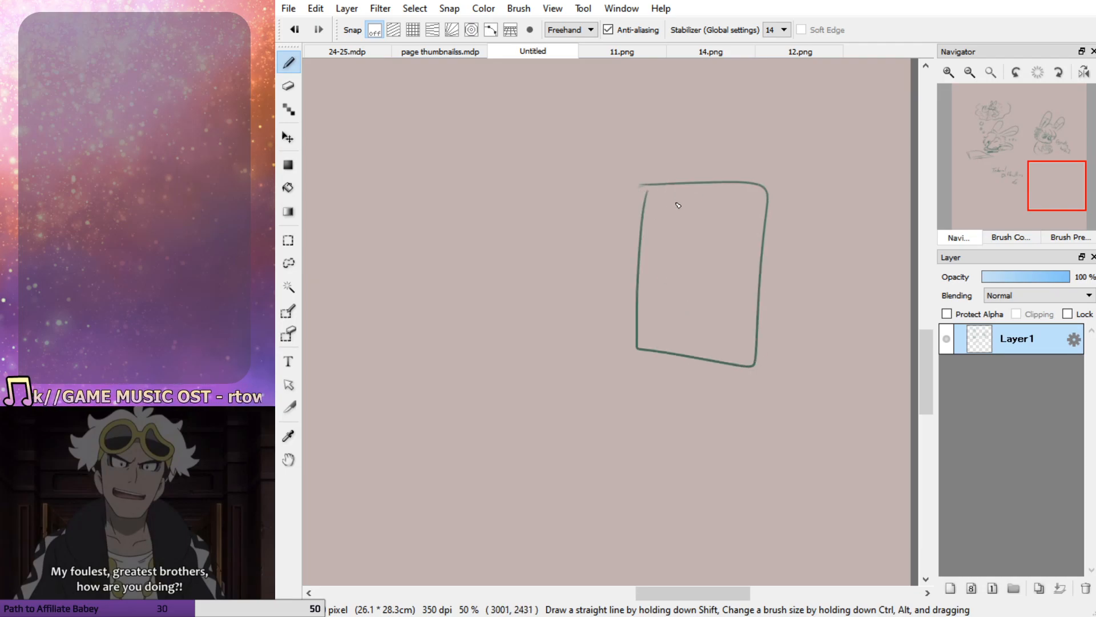
left_click_drag(579, 275, 667, 217)
left_click_drag(667, 303, 631, 358)
mouse_move(602, 215)
left_mouse_down()
mouse_move(710, 174)
mouse_move(706, 193)
mouse_move(656, 207)
mouse_move(745, 228)
mouse_move(745, 253)
mouse_move(657, 255)
left_mouse_up()
mouse_move(655, 293)
left_mouse_down()
mouse_move(743, 317)
mouse_move(668, 324)
mouse_move(659, 339)
mouse_move(669, 318)
mouse_move(662, 340)
mouse_move(720, 371)
mouse_move(699, 388)
mouse_move(644, 357)
mouse_move(710, 383)
mouse_move(703, 360)
mouse_move(676, 357)
mouse_move(661, 316)
mouse_move(732, 314)
mouse_move(664, 265)
left_mouse_up()
mouse_move(586, 283)
left_mouse_down()
mouse_move(588, 306)
mouse_move(665, 216)
mouse_move(638, 265)
mouse_move(636, 319)
mouse_move(644, 281)
left_mouse_up()
left_click_drag(611, 241, 596, 270)
left_click_drag(622, 206, 593, 327)
mouse_move(632, 233)
left_mouse_down()
mouse_move(680, 200)
mouse_move(658, 255)
left_mouse_up()
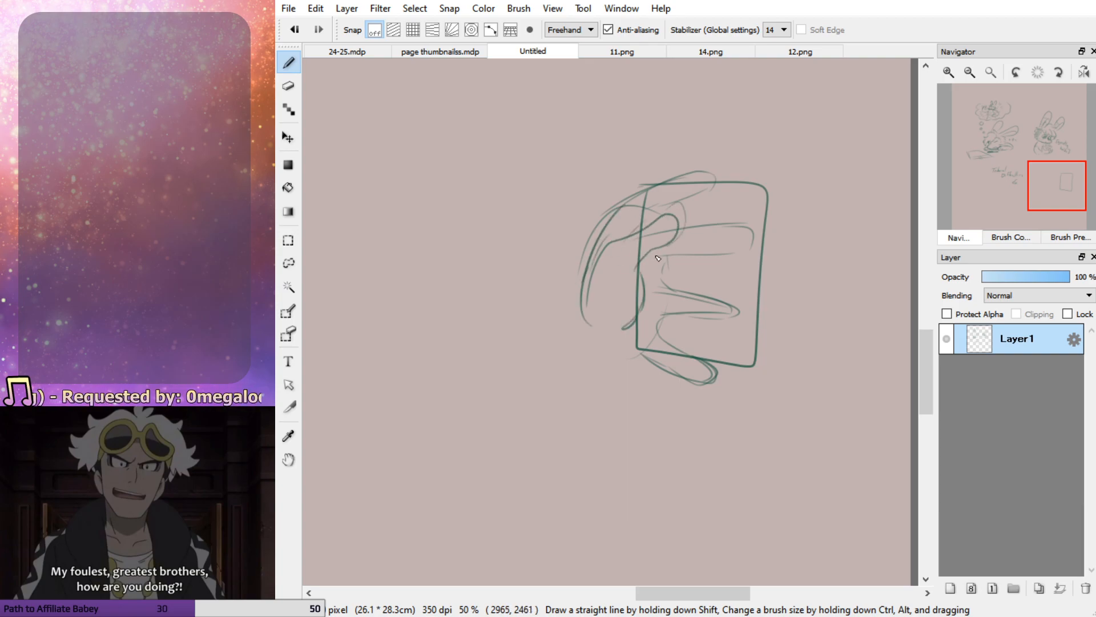
Rework the practice thumb, sketch an alternative grip on the phone's right side, and reinforce the phone's outline with a second edge
key("ctrl+z")
key("ctrl+z")
key("ctrl+z")
key("ctrl+z")
key("ctrl+z")
mouse_move(602, 302)
left_mouse_down()
mouse_move(638, 189)
mouse_move(647, 228)
mouse_move(636, 265)
mouse_move(643, 193)
mouse_move(652, 230)
mouse_move(633, 259)
left_mouse_up()
mouse_move(639, 258)
left_mouse_down()
mouse_move(644, 292)
mouse_move(629, 327)
left_mouse_up()
left_click_drag(633, 205, 590, 307)
left_click_drag(596, 311, 597, 325)
mouse_move(837, 246)
left_mouse_down()
mouse_move(847, 257)
mouse_move(808, 257)
mouse_move(791, 301)
mouse_move(821, 354)
left_mouse_up()
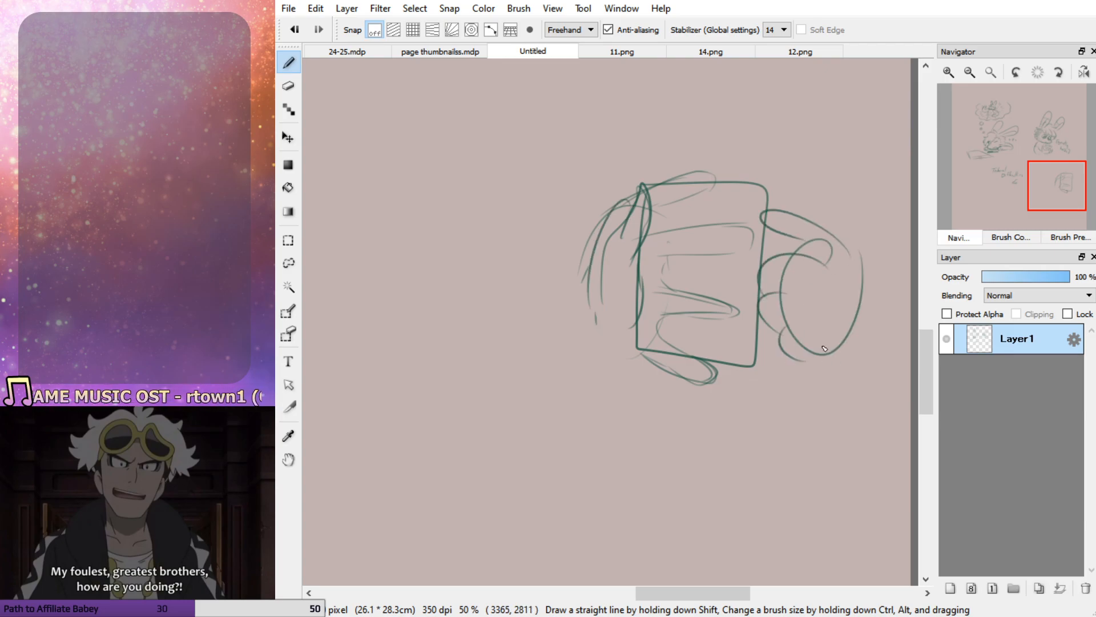
left_click_drag(769, 253, 794, 243)
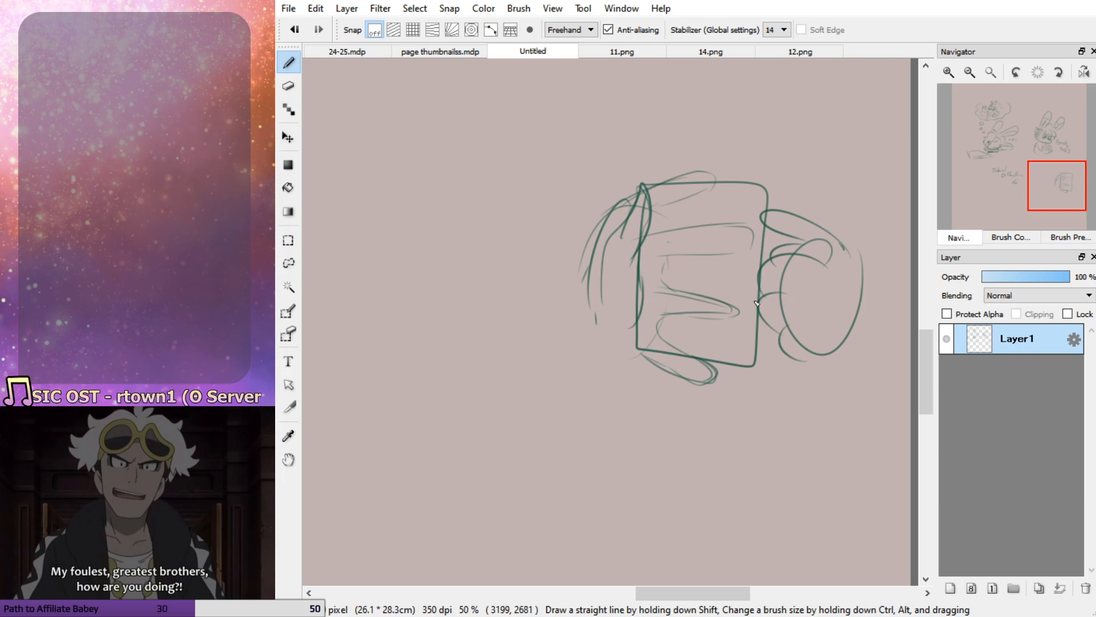
mouse_move(665, 187)
left_mouse_down()
mouse_move(704, 169)
mouse_move(721, 185)
mouse_move(662, 187)
mouse_move(635, 255)
mouse_move(767, 194)
mouse_move(762, 354)
mouse_move(654, 374)
mouse_move(640, 288)
left_mouse_up()
left_click_drag(641, 356, 753, 373)
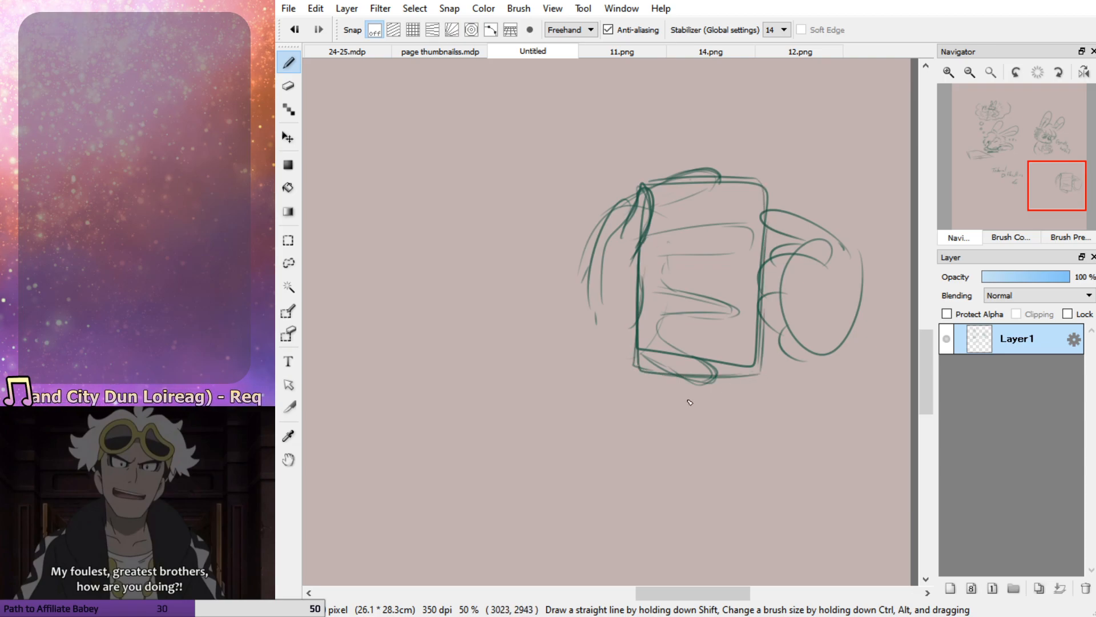
mouse_move(654, 203)
left_mouse_down()
mouse_move(650, 375)
mouse_move(734, 373)
mouse_move(692, 365)
mouse_move(751, 360)
mouse_move(749, 184)
mouse_move(674, 191)
left_mouse_up()
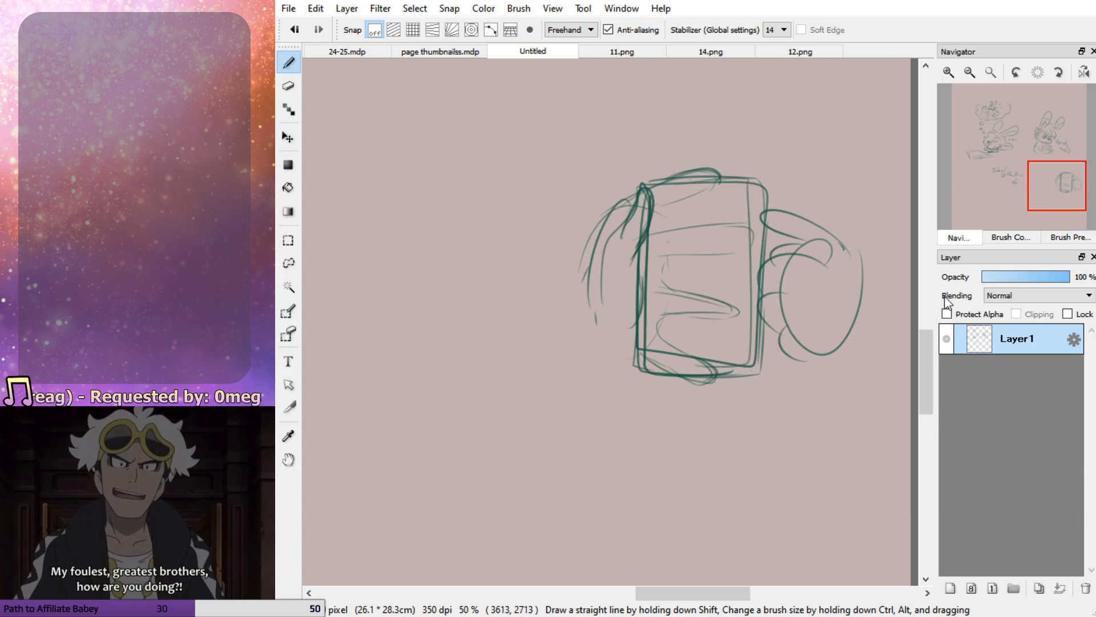
Redraw the practice thumb and palm on the phone's left side and firm up the fingers crossing the phone
left_click_drag(627, 205, 594, 334)
left_click_drag(593, 282, 566, 318)
left_click_drag(611, 225, 552, 301)
left_click_drag(588, 246, 534, 313)
left_click_drag(564, 282, 546, 317)
left_click_drag(637, 368, 571, 390)
key("e")
mouse_move(592, 264)
left_mouse_down()
mouse_move(624, 187)
mouse_move(543, 297)
left_mouse_up()
key("b")
mouse_move(642, 193)
left_mouse_down()
mouse_move(569, 292)
mouse_move(534, 313)
left_mouse_up()
left_click_drag(637, 249, 615, 324)
left_click_drag(641, 279, 605, 351)
mouse_move(665, 289)
left_mouse_down()
mouse_move(743, 309)
mouse_move(681, 310)
mouse_move(669, 267)
mouse_move(660, 276)
mouse_move(659, 267)
mouse_move(747, 247)
mouse_move(757, 227)
mouse_move(652, 237)
mouse_move(651, 223)
mouse_move(726, 184)
left_mouse_up()
left_click_drag(715, 314, 755, 306)
left_click_drag(667, 324, 712, 381)
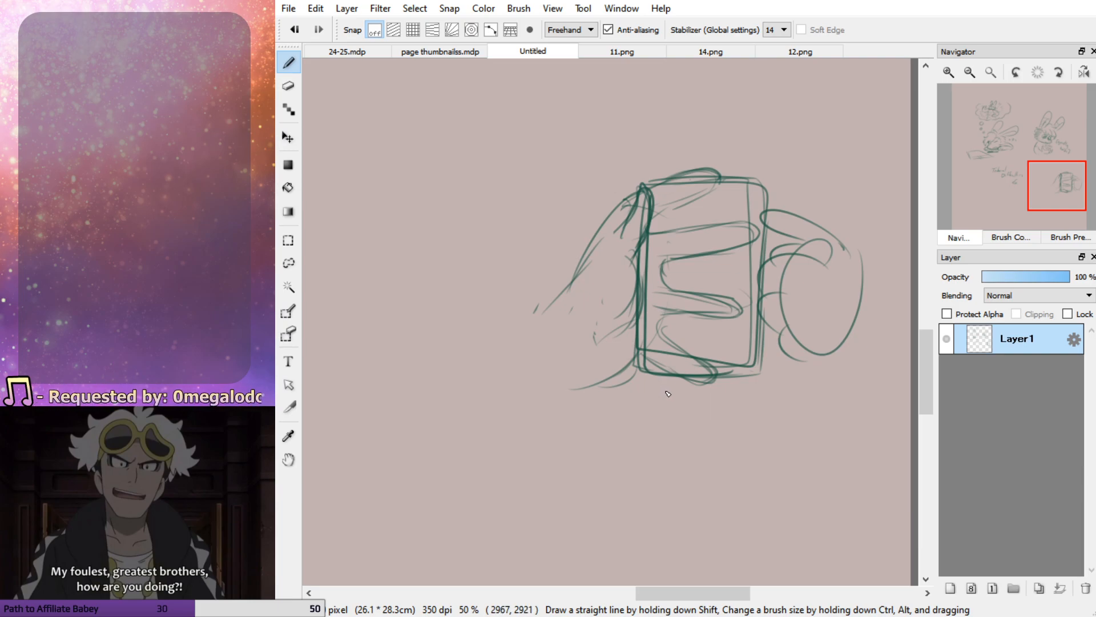
Erase most of the practice hand and phone and redraw the phone as a taller, larger rounded rectangle
key("e")
mouse_move(712, 284)
left_mouse_down()
mouse_move(769, 210)
mouse_move(695, 250)
mouse_move(530, 225)
mouse_move(537, 272)
mouse_move(576, 291)
mouse_move(575, 322)
mouse_move(833, 325)
mouse_move(802, 352)
mouse_move(712, 317)
left_mouse_up()
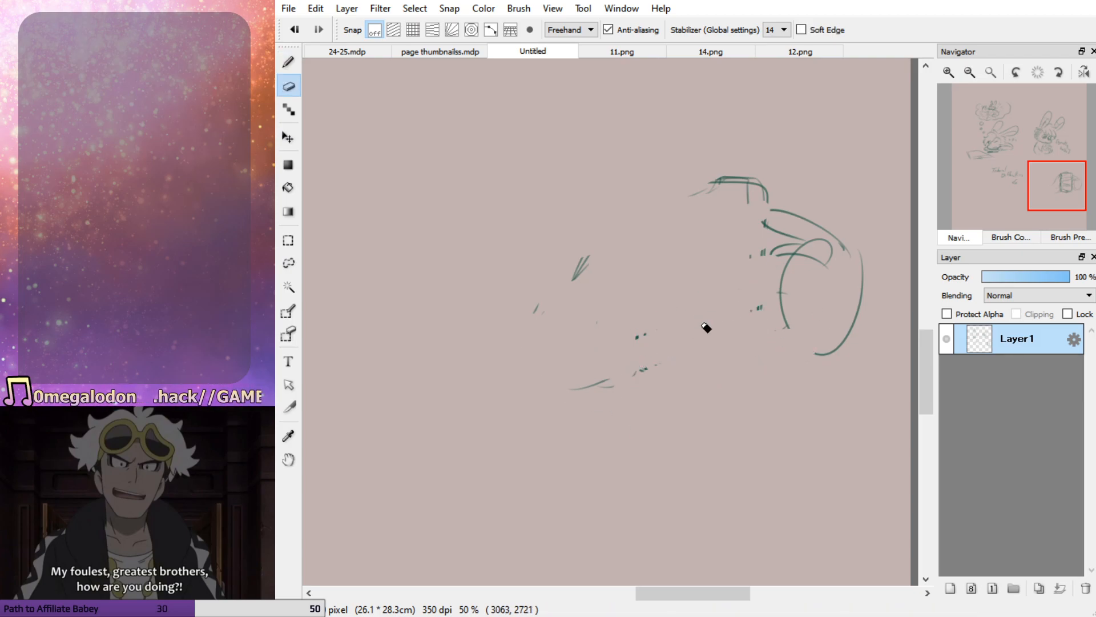
key("p")
left_click_drag(745, 172, 618, 174)
left_click_drag(635, 174, 624, 411)
mouse_move(639, 171)
left_mouse_down()
mouse_move(625, 431)
mouse_move(782, 447)
mouse_move(783, 202)
mouse_move(646, 172)
left_mouse_up()
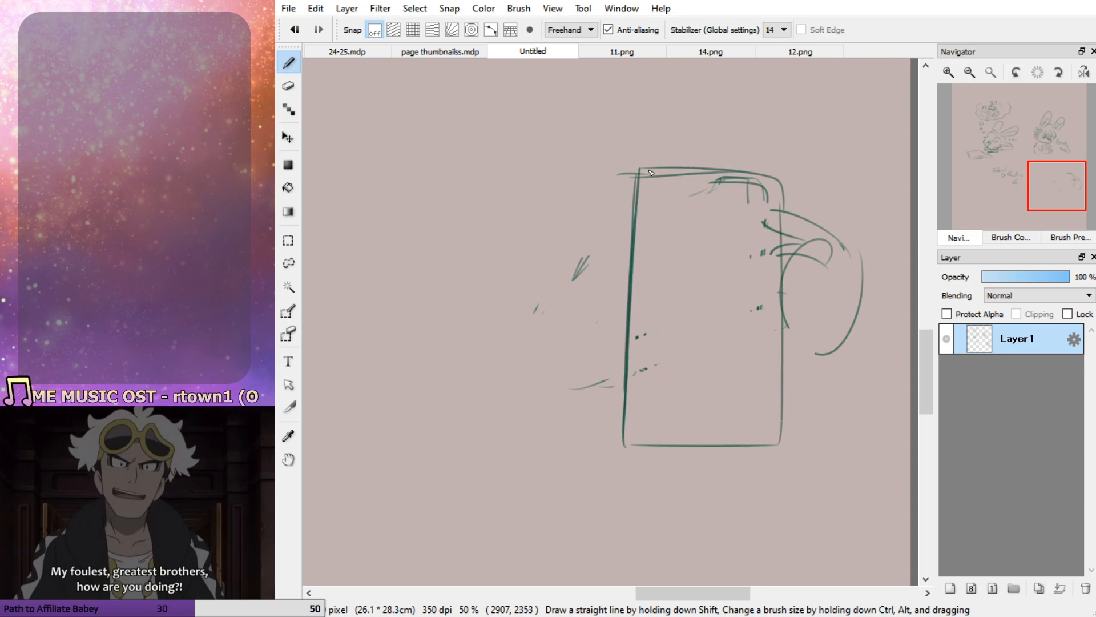
key("e")
mouse_move(782, 208)
left_mouse_down()
mouse_move(773, 232)
mouse_move(749, 195)
mouse_move(765, 227)
mouse_move(645, 335)
mouse_move(653, 152)
mouse_move(642, 187)
mouse_move(490, 423)
left_mouse_up()
key("p")
mouse_move(767, 177)
left_mouse_down()
mouse_move(634, 167)
mouse_move(628, 373)
mouse_move(665, 439)
left_mouse_up()
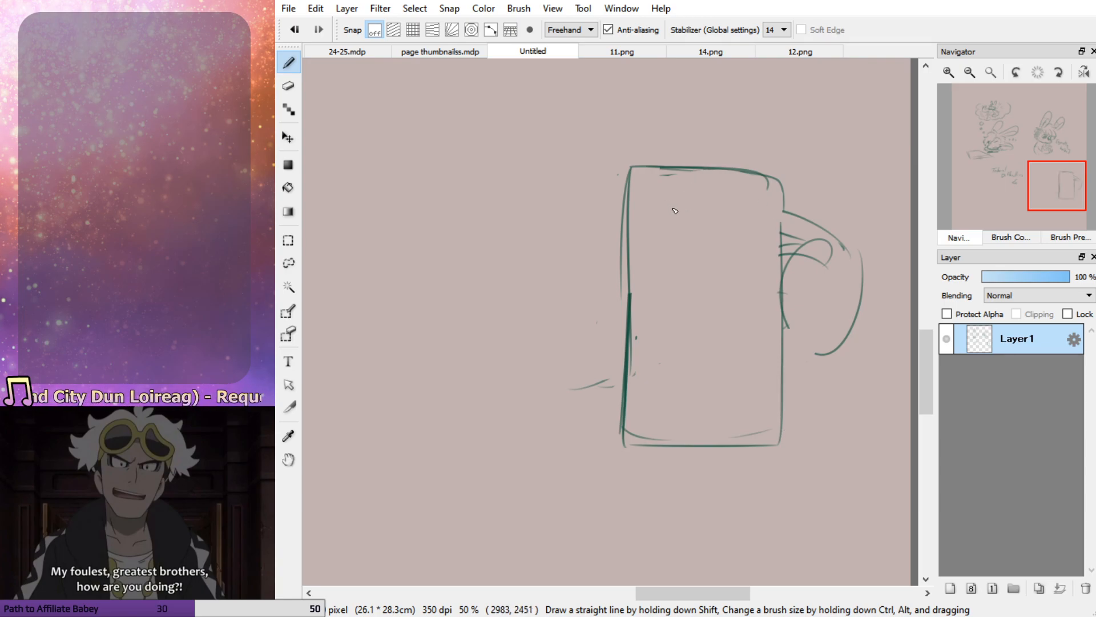
Build a practice hand from a palm circle at the phone's lower left corner, adding the thumb, fingers and wrist lines
mouse_move(604, 390)
left_mouse_down()
mouse_move(610, 357)
mouse_move(631, 336)
mouse_move(653, 357)
mouse_move(626, 358)
mouse_move(589, 413)
mouse_move(582, 447)
left_mouse_up()
mouse_move(569, 389)
left_mouse_down()
mouse_move(546, 457)
mouse_move(633, 447)
mouse_move(633, 417)
left_mouse_up()
mouse_move(566, 454)
left_mouse_down()
mouse_move(592, 371)
mouse_move(583, 376)
mouse_move(622, 339)
mouse_move(661, 352)
mouse_move(677, 323)
mouse_move(653, 331)
left_mouse_up()
mouse_move(629, 385)
left_mouse_down()
mouse_move(665, 363)
mouse_move(686, 389)
mouse_move(663, 393)
mouse_move(697, 386)
mouse_move(640, 418)
mouse_move(686, 414)
mouse_move(688, 448)
mouse_move(651, 452)
left_mouse_up()
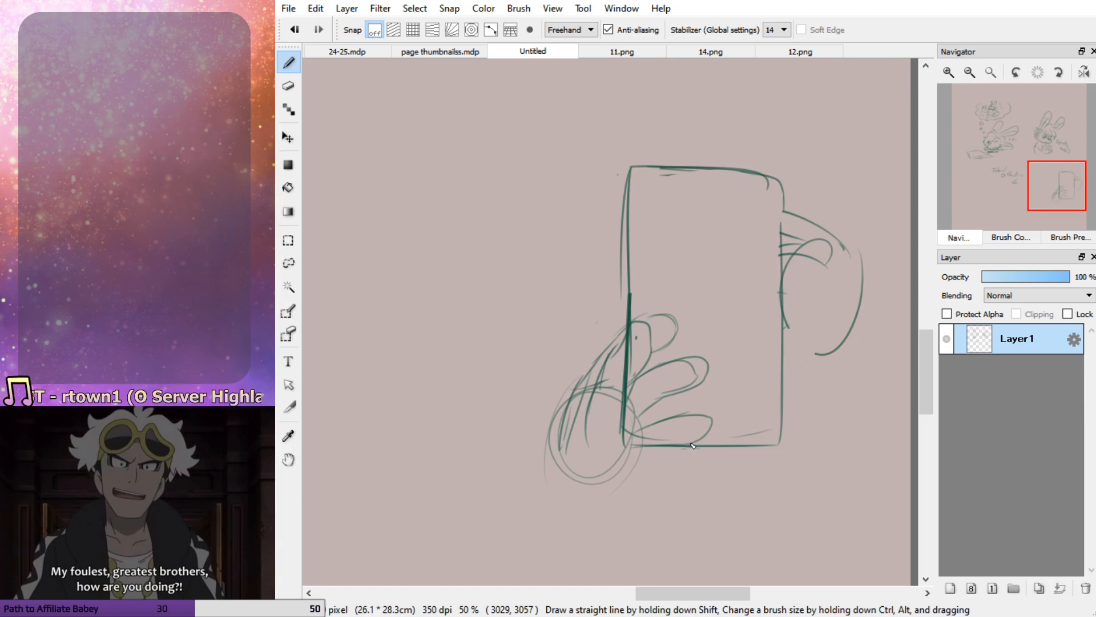
mouse_move(645, 426)
left_mouse_down()
mouse_move(704, 410)
mouse_move(639, 448)
mouse_move(713, 457)
mouse_move(685, 444)
mouse_move(648, 461)
mouse_move(602, 509)
left_mouse_up()
mouse_move(650, 460)
left_mouse_down()
mouse_move(627, 504)
mouse_move(601, 517)
left_mouse_up()
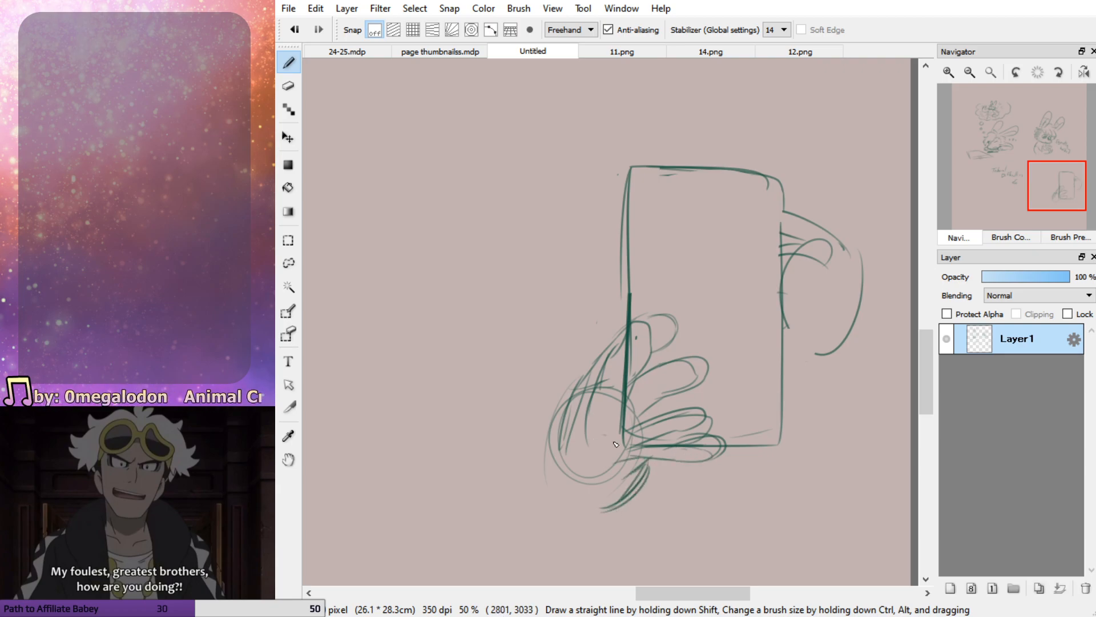
mouse_move(634, 421)
left_mouse_down()
mouse_move(608, 481)
mouse_move(613, 460)
left_mouse_up()
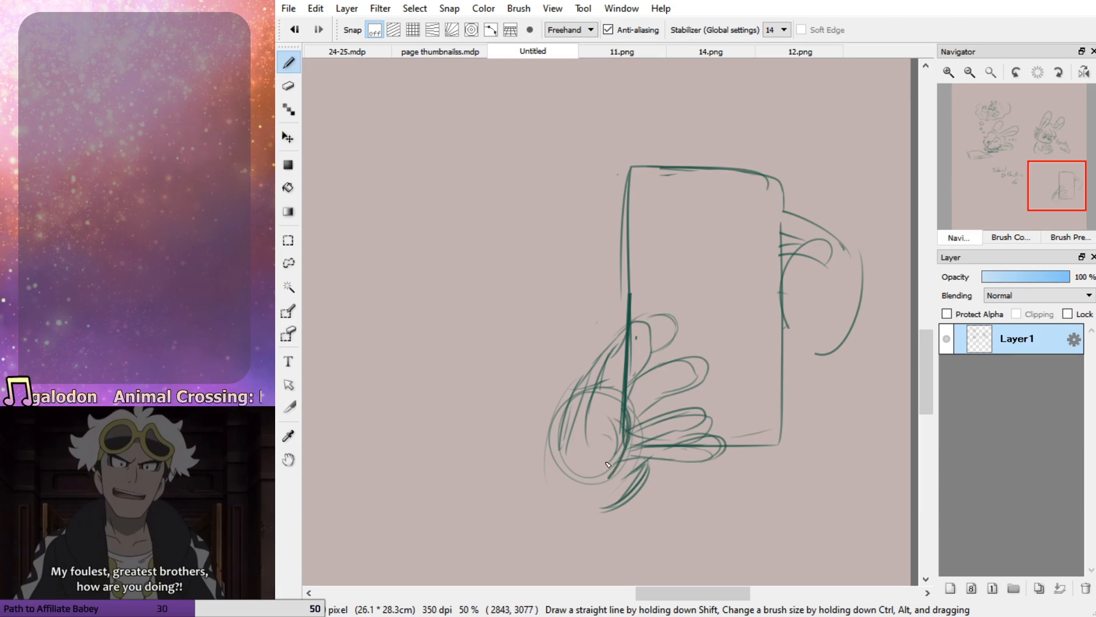
mouse_move(591, 400)
left_mouse_down()
mouse_move(555, 422)
mouse_move(542, 497)
mouse_move(542, 473)
left_mouse_up()
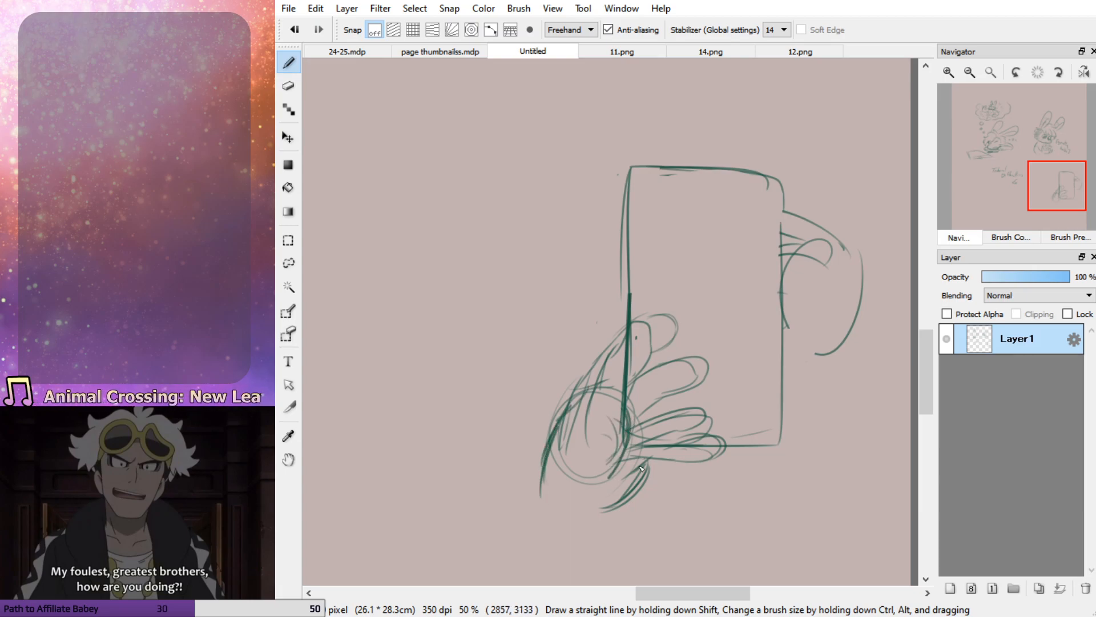
Clean up the practice hand's construction lines and redraw the thumb and four fingers with clearer contours
key("e")
mouse_move(717, 428)
left_mouse_down()
mouse_move(687, 441)
mouse_move(639, 436)
mouse_move(609, 457)
mouse_move(634, 352)
mouse_move(602, 399)
left_mouse_up()
key("b")
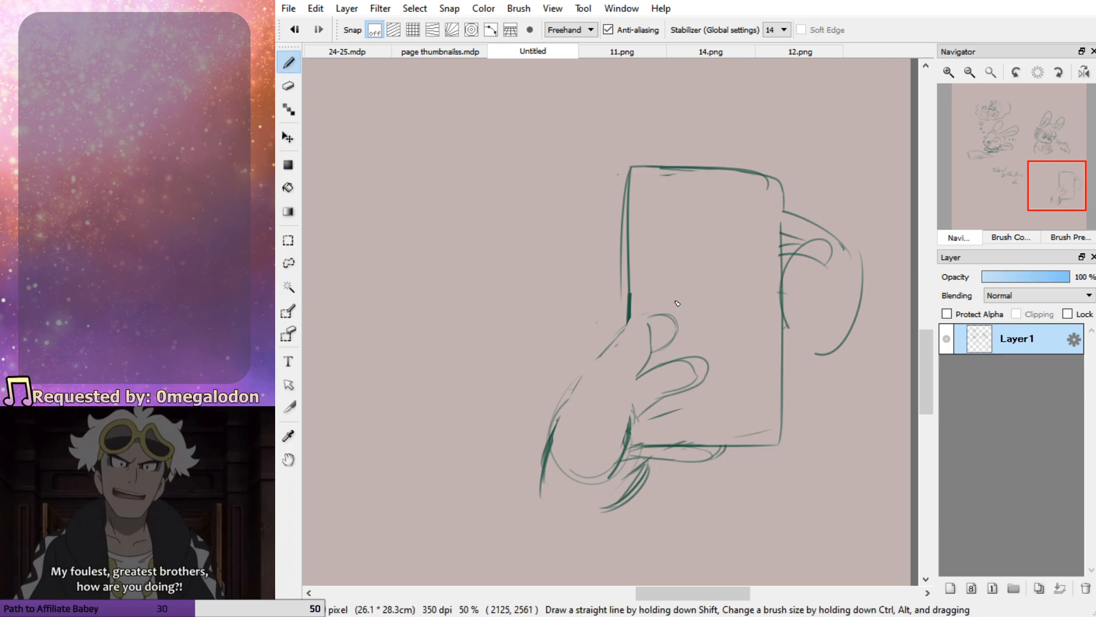
mouse_move(556, 452)
left_mouse_down()
mouse_move(609, 343)
mouse_move(648, 327)
mouse_move(623, 445)
left_mouse_up()
mouse_move(562, 415)
left_mouse_down()
mouse_move(610, 342)
mouse_move(551, 429)
left_mouse_up()
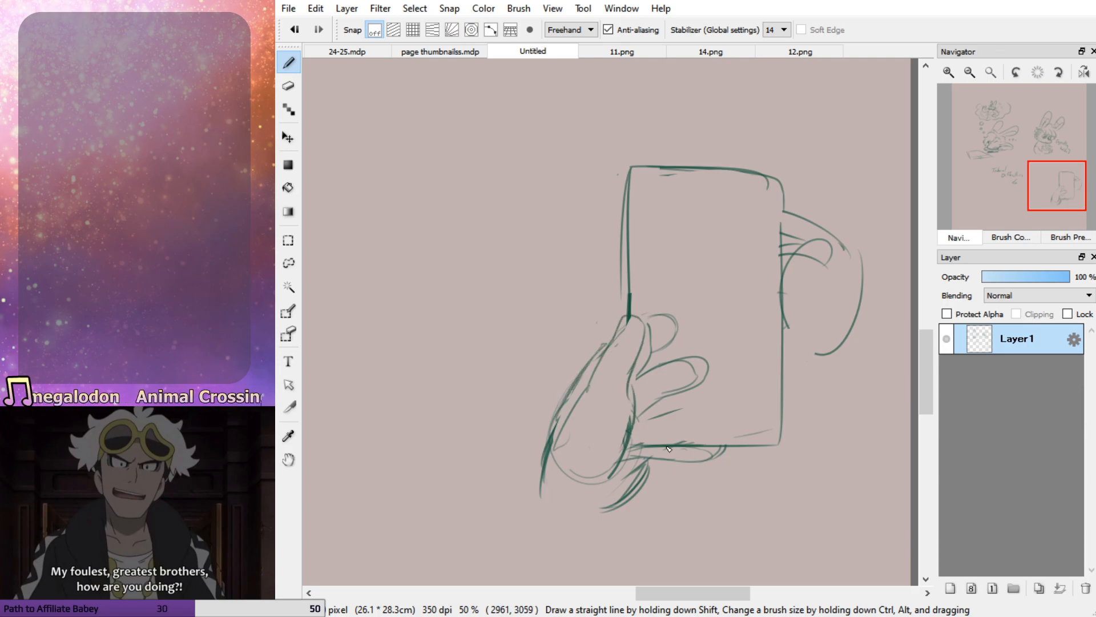
mouse_move(644, 432)
left_mouse_down()
mouse_move(716, 410)
mouse_move(645, 445)
mouse_move(720, 448)
mouse_move(654, 456)
mouse_move(733, 457)
mouse_move(671, 447)
mouse_move(713, 410)
mouse_move(639, 417)
mouse_move(688, 380)
mouse_move(642, 399)
mouse_move(714, 360)
mouse_move(645, 321)
left_mouse_up()
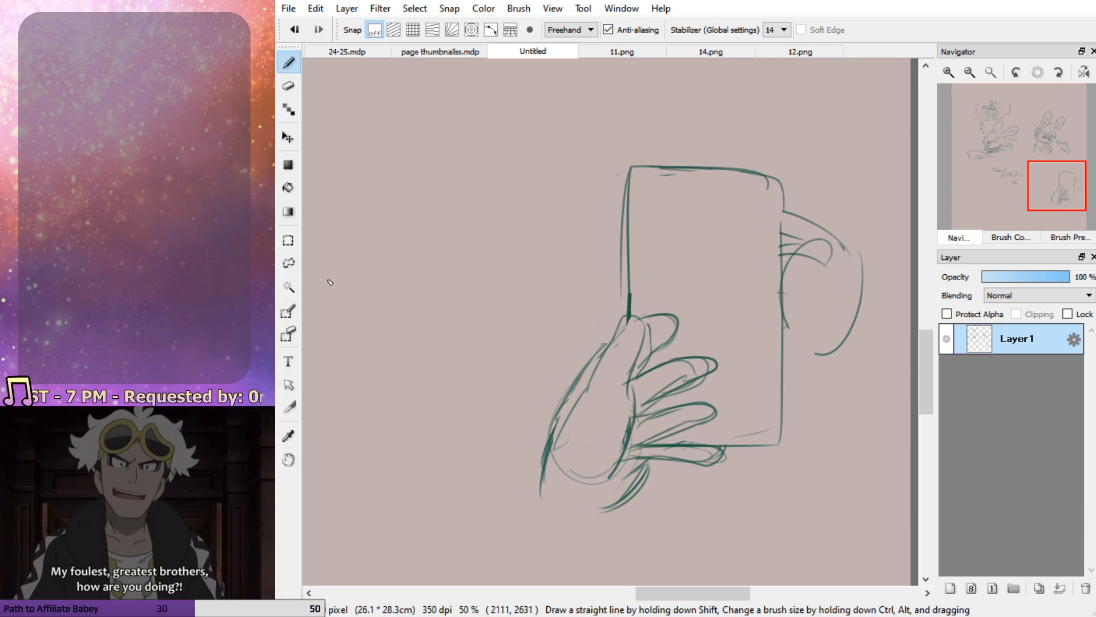
Select and delete the practice hand and phone sketch, and return to the 24-25.mdp page
key("l")
mouse_move(563, 136)
left_mouse_down()
mouse_move(942, 399)
mouse_move(477, 138)
left_mouse_up()
key("Delete")
key("b")
key("ctrl+d")
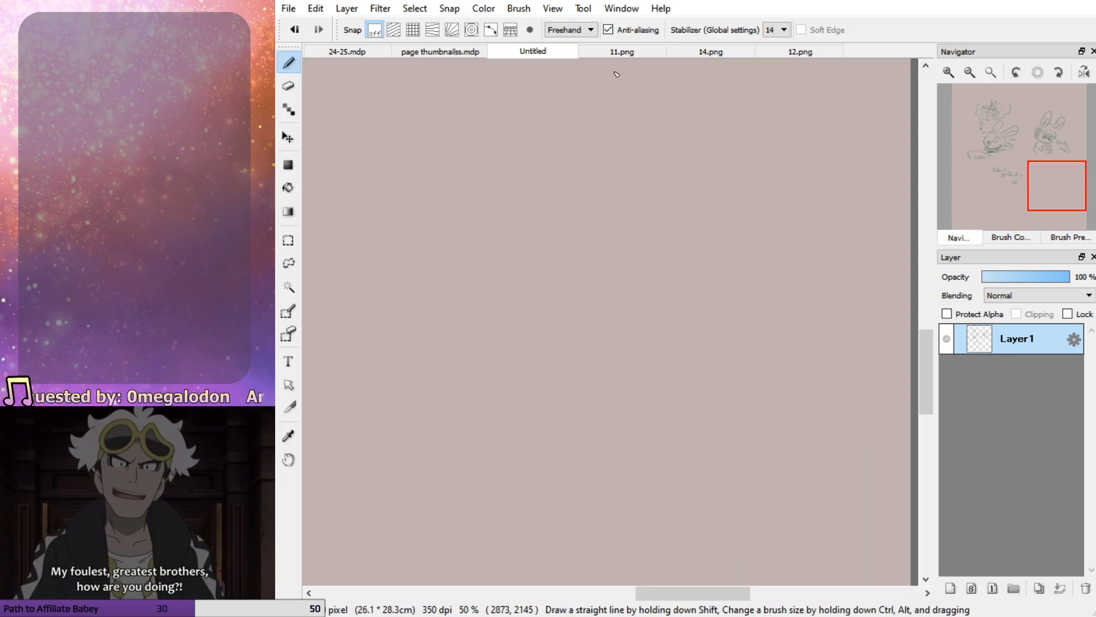
left_click(346, 51)
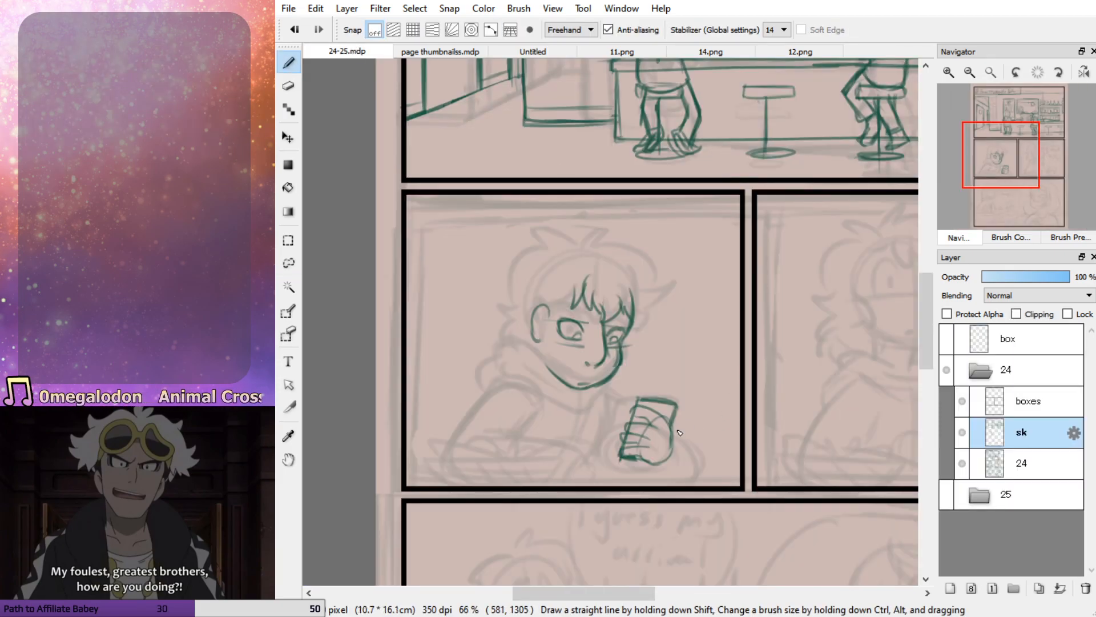
Draw the rounded sleeve cuff around the hand holding the phone, replacing the first cuff strokes
mouse_move(678, 428)
left_mouse_down()
mouse_move(642, 484)
mouse_move(702, 453)
mouse_move(691, 482)
mouse_move(678, 484)
left_mouse_up()
key("ctrl+z")
key("ctrl+z")
key("ctrl+z")
key("ctrl+z")
key("ctrl+z")
key("ctrl+z")
key("ctrl+z")
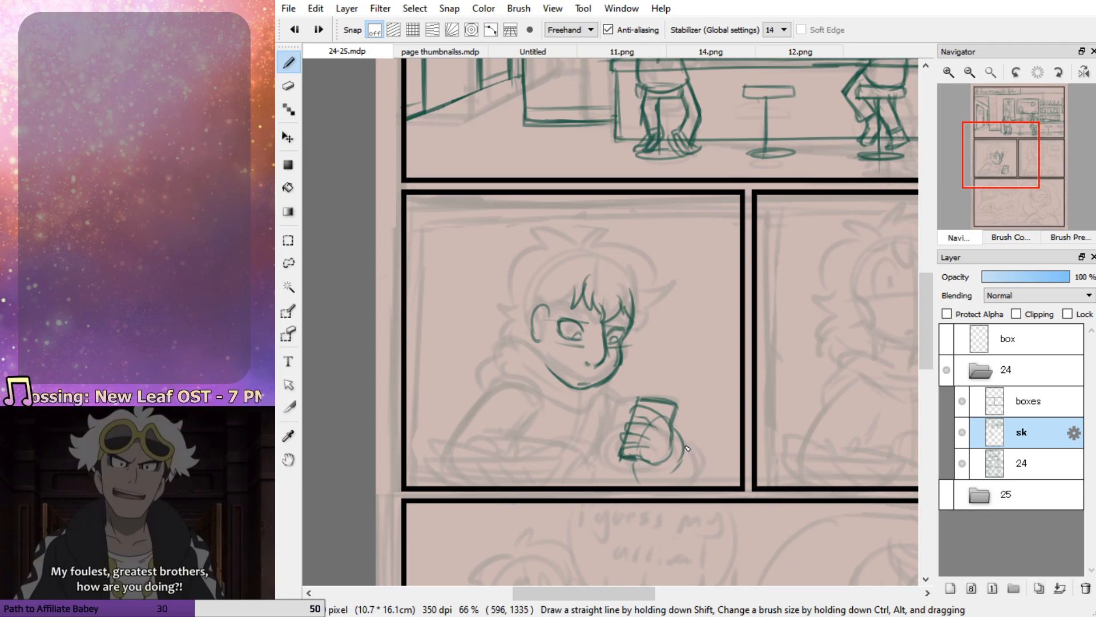
left_click_drag(675, 431, 697, 454)
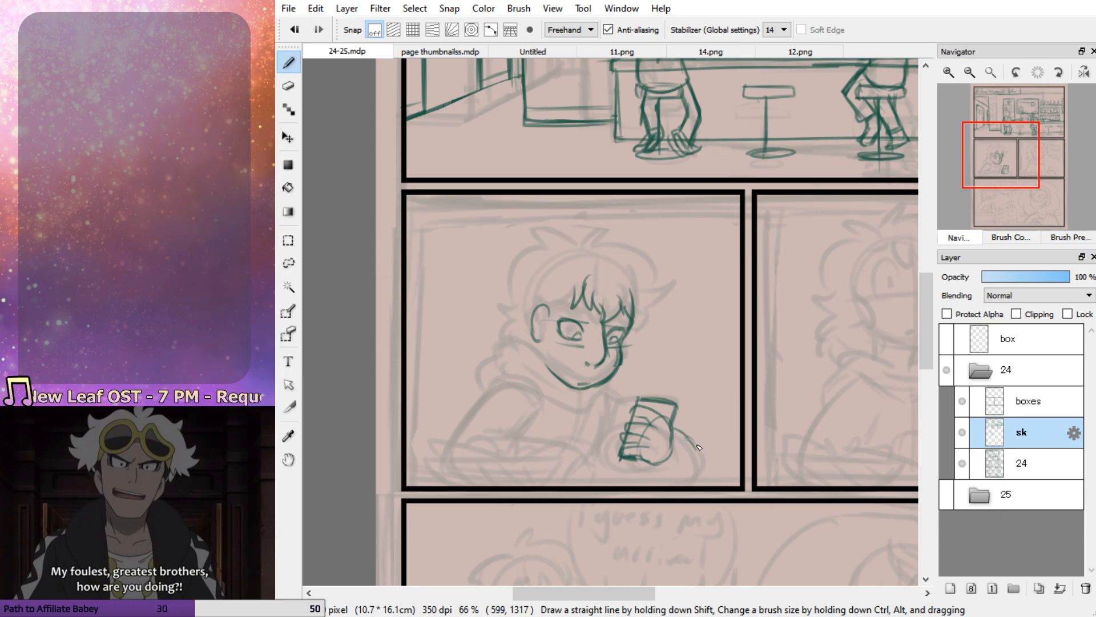
mouse_move(633, 466)
left_mouse_down()
mouse_move(644, 483)
mouse_move(677, 487)
mouse_move(693, 447)
mouse_move(644, 483)
mouse_move(695, 442)
left_mouse_up()
Sketch the collar below the chin and the shoulder lines on both sides, reaching toward the phone
mouse_move(610, 392)
left_mouse_down()
mouse_move(640, 402)
mouse_move(557, 402)
mouse_move(549, 369)
mouse_move(533, 362)
mouse_move(488, 366)
mouse_move(464, 406)
left_mouse_up()
key("ctrl+z")
key("ctrl+z")
mouse_move(541, 368)
left_mouse_down()
mouse_move(500, 358)
mouse_move(461, 411)
left_mouse_up()
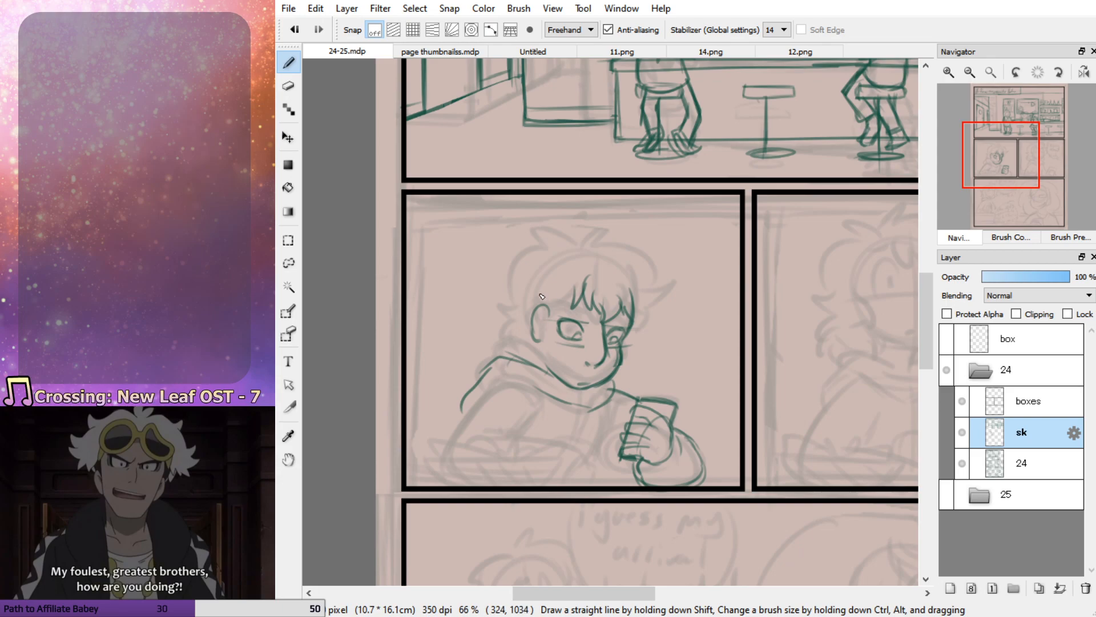
Extend the bangs with a lock beside the ear, mark the cheek, and outline the tousled hair around the head
mouse_move(577, 282)
left_mouse_down()
mouse_move(552, 318)
mouse_move(545, 368)
mouse_move(544, 314)
left_mouse_up()
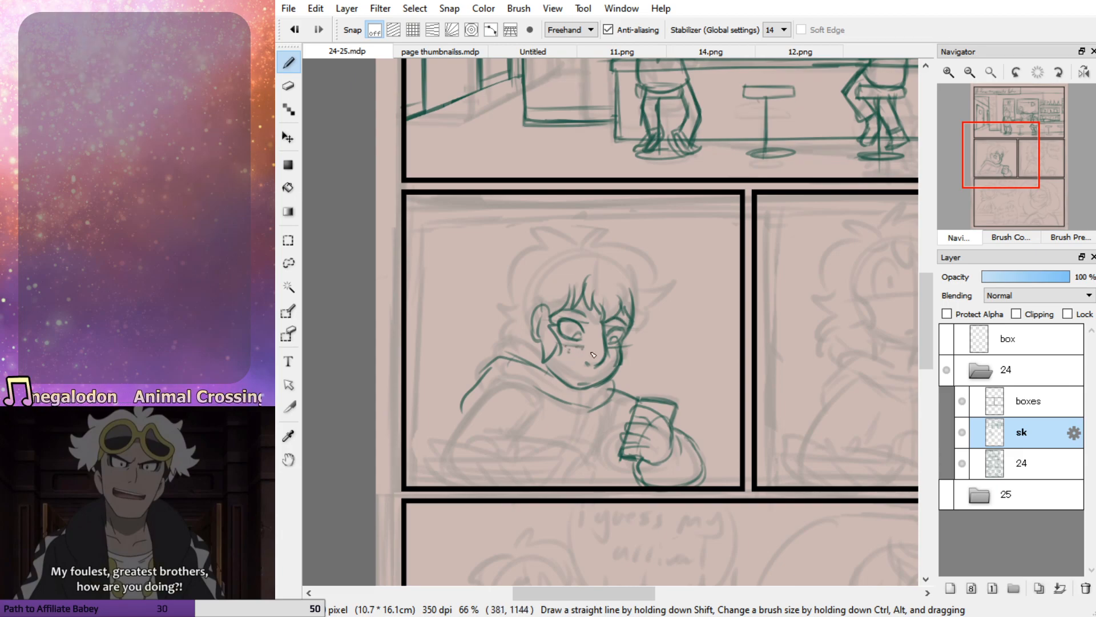
mouse_move(564, 246)
left_mouse_down()
mouse_move(590, 221)
mouse_move(585, 236)
mouse_move(620, 260)
mouse_move(648, 258)
mouse_move(655, 318)
left_mouse_up()
key("ctrl+z")
key("ctrl+z")
key("ctrl+z")
key("ctrl+z")
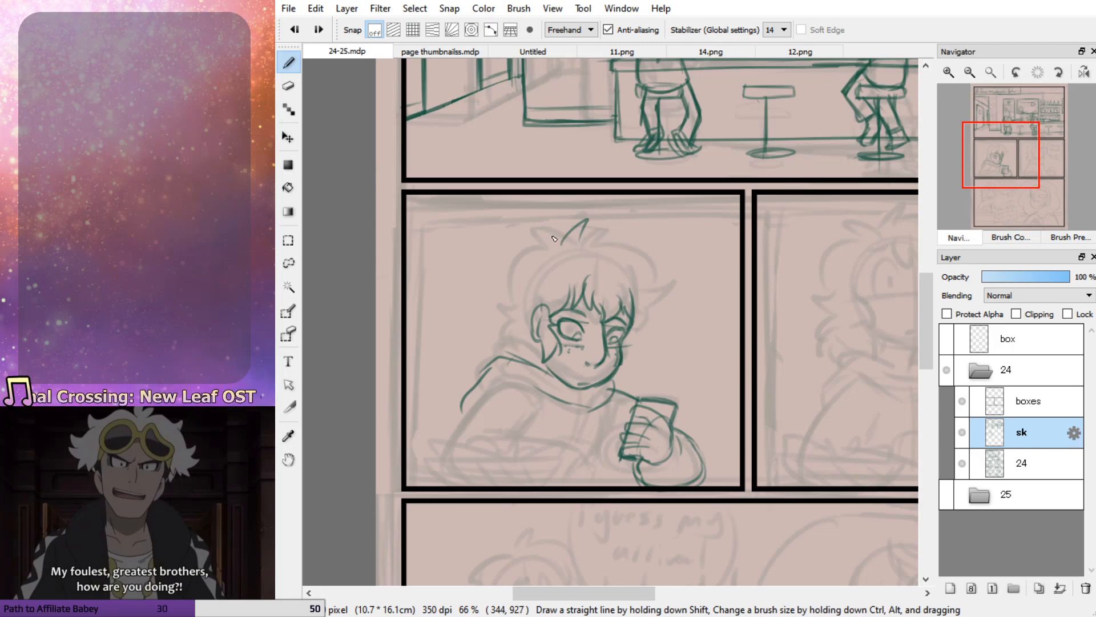
mouse_move(553, 246)
left_mouse_down()
mouse_move(572, 220)
mouse_move(606, 250)
mouse_move(647, 245)
mouse_move(629, 256)
mouse_move(656, 315)
left_mouse_up()
mouse_move(547, 249)
left_mouse_down()
mouse_move(525, 248)
mouse_move(538, 258)
mouse_move(495, 327)
mouse_move(542, 373)
left_mouse_up()
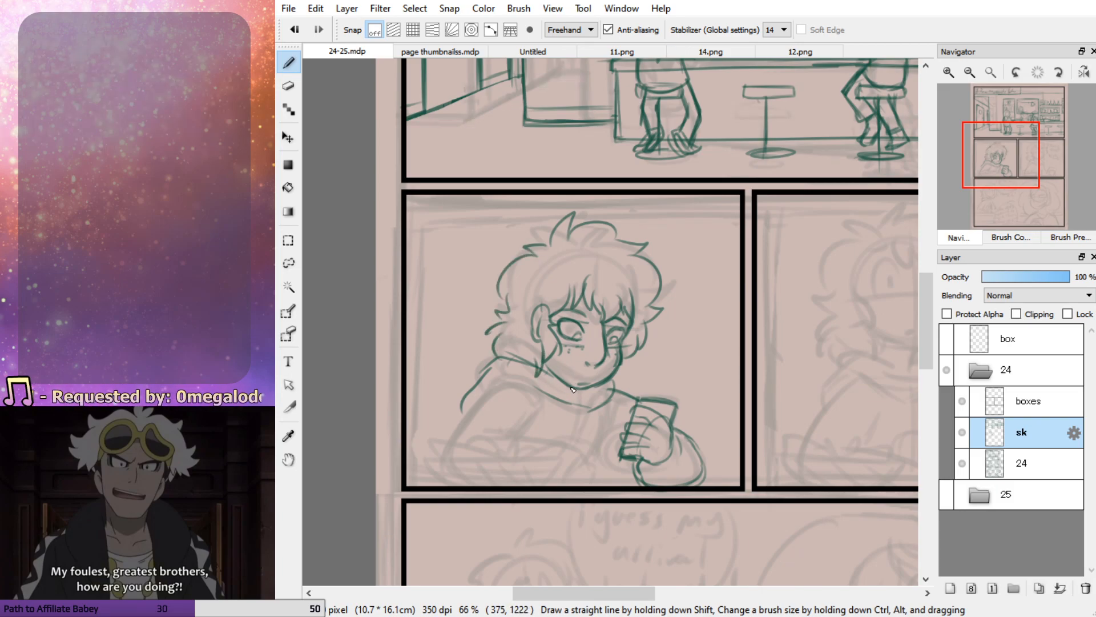
Sketch the near arm bent on the table, with its outer sleeve contour, forearm and resting hand
left_click_drag(547, 315, 541, 340)
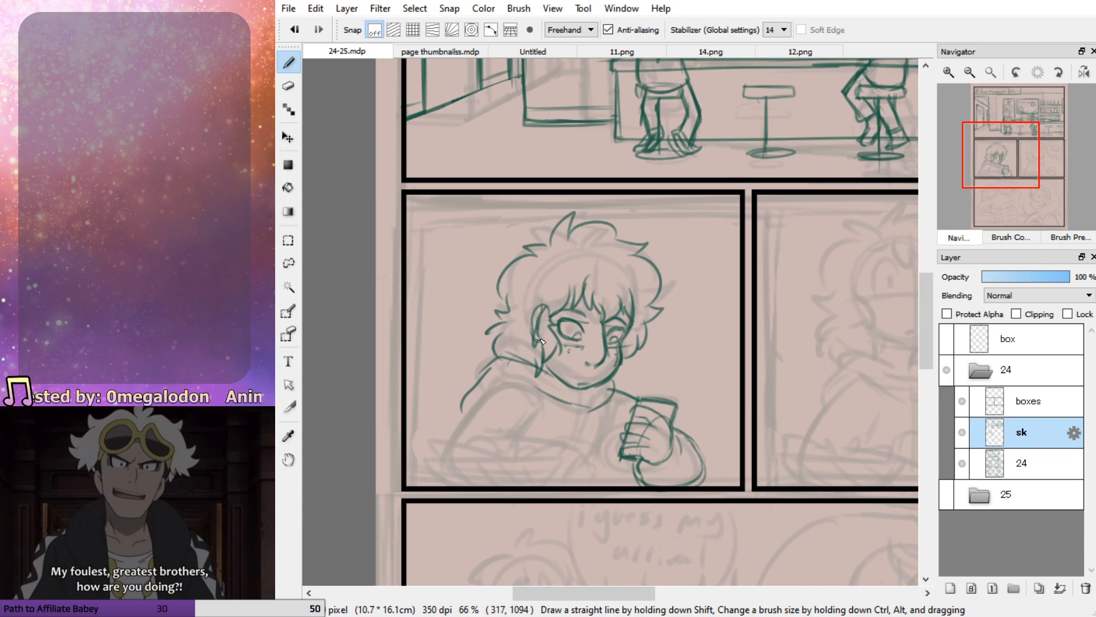
mouse_move(538, 391)
left_mouse_down()
mouse_move(478, 400)
mouse_move(455, 451)
mouse_move(451, 482)
mouse_move(497, 484)
left_mouse_up()
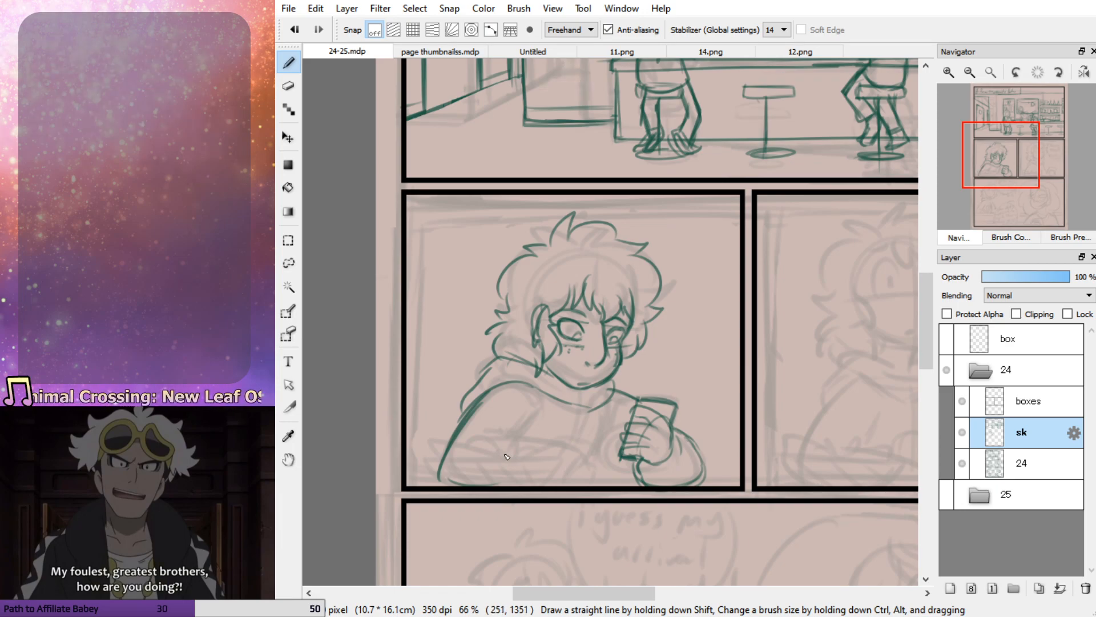
left_click_drag(1000, 174, 1002, 178)
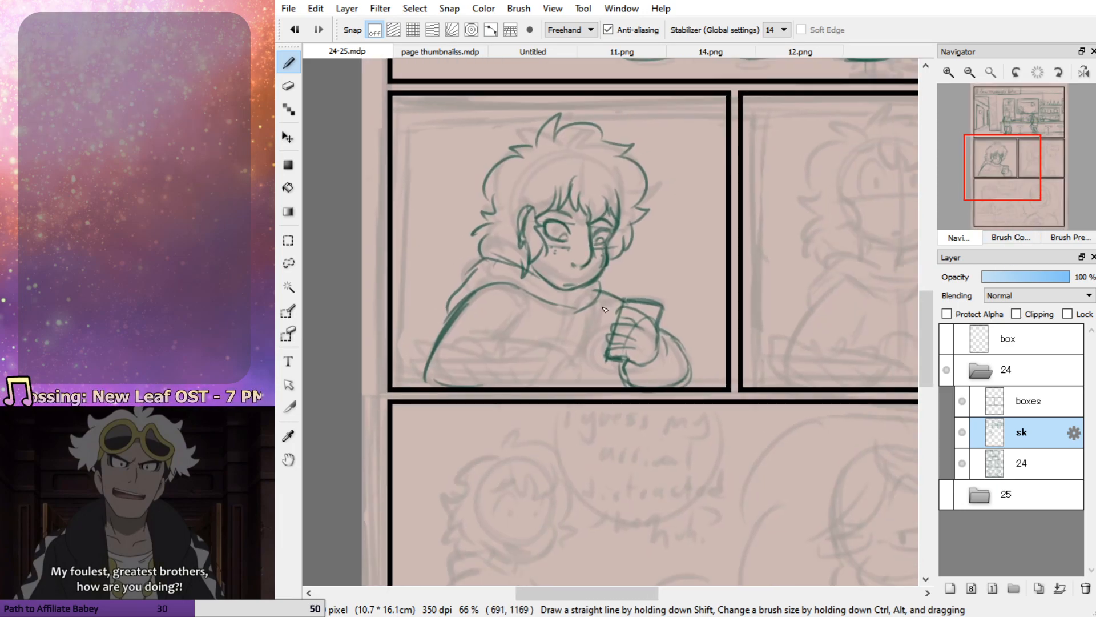
mouse_move(518, 314)
left_mouse_down()
mouse_move(488, 355)
mouse_move(462, 360)
mouse_move(565, 364)
mouse_move(542, 380)
mouse_move(573, 366)
mouse_move(598, 373)
mouse_move(569, 368)
mouse_move(584, 364)
mouse_move(605, 381)
mouse_move(567, 371)
mouse_move(606, 388)
left_mouse_up()
key("ctrl+z")
key("ctrl+z")
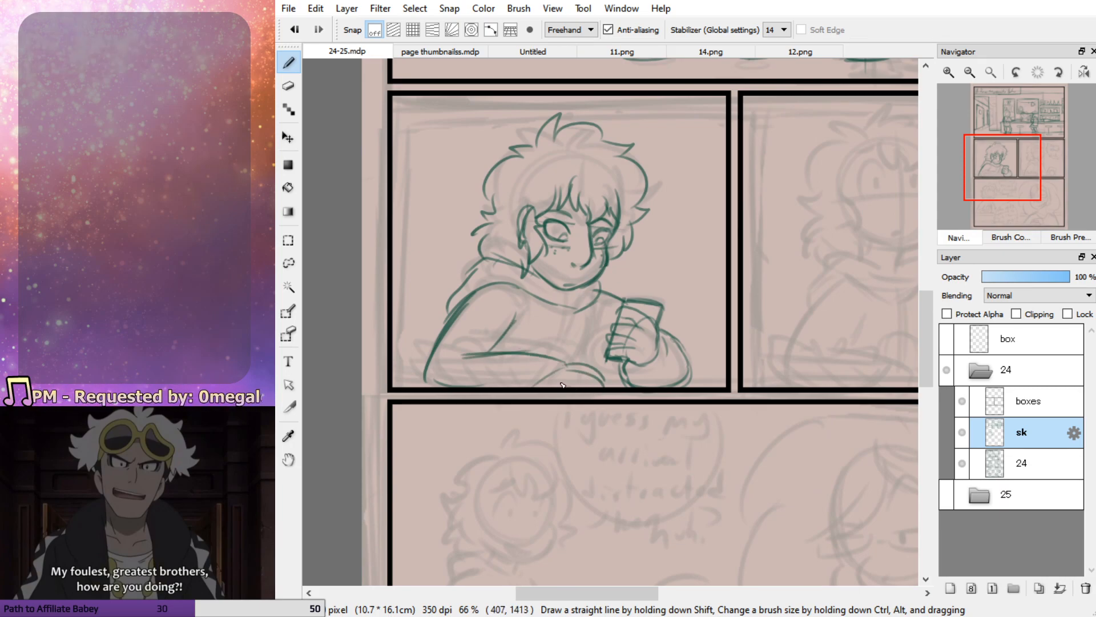
mouse_move(572, 367)
left_mouse_down()
mouse_move(452, 361)
mouse_move(571, 369)
mouse_move(551, 377)
mouse_move(576, 368)
mouse_move(465, 347)
mouse_move(509, 358)
mouse_move(487, 344)
mouse_move(506, 353)
mouse_move(521, 314)
mouse_move(452, 307)
mouse_move(429, 387)
left_mouse_up()
Erase the near arm's straight outer sleeve line and redraw it as a rounder curve down to the elbow
key("e")
key("b")
key("e")
left_click_drag(459, 309, 428, 376)
key("b")
mouse_move(473, 315)
left_mouse_down()
mouse_move(444, 334)
mouse_move(433, 388)
left_mouse_up()
key("ctrl+z")
key("ctrl+z")
left_click_drag(465, 306, 428, 386)
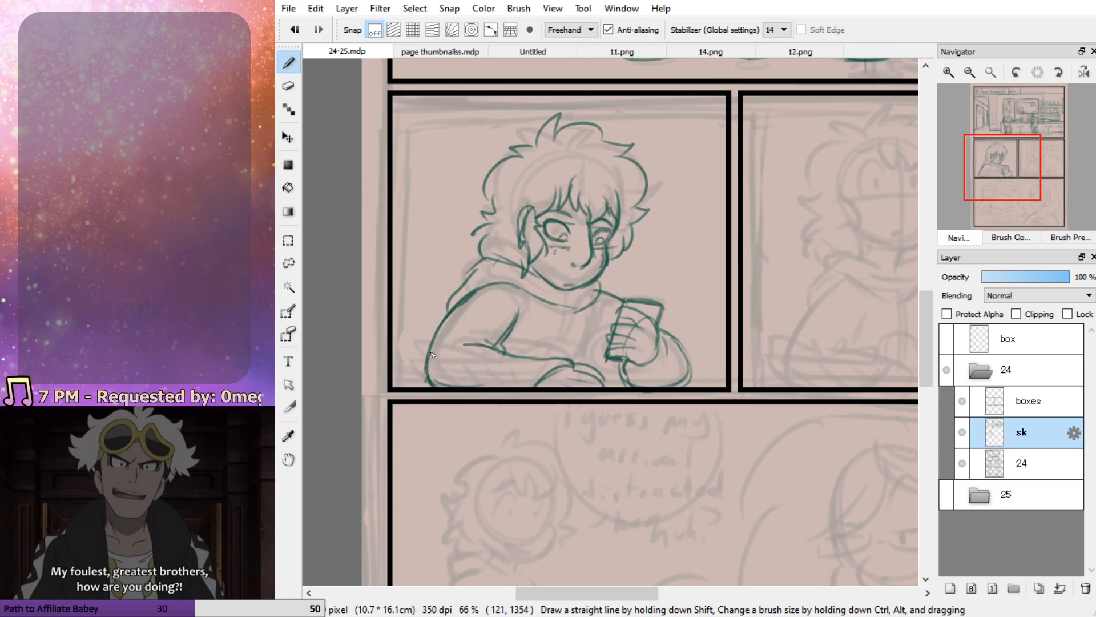
Sketch the hoodie's double front zipper line and the torso's side line beside the phone hand
mouse_move(567, 290)
left_mouse_down()
mouse_move(552, 330)
mouse_move(572, 309)
mouse_move(547, 354)
left_mouse_up()
left_click_drag(589, 322, 561, 369)
mouse_move(590, 312)
left_mouse_down()
mouse_move(576, 357)
mouse_move(618, 380)
left_mouse_up()
left_click_drag(580, 338, 602, 368)
mouse_move(600, 284)
left_mouse_down()
mouse_move(621, 314)
mouse_move(601, 288)
mouse_move(634, 321)
mouse_move(651, 319)
mouse_move(601, 284)
mouse_move(622, 308)
left_mouse_up()
key("ctrl+z")
key("ctrl+z")
key("ctrl+z")
mouse_move(588, 348)
left_mouse_down()
mouse_move(629, 389)
mouse_move(614, 377)
left_mouse_up()
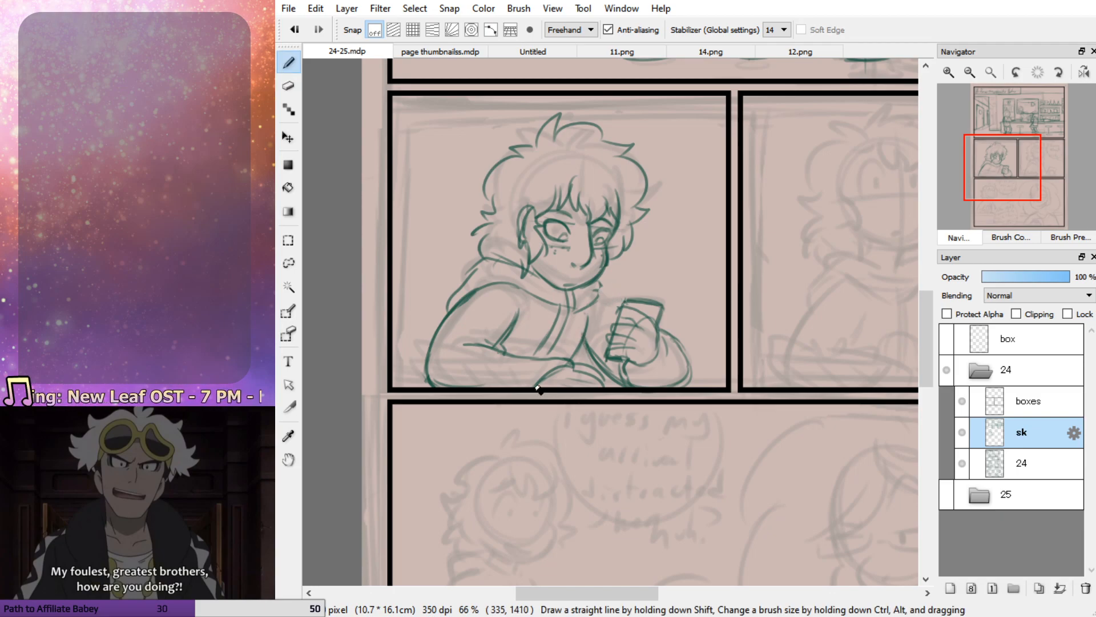
Draw the far shoulder line to the phone, the zipper pull below the collar, and the table edge on both sides of the arms
mouse_move(601, 277)
left_mouse_down()
mouse_move(591, 303)
mouse_move(601, 294)
mouse_move(623, 309)
left_mouse_up()
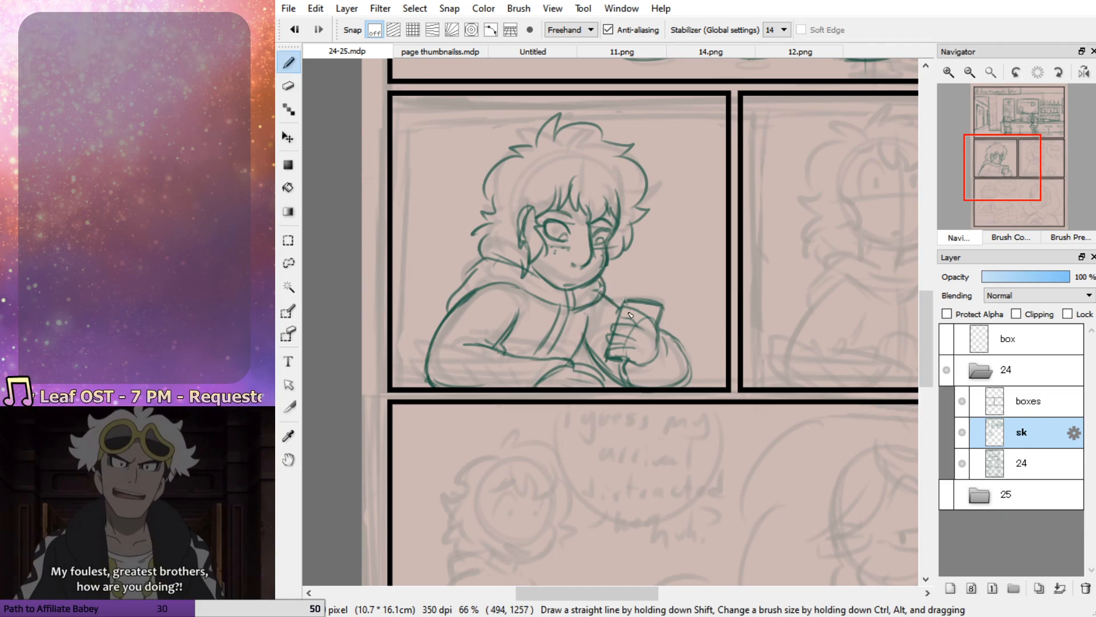
left_click_drag(585, 345, 612, 380)
mouse_move(566, 309)
left_mouse_down()
mouse_move(560, 319)
mouse_move(570, 317)
left_mouse_up()
left_click_drag(428, 377, 393, 375)
left_click_drag(690, 379, 733, 382)
left_click_drag(605, 380, 622, 382)
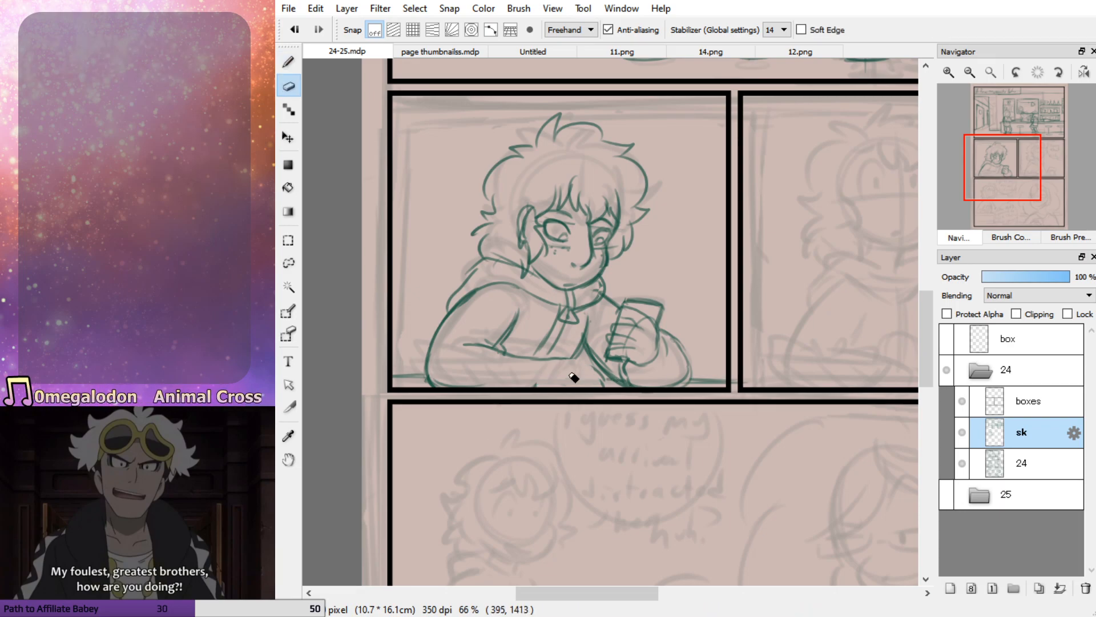
Redraw the resting hand with separate fingers and refine the torso's side line down to the table
mouse_move(564, 360)
left_mouse_down()
mouse_move(537, 393)
mouse_move(541, 358)
mouse_move(511, 355)
mouse_move(588, 358)
left_mouse_up()
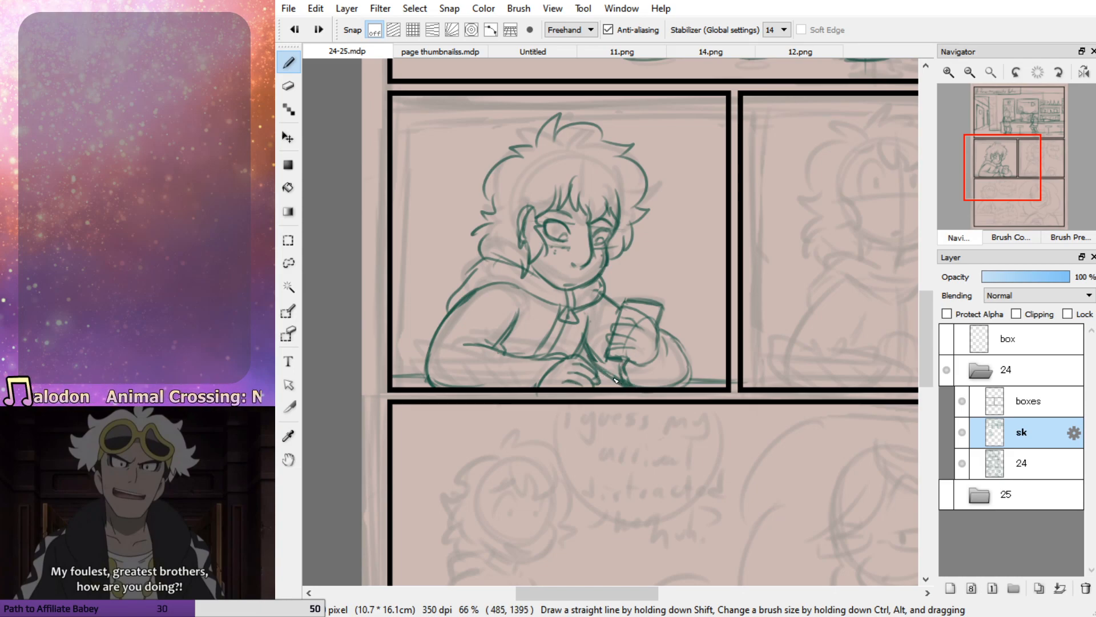
left_click_drag(606, 375, 624, 384)
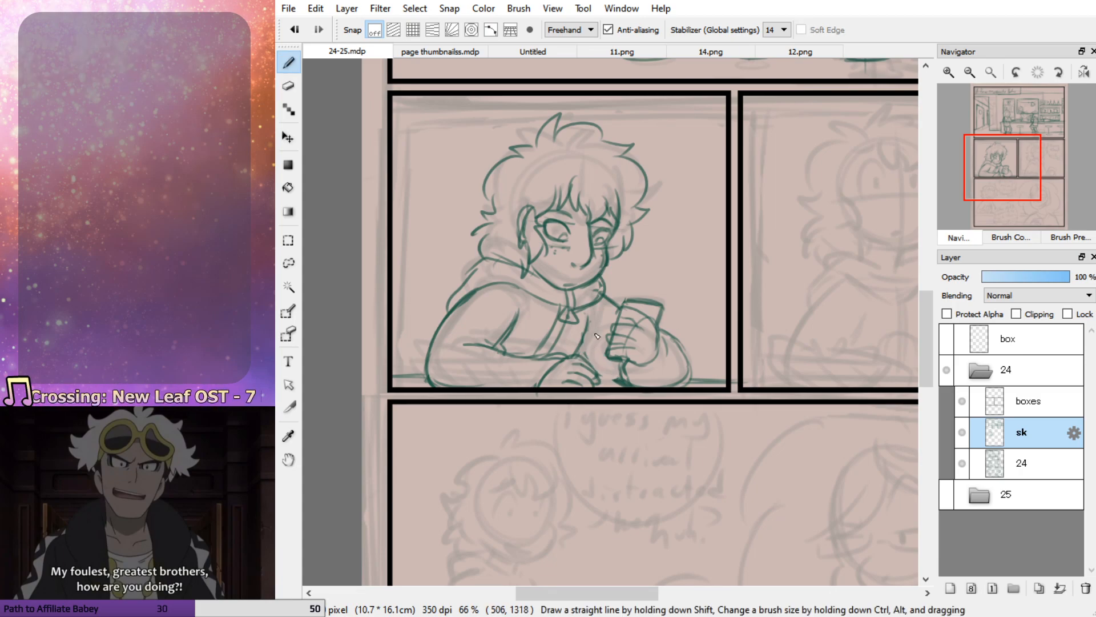
mouse_move(590, 320)
left_mouse_down()
mouse_move(581, 355)
mouse_move(591, 320)
mouse_move(587, 360)
mouse_move(630, 386)
left_mouse_up()
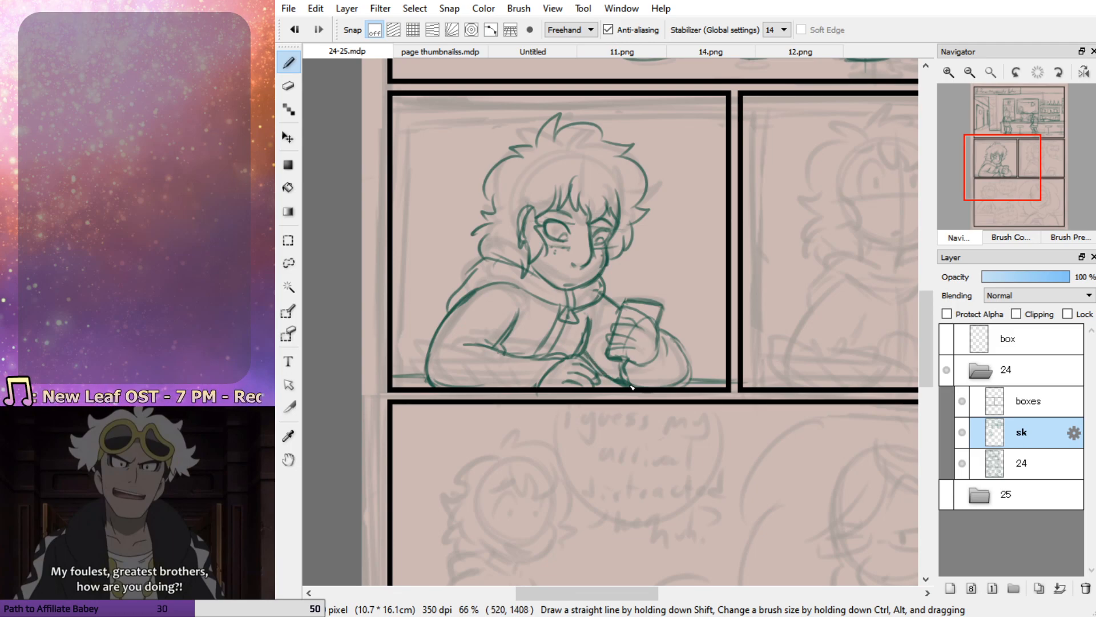
key("e")
left_click_drag(588, 324, 576, 358)
key("b")
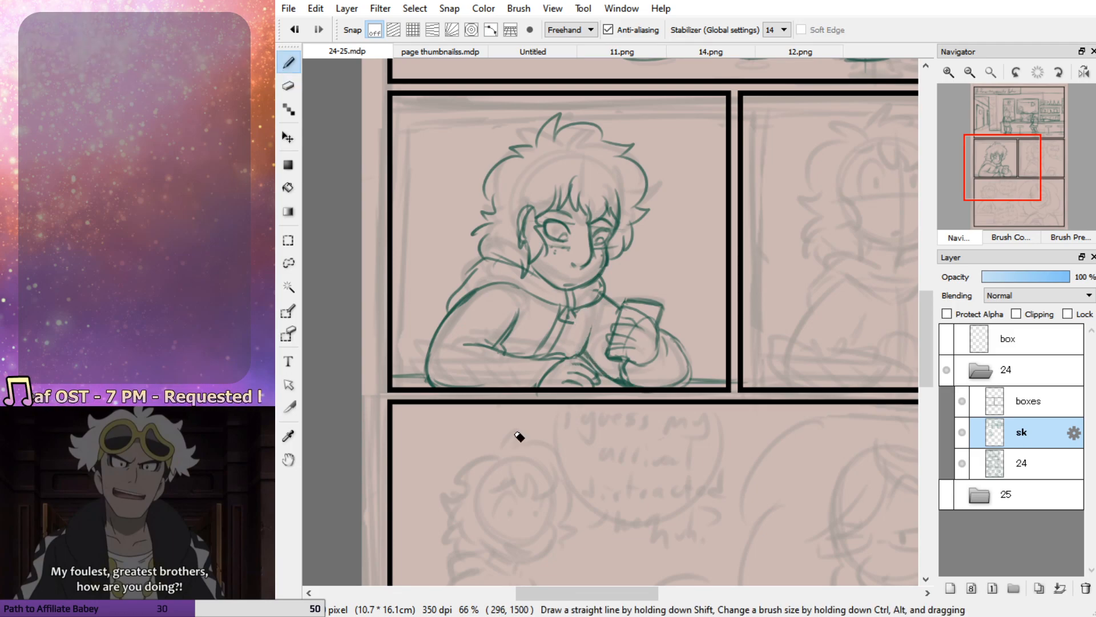
left_click_drag(572, 320, 581, 359)
key("ctrl+z")
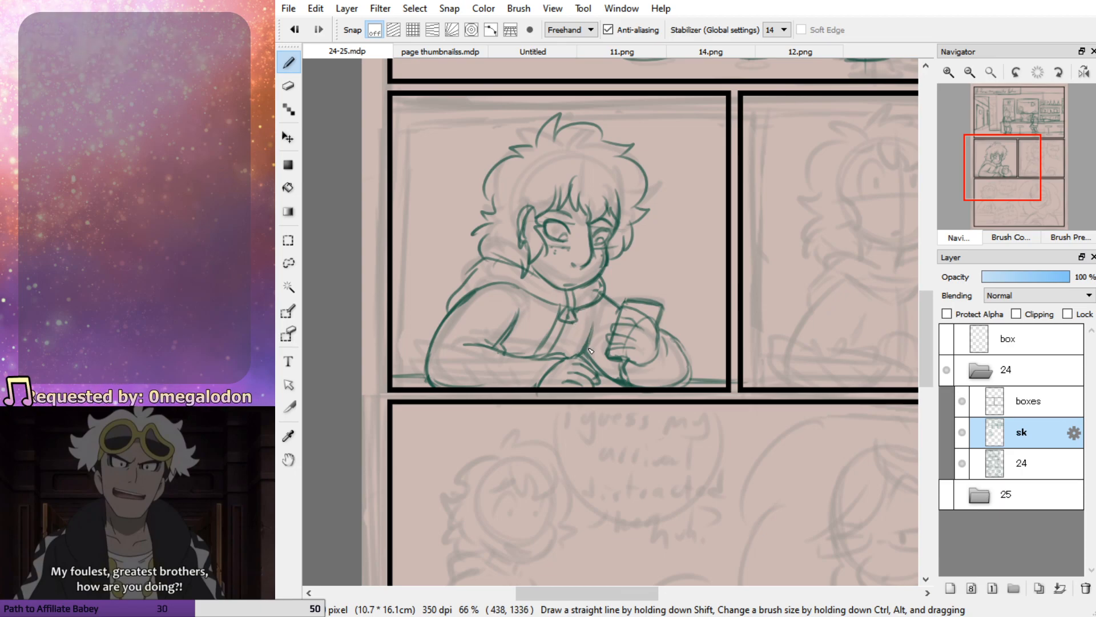
Darken the table edge beside the elbow and strengthen the hood's outline over the near shoulder
left_click_drag(432, 376, 389, 374)
left_click_drag(466, 299, 427, 367)
key("ctrl+z")
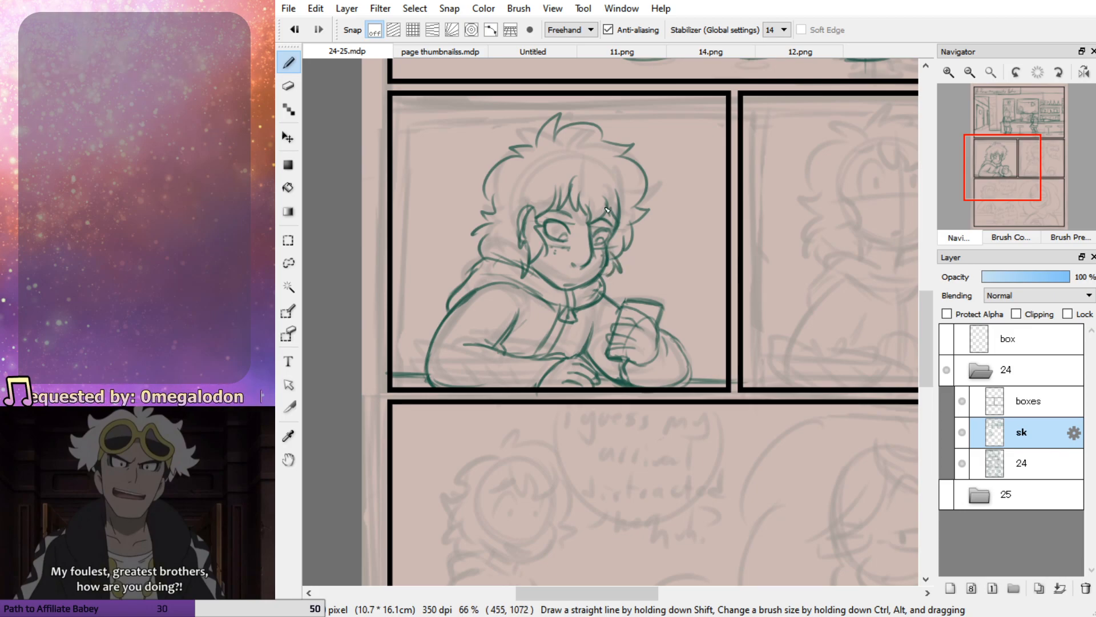
Replace the exposed ear with jagged side locks framing the cheek, and darken the far eye
key("e")
mouse_move(527, 231)
left_mouse_down()
mouse_move(526, 209)
mouse_move(528, 268)
left_mouse_up()
key("b")
mouse_move(530, 213)
left_mouse_down()
mouse_move(522, 239)
mouse_move(536, 207)
mouse_move(519, 224)
mouse_move(536, 276)
mouse_move(539, 237)
mouse_move(547, 246)
mouse_move(532, 274)
mouse_move(496, 258)
mouse_move(530, 275)
left_mouse_up()
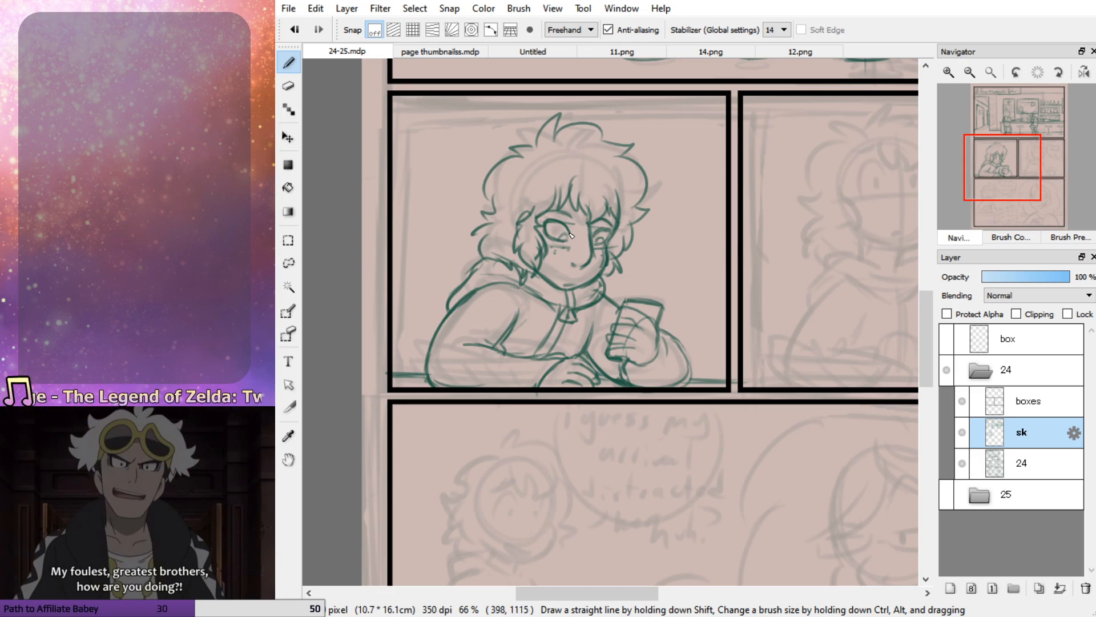
left_click_drag(598, 243, 609, 246)
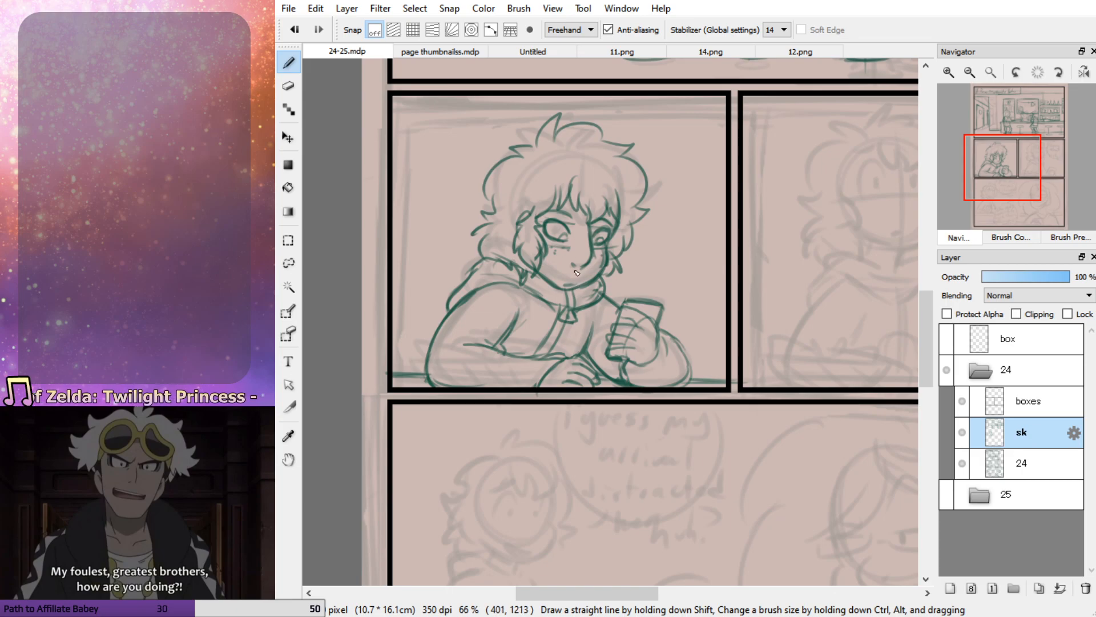
Begin the middle-row right panel by sketching the character's cheek and jaw contour and the folded hood around the neck
mouse_move(982, 185)
left_mouse_down()
mouse_move(988, 167)
mouse_move(967, 179)
left_mouse_up()
mouse_move(780, 225)
left_mouse_down()
mouse_move(787, 275)
mouse_move(763, 315)
mouse_move(772, 310)
mouse_move(714, 308)
mouse_move(755, 318)
mouse_move(743, 344)
left_mouse_up()
key("ctrl+z")
mouse_move(743, 343)
left_mouse_down()
mouse_move(685, 319)
mouse_move(707, 315)
mouse_move(672, 316)
mouse_move(676, 334)
mouse_move(657, 359)
left_mouse_up()
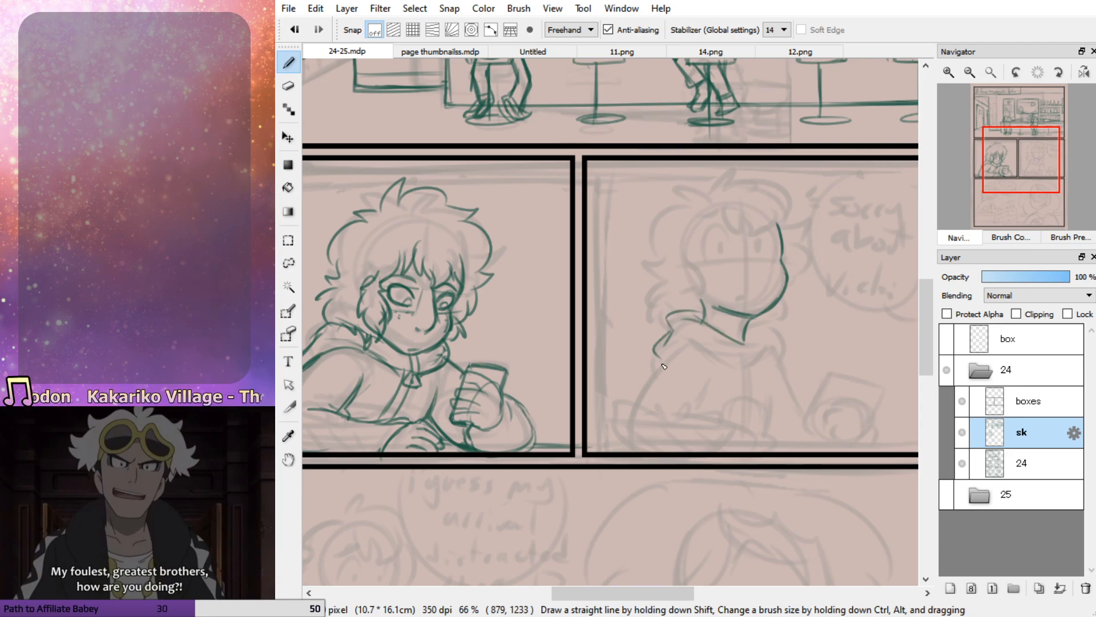
mouse_move(758, 315)
left_mouse_down()
mouse_move(780, 357)
mouse_move(721, 361)
mouse_move(702, 335)
mouse_move(743, 355)
mouse_move(758, 350)
mouse_move(753, 330)
left_mouse_up()
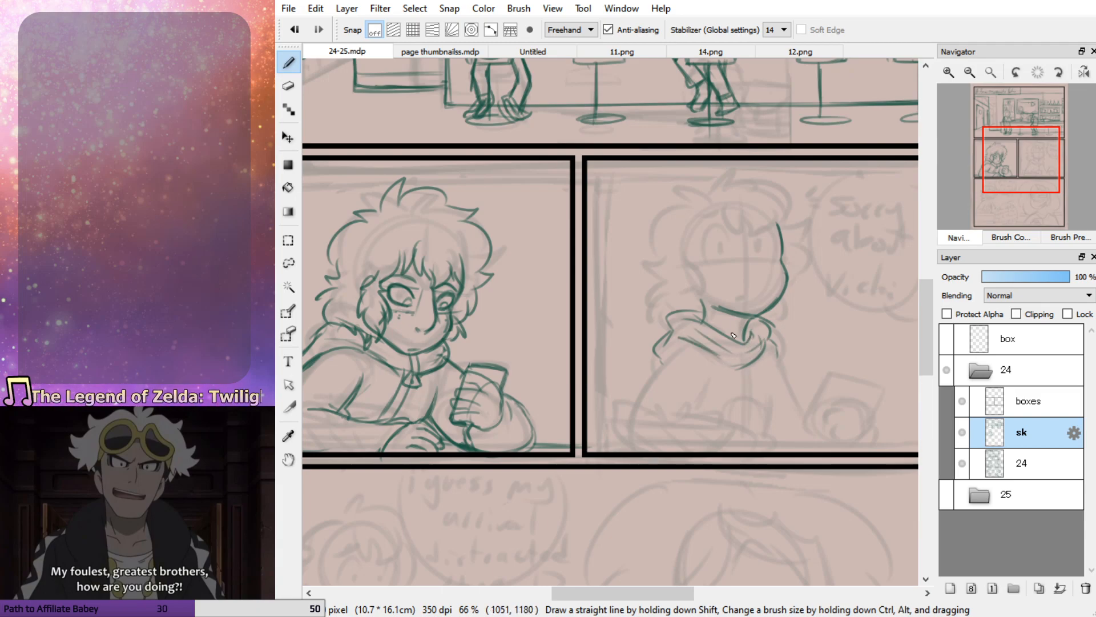
Add the curved center and eye guidelines to the right panel's face and rough in both eyes
left_click_drag(750, 208, 753, 288)
key("ctrl+z")
left_click_drag(750, 214, 759, 312)
mouse_move(781, 259)
left_mouse_down()
mouse_move(703, 266)
mouse_move(711, 241)
mouse_move(731, 262)
mouse_move(763, 244)
mouse_move(771, 254)
mouse_move(768, 244)
mouse_move(770, 272)
left_mouse_up()
key("ctrl+z")
key("ctrl+z")
key("ctrl+z")
key("ctrl+z")
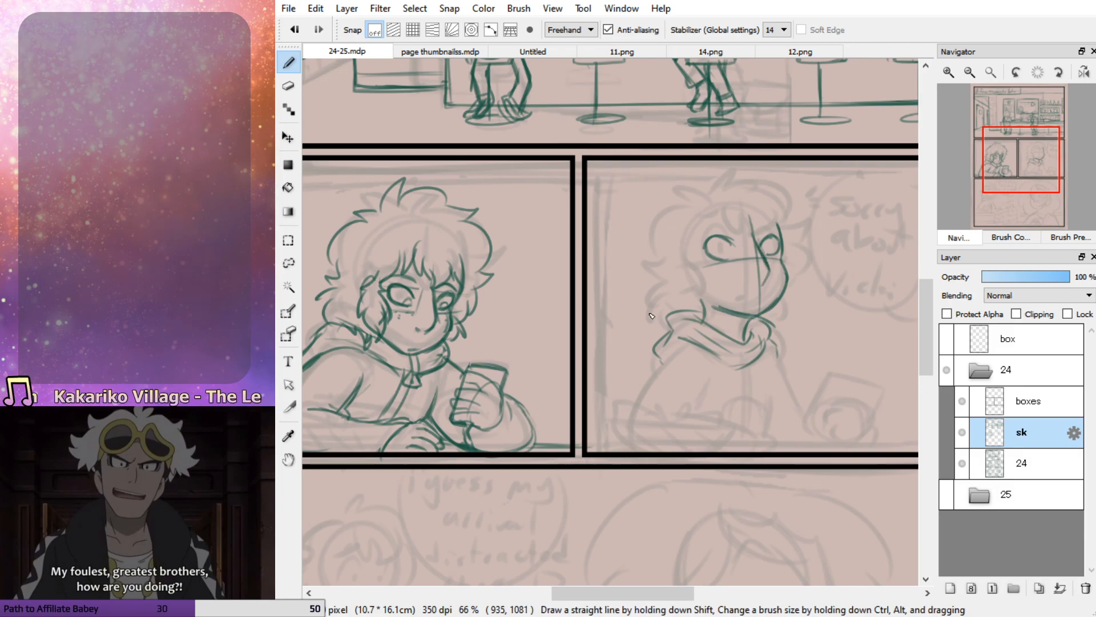
Redraw the right panel character's near eye smaller, and add irises to both eyes and the nose line
key("e")
mouse_move(708, 242)
left_mouse_down()
mouse_move(730, 264)
mouse_move(742, 244)
mouse_move(726, 235)
mouse_move(741, 248)
mouse_move(734, 260)
mouse_move(742, 245)
mouse_move(770, 243)
mouse_move(771, 256)
left_mouse_up()
key("b")
key("ctrl+z")
key("ctrl+z")
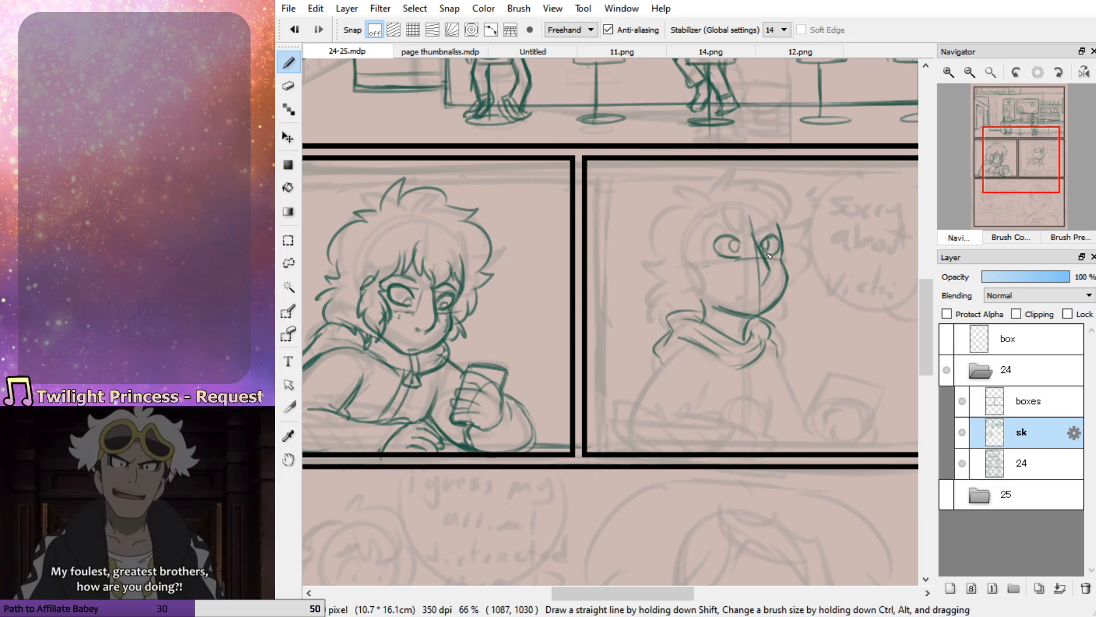
key("ctrl+z")
left_click_drag(758, 309, 768, 305)
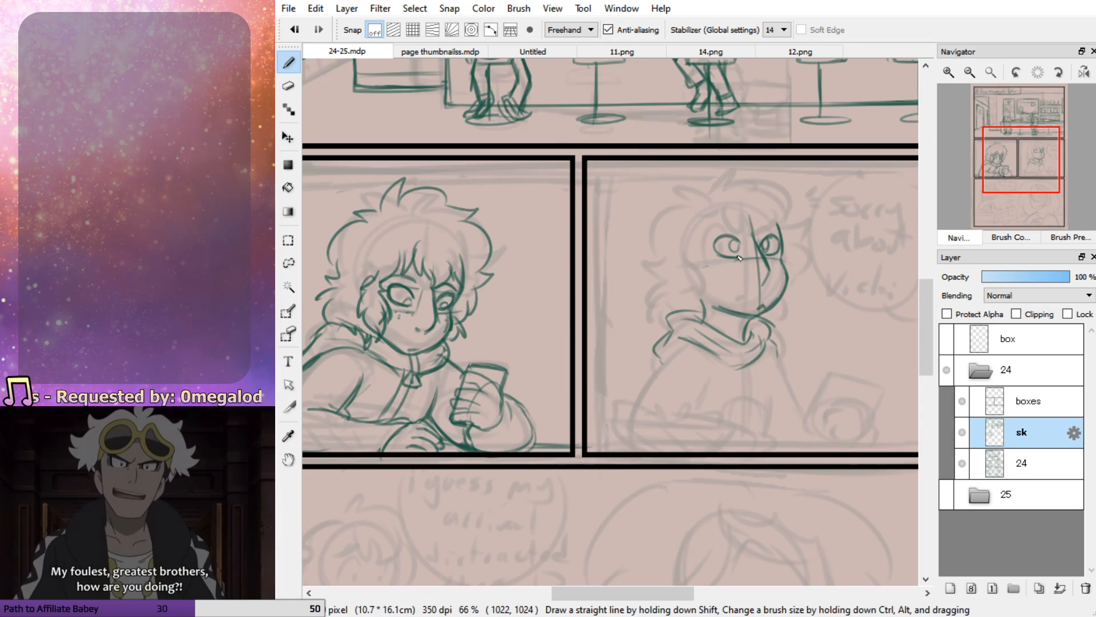
key("ctrl+z")
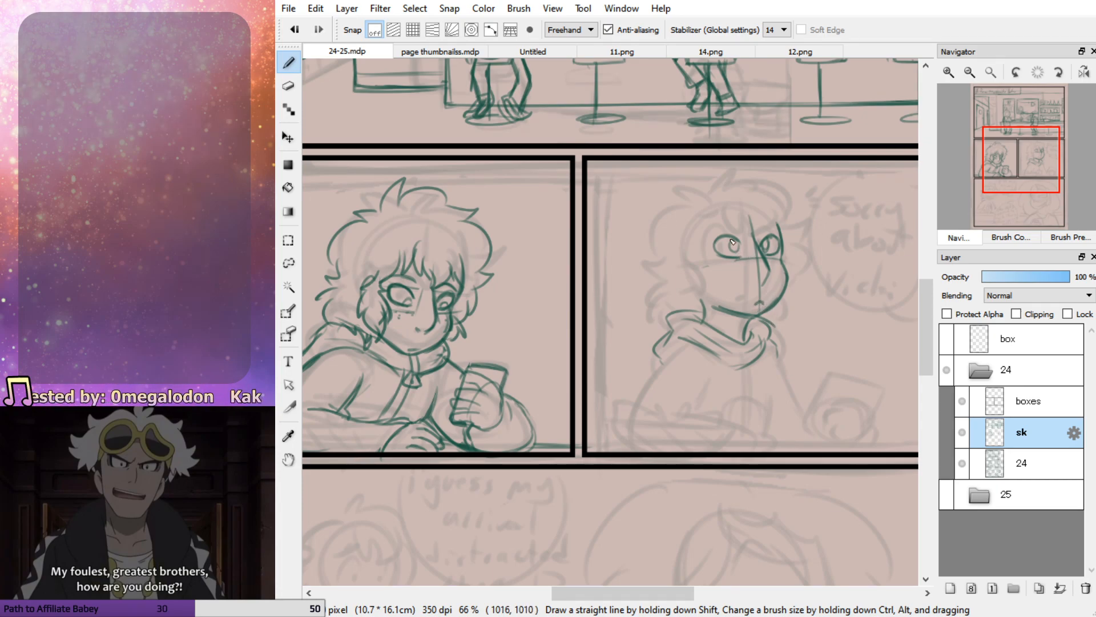
Sketch the right panel character's parted bangs, ear with side locks, and tousled hair outline around the head
left_click(652, 244)
mouse_move(660, 230)
left_mouse_down()
mouse_move(638, 260)
mouse_move(688, 254)
mouse_move(737, 219)
mouse_move(777, 211)
left_mouse_up()
key("ctrl+z")
key("ctrl+z")
key("ctrl+z")
mouse_move(759, 203)
left_mouse_down()
mouse_move(770, 216)
mouse_move(756, 240)
left_mouse_up()
mouse_move(757, 216)
left_mouse_down()
mouse_move(753, 244)
mouse_move(716, 210)
left_mouse_up()
mouse_move(717, 210)
left_mouse_down()
mouse_move(699, 253)
mouse_move(711, 266)
mouse_move(687, 249)
mouse_move(686, 289)
mouse_move(697, 323)
left_mouse_up()
mouse_move(703, 253)
left_mouse_down()
mouse_move(719, 264)
mouse_move(710, 296)
mouse_move(683, 249)
left_mouse_up()
mouse_move(678, 264)
left_mouse_down()
mouse_move(714, 170)
mouse_move(774, 192)
mouse_move(810, 237)
mouse_move(799, 268)
left_mouse_up()
mouse_move(704, 197)
left_mouse_down()
mouse_move(653, 252)
mouse_move(660, 261)
mouse_move(643, 297)
mouse_move(678, 322)
left_mouse_up()
mouse_move(802, 283)
left_mouse_down()
mouse_move(793, 280)
mouse_move(776, 321)
left_mouse_up()
mouse_move(682, 261)
left_mouse_down()
mouse_move(706, 304)
mouse_move(735, 299)
mouse_move(701, 280)
left_mouse_up()
key("ctrl+z")
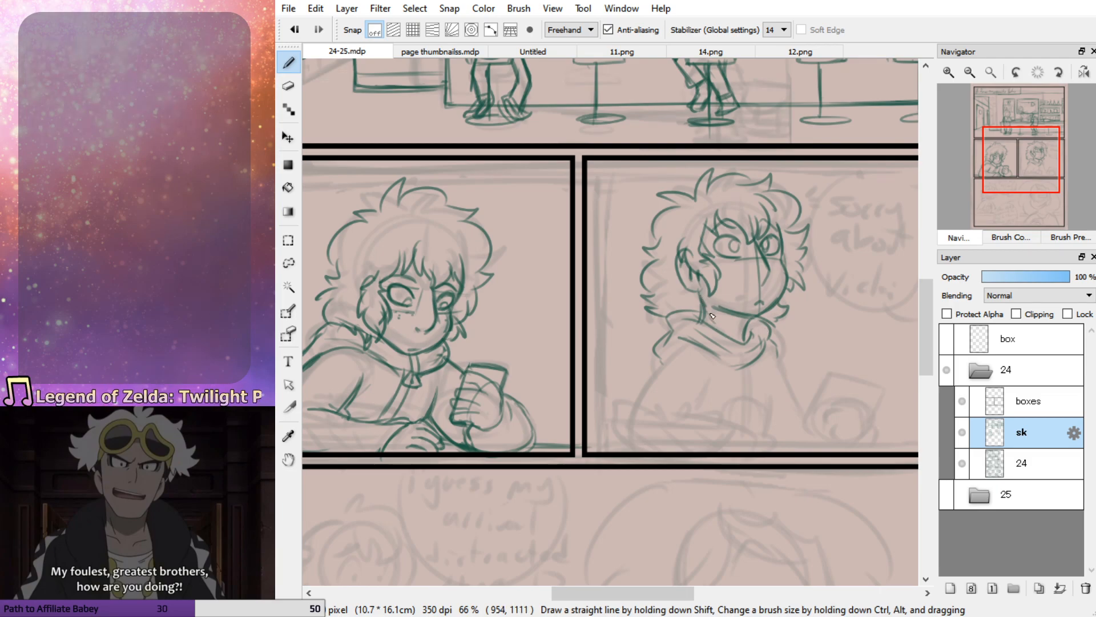
Add the neck line, mouth and cheek freckles, and draw short surprise marks beside the hair
left_click_drag(706, 317, 702, 291)
mouse_move(753, 320)
left_mouse_down()
mouse_move(746, 342)
mouse_move(741, 317)
mouse_move(720, 309)
left_mouse_up()
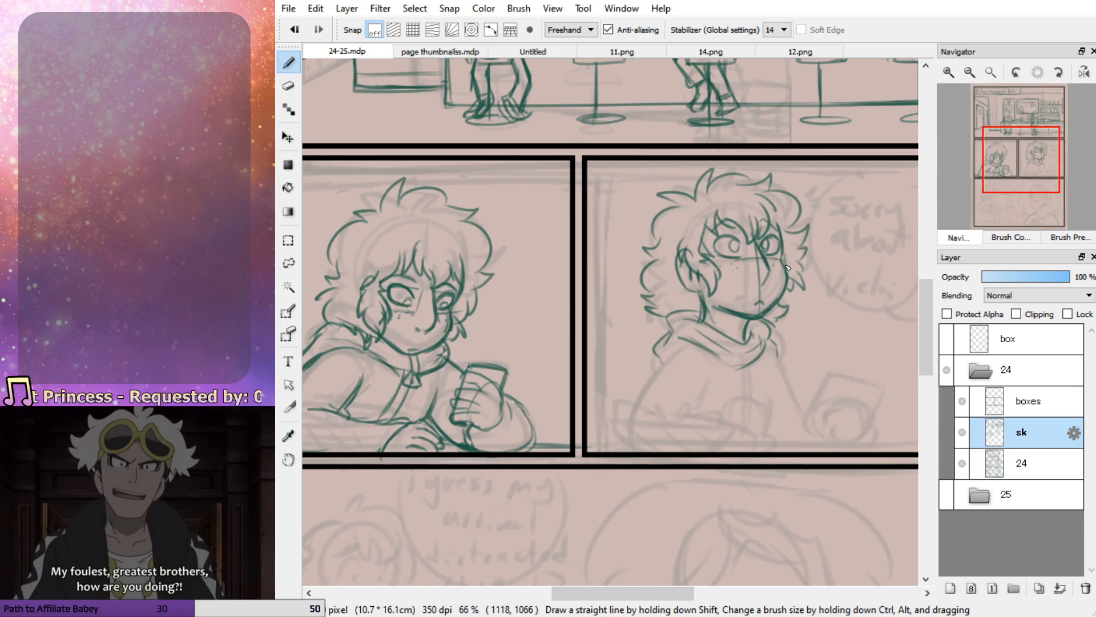
left_click_drag(823, 193, 817, 202)
mouse_move(827, 201)
left_mouse_down()
mouse_move(820, 209)
mouse_move(795, 187)
left_mouse_up()
key("ctrl+z")
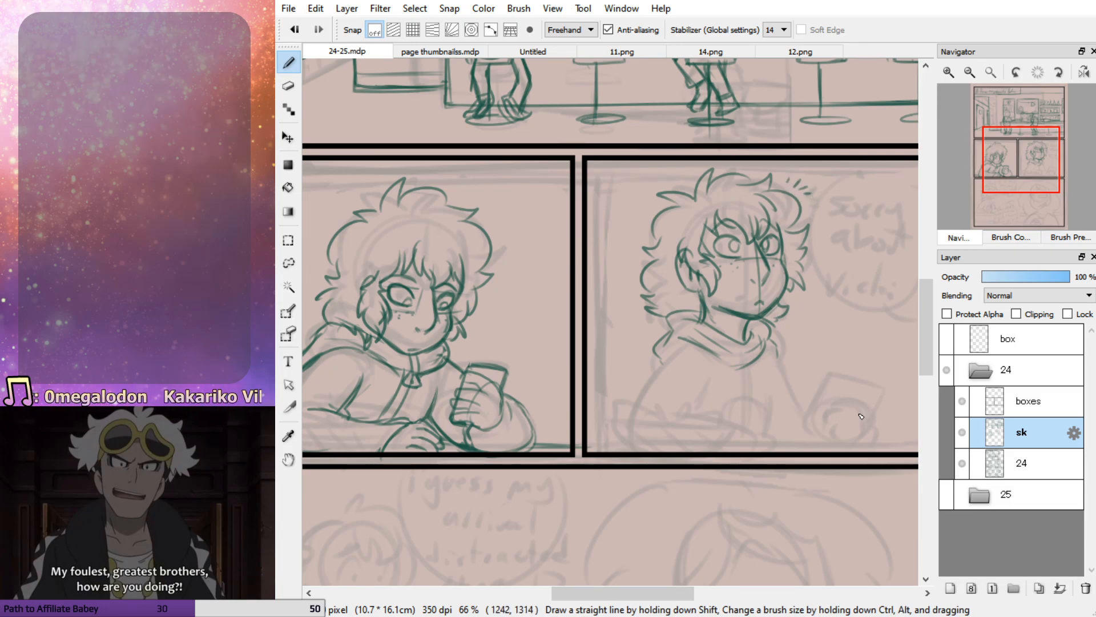
Outline the tilted phone standing on the table in the right panel
mouse_move(861, 440)
left_mouse_down()
mouse_move(825, 379)
mouse_move(803, 442)
left_mouse_up()
left_click_drag(835, 387, 870, 401)
left_click_drag(1011, 173, 1019, 173)
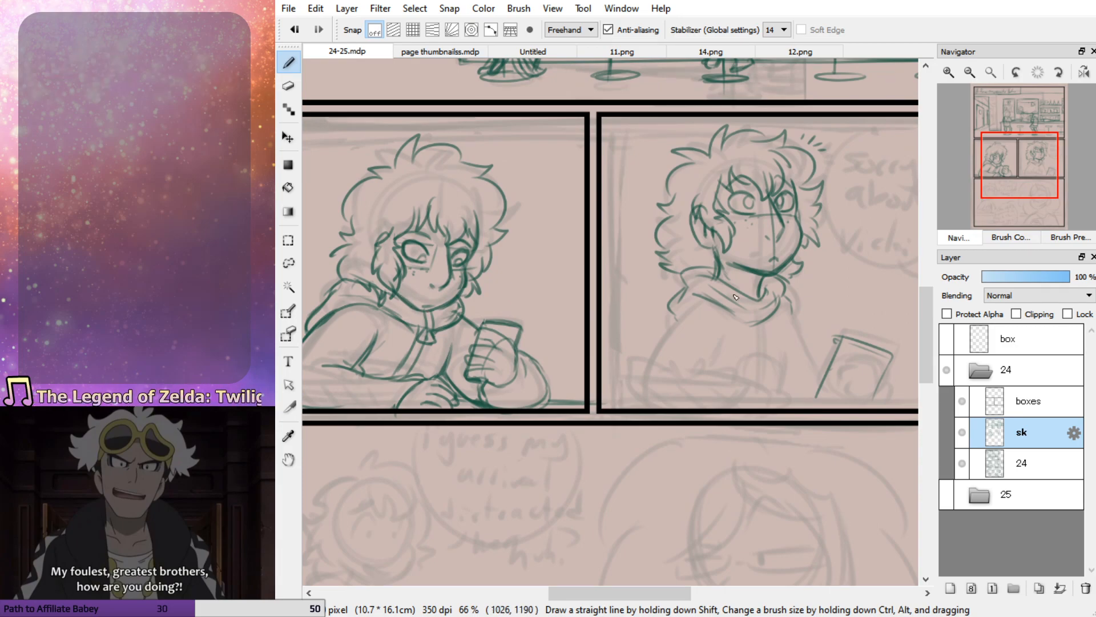
Redraw the right panel's hood folds with a zipper pull at the collar, and erase the left panel's zipper pull
key("e")
mouse_move(734, 286)
left_mouse_down()
mouse_move(780, 303)
mouse_move(686, 269)
mouse_move(679, 330)
left_mouse_up()
key("b")
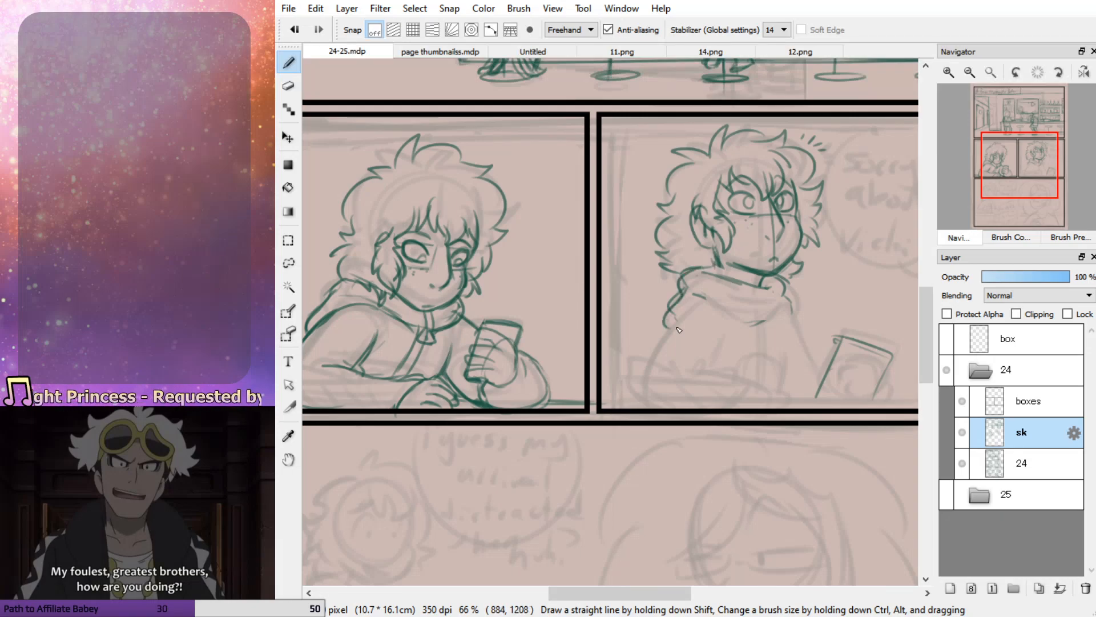
mouse_move(692, 291)
left_mouse_down()
mouse_move(789, 313)
mouse_move(759, 305)
mouse_move(769, 308)
mouse_move(761, 327)
mouse_move(773, 310)
mouse_move(756, 304)
mouse_move(763, 291)
left_mouse_up()
key("ctrl+z")
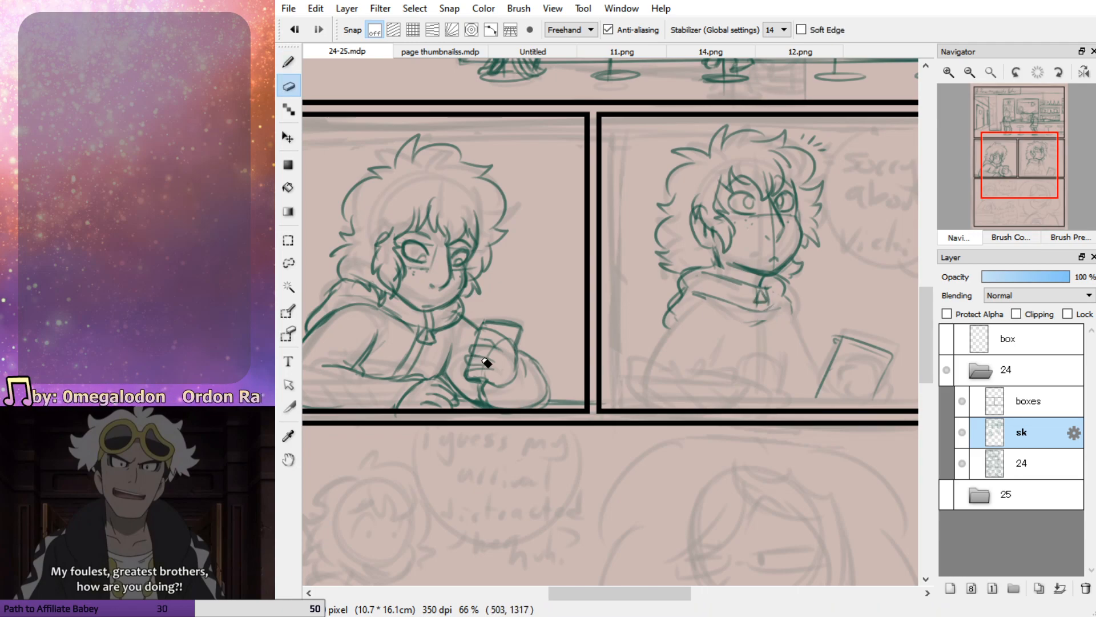
mouse_move(424, 313)
left_mouse_down()
mouse_move(410, 325)
mouse_move(425, 330)
mouse_move(407, 360)
mouse_move(423, 350)
left_mouse_up()
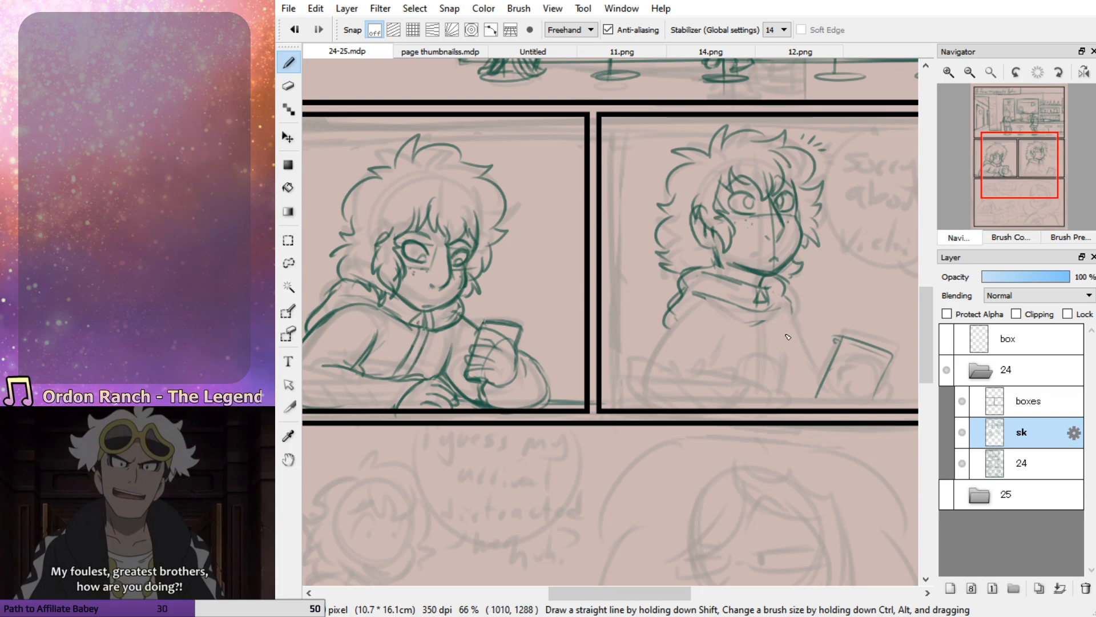
mouse_move(765, 287)
left_mouse_down()
mouse_move(756, 303)
mouse_move(780, 307)
mouse_move(786, 292)
left_mouse_up()
mouse_move(701, 279)
left_mouse_down()
mouse_move(722, 290)
mouse_move(684, 291)
mouse_move(668, 325)
left_mouse_up()
Sketch the right panel character's near arm bent on the table, ending in a resting hand
key("e")
key("b")
mouse_move(721, 261)
left_mouse_down()
mouse_move(694, 270)
mouse_move(683, 327)
mouse_move(647, 398)
left_mouse_up()
mouse_move(723, 327)
left_mouse_down()
mouse_move(711, 366)
mouse_move(761, 381)
mouse_move(756, 407)
mouse_move(787, 391)
mouse_move(791, 401)
mouse_move(774, 406)
mouse_move(780, 383)
mouse_move(796, 409)
left_mouse_up()
key("ctrl+z")
key("ctrl+z")
key("ctrl+z")
left_click_drag(768, 401, 797, 408)
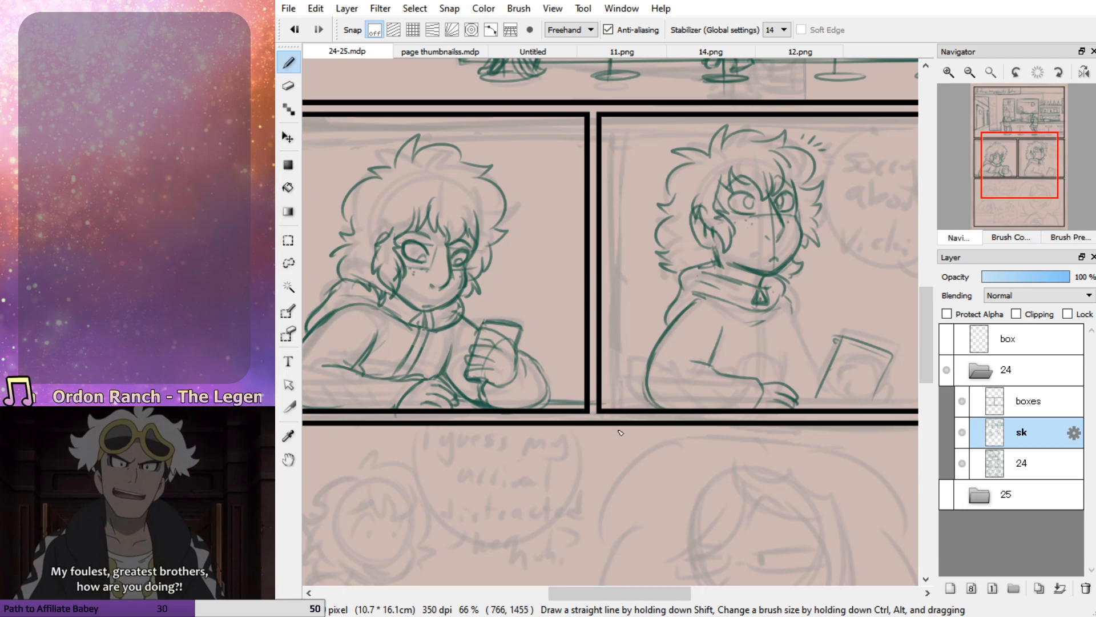
Erase the right panel arm's outer contour, redraw it as a straighter slope, and add the inner elbow fold
key("e")
mouse_move(688, 279)
left_mouse_down()
mouse_move(714, 343)
mouse_move(680, 314)
mouse_move(710, 367)
mouse_move(706, 354)
left_mouse_up()
key("b")
mouse_move(704, 294)
left_mouse_down()
mouse_move(665, 316)
mouse_move(631, 391)
left_mouse_up()
left_click_drag(656, 340, 622, 408)
left_click_drag(725, 325, 697, 370)
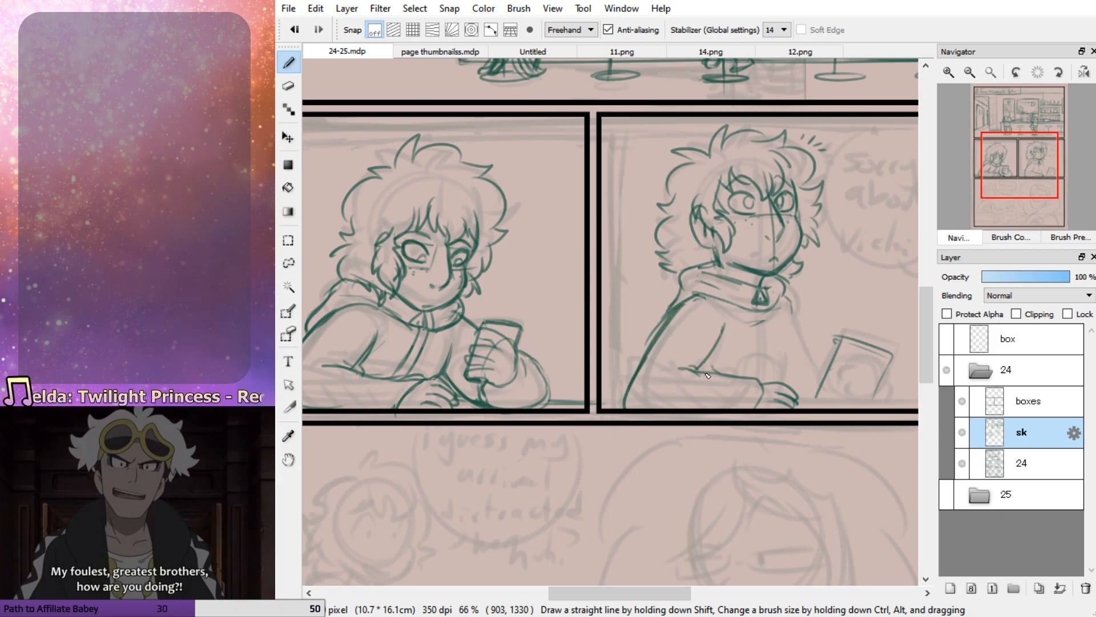
Draw the torso's front line down to the resting hand and the table edge running under the phone
key("e")
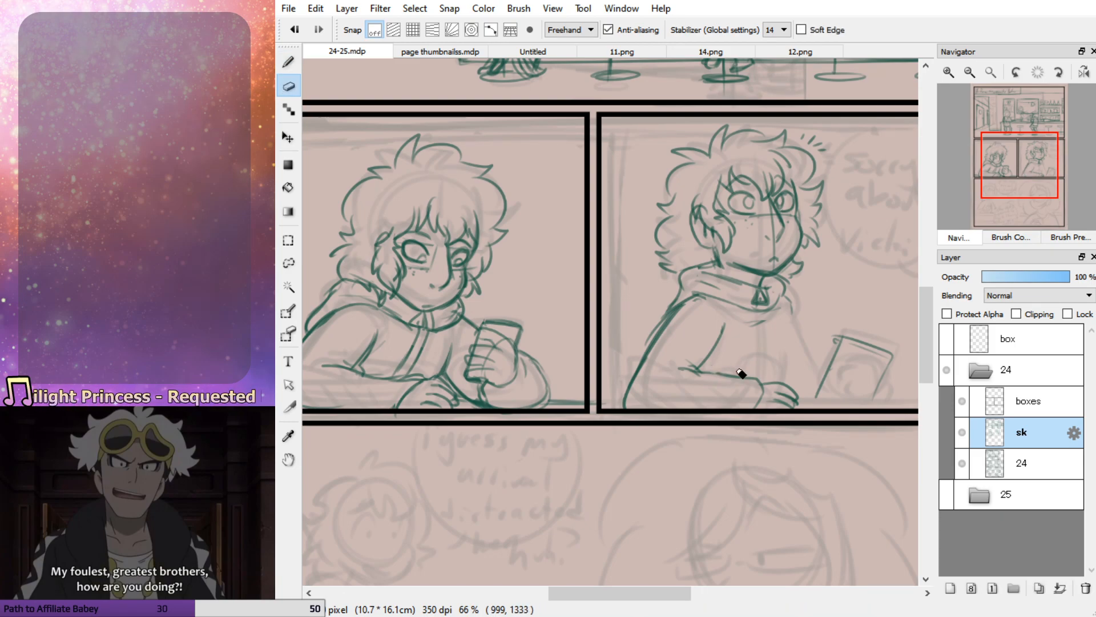
key("b")
left_click_drag(781, 337, 779, 383)
key("ctrl+z")
key("ctrl+z")
mouse_move(788, 335)
left_mouse_down()
mouse_move(797, 401)
mouse_move(924, 402)
left_mouse_up()
Redraw the right panel arm's outer contour as a rounder curve, and extend the table edge behind the elbow
mouse_move(625, 395)
left_mouse_down()
mouse_move(637, 404)
mouse_move(626, 408)
left_mouse_up()
key("ctrl+z")
key("ctrl+z")
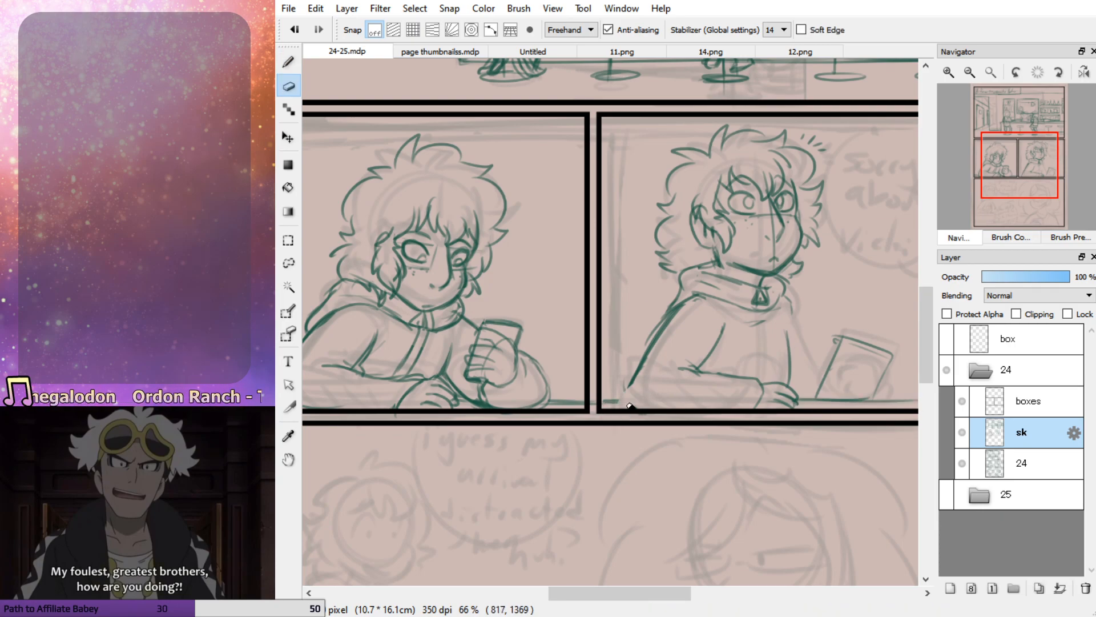
left_click_drag(665, 330, 639, 407)
left_click_drag(683, 297, 666, 327)
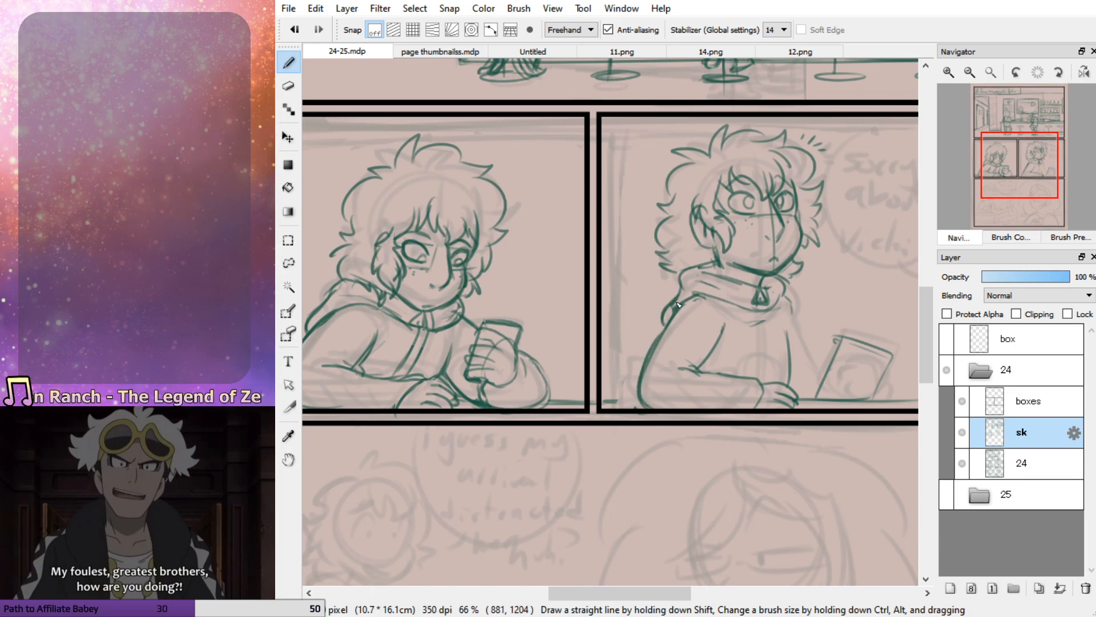
left_click_drag(602, 400, 639, 401)
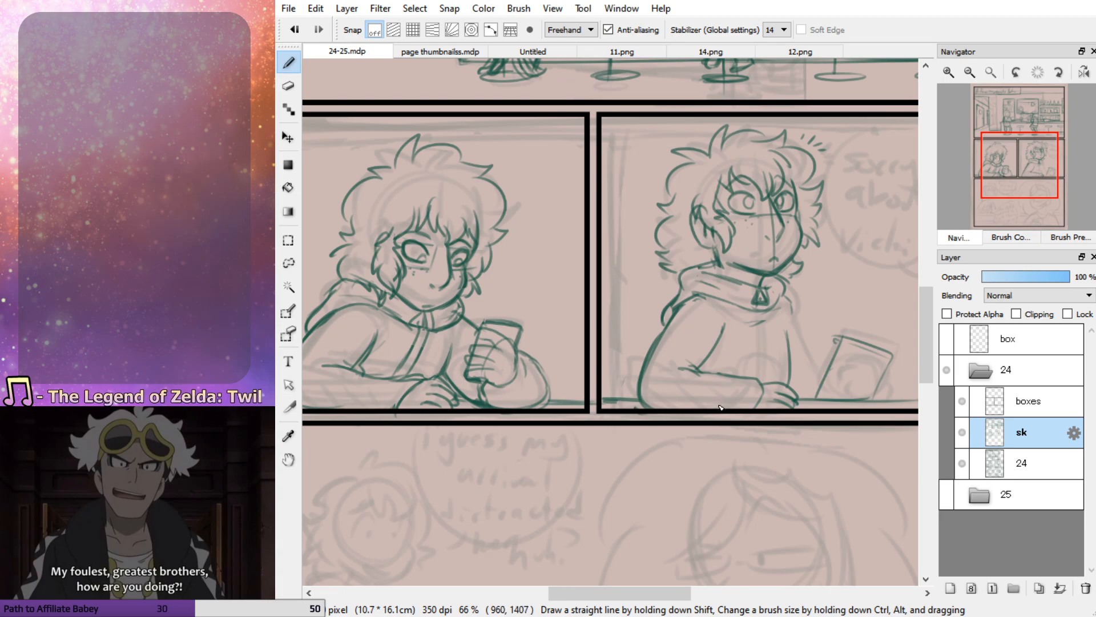
Start the right panel character's far hand around the phone, redoing its first contours and erasing the overlapping lines
mouse_move(916, 358)
left_mouse_down()
mouse_move(785, 340)
mouse_move(759, 391)
mouse_move(769, 375)
mouse_move(721, 334)
mouse_move(728, 344)
left_mouse_up()
mouse_move(740, 351)
left_mouse_down()
mouse_move(722, 342)
mouse_move(728, 355)
mouse_move(737, 333)
mouse_move(708, 349)
mouse_move(726, 367)
mouse_move(710, 378)
mouse_move(725, 377)
left_mouse_up()
key("ctrl+z")
key("ctrl+z")
mouse_move(715, 319)
left_mouse_down()
mouse_move(696, 374)
mouse_move(719, 387)
mouse_move(698, 373)
mouse_move(700, 357)
mouse_move(720, 319)
mouse_move(750, 323)
mouse_move(730, 320)
mouse_move(761, 342)
mouse_move(737, 387)
left_mouse_up()
left_click_drag(763, 352, 737, 391)
Draw the fingers wrapped across the phone and the back of the hand, and rework the phone's outline
key("ctrl+z")
left_click_drag(763, 354, 740, 386)
key("e")
left_click_drag(758, 347, 745, 384)
key("b")
mouse_move(737, 341)
left_mouse_down()
mouse_move(757, 356)
mouse_move(720, 327)
mouse_move(736, 351)
mouse_move(705, 366)
left_mouse_up()
mouse_move(705, 360)
left_mouse_down()
mouse_move(727, 368)
mouse_move(716, 382)
mouse_move(759, 359)
mouse_move(745, 383)
mouse_move(775, 374)
mouse_move(769, 396)
left_mouse_up()
mouse_move(765, 329)
left_mouse_down()
mouse_move(756, 354)
mouse_move(714, 314)
mouse_move(698, 382)
left_mouse_up()
mouse_move(708, 385)
left_mouse_down()
mouse_move(720, 383)
mouse_move(714, 326)
mouse_move(693, 379)
left_mouse_up()
key("e")
key("b")
left_click_drag(715, 314, 696, 371)
key("ctrl+z")
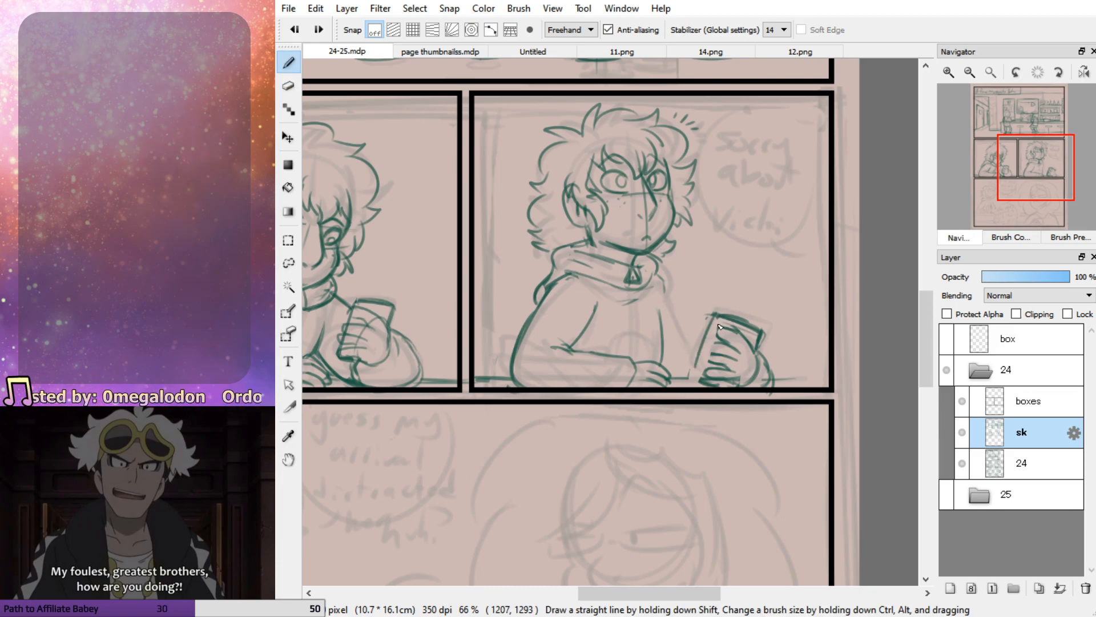
Redraw the phone's side edge running down past the fingers, and erase the stray lines around its upper outline
mouse_move(718, 318)
left_mouse_down()
mouse_move(705, 362)
mouse_move(716, 370)
mouse_move(701, 375)
left_mouse_up()
left_click_drag(713, 338, 700, 385)
key("e")
mouse_move(706, 317)
left_mouse_down()
mouse_move(726, 305)
mouse_move(798, 336)
mouse_move(755, 356)
left_mouse_up()
key("b")
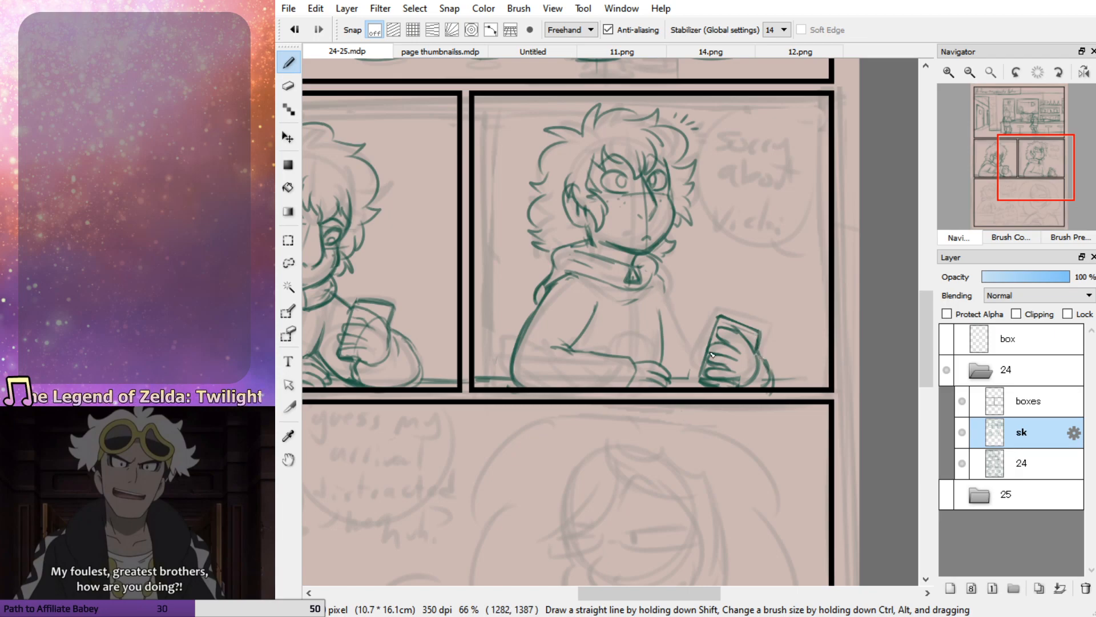
Draw the far arm from the shoulder down to the phone hand, and the zipper lines down the jacket's front
mouse_move(661, 282)
left_mouse_down()
mouse_move(704, 346)
mouse_move(700, 385)
left_mouse_up()
mouse_move(708, 344)
left_mouse_down()
mouse_move(661, 277)
mouse_move(677, 313)
left_mouse_up()
left_click_drag(630, 285, 641, 362)
left_click_drag(634, 319, 644, 364)
left_click_drag(639, 291, 643, 358)
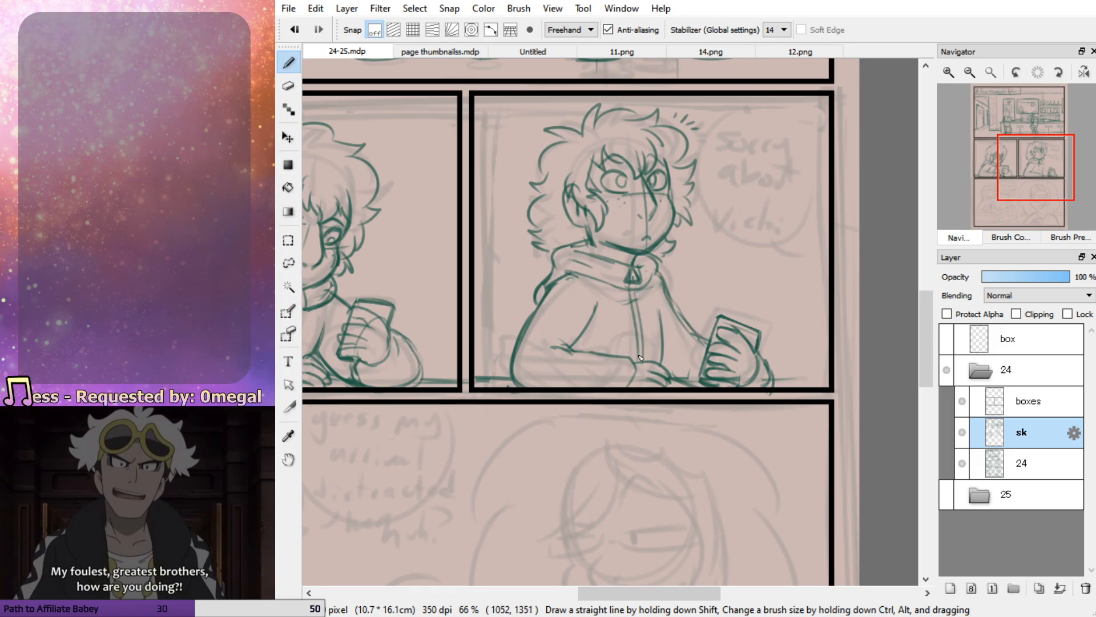
Sketch a round emblem with inner details on the jacket's chest in both the right and left middle-row panels
left_click_drag(651, 313, 627, 351)
left_click_drag(621, 314, 661, 343)
mouse_move(650, 315)
left_mouse_down()
mouse_move(619, 327)
mouse_move(628, 357)
mouse_move(653, 365)
mouse_move(626, 352)
left_mouse_up()
left_click_drag(636, 334, 649, 348)
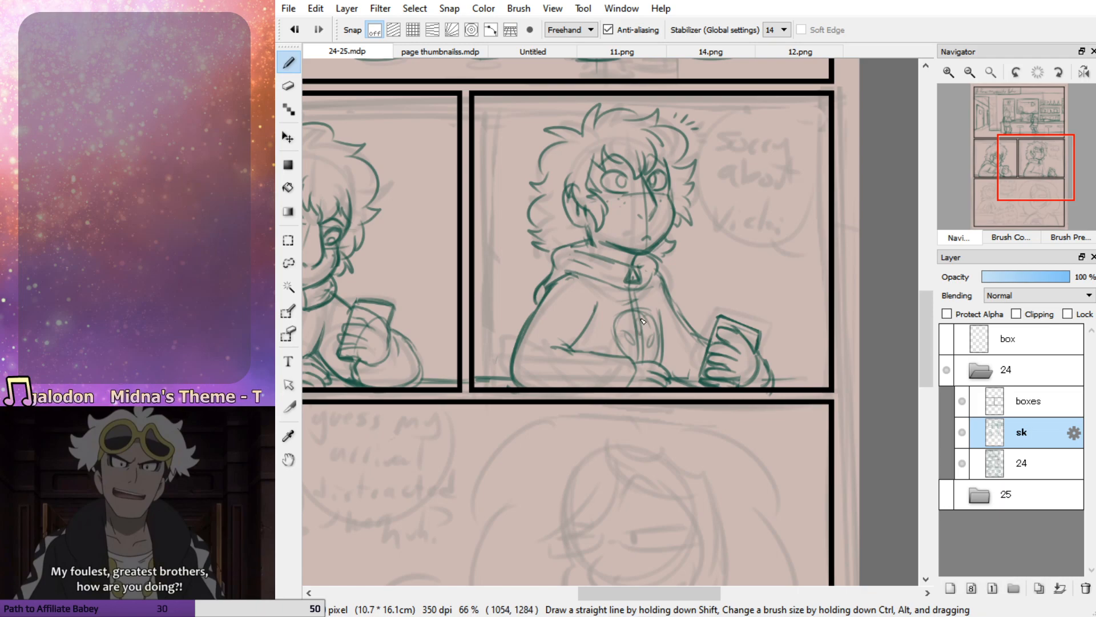
left_click_drag(1016, 179, 989, 177)
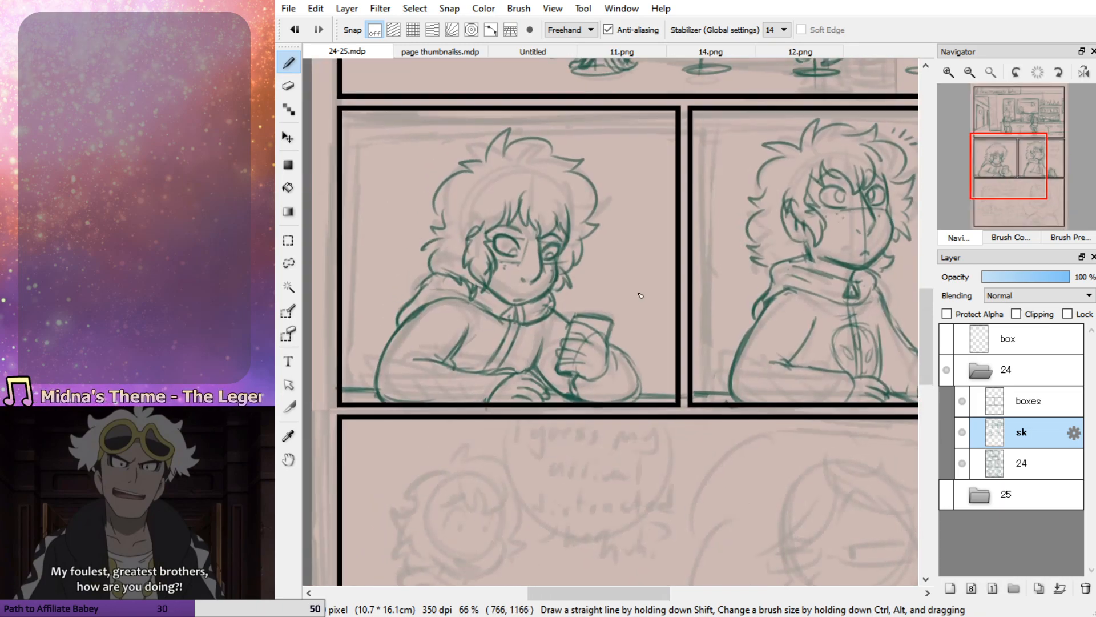
mouse_move(491, 346)
left_mouse_down()
mouse_move(520, 365)
mouse_move(489, 347)
mouse_move(505, 354)
left_mouse_up()
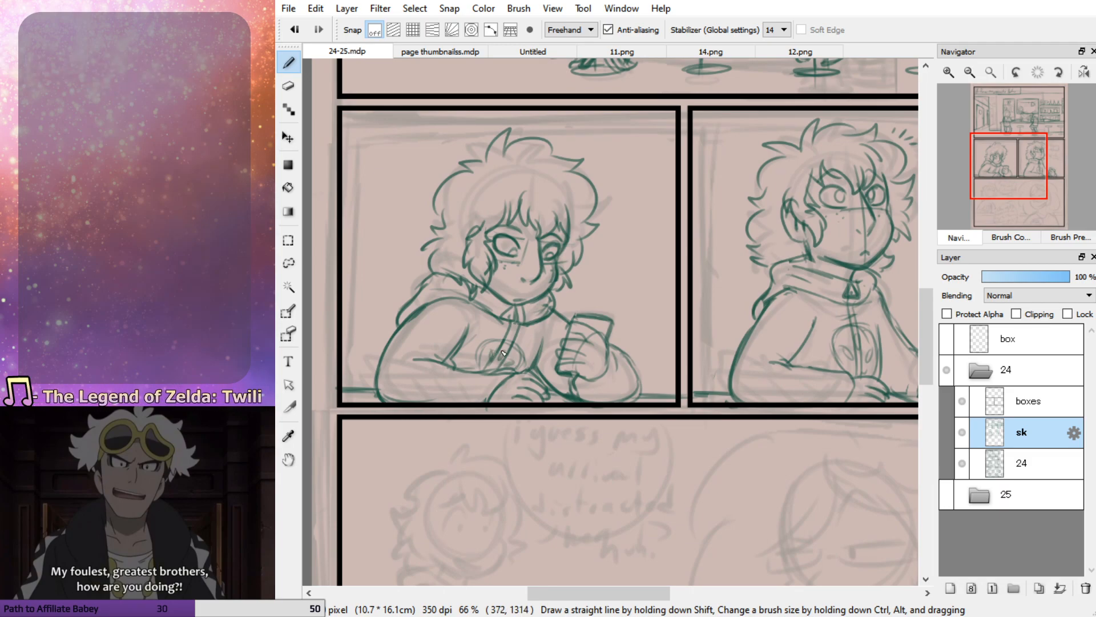
Sketch the large face's contour in the bottom panel, from the forehead past the cheek to the chin and jaw
mouse_move(1025, 182)
left_mouse_down()
mouse_move(1025, 161)
mouse_move(1038, 161)
mouse_move(1021, 171)
left_mouse_up()
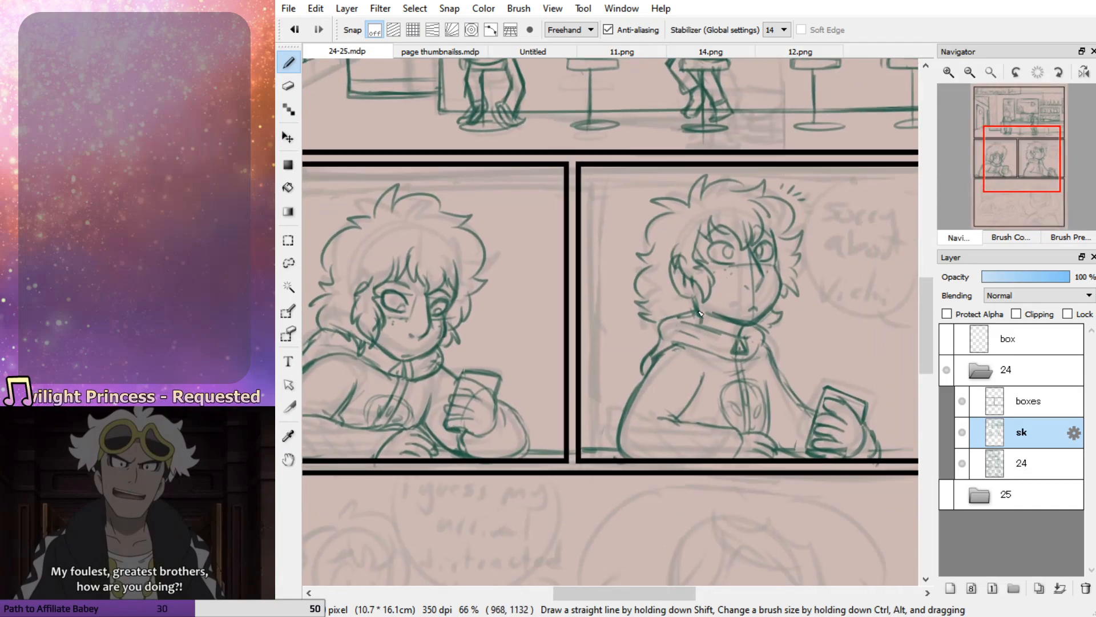
left_click_drag(1037, 172, 1009, 158)
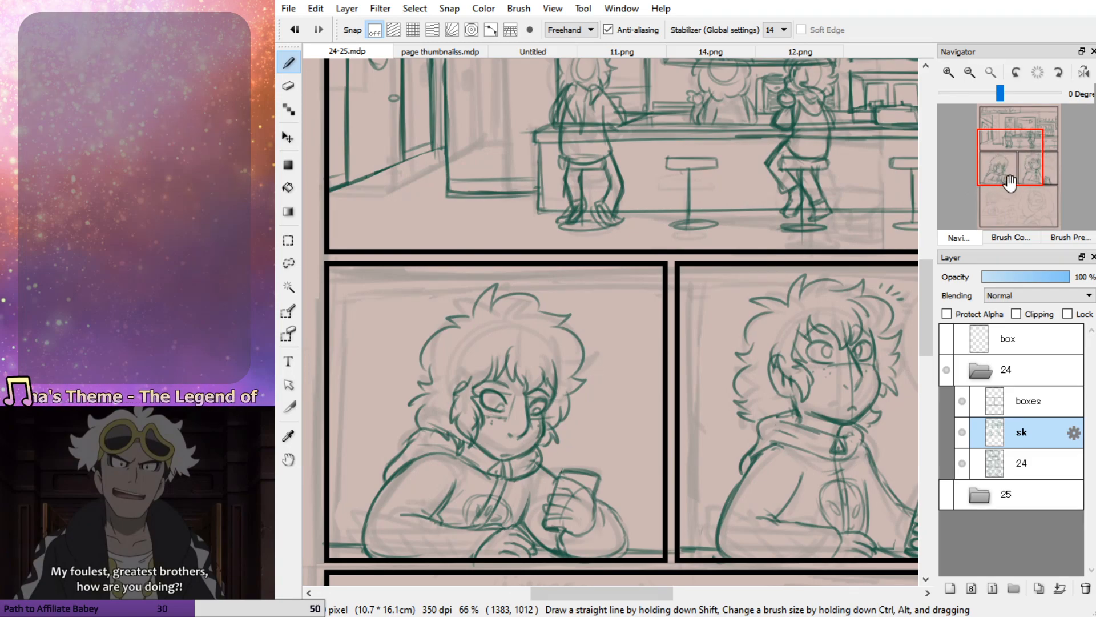
left_click_drag(1020, 178, 1035, 182)
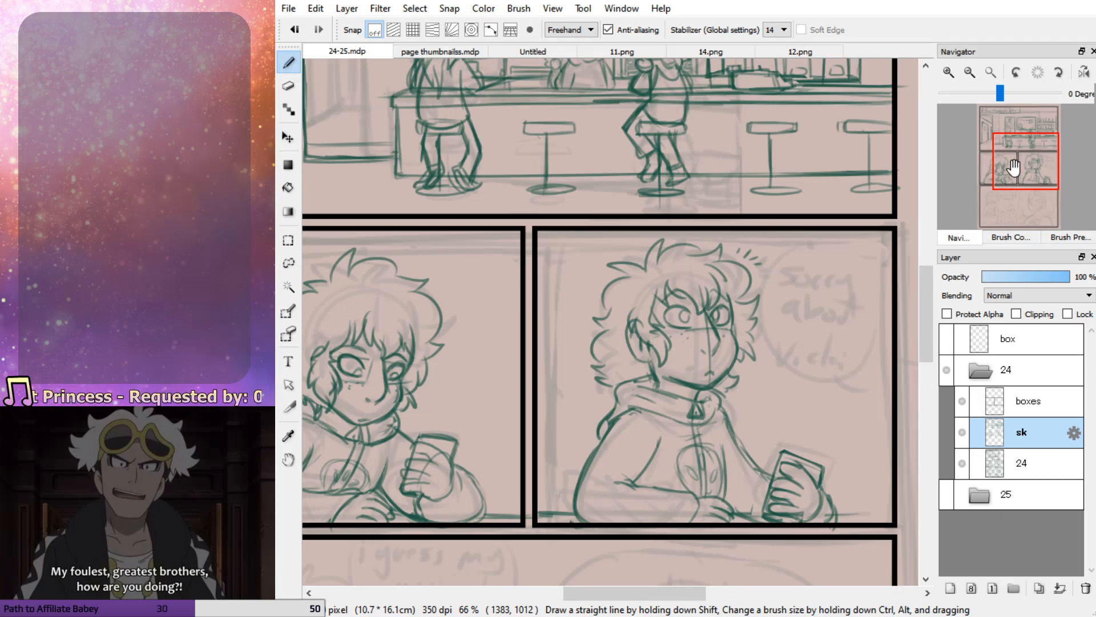
left_click_drag(1014, 167, 1022, 205)
left_click_drag(671, 241, 673, 300)
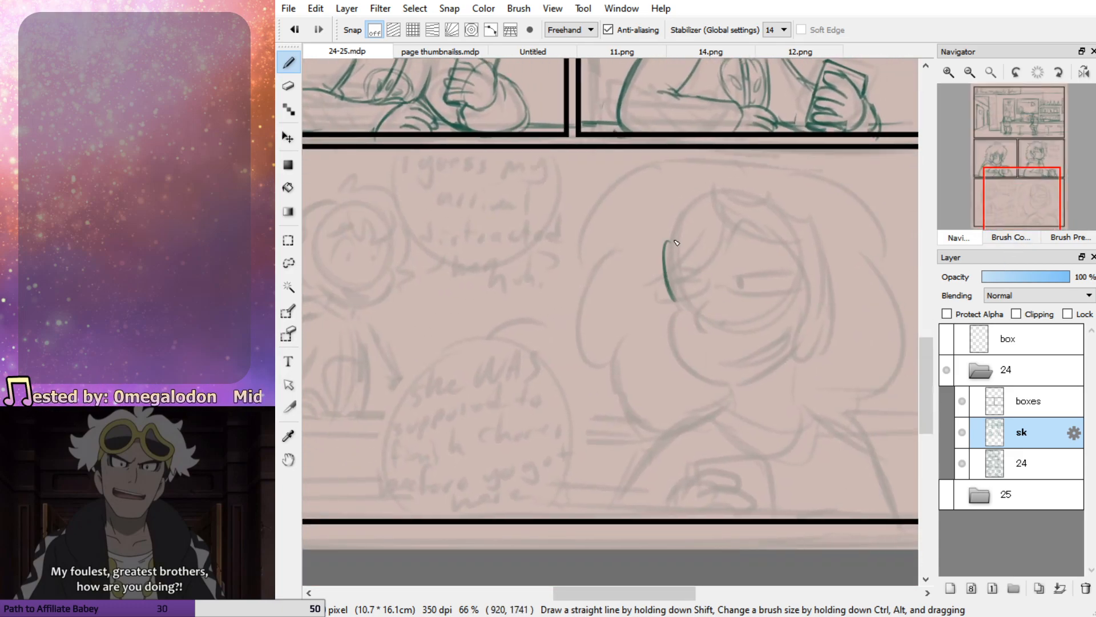
mouse_move(666, 255)
left_mouse_down()
mouse_move(674, 343)
mouse_move(693, 377)
mouse_move(730, 391)
mouse_move(794, 356)
left_mouse_up()
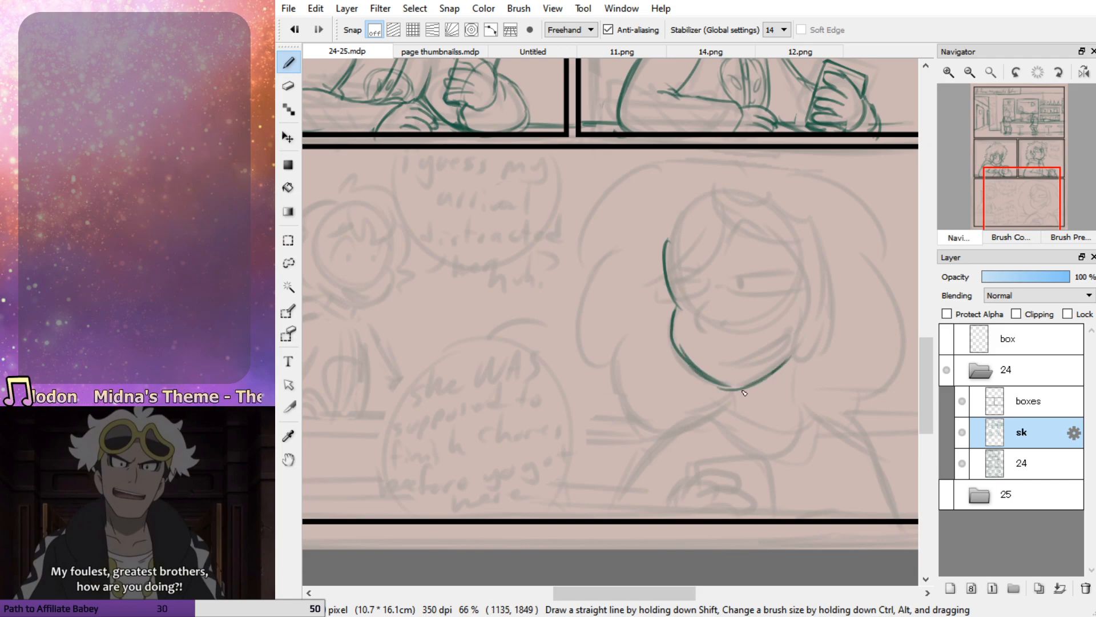
left_click_drag(711, 385, 774, 371)
left_click_drag(670, 328, 692, 368)
mouse_move(680, 309)
left_mouse_down()
mouse_move(671, 328)
mouse_move(733, 390)
left_mouse_up()
Redraw the bottom panel face's cheek and chin as one smoother curve, and extend the forehead line upward
key("e")
key("p")
left_click_drag(668, 326, 711, 393)
key("ctrl+z")
left_click_drag(671, 336, 739, 392)
left_click_drag(668, 287, 680, 310)
left_click_drag(678, 225, 668, 287)
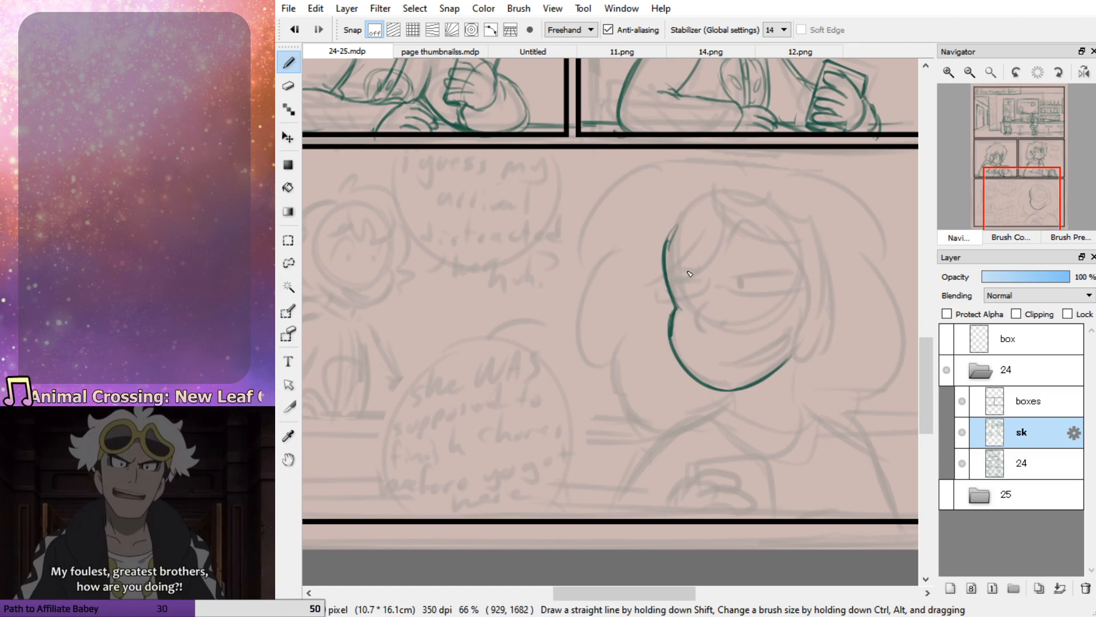
Add a curved vertical centre line and horizontal eye guidelines across the bottom panel's face
mouse_move(740, 284)
left_mouse_down()
mouse_move(705, 323)
mouse_move(765, 342)
left_mouse_up()
key("ctrl+z")
mouse_move(502, 295)
left_mouse_down()
mouse_move(451, 289)
mouse_move(365, 331)
mouse_move(434, 371)
mouse_move(410, 293)
mouse_move(513, 354)
mouse_move(457, 394)
mouse_move(491, 422)
left_mouse_up()
key("ctrl+z")
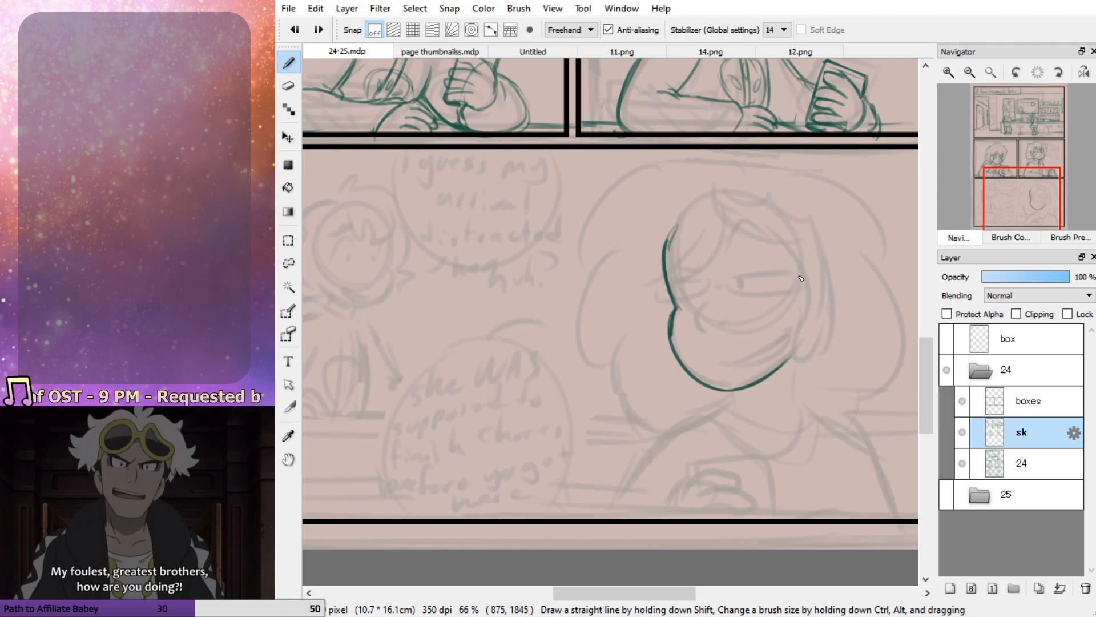
left_click_drag(706, 211, 735, 406)
mouse_move(808, 303)
left_mouse_down()
mouse_move(654, 313)
mouse_move(771, 292)
mouse_move(708, 264)
mouse_move(670, 280)
left_mouse_up()
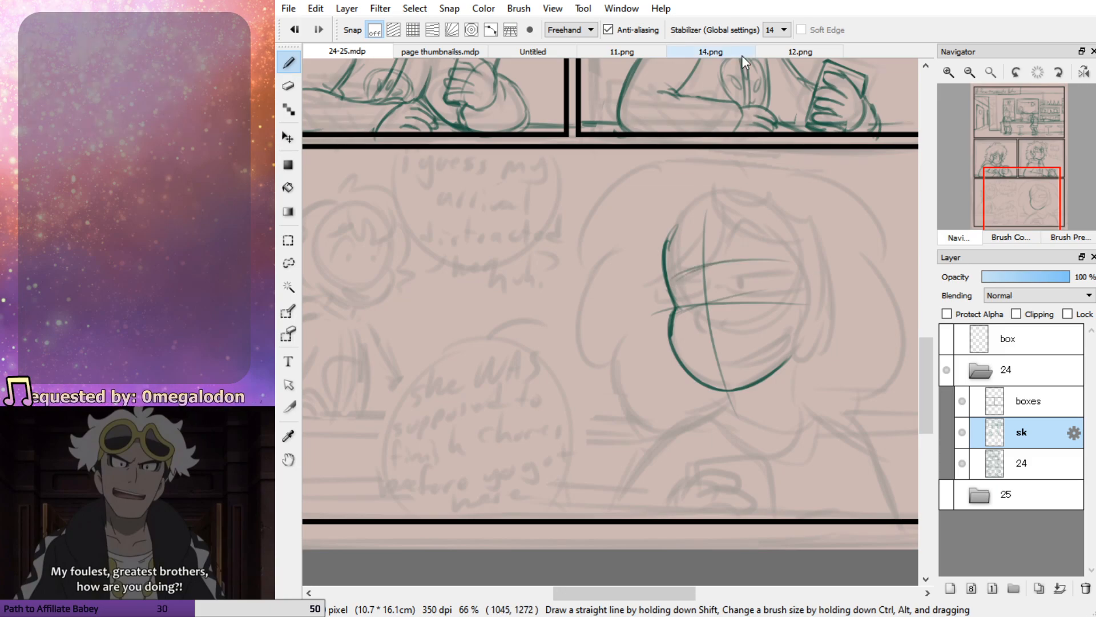
Check the woman's face in 11.png as reference, and sketch the eyes, nose and smiling mouth on the bottom panel's face
left_click(662, 51)
left_click(1003, 159)
left_click_drag(1005, 160, 1002, 163)
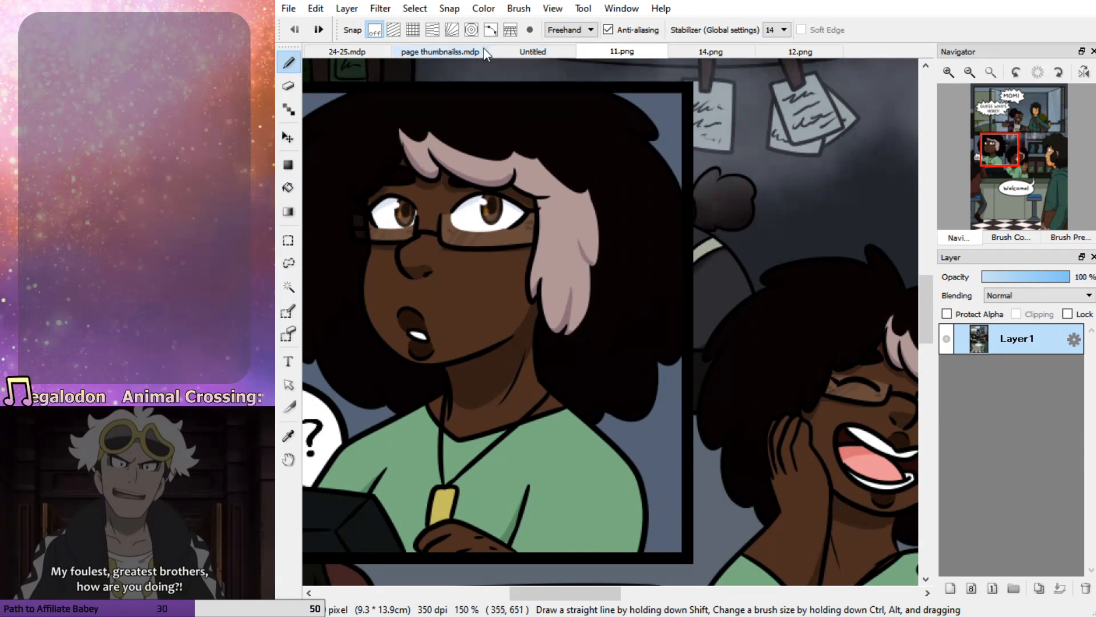
left_click(360, 51)
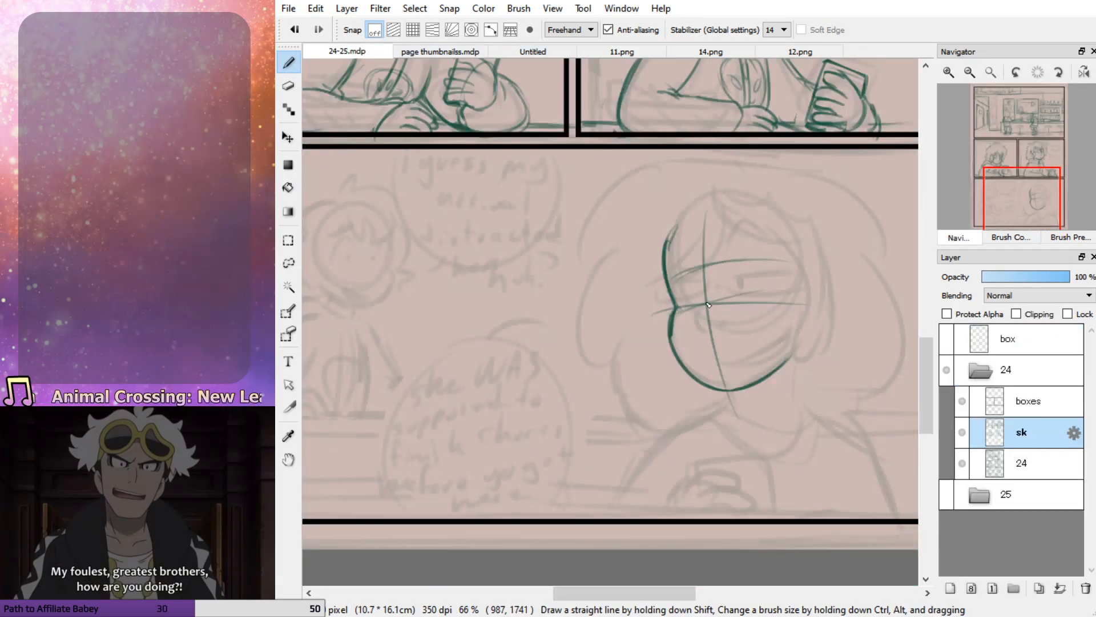
mouse_move(733, 272)
left_mouse_down()
mouse_move(781, 266)
mouse_move(775, 284)
left_mouse_up()
key("ctrl+z")
key("ctrl+z")
mouse_move(679, 278)
left_mouse_down()
mouse_move(673, 286)
mouse_move(698, 278)
mouse_move(687, 308)
left_mouse_up()
key("ctrl+z")
key("ctrl+z")
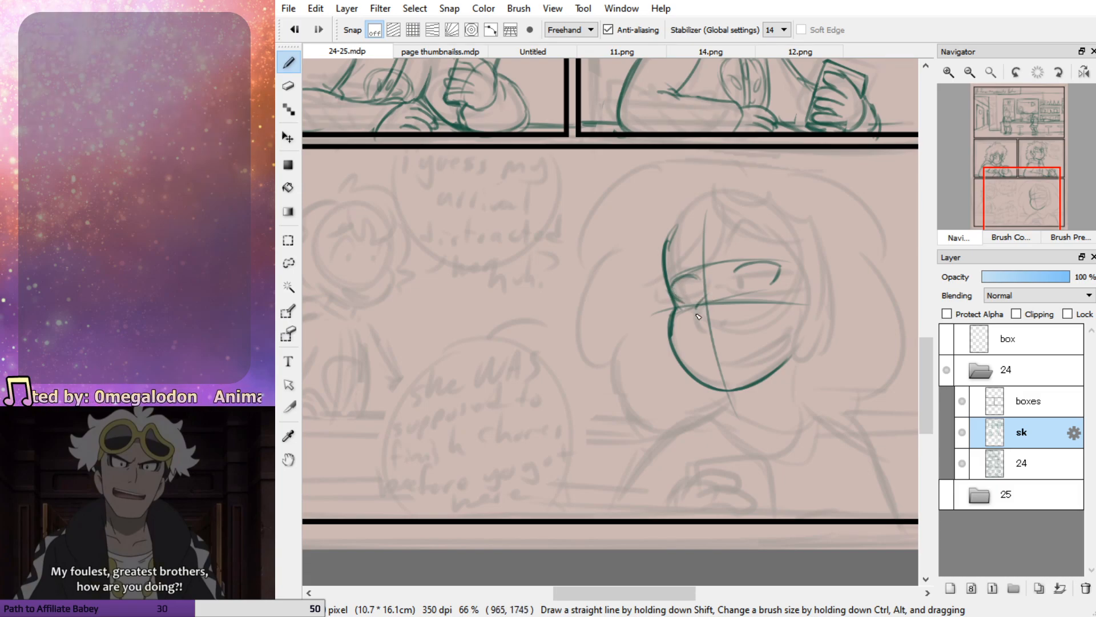
mouse_move(719, 366)
left_mouse_down()
mouse_move(766, 338)
mouse_move(716, 364)
mouse_move(718, 347)
mouse_move(741, 346)
mouse_move(712, 356)
mouse_move(722, 346)
mouse_move(732, 371)
mouse_move(752, 361)
mouse_move(723, 369)
mouse_move(755, 359)
left_mouse_up()
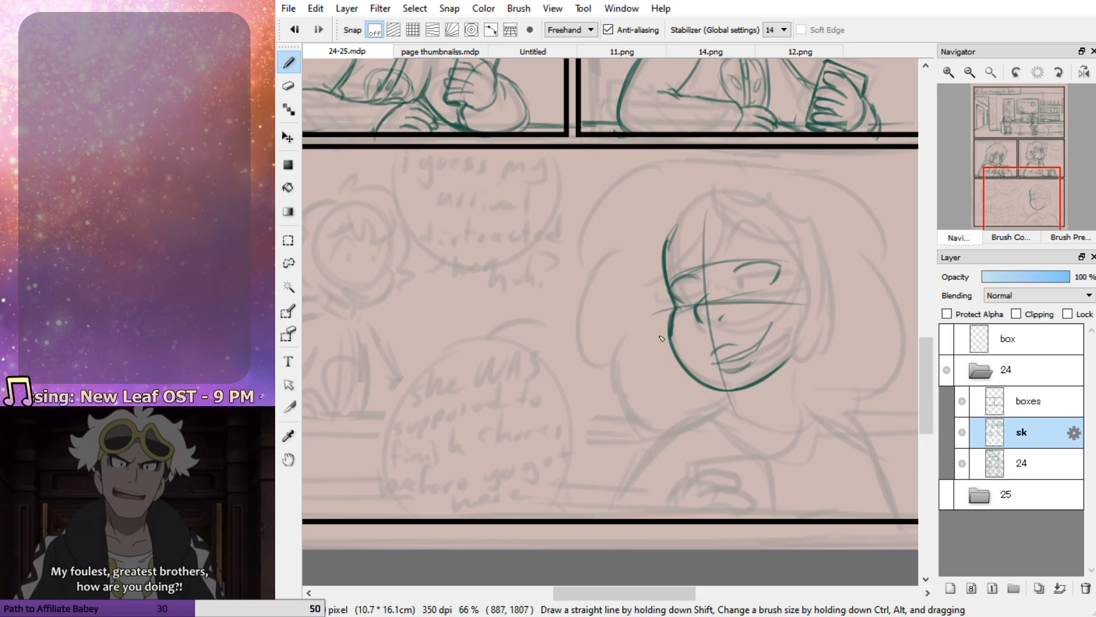
Examine the woman's face in 14.png and 11.png as reference, and return to the 24-25.mdp page
key("e")
left_click(738, 51)
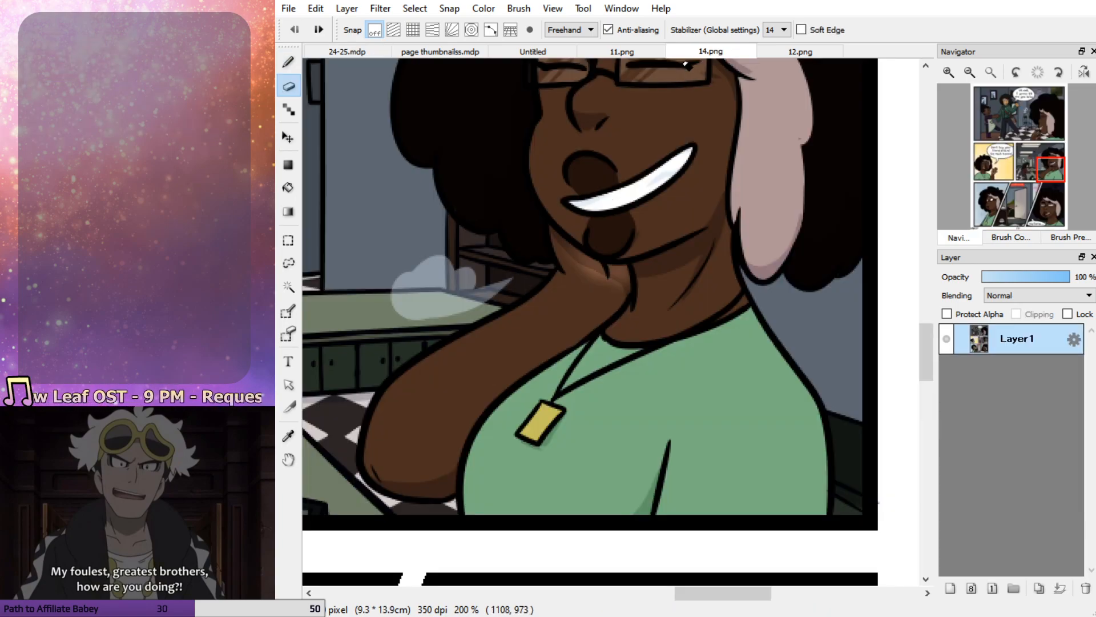
left_click(622, 52)
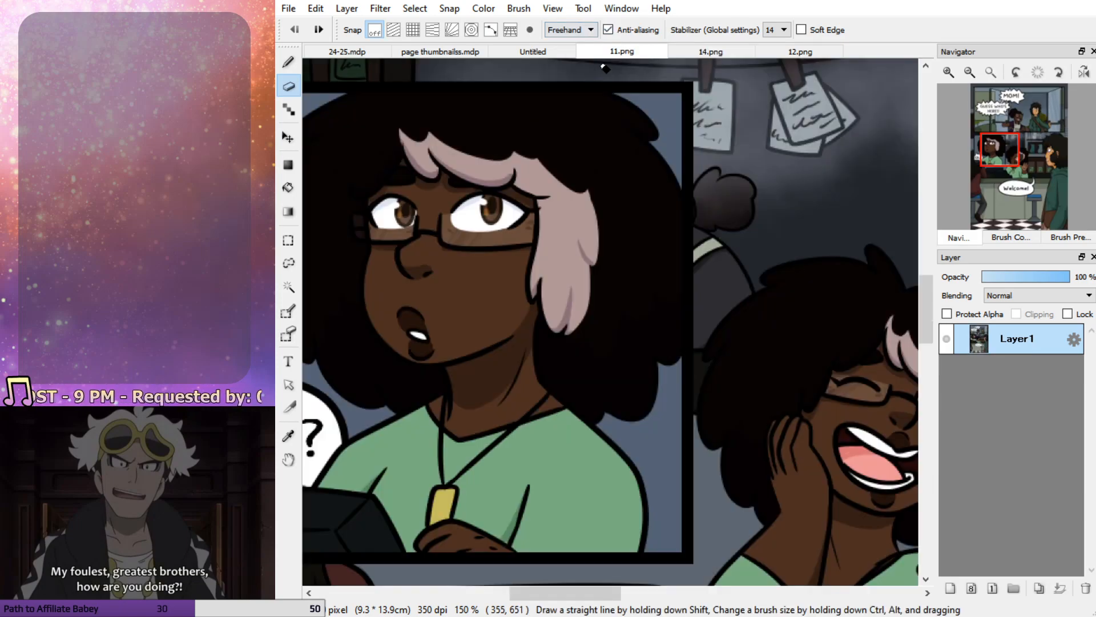
key("b")
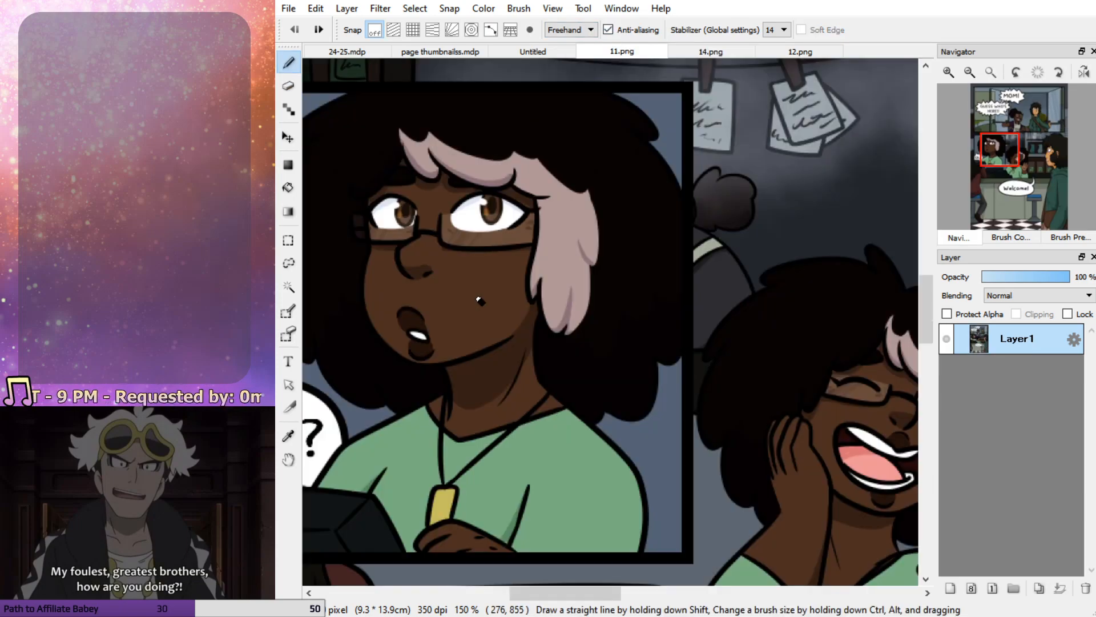
left_click(348, 52)
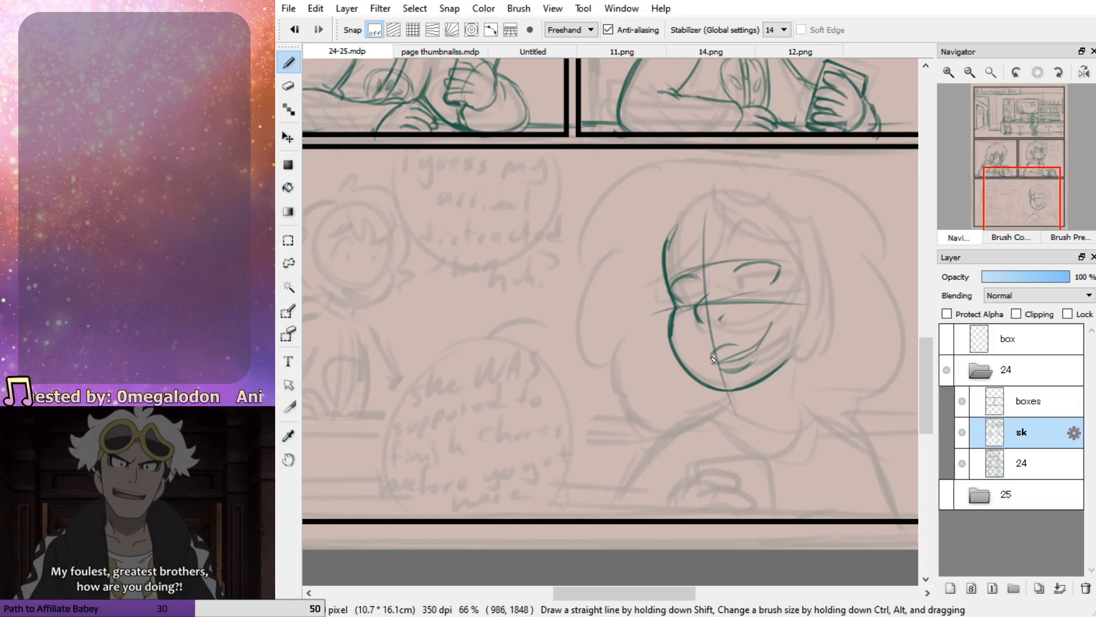
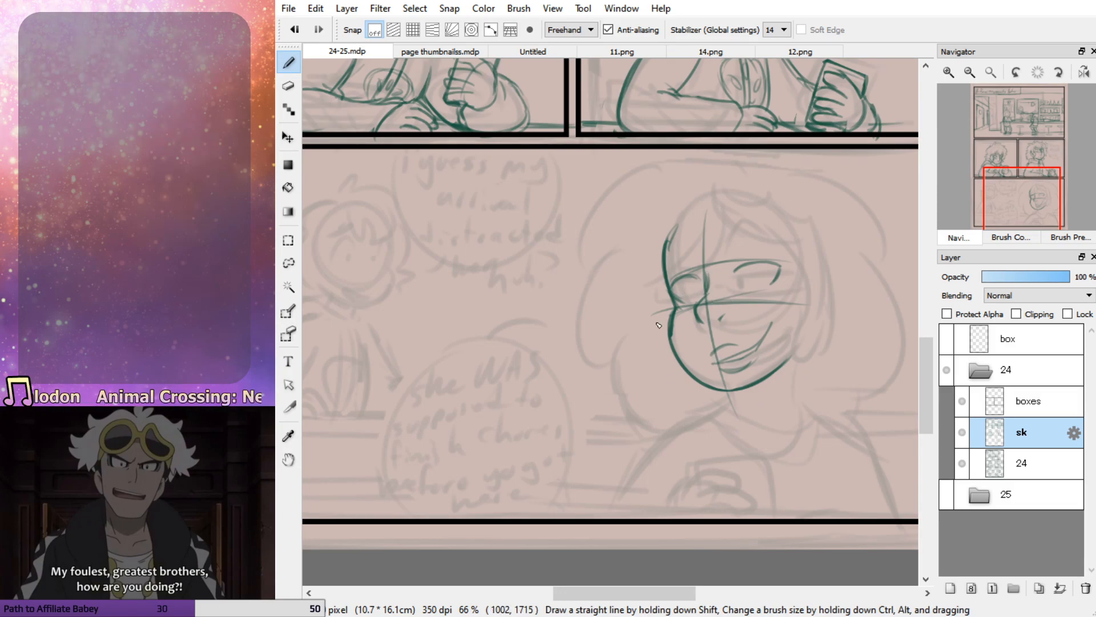
Erase the rounded upper eyelids on the bottom panel's face and redraw both eyes with flatter, narrowed lids
key("e")
left_click_drag(716, 272, 791, 264)
key("p")
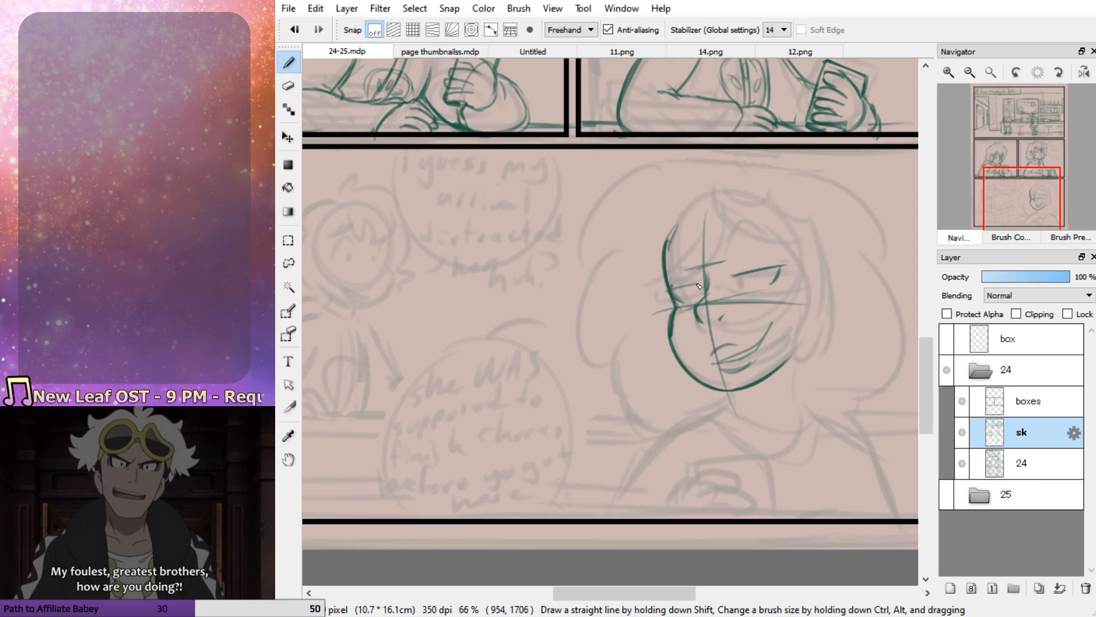
key("ctrl+z")
left_click_drag(667, 292, 772, 271)
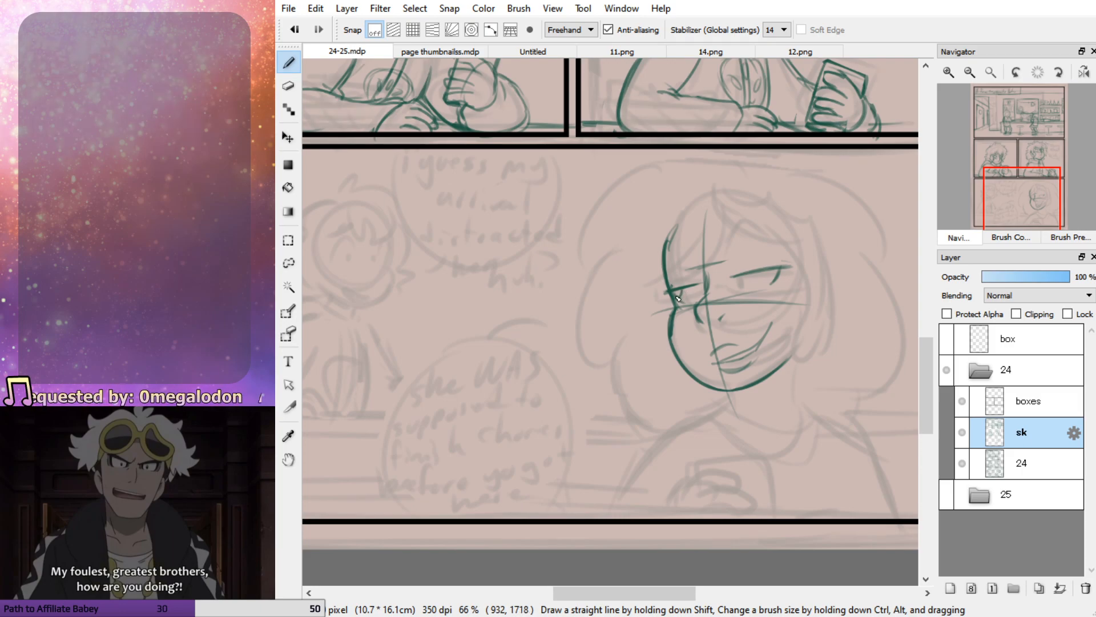
mouse_move(733, 277)
left_mouse_down()
mouse_move(743, 280)
mouse_move(667, 269)
mouse_move(711, 272)
left_mouse_up()
Check the woman's face in 14.png and 11.png as reference, and sketch a raised, curved eyebrow over her larger eye
left_click_drag(727, 256, 754, 217)
left_click(705, 52)
left_click_drag(1049, 167, 1044, 166)
left_click(622, 51)
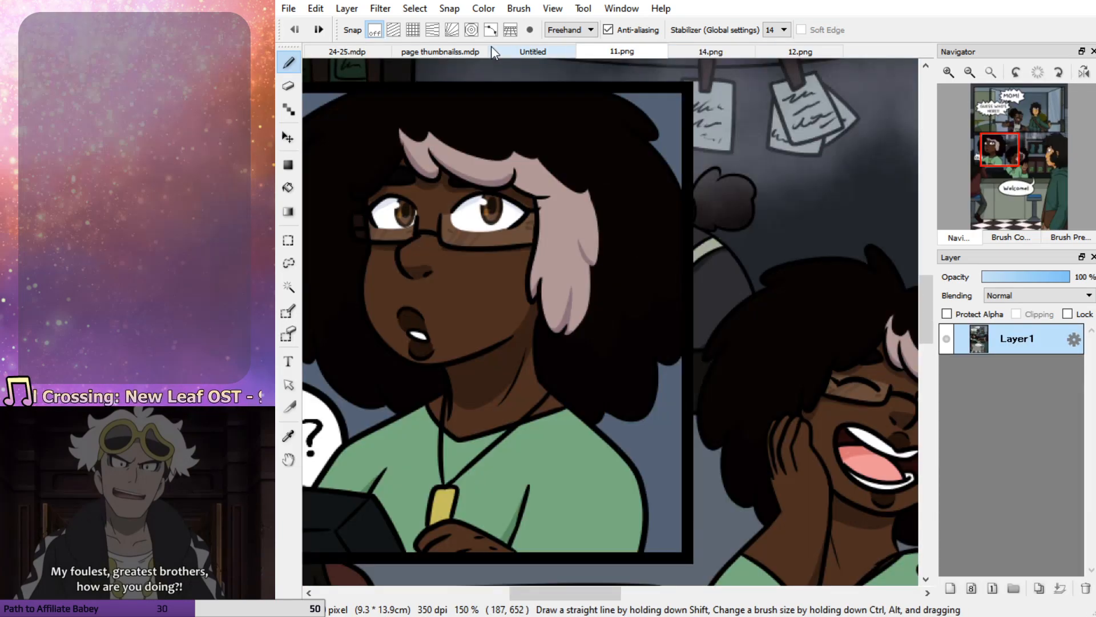
left_click(346, 51)
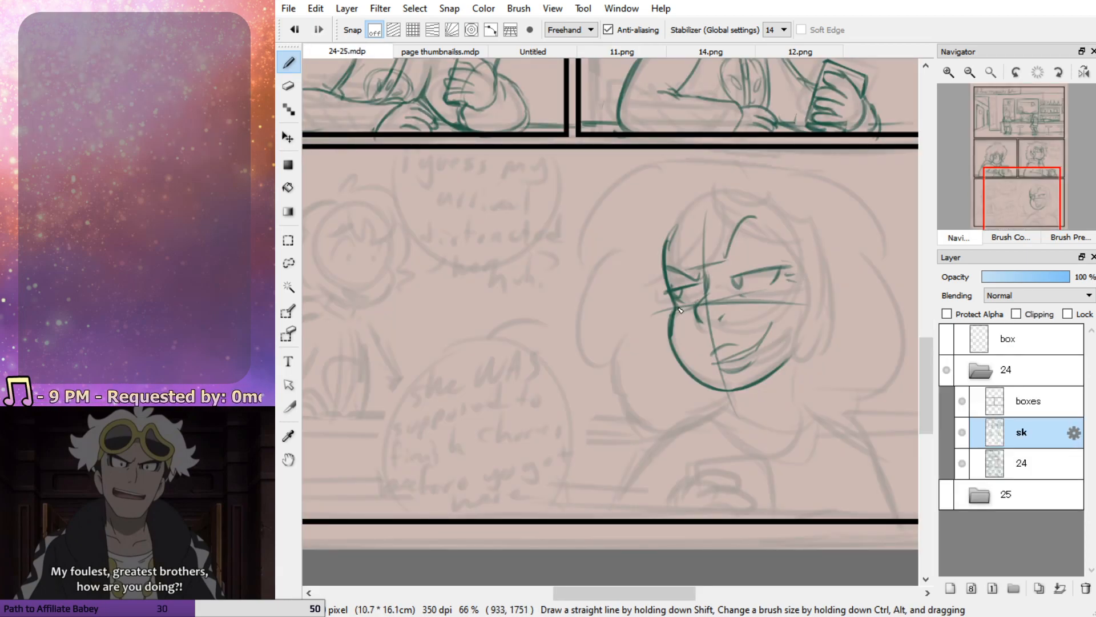
left_click_drag(730, 264, 756, 219)
mouse_move(703, 282)
left_mouse_down()
mouse_move(668, 268)
mouse_move(678, 278)
left_mouse_up()
key("ctrl+z")
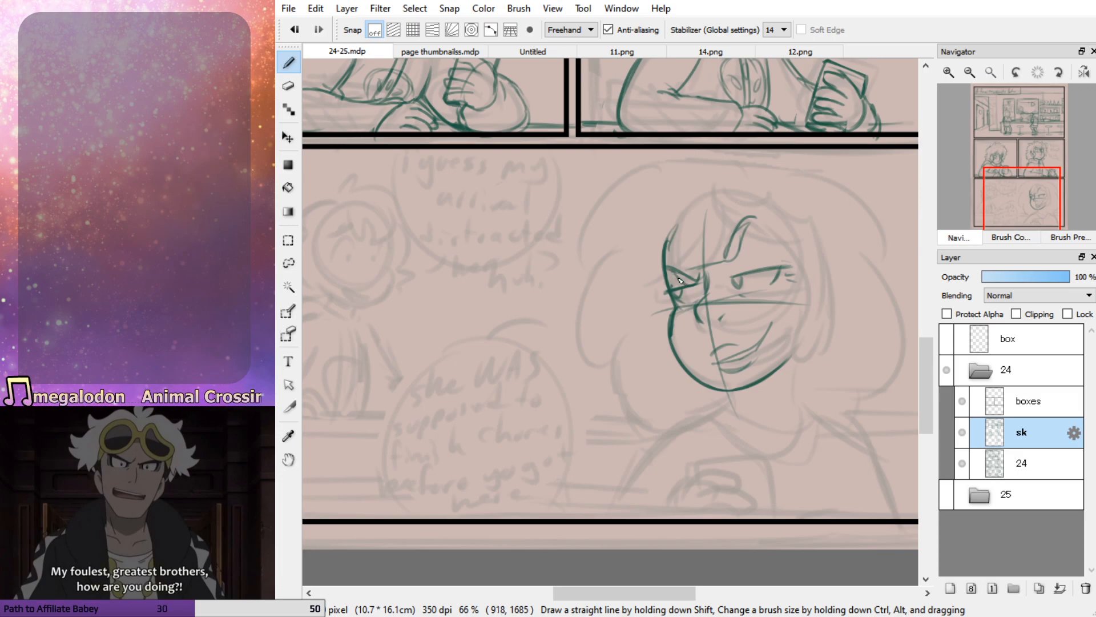
Erase the centre guideline across the forehead, and sketch loose hair strands over the brow and lashes on the far eye
key("e")
mouse_move(756, 218)
left_mouse_down()
mouse_move(741, 268)
mouse_move(700, 263)
mouse_move(706, 213)
left_mouse_up()
key("b")
mouse_move(730, 257)
left_mouse_down()
mouse_move(765, 242)
mouse_move(750, 234)
mouse_move(691, 262)
mouse_move(708, 243)
mouse_move(654, 279)
left_mouse_up()
left_click_drag(665, 273, 656, 299)
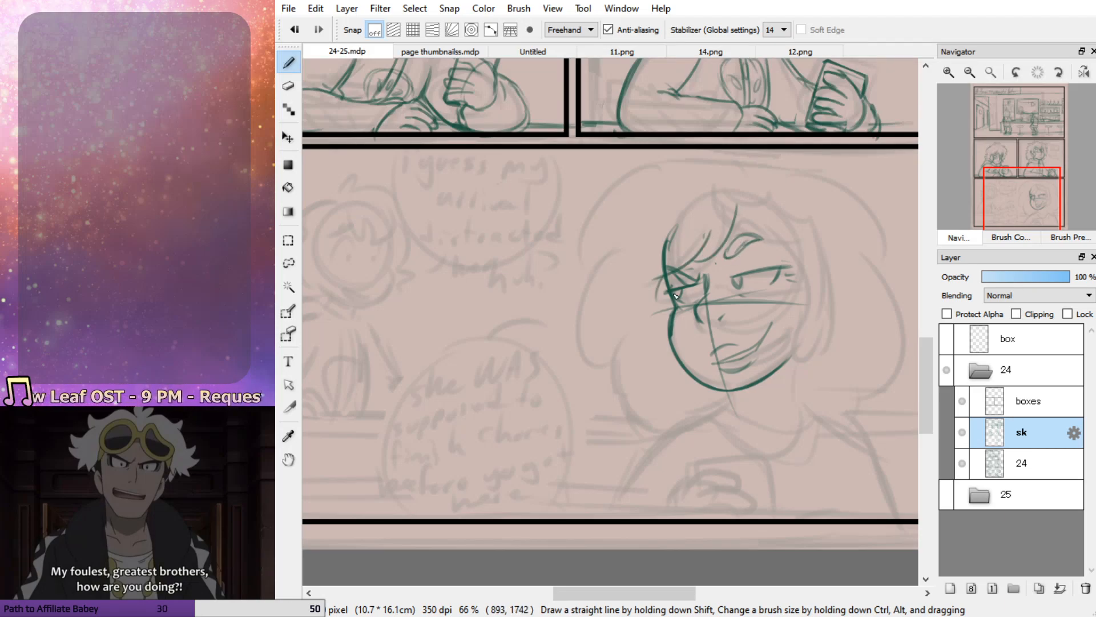
Check the hairline in 11.png, and redraw the fringe as a wavy line across the forehead down to the far temple
left_click(614, 54)
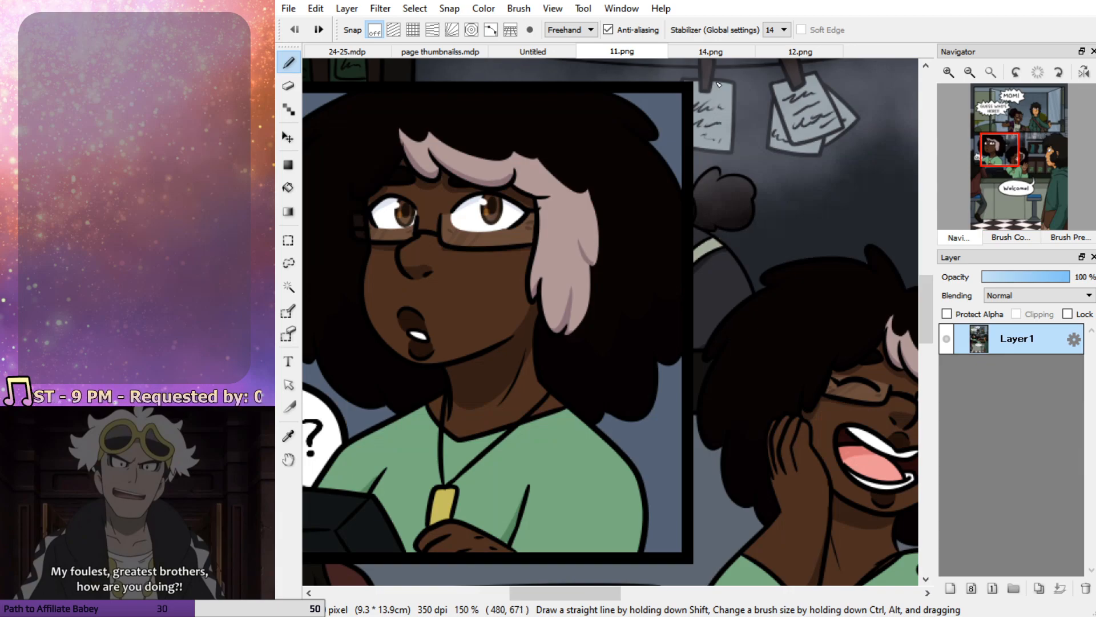
left_click(352, 53)
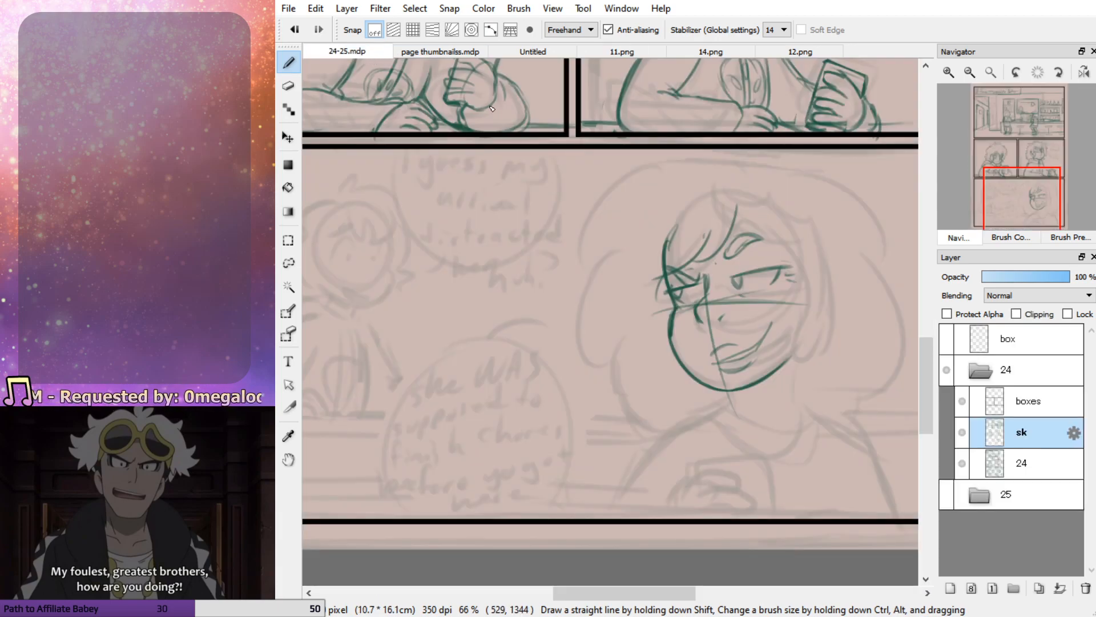
mouse_move(673, 227)
left_mouse_down()
mouse_move(708, 261)
mouse_move(733, 257)
left_mouse_up()
mouse_move(704, 237)
left_mouse_down()
mouse_move(776, 264)
mouse_move(805, 256)
left_mouse_up()
key("ctrl+z")
key("ctrl+z")
mouse_move(672, 224)
left_mouse_down()
mouse_move(711, 250)
mouse_move(750, 245)
mouse_move(798, 263)
left_mouse_up()
left_click_drag(672, 245, 659, 287)
left_click_drag(665, 268, 661, 289)
key("ctrl+z")
key("ctrl+z")
left_click_drag(669, 245, 660, 295)
Sketch the long side lock of hair hanging from the near temple beside the woman's cheek
mouse_move(763, 249)
left_mouse_down()
mouse_move(799, 295)
mouse_move(789, 348)
mouse_move(803, 374)
mouse_move(829, 312)
mouse_move(827, 280)
left_mouse_up()
key("ctrl+z")
key("ctrl+z")
key("ctrl+z")
key("ctrl+z")
mouse_move(793, 321)
left_mouse_down()
mouse_move(810, 378)
mouse_move(819, 316)
left_mouse_up()
mouse_move(817, 325)
left_mouse_down()
mouse_move(823, 276)
mouse_move(821, 329)
mouse_move(817, 316)
mouse_move(803, 368)
left_mouse_up()
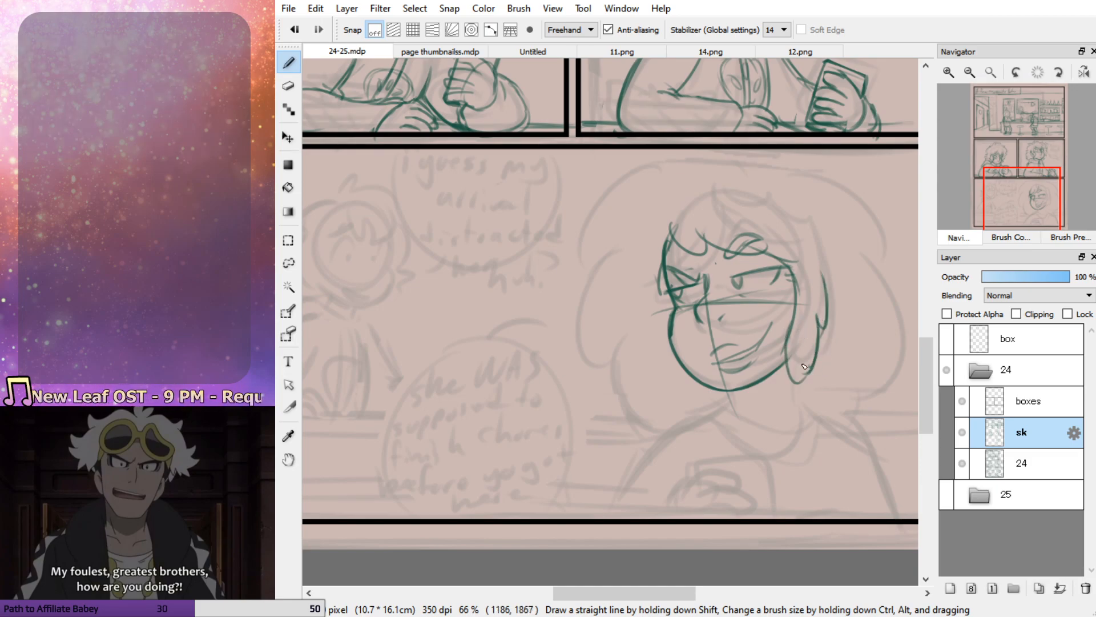
Draw the upper contour of the fringe down to the side lock, and restate the far edge of the face
mouse_move(675, 210)
left_mouse_down()
mouse_move(681, 250)
mouse_move(680, 204)
mouse_move(684, 221)
mouse_move(733, 226)
mouse_move(691, 210)
mouse_move(725, 226)
mouse_move(718, 208)
mouse_move(827, 325)
left_mouse_up()
key("ctrl+z")
key("ctrl+z")
left_click_drag(824, 270, 824, 329)
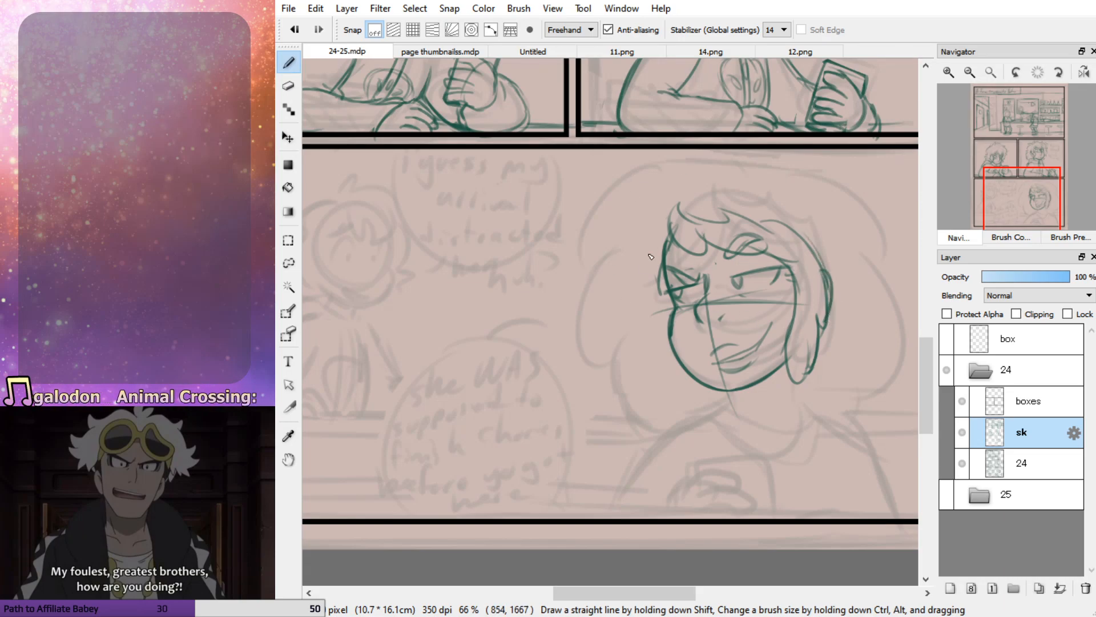
left_click_drag(675, 238, 666, 303)
key("ctrl+z")
left_click_drag(672, 243, 671, 306)
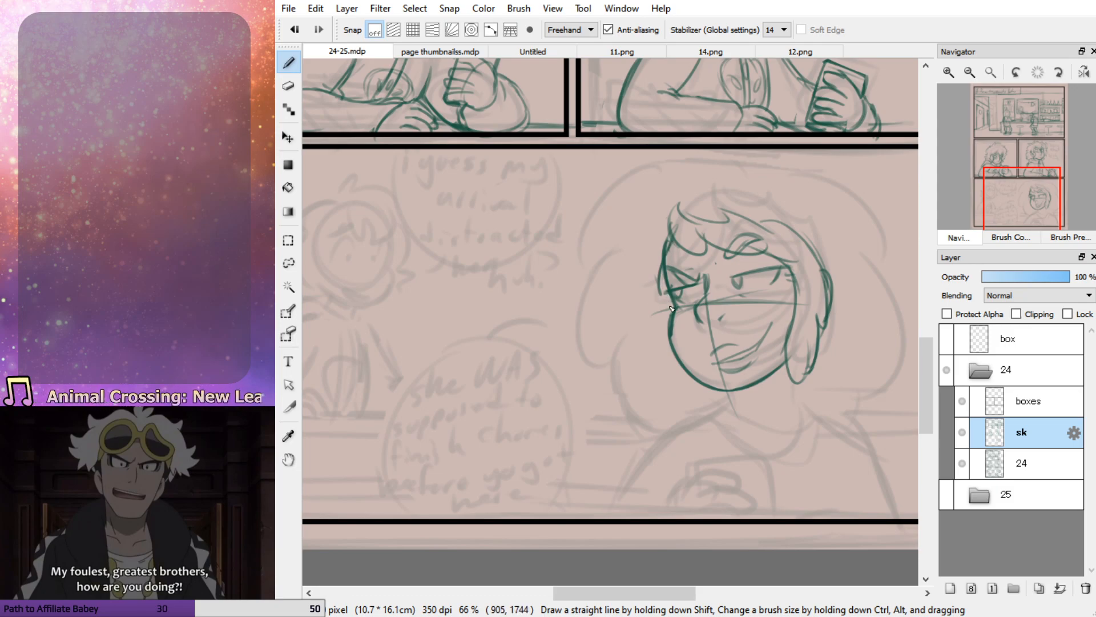
Check the hair in 11.png, and outline the woman's large, fluffy hair around her head with scalloped curves down to the shoulders
left_click(597, 52)
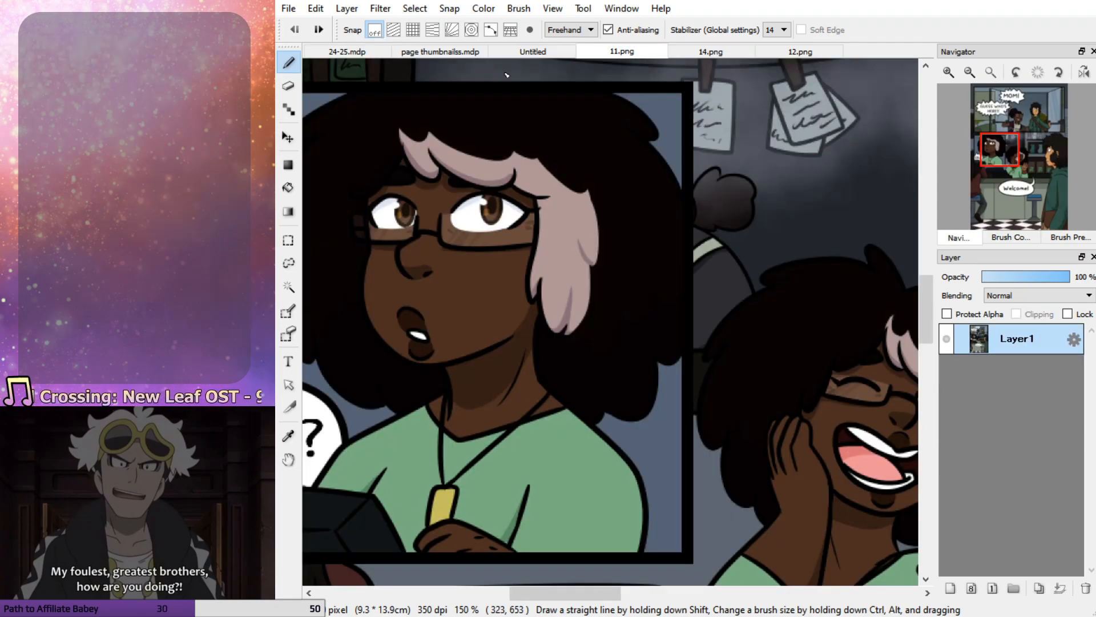
left_click(370, 51)
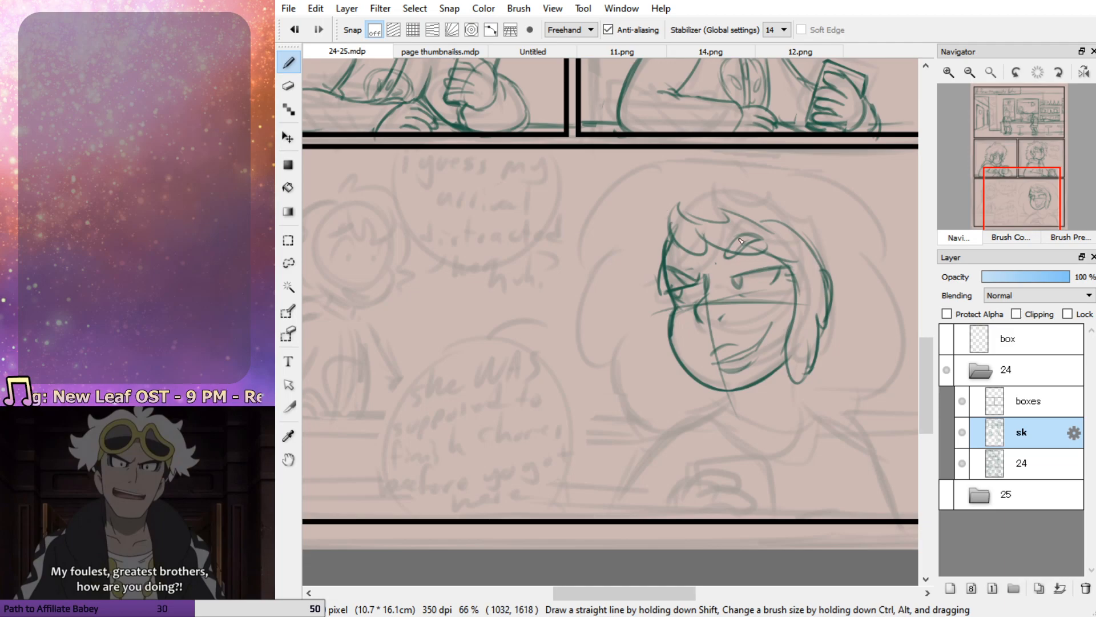
mouse_move(748, 178)
left_mouse_down()
mouse_move(714, 158)
mouse_move(665, 166)
mouse_move(591, 272)
left_mouse_up()
key("ctrl+z")
mouse_move(633, 187)
left_mouse_down()
mouse_move(575, 265)
mouse_move(592, 280)
left_mouse_up()
mouse_move(623, 238)
left_mouse_down()
mouse_move(611, 361)
mouse_move(623, 359)
left_mouse_up()
mouse_move(632, 340)
left_mouse_down()
mouse_move(640, 406)
mouse_move(662, 404)
left_mouse_up()
key("ctrl+z")
left_click_drag(626, 341, 662, 422)
left_click_drag(669, 413, 692, 415)
mouse_move(757, 180)
left_mouse_down()
mouse_move(848, 186)
mouse_move(886, 245)
mouse_move(887, 343)
mouse_move(849, 406)
left_mouse_up()
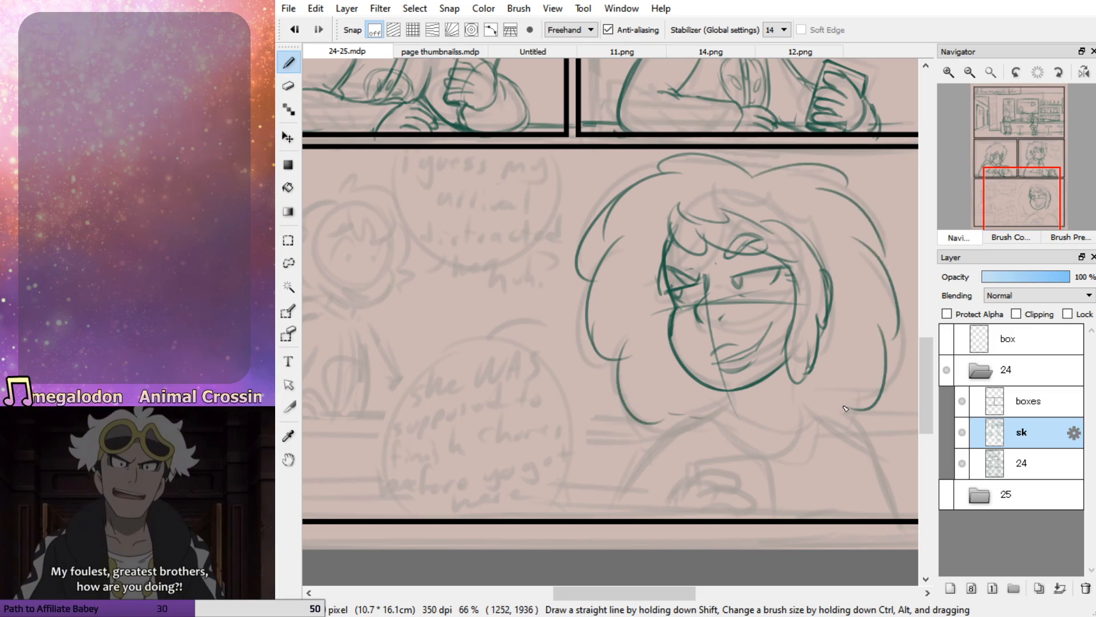
Sketch both sides of the woman's neck below the chin and the side lock
left_click_drag(801, 375, 797, 403)
left_click_drag(732, 395, 724, 416)
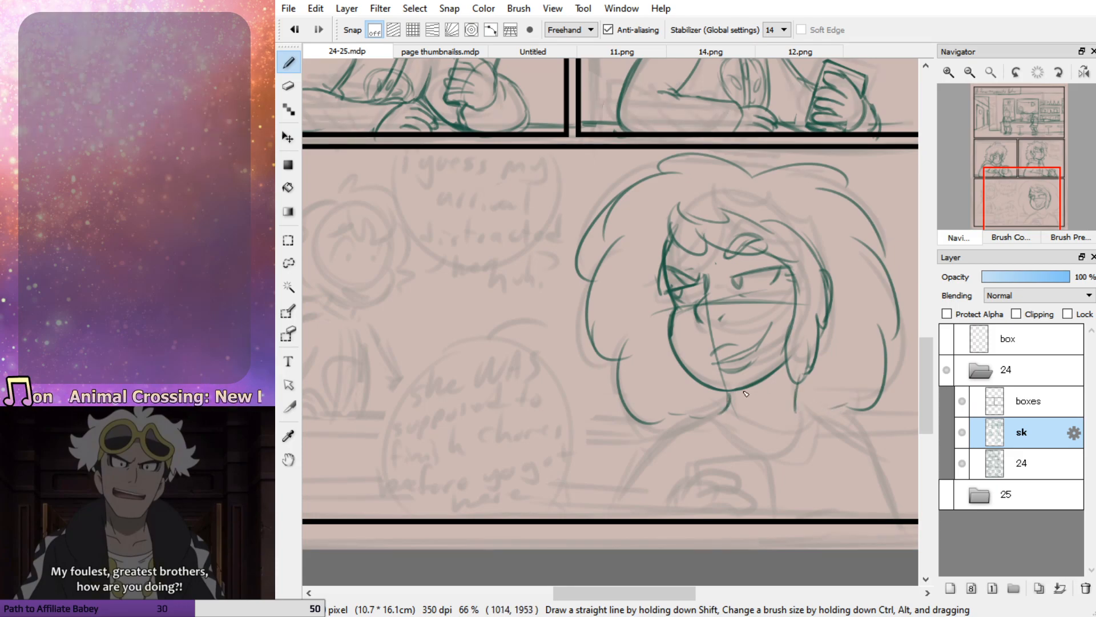
mouse_move(797, 383)
left_mouse_down()
mouse_move(794, 409)
mouse_move(777, 413)
left_mouse_up()
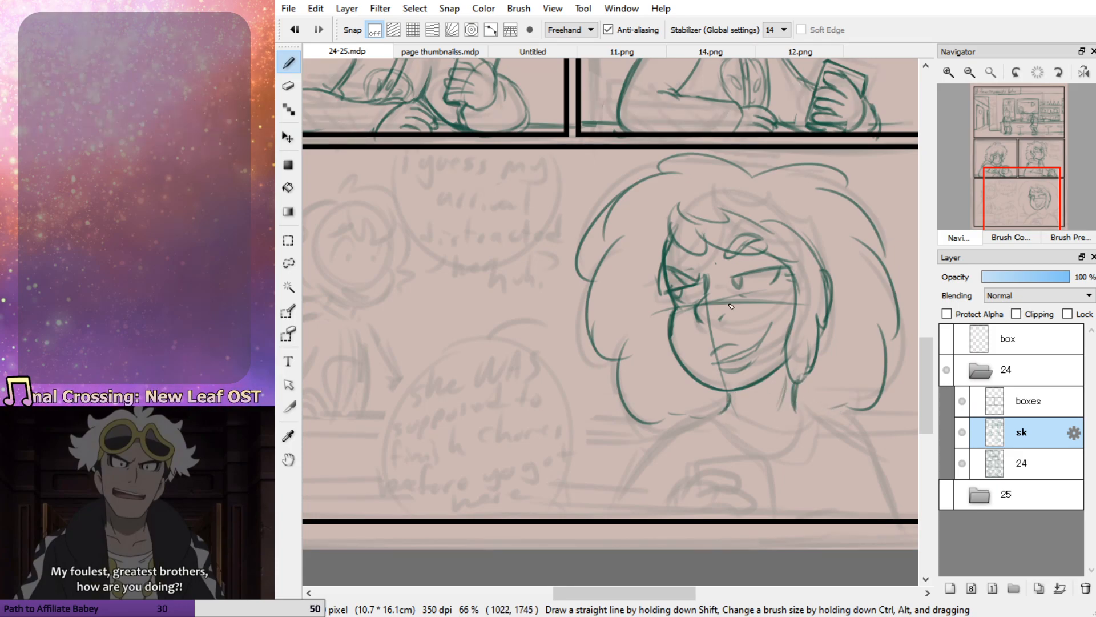
Check the glasses in 11.png, and draw the half-rim frames and bridge around the woman's eyes
left_click(609, 49)
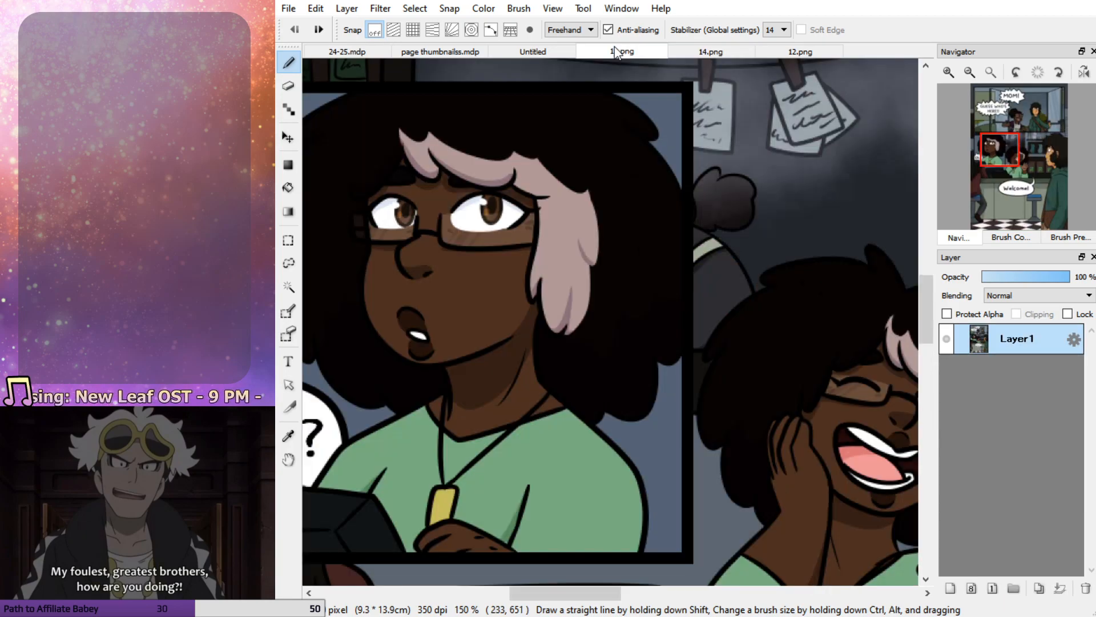
left_click(366, 52)
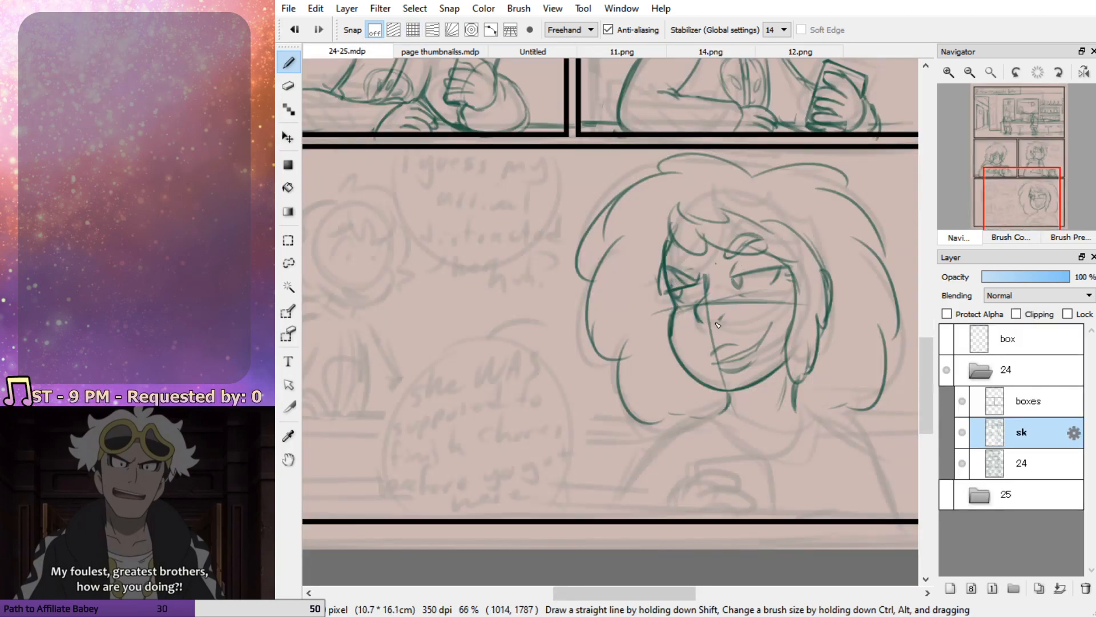
left_click_drag(731, 298, 806, 289)
key("ctrl+z")
mouse_move(732, 302)
left_mouse_down()
mouse_move(807, 287)
mouse_move(735, 301)
mouse_move(705, 291)
mouse_move(663, 309)
left_mouse_up()
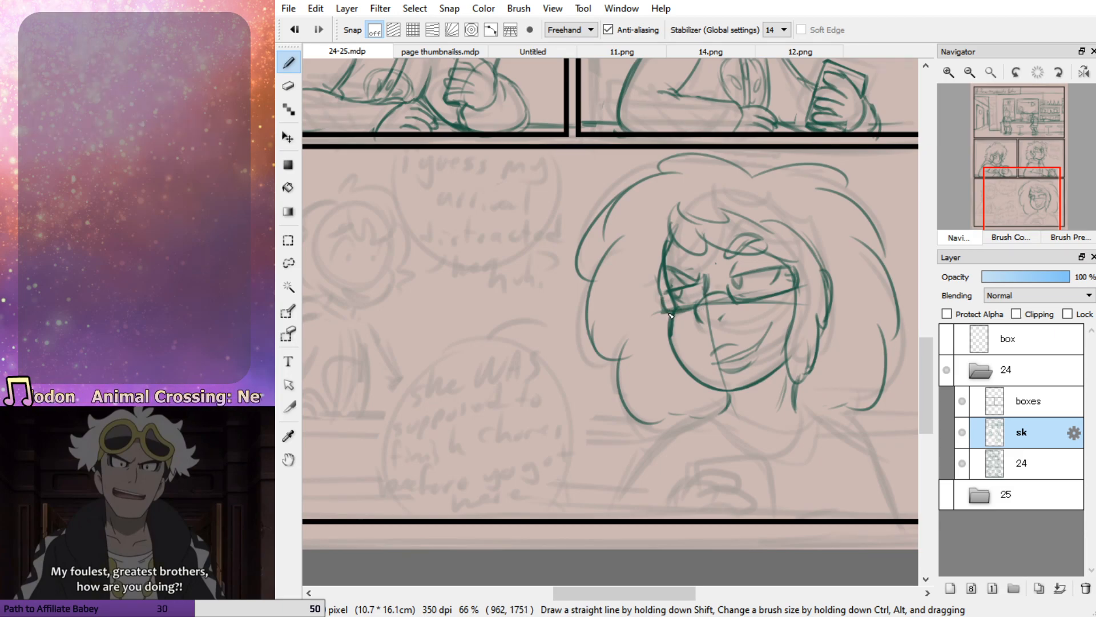
left_click_drag(801, 287, 737, 299)
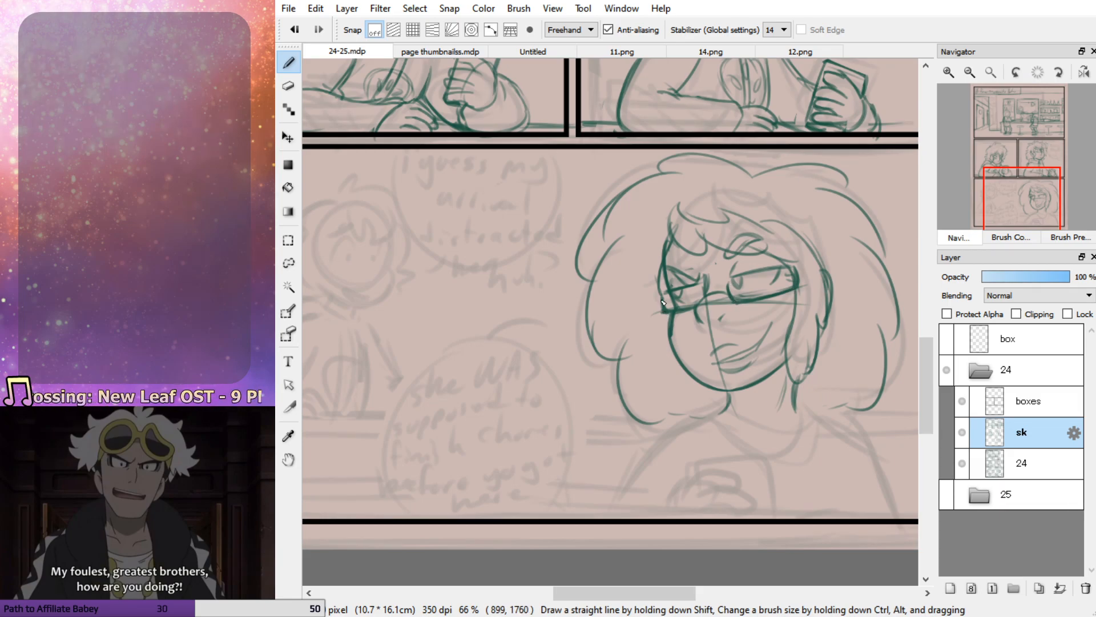
left_click_drag(740, 287, 807, 275)
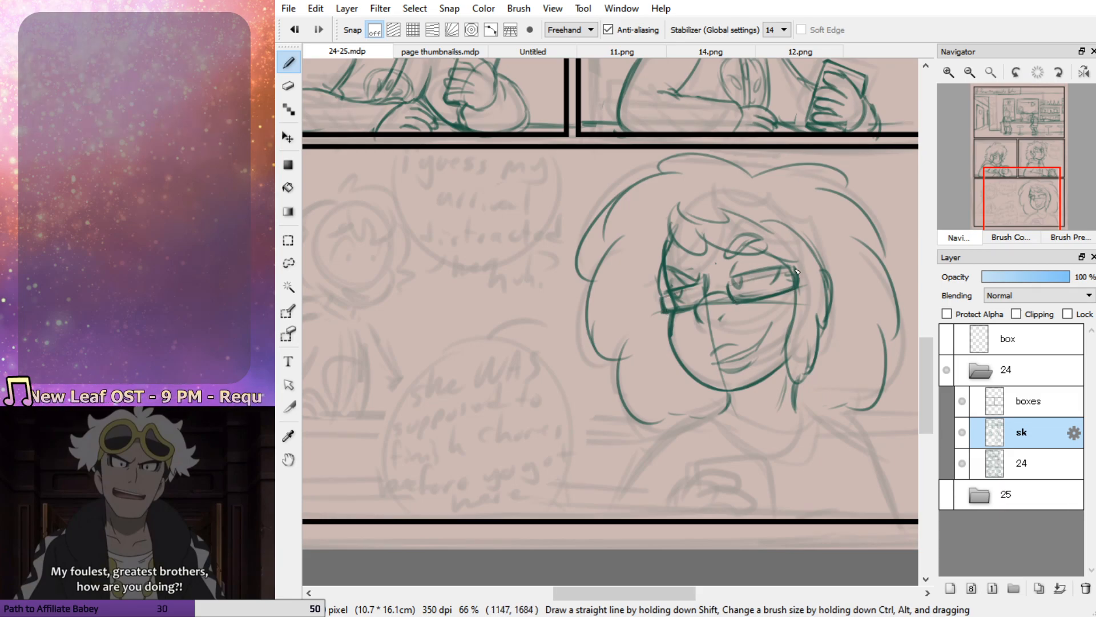
Draw the woman's two shoulder lines down to the panel's lower border, and add the curved shirt neckline
mouse_move(728, 411)
left_mouse_down()
mouse_move(648, 448)
mouse_move(594, 514)
left_mouse_up()
mouse_move(798, 406)
left_mouse_down()
mouse_move(862, 451)
mouse_move(880, 504)
left_mouse_up()
key("ctrl+z")
mouse_move(796, 408)
left_mouse_down()
mouse_move(855, 407)
mouse_move(893, 505)
mouse_move(725, 325)
left_mouse_up()
left_click_drag(617, 345, 595, 320)
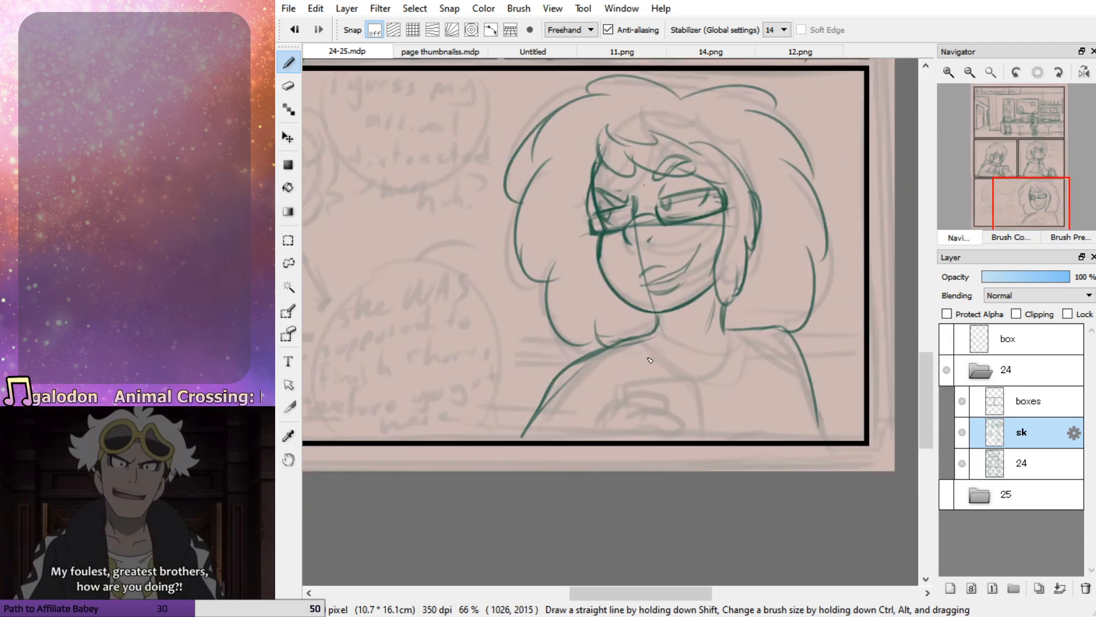
mouse_move(641, 344)
left_mouse_down()
mouse_move(748, 334)
mouse_move(682, 376)
mouse_move(633, 342)
mouse_move(557, 379)
mouse_move(521, 437)
left_mouse_up()
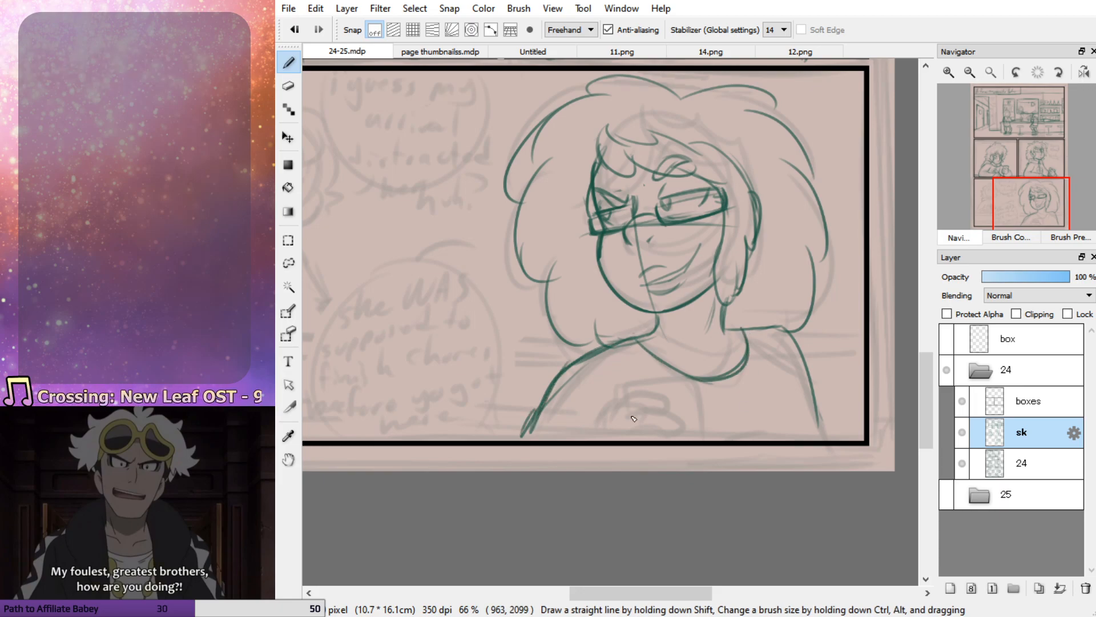
Try to sketch the woman's hand with curled fingers around an upright phone in front of her chest
left_click(1026, 207)
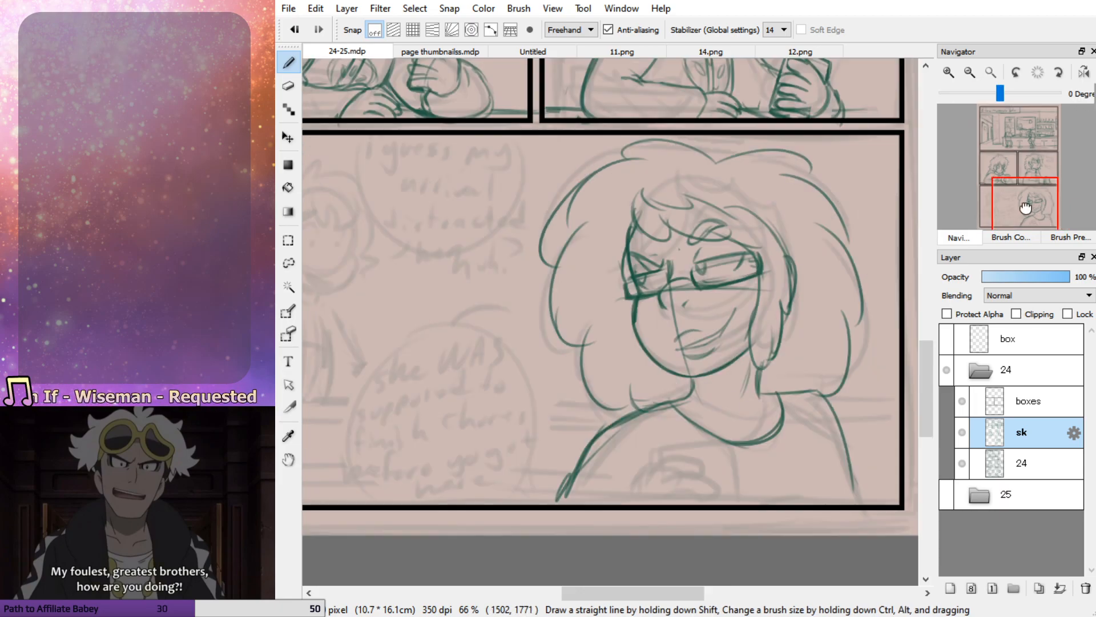
left_click_drag(1026, 207, 1020, 215)
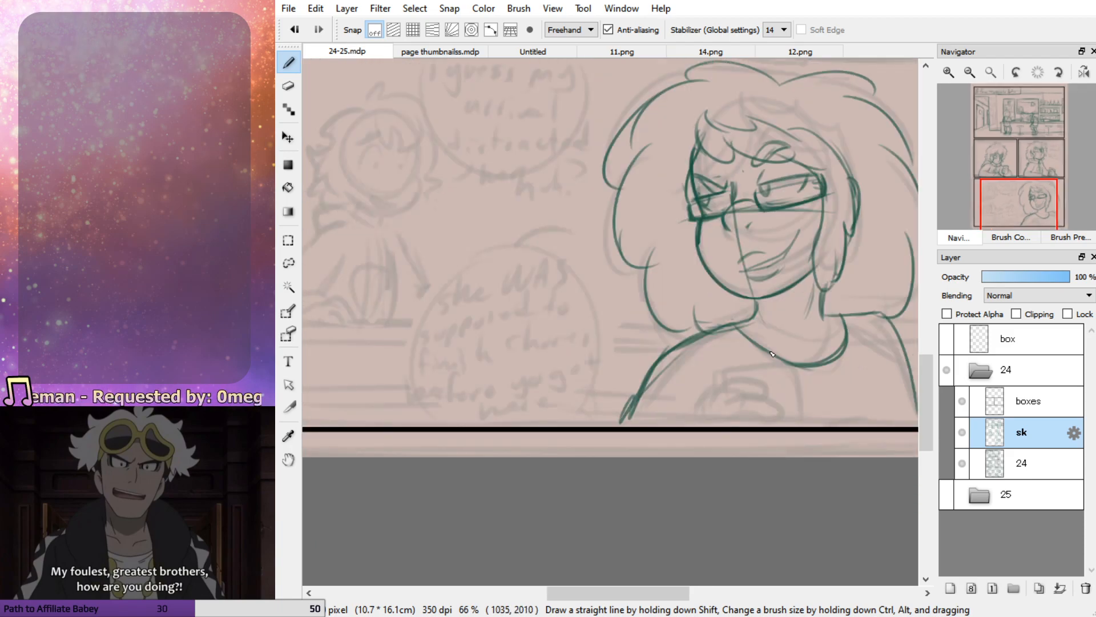
left_click(1006, 180)
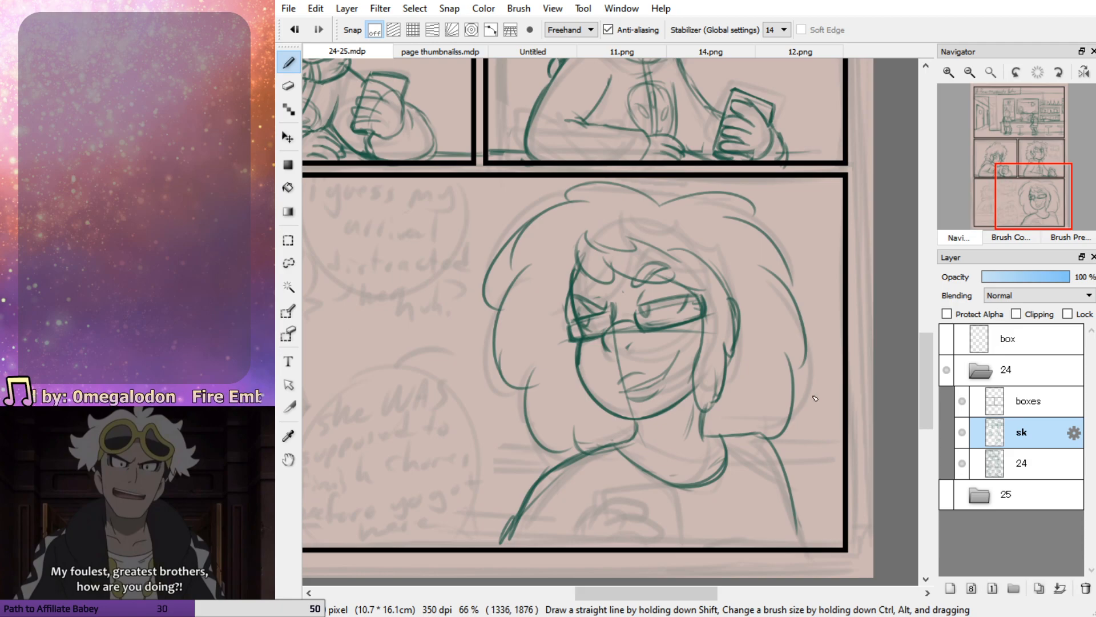
left_click_drag(1021, 203, 1029, 212)
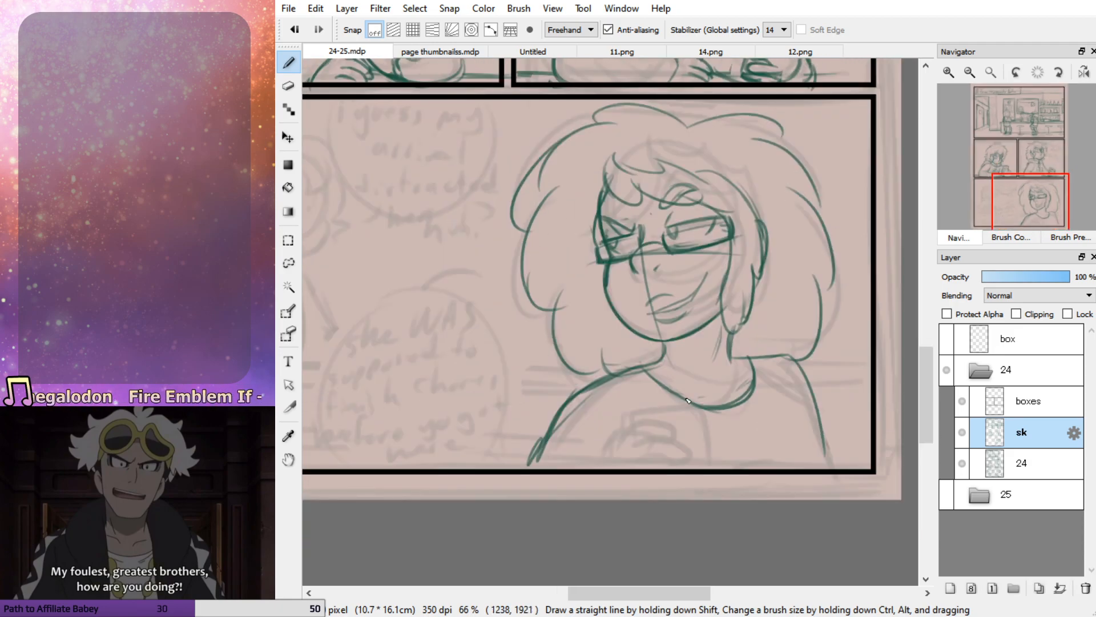
mouse_move(613, 464)
left_mouse_down()
mouse_move(665, 448)
mouse_move(689, 455)
mouse_move(678, 464)
left_mouse_up()
left_click_drag(655, 468, 686, 469)
key("ctrl+z")
key("ctrl+z")
left_click_drag(628, 412, 628, 455)
mouse_move(638, 415)
left_mouse_down()
mouse_move(688, 413)
mouse_move(706, 465)
mouse_move(709, 428)
left_mouse_up()
mouse_move(628, 447)
left_mouse_down()
mouse_move(595, 496)
mouse_move(619, 438)
mouse_move(597, 463)
mouse_move(607, 469)
mouse_move(589, 510)
mouse_move(641, 456)
mouse_move(624, 435)
mouse_move(610, 464)
left_mouse_up()
Try to refine the hand's outer edge and lower fingers, and restate the phone's upper edge
key("e")
key("p")
left_click_drag(629, 435, 606, 468)
key("ctrl+z")
key("ctrl+z")
key("ctrl+z")
key("ctrl+z")
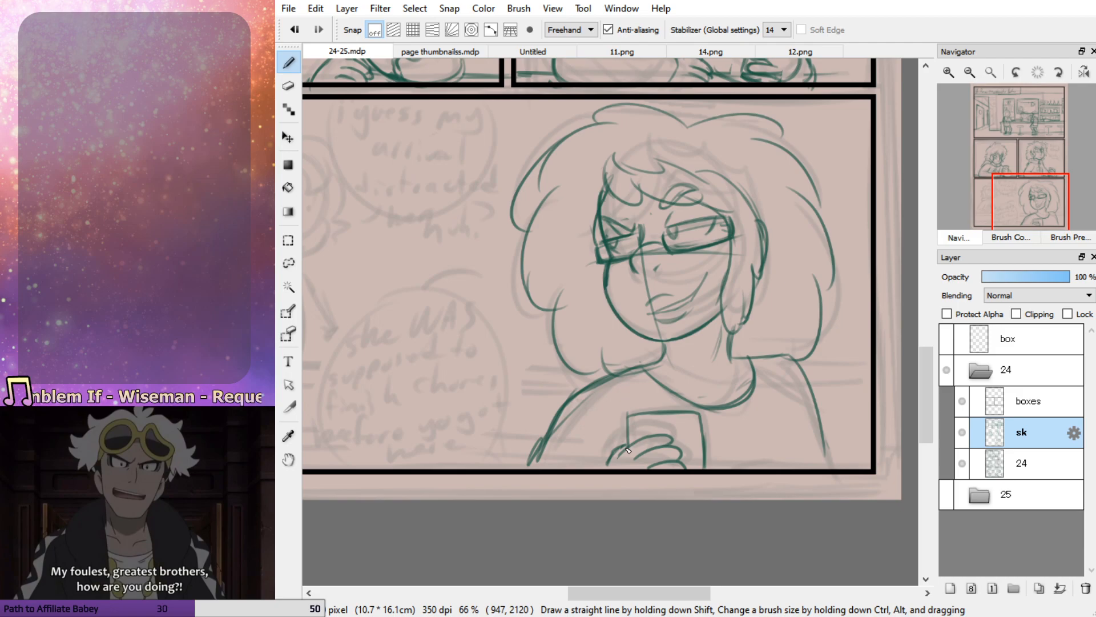
left_click_drag(674, 462, 693, 475)
mouse_move(701, 415)
left_mouse_down()
mouse_move(628, 420)
mouse_move(628, 429)
mouse_move(628, 414)
mouse_move(698, 412)
left_mouse_up()
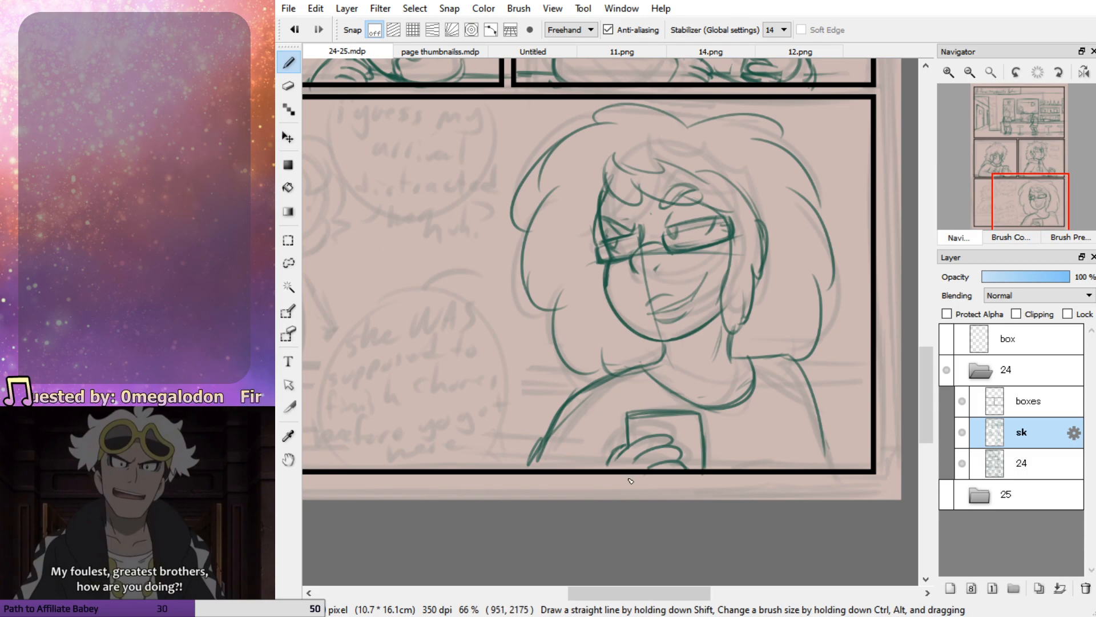
Undo the phone's outline, redraw it with a visible side edge, and erase the whole hand and phone
key("ctrl+z")
key("ctrl+z")
key("ctrl+z")
key("ctrl+z")
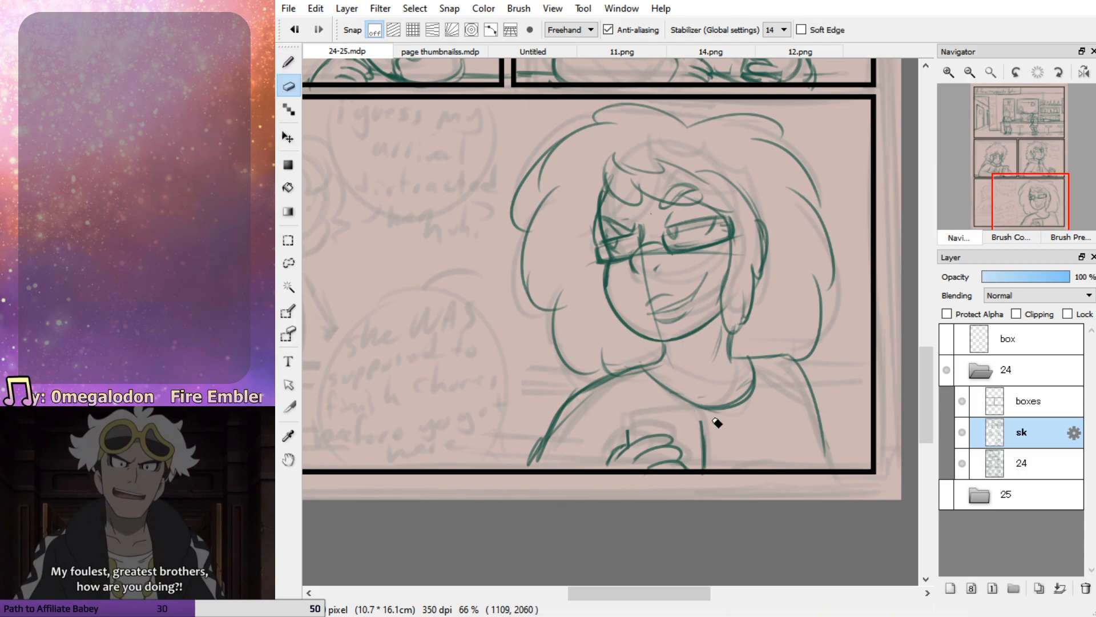
mouse_move(628, 444)
left_mouse_down()
mouse_move(633, 422)
mouse_move(680, 419)
mouse_move(694, 468)
left_mouse_up()
mouse_move(680, 417)
left_mouse_down()
mouse_move(691, 474)
mouse_move(695, 413)
mouse_move(705, 413)
mouse_move(718, 467)
left_mouse_up()
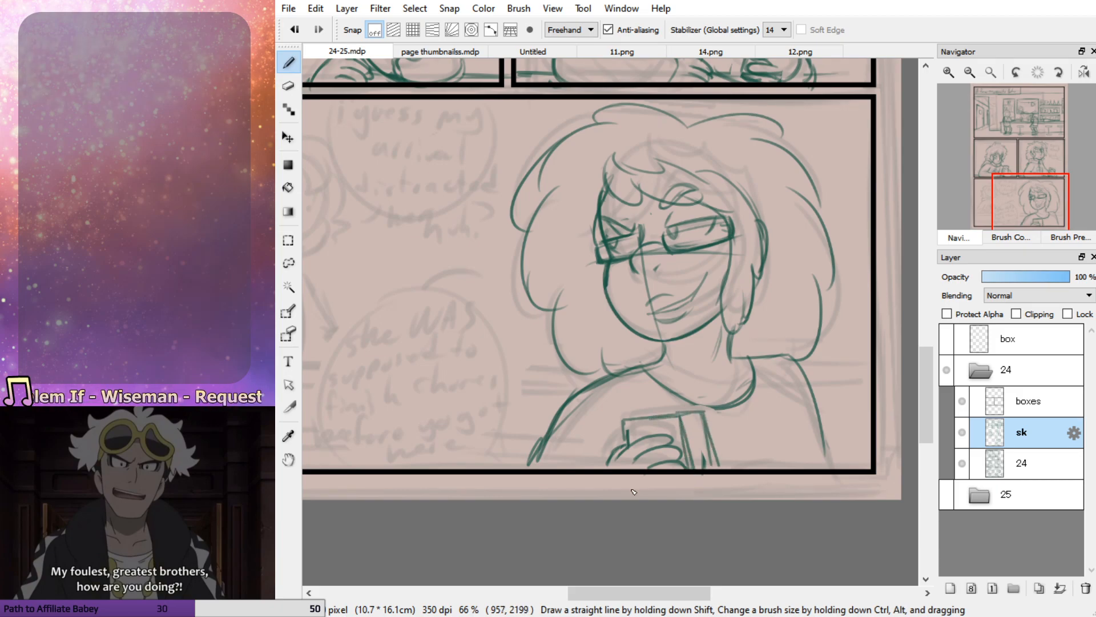
key("e")
mouse_move(617, 427)
left_mouse_down()
mouse_move(609, 448)
mouse_move(661, 416)
mouse_move(705, 462)
left_mouse_up()
key("b")
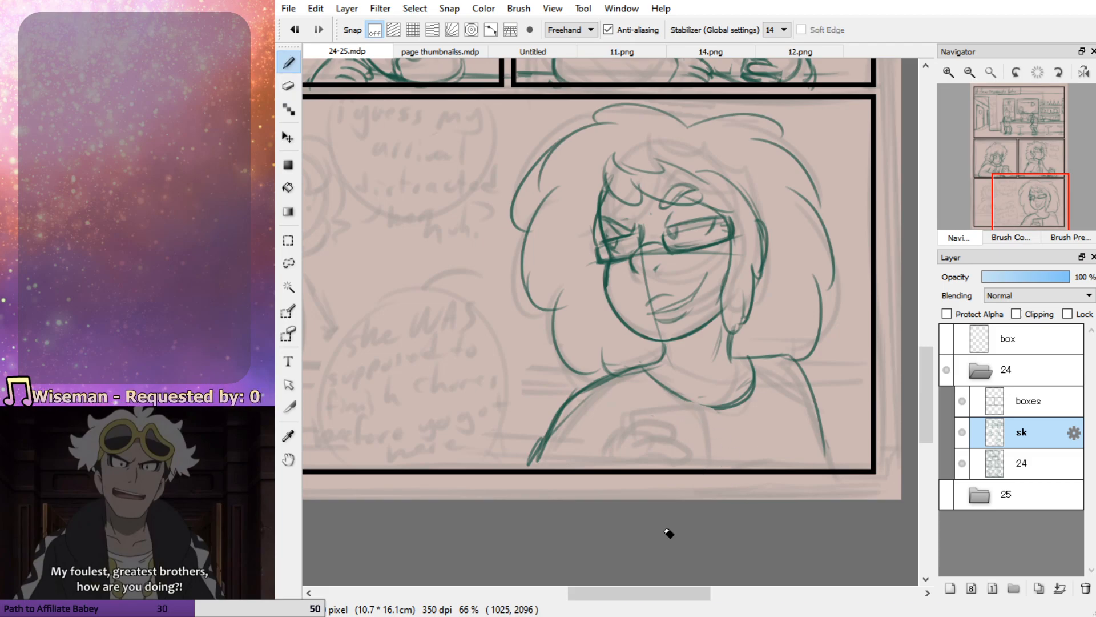
Sketch a tilted, boxy phone with a small arrow-shaped mark in front of the woman's chest, at the panel's lower border
mouse_move(633, 474)
left_mouse_down()
mouse_move(676, 455)
mouse_move(692, 469)
mouse_move(653, 443)
mouse_move(691, 456)
mouse_move(643, 474)
mouse_move(691, 451)
mouse_move(685, 472)
mouse_move(712, 471)
mouse_move(711, 459)
left_mouse_up()
key("ctrl+z")
key("ctrl+z")
key("ctrl+z")
key("ctrl+z")
key("ctrl+z")
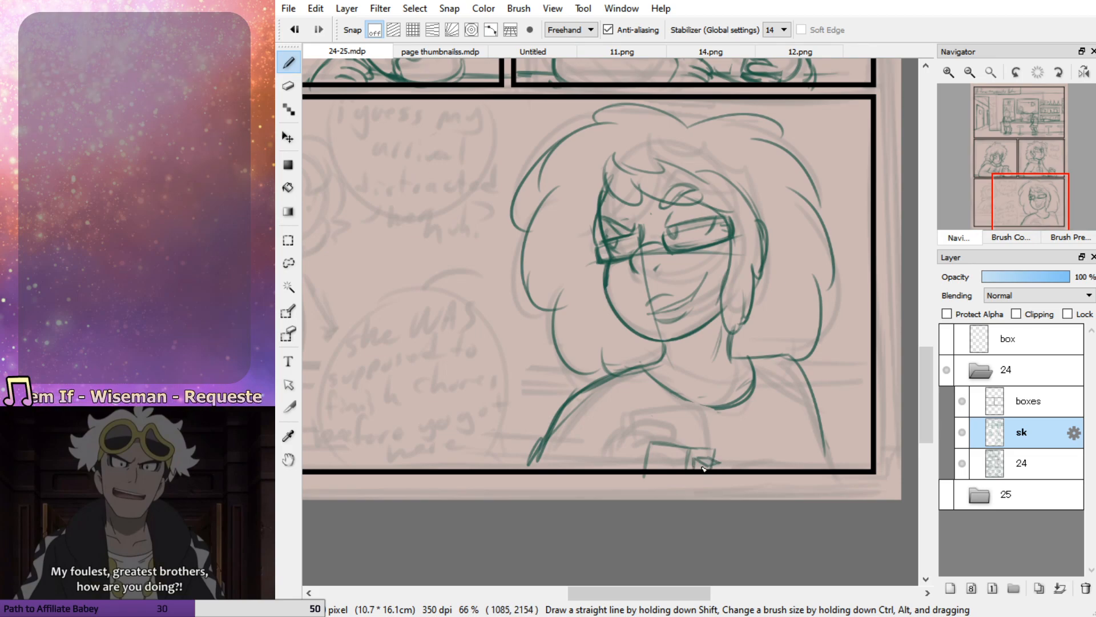
mouse_move(672, 441)
left_mouse_down()
mouse_move(704, 447)
mouse_move(671, 439)
left_mouse_up()
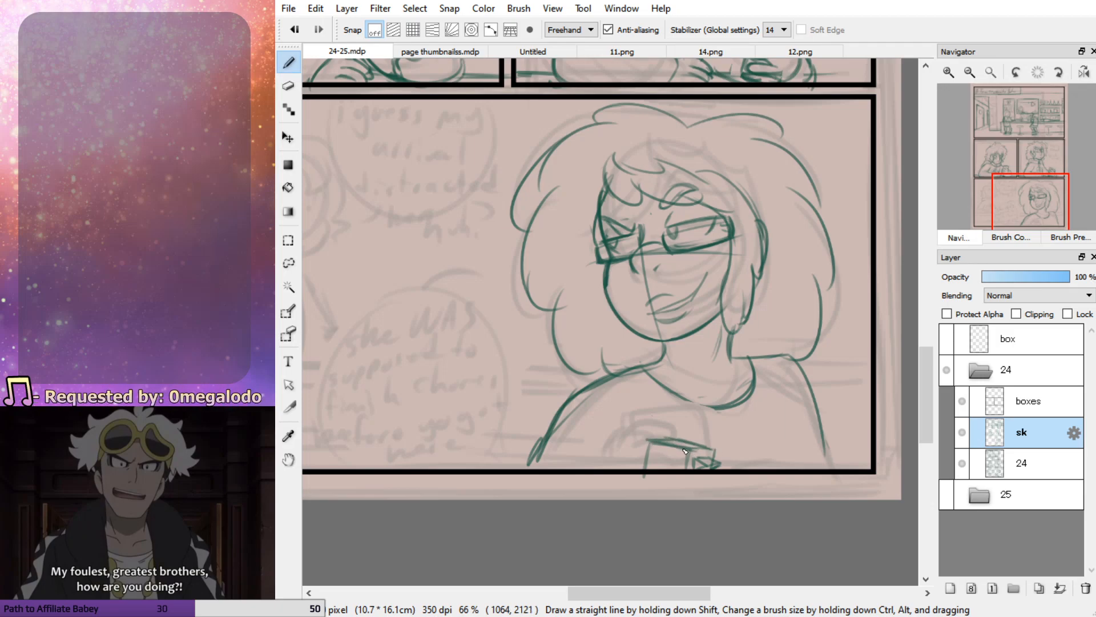
left_click_drag(638, 485, 651, 443)
key("e")
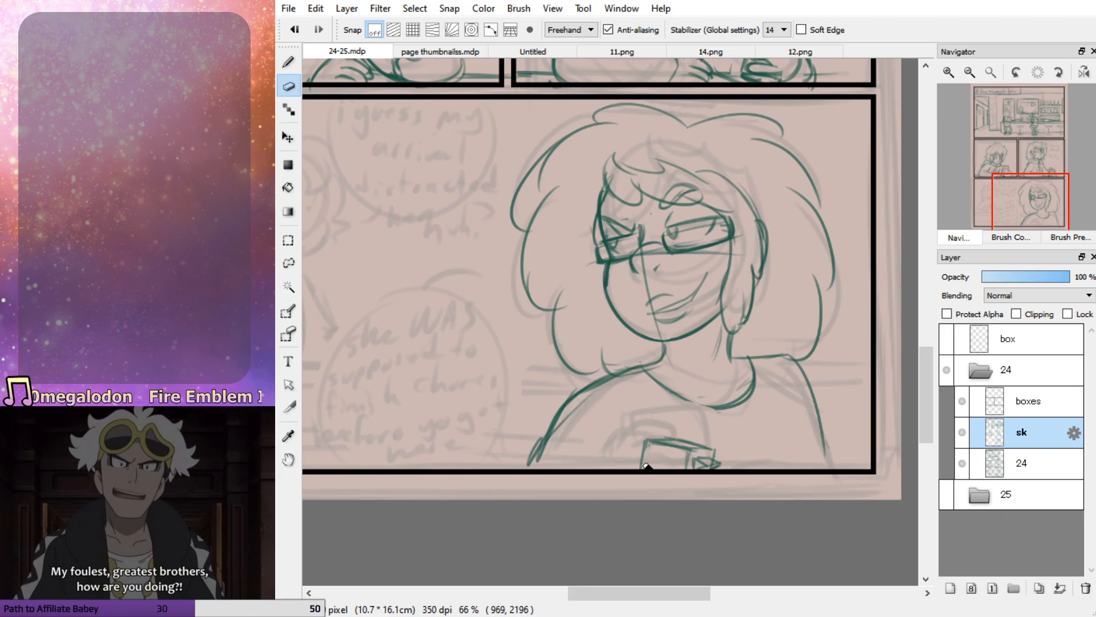
Sketch the first curve of the hand gripping the phone's near edge, undoing the rejected strokes
key("b")
mouse_move(636, 469)
left_mouse_down()
mouse_move(663, 463)
mouse_move(639, 471)
mouse_move(665, 466)
mouse_move(642, 458)
mouse_move(667, 469)
mouse_move(636, 468)
mouse_move(666, 474)
mouse_move(648, 456)
left_mouse_up()
key("ctrl+z")
key("ctrl+z")
key("ctrl+z")
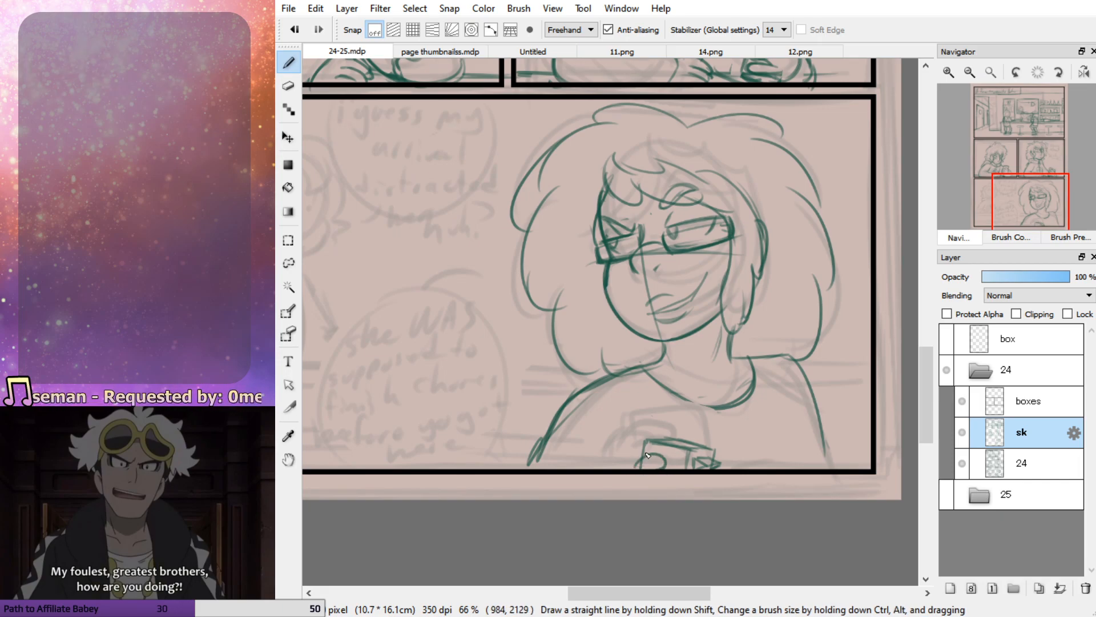
Lasso the phone with the started hand, then move it slightly up and rotate it a little clockwise
left_click(296, 270)
mouse_move(721, 454)
left_mouse_down()
mouse_move(708, 425)
mouse_move(634, 477)
mouse_move(718, 452)
mouse_move(690, 437)
mouse_move(744, 463)
left_mouse_up()
key("ctrl+t")
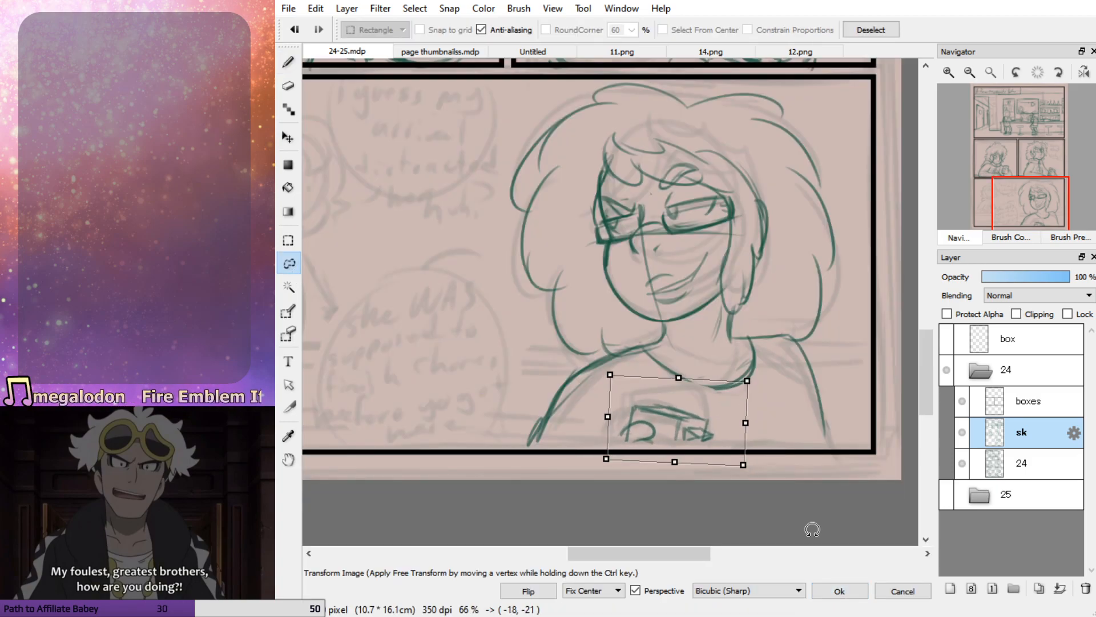
left_click(838, 591)
left_click(288, 63)
key("ctrl+d")
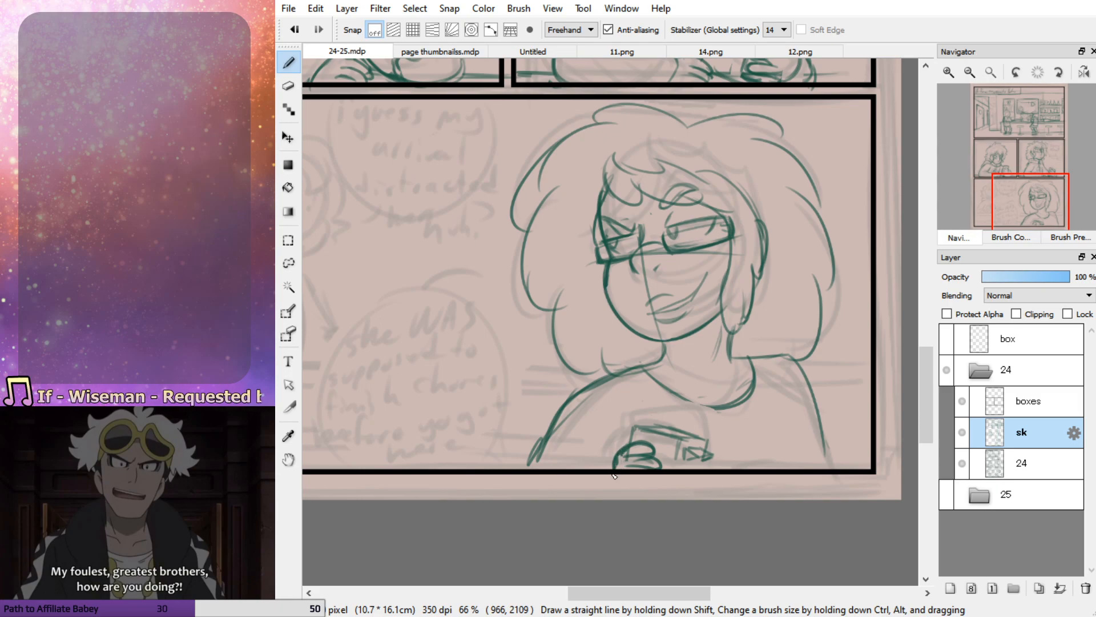
Refine the curled fingers around the phone and extend the phone's side edge down to the panel border
key("e")
key("b")
mouse_move(636, 456)
left_mouse_down()
mouse_move(622, 452)
mouse_move(669, 472)
mouse_move(657, 469)
left_mouse_up()
key("e")
key("b")
key("ctrl+z")
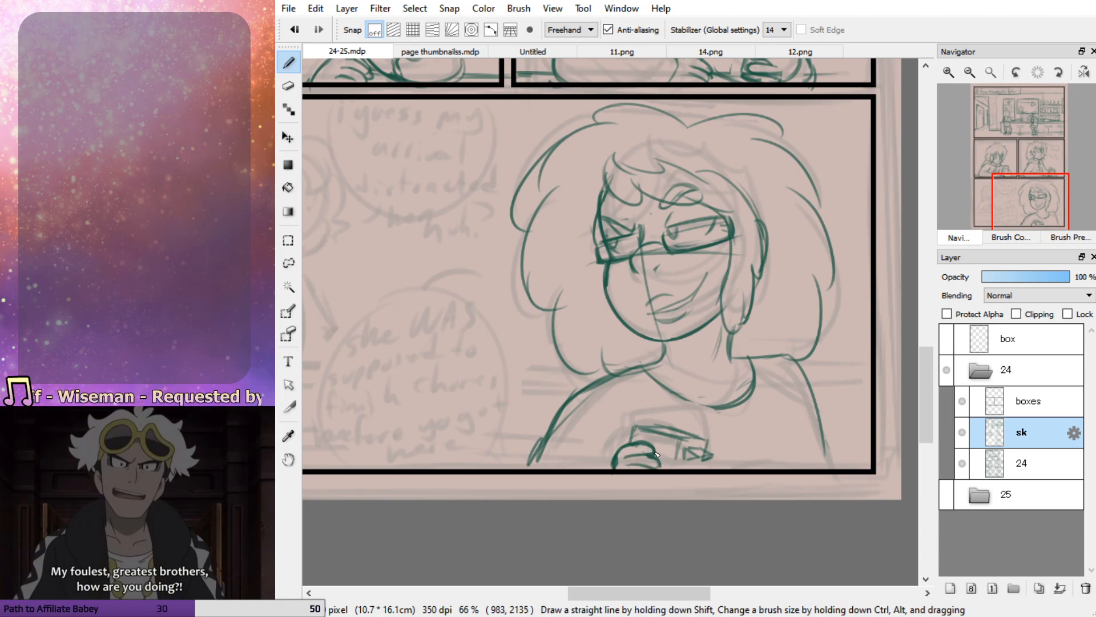
left_click_drag(679, 439, 674, 467)
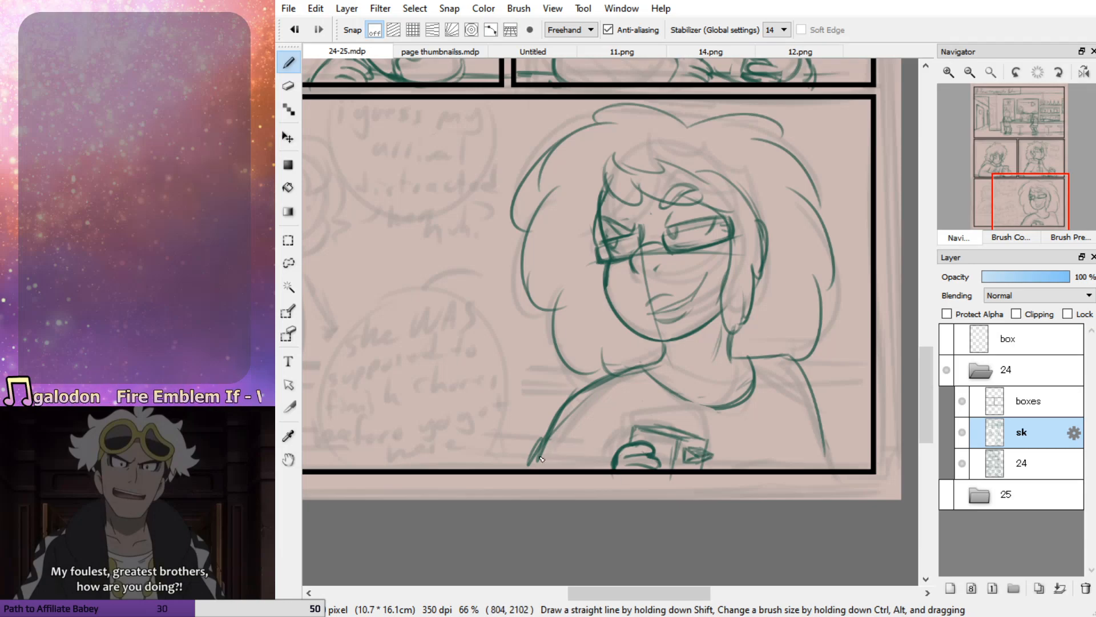
Restate the shoulder line farthest from the phone hand and add a short inner arm line, cleaning up both ends
mouse_move(781, 412)
left_mouse_down()
mouse_move(798, 468)
mouse_move(809, 471)
left_mouse_up()
mouse_move(746, 359)
left_mouse_down()
mouse_move(793, 360)
mouse_move(850, 483)
left_mouse_up()
left_click_drag(781, 415, 809, 489)
key("e")
mouse_move(776, 422)
left_mouse_down()
mouse_move(809, 491)
mouse_move(799, 473)
left_mouse_up()
left_click_drag(847, 477, 840, 492)
key("b")
left_click_drag(791, 428, 810, 468)
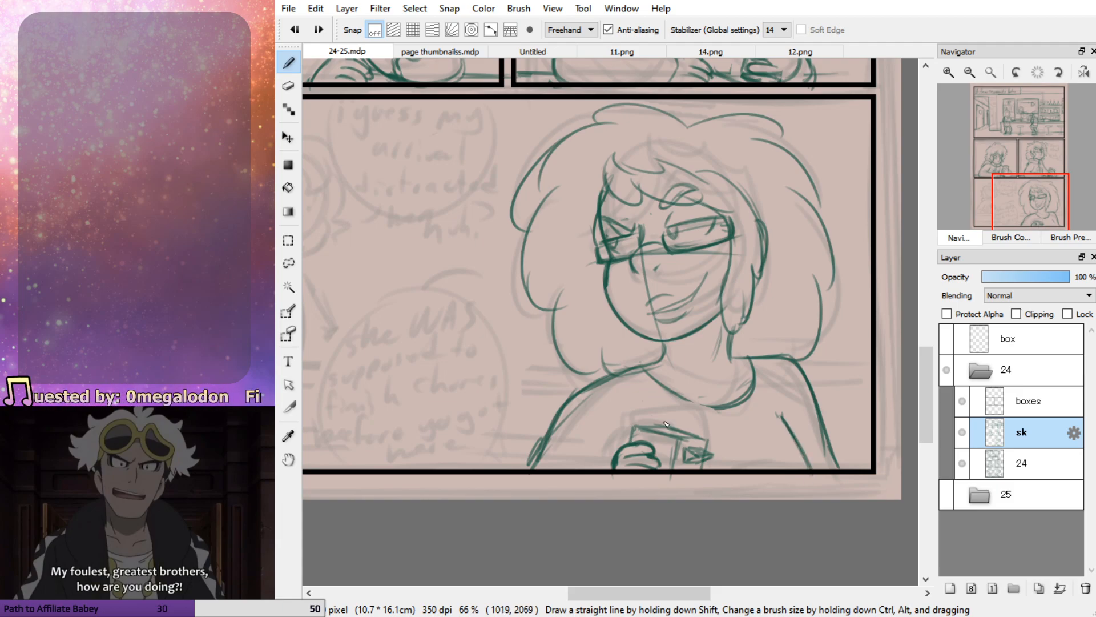
mouse_move(717, 414)
left_mouse_down()
mouse_move(743, 406)
mouse_move(786, 425)
left_mouse_up()
key("e")
key("b")
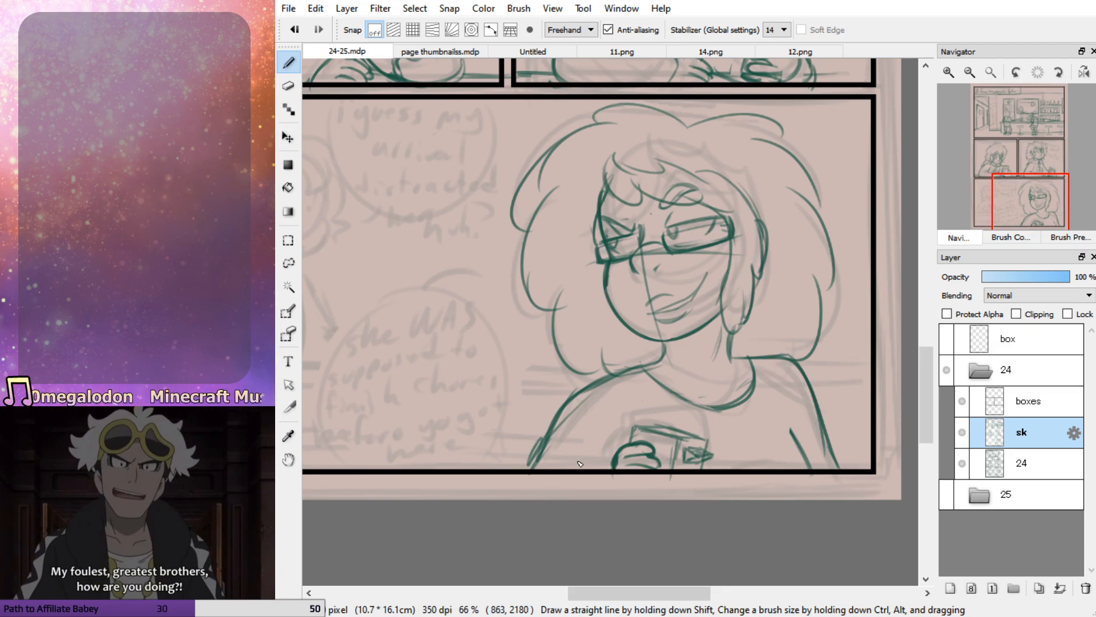
Erase the heavy finger lines on the hand holding the phone
key("e")
left_click_drag(619, 460, 708, 457)
key("ctrl+z")
mouse_move(639, 457)
left_mouse_down()
mouse_move(667, 456)
mouse_move(626, 452)
mouse_move(661, 471)
mouse_move(640, 470)
mouse_move(623, 442)
mouse_move(612, 468)
left_mouse_up()
key("b")
Lasso the hand and phone, shift them slightly down, and rotate them a little counterclockwise
left_click(290, 263)
mouse_move(652, 405)
left_mouse_down()
mouse_move(594, 496)
mouse_move(654, 410)
left_mouse_up()
key("ctrl+t")
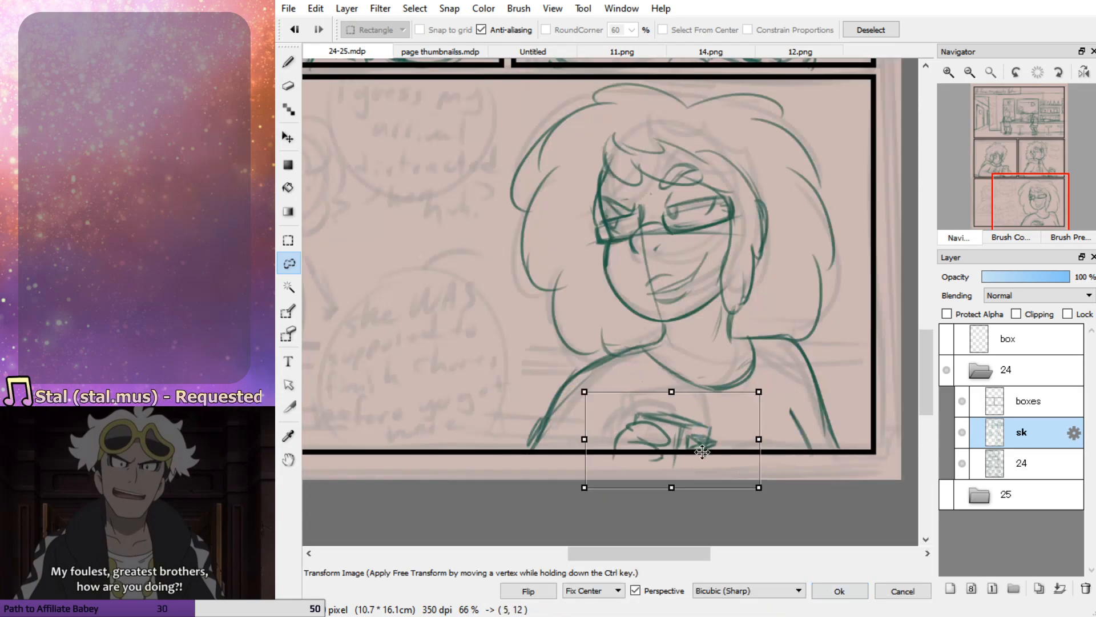
left_click_drag(799, 475, 807, 465)
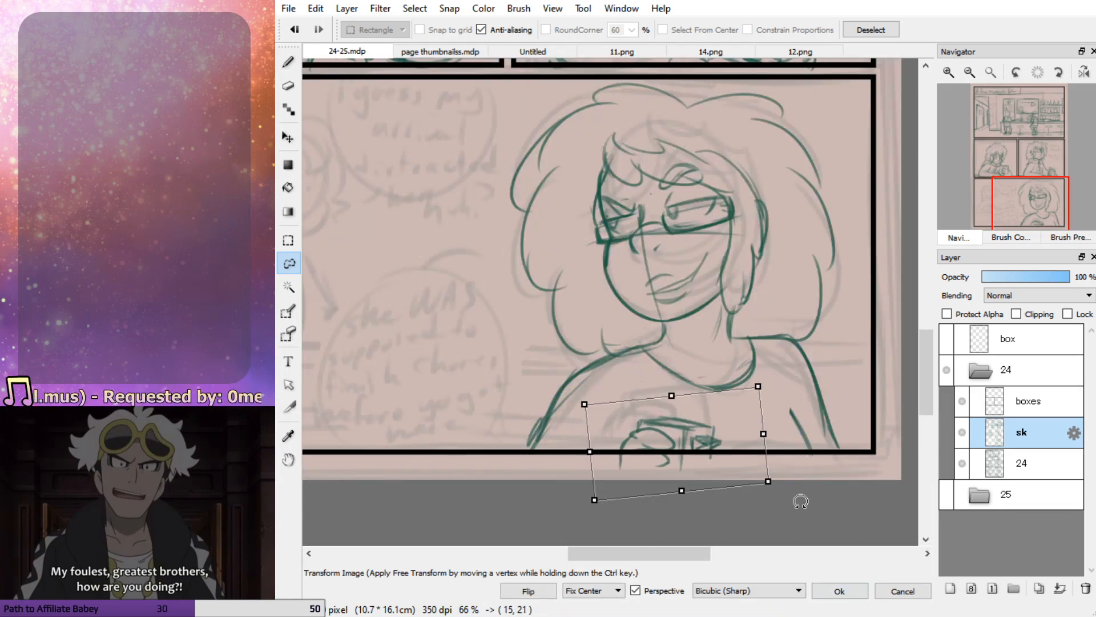
left_click(839, 590)
left_click(288, 63)
key("ctrl+d")
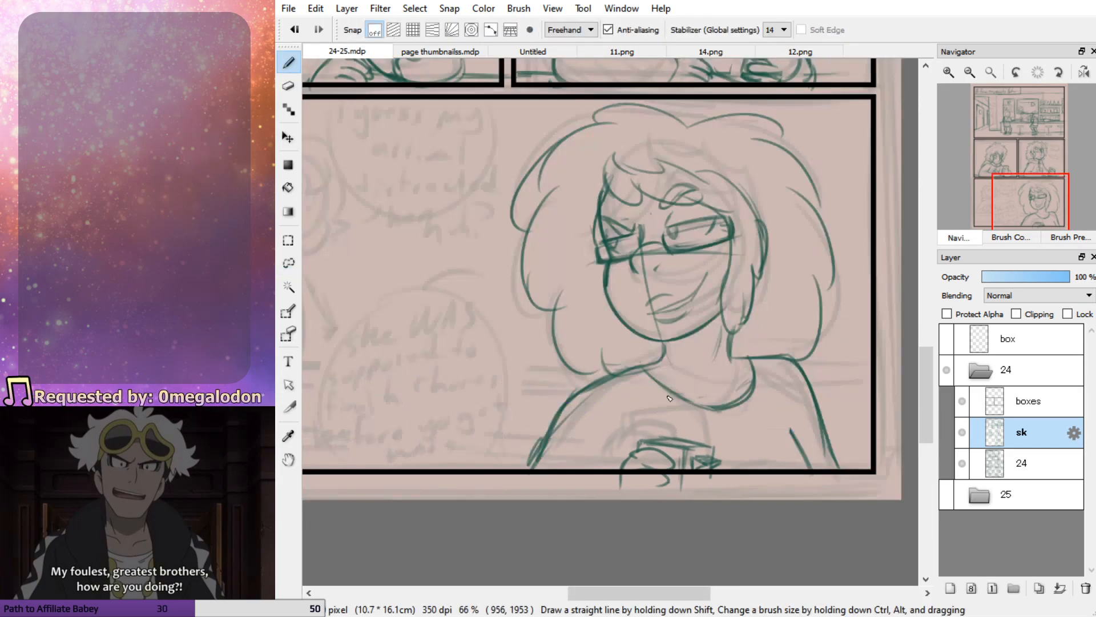
Redraw both of the woman's shoulder lines down to the panel border and restate the shirt's curved neckline
key("ctrl+z")
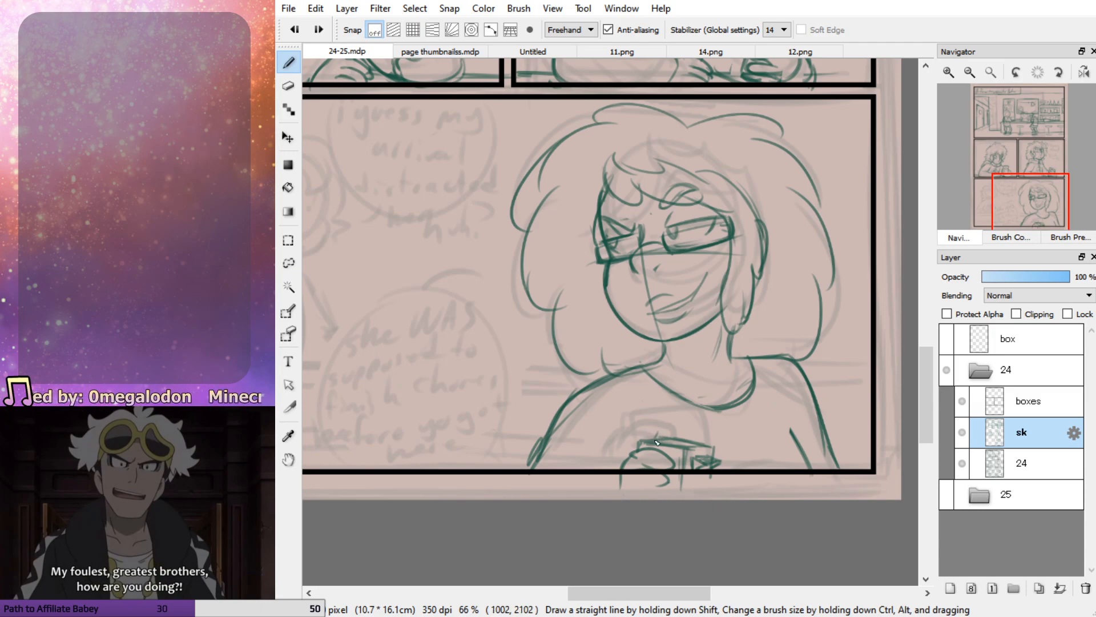
mouse_move(659, 364)
left_mouse_down()
mouse_move(575, 396)
mouse_move(543, 472)
left_mouse_up()
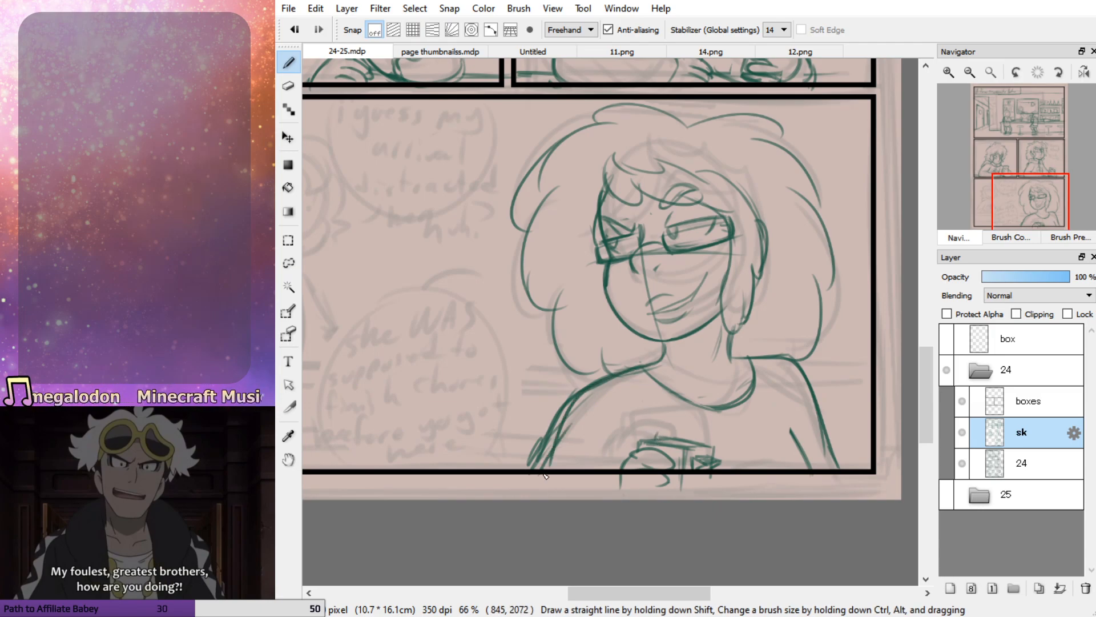
key("ctrl+z")
key("ctrl+z")
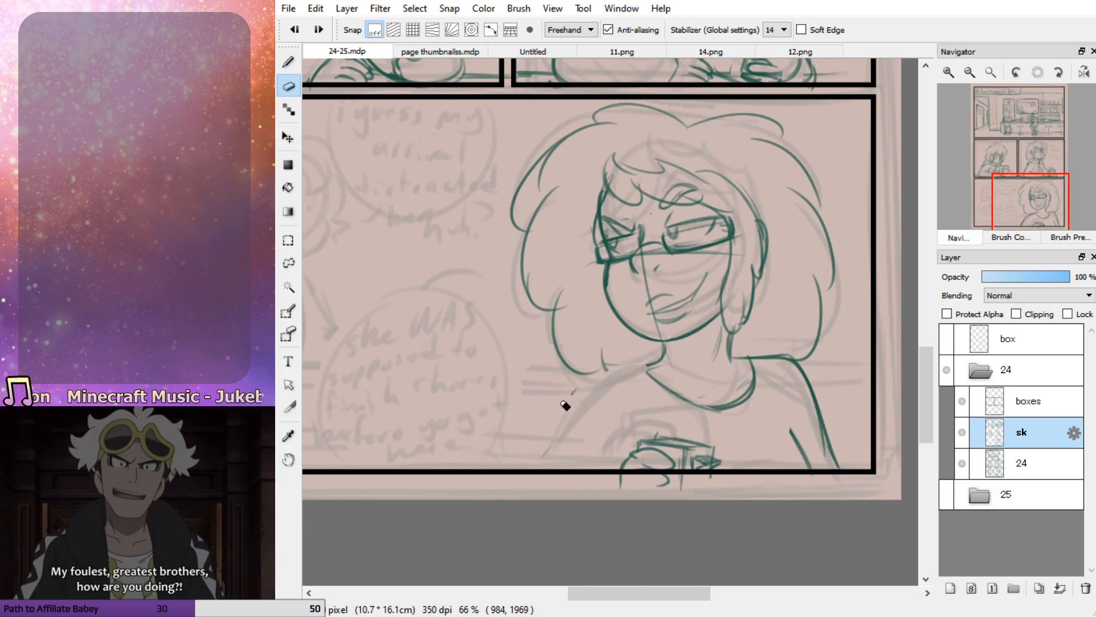
mouse_move(663, 360)
left_mouse_down()
mouse_move(564, 428)
mouse_move(580, 408)
mouse_move(541, 464)
left_mouse_up()
key("ctrl+z")
key("ctrl+z")
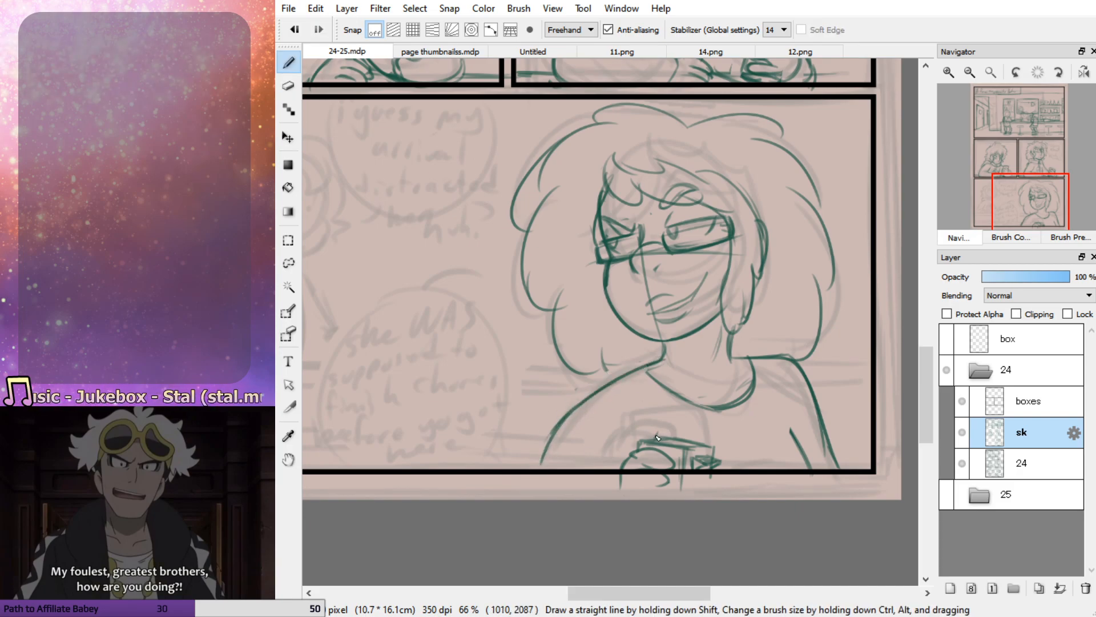
left_click_drag(557, 428, 544, 464)
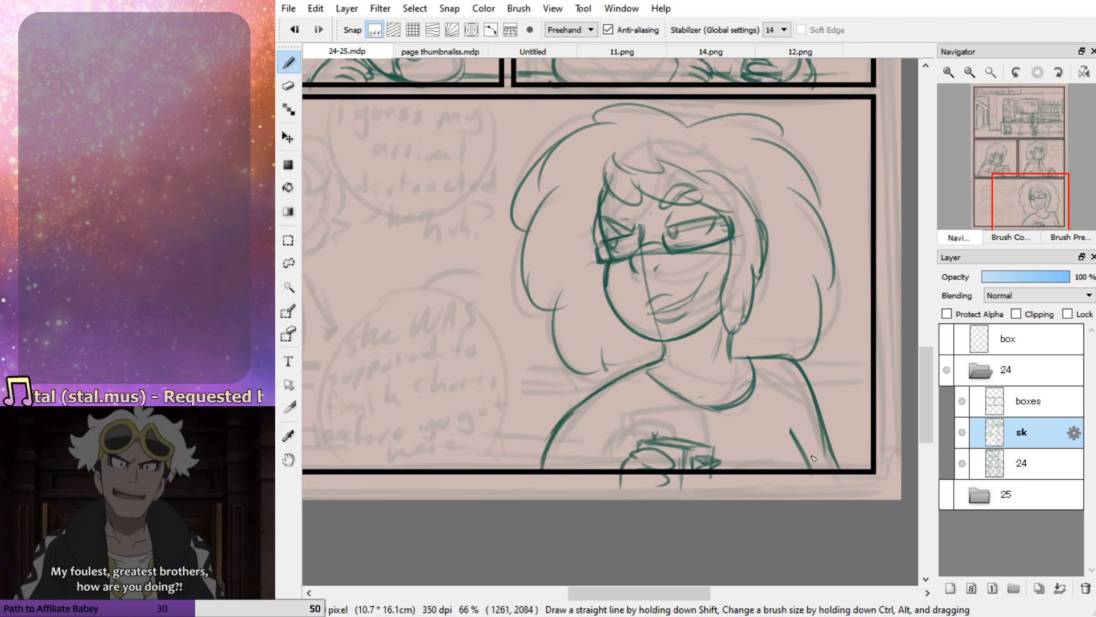
mouse_move(738, 360)
left_mouse_down()
mouse_move(780, 361)
mouse_move(816, 395)
mouse_move(845, 484)
left_mouse_up()
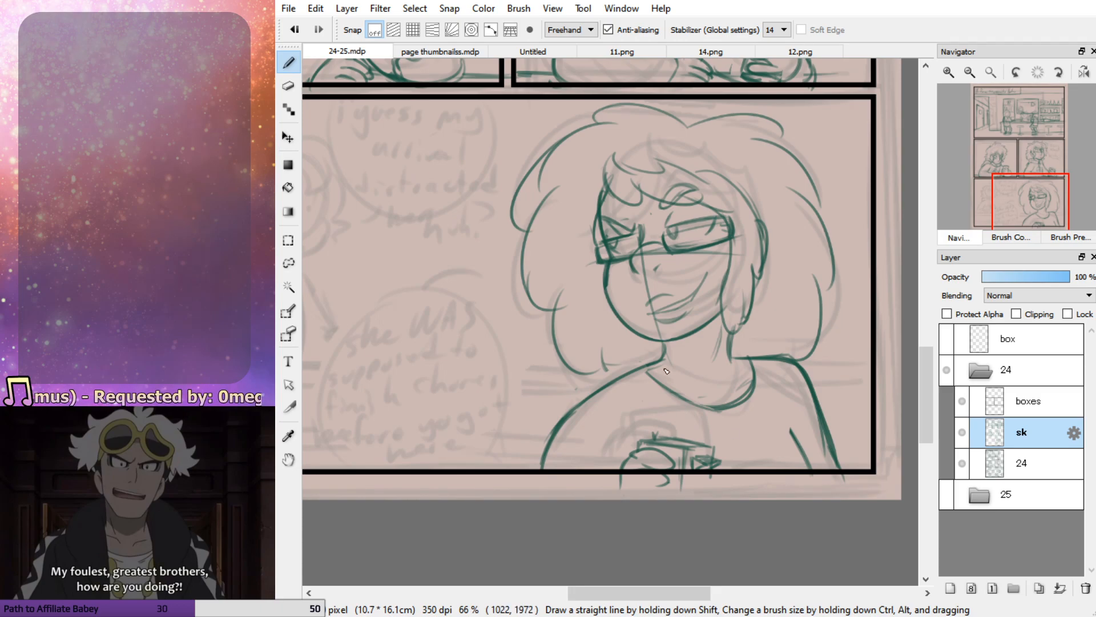
left_click_drag(645, 371, 717, 400)
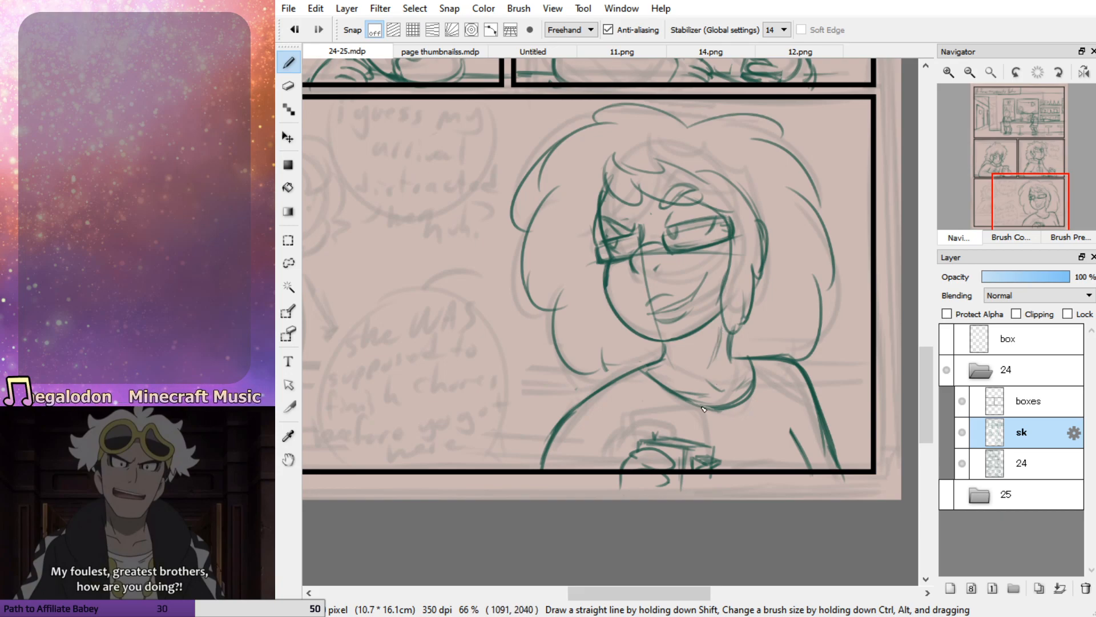
Check the necklace in 11.png, then draw a V-shaped cord with a rectangular pendant around the woman's neck in 24-25.mdp
left_click(608, 51)
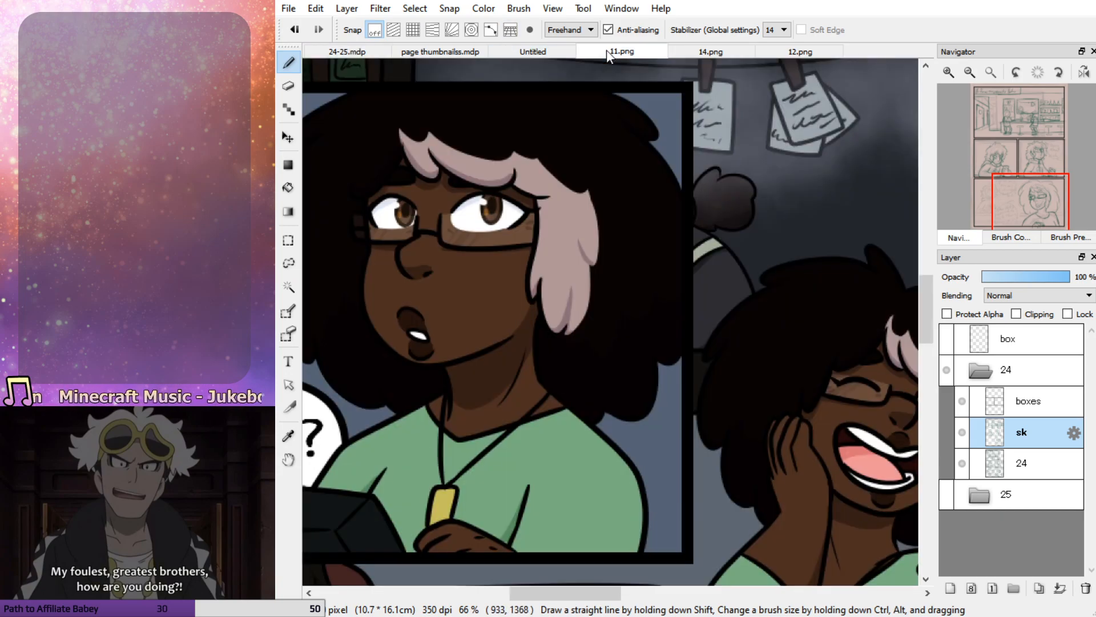
left_click(349, 50)
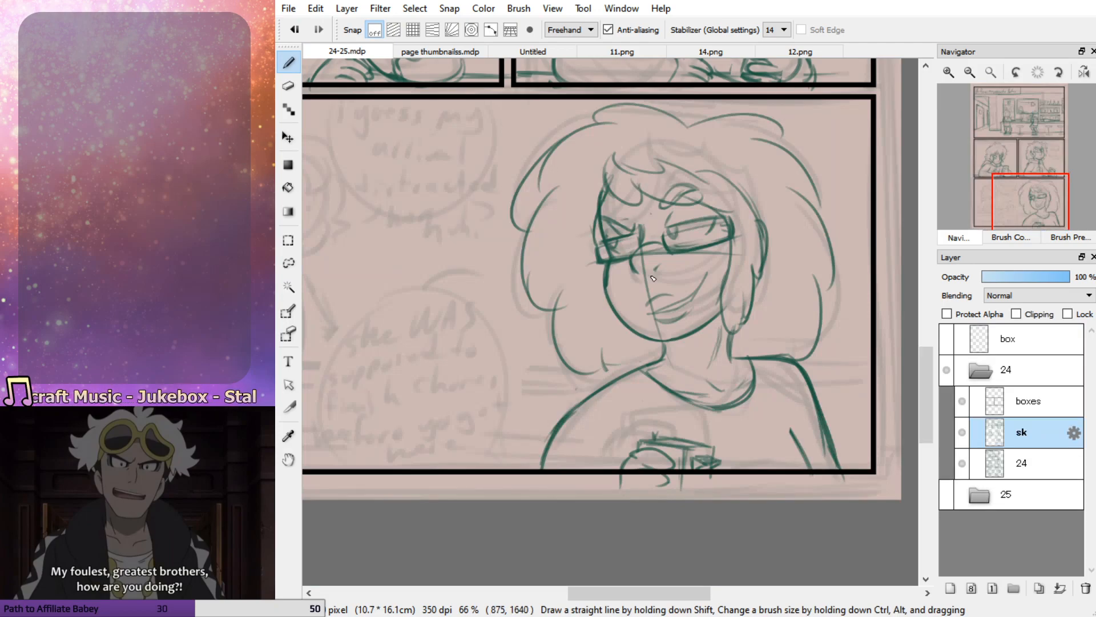
left_click_drag(635, 372, 733, 433)
key("ctrl+z")
left_click_drag(649, 361, 736, 431)
key("ctrl+z")
left_click_drag(735, 359, 752, 427)
key("ctrl+z")
key("ctrl+z")
left_click_drag(656, 362, 743, 430)
mouse_move(741, 359)
left_mouse_down()
mouse_move(751, 457)
mouse_move(756, 424)
mouse_move(768, 452)
mouse_move(748, 456)
left_mouse_up()
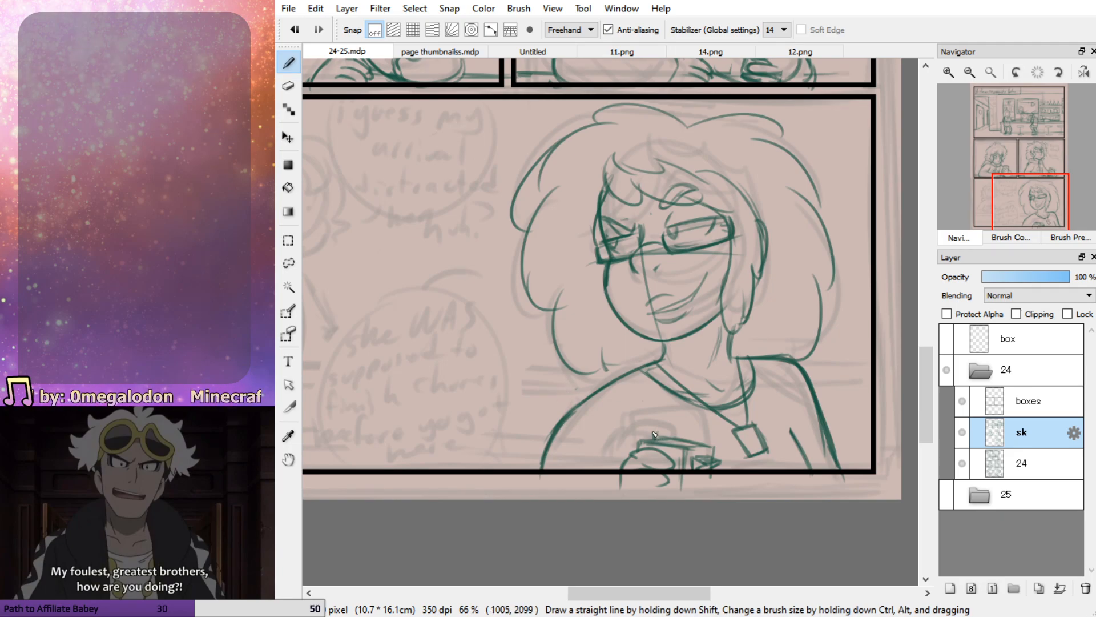
left_click_drag(786, 421, 815, 475)
key("ctrl+z")
key("ctrl+z")
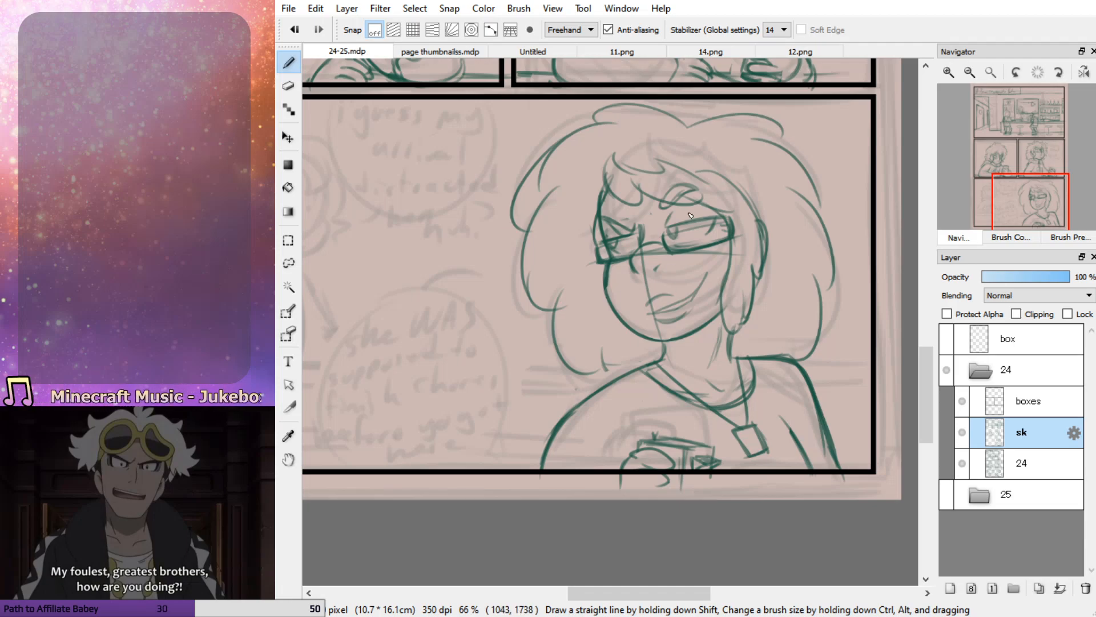
Draw the two upper horizontal counter edges from the panel's left border to the woman's hair
left_click_drag(985, 218, 966, 210)
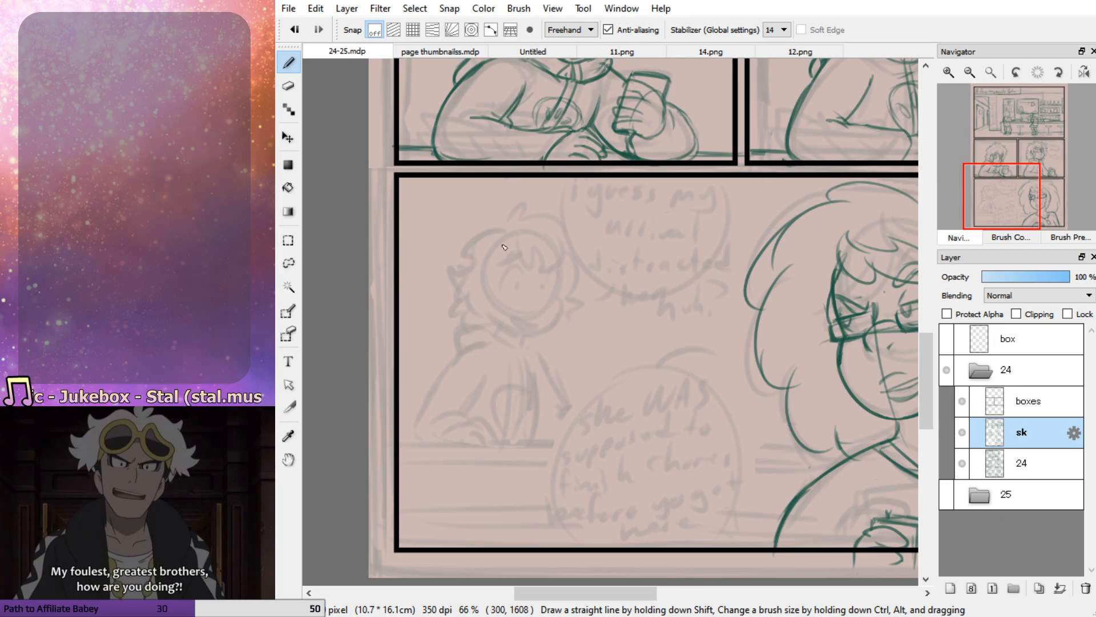
left_click_drag(399, 443, 744, 439)
key("ctrl+z")
left_click_drag(714, 439, 790, 438)
key("ctrl+z")
key("ctrl+z")
Draw the two lower counter edges from the panel's left border to the woman's shoulder
key("ctrl+z")
left_click_drag(397, 443, 805, 437)
left_click_drag(401, 456, 828, 454)
left_click_drag(400, 524, 689, 520)
key("ctrl+z")
left_click_drag(401, 521, 793, 511)
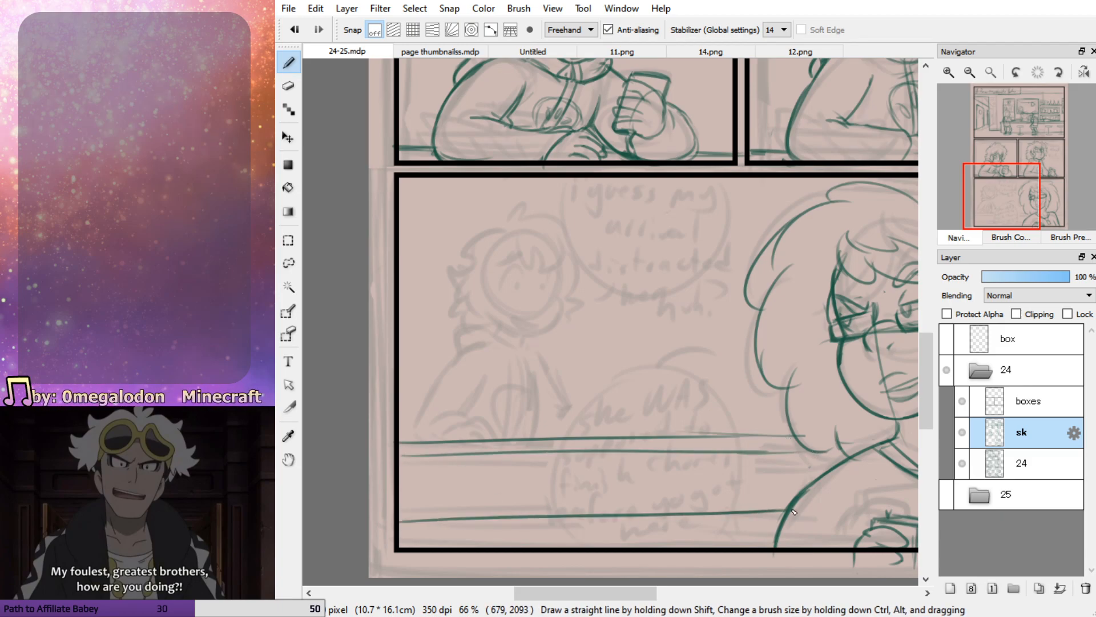
mouse_move(392, 520)
left_mouse_down()
mouse_move(573, 509)
mouse_move(531, 521)
left_mouse_up()
key("ctrl+z")
mouse_move(399, 549)
left_mouse_down()
mouse_move(785, 535)
mouse_move(539, 548)
left_mouse_up()
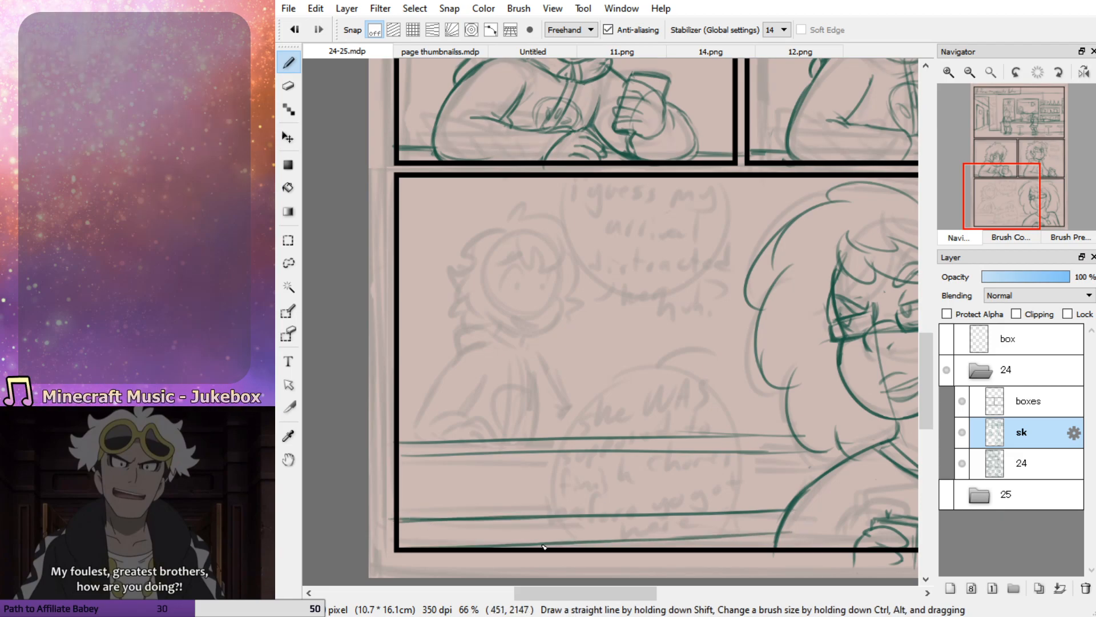
mouse_move(436, 509)
left_mouse_down()
mouse_move(430, 478)
mouse_move(465, 477)
mouse_move(464, 515)
mouse_move(432, 513)
left_mouse_up()
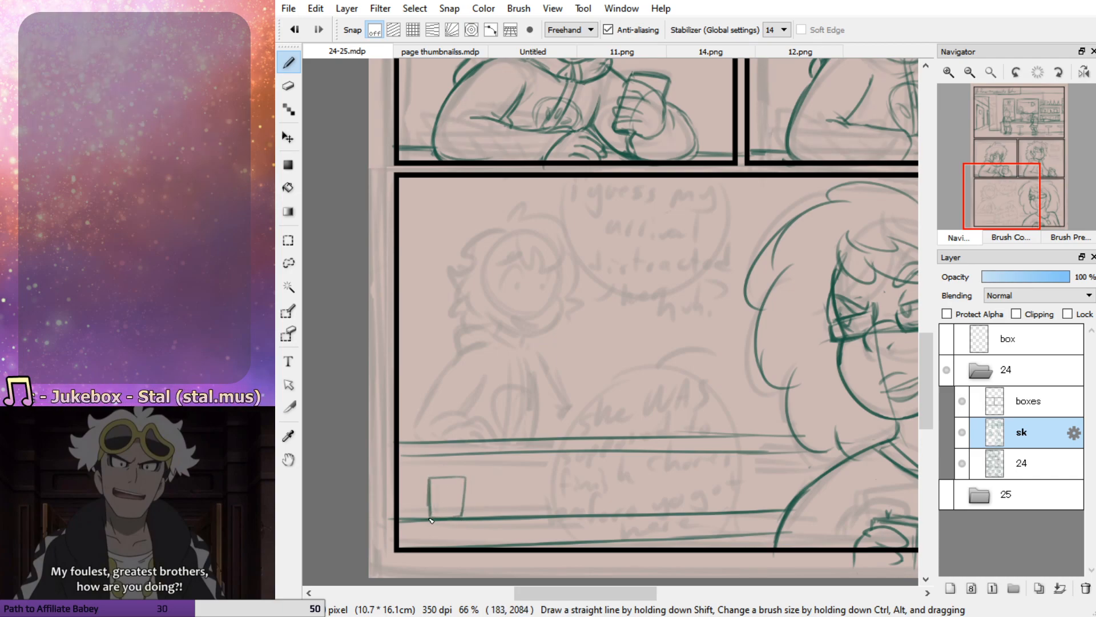
key("ctrl+z")
key("ctrl+z")
key("ctrl+z")
key("ctrl+z")
Sketch two upright three-dimensional boxes side by side on the counter near the panel's left border
left_click_drag(433, 466, 432, 523)
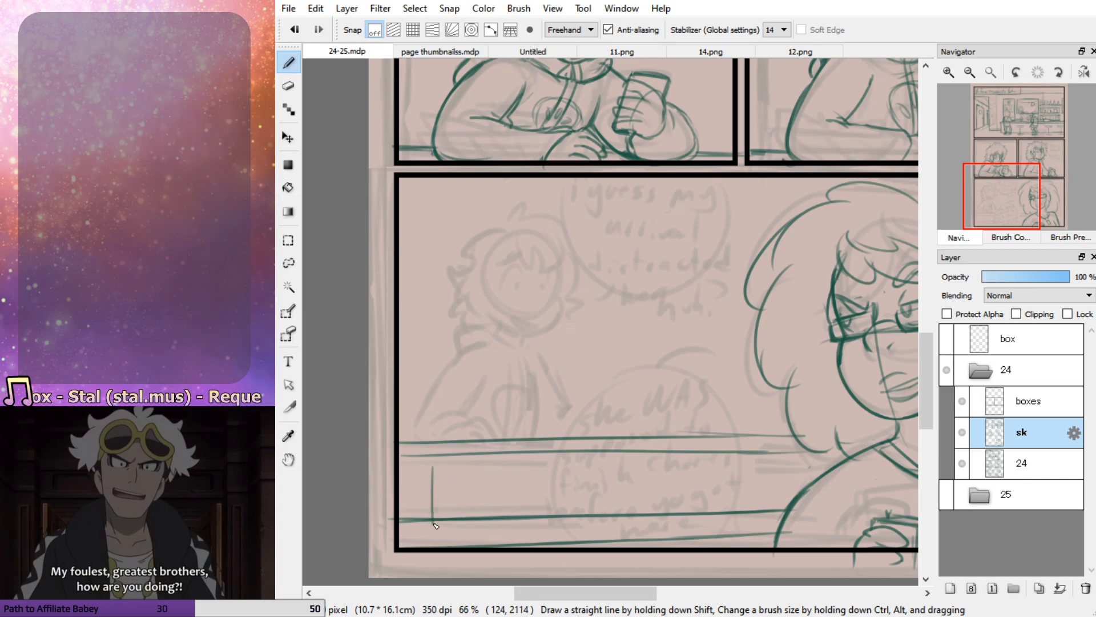
mouse_move(439, 470)
left_mouse_down()
mouse_move(467, 464)
mouse_move(489, 481)
mouse_move(445, 476)
mouse_move(488, 479)
mouse_move(490, 518)
mouse_move(490, 486)
mouse_move(487, 534)
mouse_move(488, 511)
mouse_move(451, 534)
left_mouse_up()
mouse_move(506, 468)
left_mouse_down()
mouse_move(512, 535)
mouse_move(508, 474)
mouse_move(509, 528)
mouse_move(558, 534)
left_mouse_up()
left_click_drag(528, 531, 559, 531)
mouse_move(560, 531)
left_mouse_down()
mouse_move(557, 477)
mouse_move(562, 514)
mouse_move(530, 532)
left_mouse_up()
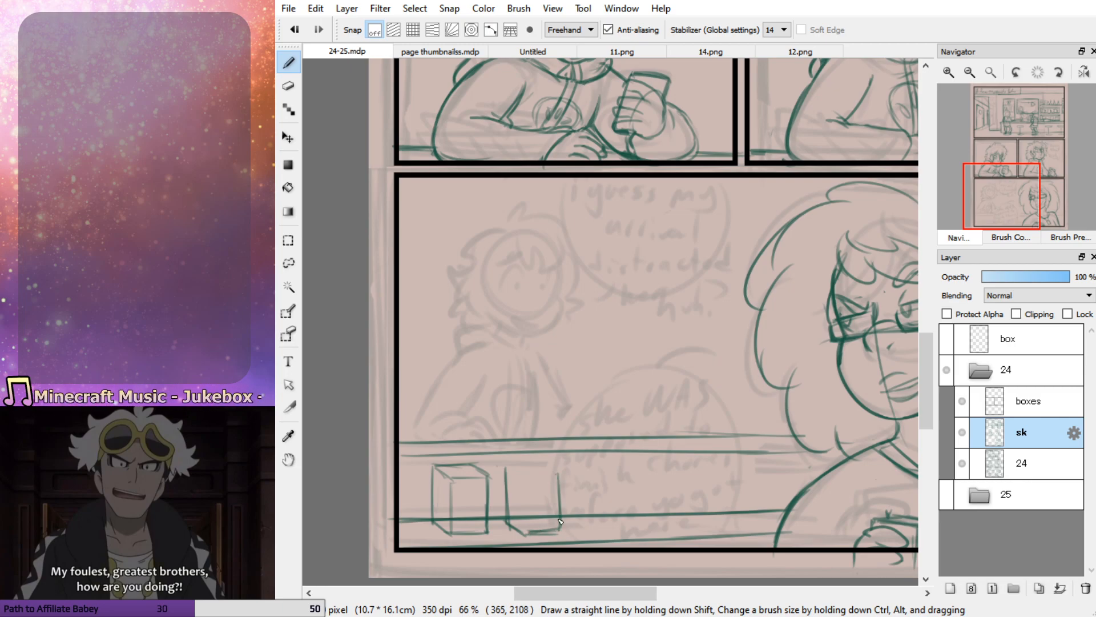
mouse_move(507, 465)
left_mouse_down()
mouse_move(531, 478)
mouse_move(530, 534)
left_mouse_up()
mouse_move(558, 473)
left_mouse_down()
mouse_move(529, 481)
mouse_move(558, 476)
mouse_move(535, 467)
mouse_move(562, 477)
mouse_move(506, 469)
left_mouse_up()
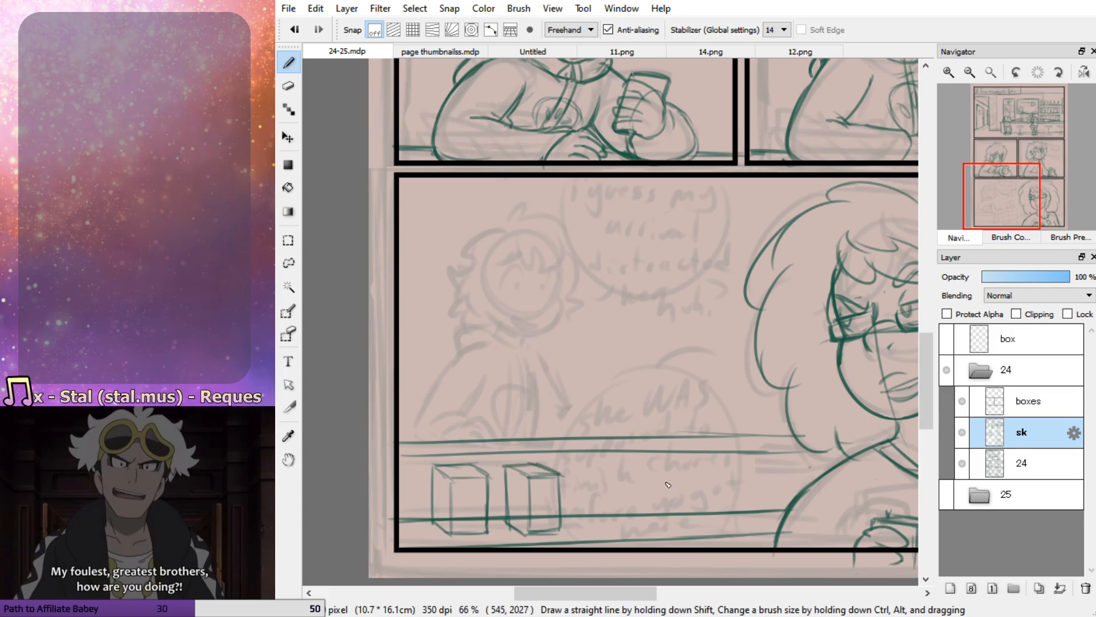
Sketch the domed cap of a small shaker beside the woman's shoulder and erase the counter line behind it
mouse_move(726, 474)
left_mouse_down()
mouse_move(702, 489)
mouse_move(704, 516)
left_mouse_up()
key("ctrl+z")
key("ctrl+z")
mouse_move(762, 476)
left_mouse_down()
mouse_move(750, 515)
mouse_move(769, 475)
mouse_move(769, 516)
mouse_move(751, 516)
mouse_move(765, 483)
mouse_move(777, 484)
mouse_move(750, 484)
mouse_move(781, 484)
mouse_move(759, 511)
mouse_move(775, 473)
left_mouse_up()
key("ctrl+z")
key("ctrl+z")
key("e")
key("b")
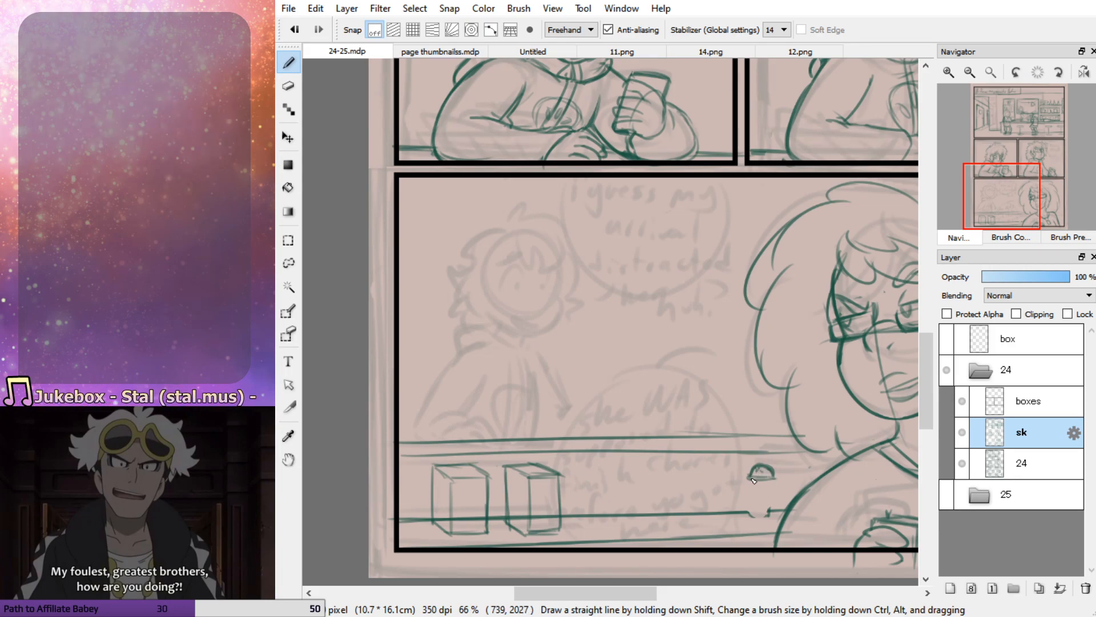
Draw the shaker's body with its markings, and add a second shaker partly hidden behind the woman's shoulder
mouse_move(754, 483)
left_mouse_down()
mouse_move(749, 514)
mouse_move(771, 518)
left_mouse_up()
mouse_move(774, 476)
left_mouse_down()
mouse_move(777, 521)
mouse_move(759, 483)
mouse_move(757, 508)
mouse_move(756, 481)
mouse_move(764, 508)
mouse_move(771, 485)
mouse_move(774, 504)
mouse_move(755, 495)
mouse_move(778, 496)
mouse_move(751, 497)
mouse_move(776, 502)
mouse_move(752, 487)
mouse_move(765, 480)
mouse_move(756, 510)
left_mouse_up()
key("ctrl+z")
key("ctrl+z")
left_click(804, 475)
mouse_move(791, 473)
left_mouse_down()
mouse_move(788, 506)
mouse_move(813, 478)
mouse_move(800, 475)
mouse_move(814, 475)
left_mouse_up()
key("ctrl+z")
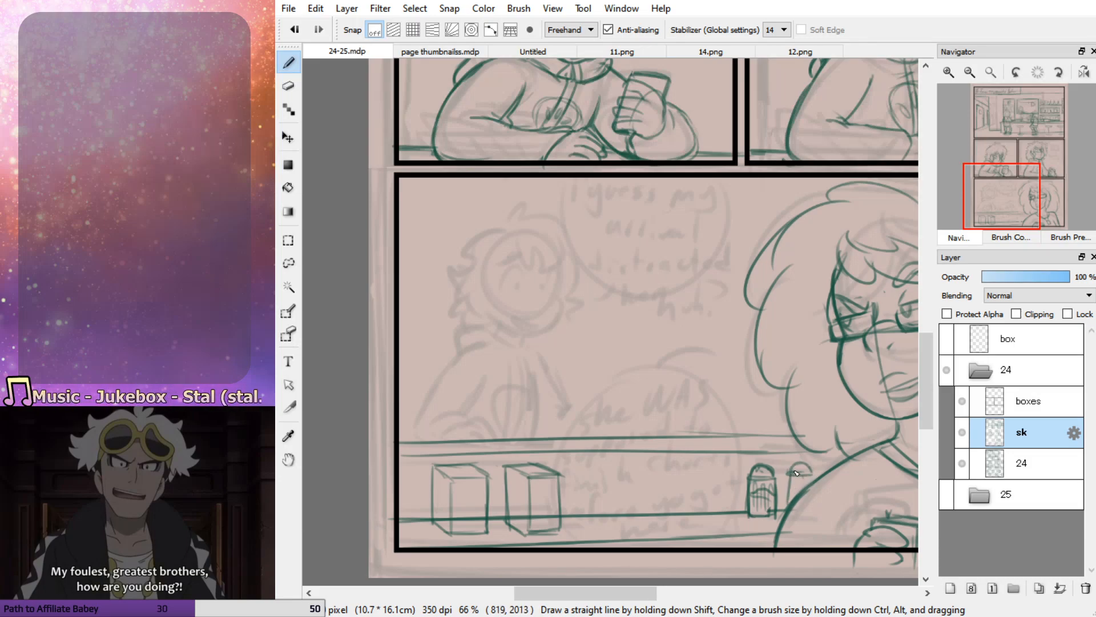
mouse_move(789, 476)
left_mouse_down()
mouse_move(787, 511)
mouse_move(799, 489)
left_mouse_up()
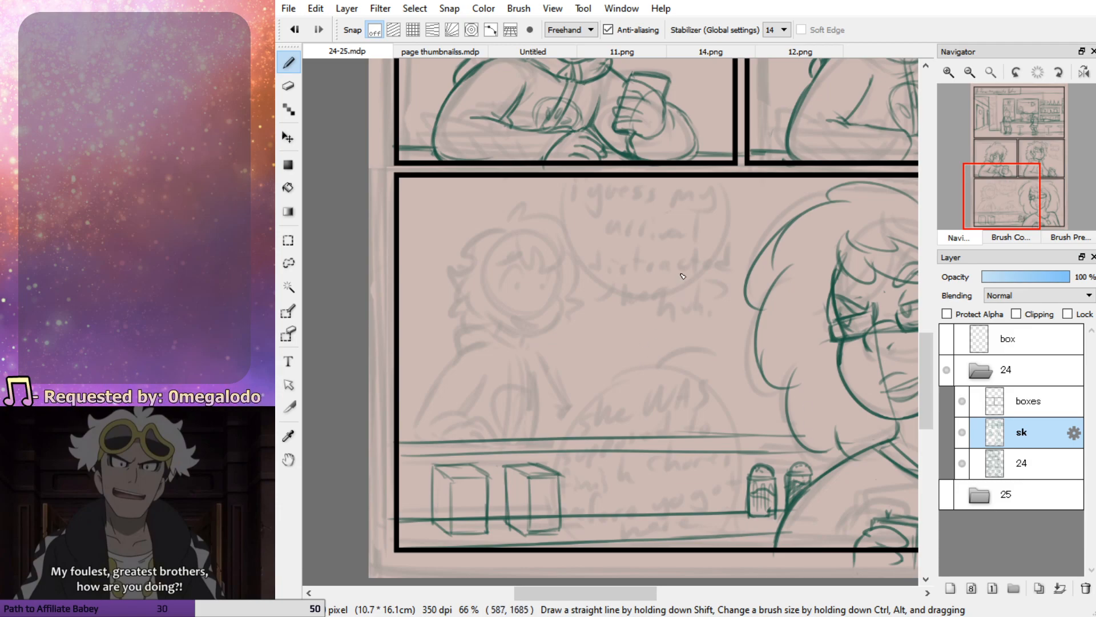
Draw the cheek and jaw line of the background character's face over the rough head
mouse_move(550, 265)
left_mouse_down()
mouse_move(561, 301)
mouse_move(533, 335)
left_mouse_up()
key("ctrl+z")
key("ctrl+z")
key("ctrl+z")
key("ctrl+z")
mouse_move(558, 293)
left_mouse_down()
mouse_move(557, 321)
mouse_move(562, 308)
mouse_move(532, 339)
mouse_move(492, 315)
left_mouse_up()
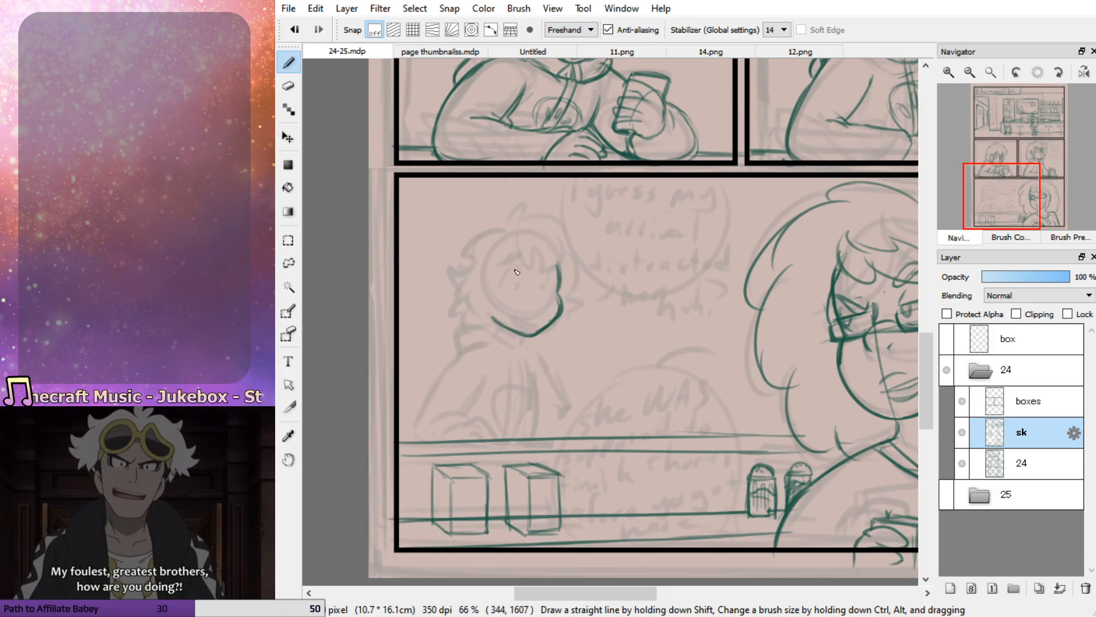
Add the background character's ear, crossed facial guide lines and upper eyelid arcs
left_click_drag(484, 278, 486, 307)
mouse_move(535, 261)
left_mouse_down()
mouse_move(529, 336)
mouse_move(539, 309)
mouse_move(538, 336)
left_mouse_up()
key("ctrl+z")
mouse_move(564, 295)
left_mouse_down()
mouse_move(488, 302)
mouse_move(521, 278)
mouse_move(513, 291)
left_mouse_up()
key("ctrl+z")
key("ctrl+z")
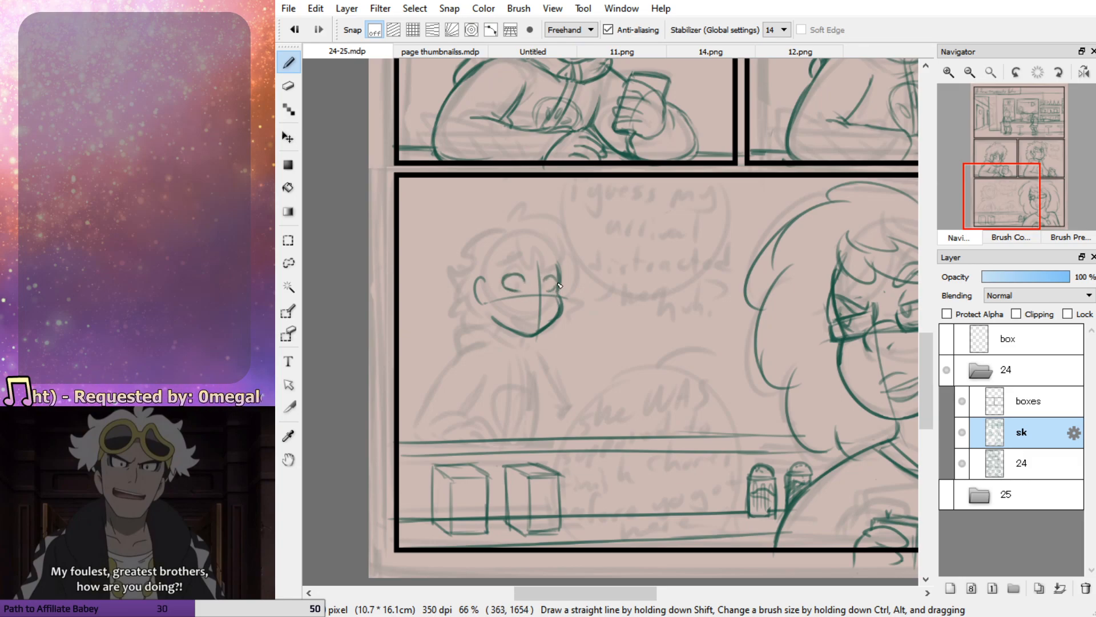
Draw the background character's round eyes, nose and smiling mouth along the facial guides
left_click_drag(521, 280, 522, 284)
key("ctrl+z")
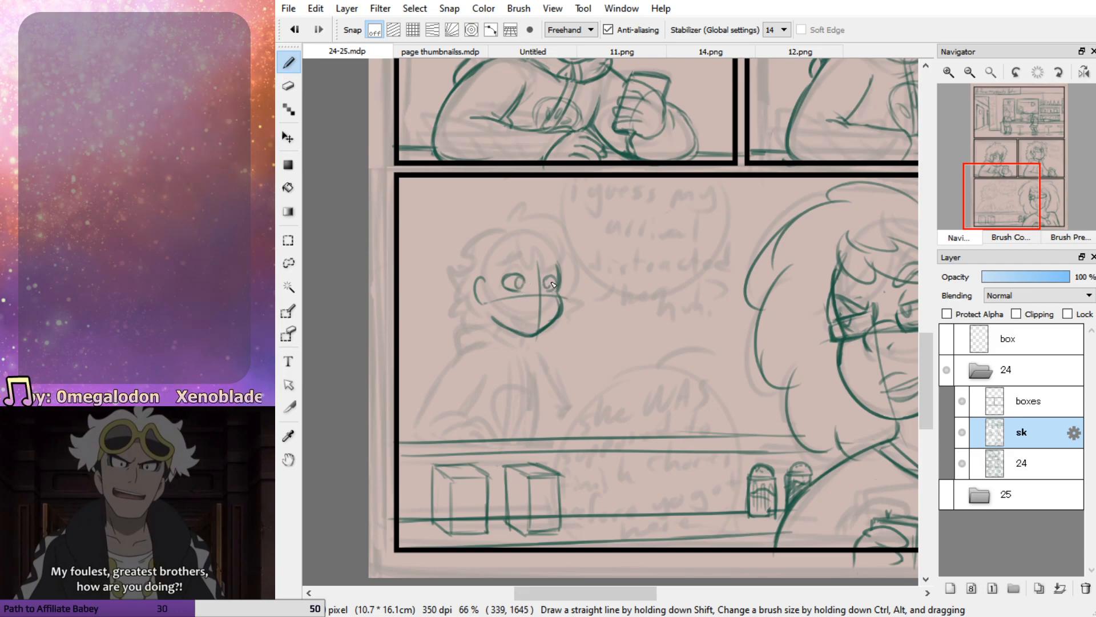
mouse_move(525, 323)
left_mouse_down()
mouse_move(533, 324)
mouse_move(517, 318)
mouse_move(532, 326)
left_mouse_up()
key("ctrl+z")
left_click_drag(539, 276, 544, 316)
key("ctrl+z")
mouse_move(540, 276)
left_mouse_down()
mouse_move(551, 305)
mouse_move(535, 328)
left_mouse_up()
key("e")
key("b")
key("ctrl+z")
Draw the background character's shaggy curly hair around the head and clean up its stray top lines
key("ctrl+z")
Sketch the background character's bangs falling across the forehead and between the eyes
mouse_move(500, 272)
left_mouse_down()
mouse_move(528, 261)
mouse_move(561, 273)
left_mouse_up()
left_click_drag(542, 227, 562, 264)
mouse_move(549, 246)
left_mouse_down()
mouse_move(539, 281)
mouse_move(512, 246)
mouse_move(493, 310)
mouse_move(483, 273)
mouse_move(479, 286)
mouse_move(545, 269)
left_mouse_up()
left_click_drag(559, 275, 565, 258)
mouse_move(495, 236)
left_mouse_down()
mouse_move(573, 233)
mouse_move(568, 255)
mouse_move(576, 294)
left_mouse_up()
key("ctrl+z")
key("ctrl+z")
key("ctrl+z")
key("e")
left_click_drag(572, 240, 515, 220)
left_click_drag(548, 229, 576, 260)
key("b")
mouse_move(494, 229)
left_mouse_down()
mouse_move(519, 217)
mouse_move(554, 215)
mouse_move(542, 226)
mouse_move(582, 276)
mouse_move(570, 312)
mouse_move(491, 235)
mouse_move(474, 238)
mouse_move(462, 324)
mouse_move(490, 330)
left_mouse_up()
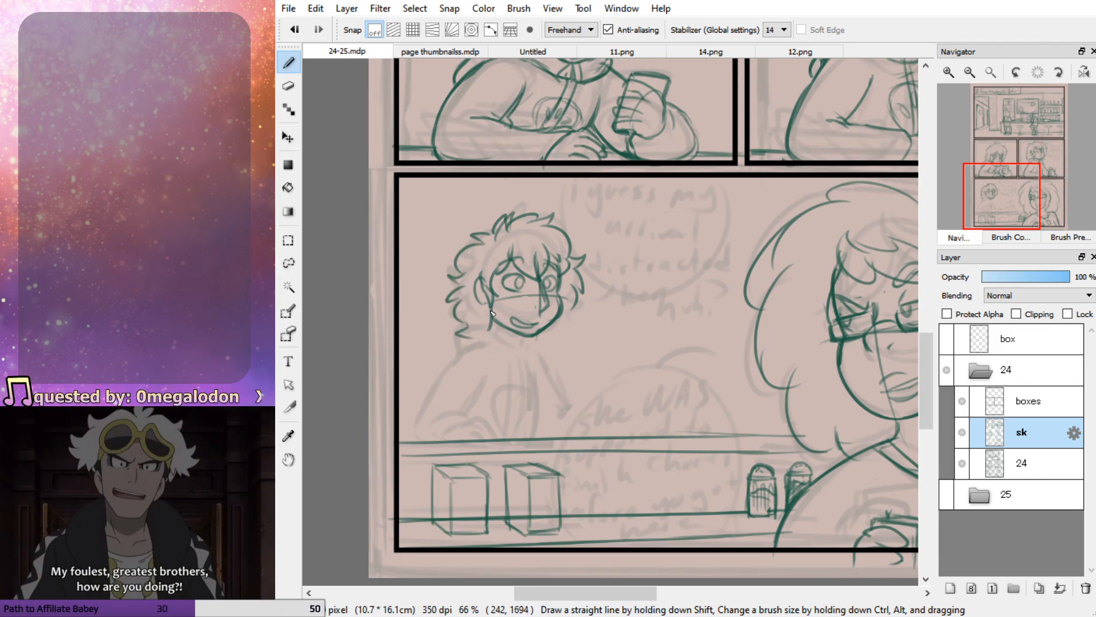
Draw the background character's neck, shoulders and both sleeves reaching down to the counter
key("e")
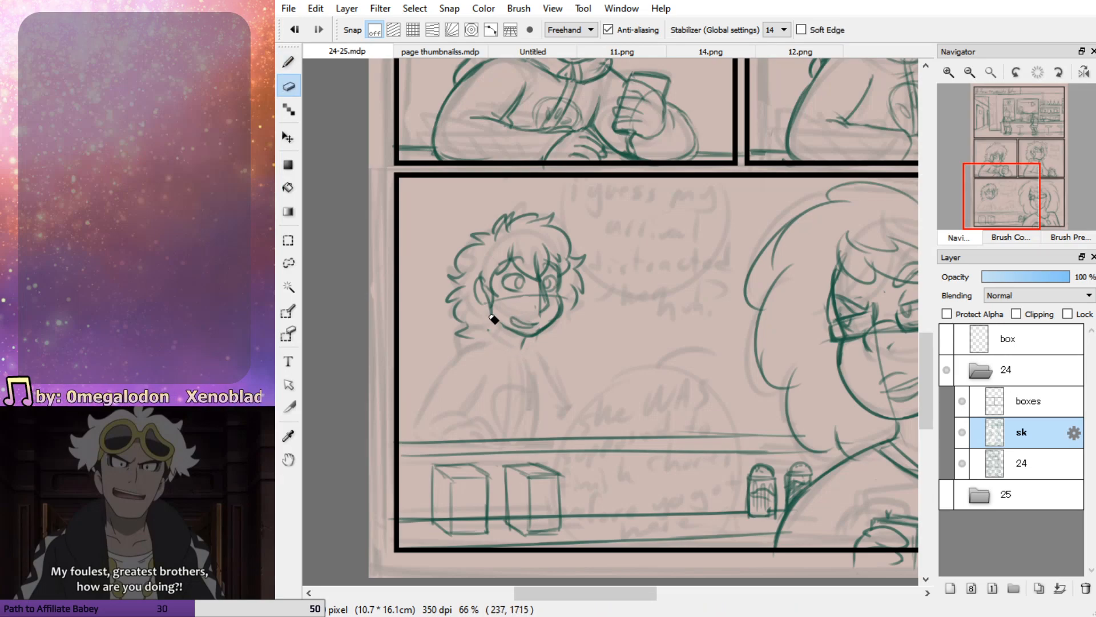
key("b")
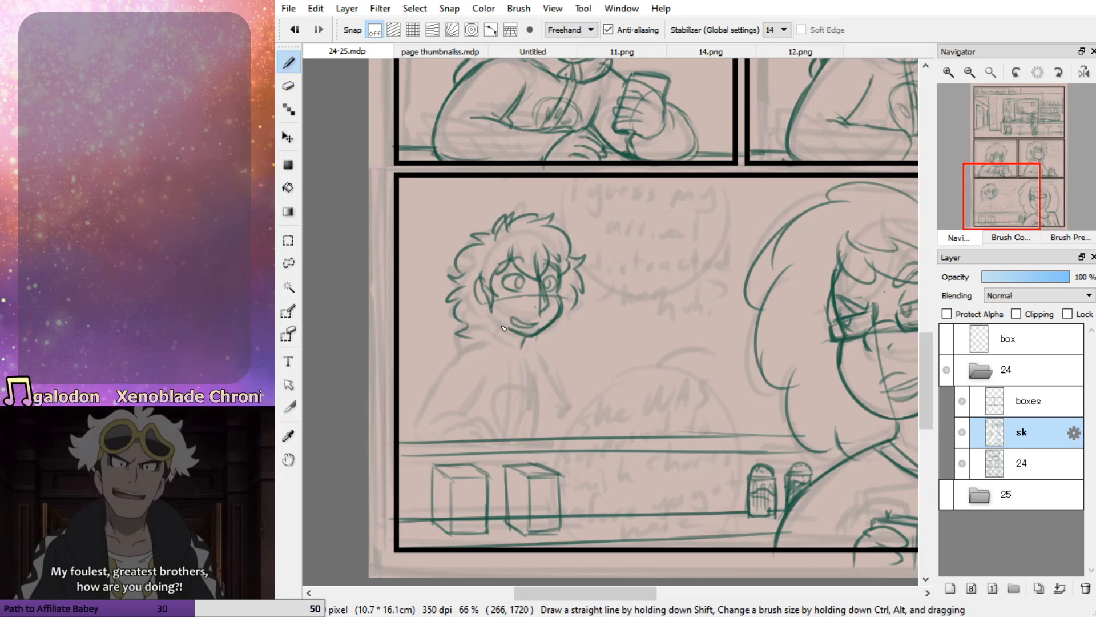
mouse_move(493, 310)
left_mouse_down()
mouse_move(486, 332)
mouse_move(516, 332)
mouse_move(508, 346)
mouse_move(490, 331)
mouse_move(520, 352)
left_mouse_up()
mouse_move(521, 350)
left_mouse_down()
mouse_move(526, 339)
mouse_move(509, 350)
mouse_move(469, 333)
mouse_move(452, 342)
mouse_move(417, 434)
left_mouse_up()
key("ctrl+z")
key("ctrl+z")
left_click_drag(489, 382, 463, 423)
mouse_move(525, 350)
left_mouse_down()
mouse_move(549, 372)
mouse_move(575, 437)
left_mouse_up()
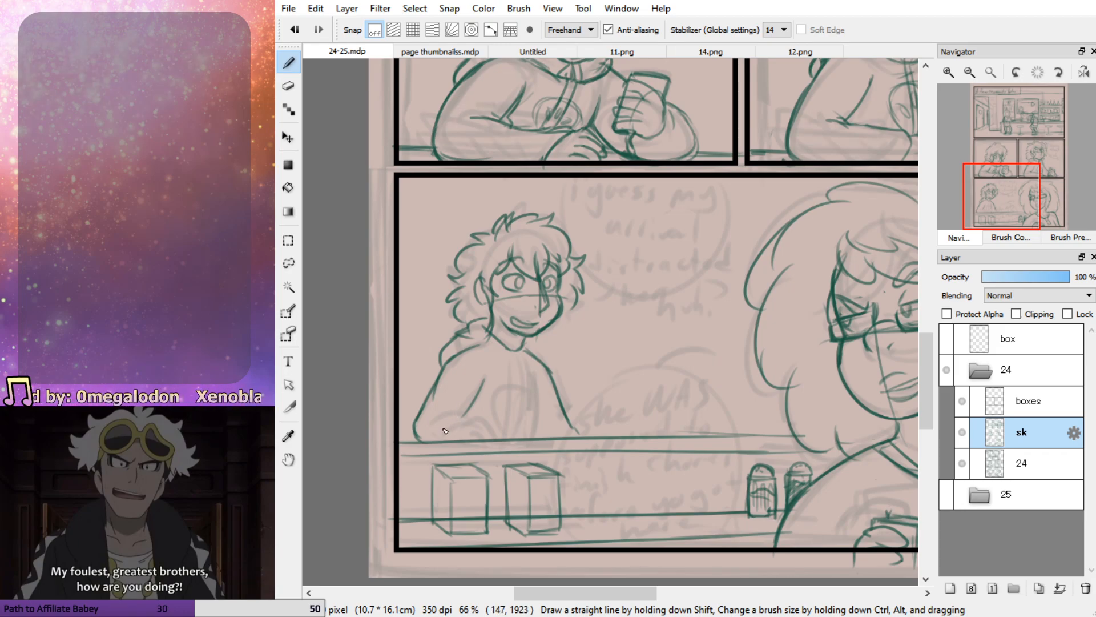
Sketch the background character's near forearm and curled hand resting on the counter
mouse_move(482, 427)
left_mouse_down()
mouse_move(498, 445)
mouse_move(464, 446)
mouse_move(472, 420)
mouse_move(443, 410)
mouse_move(431, 417)
mouse_move(463, 419)
mouse_move(432, 418)
mouse_move(455, 413)
mouse_move(443, 442)
mouse_move(480, 424)
mouse_move(414, 435)
left_mouse_up()
key("ctrl+z")
key("ctrl+z")
key("ctrl+z")
key("ctrl+z")
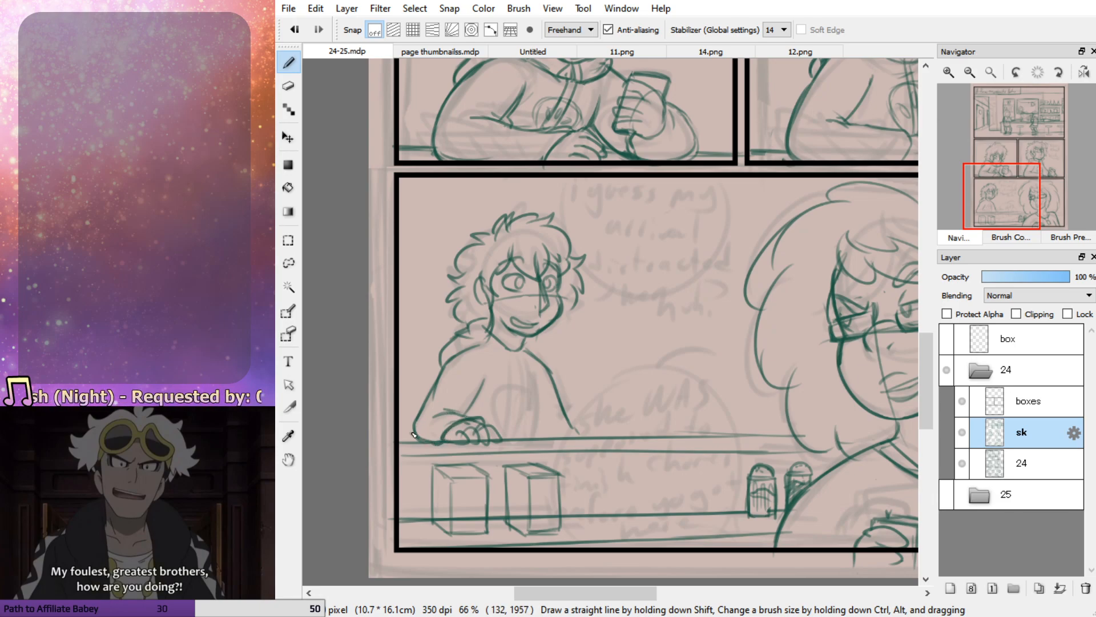
Draw the hoodie's torso edge and the folded hood around the neck, erasing overlapping lines
mouse_move(537, 377)
left_mouse_down()
mouse_move(535, 437)
mouse_move(536, 378)
left_mouse_up()
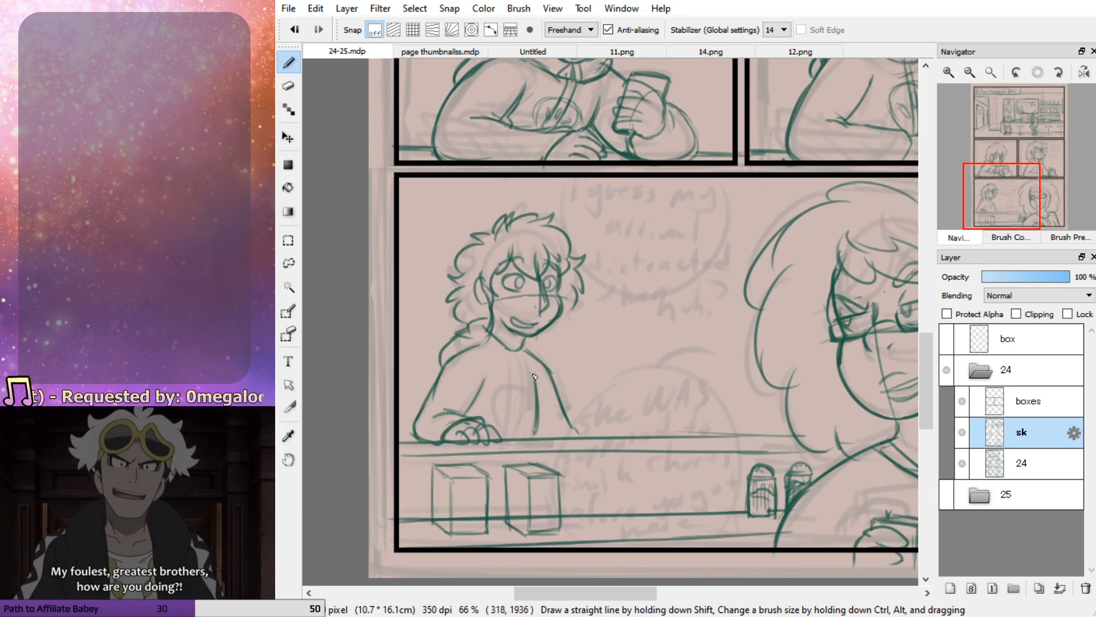
left_click_drag(483, 339, 529, 359)
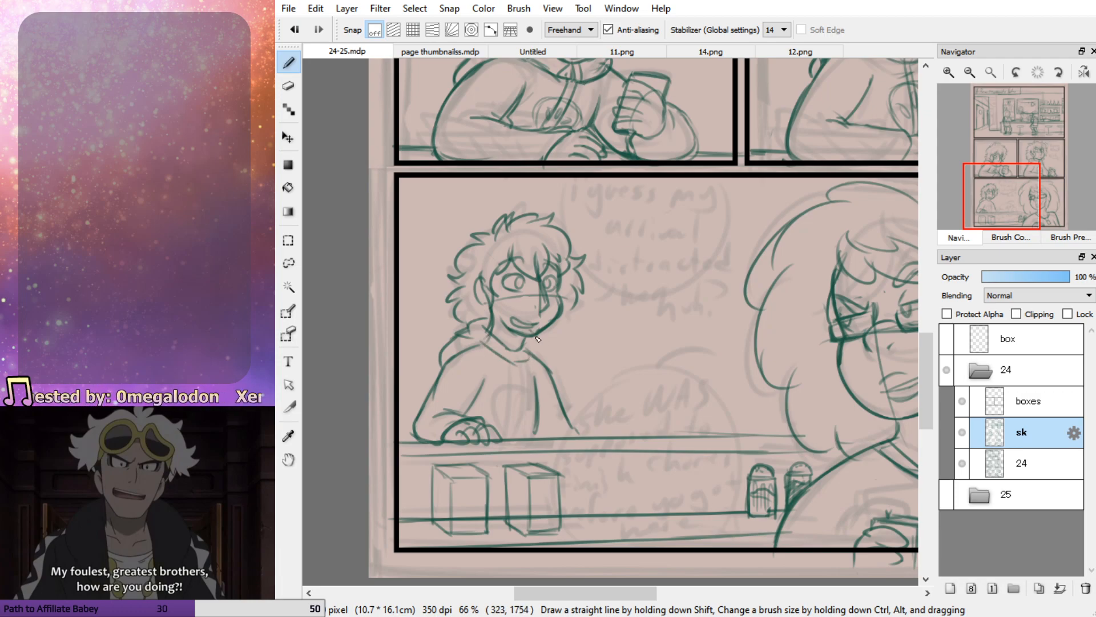
key("e")
mouse_move(485, 346)
left_mouse_down()
mouse_move(530, 362)
mouse_move(490, 331)
mouse_move(547, 363)
mouse_move(534, 371)
mouse_move(526, 358)
mouse_move(469, 347)
mouse_move(478, 325)
mouse_move(444, 361)
mouse_move(463, 343)
mouse_move(540, 365)
left_mouse_up()
key("b")
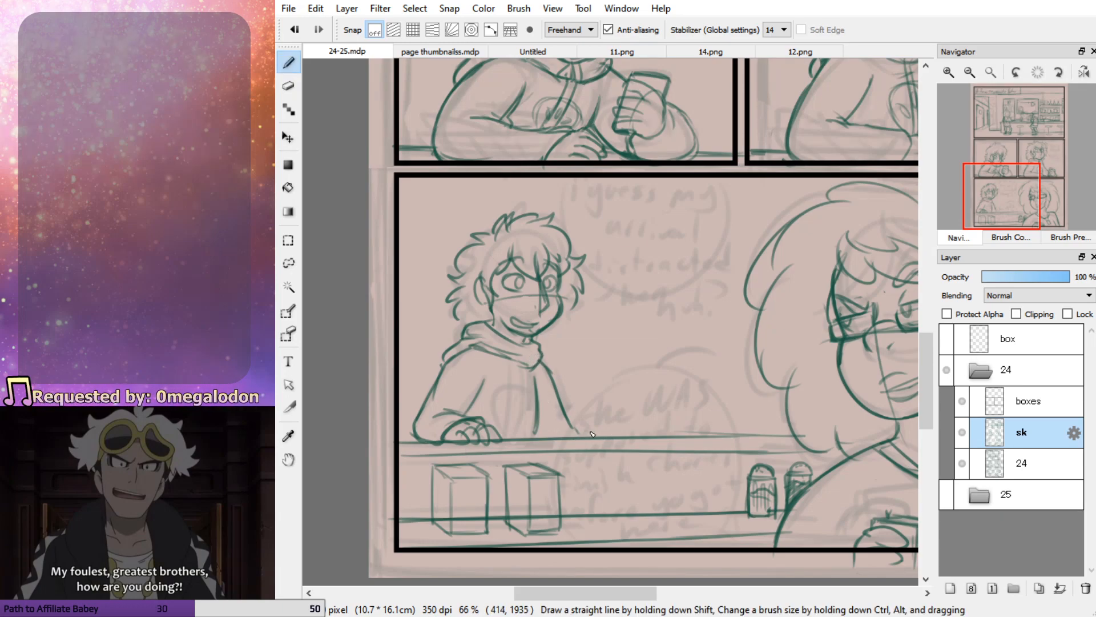
Sketch the background character's far hand and the hoodie's lower edge at the counter
key("ctrl+z")
mouse_move(590, 427)
left_mouse_down()
mouse_move(614, 414)
mouse_move(591, 423)
left_mouse_up()
key("ctrl+z")
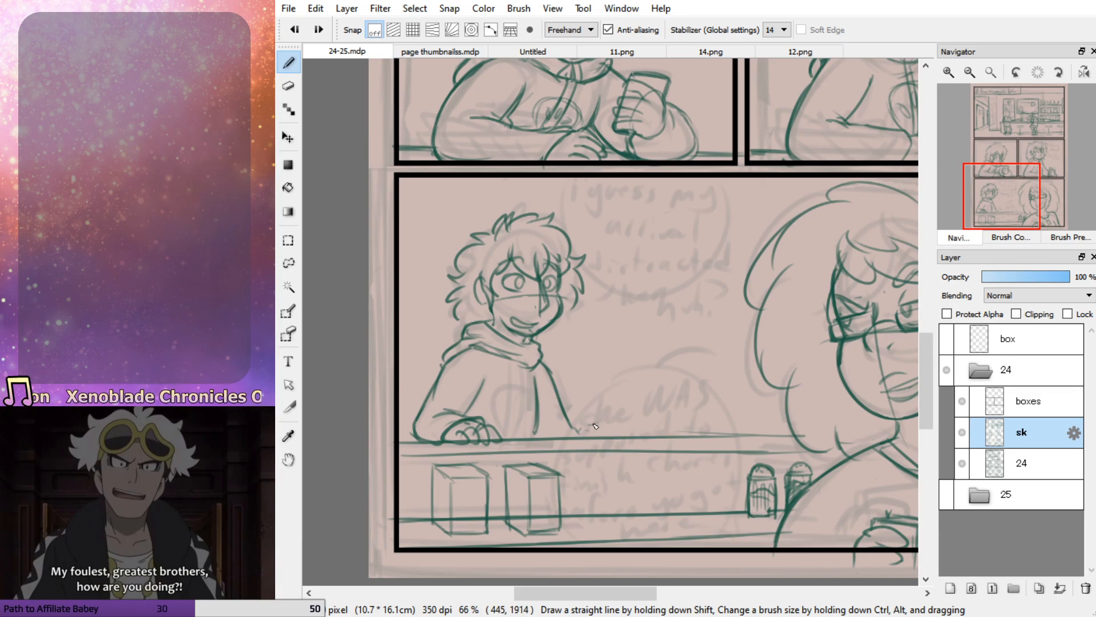
mouse_move(565, 428)
left_mouse_down()
mouse_move(546, 441)
mouse_move(573, 439)
left_mouse_up()
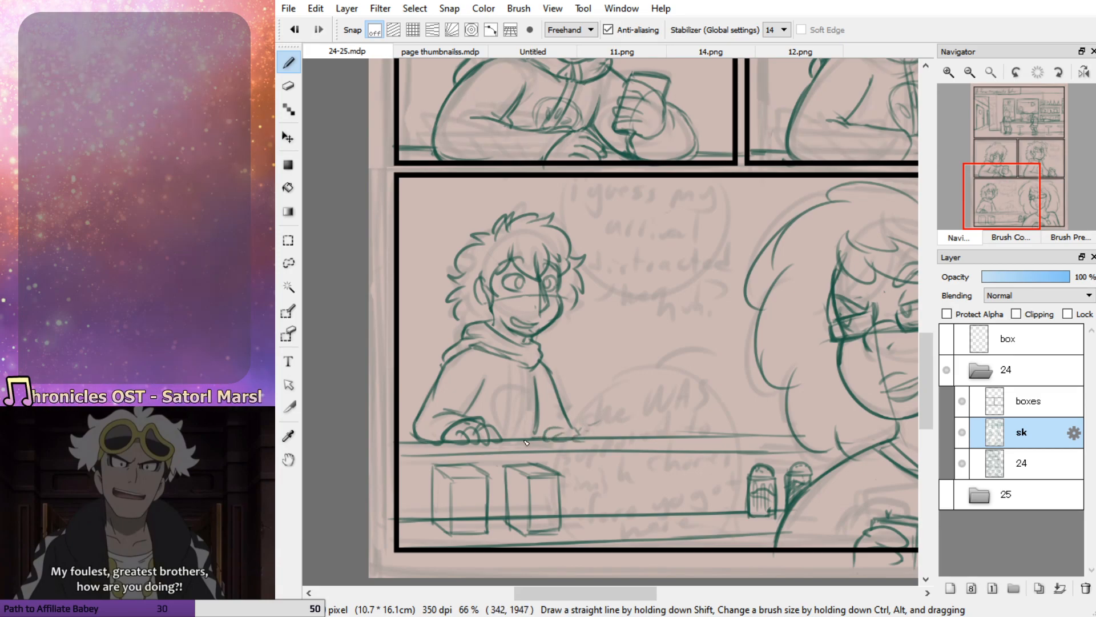
left_click_drag(558, 449, 564, 444)
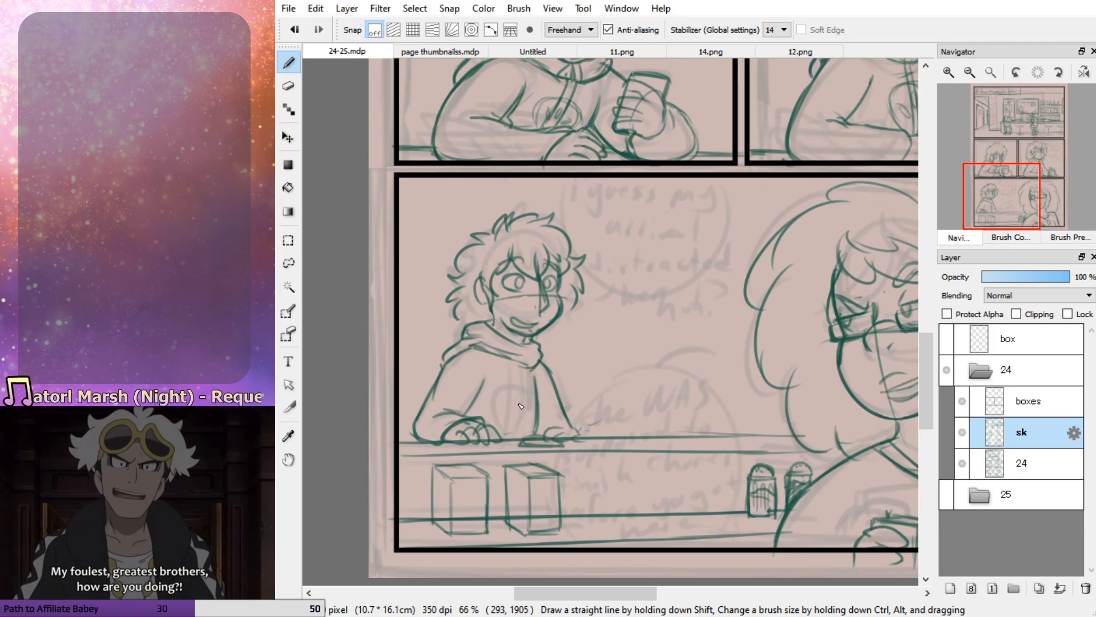
Add the hoodie's front zipper line, collar fastening and round chest emblem
left_click_drag(520, 367, 514, 439)
key("ctrl+z")
left_click_drag(524, 366, 526, 439)
mouse_move(534, 392)
left_mouse_down()
mouse_move(512, 415)
mouse_move(533, 420)
mouse_move(537, 386)
mouse_move(508, 385)
mouse_move(534, 406)
left_mouse_up()
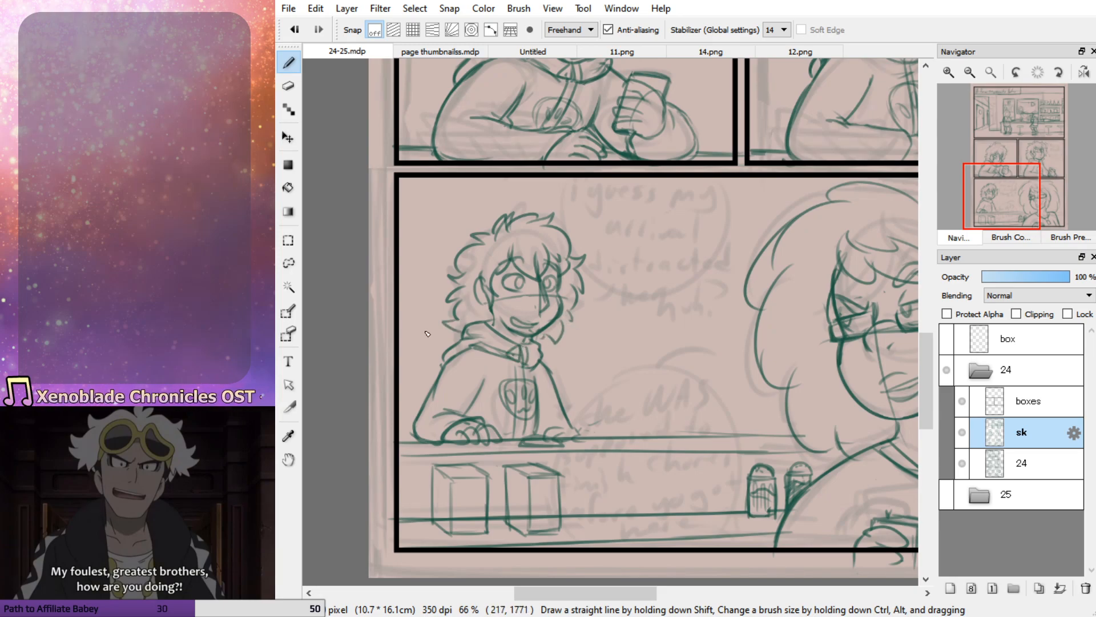
Select the background character's head, scale it down and tilt it slightly, and clear the selection
left_click(288, 263)
mouse_move(449, 333)
left_mouse_down()
mouse_move(473, 319)
mouse_move(557, 349)
mouse_move(422, 260)
mouse_move(449, 333)
left_mouse_up()
key("ctrl+t")
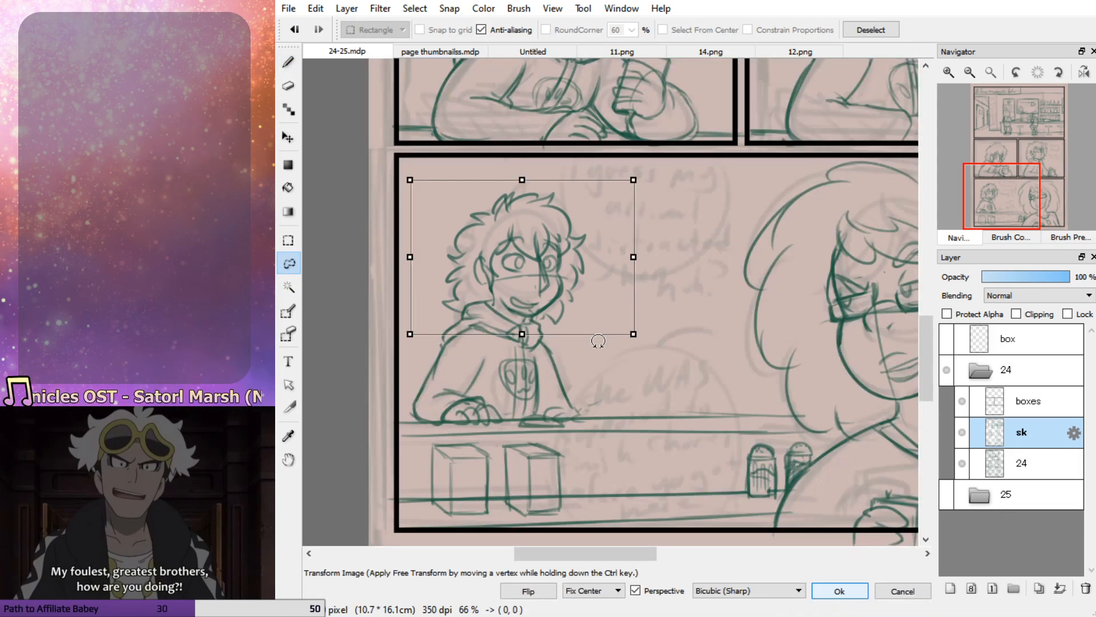
left_click_drag(633, 334, 601, 316)
left_click_drag(654, 353, 623, 331)
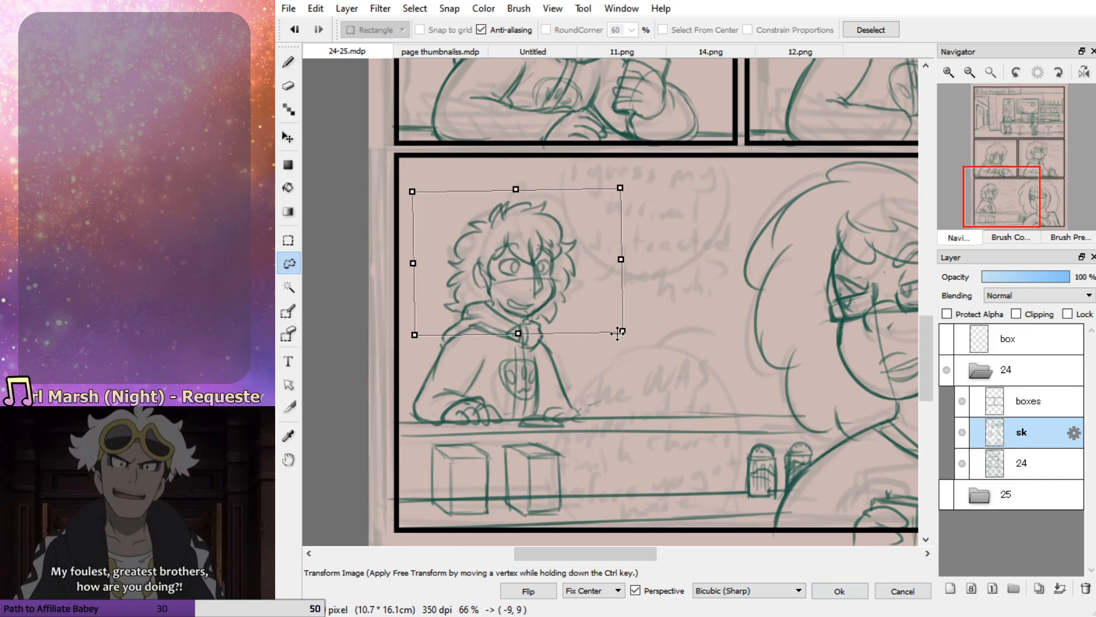
left_click_drag(520, 335, 540, 310)
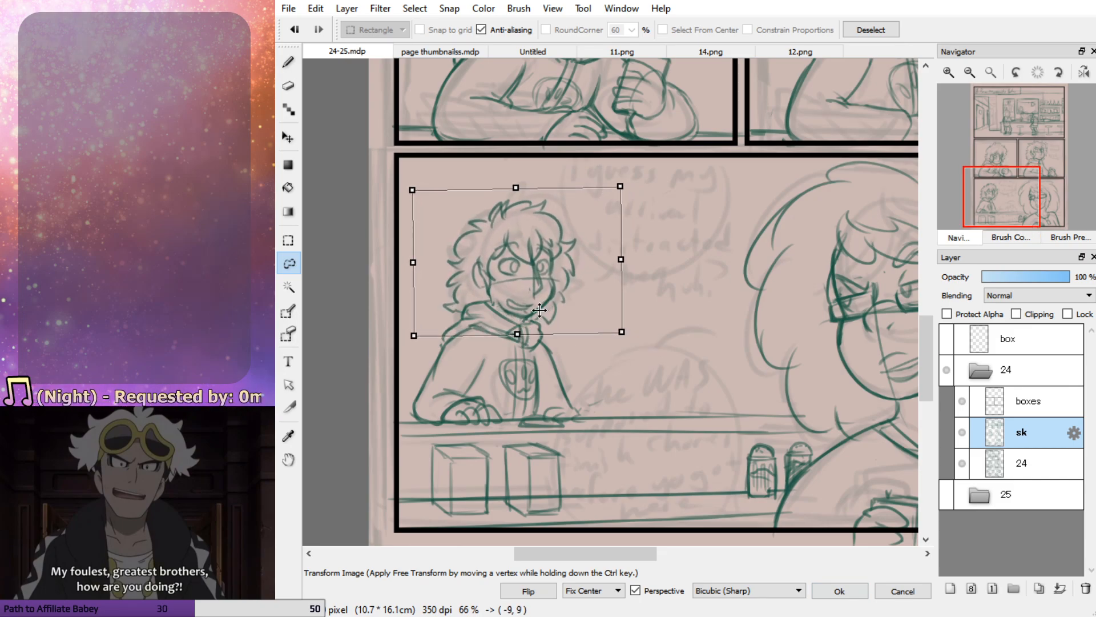
left_click(839, 590)
key("e")
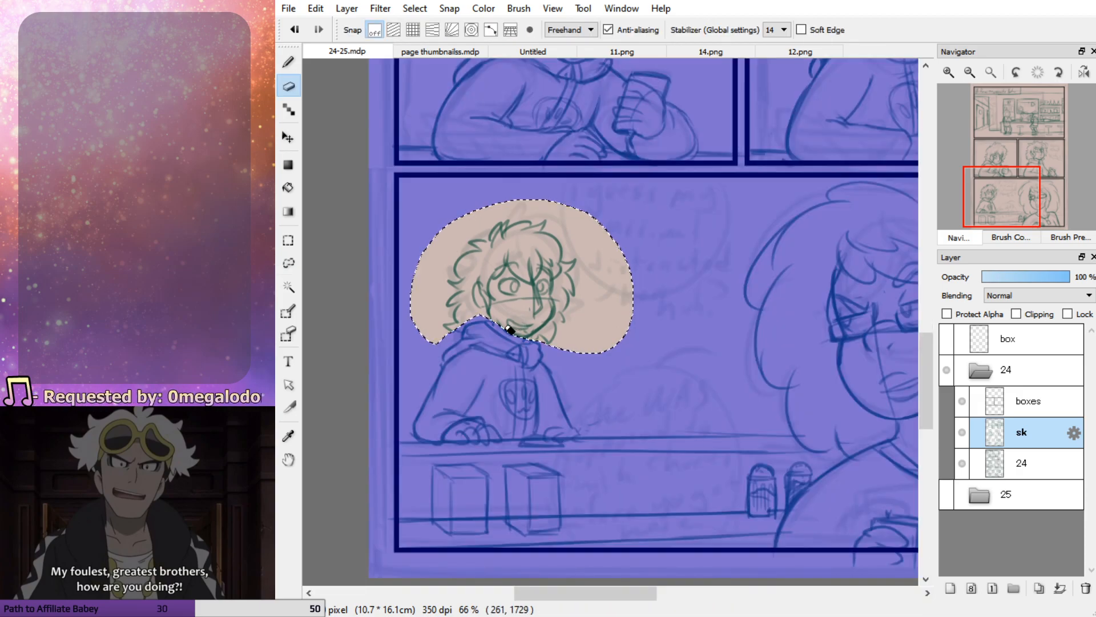
key("ctrl+d")
Redraw the background character's chin and open smiling mouth on the resized head
key("l")
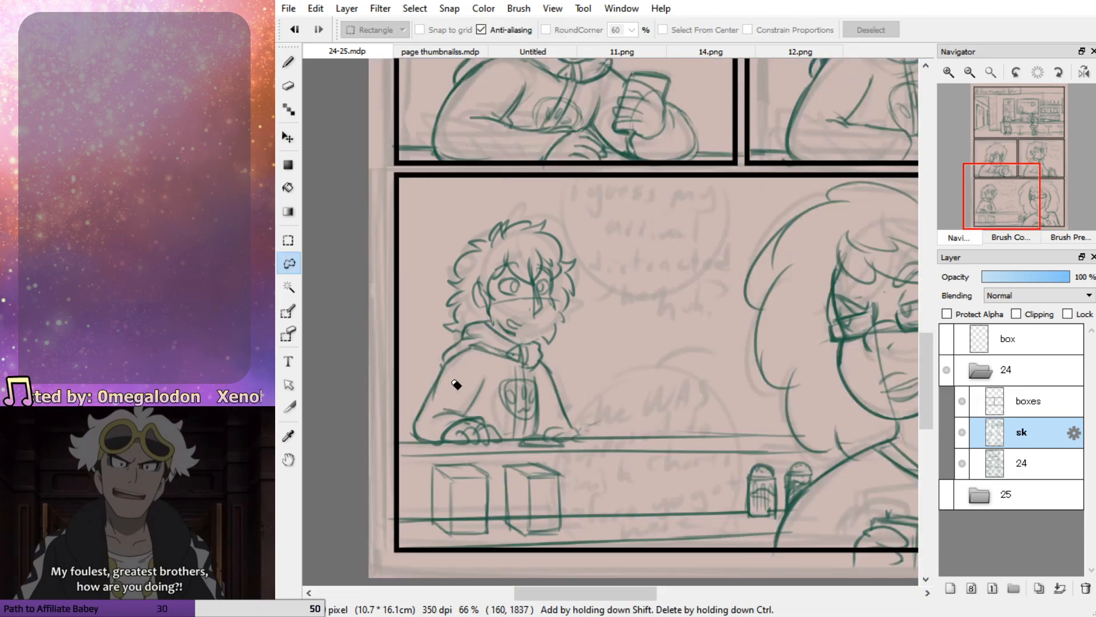
key("b")
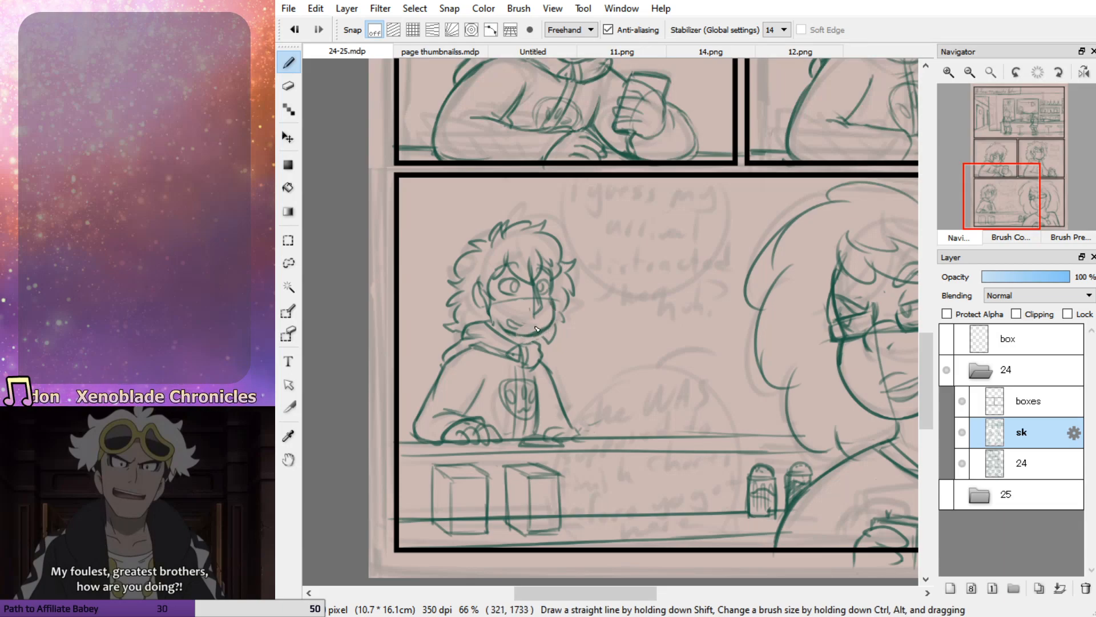
key("ctrl+z")
left_click_drag(505, 323, 531, 329)
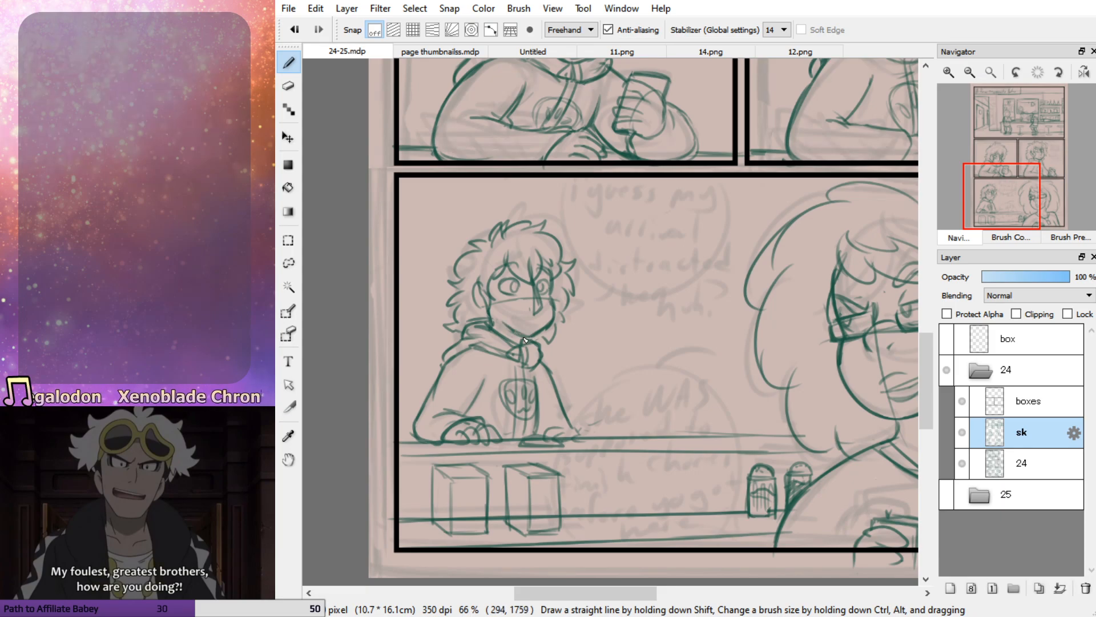
left_click_drag(515, 317, 534, 326)
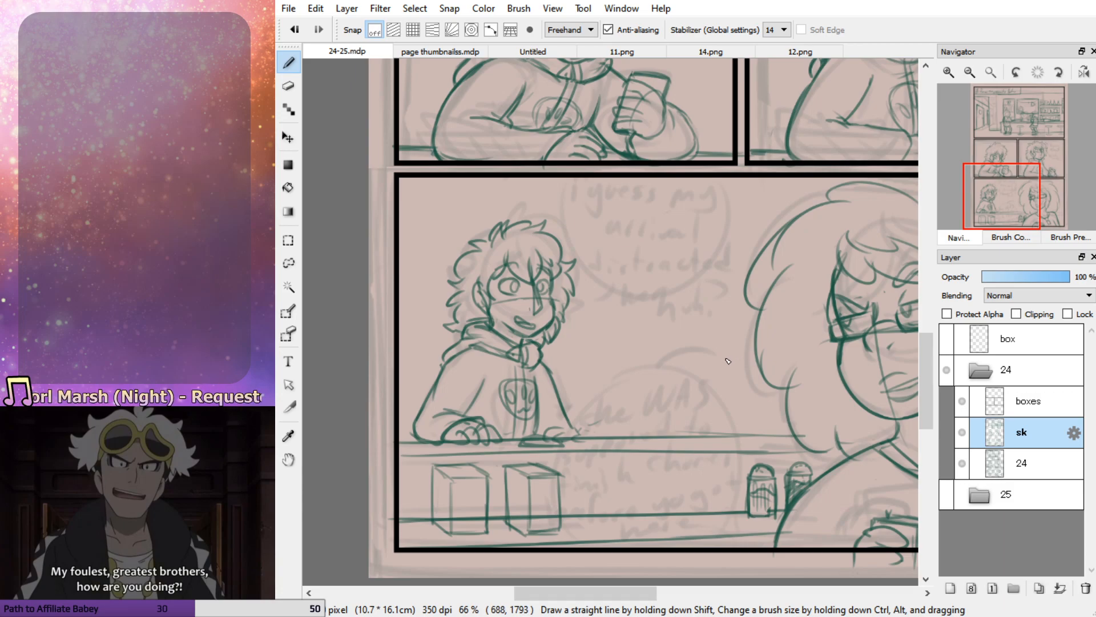
Redraw the outer line of the background character's near sleeve from shoulder to counter
mouse_move(450, 358)
left_mouse_down()
mouse_move(420, 416)
mouse_move(446, 435)
left_mouse_up()
key("ctrl+z")
key("ctrl+z")
mouse_move(451, 364)
left_mouse_down()
mouse_move(414, 432)
mouse_move(427, 440)
left_mouse_up()
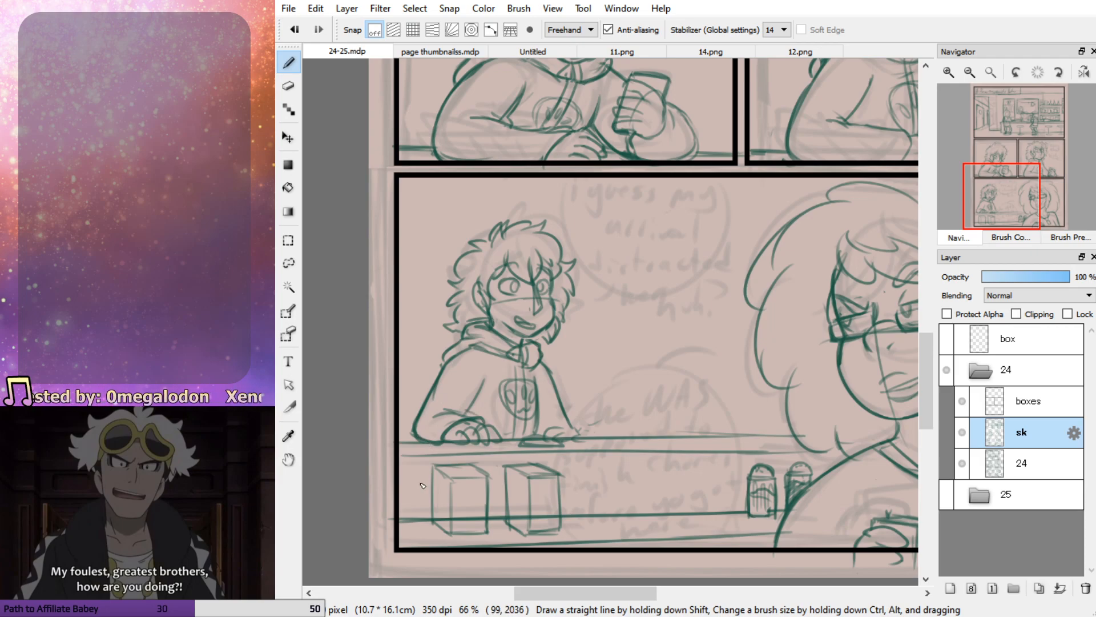
Erase the background character's near hand and redraw it flatter on the counter
key("e")
mouse_move(497, 431)
left_mouse_down()
mouse_move(448, 445)
mouse_move(497, 440)
mouse_move(485, 441)
left_mouse_up()
key("p")
key("ctrl+z")
mouse_move(465, 433)
left_mouse_down()
mouse_move(488, 441)
mouse_move(453, 441)
mouse_move(484, 426)
mouse_move(443, 445)
mouse_move(480, 424)
mouse_move(431, 417)
mouse_move(469, 434)
mouse_move(453, 407)
mouse_move(427, 408)
mouse_move(417, 437)
mouse_move(444, 444)
left_mouse_up()
key("ctrl+z")
key("ctrl+z")
key("e")
key("b")
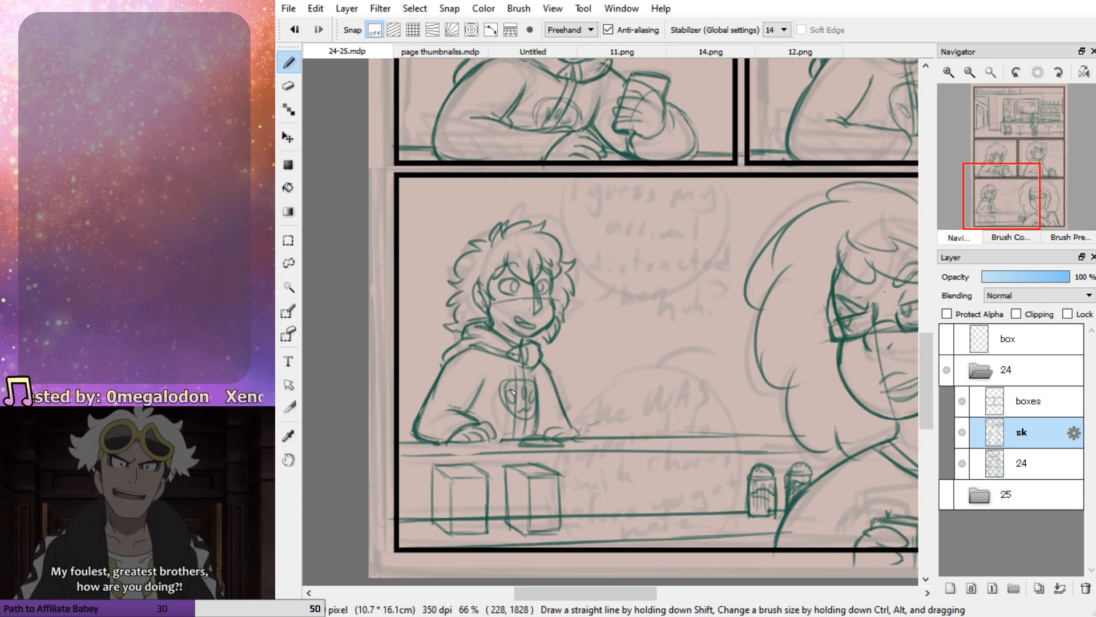
Define the far hand's fingers and thicken the near sleeve and hoodie's bottom lines
mouse_move(562, 429)
left_mouse_down()
mouse_move(586, 443)
mouse_move(562, 427)
mouse_move(592, 433)
mouse_move(546, 432)
left_mouse_up()
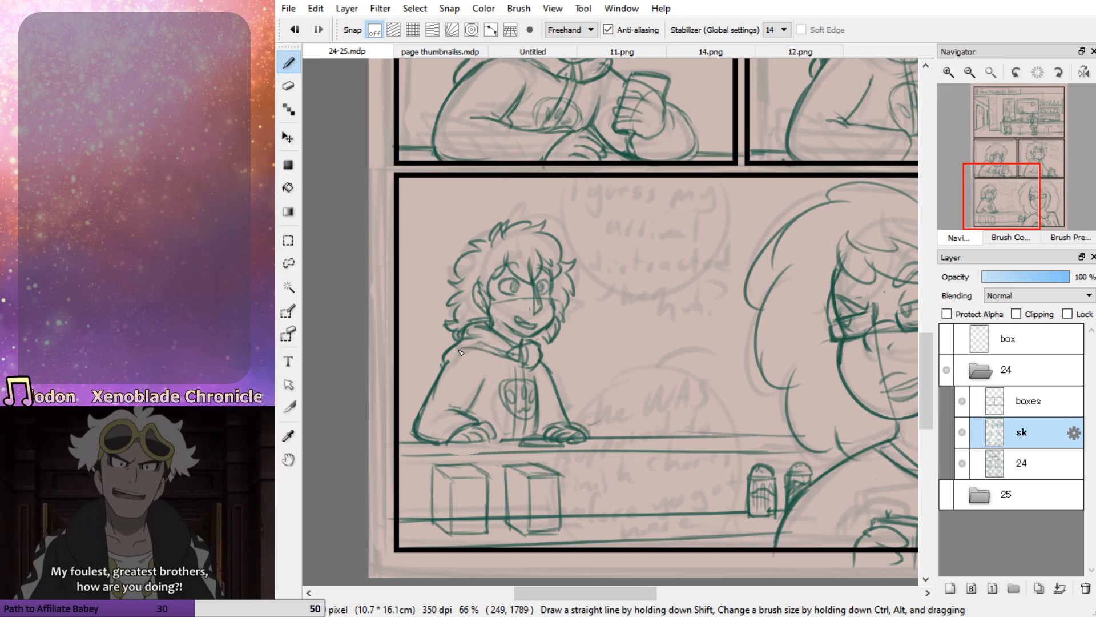
left_click_drag(475, 348, 436, 388)
left_click_drag(449, 362, 419, 434)
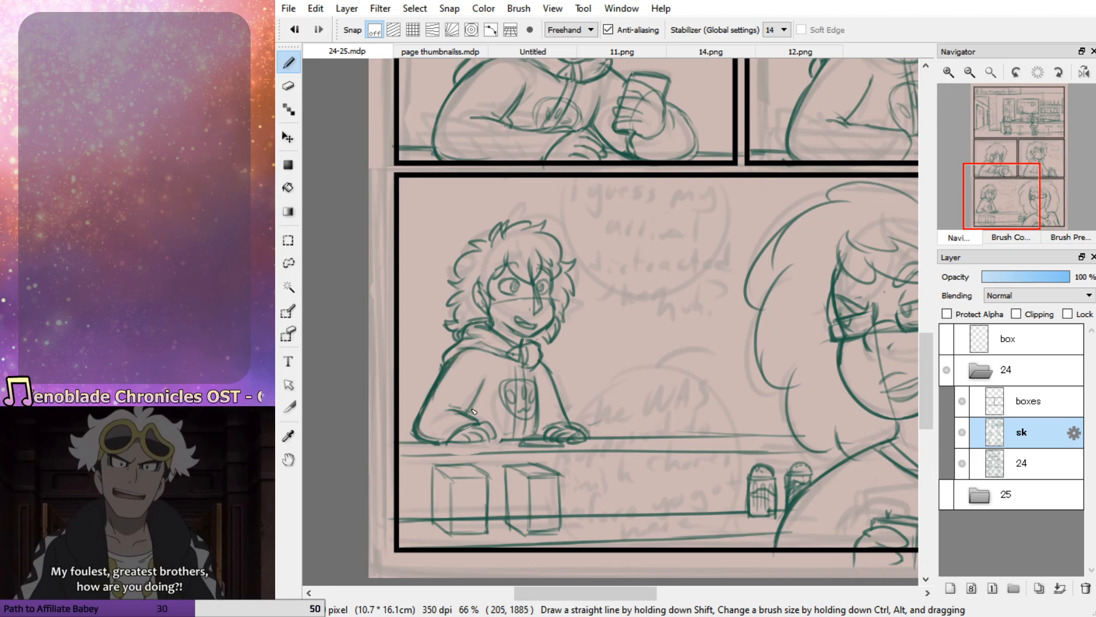
left_click_drag(497, 439, 525, 443)
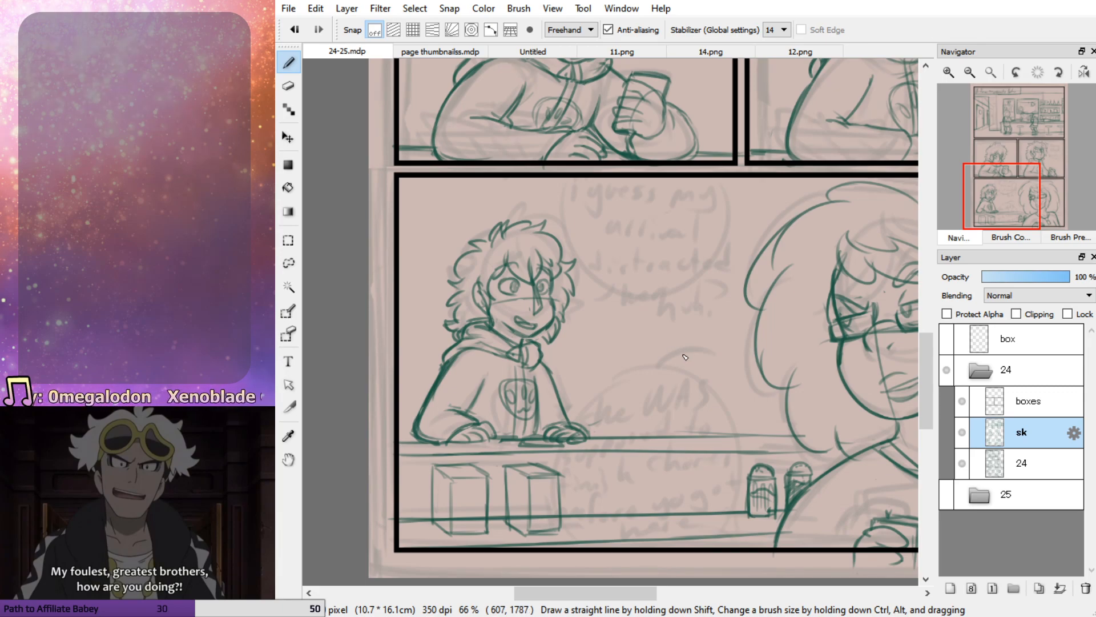
Add freckles to the background character's face and erase the guide line across the nose
left_click(1026, 201)
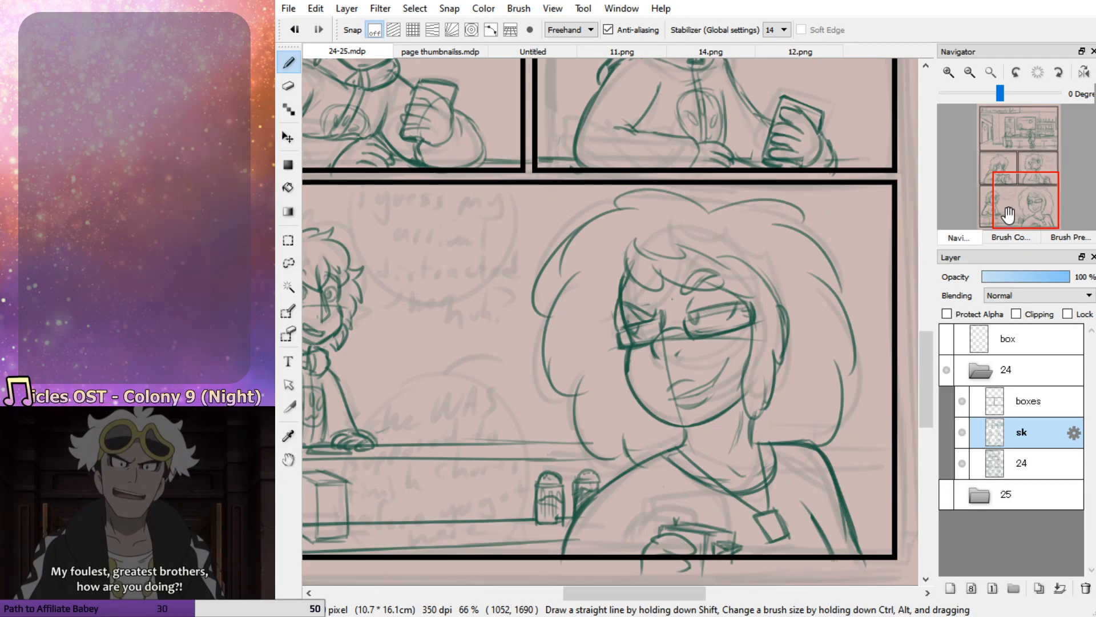
left_click_drag(1012, 214, 1014, 175)
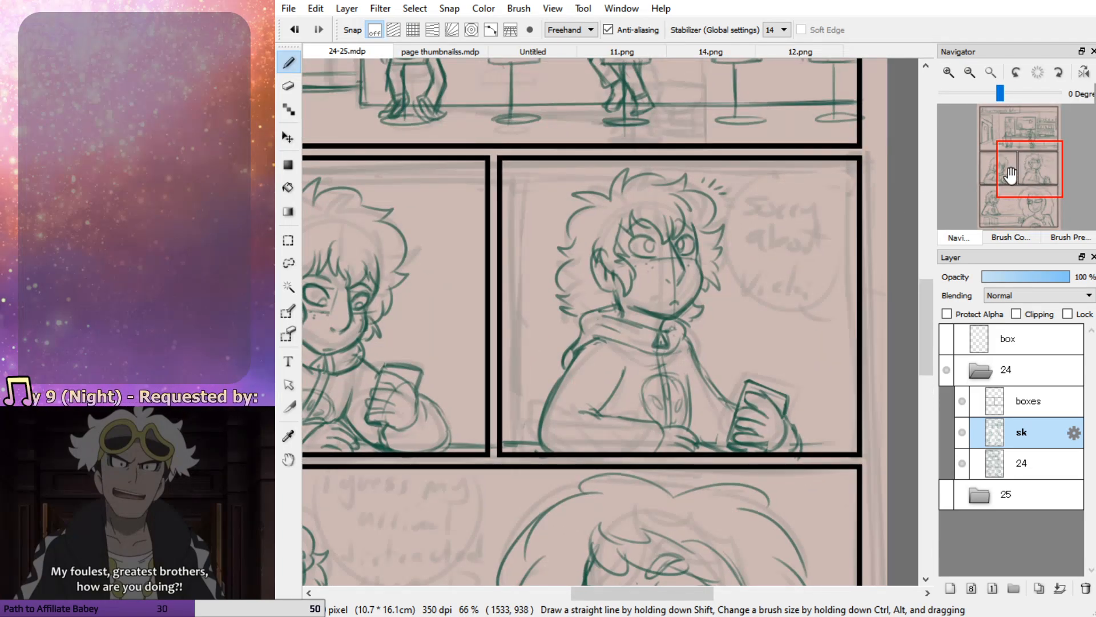
left_click_drag(1021, 171, 1003, 192)
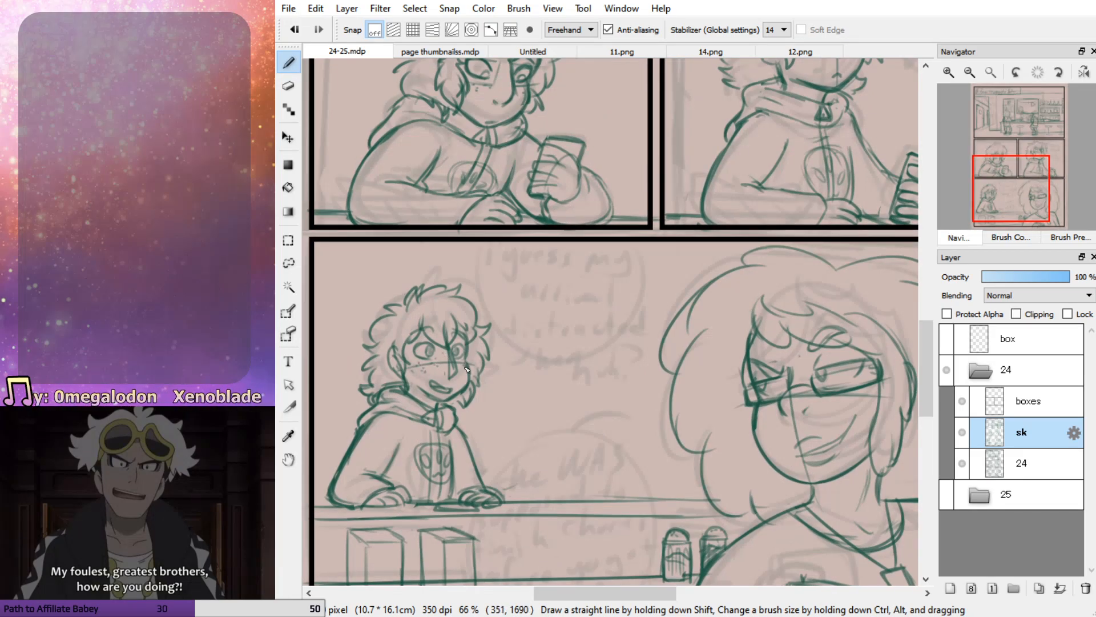
key("e")
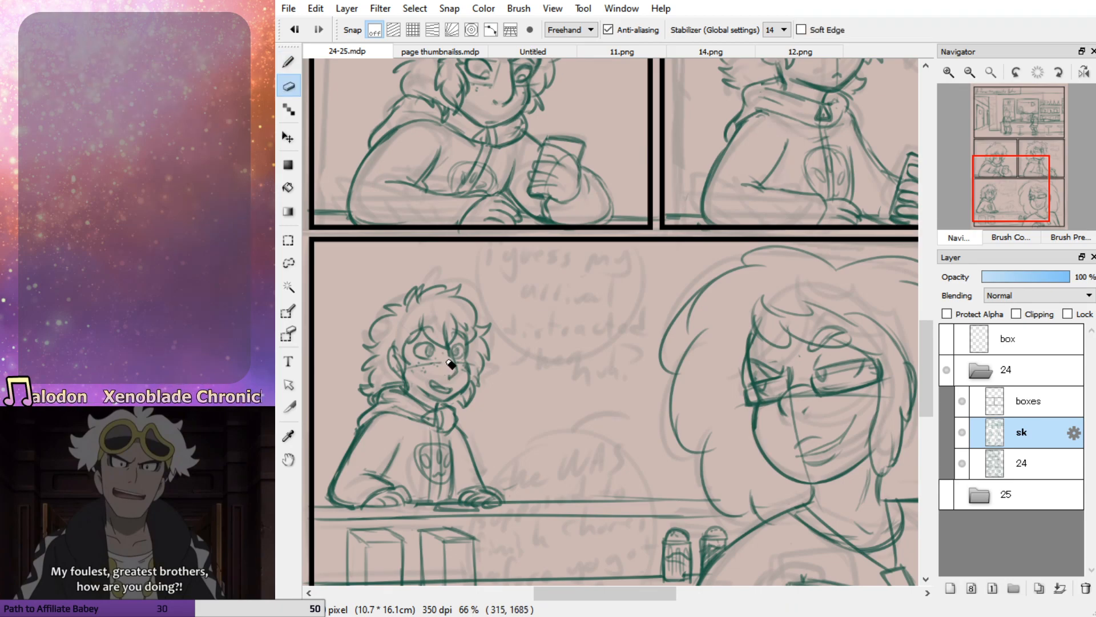
key("b")
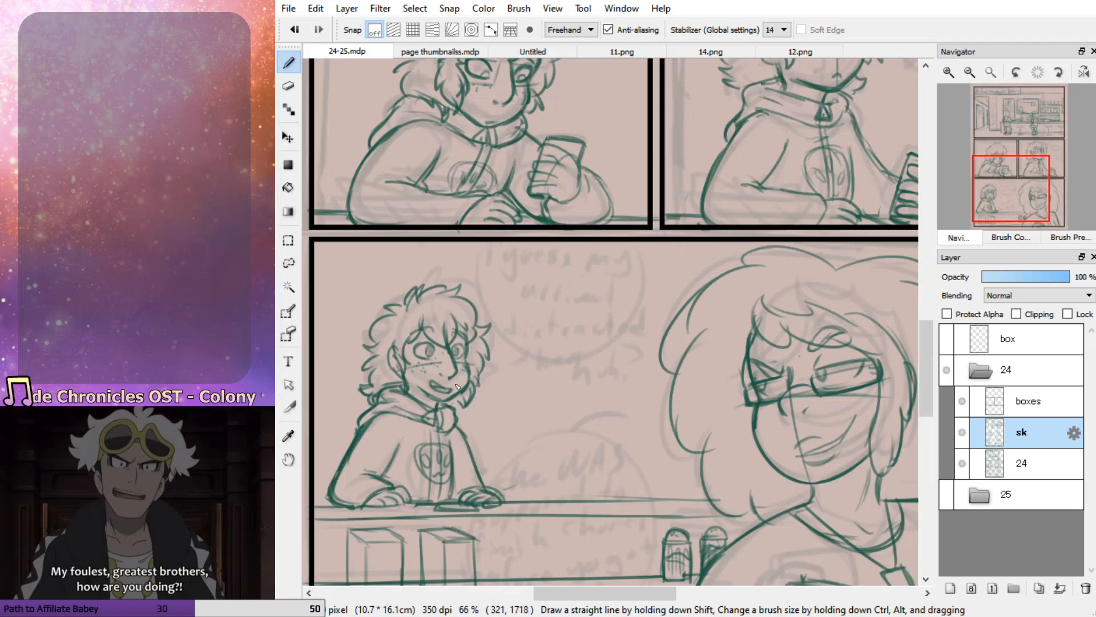
Continue the two upper counter edges behind the woman's far shoulder to the panel's right border
mouse_move(1035, 191)
left_mouse_down()
mouse_move(1022, 179)
mouse_move(1032, 203)
left_mouse_up()
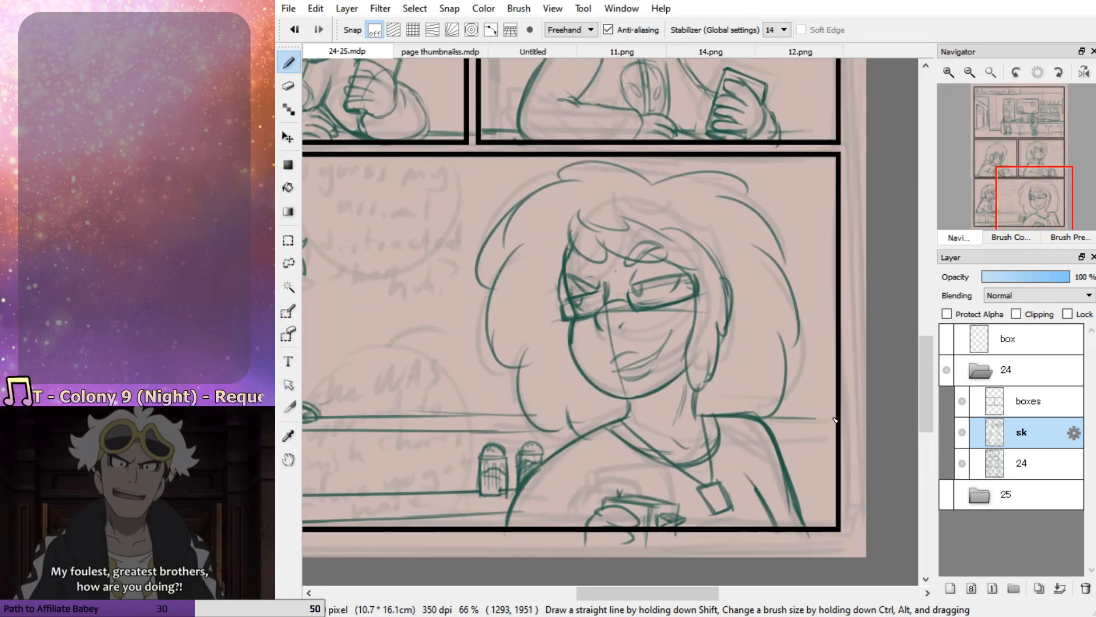
left_click_drag(780, 440, 845, 435)
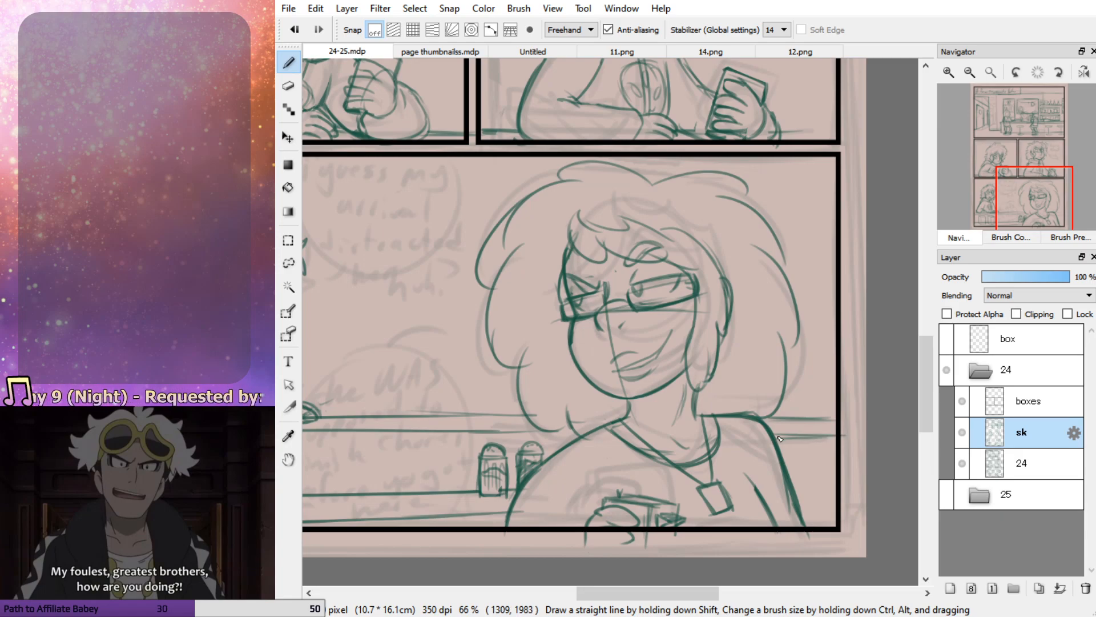
left_click_drag(797, 481, 835, 469)
left_click_drag(798, 502, 832, 494)
key("ctrl+z")
key("ctrl+z")
key("ctrl+z")
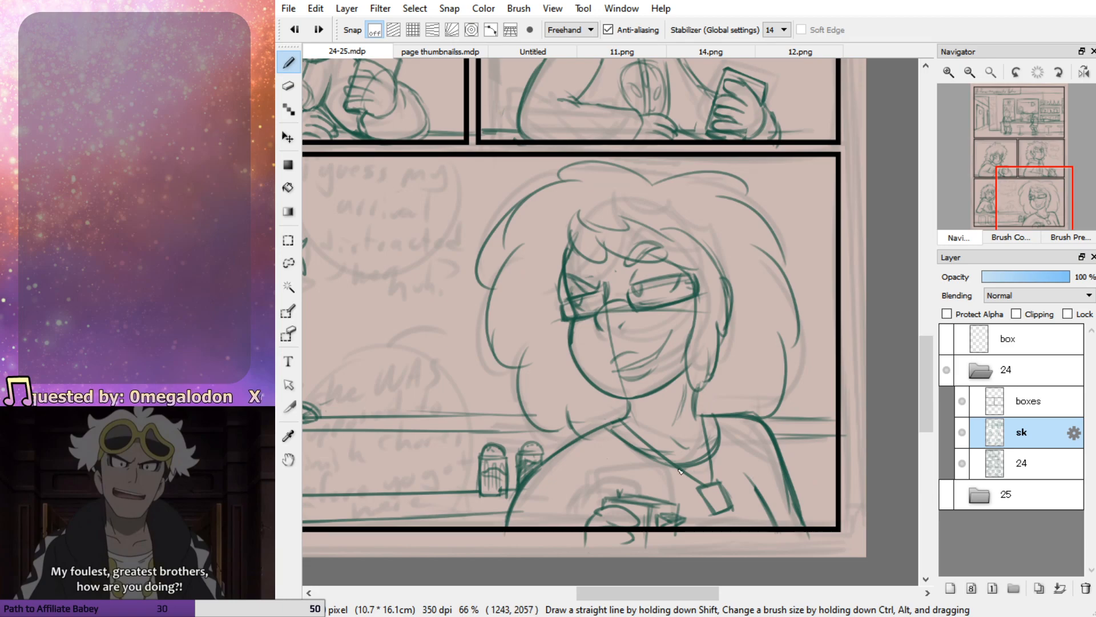
Draw the lower counter edges beside the woman's far shoulder and retrace the upper edges to the panel's right border
mouse_move(794, 479)
left_mouse_down()
mouse_move(833, 473)
mouse_move(828, 498)
left_mouse_up()
mouse_move(1024, 214)
left_mouse_down()
mouse_move(1016, 184)
mouse_move(1031, 205)
left_mouse_up()
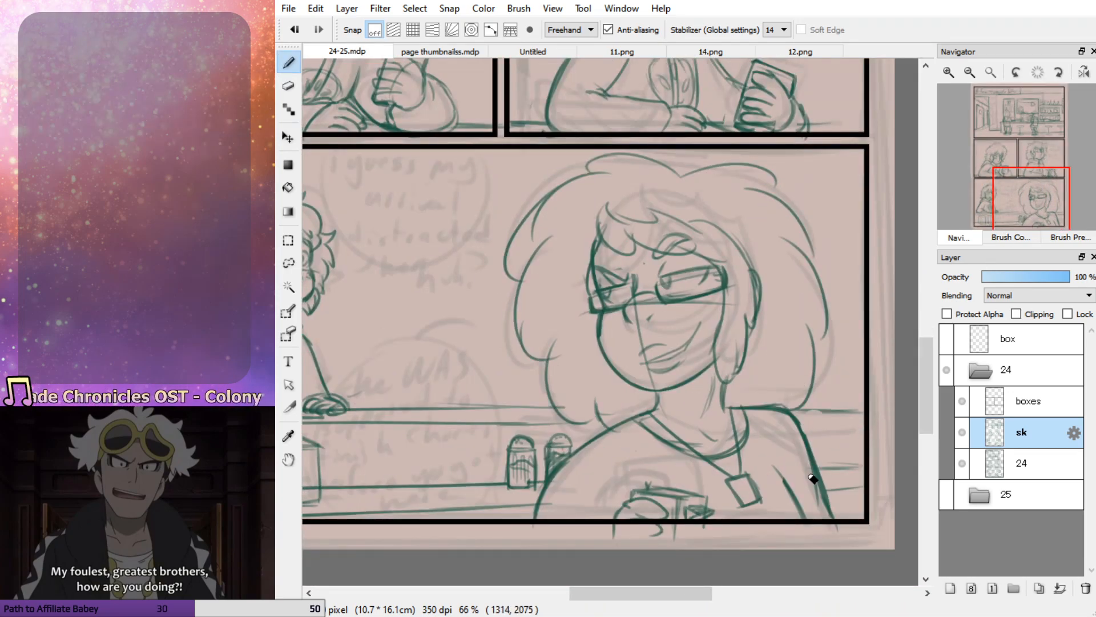
left_click_drag(810, 412, 873, 420)
left_click_drag(805, 410, 873, 411)
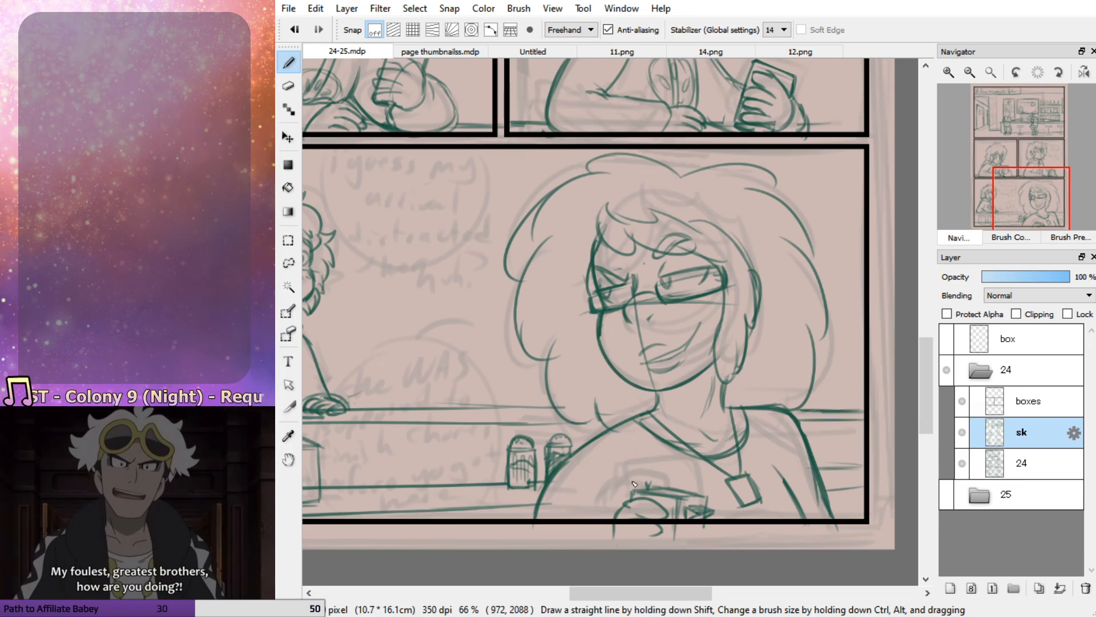
Extend the upper counter edges to the near side of the woman's hair and clean up where they meet it
left_click_drag(571, 425, 456, 426)
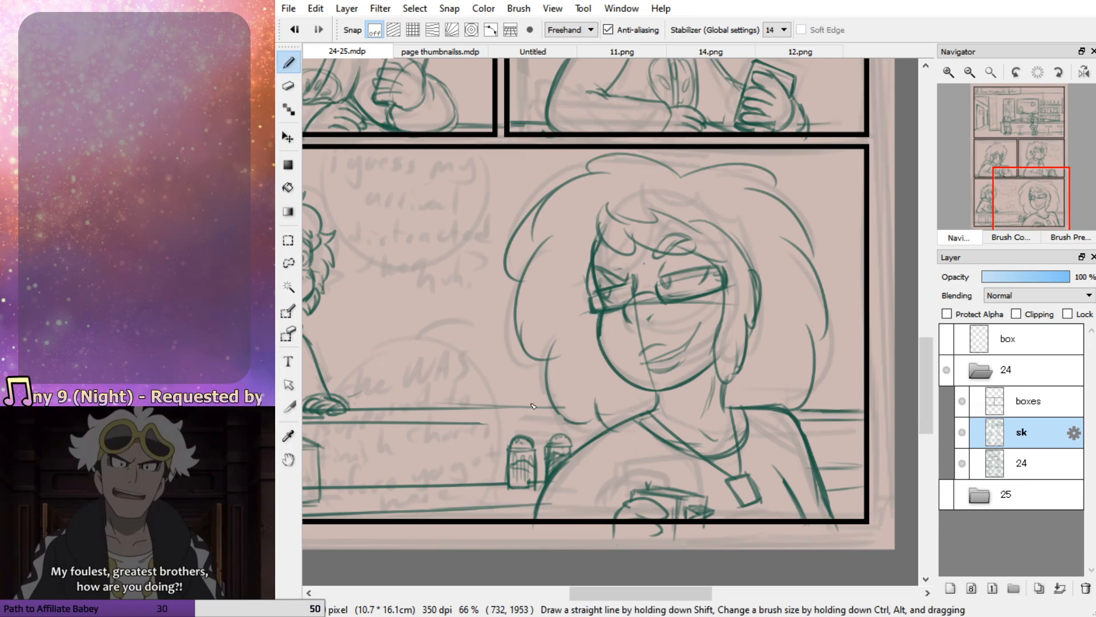
mouse_move(563, 410)
left_mouse_down()
mouse_move(430, 411)
mouse_move(433, 420)
mouse_move(560, 421)
mouse_move(488, 423)
mouse_move(597, 422)
left_mouse_up()
key("ctrl+z")
key("ctrl+z")
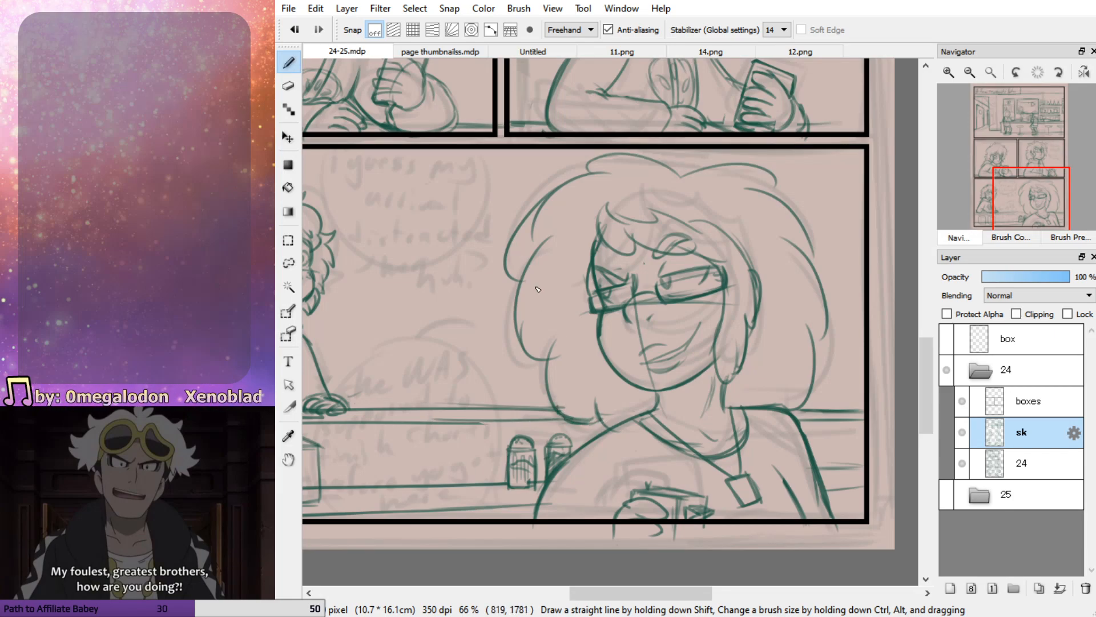
left_click_drag(1032, 203, 1012, 199)
key("e")
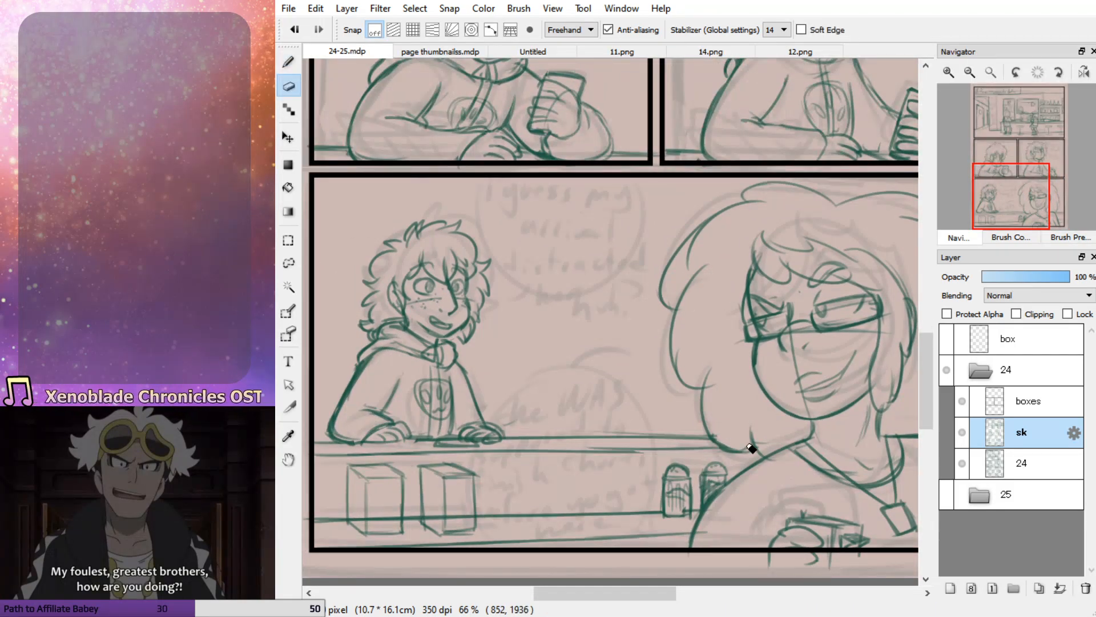
key("b")
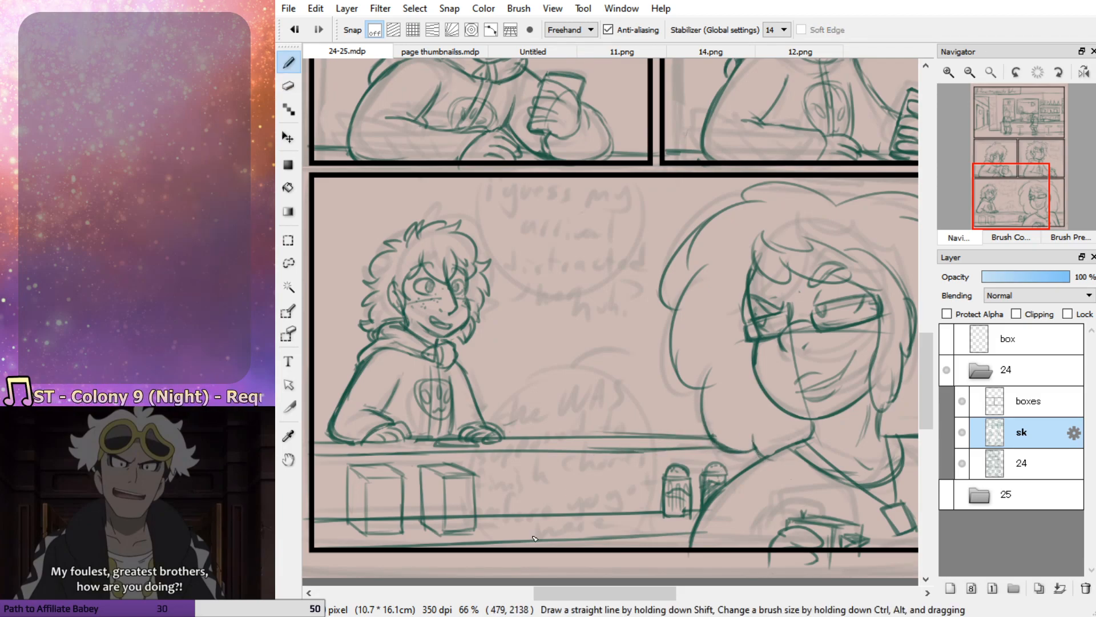
Retrace the two upper counter edges between the background character's far hand and the woman's hair
key("e")
mouse_move(654, 451)
left_mouse_down()
mouse_move(546, 457)
mouse_move(680, 452)
left_mouse_up()
key("b")
key("ctrl+z")
left_click_drag(542, 451, 679, 449)
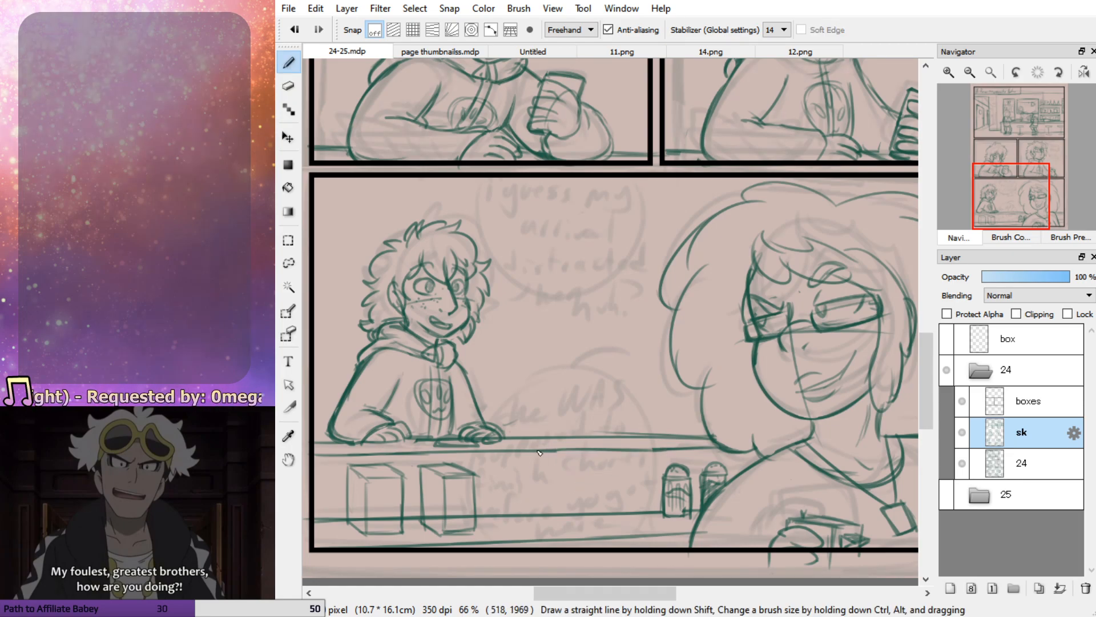
left_click_drag(592, 439, 679, 438)
left_click_drag(543, 450, 675, 450)
key("ctrl+z")
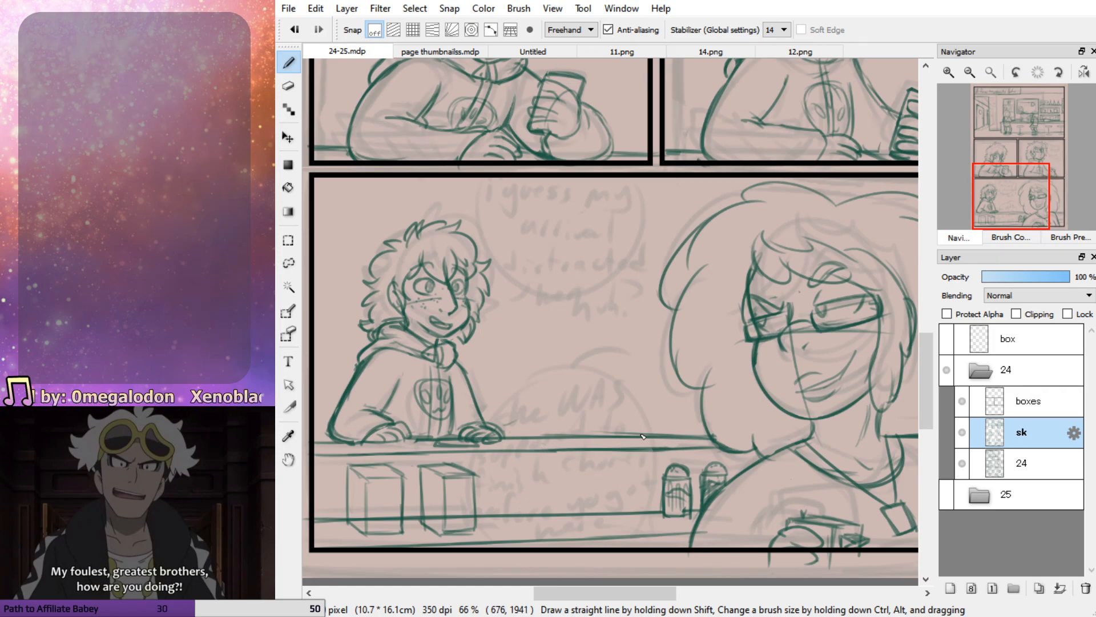
Redraw the counter's second edge as one darker line from the panel's left border to the woman's hair
left_click_drag(315, 450, 396, 445)
key("ctrl+z")
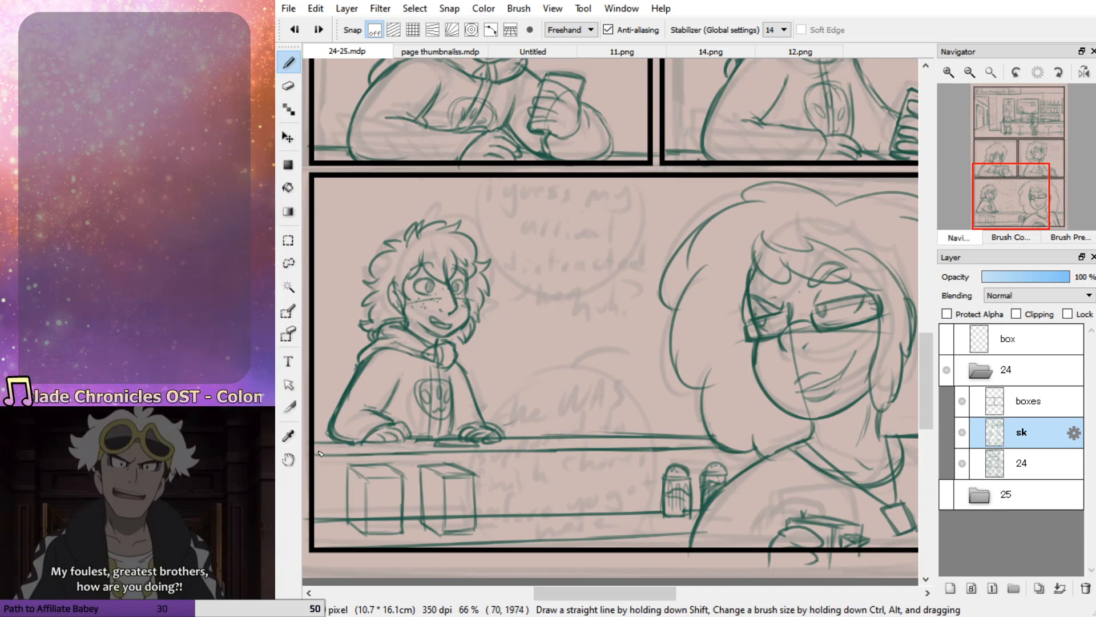
mouse_move(316, 454)
left_mouse_down()
mouse_move(725, 453)
mouse_move(560, 447)
mouse_move(715, 450)
left_mouse_up()
left_click_drag(475, 448, 594, 446)
Darken the counter edge between the woman's far shoulder and the panel's right border
left_click_drag(1011, 196, 1036, 204)
left_click_drag(758, 388, 836, 392)
key("ctrl+z")
left_click_drag(761, 387, 827, 388)
mouse_move(1037, 202)
left_mouse_down()
mouse_move(1051, 184)
mouse_move(1004, 191)
mouse_move(1034, 198)
mouse_move(1022, 193)
mouse_move(1017, 204)
left_mouse_up()
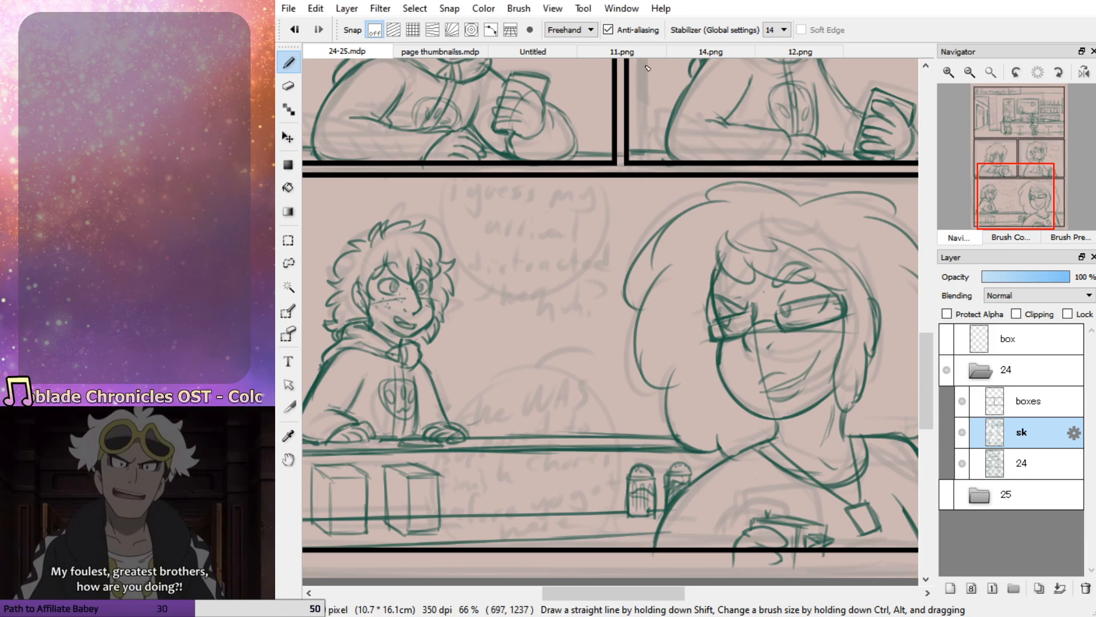
Examine the woman's design and the diner background in finished pages 14.png and 12.png, then return to 24-25.mdp
left_click(605, 51)
left_click(697, 53)
scroll(668, 206, "down", 2)
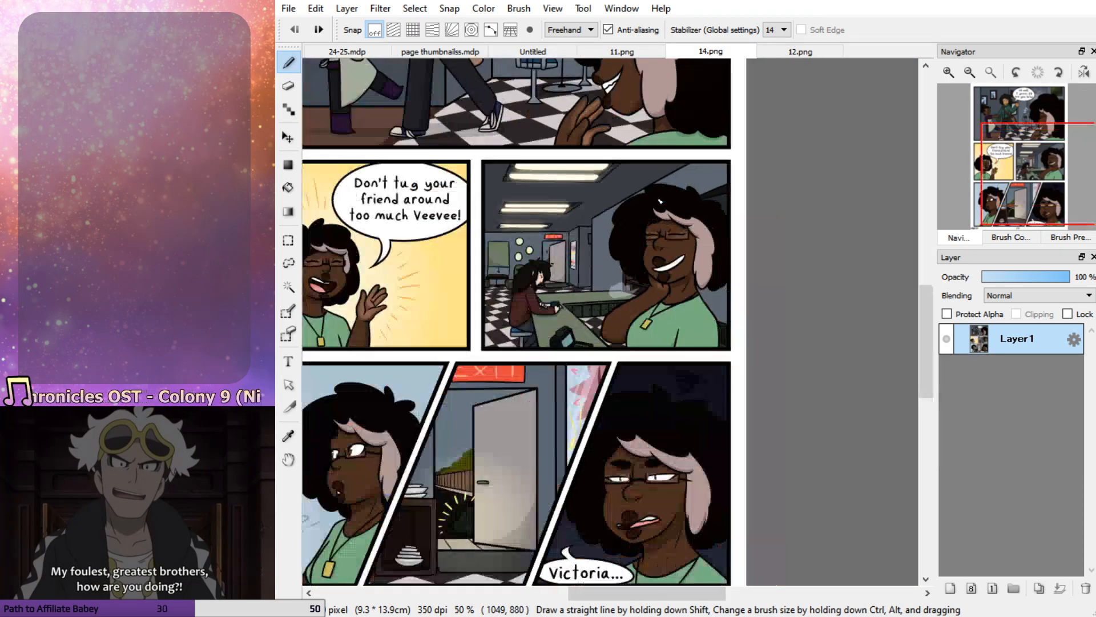
scroll(857, 366, "down", 1)
scroll(700, 152, "up", 1)
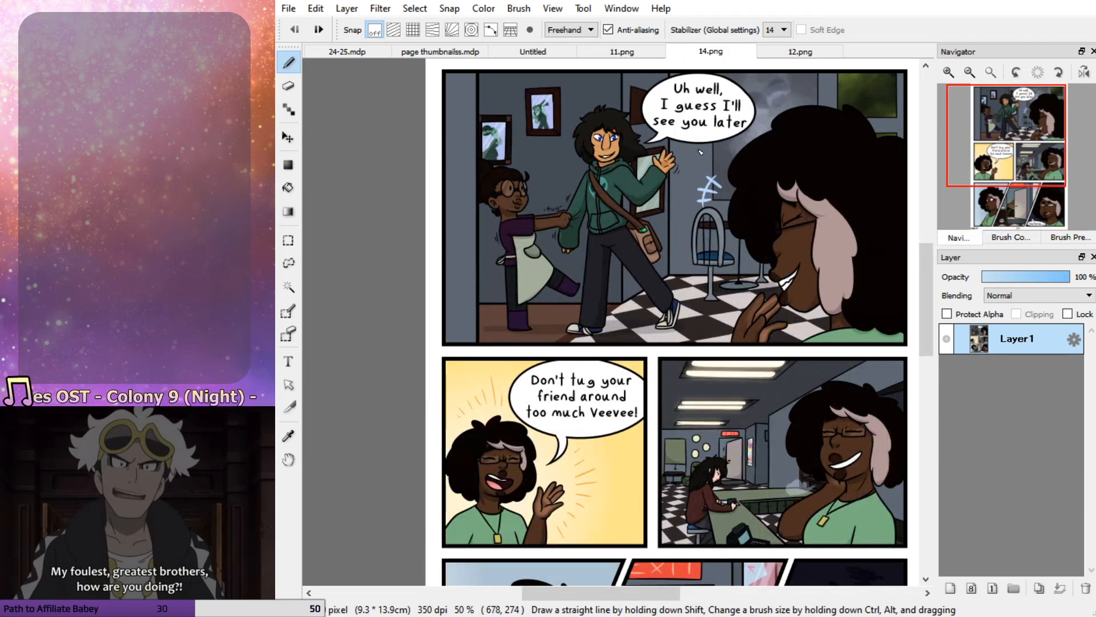
left_click(802, 51)
scroll(674, 345, "down", 3)
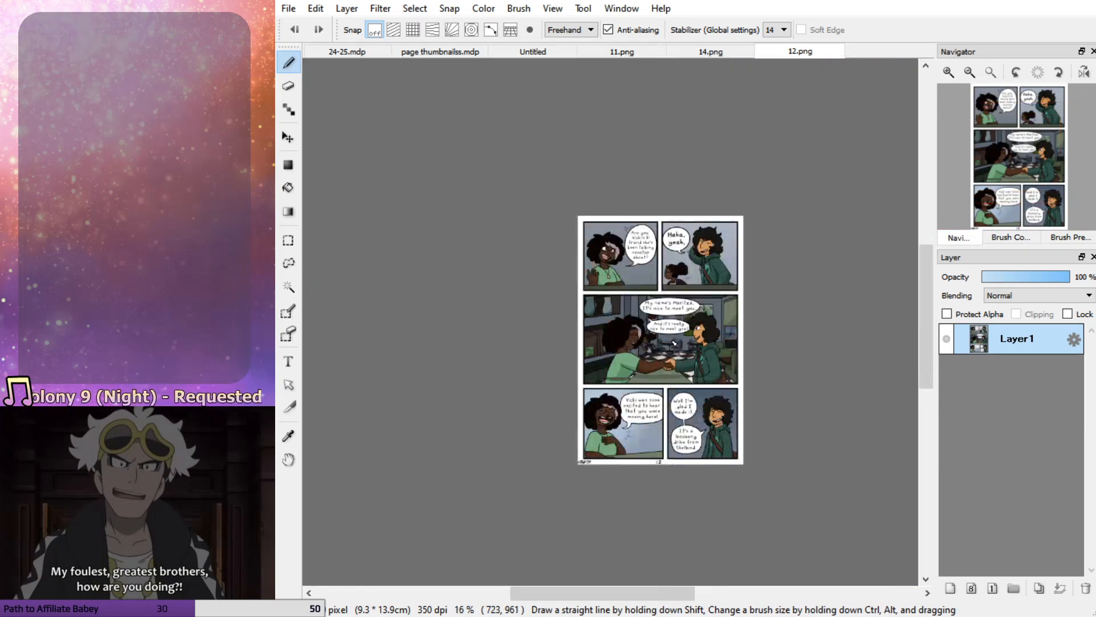
scroll(657, 217, "up", 2)
scroll(662, 224, "down", 2)
scroll(670, 403, "up", 3)
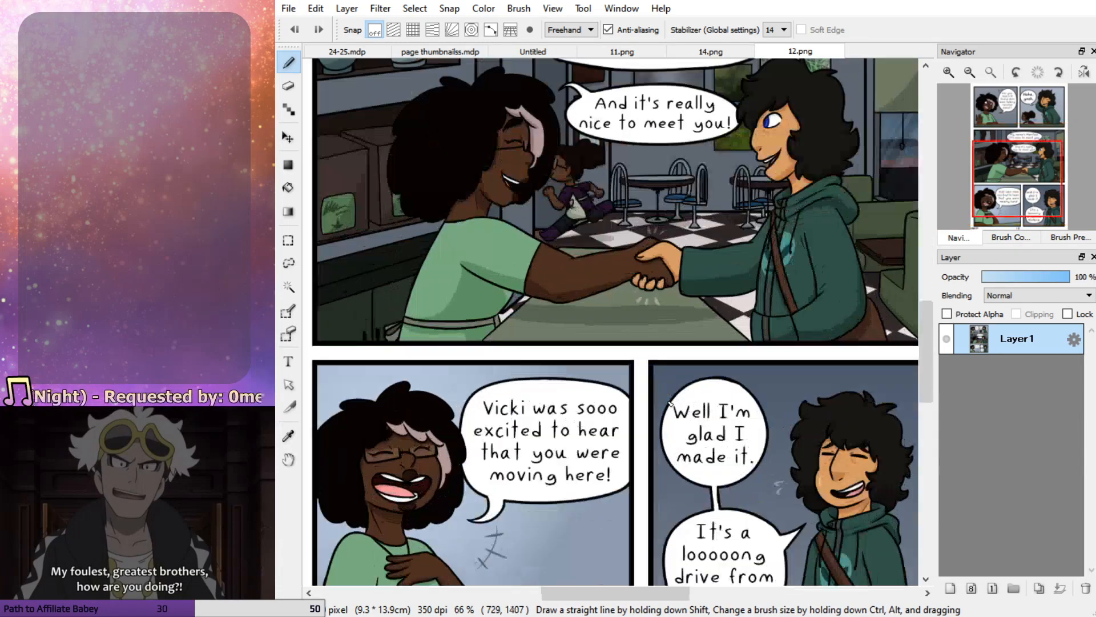
scroll(702, 302, "down", 2)
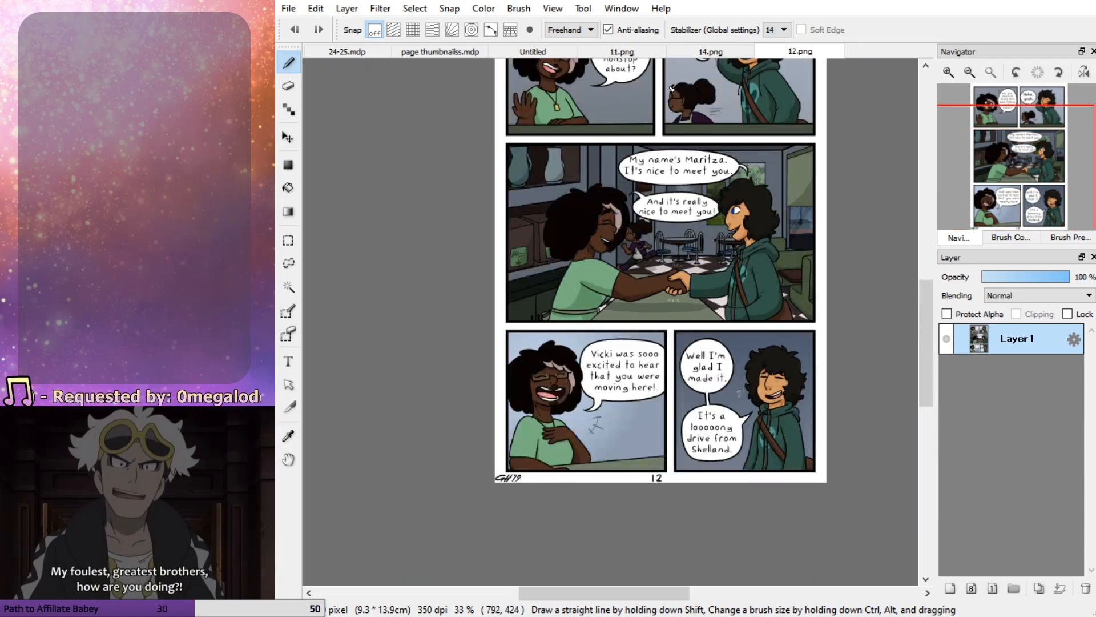
left_click(535, 51)
left_click(341, 49)
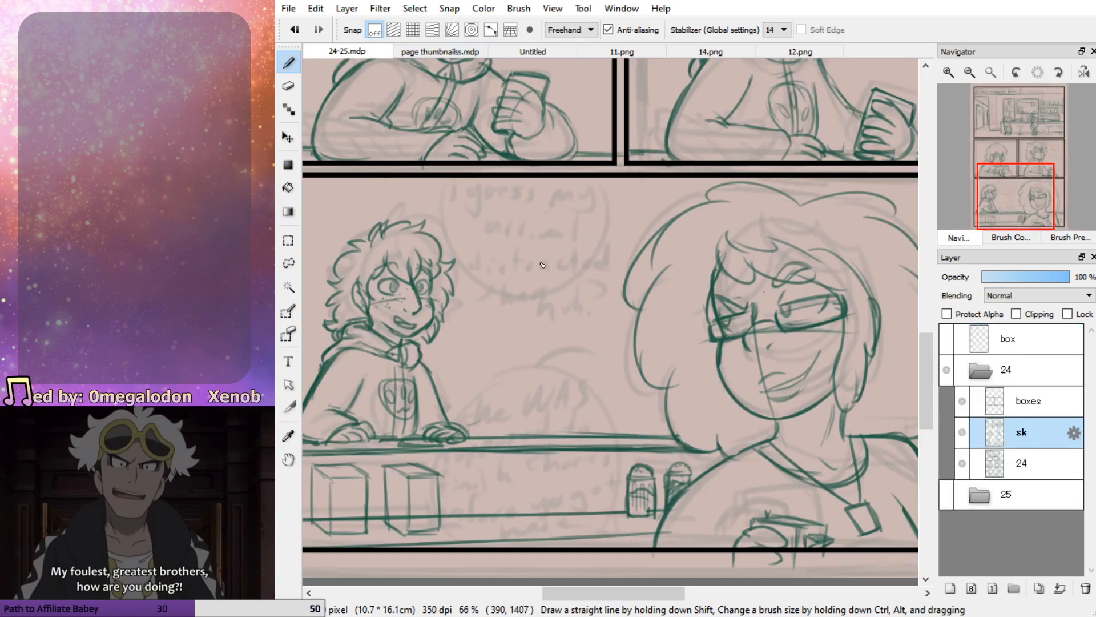
Erase the woman's hand lines below the panel's bottom border and redraw the hand's outline inside the panel
scroll(694, 307, "down", 2)
scroll(694, 307, "up", 1)
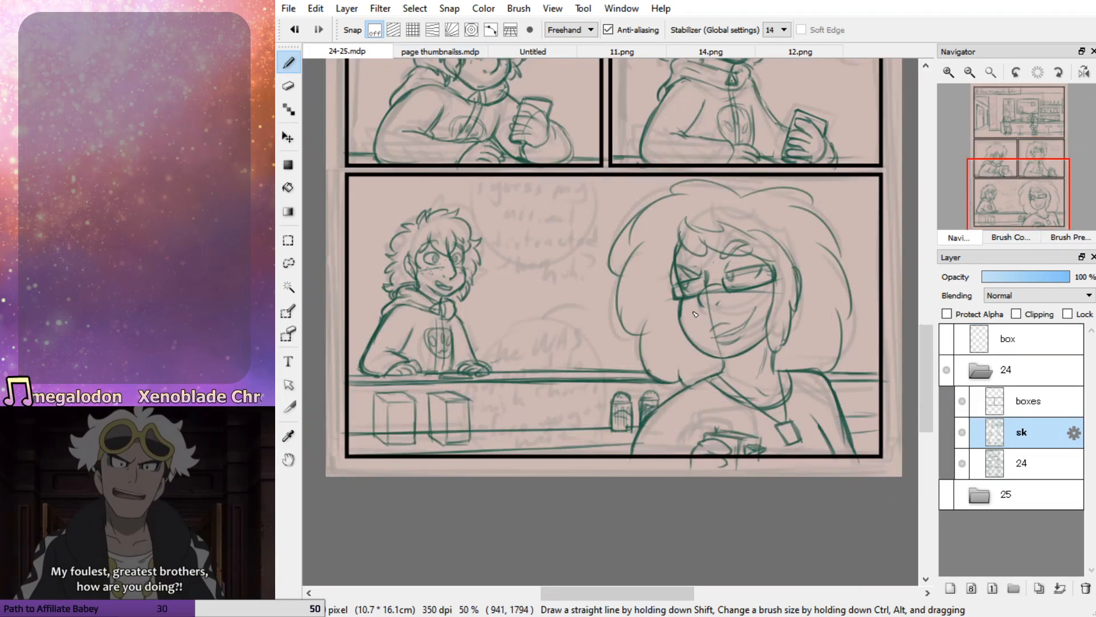
key("e")
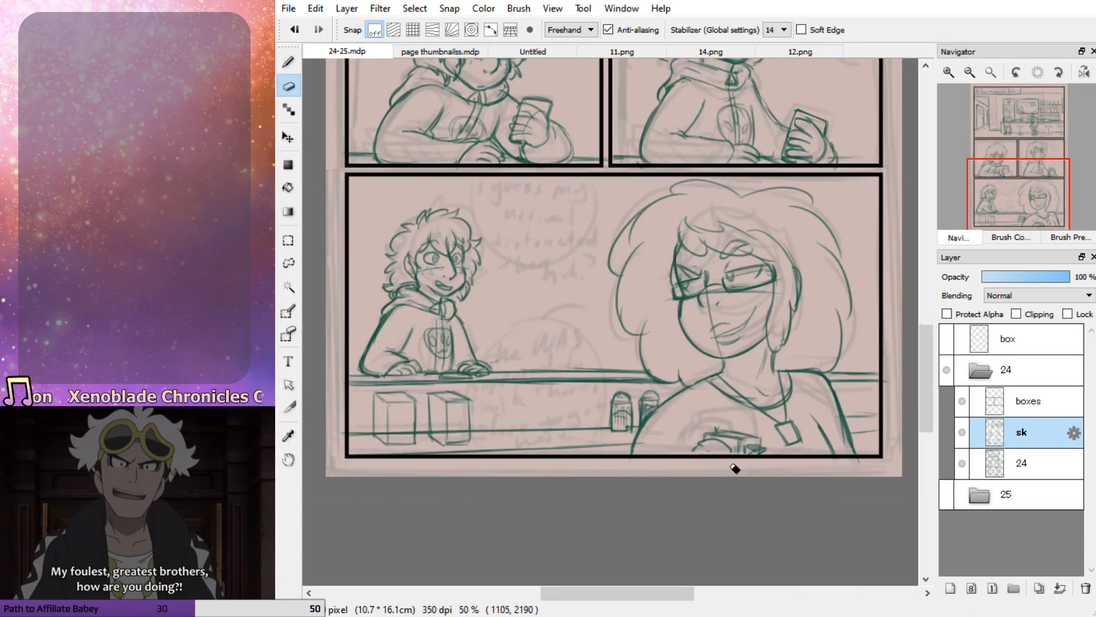
key("b")
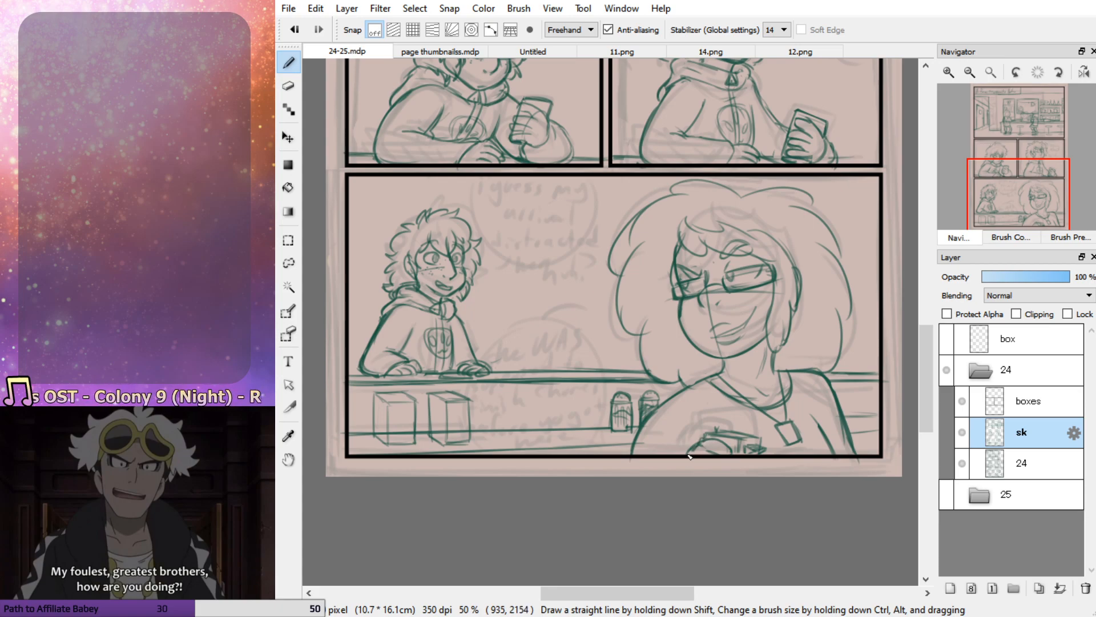
key("e")
left_click_drag(717, 455, 707, 450)
key("b")
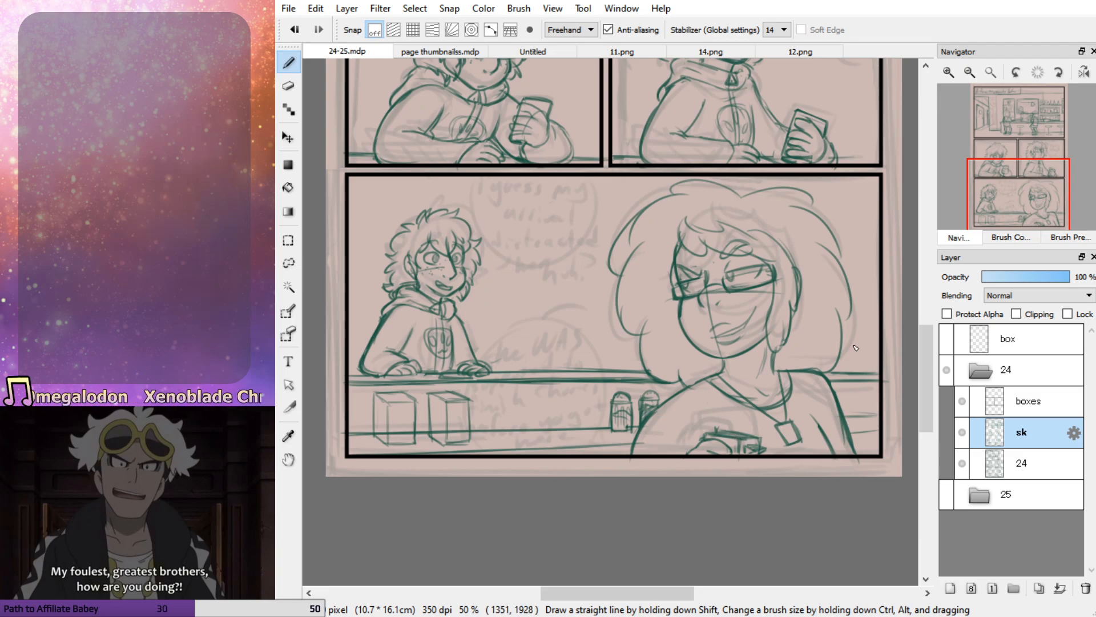
key("ctrl+z")
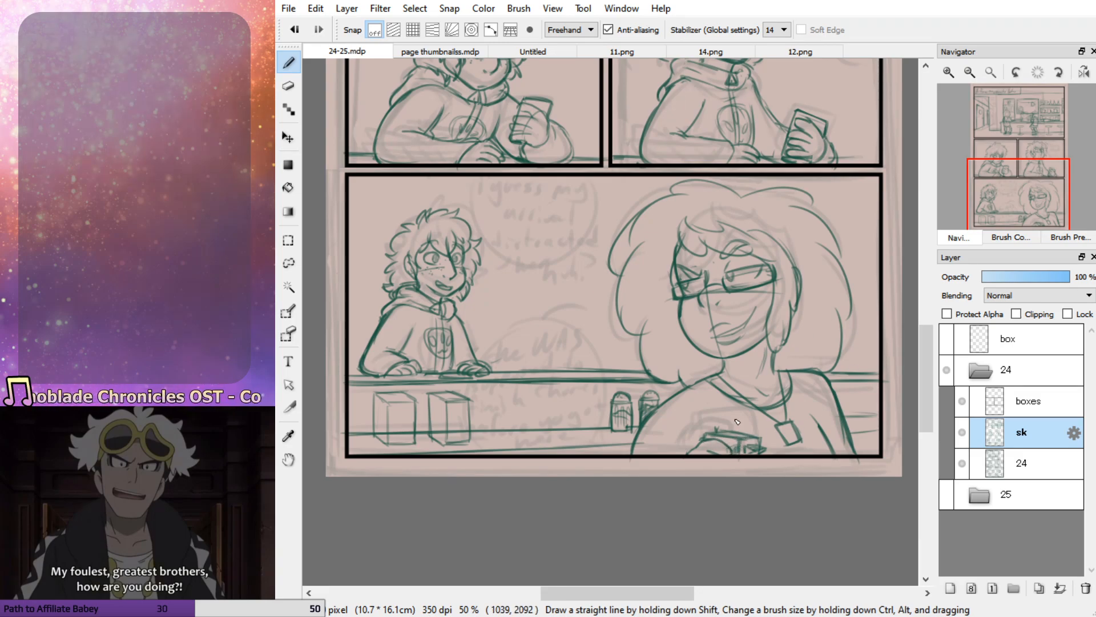
Add small expression marks beside the background character's face in the bottom panel
mouse_move(1036, 189)
left_mouse_down()
mouse_move(1010, 177)
mouse_move(1023, 191)
left_mouse_up()
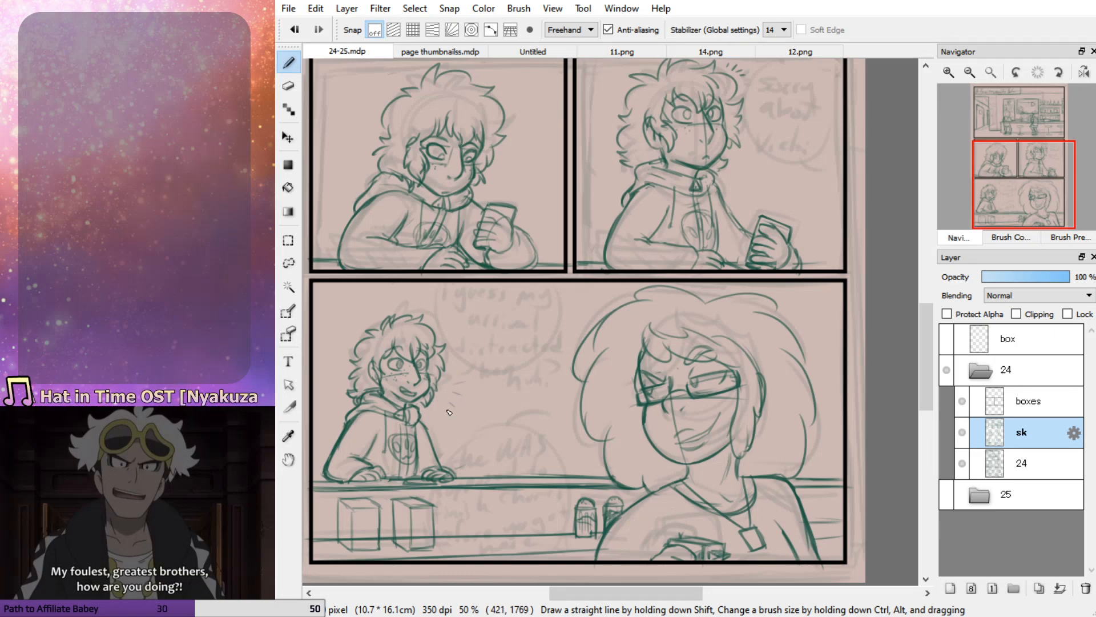
left_click_drag(459, 378, 446, 415)
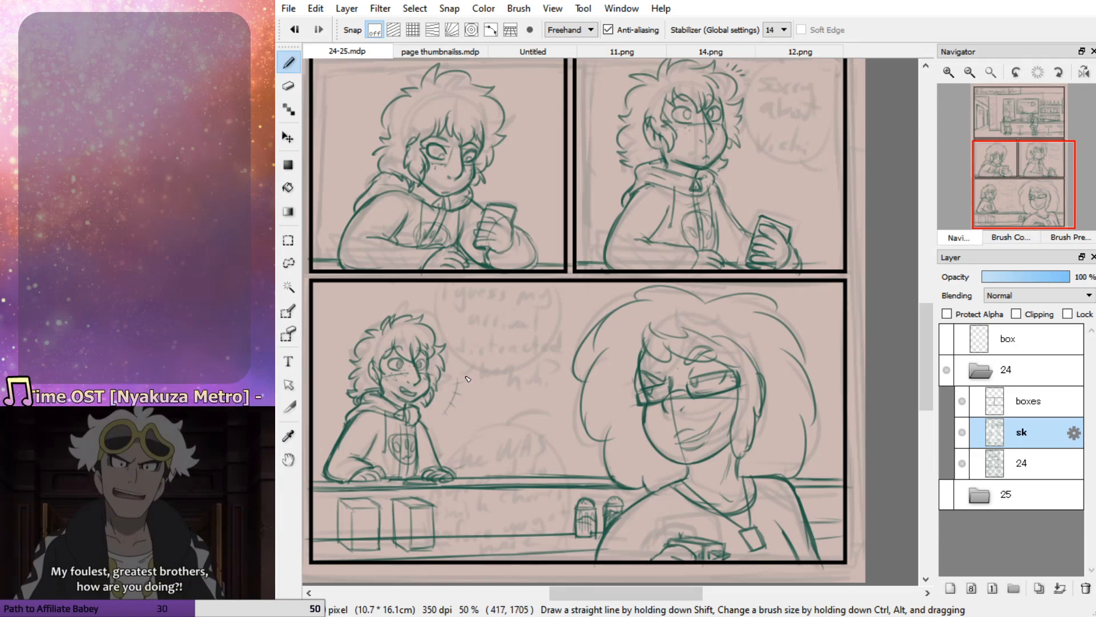
left_click_drag(1013, 212, 1007, 205)
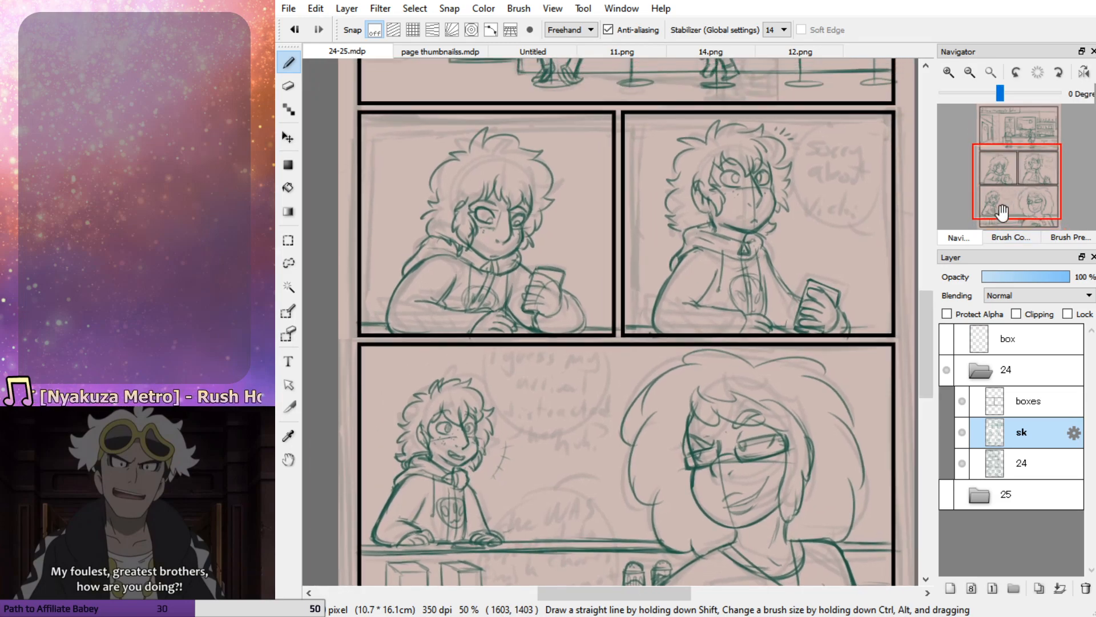
Collapse and hide the page 24 folder, and show and expand the page 25 folder
left_click(980, 371)
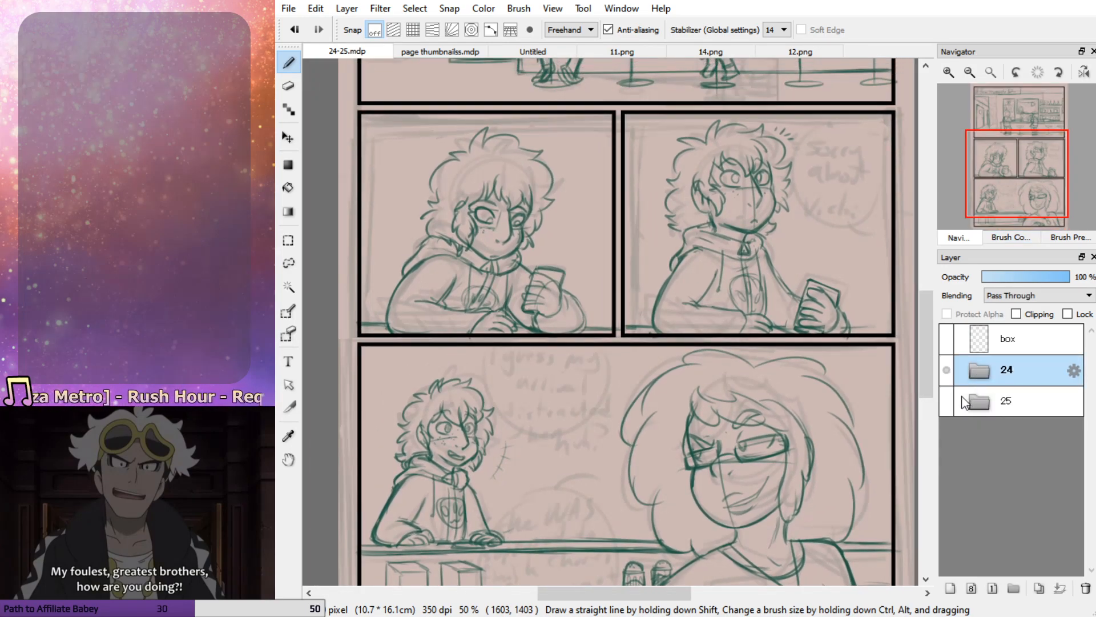
left_click(946, 370)
left_click(947, 402)
left_click(988, 395)
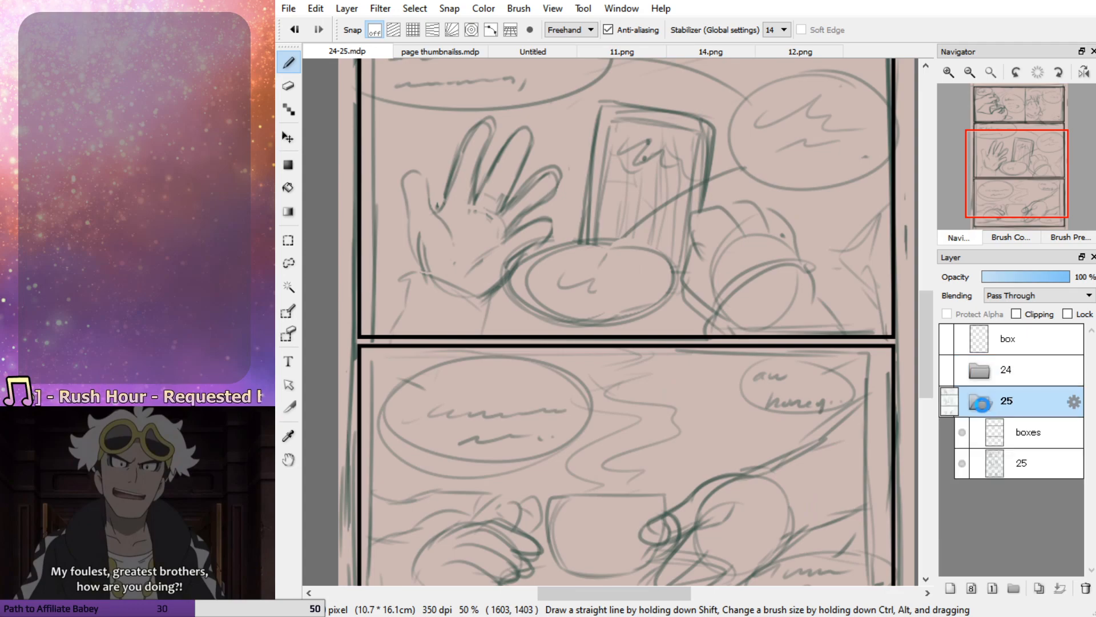
Add a new layer named sk above page 25's rough layer and lower the rough layer's opacity
left_click(1018, 461)
left_click(950, 588)
left_click(1029, 495)
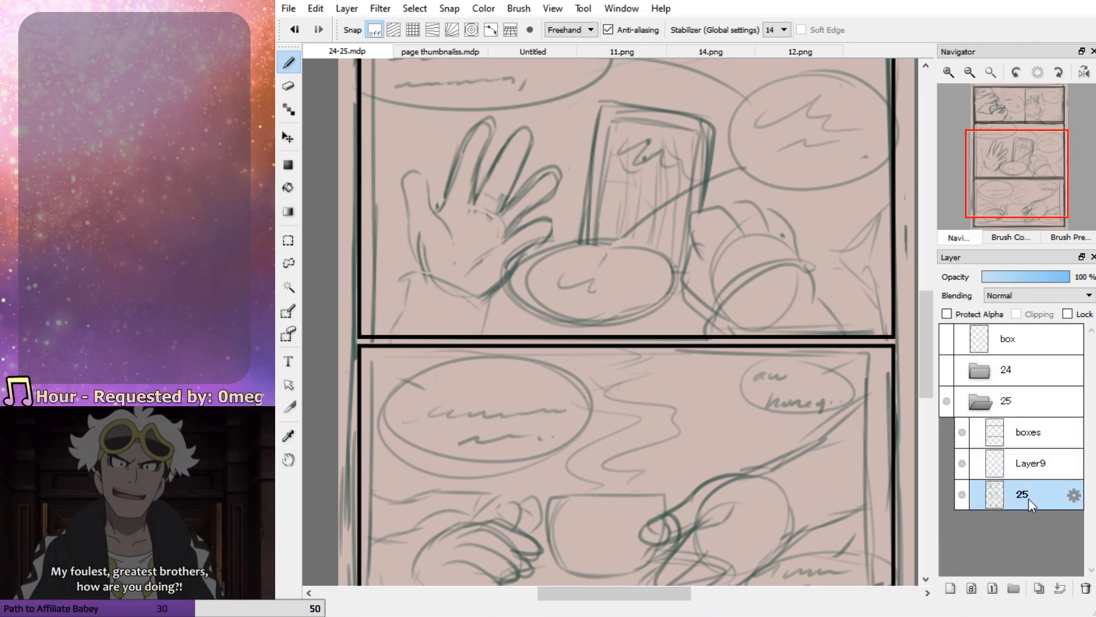
left_click_drag(1006, 279, 1021, 276)
left_click(1024, 473)
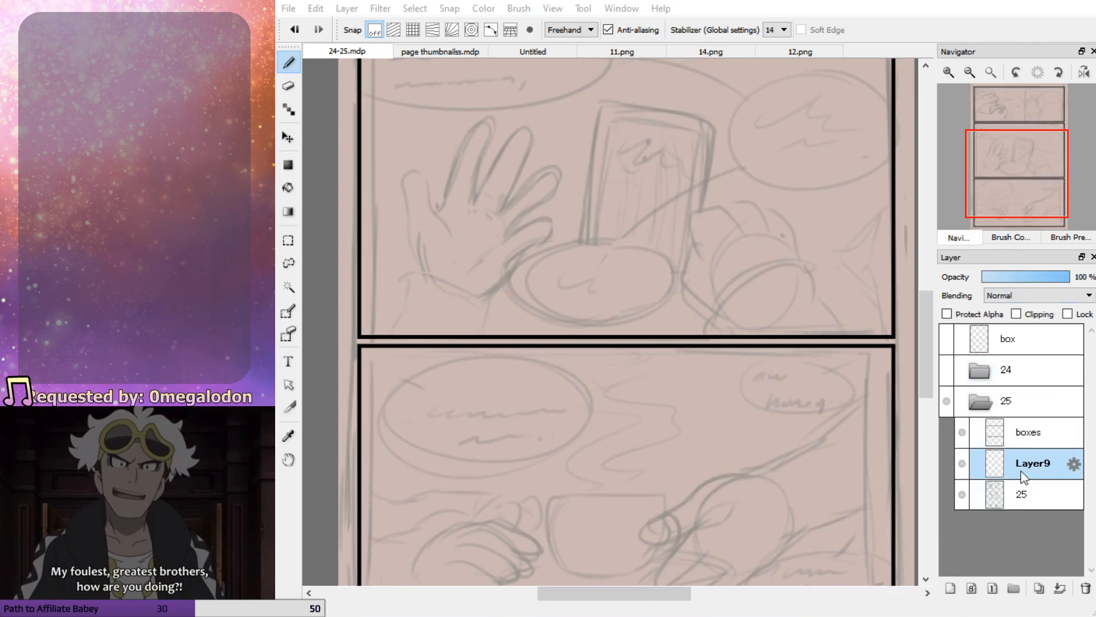
type("sk")
key("Return")
left_click_drag(1031, 178, 1018, 142)
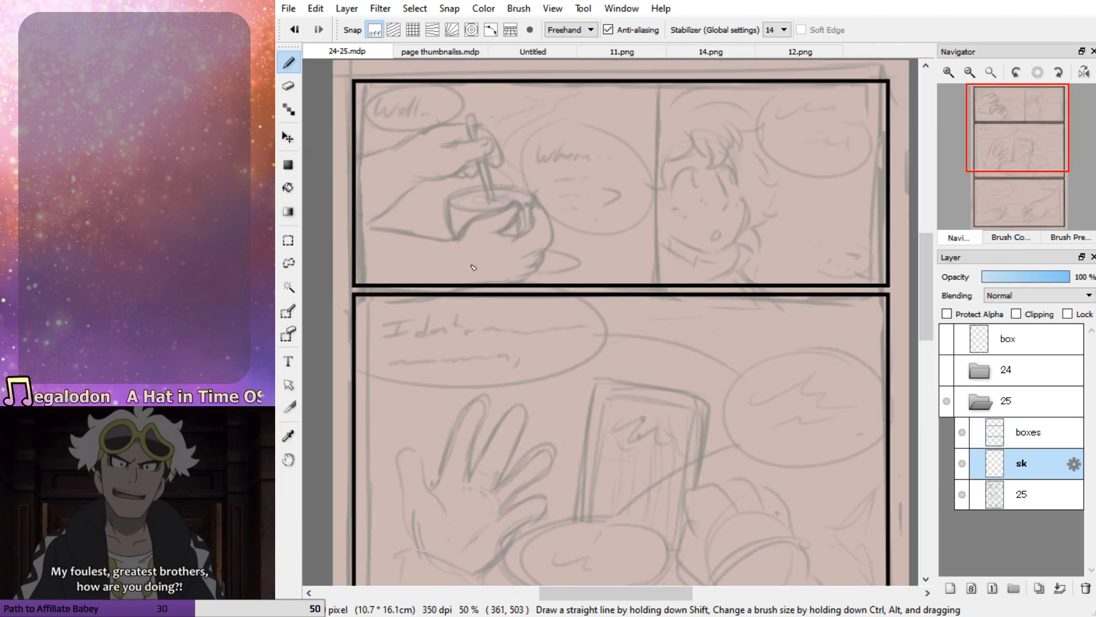
left_click_drag(452, 198, 462, 241)
key("ctrl+z")
left_click(619, 615)
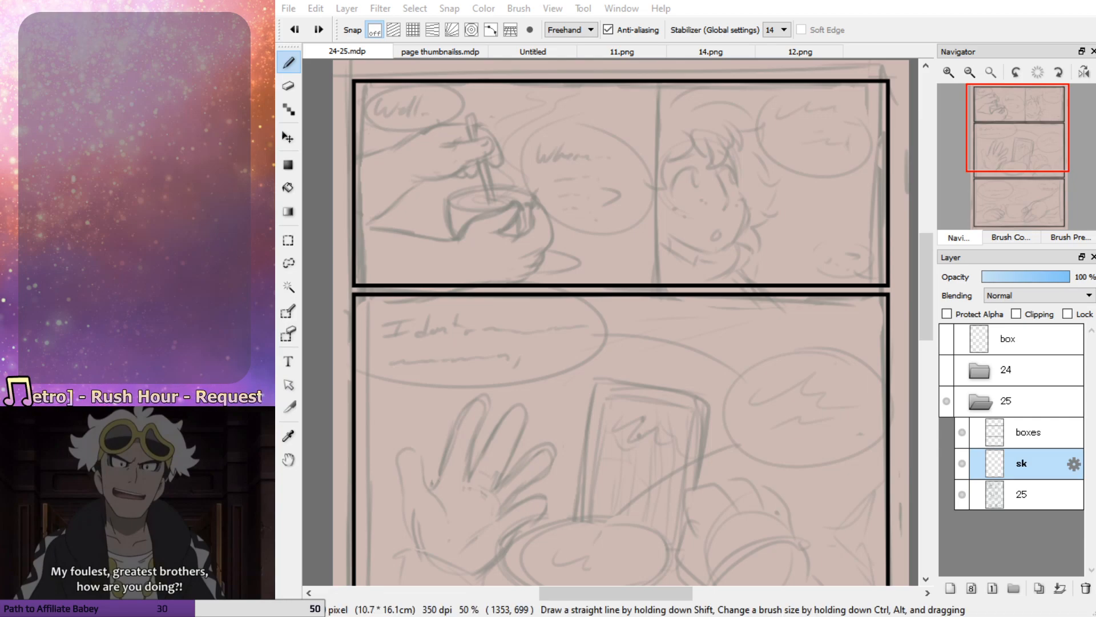
left_click(927, 284)
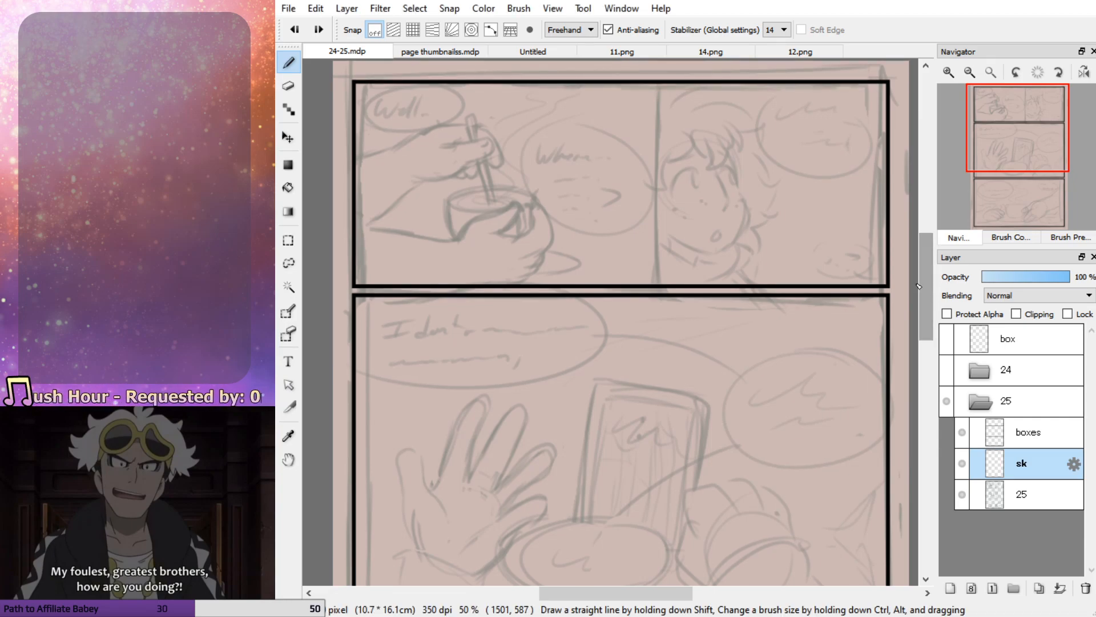
Draw a straight vertical divider over the rough one, splitting page 25's top panel between the bowl and the character
left_click_drag(1005, 164, 1018, 141)
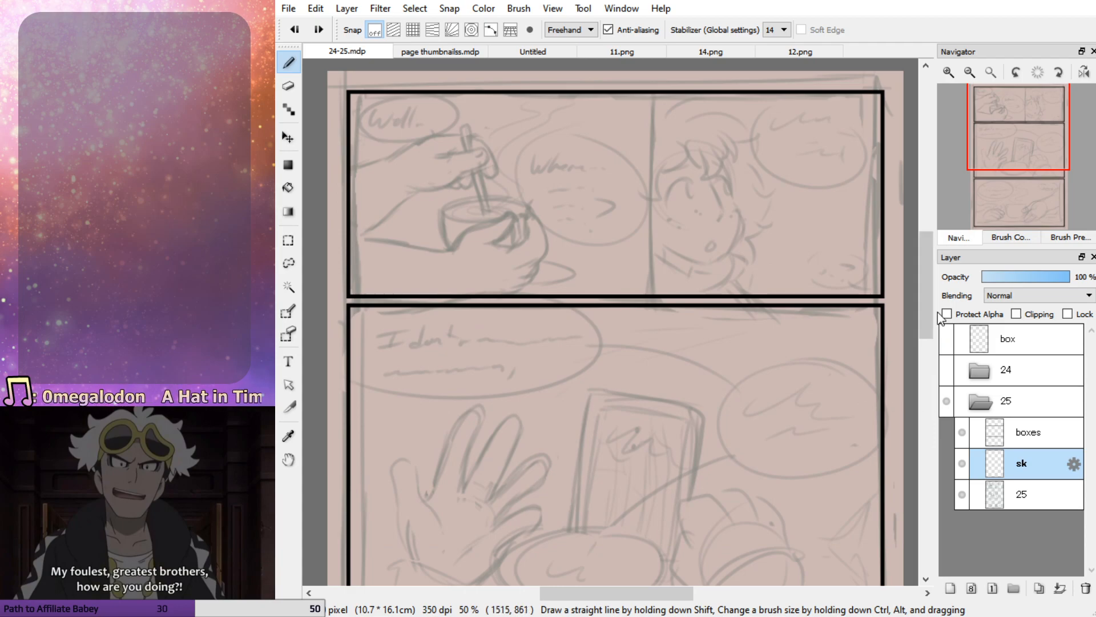
left_click_drag(926, 297, 925, 286)
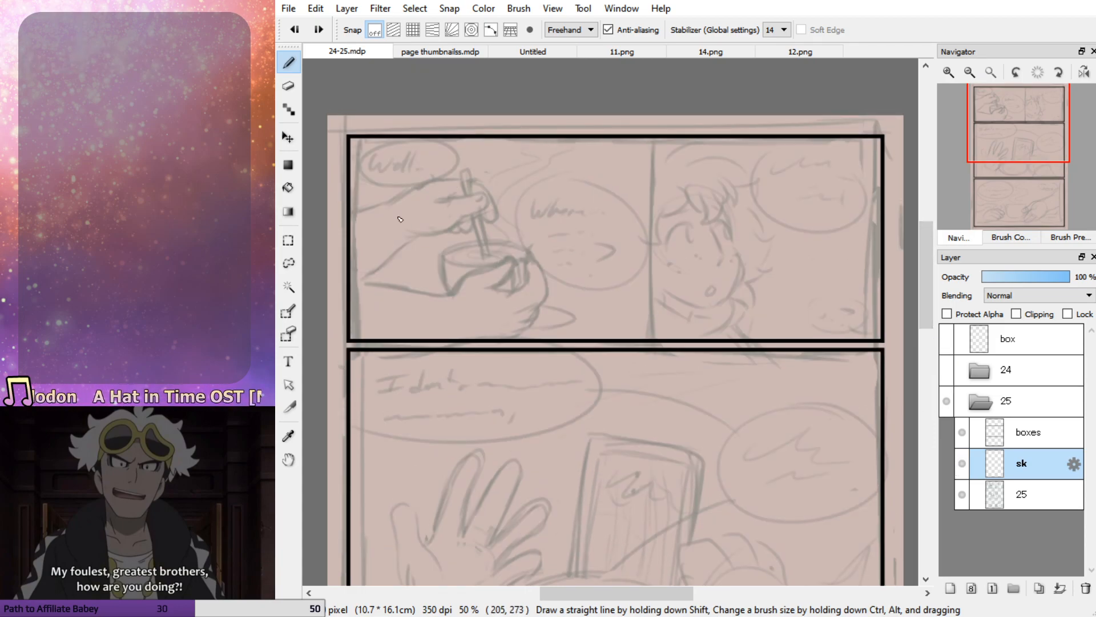
left_click_drag(653, 139, 652, 341)
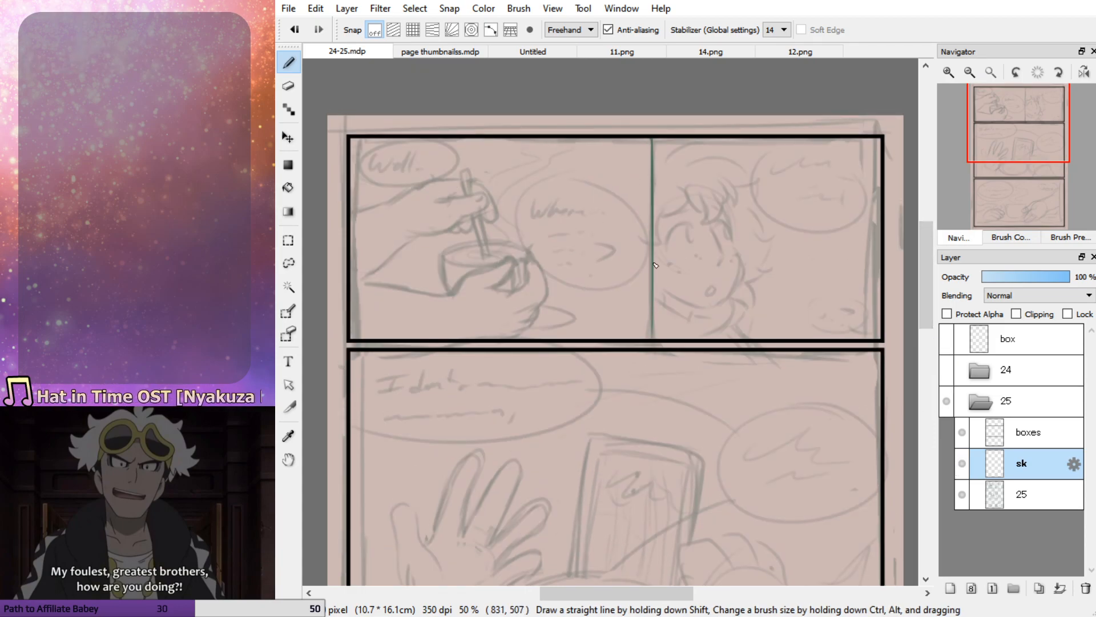
Undo the thin divider drawn on the sk layer in the top panel, including the repeated attempt at it
key("ctrl+z")
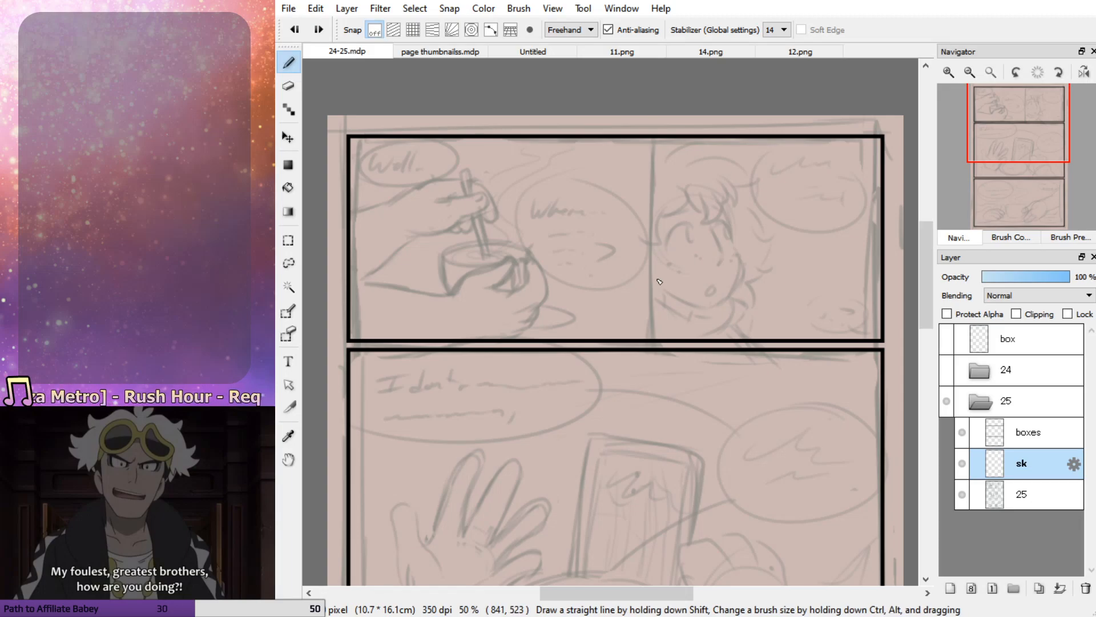
left_click_drag(655, 115, 657, 380)
key("ctrl+z")
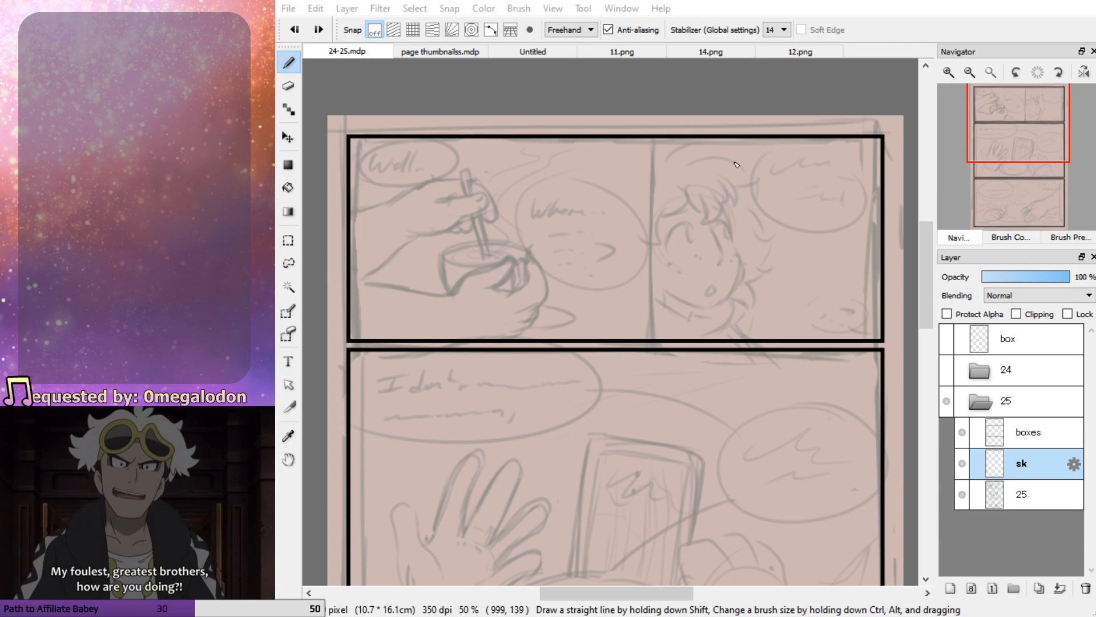
Make the boxes layer active and reduce the brush size to 10 for the panel borders
left_click(948, 72)
left_click(948, 72)
left_click(949, 72)
mouse_move(1027, 137)
left_mouse_down()
mouse_move(1049, 116)
mouse_move(1030, 125)
left_mouse_up()
left_click(969, 72)
left_click(969, 72)
left_click(969, 72)
left_click(950, 71)
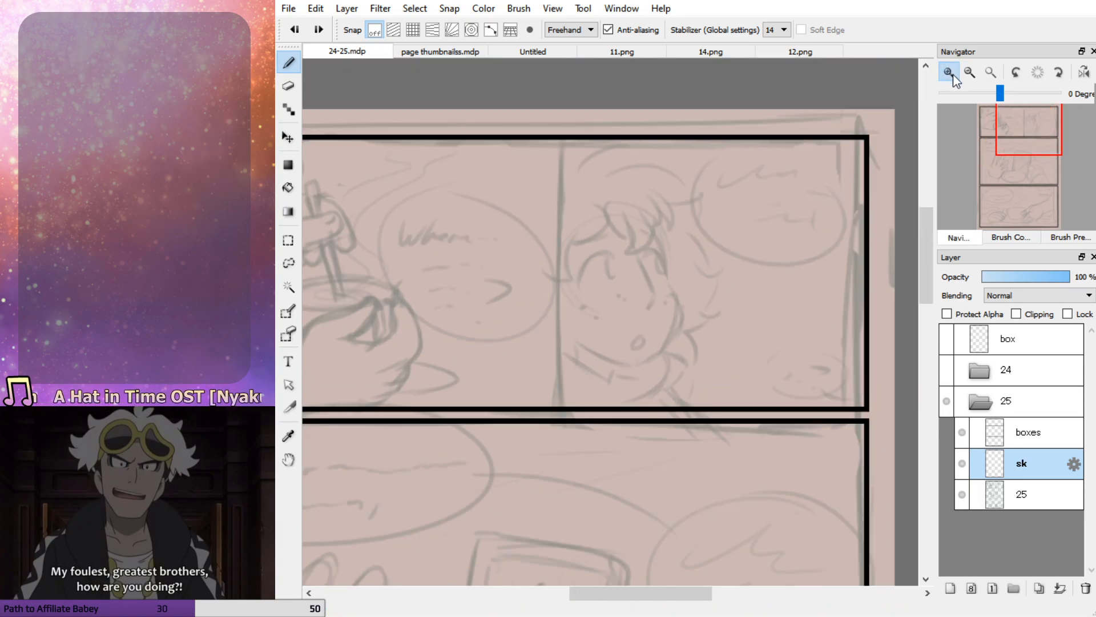
left_click(949, 72)
left_click(949, 71)
left_click(970, 72)
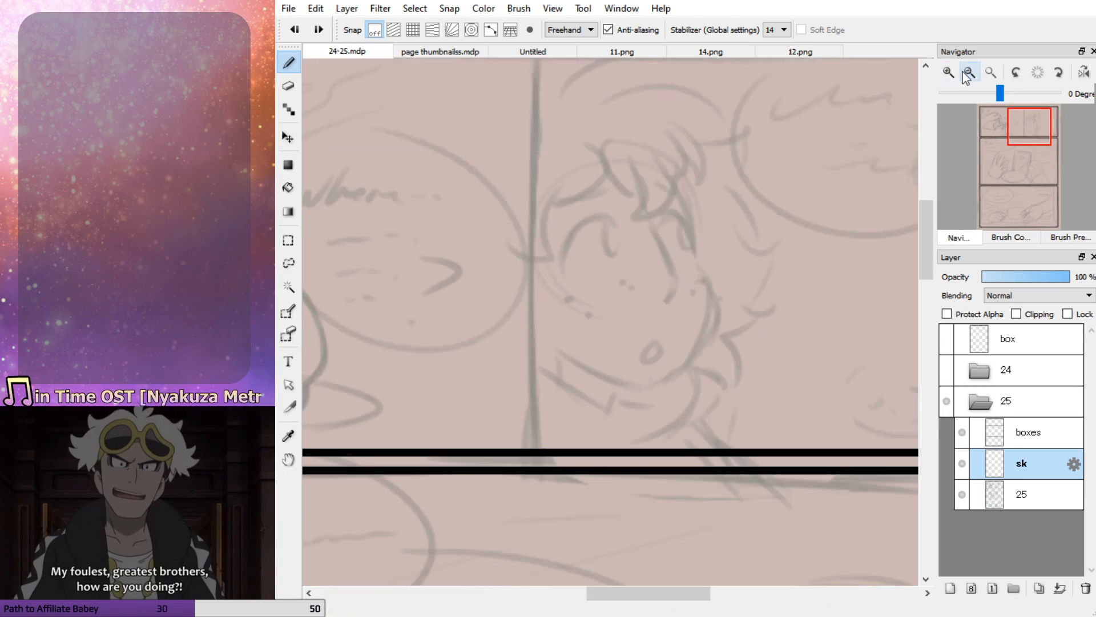
left_click(1028, 432)
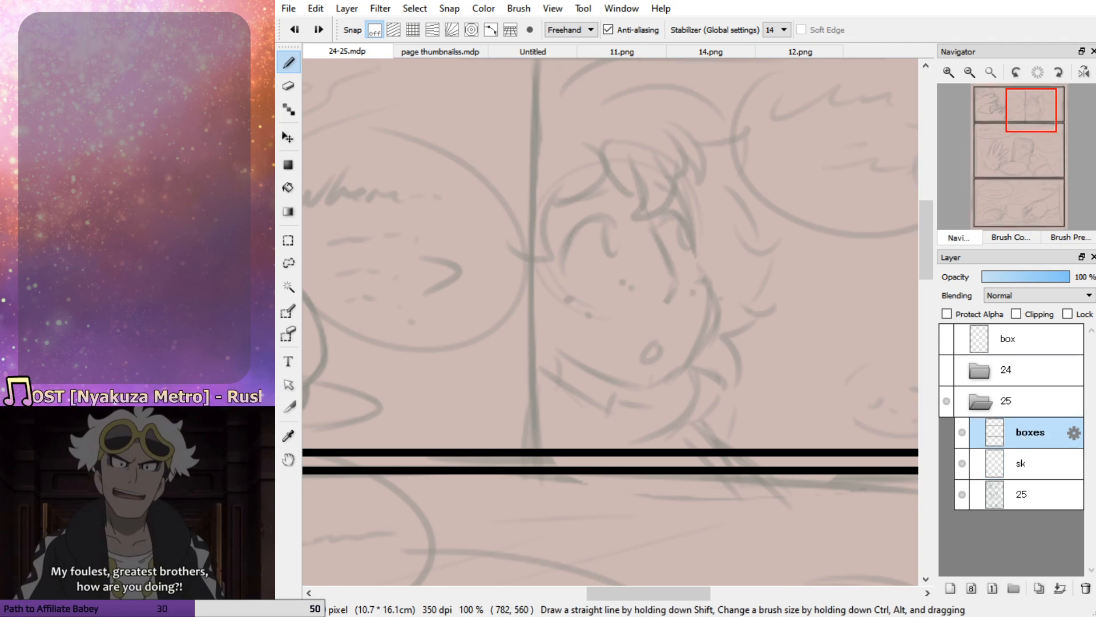
left_click(1011, 237)
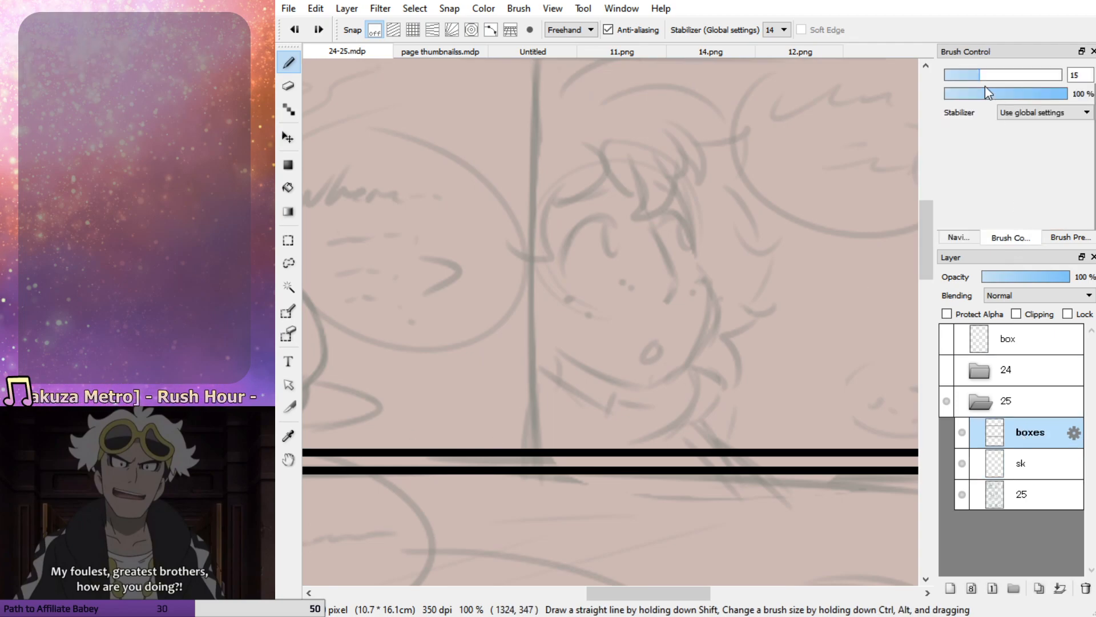
left_click(969, 74)
left_click(1085, 75)
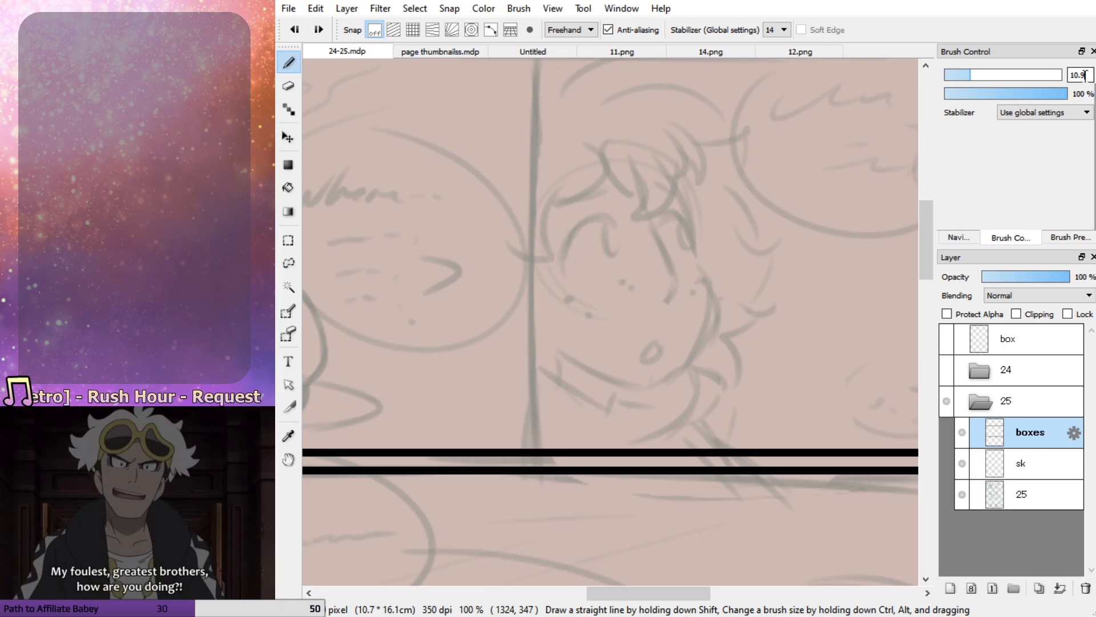
key("BackSpace")
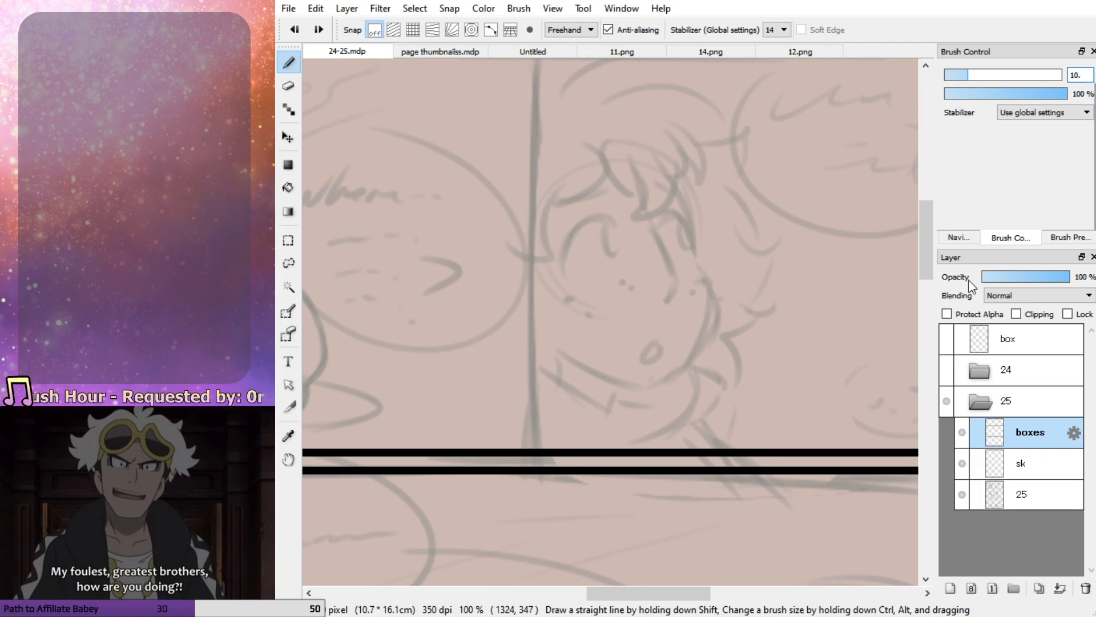
Add a new layer above boxes and draw a straight black vertical border through the top panel, just left of the rough divider
left_click(959, 236)
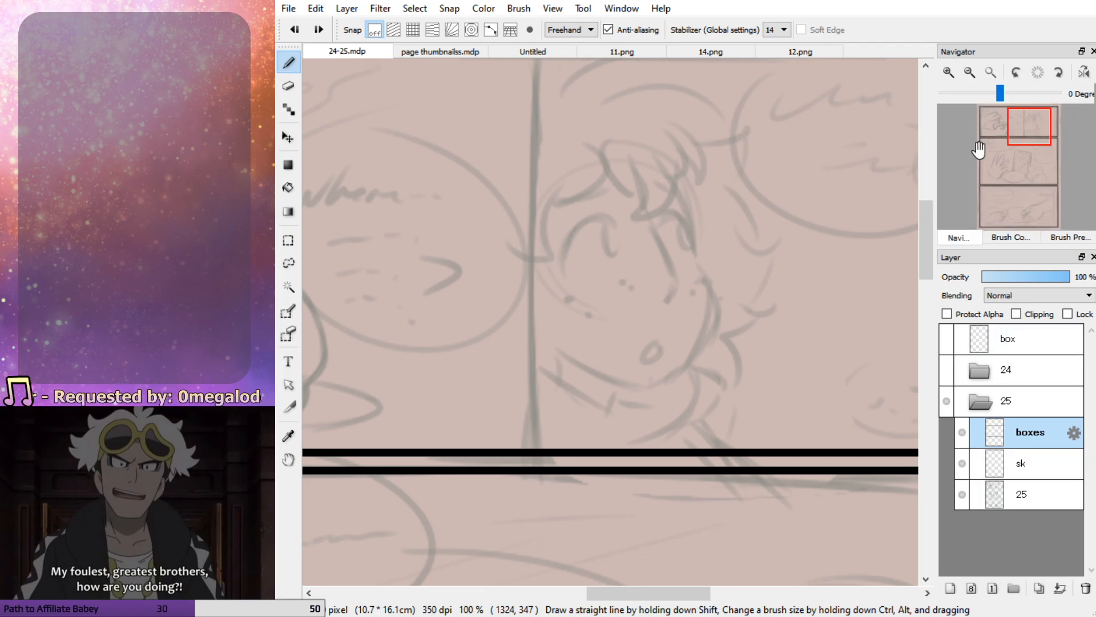
left_click(970, 72)
left_click(974, 74)
left_click(949, 73)
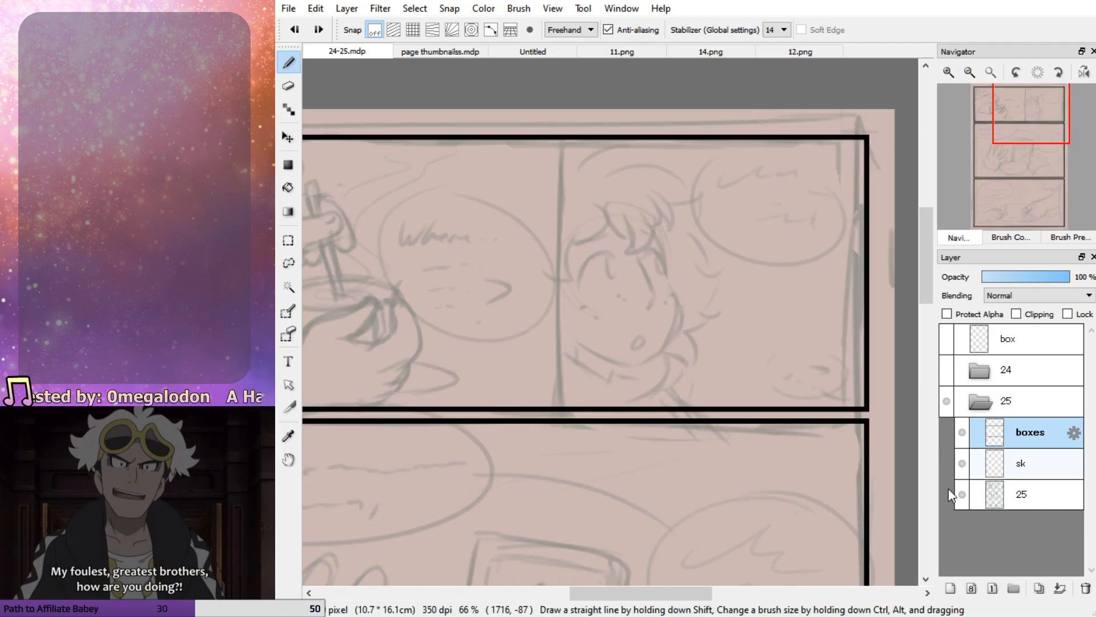
left_click(949, 588)
left_click_drag(558, 121, 550, 464)
left_click(560, 463, "shift")
key("ctrl+z")
left_click_drag(554, 135, 554, 450)
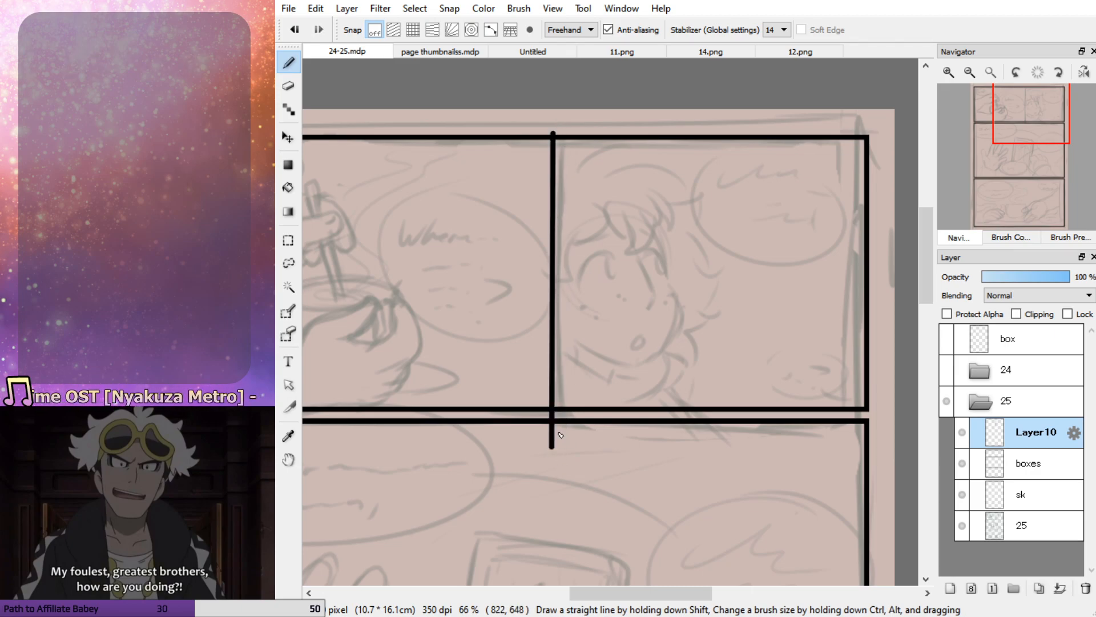
Draw a second vertical border parallel to the first, leaving a narrow gutter between the bowl and character panels
left_click_drag(566, 134, 564, 470)
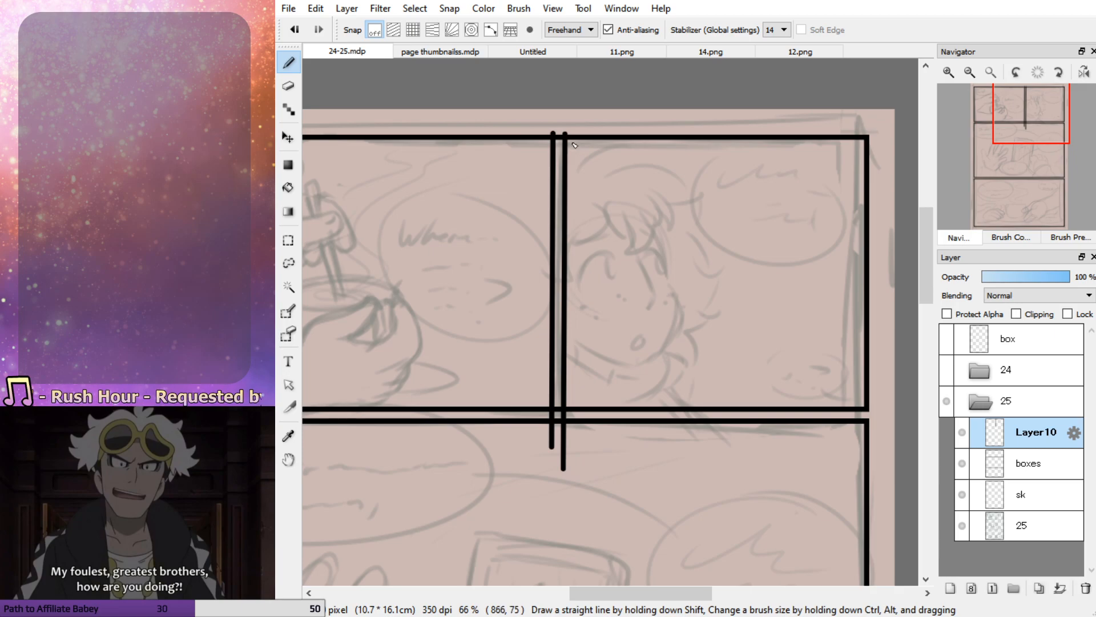
key("ctrl+z")
mouse_move(565, 135)
left_mouse_down()
mouse_move(575, 474)
mouse_move(566, 478)
left_mouse_up()
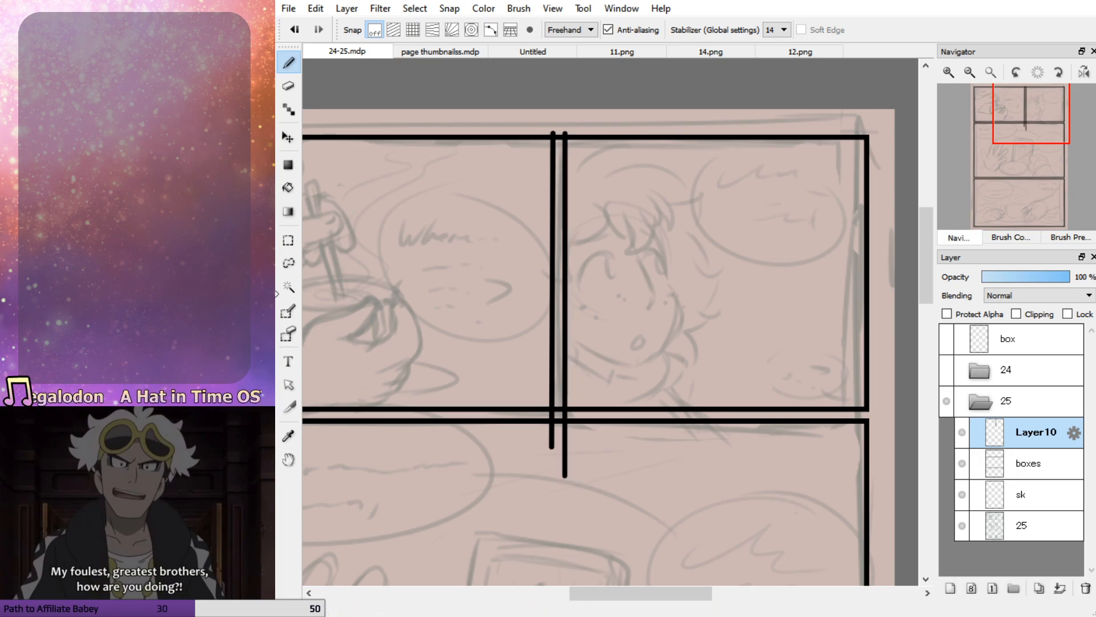
Select the gutter's right-hand border line and nudge it slightly left with a transform
left_click(289, 240)
left_click_drag(558, 108, 640, 531)
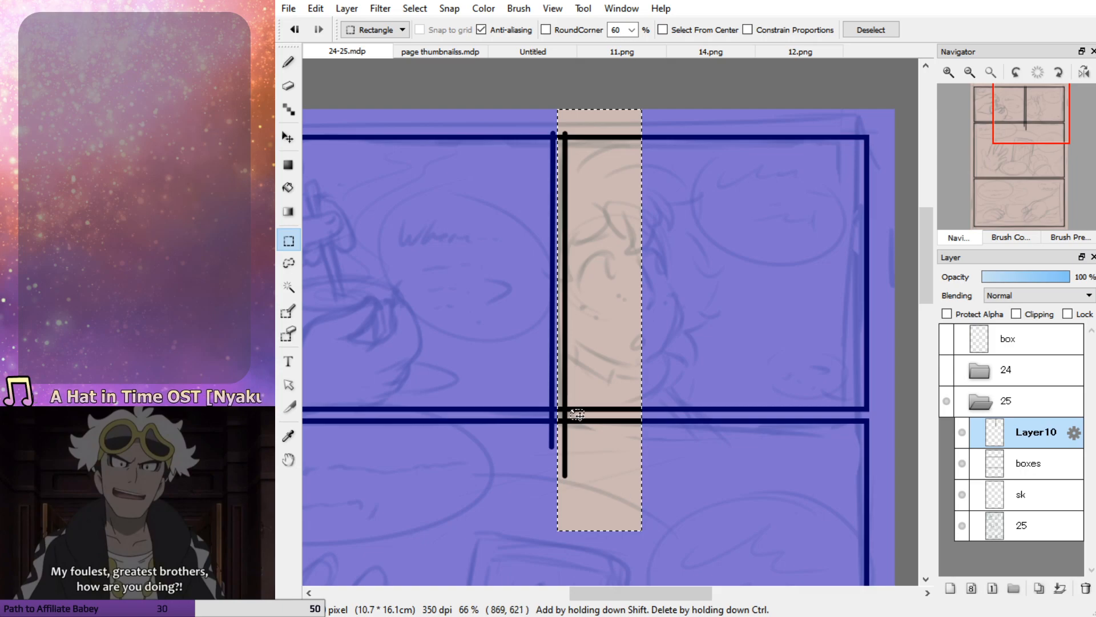
key("ctrl+t")
left_click_drag(583, 375, 585, 376)
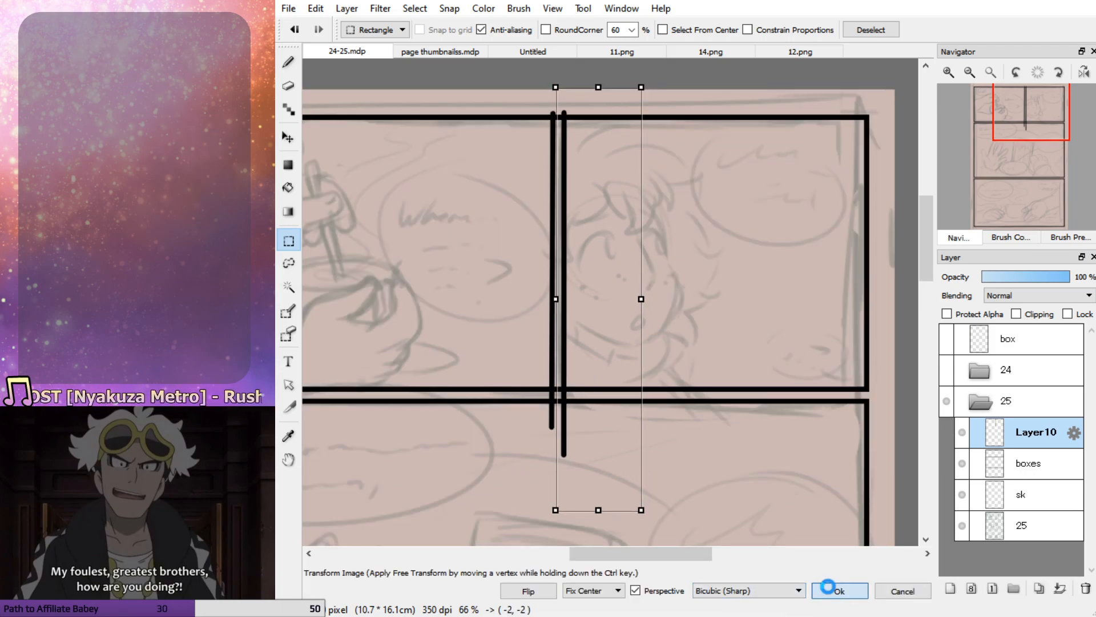
left_click(838, 590)
left_click_drag(622, 396, 627, 397)
left_click(518, 432)
Delete the ends of both vertical borders that overhang the top panel's upper and lower frame lines
left_click_drag(525, 408, 661, 498)
left_click_drag(530, 109, 616, 139)
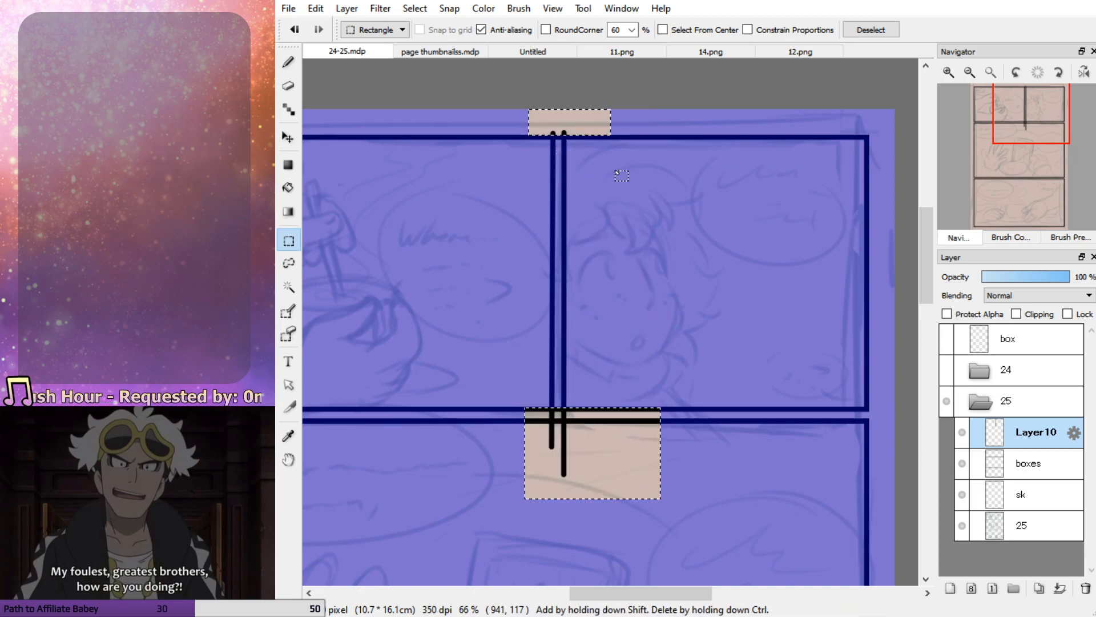
key("ctrl+d")
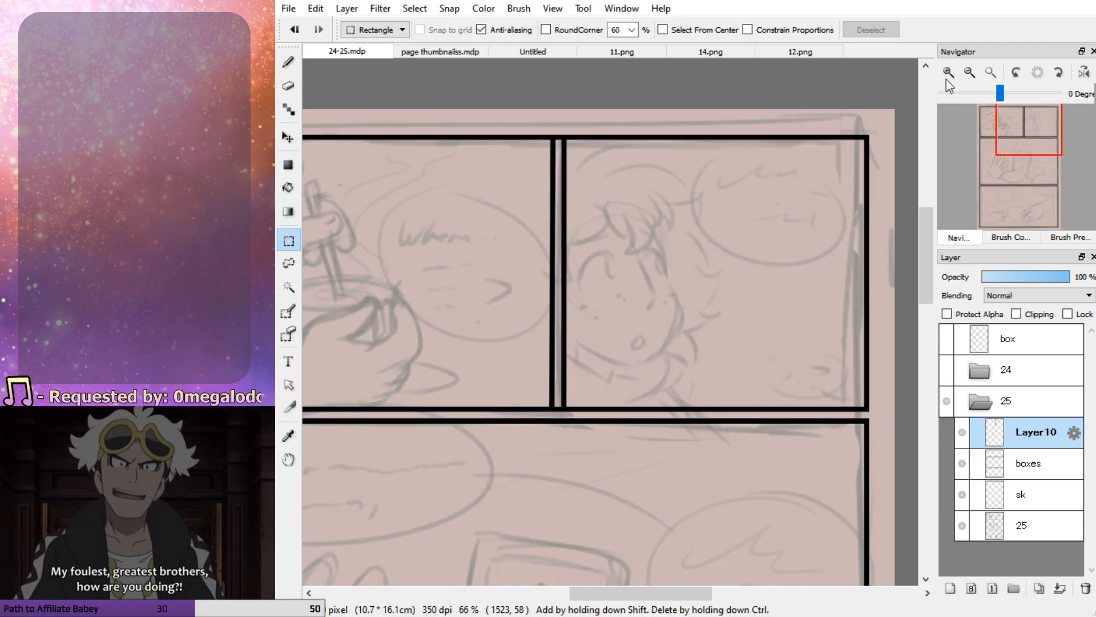
On the boxes layer, delete the piece of the top panel's lower border that crosses the vertical gutter
left_click(950, 73)
left_click(954, 71)
mouse_move(1030, 139)
left_mouse_down()
mouse_move(1026, 147)
mouse_move(1025, 133)
left_mouse_up()
left_click(948, 72)
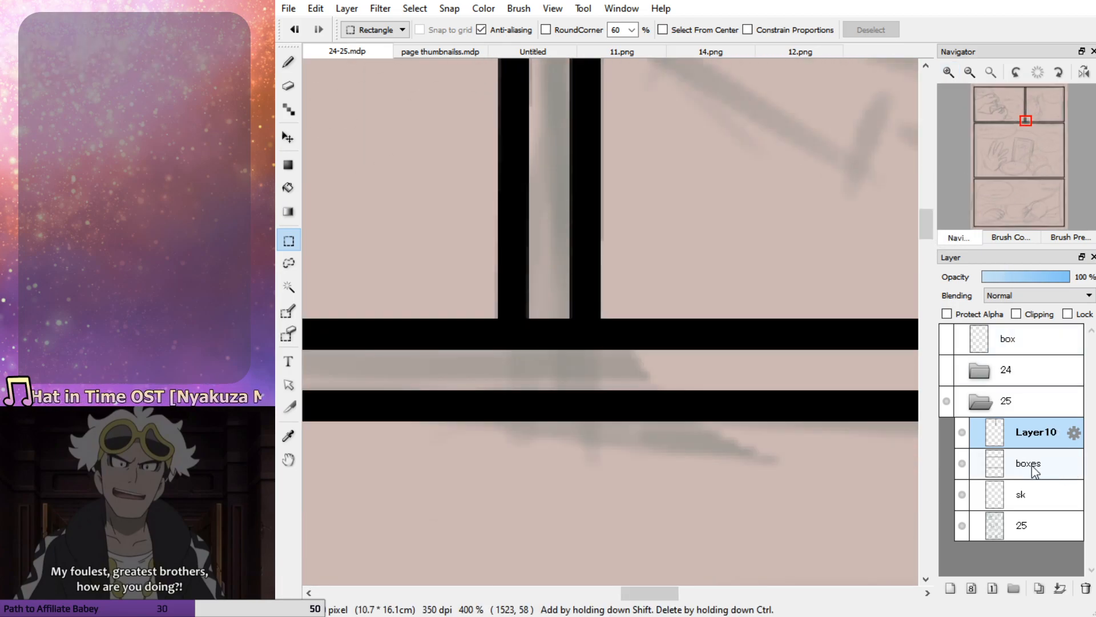
left_click(1029, 467)
left_click_drag(536, 306, 571, 368)
left_click_drag(531, 304, 551, 378)
left_click_drag(528, 310, 551, 378)
key("Delete")
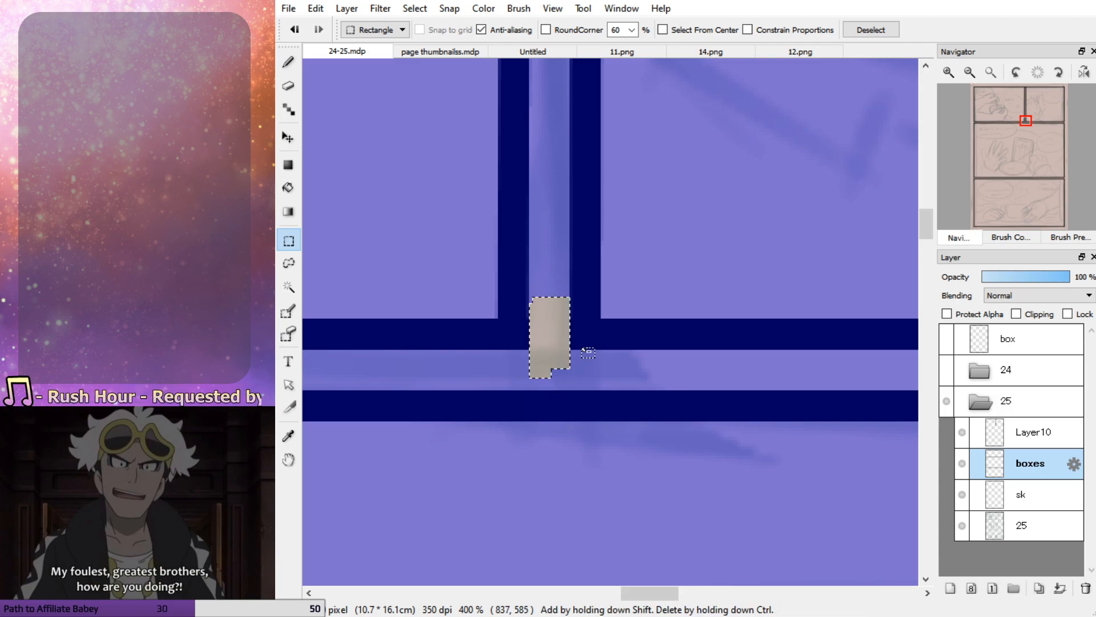
key("ctrl+d")
Delete the piece of the top panel's upper border between the two vertical lines to open the gutter
left_click_drag(931, 224, 945, 134)
left_click_drag(535, 265, 570, 351)
key("Delete")
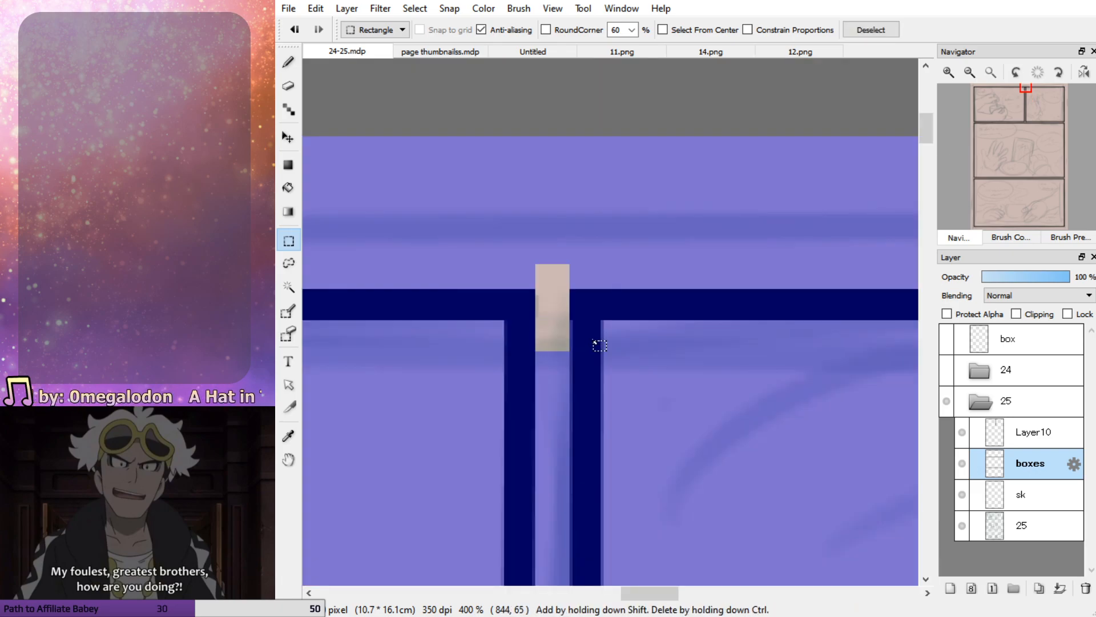
key("ctrl+d")
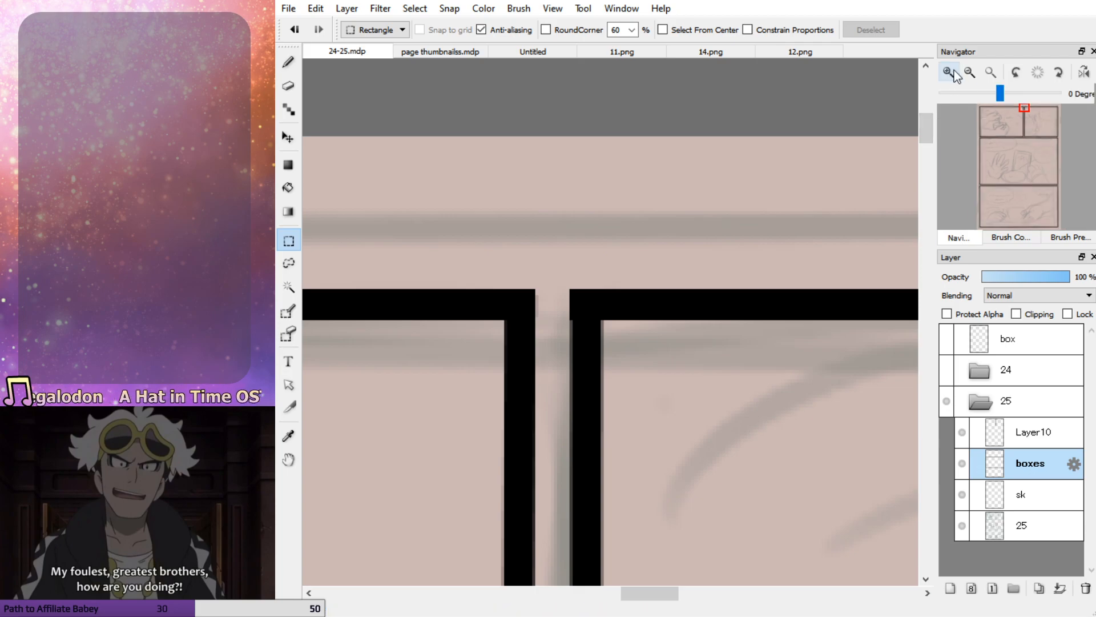
Merge the layer holding the vertical borders down into the boxes layer
left_click(970, 74)
left_click(948, 74)
left_click(948, 74)
left_click_drag(1026, 117, 983, 109)
left_click(969, 73)
left_click(969, 73)
left_click(969, 73)
left_click(1019, 131)
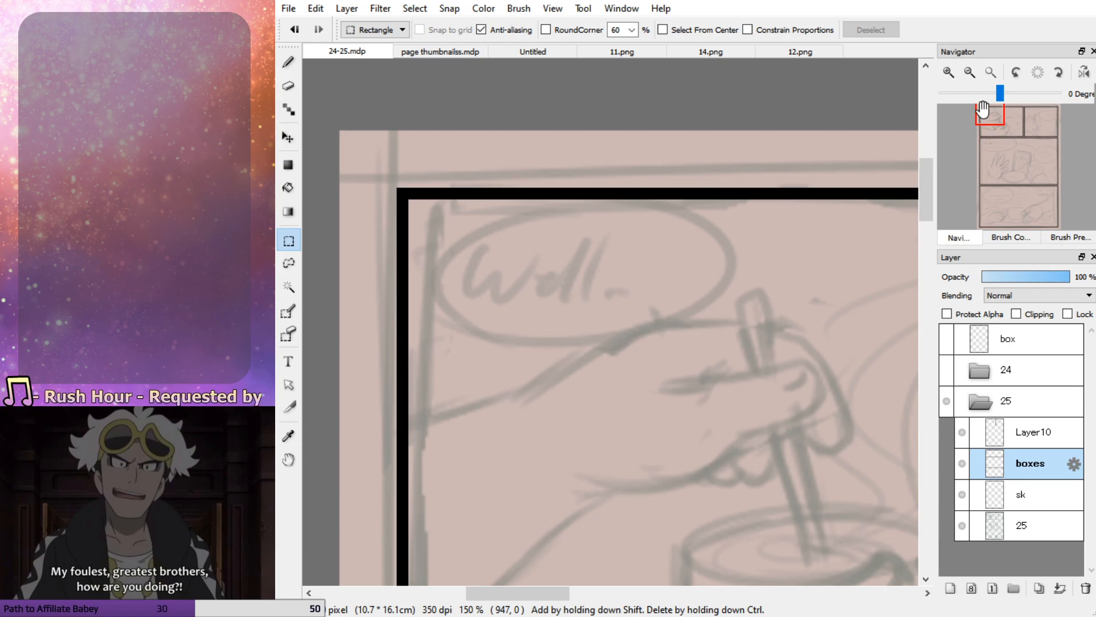
left_click_drag(1003, 133, 1002, 124)
left_click(971, 76)
left_click(971, 76)
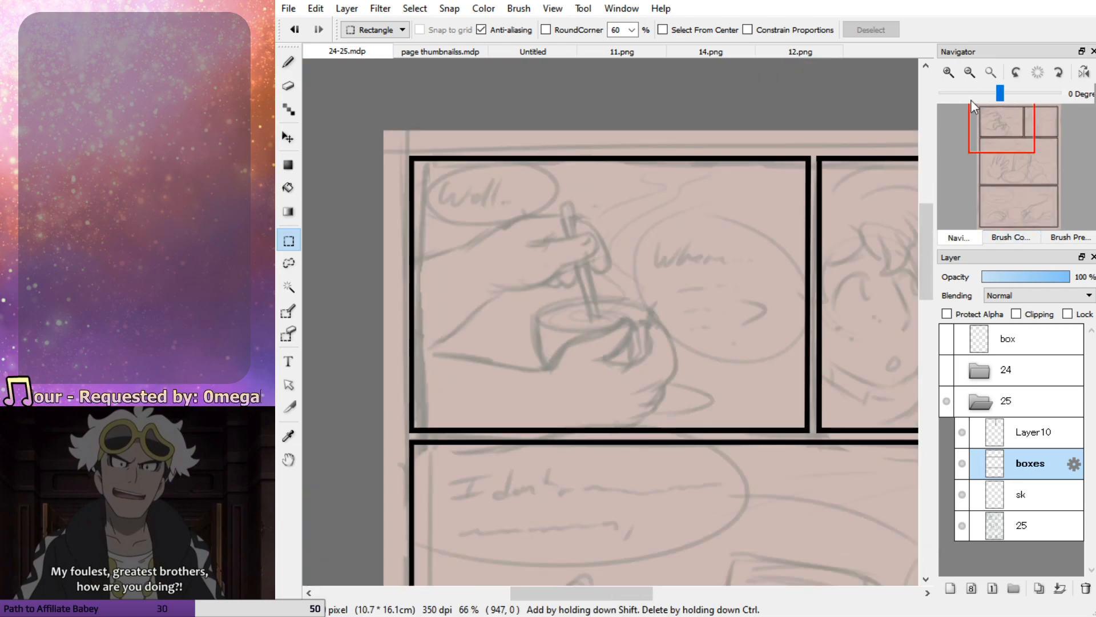
left_click(948, 72)
left_click(1034, 432)
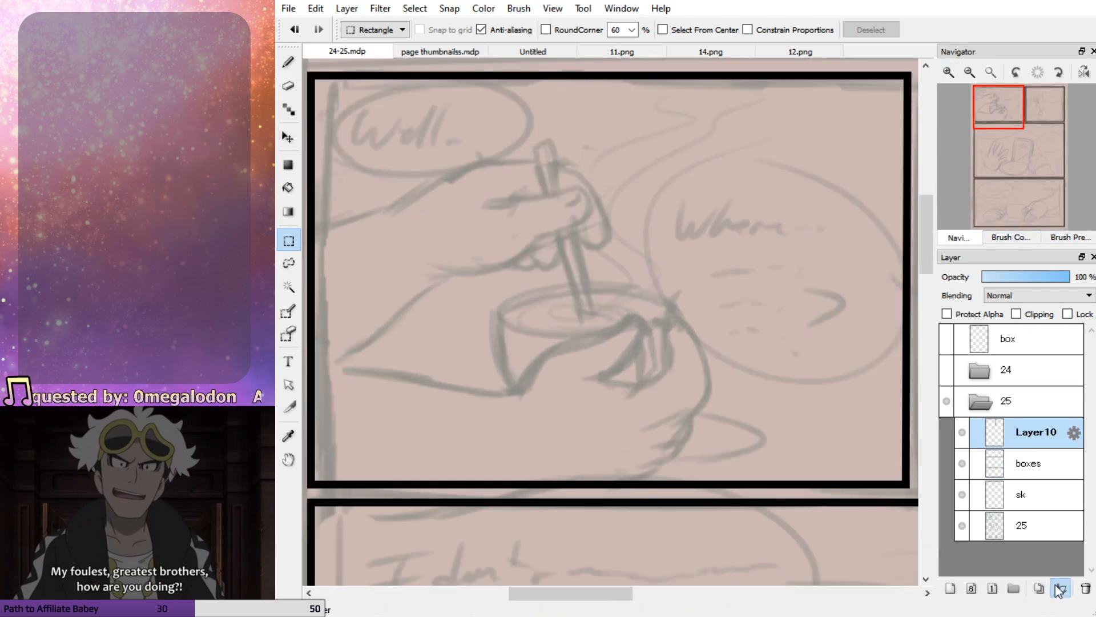
left_click(1059, 591)
On the sk layer, sketch the bowl's elliptical rim and left side over the rough in the first panel
left_click(1027, 463)
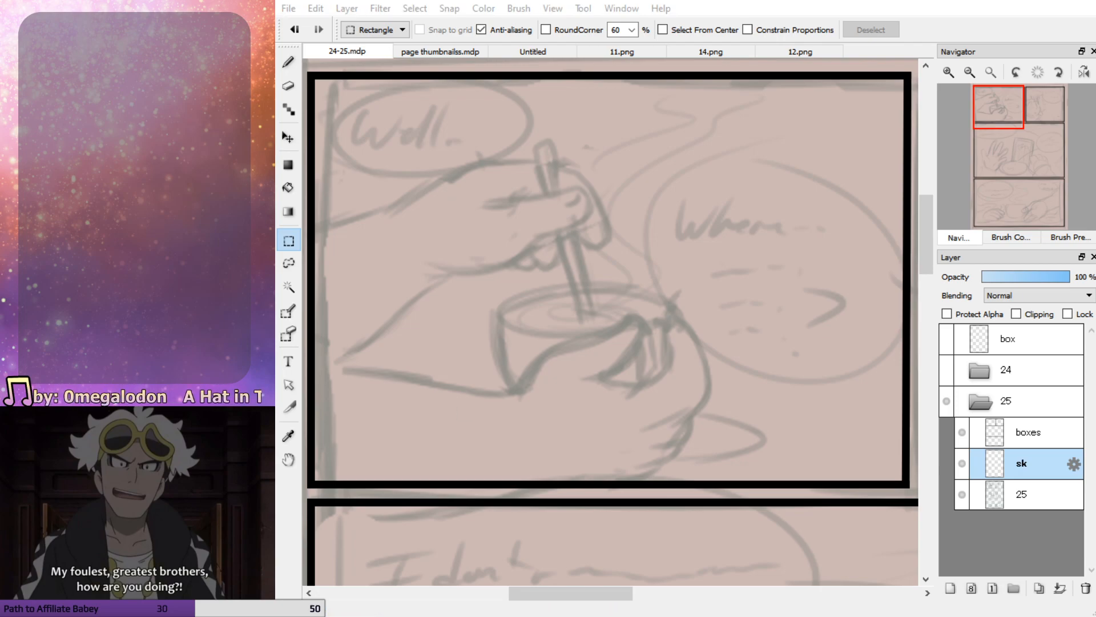
left_click_drag(999, 122, 995, 112)
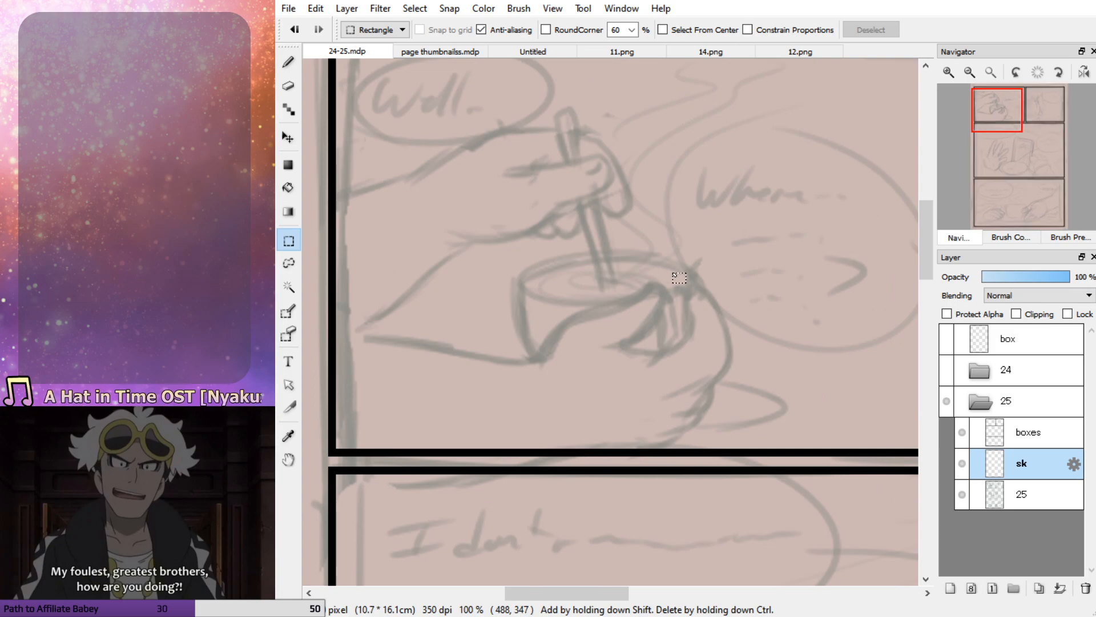
key("b")
left_click_drag(549, 265, 677, 268)
mouse_move(510, 291)
left_mouse_down()
mouse_move(693, 299)
mouse_move(549, 258)
mouse_move(684, 301)
mouse_move(565, 257)
mouse_move(535, 352)
left_mouse_up()
key("ctrl+z")
left_click_drag(523, 274, 538, 356)
left_click_drag(523, 334, 541, 358)
Sketch the thumb over the bowl's edge and the index finger curling around its right side, erasing stray line ends
mouse_move(654, 311)
left_mouse_down()
mouse_move(657, 352)
mouse_move(674, 352)
left_mouse_up()
mouse_move(545, 359)
left_mouse_down()
mouse_move(652, 286)
mouse_move(667, 311)
mouse_move(625, 354)
mouse_move(672, 353)
left_mouse_up()
mouse_move(689, 403)
left_mouse_down()
mouse_move(720, 378)
mouse_move(718, 341)
mouse_move(692, 303)
mouse_move(678, 355)
mouse_move(693, 327)
mouse_move(655, 359)
left_mouse_up()
key("ctrl+z")
key("ctrl+z")
key("ctrl+z")
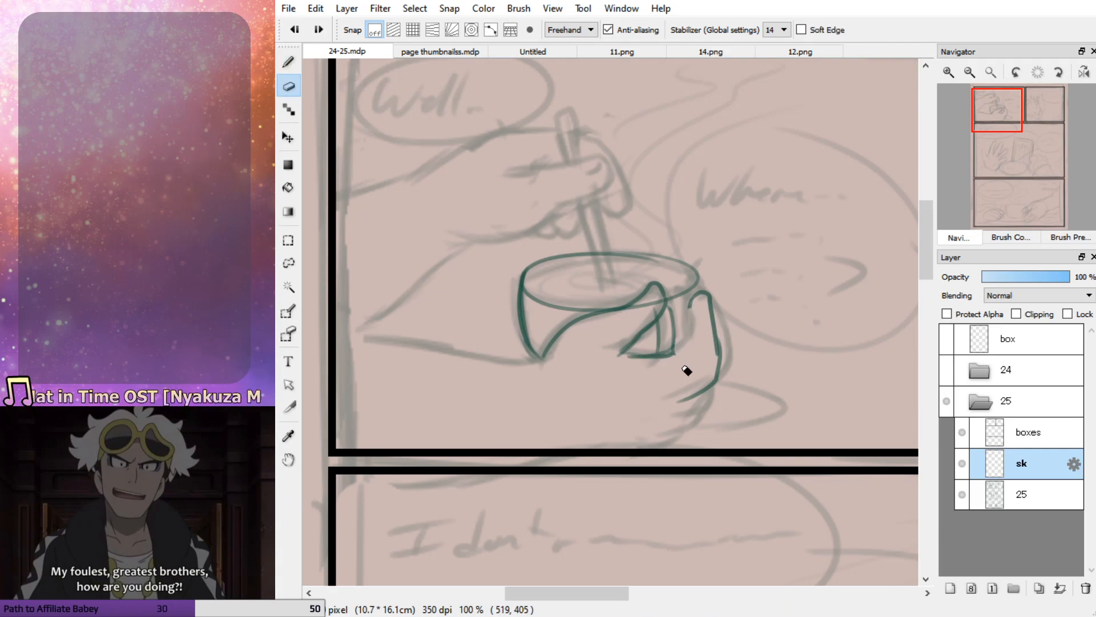
mouse_move(708, 294)
left_mouse_down()
mouse_move(686, 309)
mouse_move(686, 339)
mouse_move(654, 355)
left_mouse_up()
left_click_drag(721, 353, 666, 399)
key("e")
key("b")
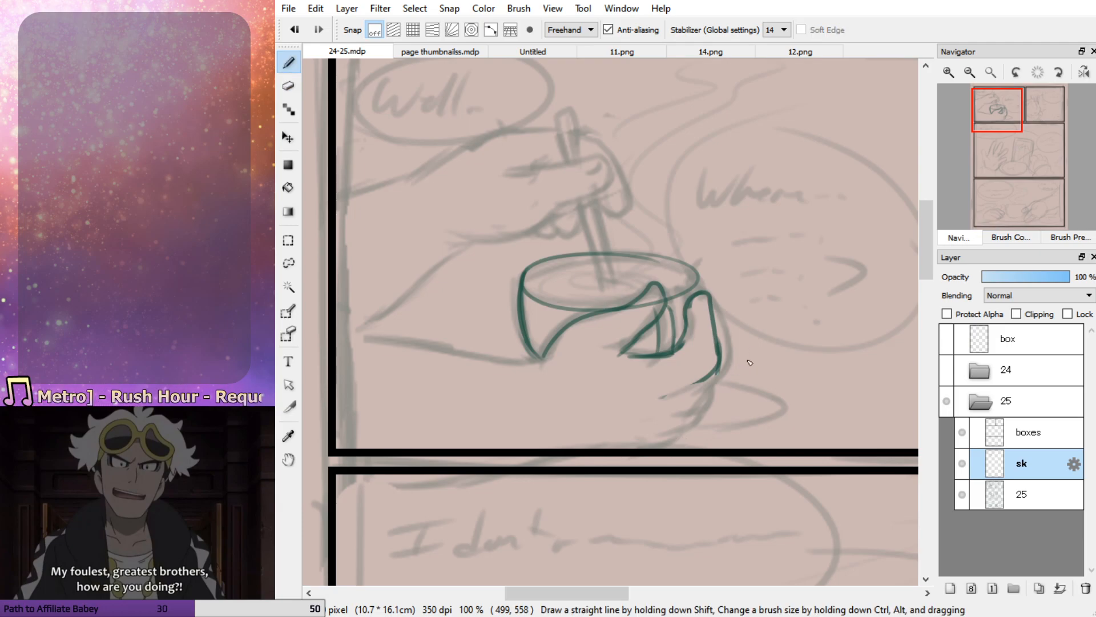
Sketch the lower fingers and underside of the hand holding the bowl, and run the forearm line to the panel's left border
mouse_move(715, 373)
left_mouse_down()
mouse_move(665, 400)
mouse_move(699, 393)
mouse_move(713, 377)
mouse_move(709, 408)
mouse_move(648, 444)
mouse_move(543, 445)
left_mouse_up()
key("ctrl+z")
left_click_drag(612, 449, 538, 451)
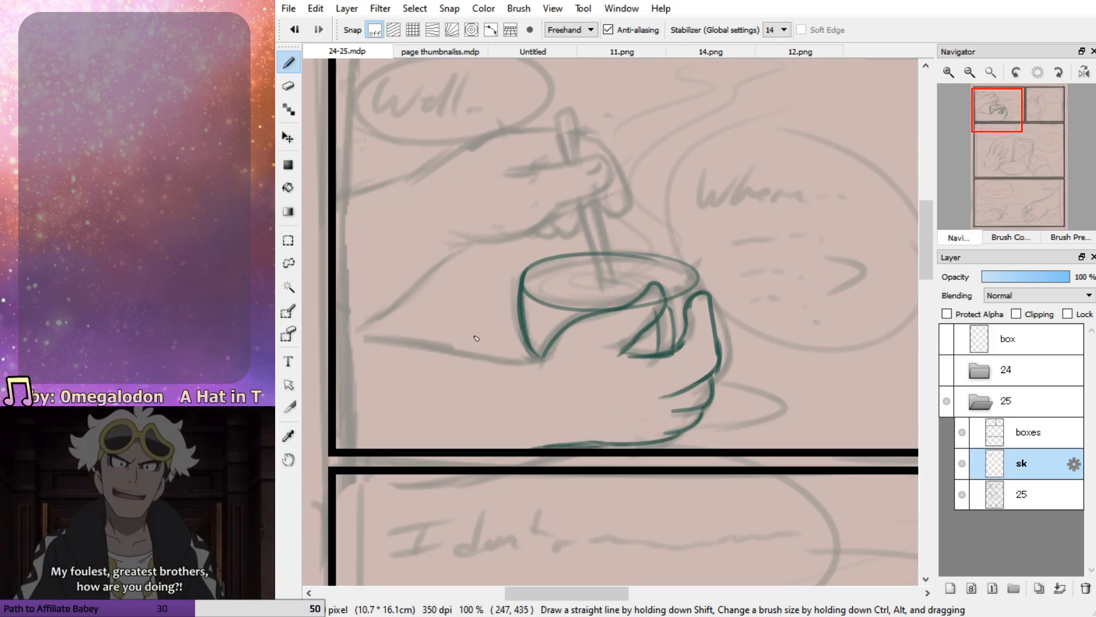
left_click_drag(538, 361, 336, 321)
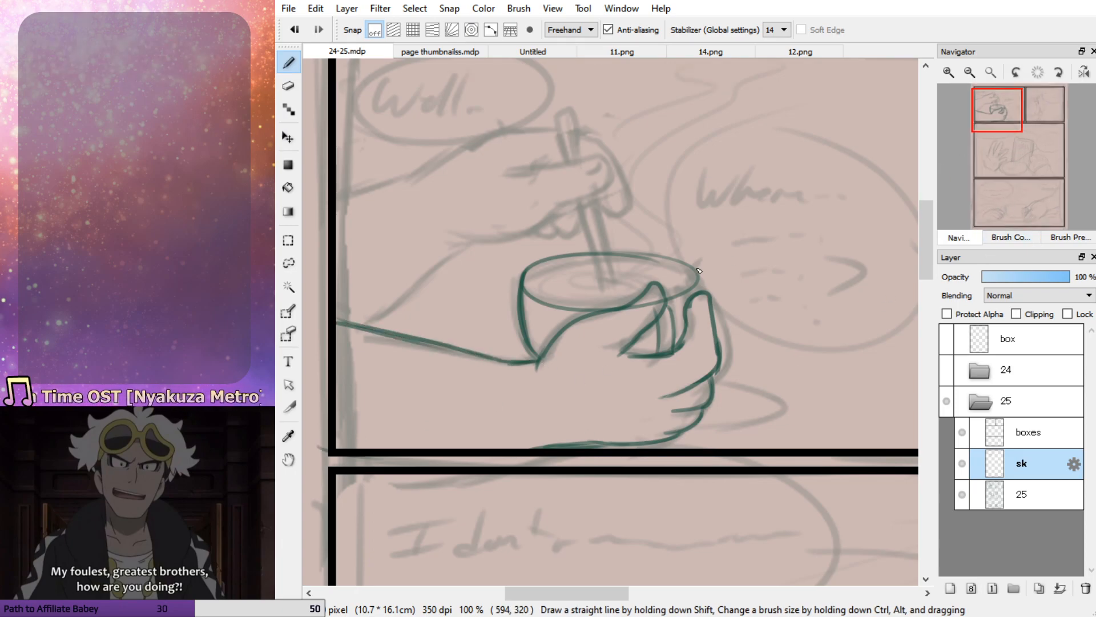
Join the bowl's rim to the index finger, then erase the rim's far edge and redraw it with a flatter curve
left_click_drag(703, 297, 701, 276)
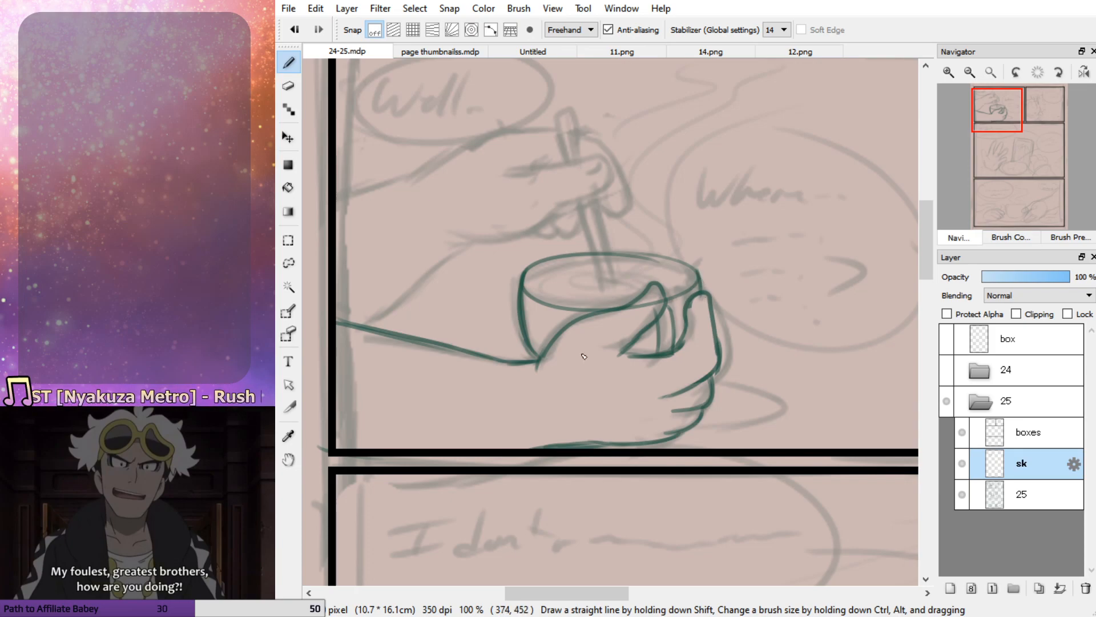
key("e")
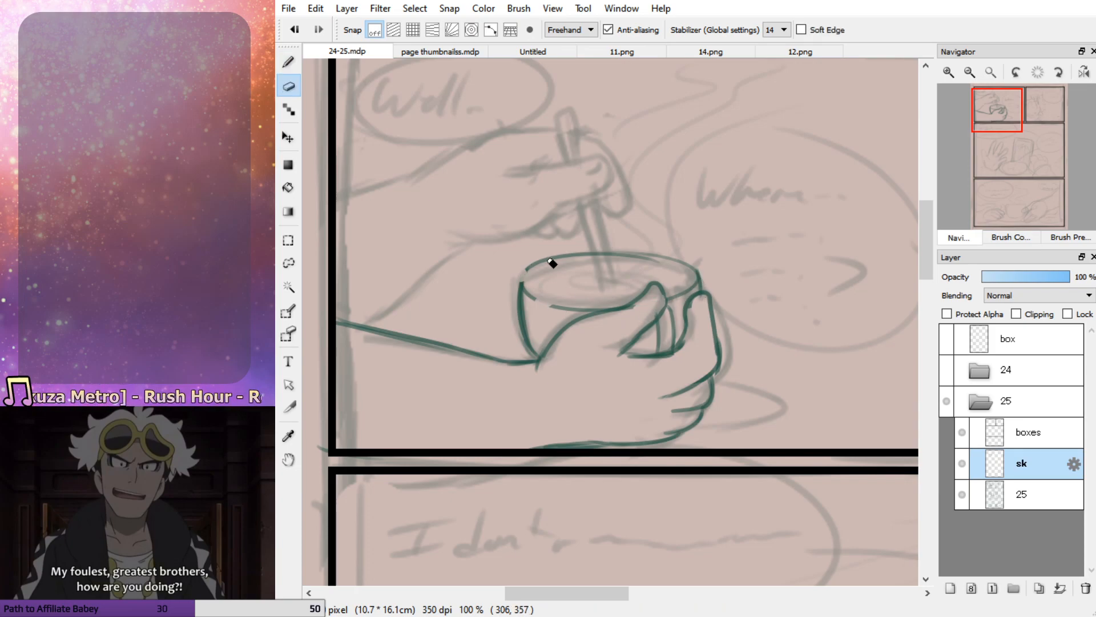
left_click_drag(541, 266, 663, 267)
key("b")
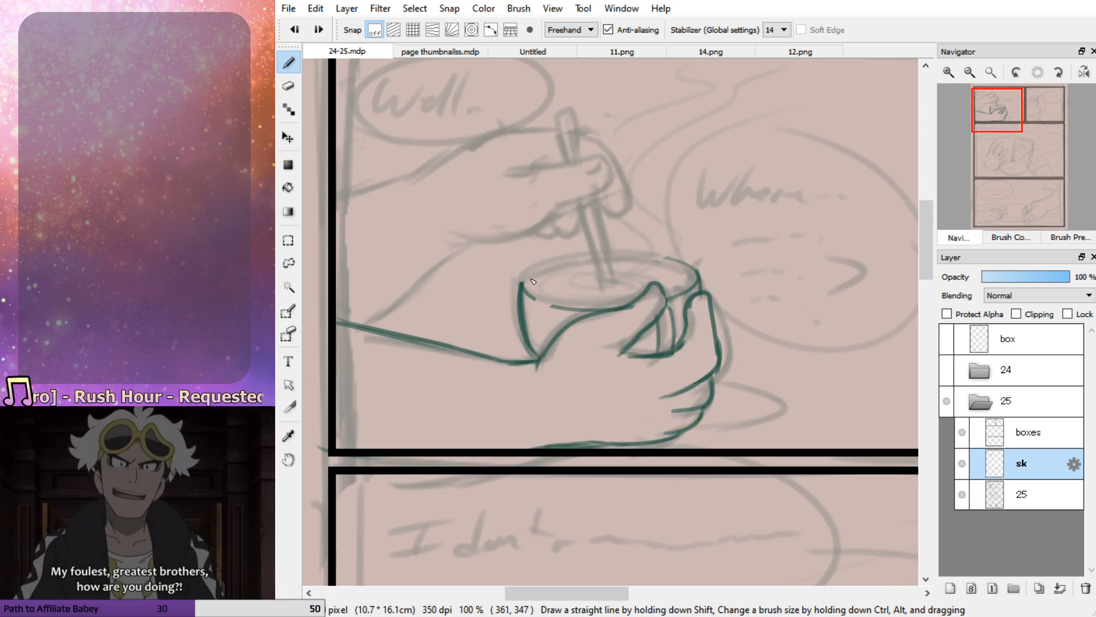
mouse_move(522, 280)
left_mouse_down()
mouse_move(647, 258)
mouse_move(696, 264)
left_mouse_up()
left_click_drag(618, 258, 689, 262)
left_click_drag(667, 258, 701, 268)
mouse_move(526, 289)
left_mouse_down()
mouse_move(622, 313)
mouse_move(686, 287)
mouse_move(646, 323)
left_mouse_up()
key("ctrl+z")
mouse_move(660, 283)
left_mouse_down()
mouse_move(665, 314)
mouse_move(651, 331)
mouse_move(555, 341)
left_mouse_up()
key("ctrl+z")
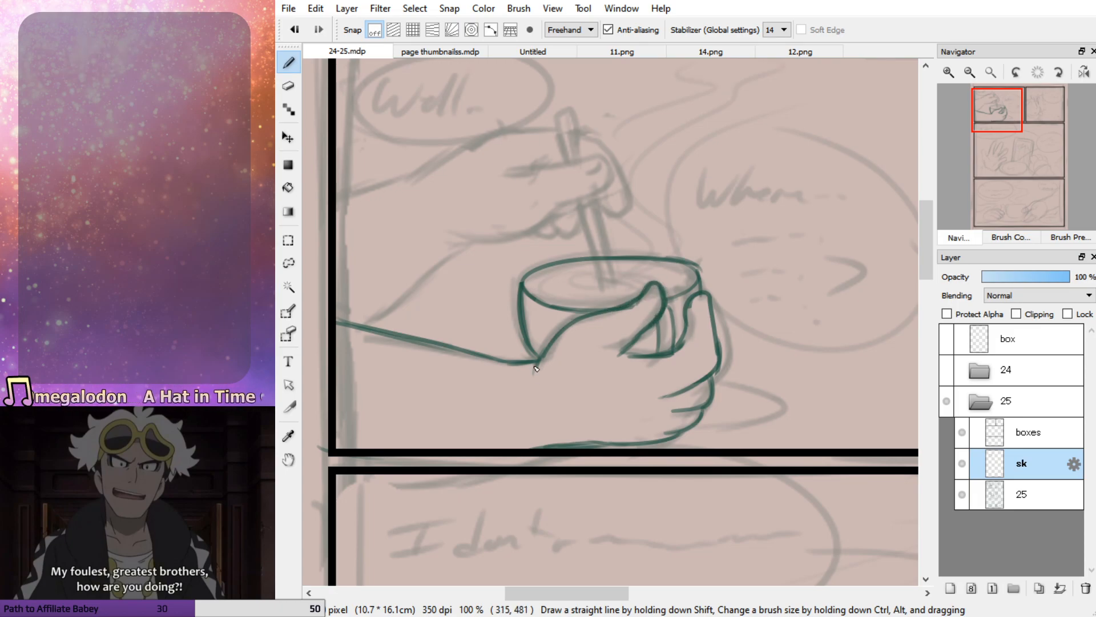
left_click_drag(1003, 131, 996, 120)
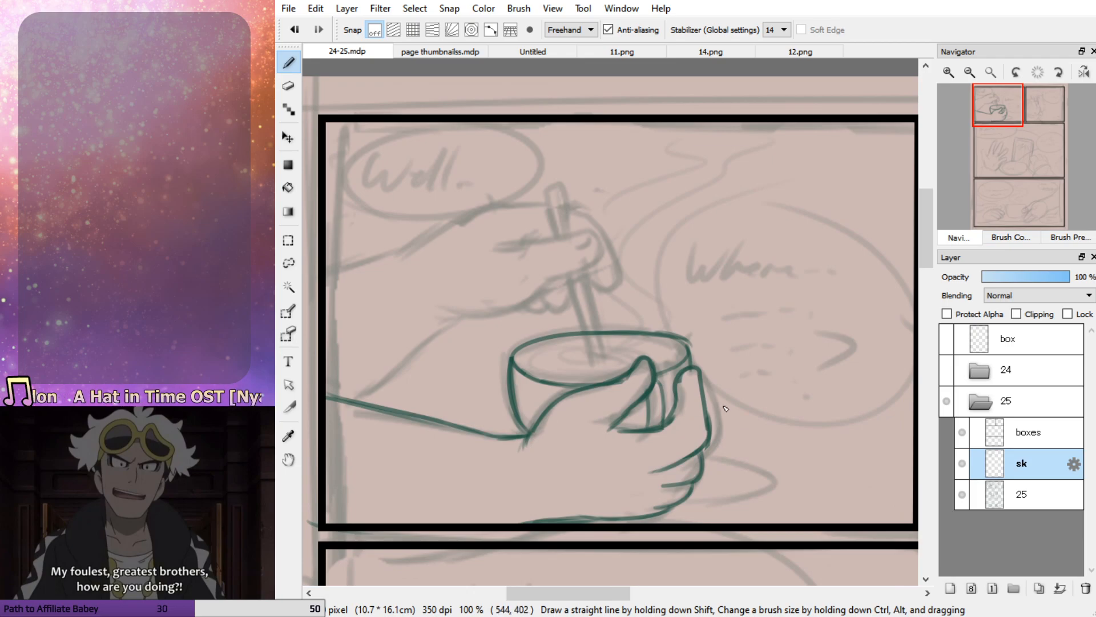
Sketch the saucer beside the hand holding the bowl, and outline the upper hand with its forearm's lower edge
mouse_move(712, 451)
left_mouse_down()
mouse_move(778, 469)
mouse_move(694, 484)
mouse_move(711, 451)
mouse_move(712, 473)
mouse_move(705, 464)
left_mouse_up()
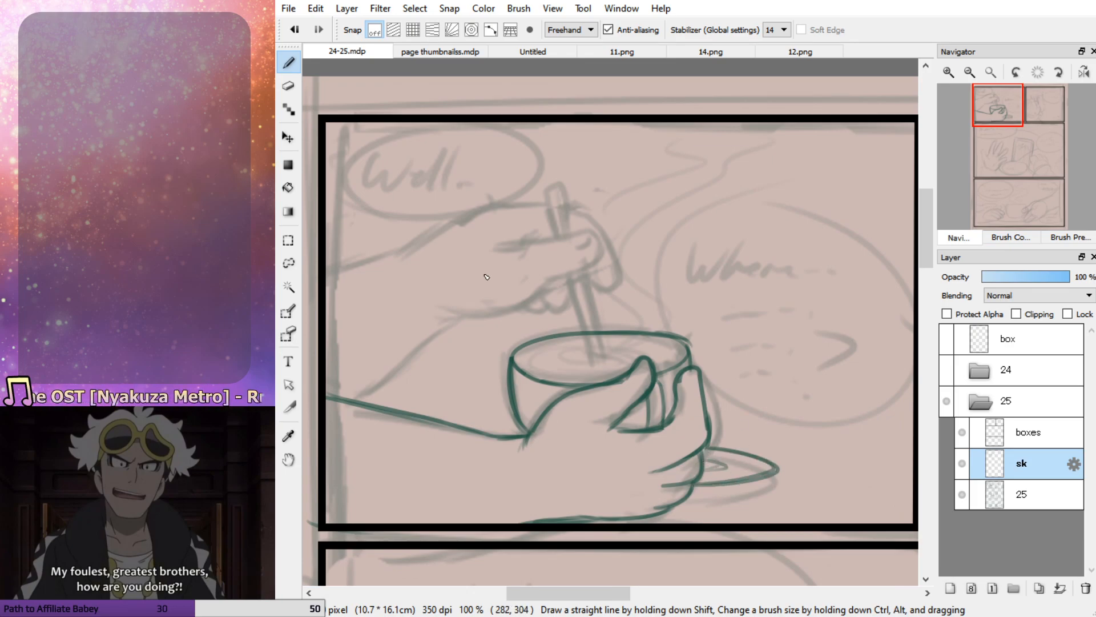
mouse_move(495, 245)
left_mouse_down()
mouse_move(585, 232)
mouse_move(600, 250)
mouse_move(530, 304)
mouse_move(520, 309)
mouse_move(550, 286)
mouse_move(491, 316)
mouse_move(458, 317)
mouse_move(345, 401)
left_mouse_up()
mouse_move(410, 253)
left_mouse_down()
mouse_move(501, 203)
mouse_move(554, 204)
mouse_move(599, 223)
mouse_move(615, 267)
mouse_move(596, 281)
mouse_move(588, 270)
left_mouse_up()
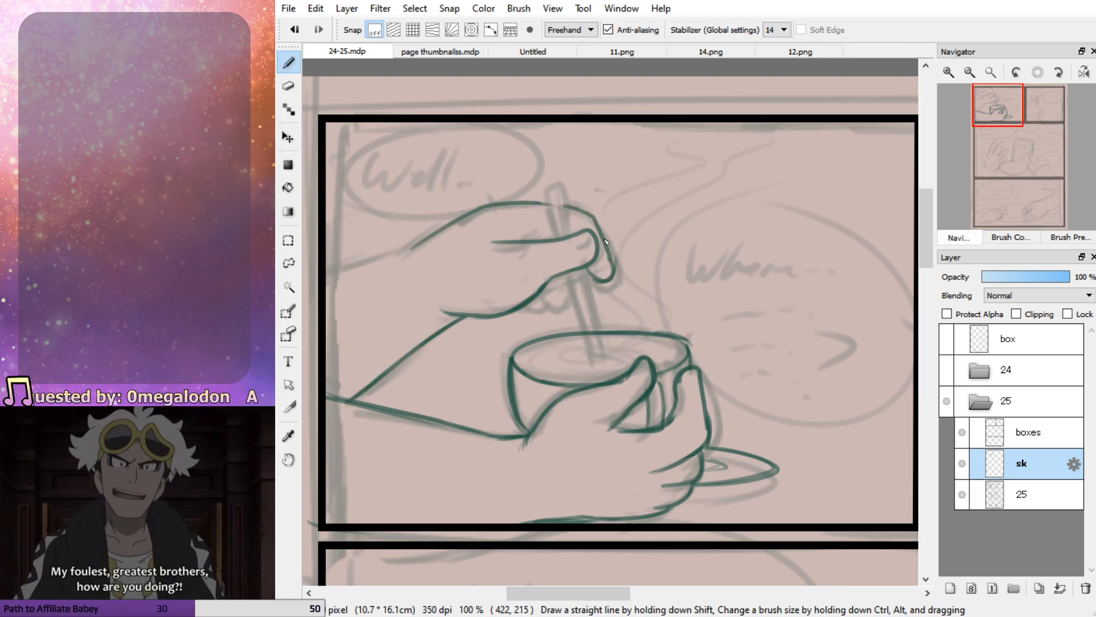
Sketch the stirring stick running through the upper hand's fingers into the bowl, and add ripples on the liquid's surface
mouse_move(578, 230)
left_mouse_down()
mouse_move(563, 186)
mouse_move(553, 190)
mouse_move(592, 364)
left_mouse_up()
key("ctrl+z")
mouse_move(570, 268)
left_mouse_down()
mouse_move(594, 370)
mouse_move(601, 364)
left_mouse_up()
key("ctrl+z")
mouse_move(579, 266)
left_mouse_down()
mouse_move(607, 352)
mouse_move(630, 370)
mouse_move(598, 359)
left_mouse_up()
key("ctrl+z")
key("ctrl+z")
key("e")
key("b")
mouse_move(585, 320)
left_mouse_down()
mouse_move(600, 345)
mouse_move(651, 357)
left_mouse_up()
mouse_move(586, 342)
left_mouse_down()
mouse_move(542, 355)
mouse_move(660, 355)
mouse_move(612, 346)
mouse_move(667, 355)
mouse_move(631, 369)
mouse_move(552, 362)
mouse_move(629, 357)
mouse_move(550, 359)
mouse_move(666, 361)
left_mouse_up()
key("ctrl+z")
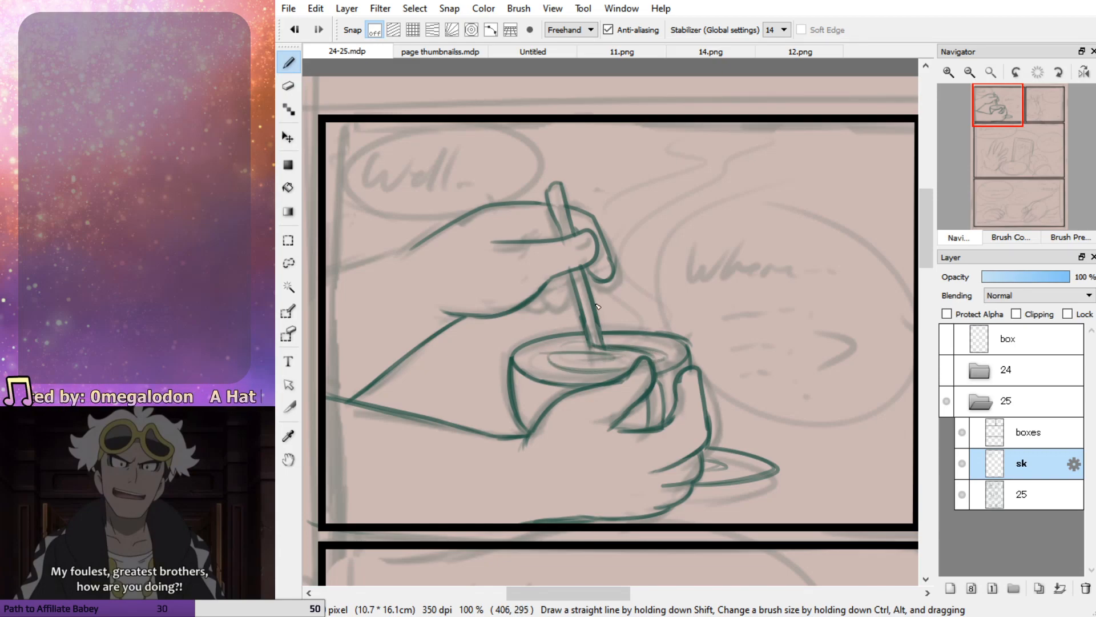
Sketch the stirring hand's curled lower fingers and run the upper forearm line to the panel's left border
mouse_move(593, 274)
left_mouse_down()
mouse_move(610, 252)
mouse_move(583, 262)
mouse_move(621, 266)
mouse_move(613, 287)
mouse_move(594, 282)
mouse_move(616, 285)
mouse_move(597, 293)
mouse_move(618, 288)
mouse_move(551, 300)
mouse_move(551, 310)
left_mouse_up()
key("e")
key("b")
key("ctrl+z")
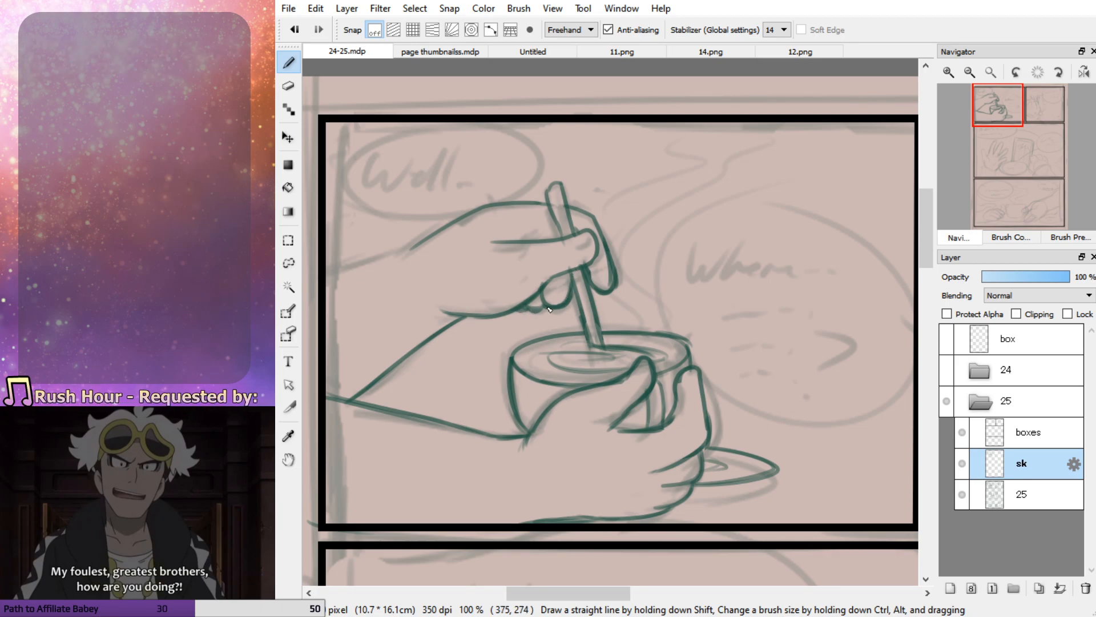
left_click_drag(420, 240, 328, 270)
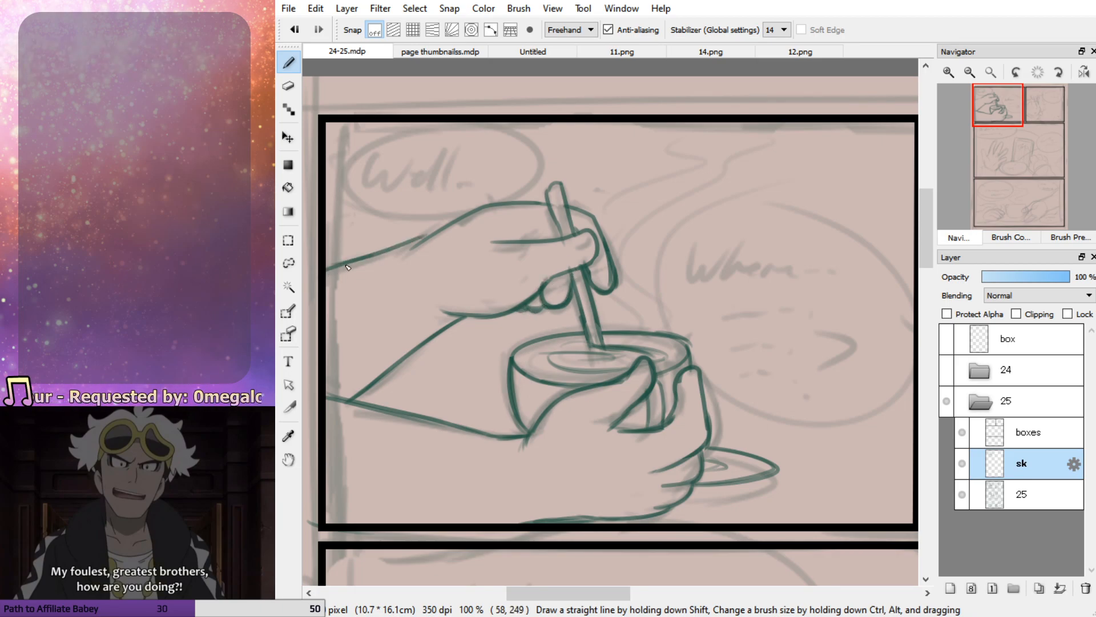
left_click_drag(421, 242, 338, 275)
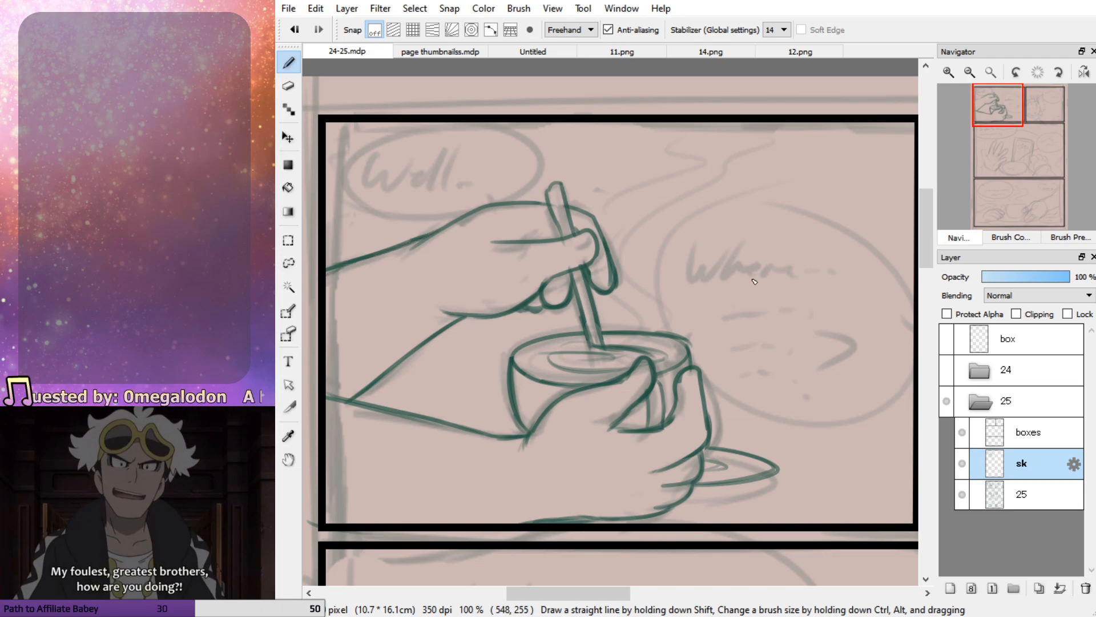
left_click_drag(544, 232, 520, 245)
key("ctrl+z")
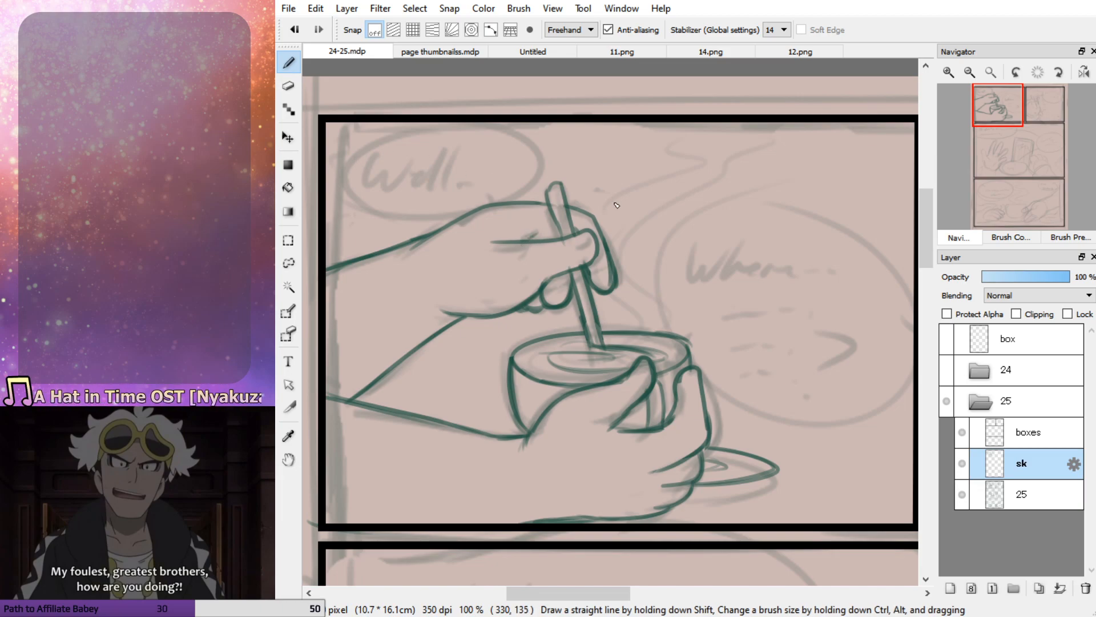
Sketch thin wavy steam lines rising from the bowl to the first panel's upper border
mouse_move(631, 354)
left_mouse_down()
mouse_move(714, 188)
mouse_move(787, 114)
mouse_move(729, 112)
mouse_move(697, 163)
mouse_move(603, 214)
mouse_move(596, 254)
mouse_move(634, 341)
left_mouse_up()
key("ctrl+z")
key("ctrl+z")
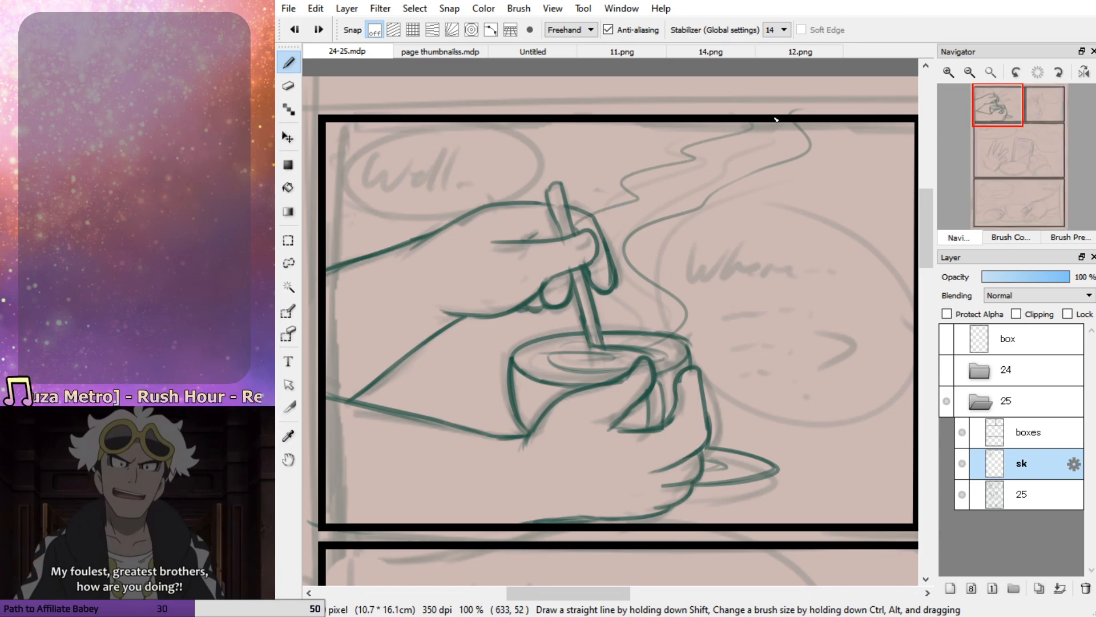
mouse_move(791, 134)
left_mouse_down()
mouse_move(717, 154)
mouse_move(597, 219)
mouse_move(651, 307)
mouse_move(628, 350)
left_mouse_up()
mouse_move(1003, 120)
left_mouse_down()
mouse_move(1025, 117)
mouse_move(1009, 126)
left_mouse_up()
left_click(969, 73)
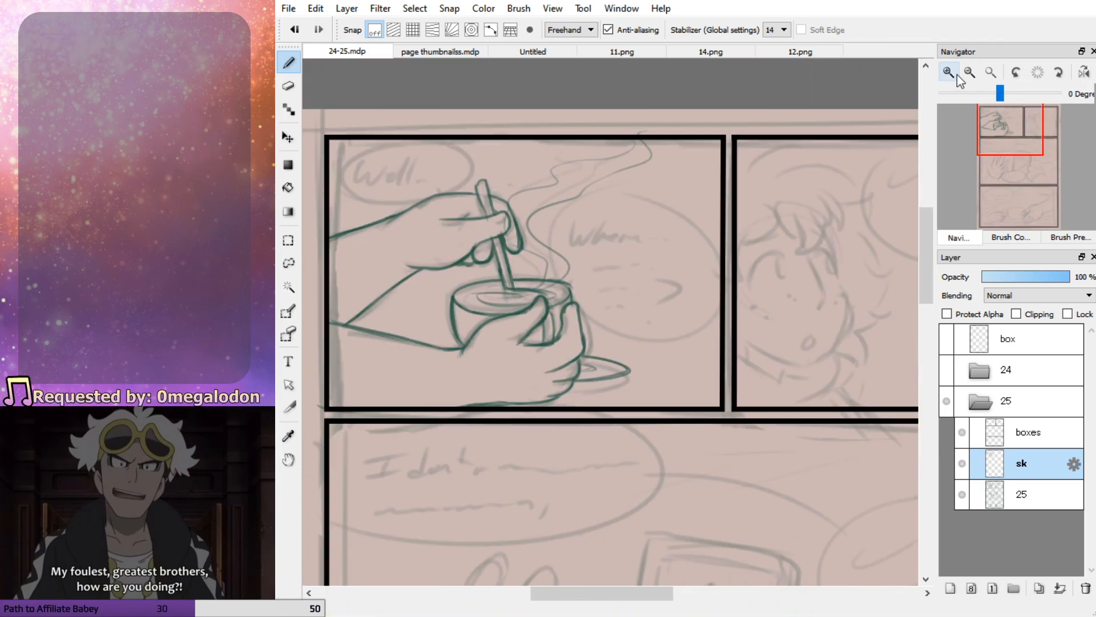
left_click_drag(600, 330, 714, 367)
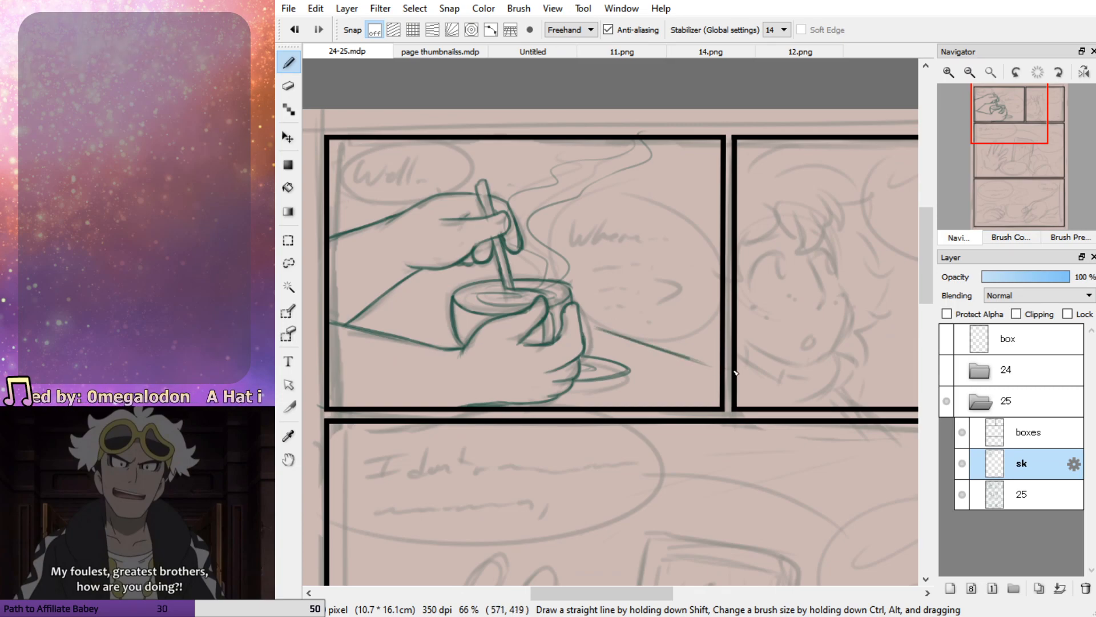
left_click_drag(444, 324, 387, 340)
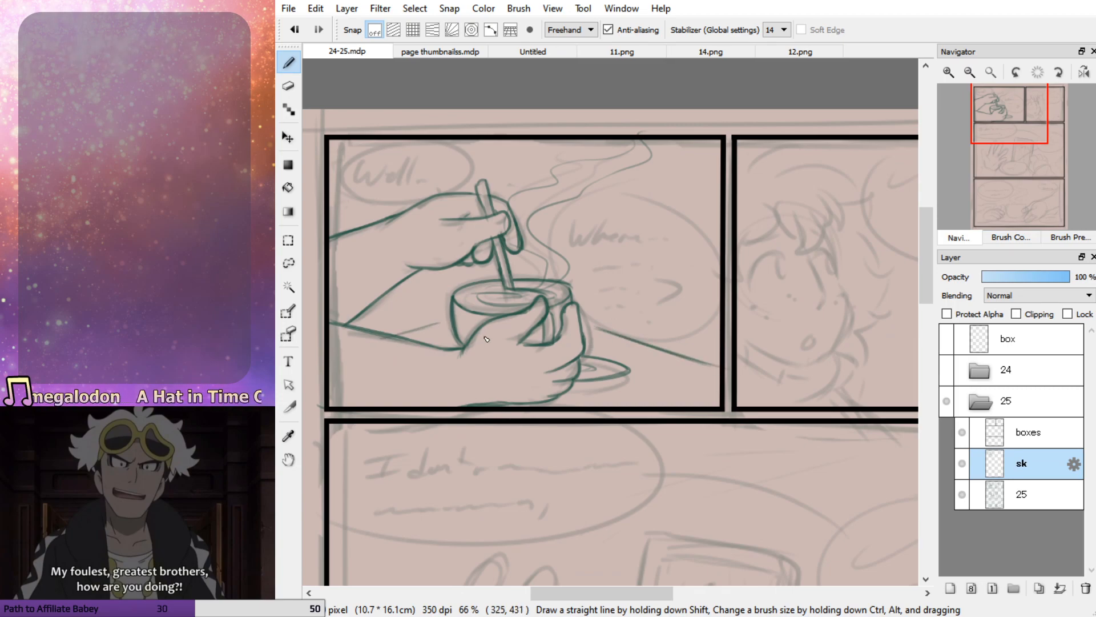
key("ctrl+z")
key("ctrl+z")
key("ctrl+z")
key("ctrl+z")
Sketch the shallow sloping table edge behind the hands and bowl in the first panel
left_click_drag(583, 326, 707, 354)
left_click_drag(447, 312, 511, 319)
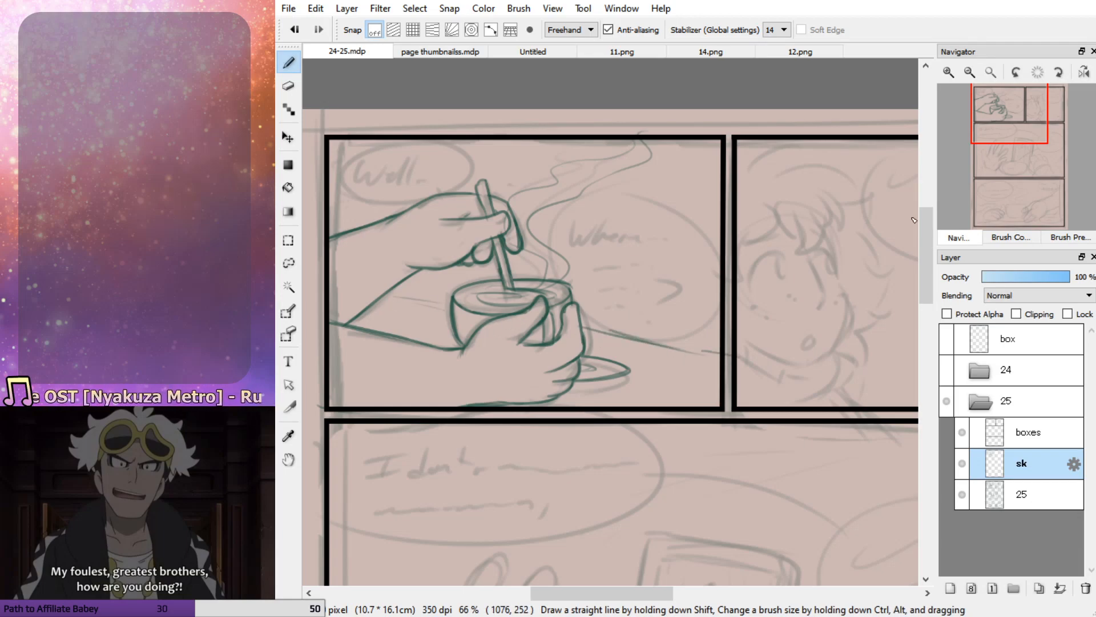
Sketch the character's face contour from the temple around the cheek to the chin in the second panel
left_click_drag(1026, 122, 1036, 131)
mouse_move(1034, 126)
left_mouse_down()
mouse_move(1021, 118)
mouse_move(1035, 130)
left_mouse_up()
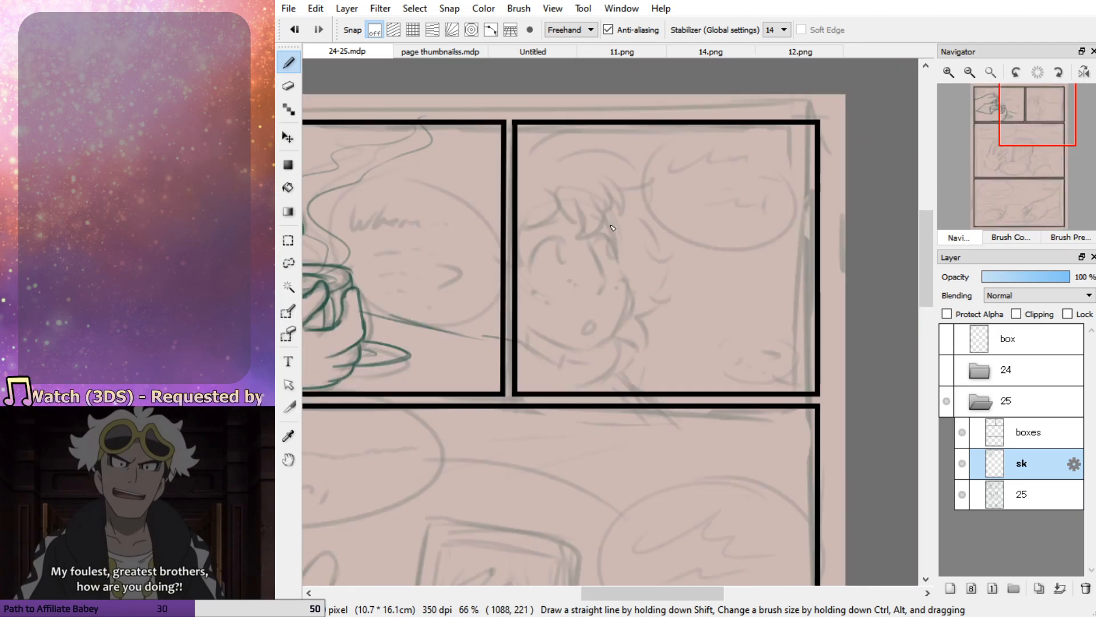
mouse_move(623, 265)
left_mouse_down()
mouse_move(613, 213)
mouse_move(623, 267)
left_mouse_up()
key("ctrl+z")
mouse_move(607, 211)
left_mouse_down()
mouse_move(635, 304)
mouse_move(620, 327)
left_mouse_up()
key("ctrl+z")
key("ctrl+z")
mouse_move(621, 265)
left_mouse_down()
mouse_move(635, 300)
mouse_move(595, 352)
mouse_move(532, 330)
left_mouse_up()
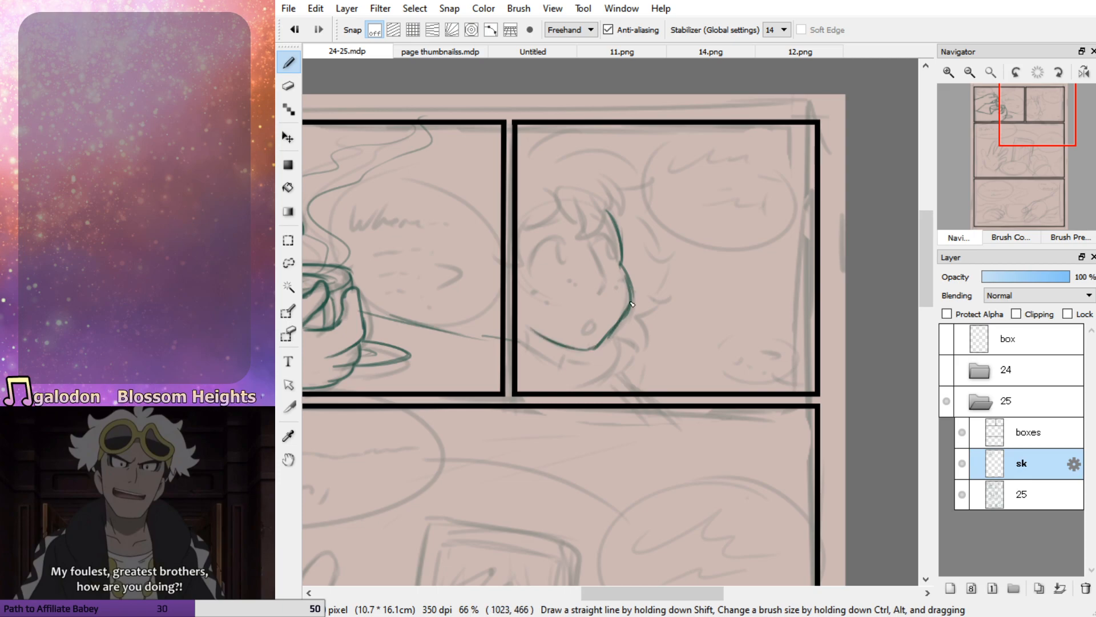
Sketch the neck and the collar folds beneath the character's chin
mouse_move(598, 347)
left_mouse_down()
mouse_move(532, 330)
mouse_move(596, 362)
left_mouse_up()
left_click_drag(528, 342, 576, 365)
mouse_move(522, 337)
left_mouse_down()
mouse_move(593, 364)
mouse_move(628, 359)
mouse_move(641, 379)
mouse_move(632, 361)
mouse_move(615, 378)
left_mouse_up()
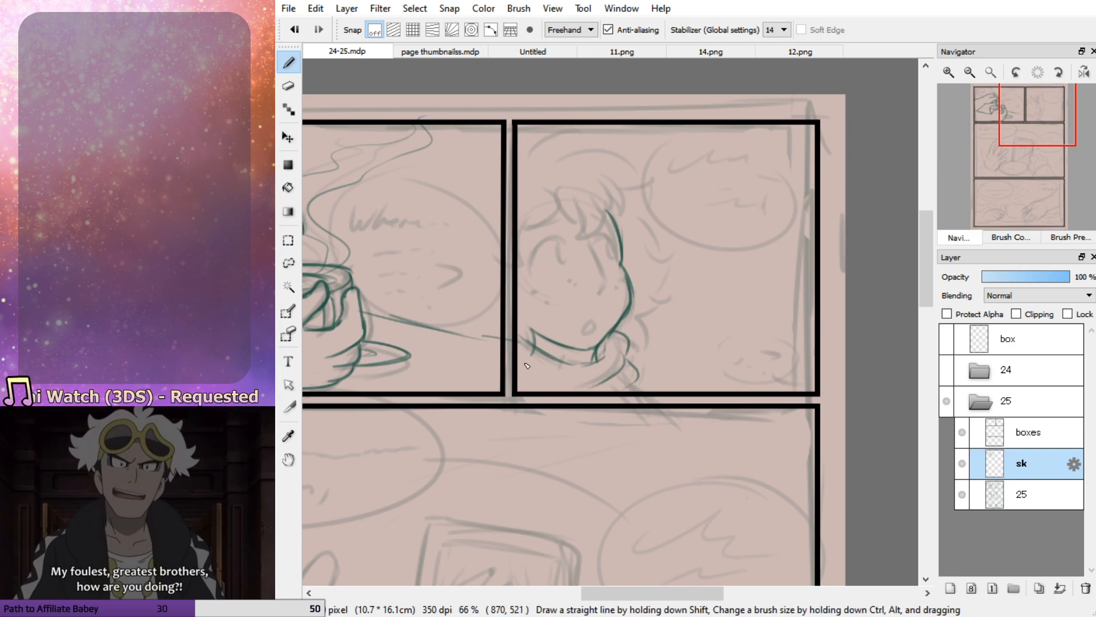
Sketch the pointed bangs over the forehead and the outlines of both eyes
mouse_move(558, 188)
left_mouse_down()
mouse_move(556, 241)
mouse_move(554, 215)
mouse_move(575, 230)
mouse_move(582, 261)
mouse_move(612, 212)
left_mouse_up()
mouse_move(562, 240)
left_mouse_down()
mouse_move(540, 260)
mouse_move(554, 268)
mouse_move(533, 248)
mouse_move(554, 239)
mouse_move(530, 258)
left_mouse_up()
key("ctrl+z")
key("ctrl+z")
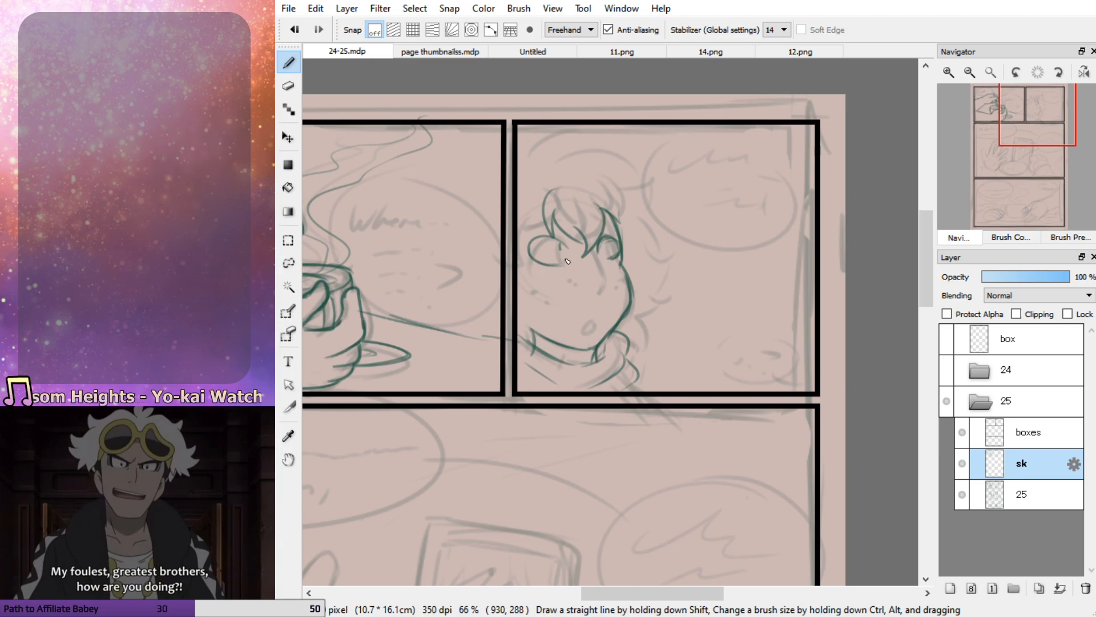
Add the irises inside the eyes, and sketch the nose line and small open mouth
mouse_move(609, 244)
left_mouse_down()
mouse_move(616, 251)
mouse_move(555, 242)
mouse_move(563, 263)
left_mouse_up()
key("ctrl+z")
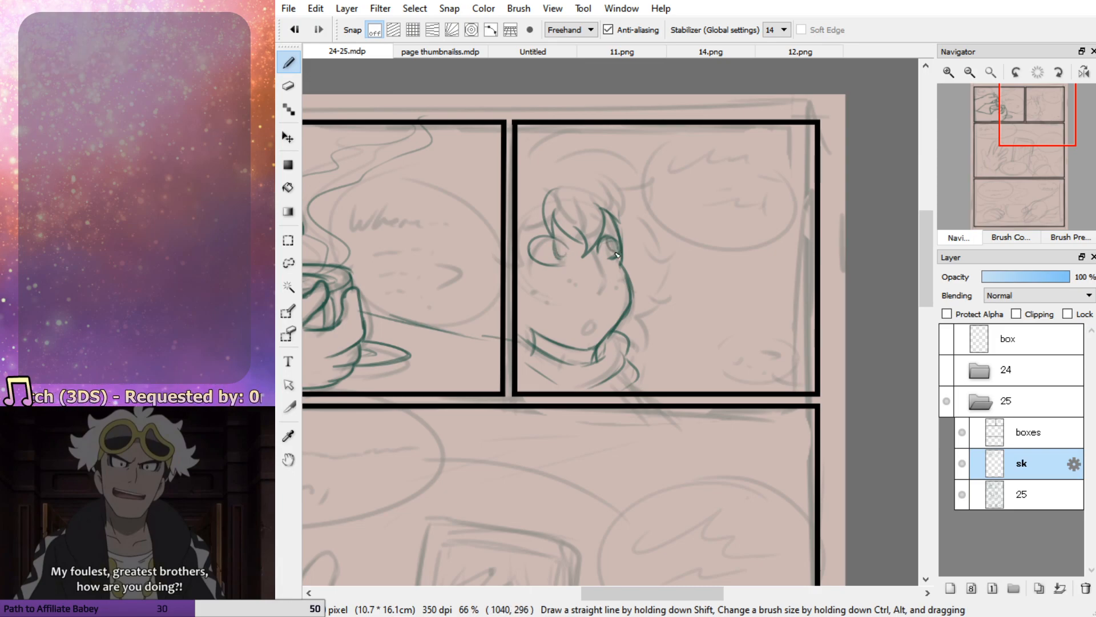
left_click_drag(590, 250, 599, 294)
key("ctrl+z")
key("ctrl+z")
mouse_move(592, 246)
left_mouse_down()
mouse_move(606, 276)
mouse_move(600, 302)
mouse_move(605, 275)
mouse_move(596, 301)
mouse_move(583, 292)
mouse_move(603, 297)
mouse_move(594, 249)
left_mouse_up()
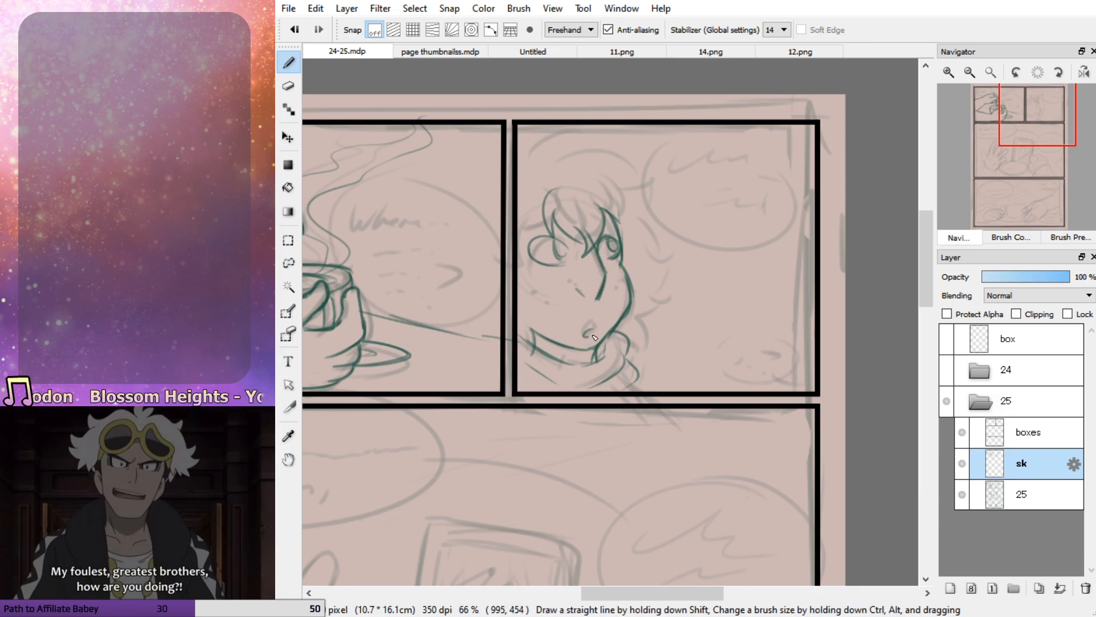
Sketch the curly hair around the face out to its outer silhouette, and strengthen the collar lines under the chin
left_click_drag(543, 212, 522, 241)
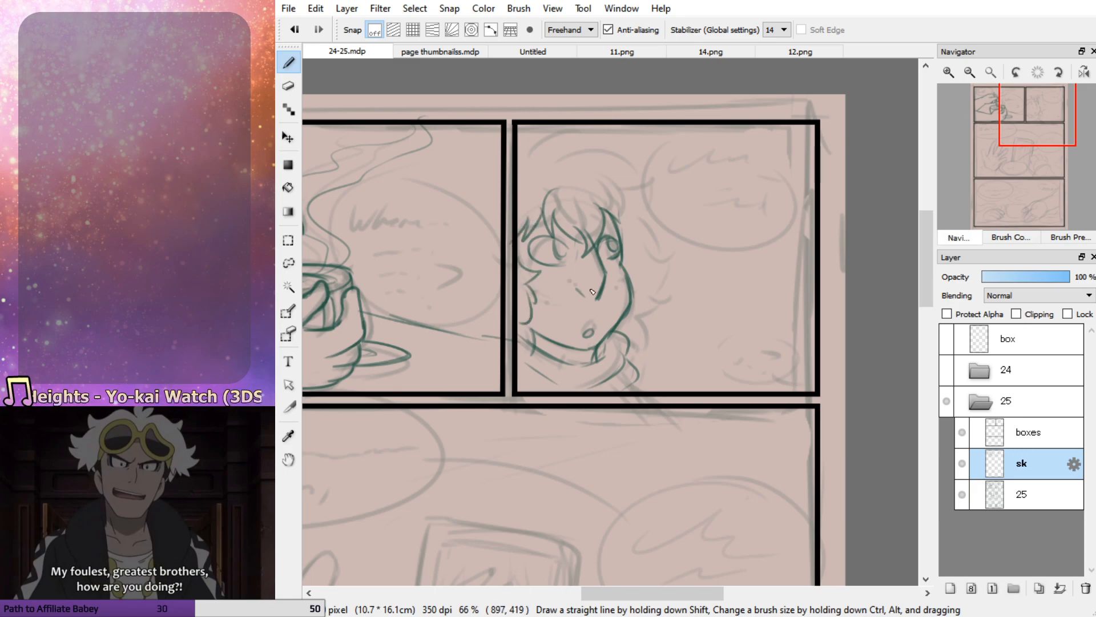
left_click_drag(622, 260, 642, 263)
key("ctrl+z")
mouse_move(519, 177)
left_mouse_down()
mouse_move(570, 148)
mouse_move(539, 156)
mouse_move(570, 143)
mouse_move(572, 155)
mouse_move(615, 141)
mouse_move(614, 162)
mouse_move(649, 221)
mouse_move(674, 216)
mouse_move(647, 242)
mouse_move(655, 293)
mouse_move(670, 289)
mouse_move(651, 311)
mouse_move(631, 357)
left_mouse_up()
key("ctrl+z")
key("ctrl+z")
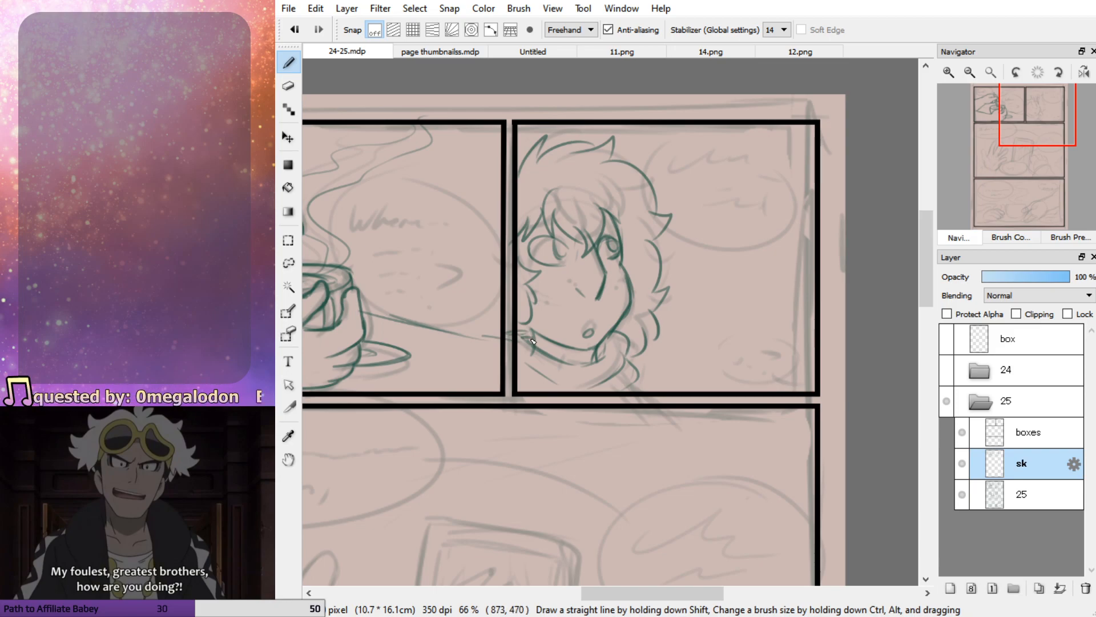
left_click_drag(599, 351, 605, 343)
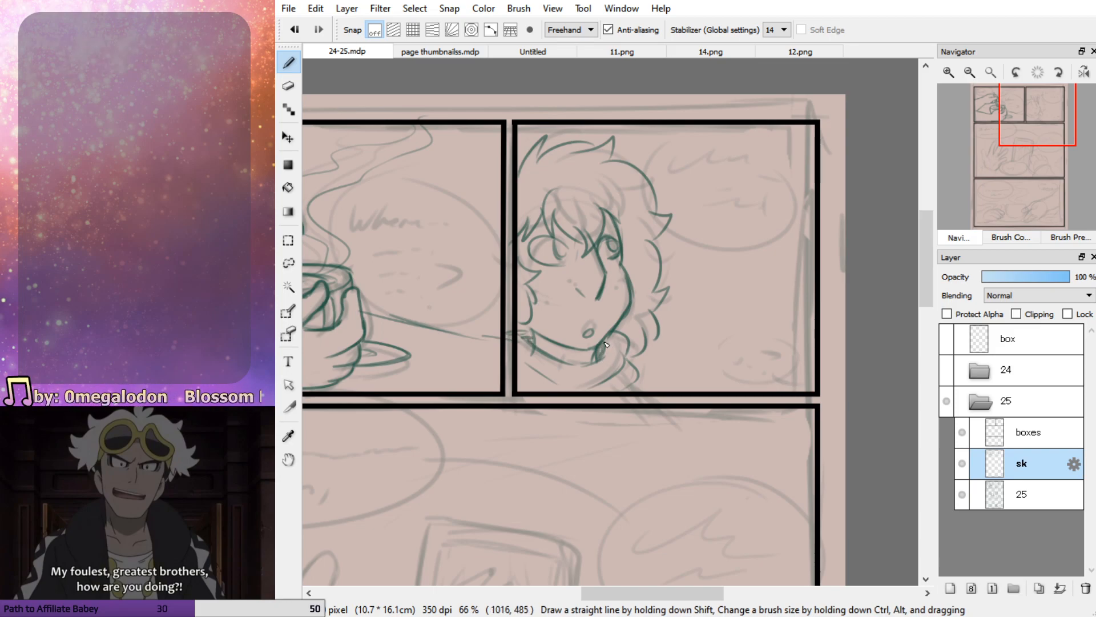
mouse_move(525, 341)
left_mouse_down()
mouse_move(552, 366)
mouse_move(604, 358)
left_mouse_up()
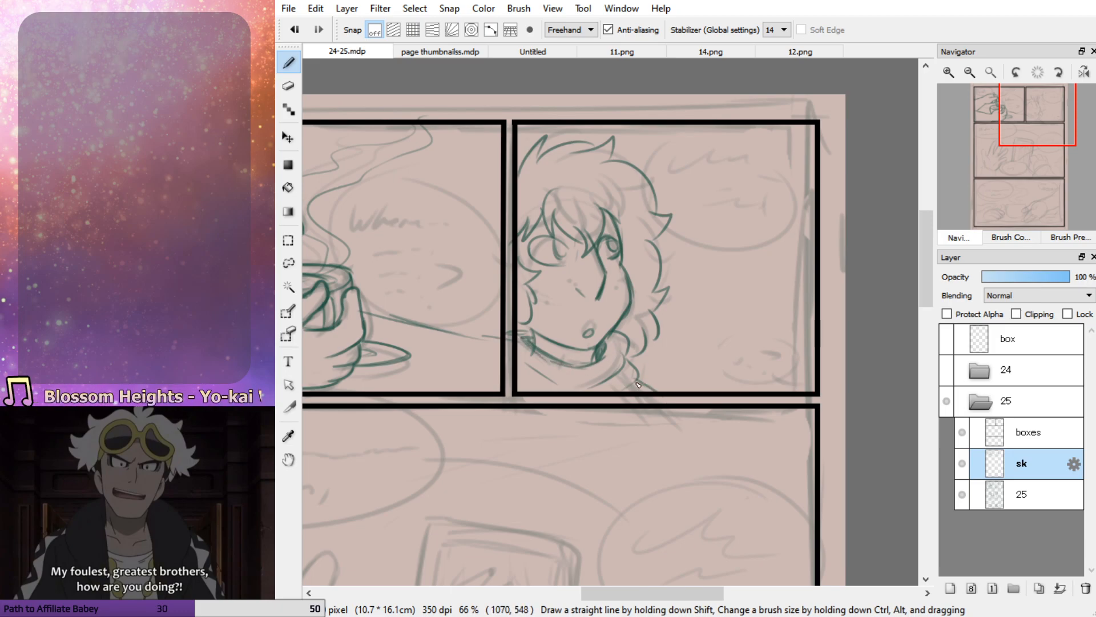
Outline the speech bubbles over the rough in both top panels, redrawing the large one beside the bowl
mouse_move(729, 132)
left_mouse_down()
mouse_move(742, 137)
mouse_move(688, 137)
left_mouse_up()
left_click_drag(1036, 141, 1011, 129)
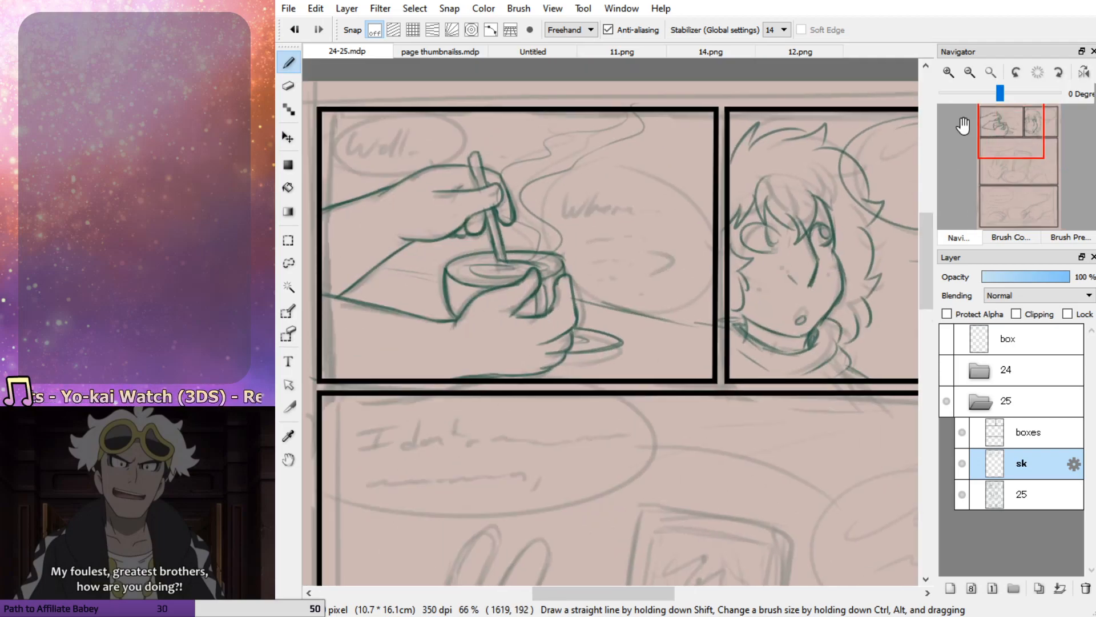
mouse_move(399, 109)
left_mouse_down()
mouse_move(456, 162)
mouse_move(470, 140)
mouse_move(437, 174)
mouse_move(402, 115)
left_mouse_up()
key("ctrl+z")
mouse_move(685, 177)
left_mouse_down()
mouse_move(748, 292)
mouse_move(576, 214)
mouse_move(728, 205)
left_mouse_up()
key("ctrl+z")
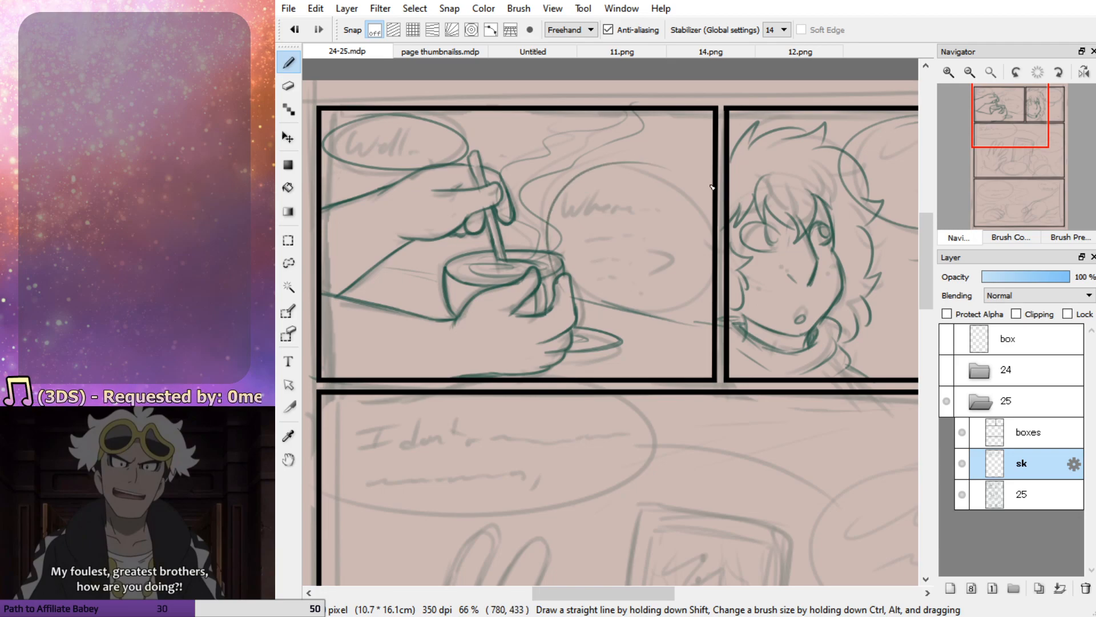
key("ctrl+z")
mouse_move(630, 156)
left_mouse_down()
mouse_move(642, 318)
mouse_move(651, 163)
left_mouse_up()
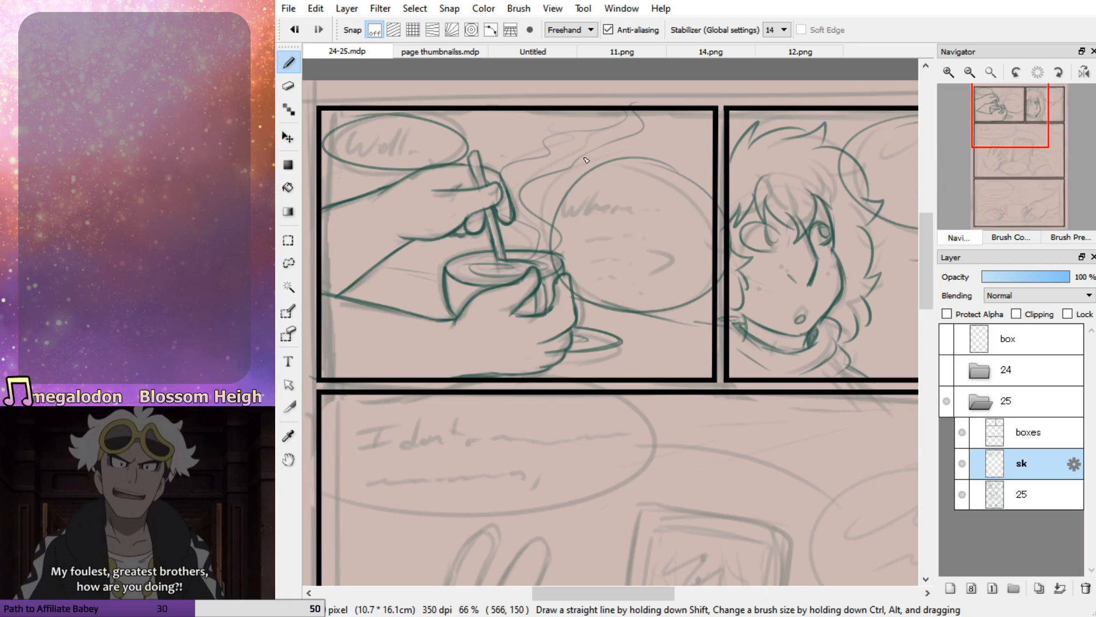
left_click_drag(1044, 129, 1038, 132)
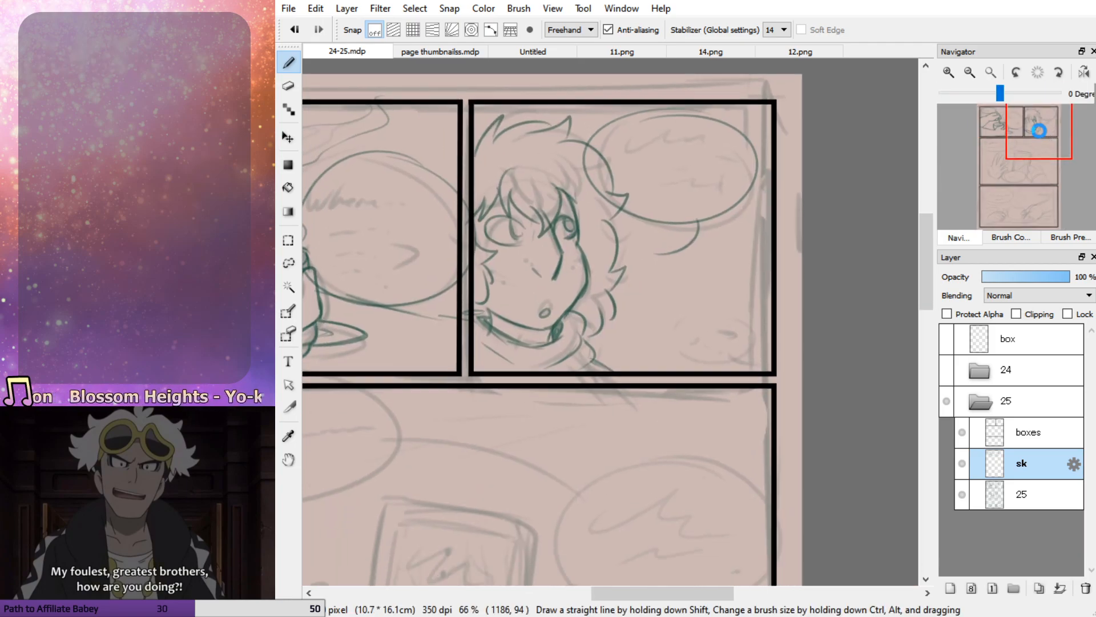
left_click_drag(741, 324, 724, 316)
Sketch the open hand's thumb, fingers and palm creases over the rough in the middle panel
mouse_move(1022, 130)
left_mouse_down()
mouse_move(995, 155)
mouse_move(1005, 164)
left_mouse_up()
mouse_move(392, 441)
left_mouse_down()
mouse_move(367, 321)
mouse_move(379, 304)
mouse_move(403, 324)
mouse_move(441, 417)
left_mouse_up()
mouse_move(419, 347)
left_mouse_down()
mouse_move(464, 236)
mouse_move(491, 258)
mouse_move(460, 361)
mouse_move(454, 268)
mouse_move(471, 242)
mouse_move(492, 261)
mouse_move(464, 337)
mouse_move(472, 349)
mouse_move(514, 257)
mouse_move(536, 250)
mouse_move(534, 294)
mouse_move(499, 357)
mouse_move(564, 299)
mouse_move(556, 345)
mouse_move(505, 406)
mouse_move(565, 367)
mouse_move(524, 424)
mouse_move(471, 467)
mouse_move(561, 371)
mouse_move(521, 392)
left_mouse_up()
key("ctrl+z")
key("ctrl+z")
key("ctrl+z")
key("ctrl+z")
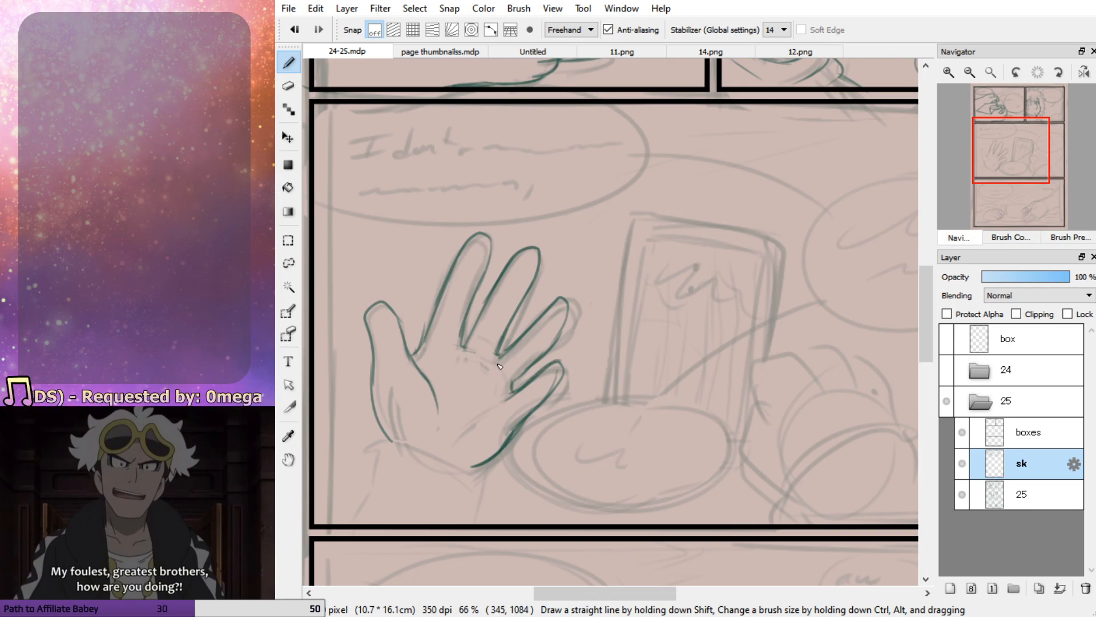
mouse_move(484, 410)
left_mouse_down()
mouse_move(452, 427)
mouse_move(502, 403)
left_mouse_up()
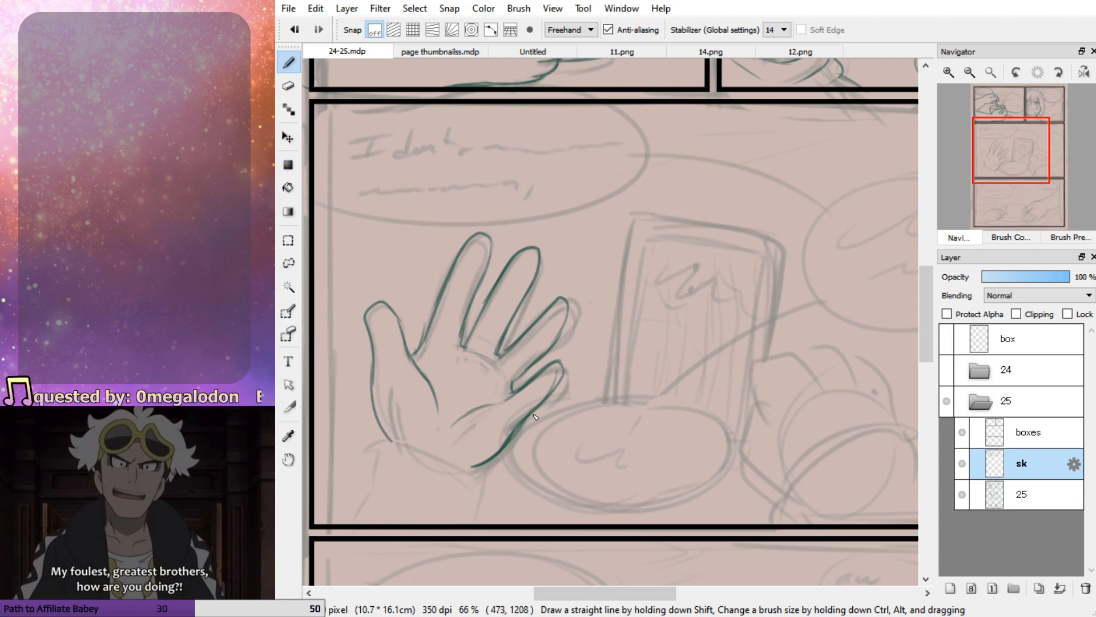
Sketch the cuff line across the open hand's wrist and both sides of the sleeve below it
mouse_move(482, 477)
left_mouse_down()
mouse_move(375, 443)
mouse_move(334, 510)
left_mouse_up()
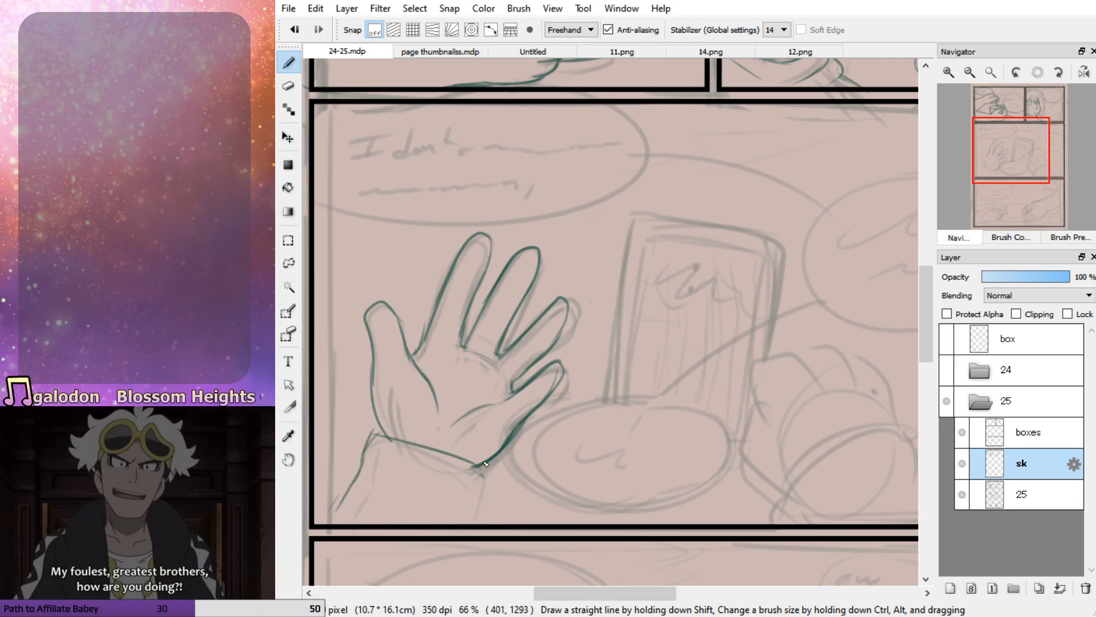
left_click_drag(488, 491, 480, 523)
mouse_move(483, 469)
left_mouse_down()
mouse_move(375, 436)
mouse_move(378, 428)
mouse_move(372, 449)
left_mouse_up()
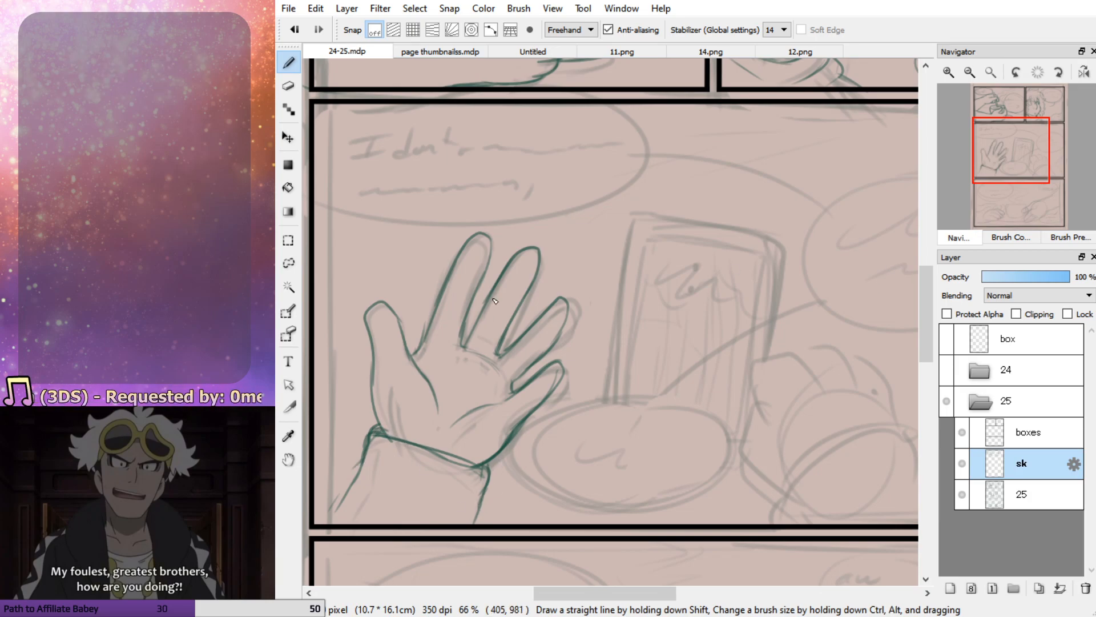
Lasso the open hand's index finger and shorten it slightly with a free transform
left_click(288, 263)
mouse_move(425, 297)
left_mouse_down()
mouse_move(422, 309)
mouse_move(465, 343)
mouse_move(500, 291)
mouse_move(411, 310)
mouse_move(424, 300)
left_mouse_up()
key("ctrl+t")
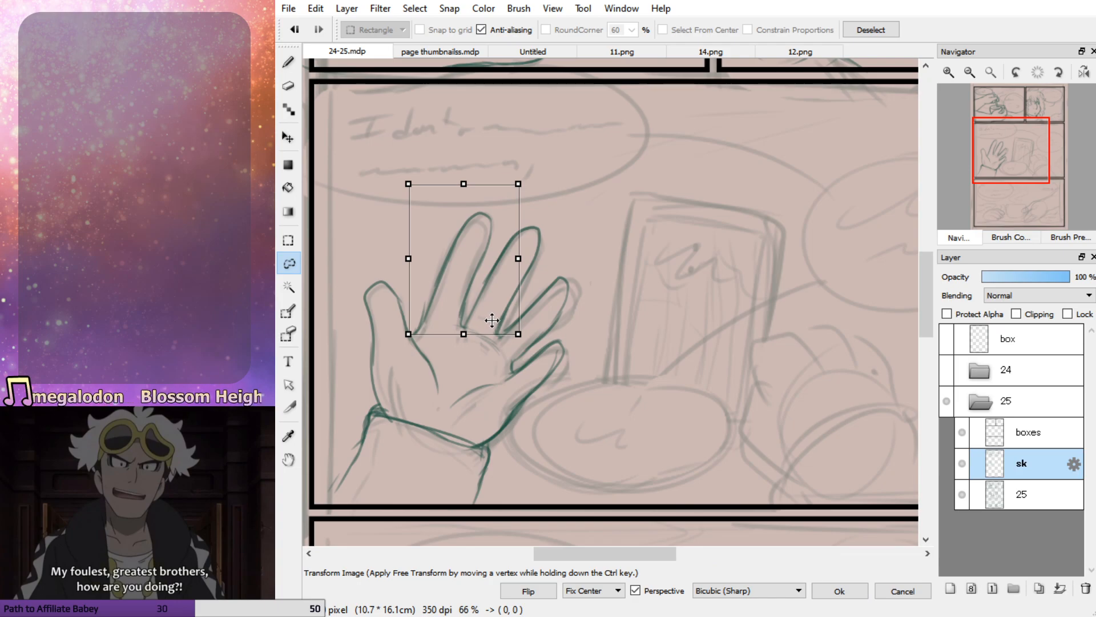
left_click_drag(463, 184, 514, 198)
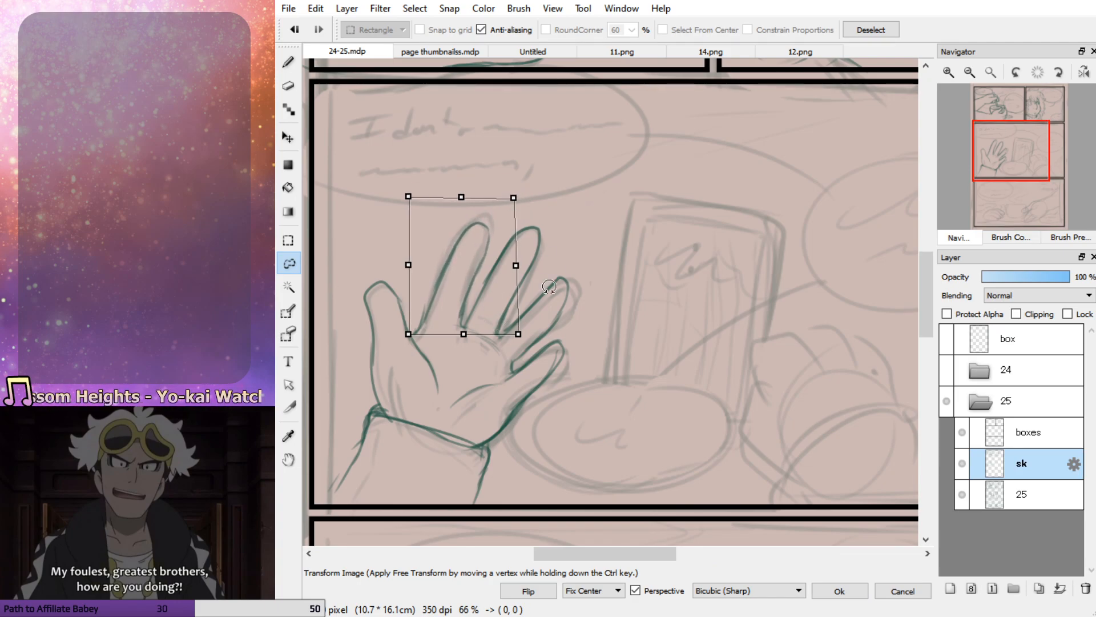
left_click(839, 591)
left_click_drag(994, 156, 1009, 161)
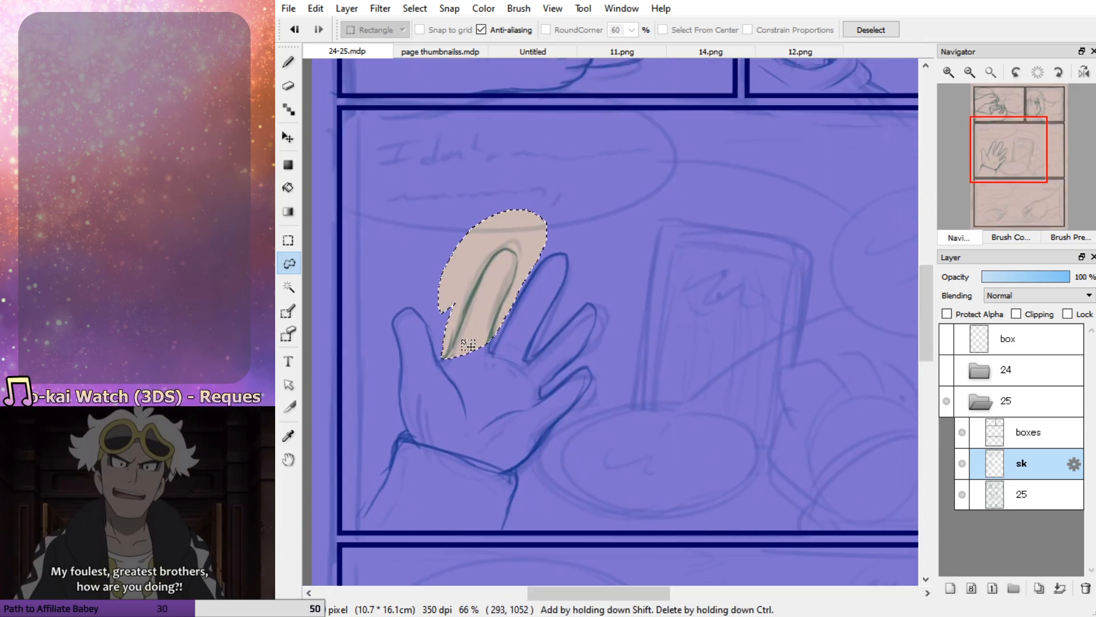
key("ctrl+d")
Erase the inner part of the open hand's thumb and redraw its outline down into the palm
mouse_move(401, 280)
left_mouse_down()
mouse_move(373, 301)
mouse_move(403, 400)
left_mouse_up()
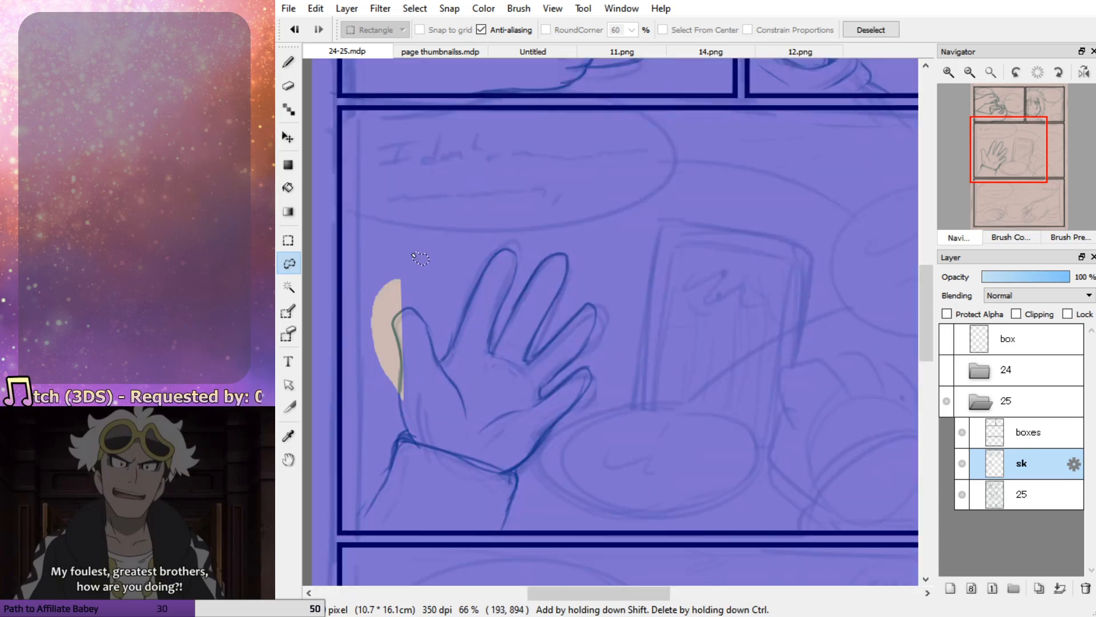
key("ctrl+d")
key("b")
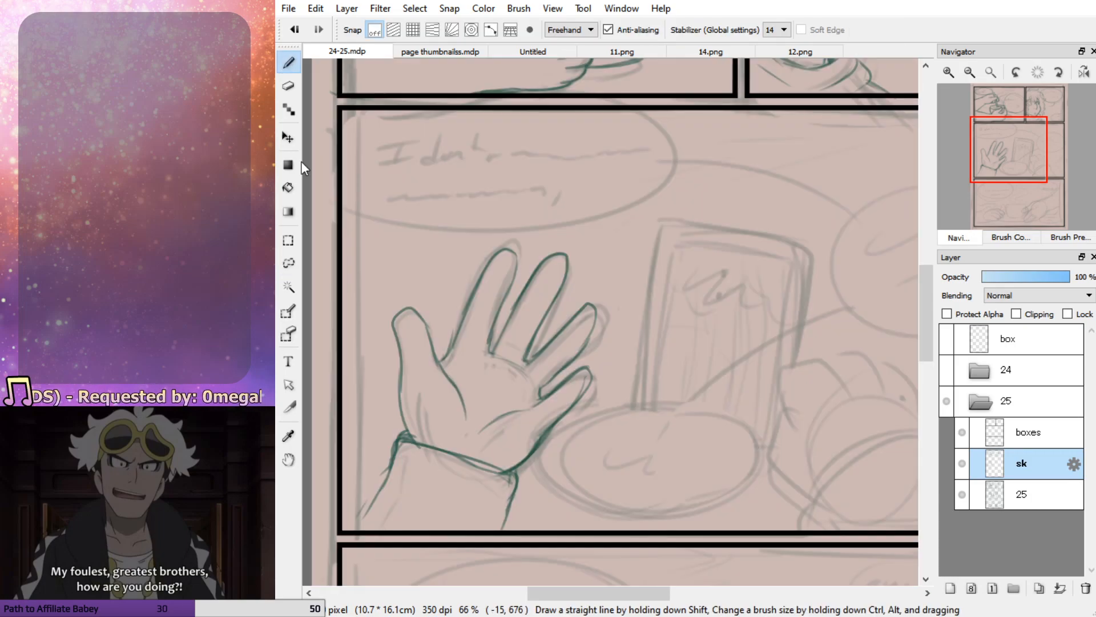
key("e")
left_click_drag(434, 350, 470, 418)
key("b")
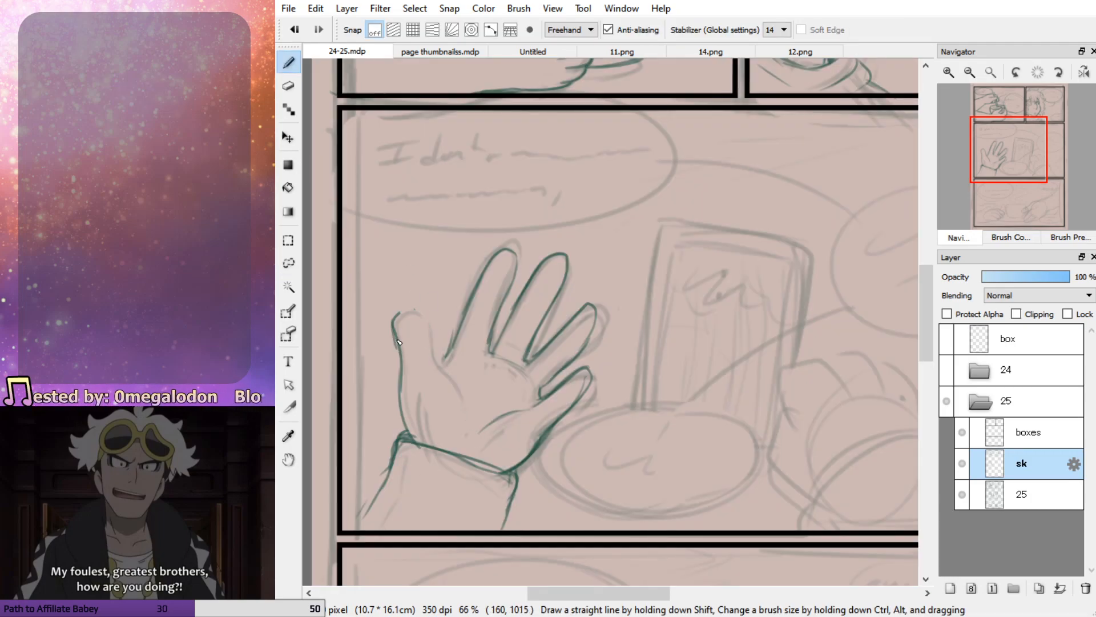
left_click_drag(409, 309, 427, 355)
key("ctrl+z")
left_click_drag(406, 306, 463, 423)
left_click_drag(457, 349, 439, 363)
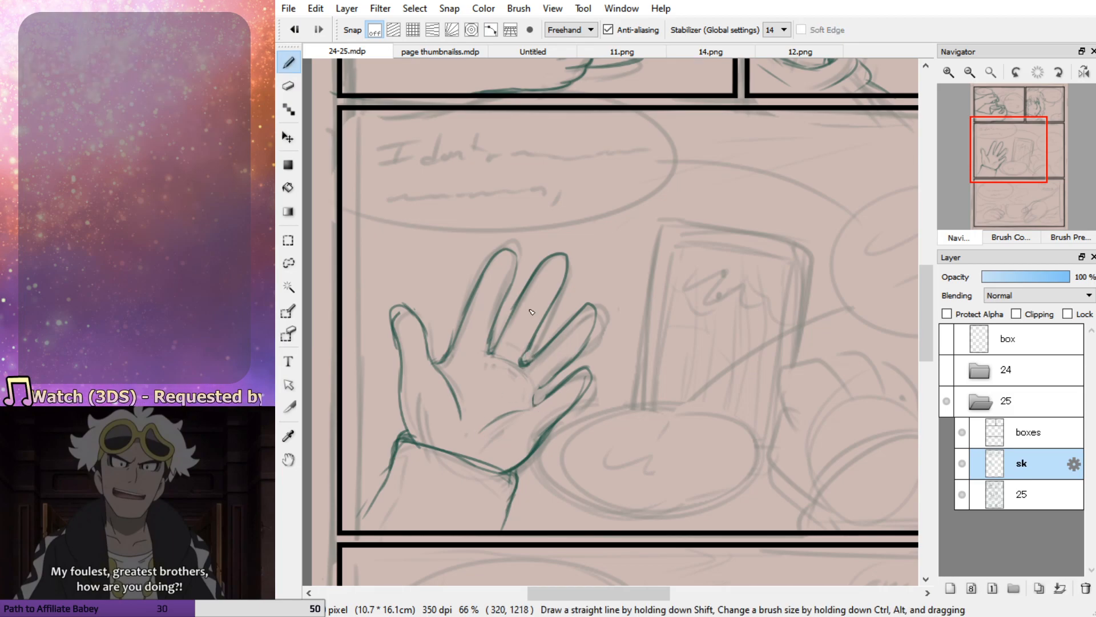
Erase the open hand's ring finger tip and outer edge and redraw them slightly longer
mouse_move(539, 396)
left_mouse_down()
mouse_move(565, 385)
mouse_move(597, 313)
mouse_move(541, 349)
left_mouse_up()
key("ctrl+z")
key("e")
left_click_drag(591, 305, 564, 327)
mouse_move(600, 311)
left_mouse_down()
mouse_move(596, 336)
mouse_move(567, 326)
mouse_move(586, 344)
mouse_move(569, 367)
left_mouse_up()
key("b")
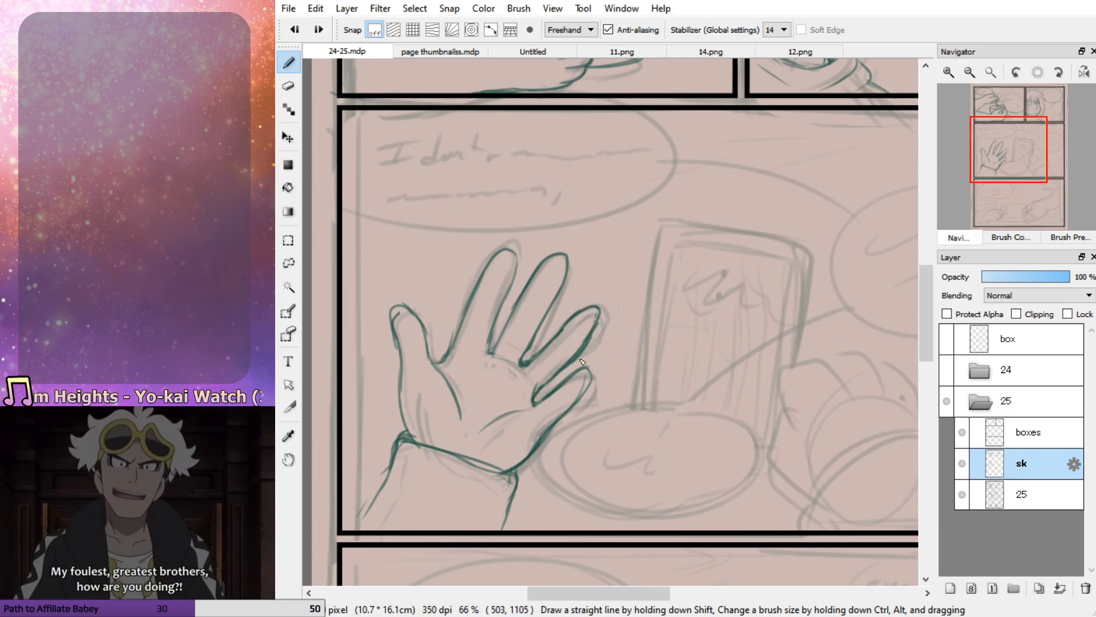
mouse_move(599, 309)
left_mouse_down()
mouse_move(585, 351)
mouse_move(534, 404)
mouse_move(589, 342)
mouse_move(551, 372)
left_mouse_up()
key("e")
key("b")
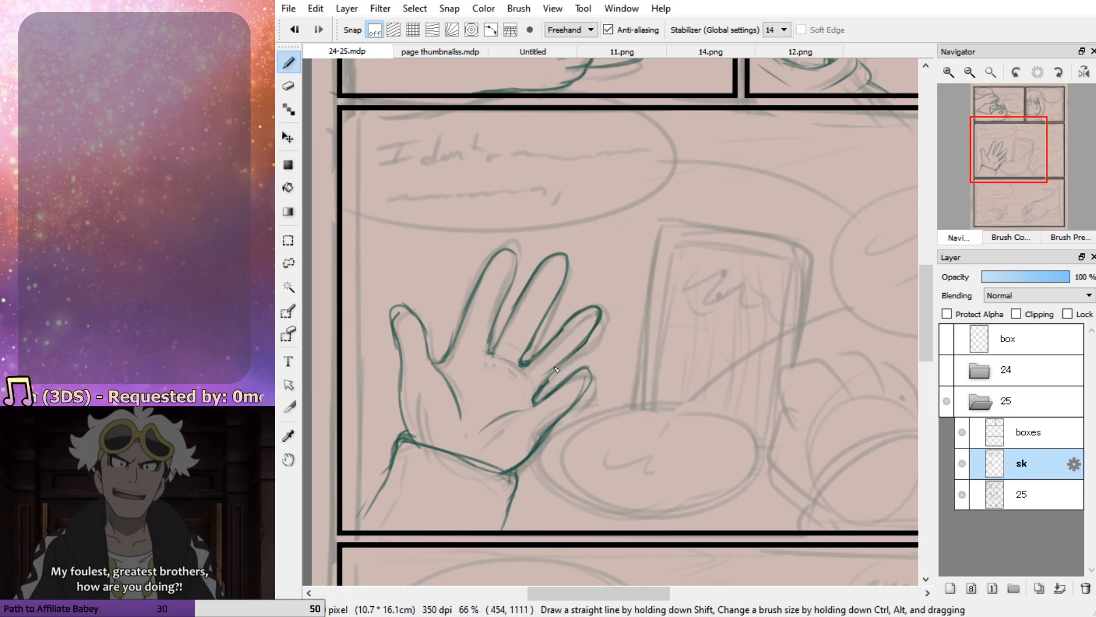
Redraw and clean up the lines between the open hand's ring and little fingers
key("ctrl+z")
left_click_drag(606, 313, 539, 405)
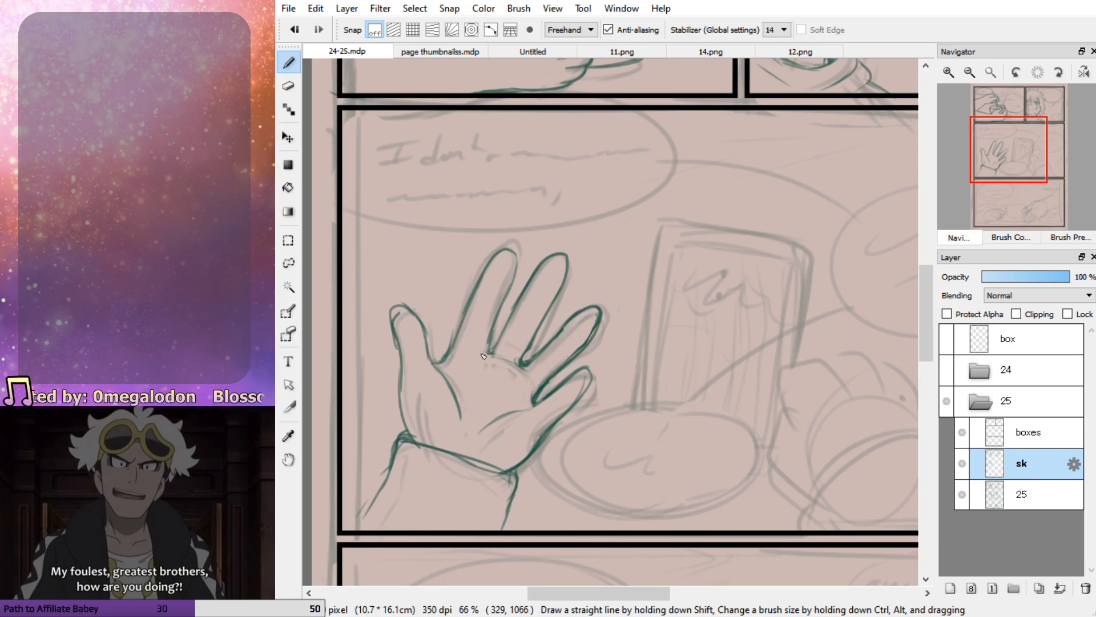
key("e")
mouse_move(607, 342)
left_mouse_down()
mouse_move(602, 325)
mouse_move(553, 380)
left_mouse_up()
key("b")
key("ctrl+z")
mouse_move(602, 311)
left_mouse_down()
mouse_move(554, 378)
mouse_move(575, 409)
left_mouse_up()
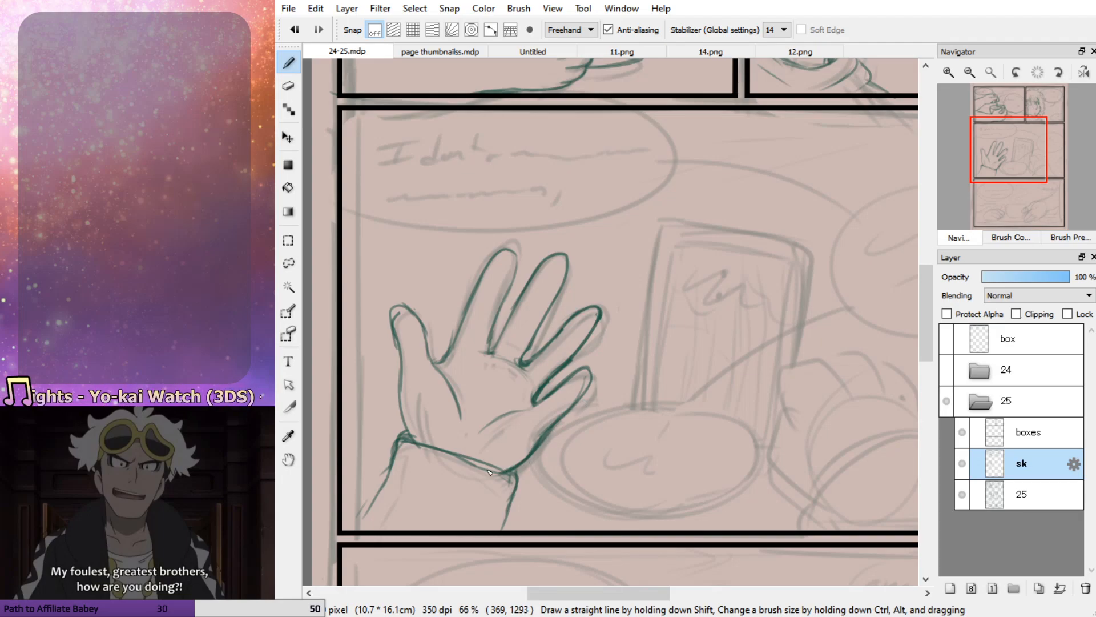
Erase part of the open hand's cuff line, redraw it across the wrist, and extend the sleeve edge
key("e")
left_click_drag(505, 474, 462, 468)
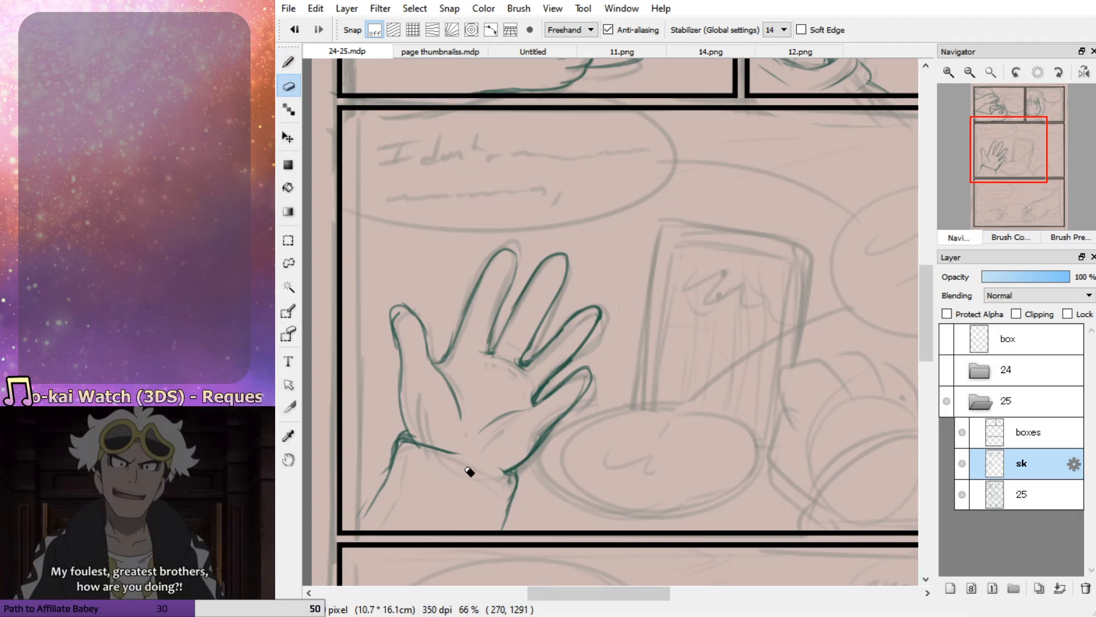
key("b")
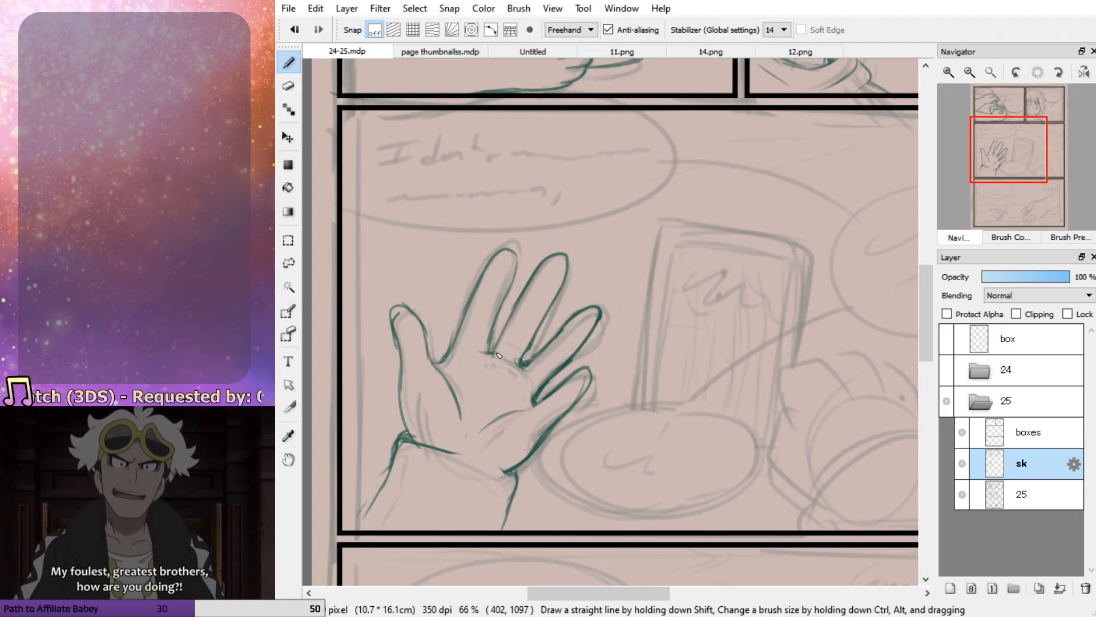
left_click_drag(461, 451, 520, 484)
left_click_drag(377, 503, 353, 536)
Sketch the outer contour of the closed hand over the rough beside the tablet in the middle panel
left_click_drag(1009, 163, 1031, 175)
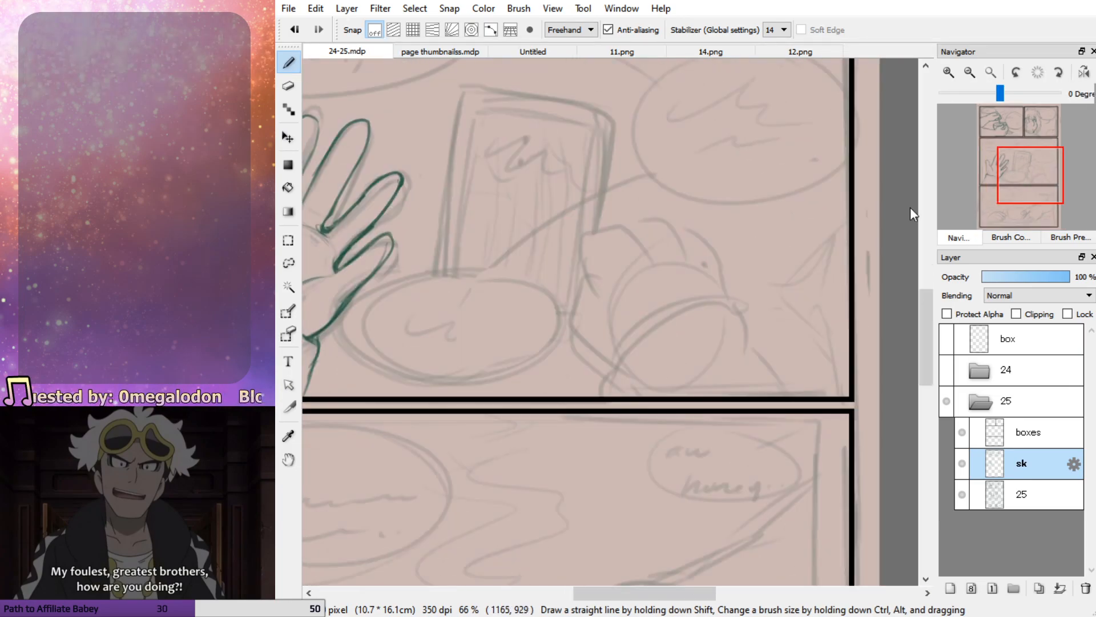
mouse_move(647, 264)
left_mouse_down()
mouse_move(580, 236)
mouse_move(563, 295)
mouse_move(601, 361)
left_mouse_up()
mouse_move(569, 291)
left_mouse_down()
mouse_move(594, 364)
mouse_move(622, 367)
left_mouse_up()
mouse_move(570, 273)
left_mouse_down()
mouse_move(608, 299)
mouse_move(591, 302)
left_mouse_up()
key("ctrl+z")
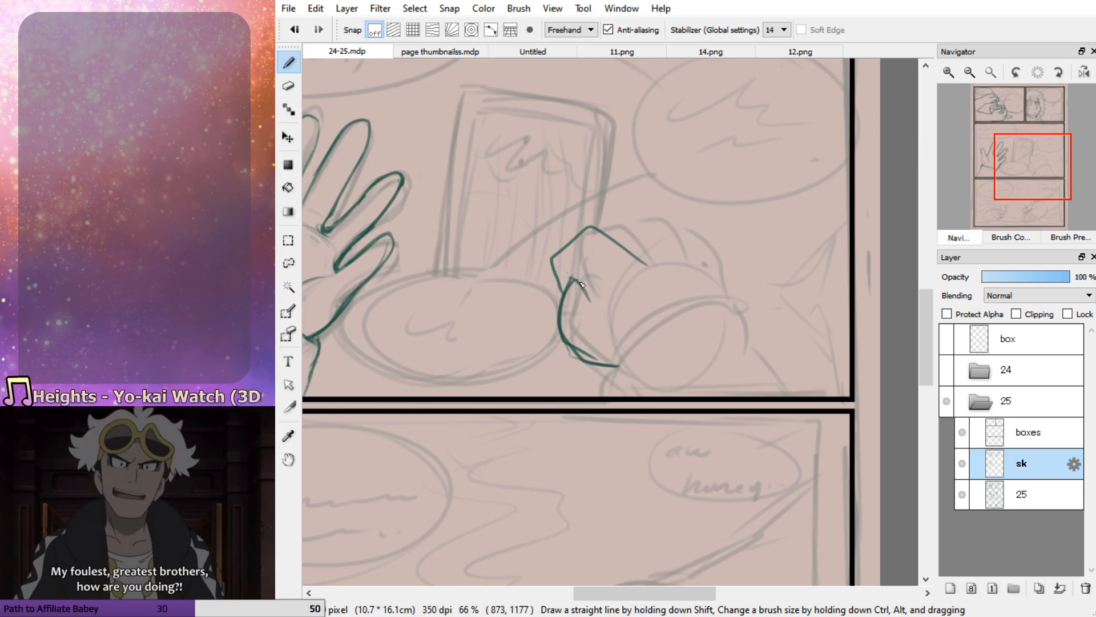
Sketch the closed hand's knuckles and the back of the hand down to the wrist
left_click_drag(597, 227, 625, 220)
left_click_drag(641, 218, 663, 248)
mouse_move(677, 228)
left_mouse_down()
mouse_move(709, 264)
mouse_move(720, 295)
left_mouse_up()
key("ctrl+z")
key("ctrl+z")
mouse_move(637, 215)
left_mouse_down()
mouse_move(672, 227)
mouse_move(714, 298)
left_mouse_up()
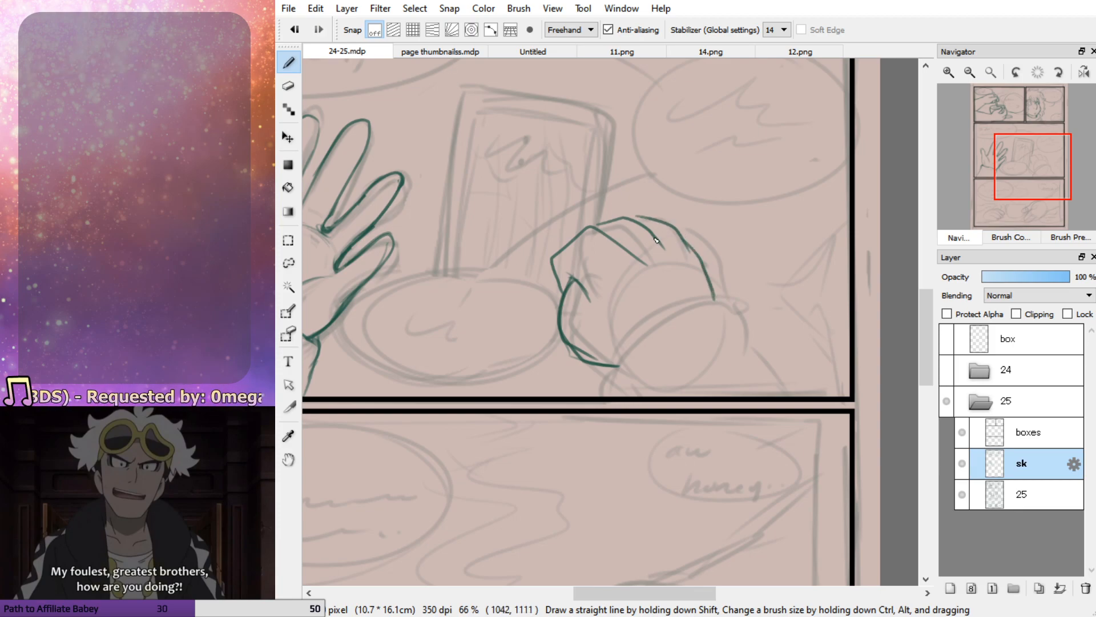
Erase the closed hand's inner finger lines and sketch shorter creases between the knuckles
key("e")
left_click_drag(648, 266, 597, 235)
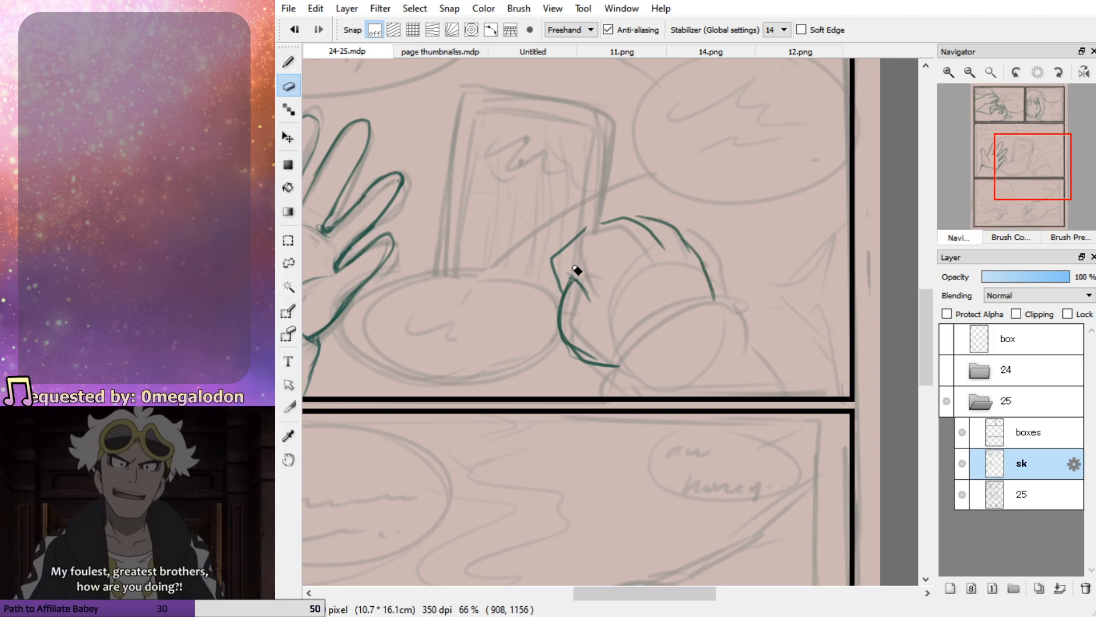
left_click_drag(573, 275, 588, 301)
key("b")
left_click_drag(598, 223, 632, 258)
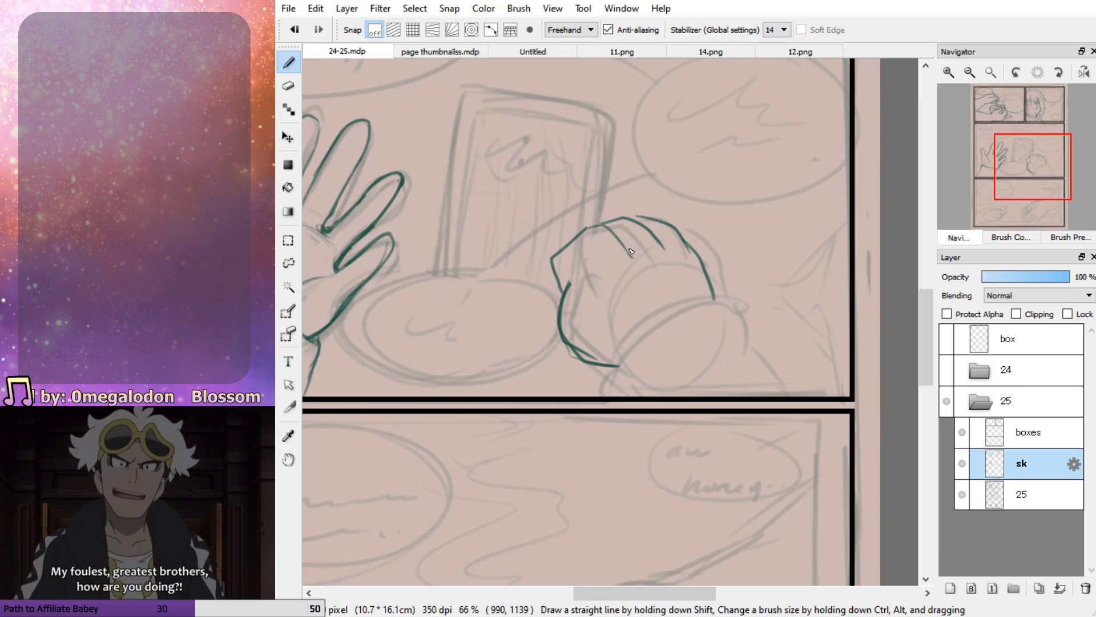
mouse_move(579, 293)
left_mouse_down()
mouse_move(594, 303)
mouse_move(581, 277)
mouse_move(590, 313)
left_mouse_up()
key("ctrl+z")
key("ctrl+z")
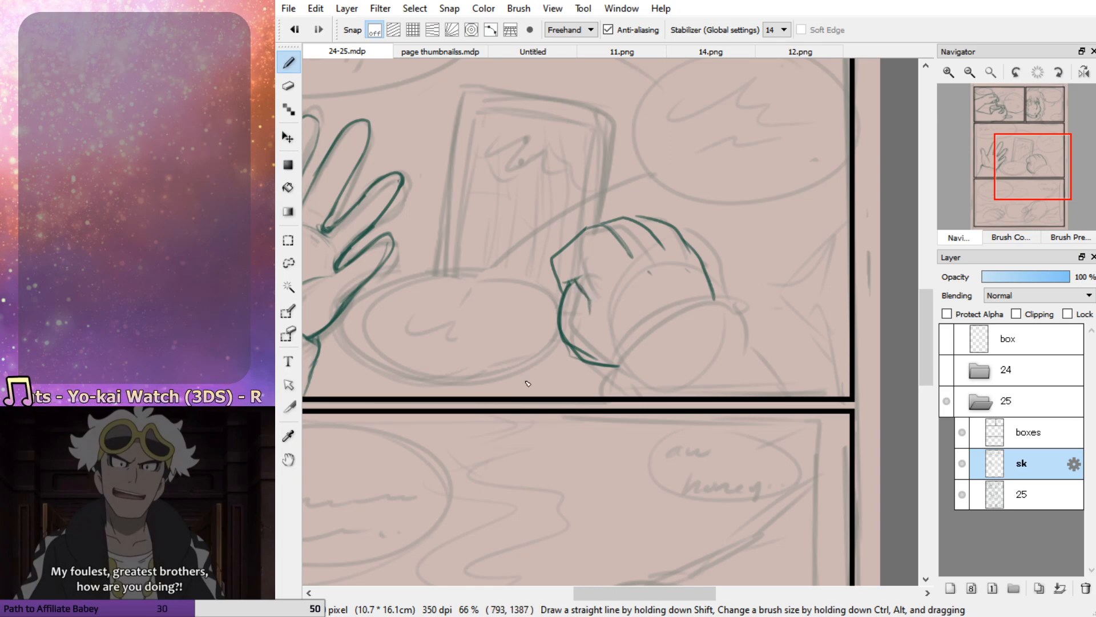
Erase the angular front edge of the closed hand and redraw it as a rounded index finger
key("e")
mouse_move(564, 261)
left_mouse_down()
mouse_move(560, 315)
mouse_move(574, 290)
mouse_move(608, 335)
left_mouse_up()
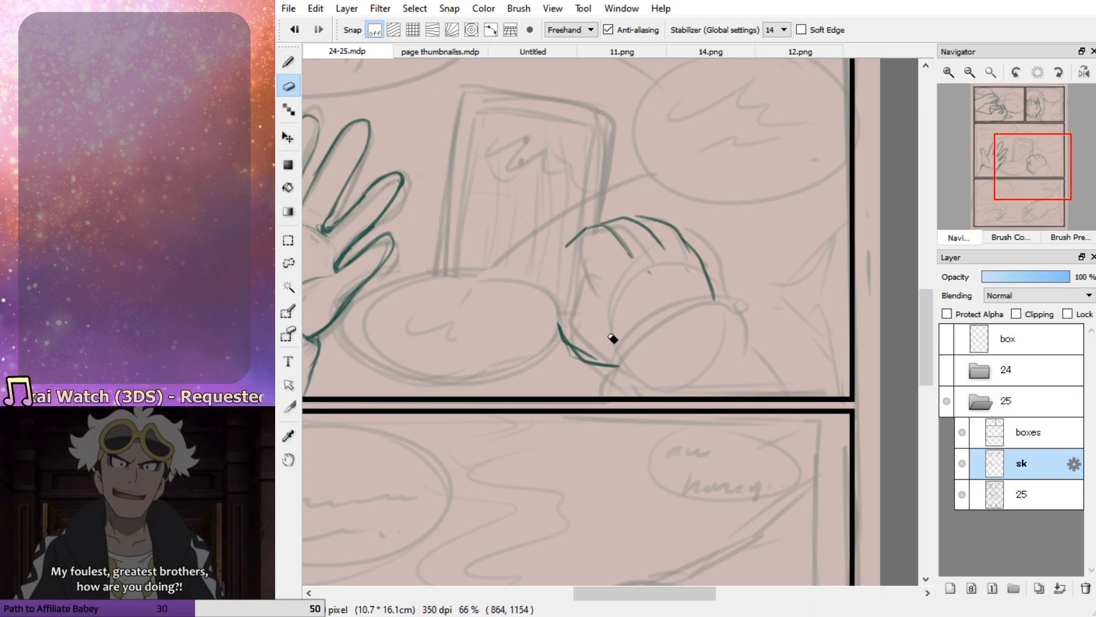
key("b")
mouse_move(586, 238)
left_mouse_down()
mouse_move(559, 270)
mouse_move(580, 302)
left_mouse_up()
mouse_move(564, 270)
left_mouse_down()
mouse_move(554, 314)
mouse_move(585, 350)
left_mouse_up()
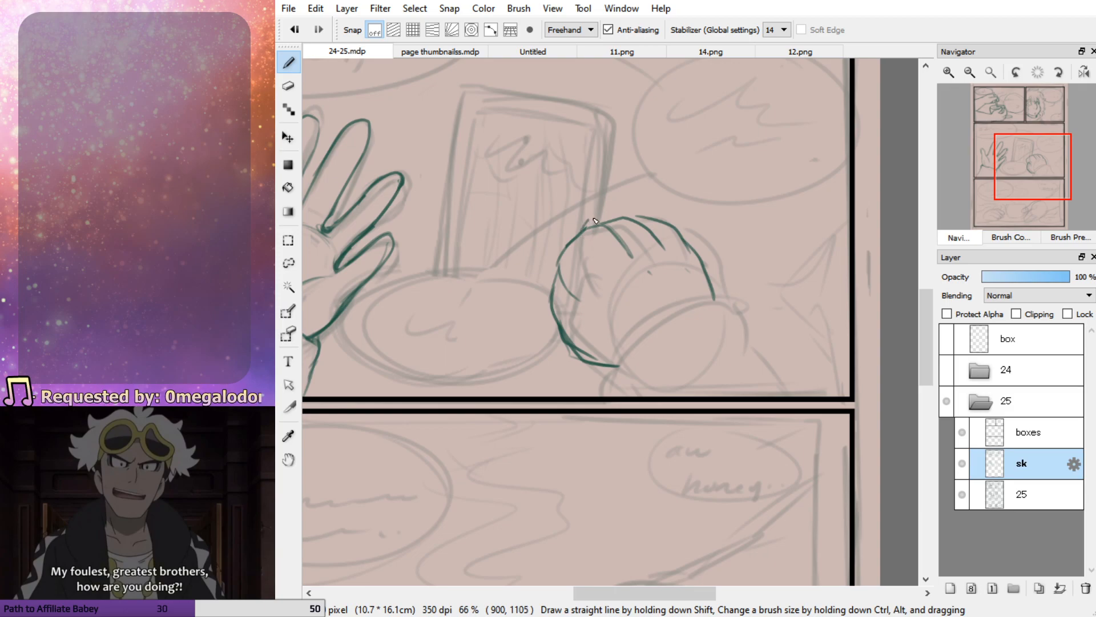
mouse_move(570, 244)
left_mouse_down()
mouse_move(555, 308)
mouse_move(607, 364)
left_mouse_up()
Erase the closed hand's lower edge and redraw it as one curve to the wrist
key("e")
left_click_drag(558, 316, 604, 363)
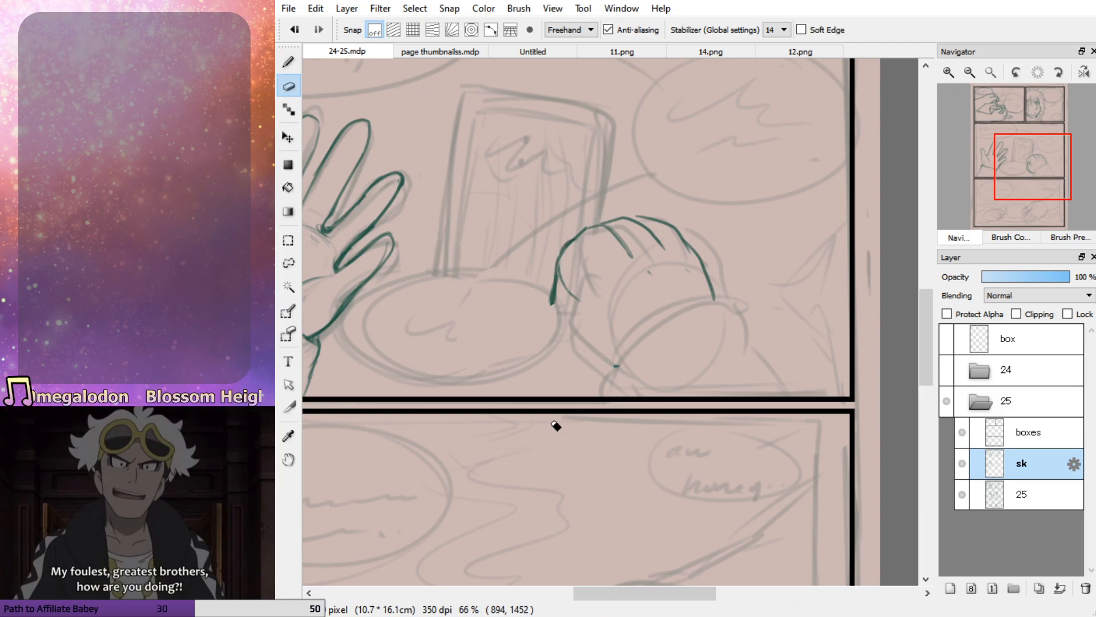
key("b")
mouse_move(554, 285)
left_mouse_down()
mouse_move(551, 307)
mouse_move(620, 366)
left_mouse_up()
left_click_drag(562, 268, 577, 304)
key("ctrl+z")
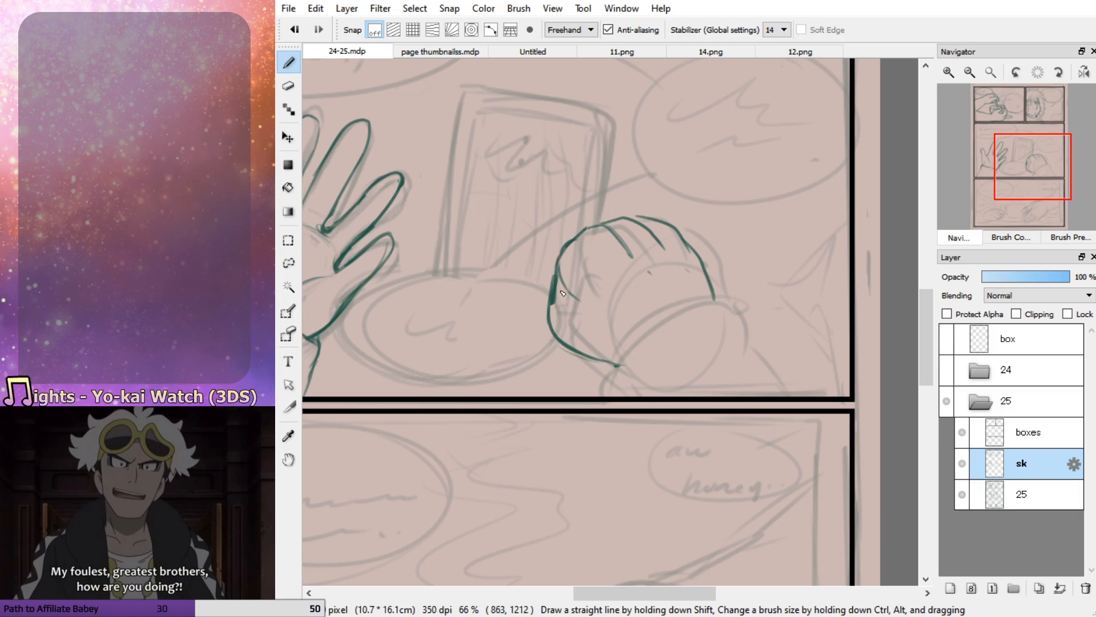
Sketch the curled fingertip and fold lines inside the closed hand and strengthen the surrounding finger outline
mouse_move(565, 300)
left_mouse_down()
mouse_move(596, 290)
mouse_move(572, 298)
mouse_move(572, 278)
mouse_move(587, 288)
left_mouse_up()
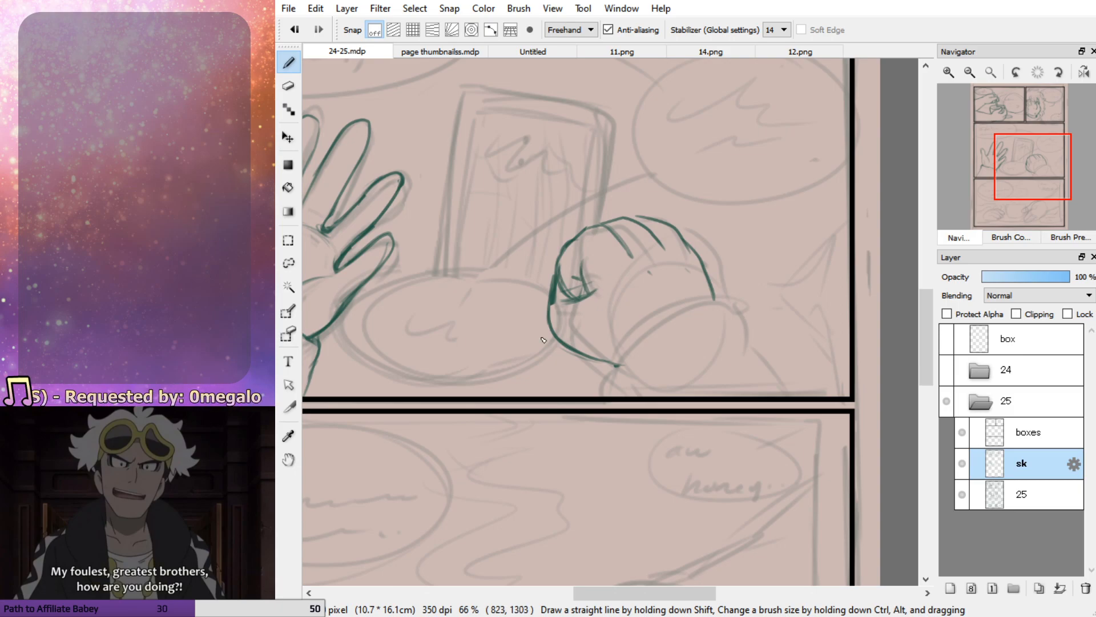
key("e")
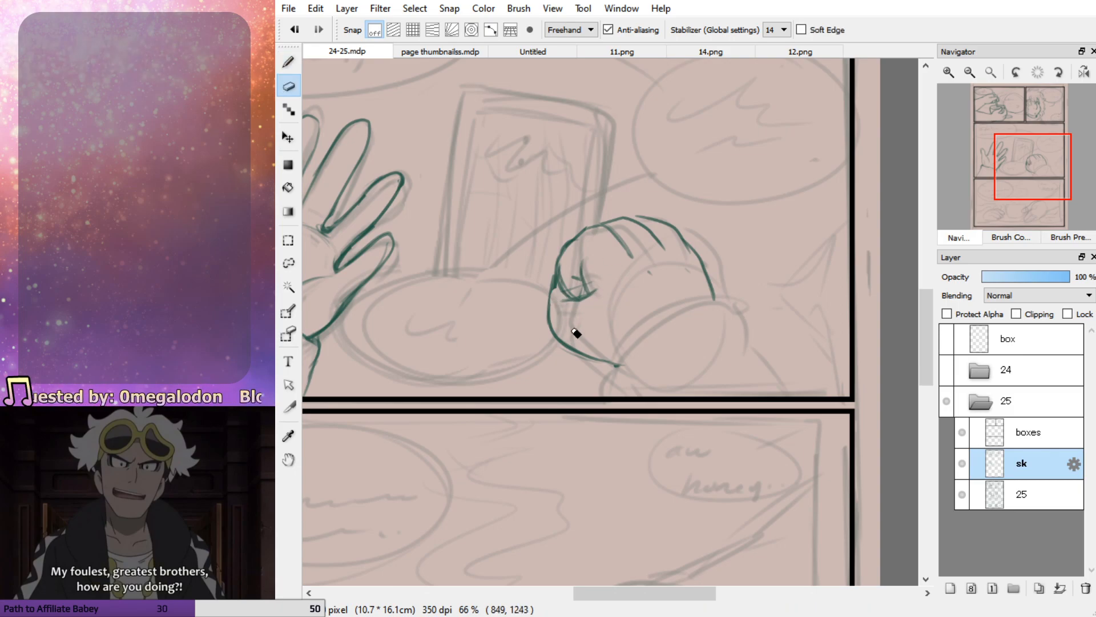
key("b")
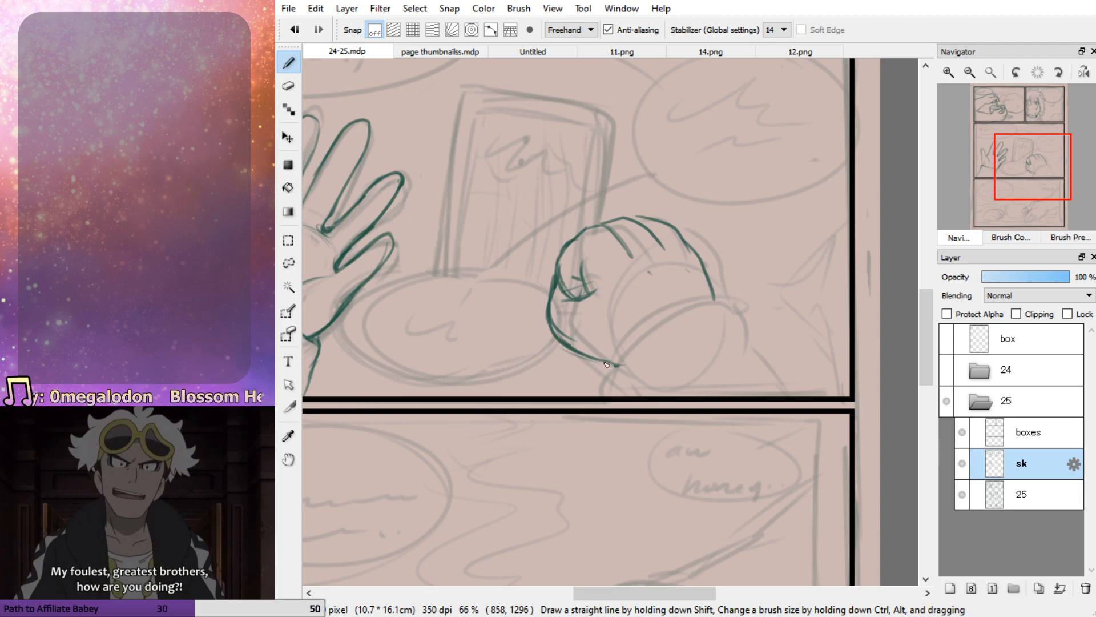
key("e")
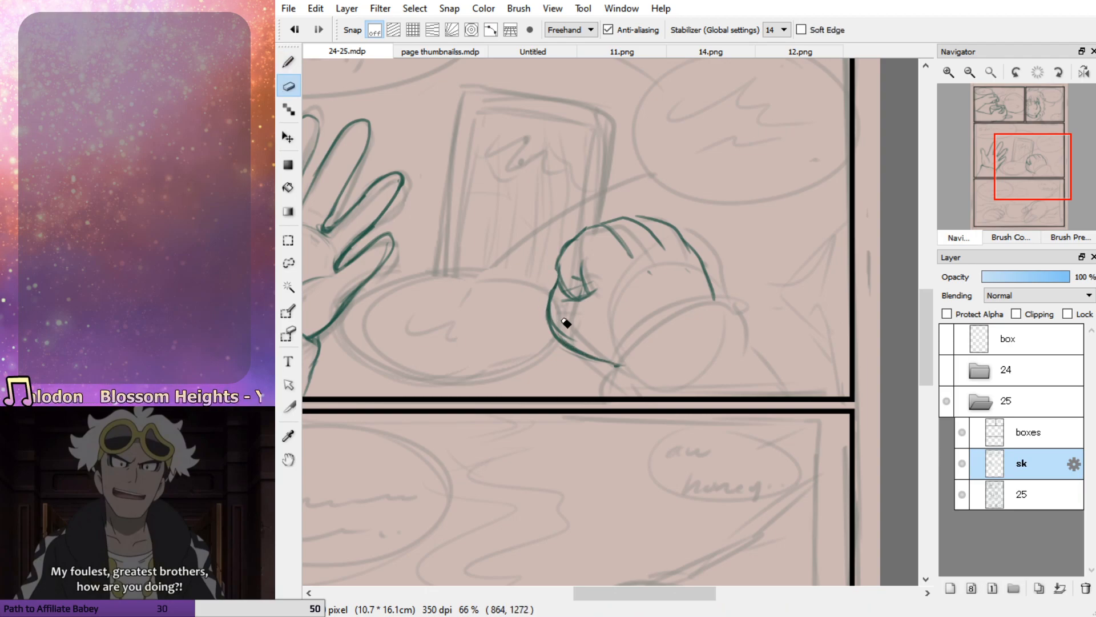
key("b")
mouse_move(561, 271)
left_mouse_down()
mouse_move(569, 298)
mouse_move(573, 245)
mouse_move(563, 257)
mouse_move(598, 225)
mouse_move(635, 258)
left_mouse_up()
Draw the curved cuff across the closed hand's wrist and both sleeve edges down to the panel border
mouse_move(560, 284)
left_mouse_down()
mouse_move(553, 317)
mouse_move(616, 363)
mouse_move(742, 297)
mouse_move(813, 393)
left_mouse_up()
mouse_move(714, 296)
left_mouse_down()
mouse_move(762, 331)
mouse_move(811, 393)
left_mouse_up()
left_click_drag(611, 361, 608, 394)
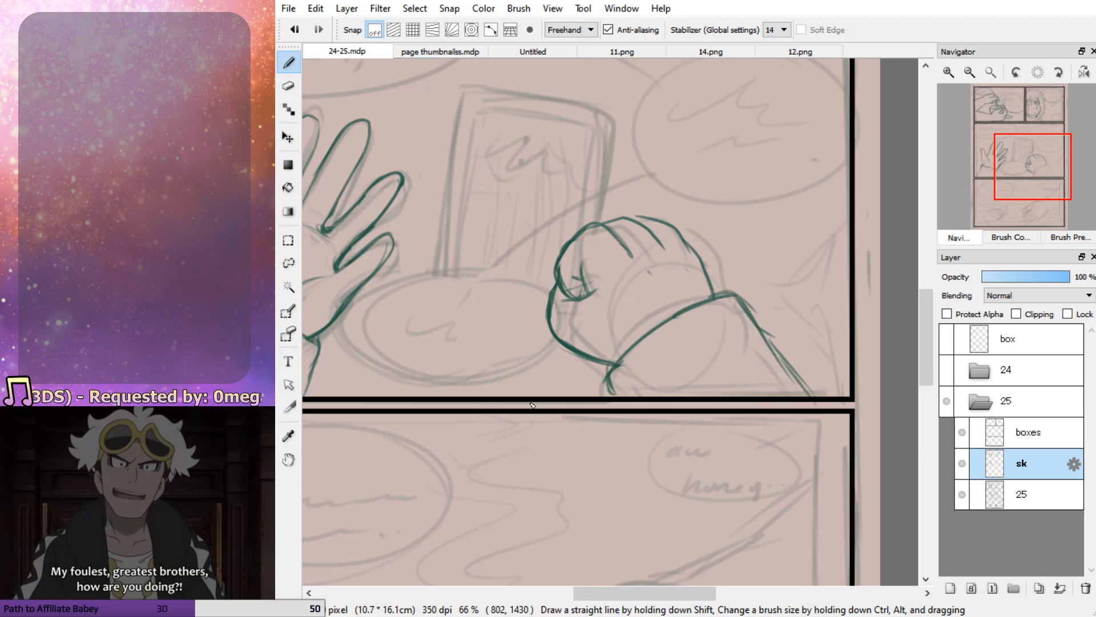
Erase the closed hand's doubled lower edge and redraw it as a cleaner curve meeting the cuff
key("e")
mouse_move(557, 348)
left_mouse_down()
mouse_move(548, 335)
mouse_move(611, 360)
left_mouse_up()
key("b")
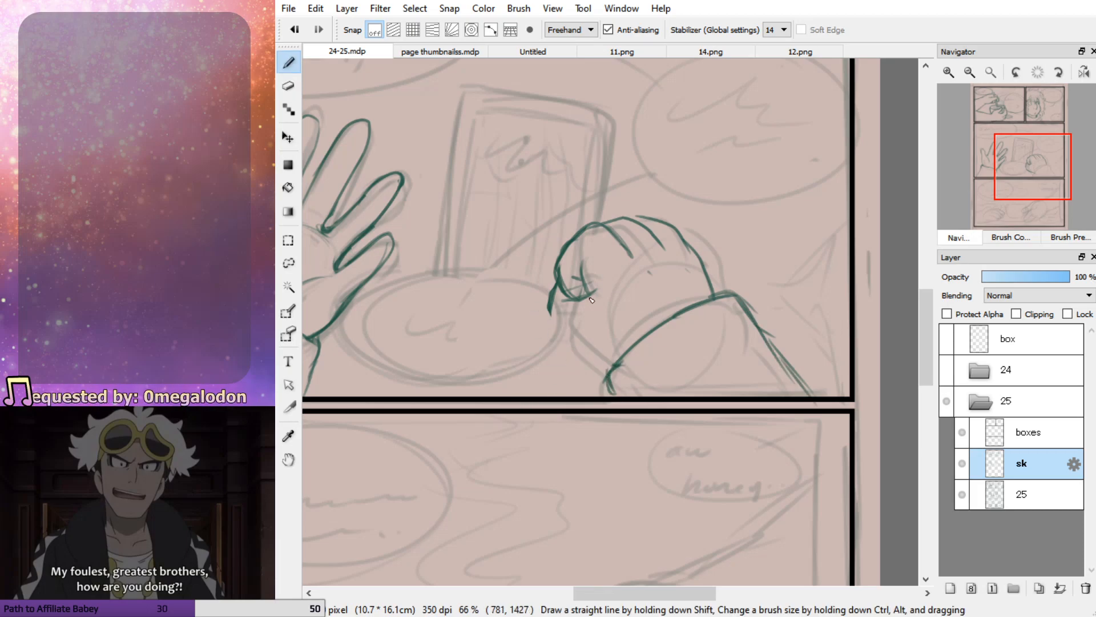
mouse_move(553, 293)
left_mouse_down()
mouse_move(580, 357)
mouse_move(619, 365)
left_mouse_up()
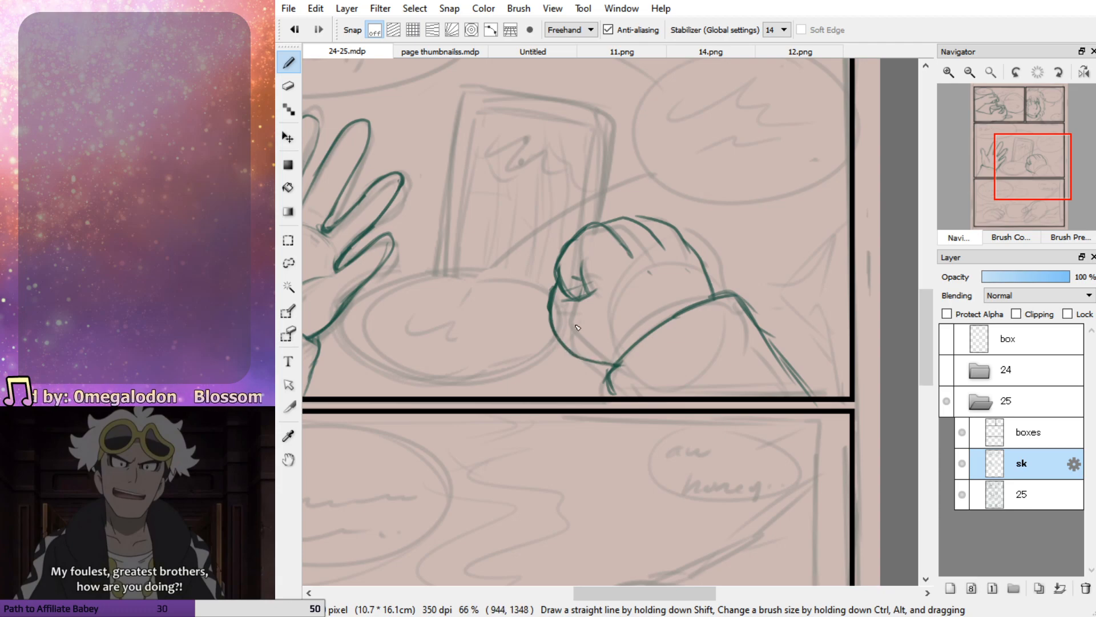
key("ctrl+z")
key("ctrl+z")
mouse_move(551, 308)
left_mouse_down()
mouse_move(578, 353)
mouse_move(614, 365)
left_mouse_up()
Outline the tablet between the two hands, making it taller than the rough and tucking it behind the closed hand
left_click_drag(1022, 178, 1019, 168)
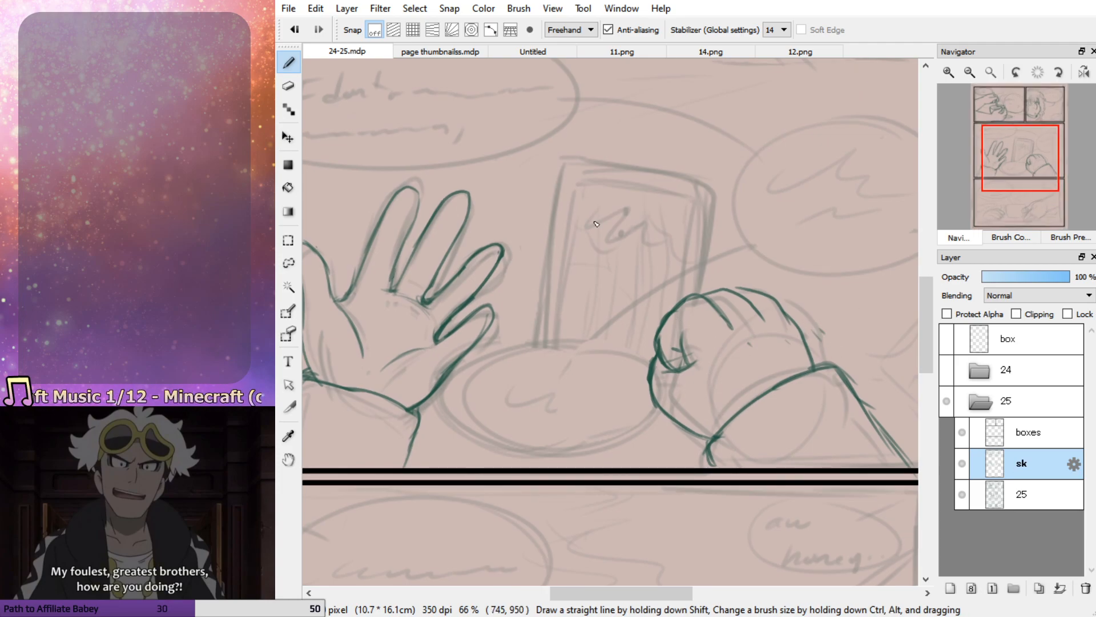
left_click_drag(562, 153, 542, 346)
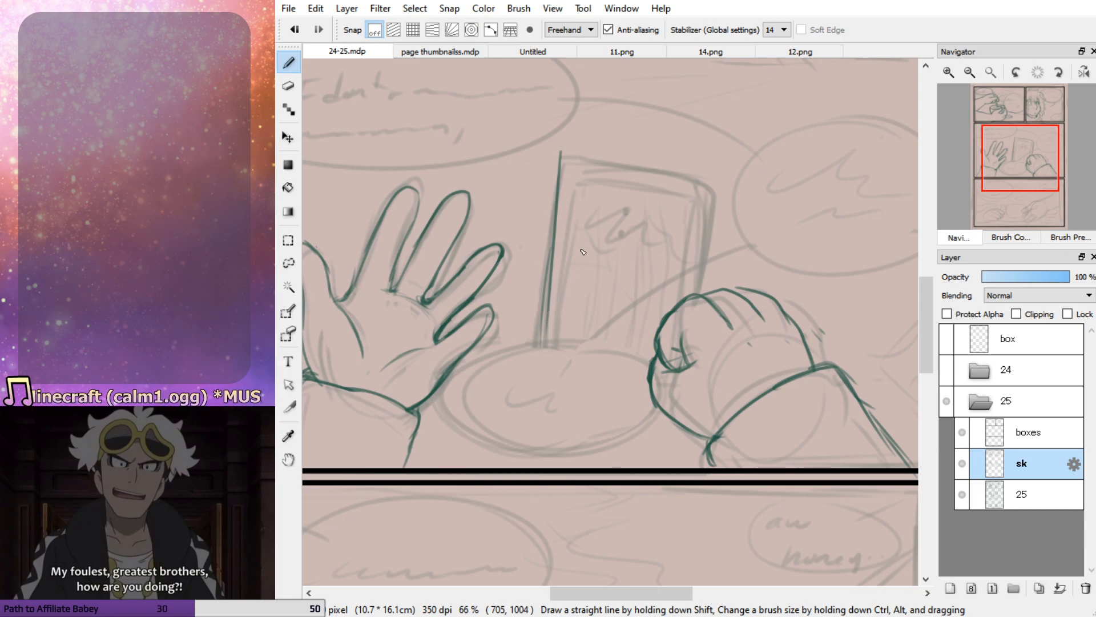
key("ctrl+z")
left_click_drag(548, 225, 526, 349)
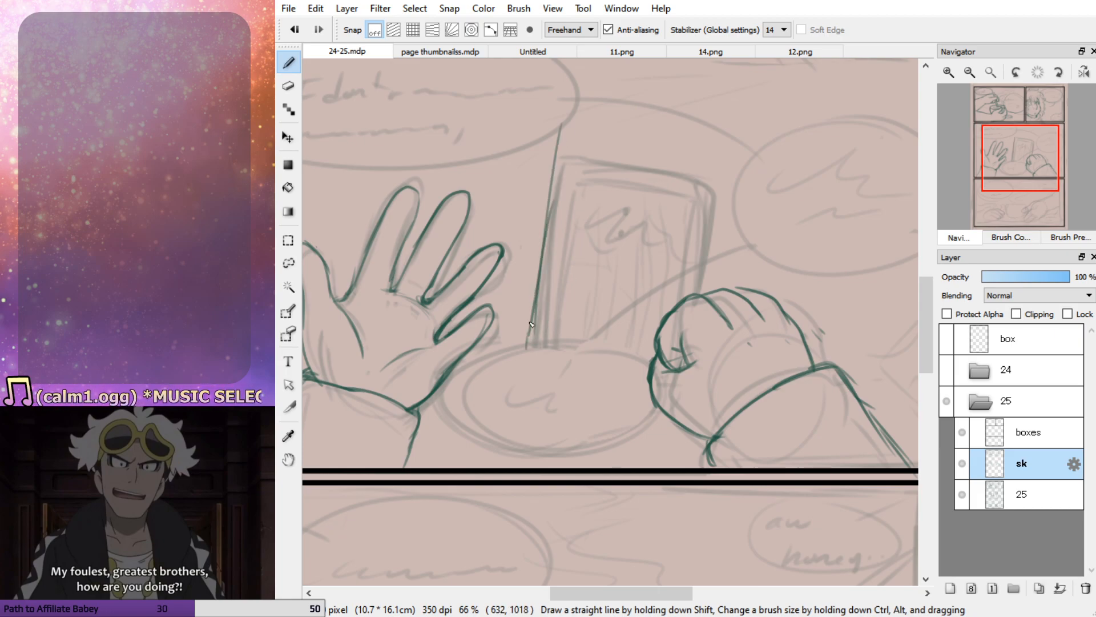
left_click_drag(561, 130, 737, 136)
key("ctrl+z")
key("ctrl+z")
mouse_move(561, 121)
left_mouse_down()
mouse_move(731, 146)
mouse_move(711, 298)
left_mouse_up()
key("ctrl+z")
key("ctrl+z")
mouse_move(571, 129)
left_mouse_down()
mouse_move(725, 155)
mouse_move(704, 294)
left_mouse_up()
mouse_move(529, 356)
left_mouse_down()
mouse_move(645, 375)
mouse_move(577, 368)
left_mouse_up()
Draw the screen border inside the tablet outline, parallel to its edges
mouse_move(574, 132)
left_mouse_down()
mouse_move(546, 335)
mouse_move(551, 308)
mouse_move(547, 333)
mouse_move(651, 358)
left_mouse_up()
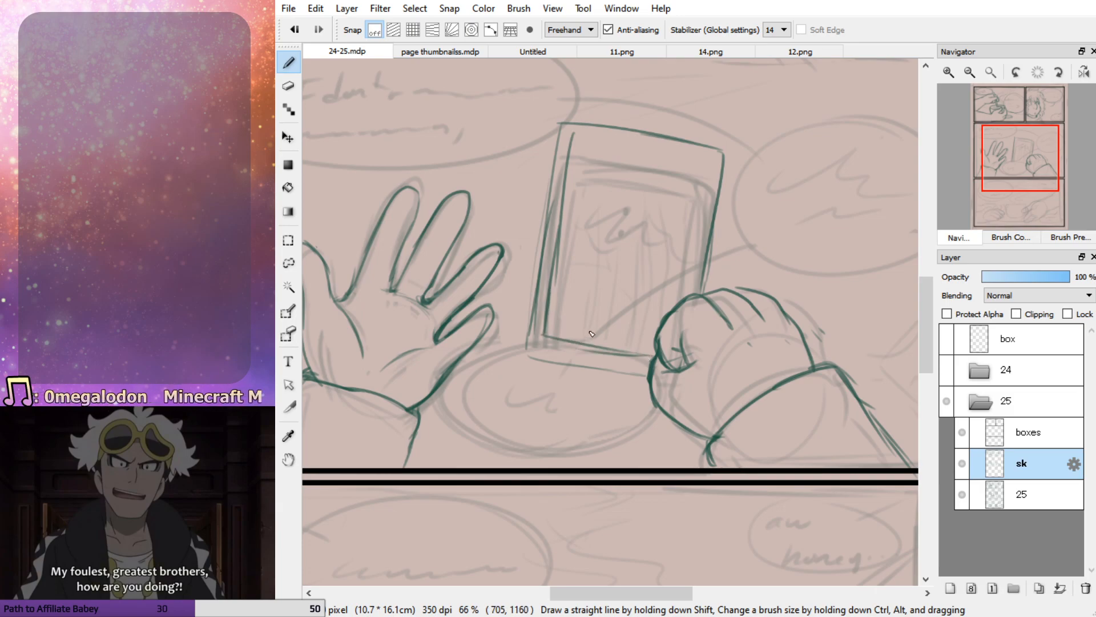
key("ctrl+z")
key("ctrl+z")
mouse_move(551, 321)
left_mouse_down()
mouse_move(544, 354)
mouse_move(648, 369)
left_mouse_up()
mouse_move(573, 135)
left_mouse_down()
mouse_move(713, 159)
mouse_move(689, 302)
left_mouse_up()
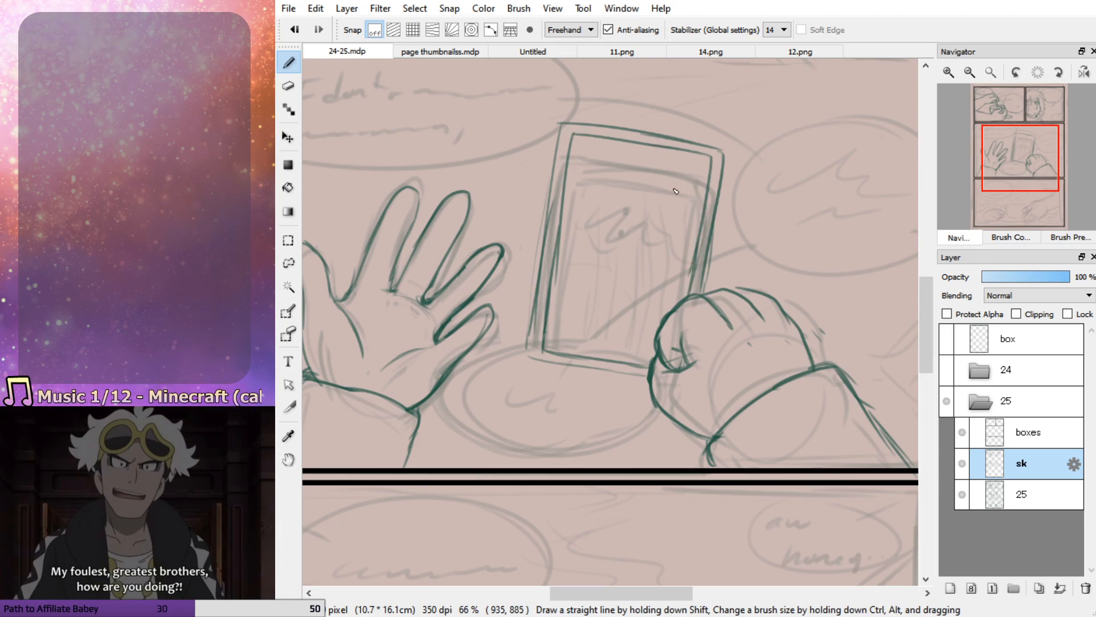
Erase the screen border's long edge farthest from the closed hand and redraw it, thickening the tablet's outer edge alongside
key("e")
mouse_move(559, 321)
left_mouse_down()
mouse_move(579, 202)
mouse_move(549, 308)
left_mouse_up()
key("b")
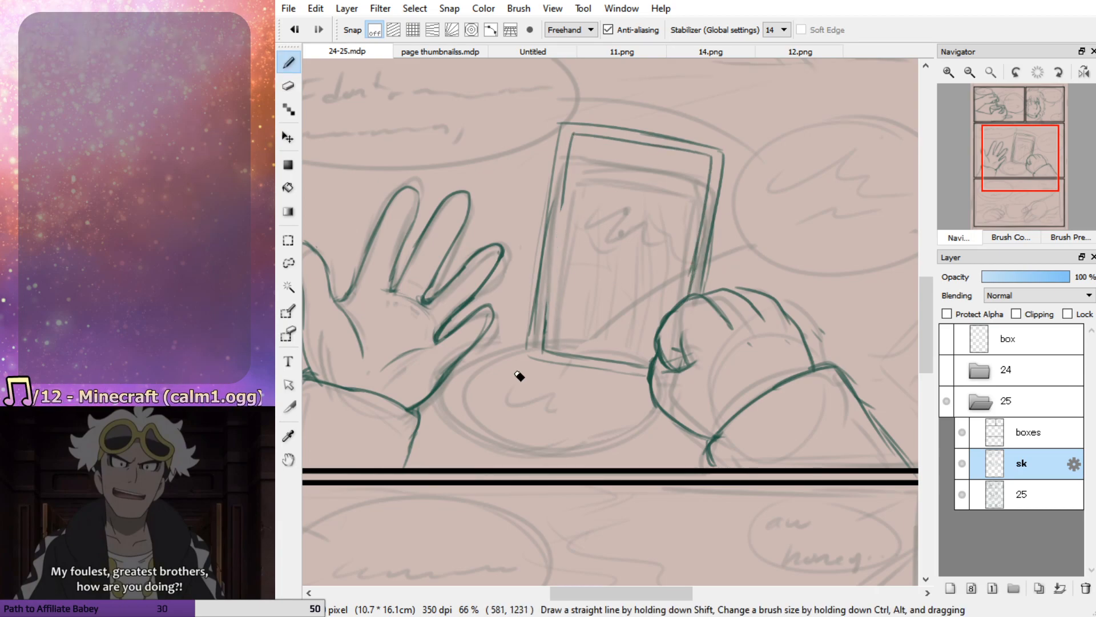
left_click_drag(565, 212, 542, 343)
left_click_drag(548, 291, 542, 343)
mouse_move(557, 197)
left_mouse_down()
mouse_move(528, 331)
mouse_move(534, 310)
mouse_move(536, 359)
left_mouse_up()
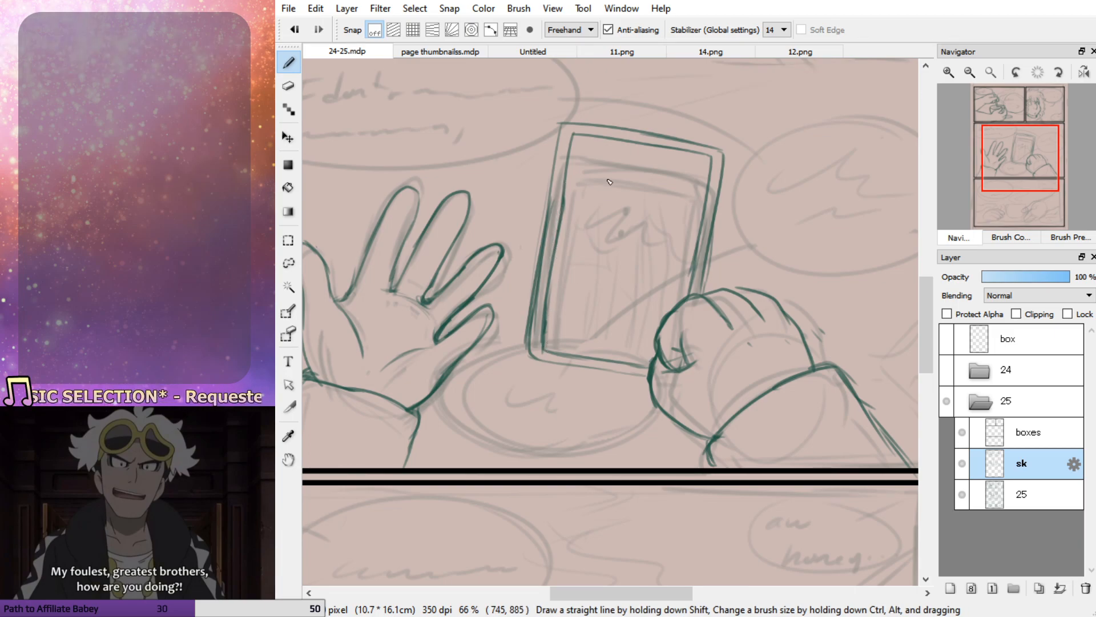
Sketch the tablet's screen content: a picture box with a peaked shape, a bar below it, and small navigation buttons
mouse_move(583, 159)
left_mouse_down()
mouse_move(619, 214)
mouse_move(673, 211)
mouse_move(627, 157)
mouse_move(607, 210)
mouse_move(673, 207)
mouse_move(624, 169)
left_mouse_up()
key("ctrl+z")
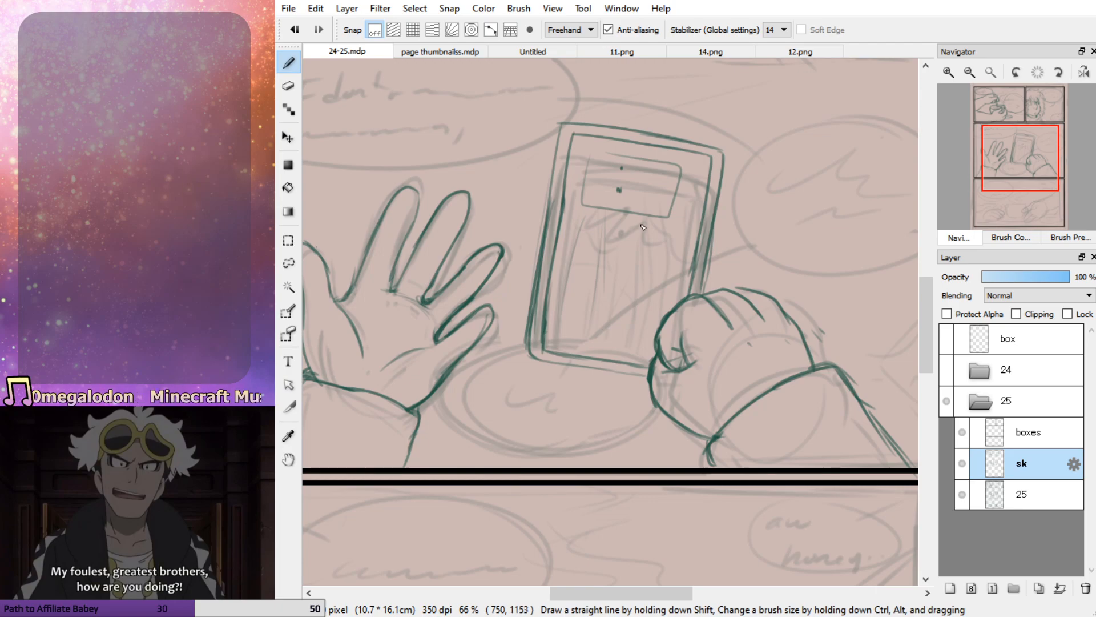
left_click_drag(680, 157, 666, 279)
left_click_drag(566, 213, 638, 150)
mouse_move(622, 167)
left_mouse_down()
mouse_move(639, 147)
mouse_move(635, 187)
mouse_move(698, 221)
left_mouse_up()
mouse_move(574, 239)
left_mouse_down()
mouse_move(678, 251)
mouse_move(577, 223)
mouse_move(684, 246)
mouse_move(668, 253)
left_mouse_up()
mouse_move(600, 360)
left_mouse_down()
mouse_move(599, 348)
mouse_move(627, 357)
left_mouse_up()
key("ctrl+z")
key("ctrl+z")
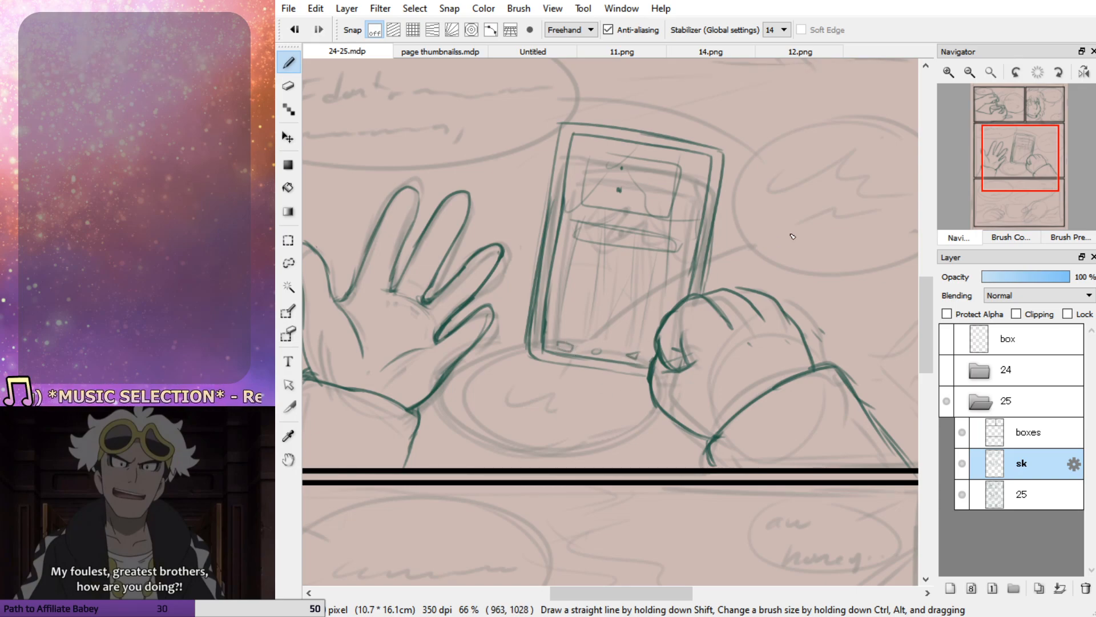
Outline the large hand reaching into the bottom panel over its rough, with thumb, long fingers and the lower edge of the palm
left_click_drag(1028, 147, 997, 167)
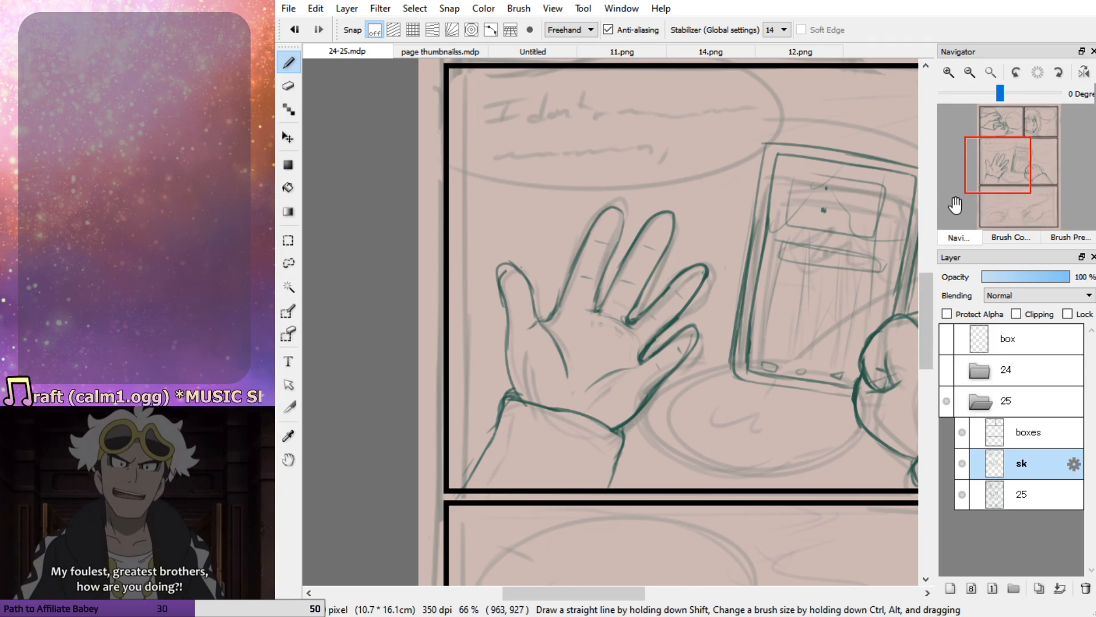
left_click(1004, 169)
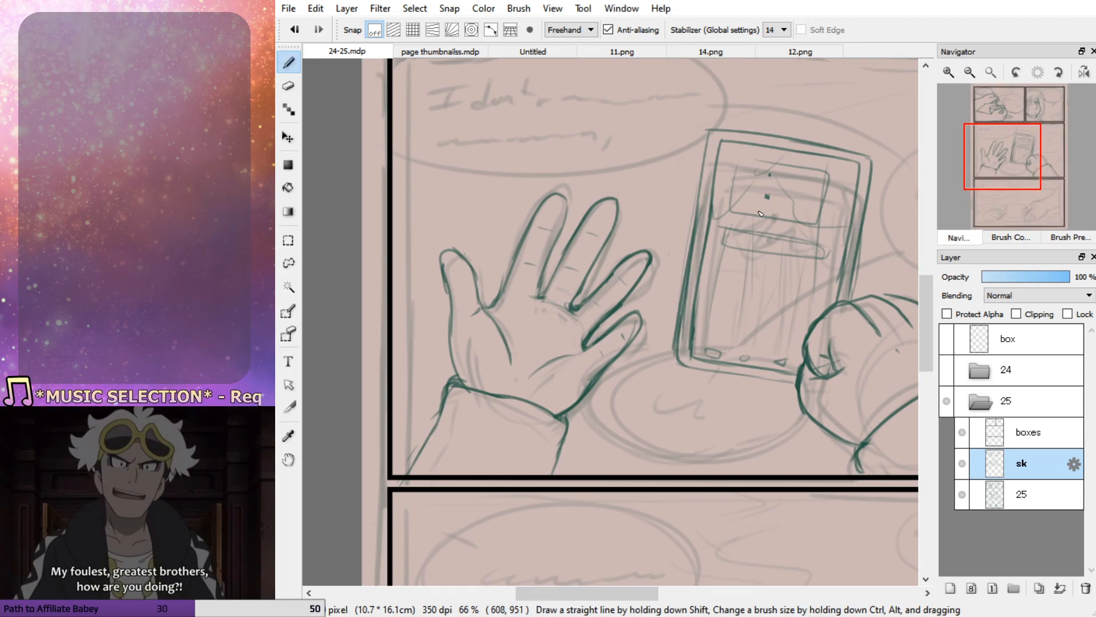
left_click_drag(1010, 162, 883, 229)
left_click_drag(1037, 206, 1039, 210)
mouse_move(607, 278)
left_mouse_down()
mouse_move(549, 284)
mouse_move(449, 363)
mouse_move(553, 353)
mouse_move(470, 406)
left_mouse_up()
key("ctrl+z")
mouse_move(548, 372)
left_mouse_down()
mouse_move(435, 439)
mouse_move(499, 377)
mouse_move(437, 439)
mouse_move(542, 389)
mouse_move(454, 438)
mouse_move(515, 431)
mouse_move(556, 409)
left_mouse_up()
left_click_drag(499, 438, 580, 416)
key("ctrl+z")
key("ctrl+z")
left_click_drag(494, 438, 555, 410)
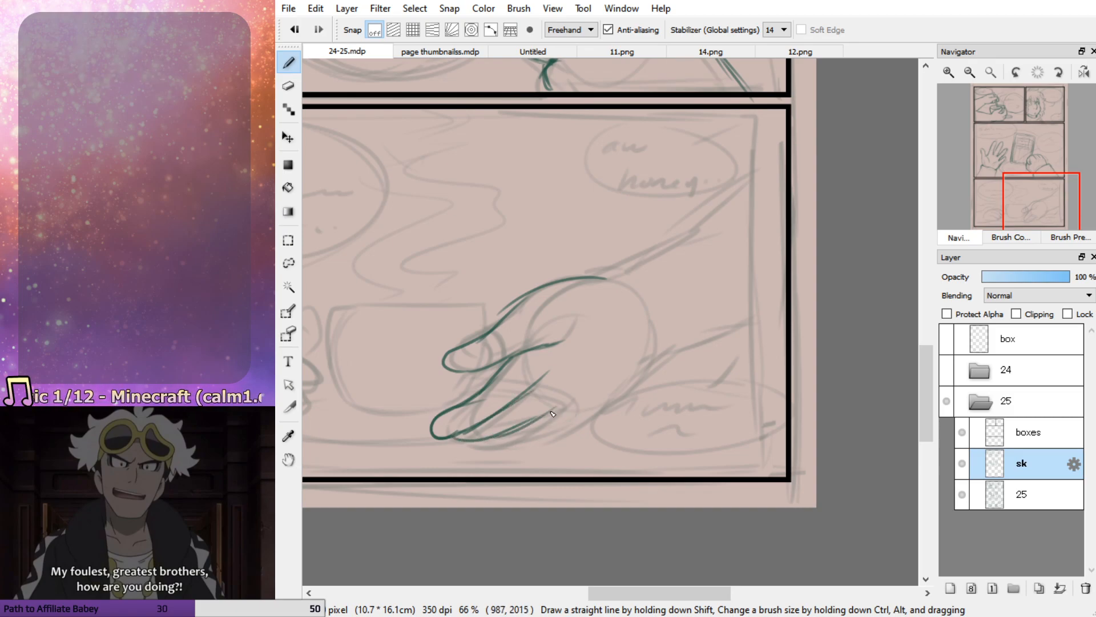
mouse_move(496, 444)
left_mouse_down()
mouse_move(588, 407)
mouse_move(652, 355)
left_mouse_up()
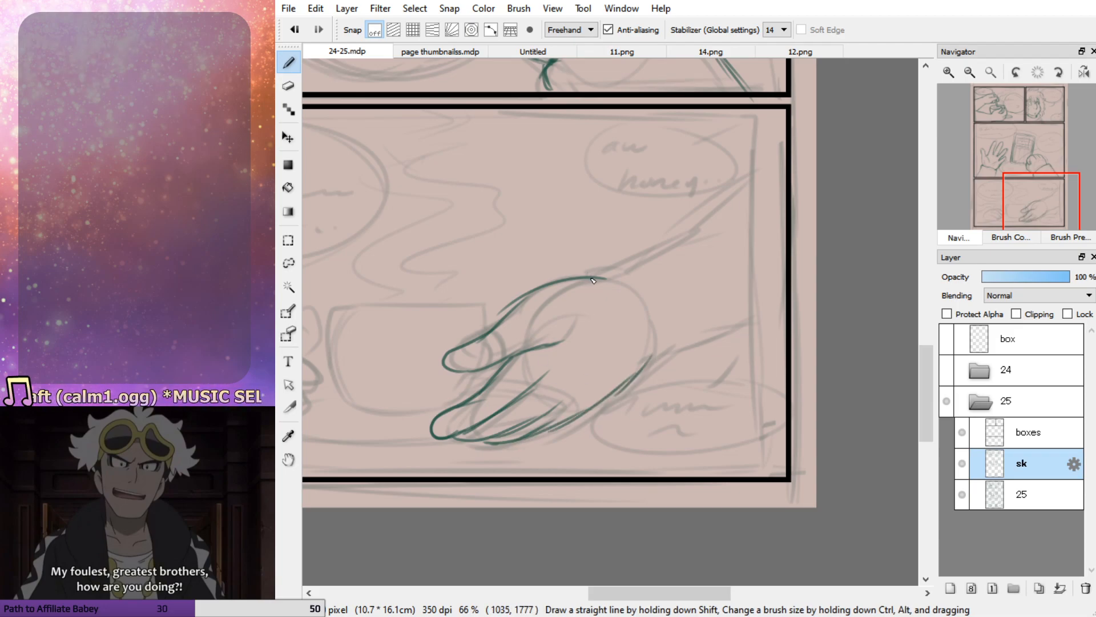
Draw the reaching hand's forearm as two curved lines running from the wrist to the panel border, doubling the upper one
mouse_move(618, 264)
left_mouse_down()
mouse_move(733, 184)
mouse_move(785, 129)
left_mouse_up()
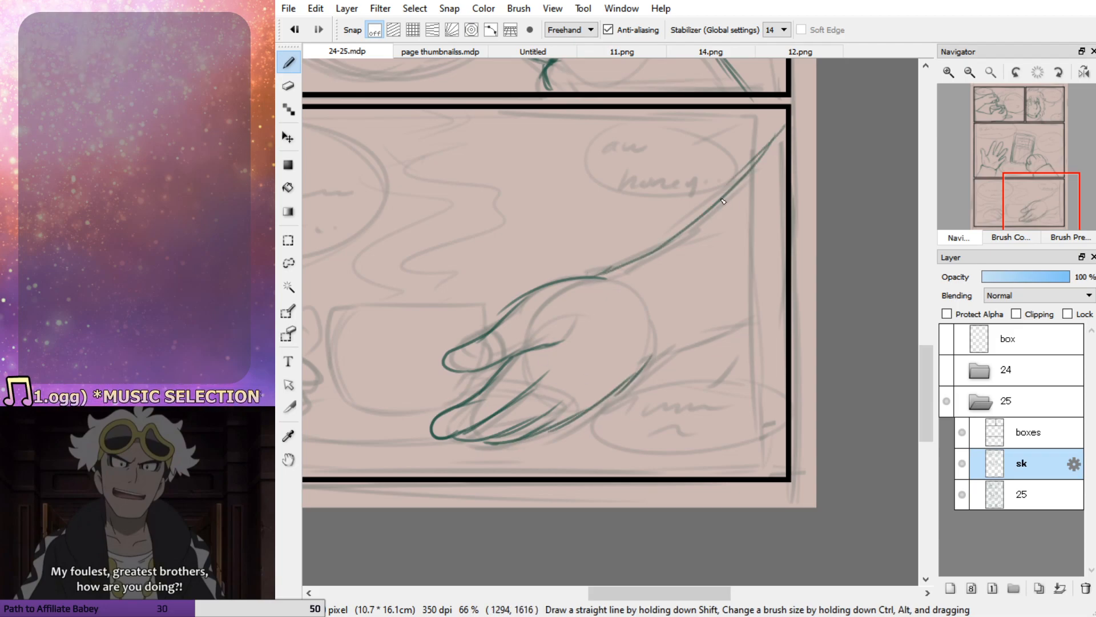
mouse_move(640, 371)
left_mouse_down()
mouse_move(777, 277)
mouse_move(726, 328)
mouse_move(786, 292)
left_mouse_up()
key("ctrl+z")
mouse_move(595, 276)
left_mouse_down()
mouse_move(708, 219)
mouse_move(795, 118)
left_mouse_up()
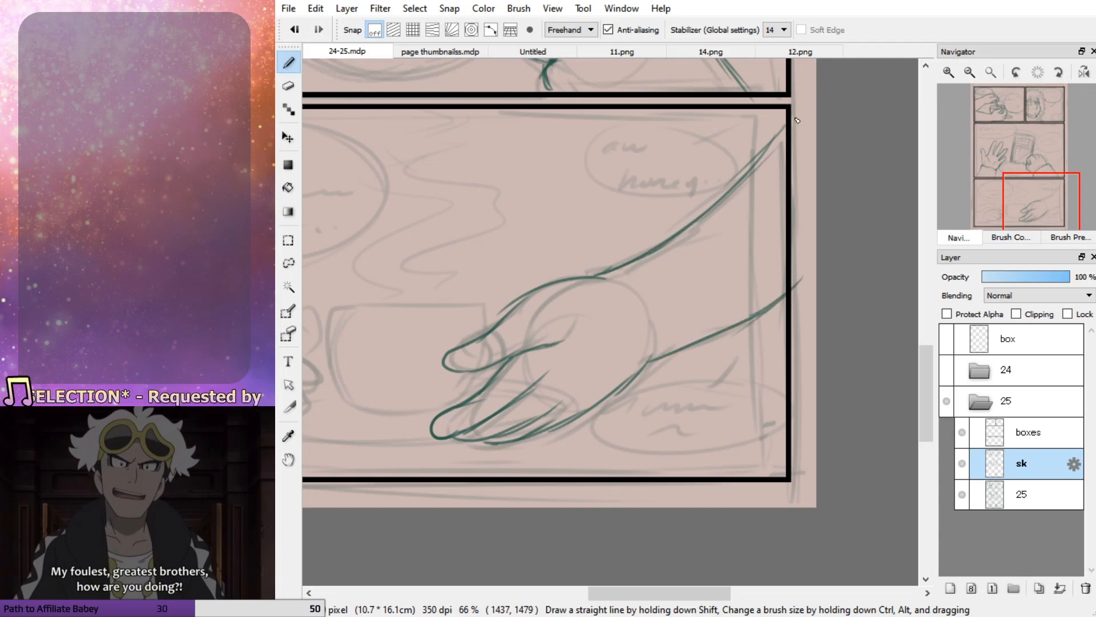
Draw the cup beside the reaching hand with a flat rim, rounded bowl and a handle behind the fingers
left_click_drag(1041, 217, 1012, 208)
mouse_move(546, 311)
left_mouse_down()
mouse_move(550, 377)
mouse_move(600, 412)
mouse_move(678, 408)
left_mouse_up()
mouse_move(592, 315)
left_mouse_down()
mouse_move(694, 313)
mouse_move(711, 338)
left_mouse_up()
mouse_move(702, 378)
left_mouse_down()
mouse_move(669, 412)
mouse_move(689, 403)
mouse_move(704, 374)
mouse_move(702, 312)
left_mouse_up()
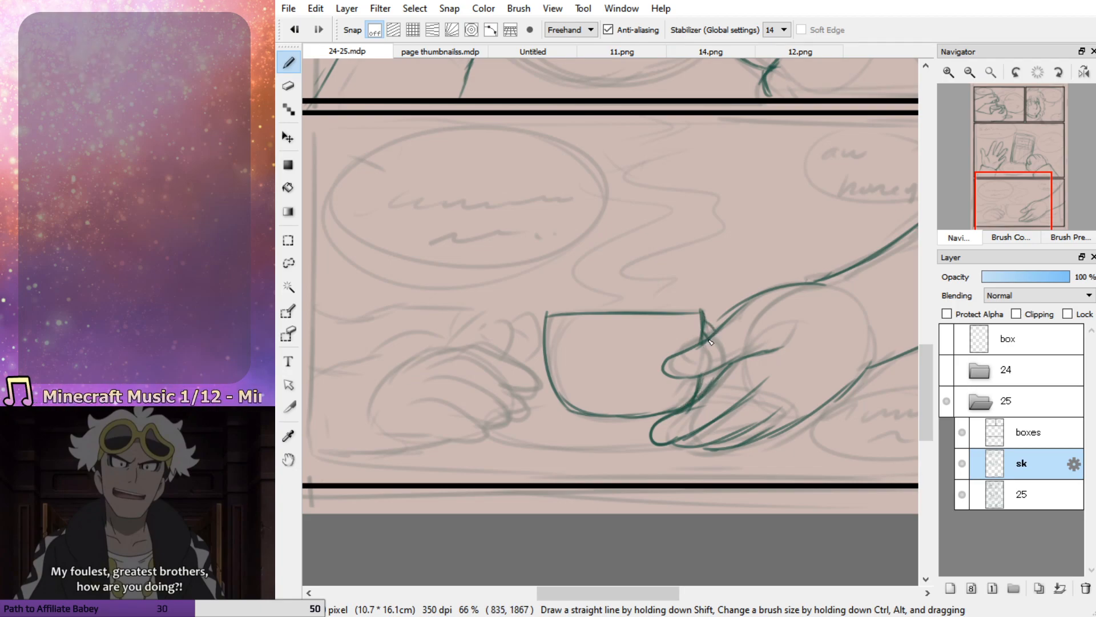
left_click_drag(711, 374, 701, 394)
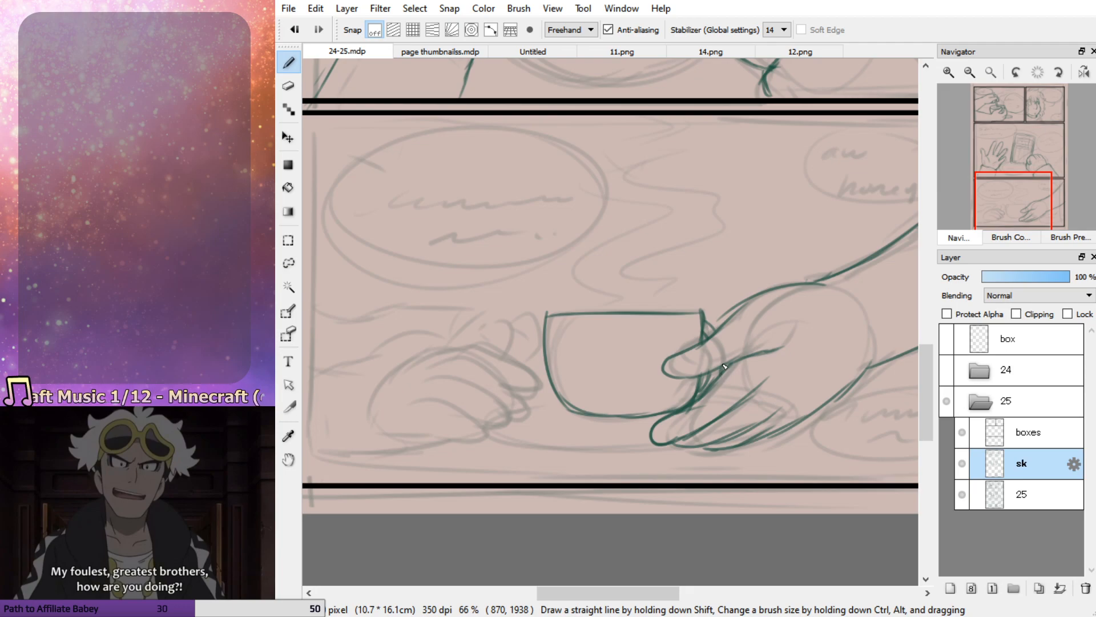
Draw the saucer lines beneath the cup and erase the part that runs into the resting hand
left_click_drag(565, 399, 480, 410)
key("ctrl+z")
key("ctrl+z")
mouse_move(558, 398)
left_mouse_down()
mouse_move(482, 418)
mouse_move(649, 436)
mouse_move(505, 438)
mouse_move(662, 432)
left_mouse_up()
key("e")
left_click_drag(468, 416, 539, 402)
Sketch the curled fingers and thumb of the resting hand on the other side of the cup
key("b")
mouse_move(435, 355)
left_mouse_down()
mouse_move(498, 349)
mouse_move(536, 402)
mouse_move(508, 384)
left_mouse_up()
key("ctrl+z")
mouse_move(419, 354)
left_mouse_down()
mouse_move(527, 368)
mouse_move(511, 384)
mouse_move(535, 407)
mouse_move(507, 417)
left_mouse_up()
mouse_move(428, 379)
left_mouse_down()
mouse_move(457, 381)
mouse_move(501, 426)
left_mouse_up()
mouse_move(412, 404)
left_mouse_down()
mouse_move(490, 426)
mouse_move(466, 439)
mouse_move(383, 439)
left_mouse_up()
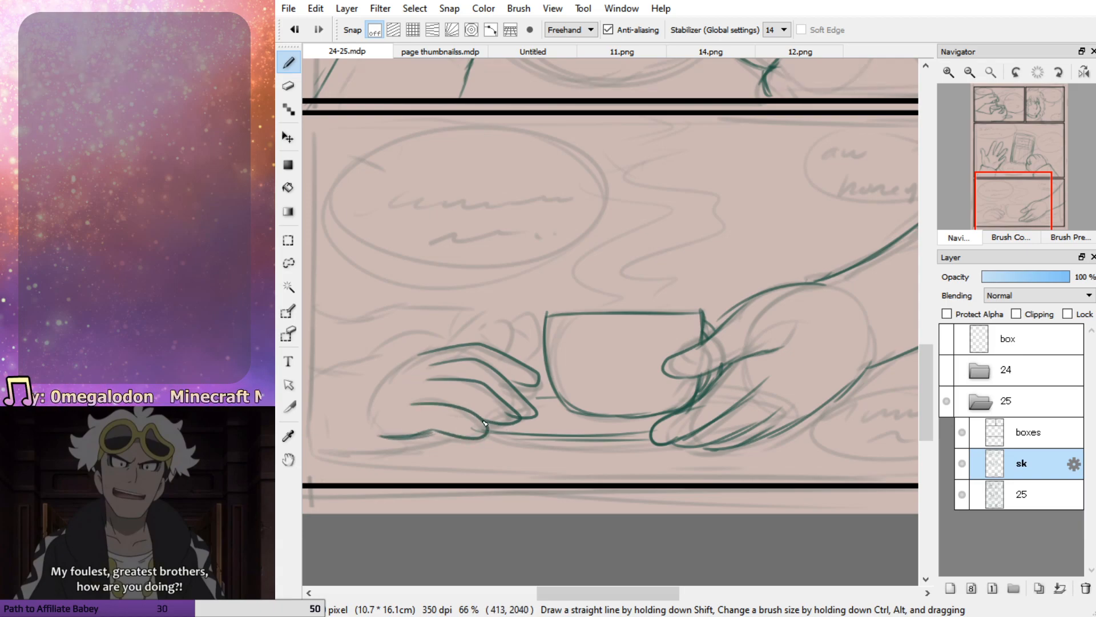
Add the back of the resting hand and its sleeve, extending the upper and lower sleeve lines to the panel border
mouse_move(422, 358)
left_mouse_down()
mouse_move(365, 411)
mouse_move(400, 418)
left_mouse_up()
left_click_drag(441, 350, 304, 358)
mouse_move(419, 439)
left_mouse_down()
mouse_move(388, 454)
mouse_move(323, 451)
left_mouse_up()
left_click_drag(358, 382, 350, 442)
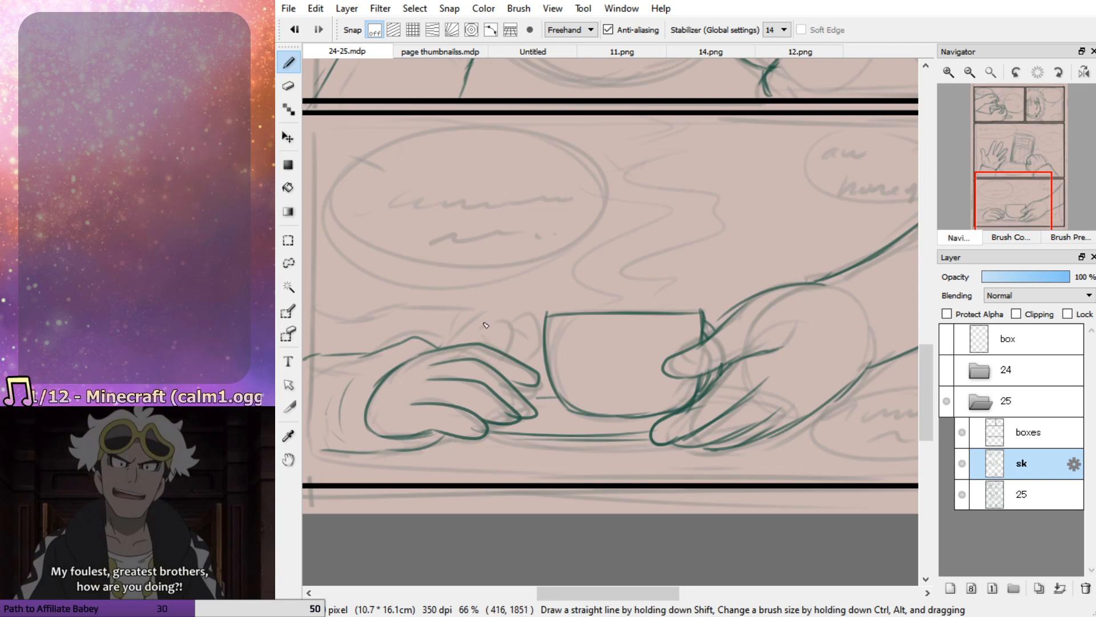
left_click_drag(1010, 209, 988, 205)
left_click_drag(486, 361, 521, 377)
left_click_drag(484, 473, 627, 468)
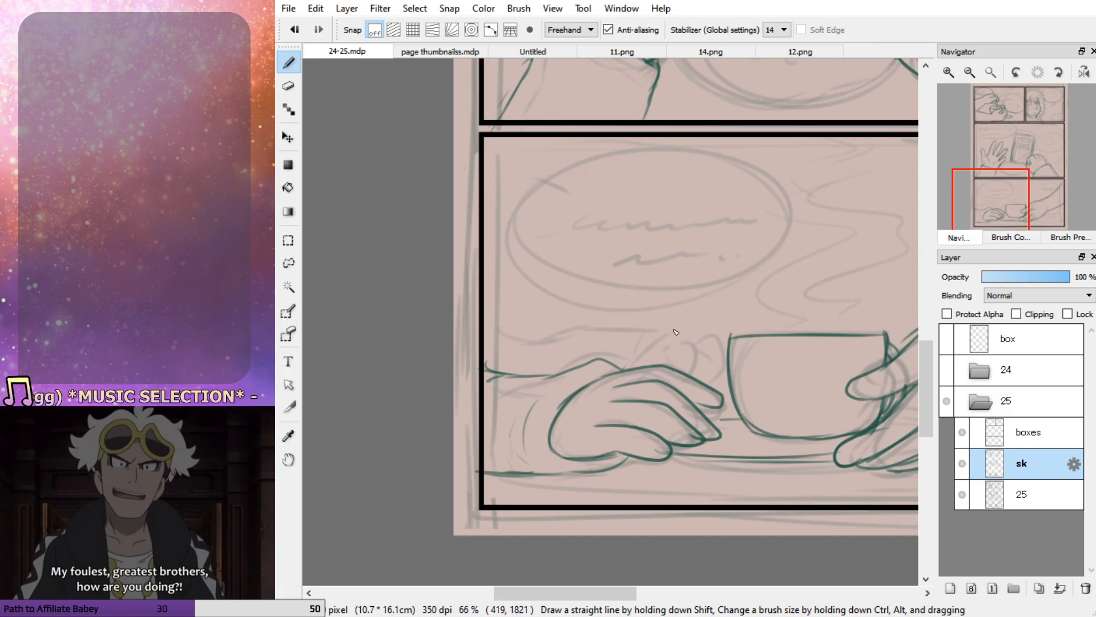
mouse_move(681, 356)
left_mouse_down()
mouse_move(712, 367)
mouse_move(702, 384)
mouse_move(721, 405)
mouse_move(695, 384)
left_mouse_up()
mouse_move(652, 356)
left_mouse_down()
mouse_move(687, 364)
mouse_move(635, 367)
mouse_move(655, 352)
mouse_move(621, 372)
mouse_move(631, 349)
mouse_move(612, 358)
left_mouse_up()
key("ctrl+z")
key("ctrl+z")
key("ctrl+z")
key("ctrl+z")
key("ctrl+z")
key("ctrl+z")
key("ctrl+z")
key("ctrl+z")
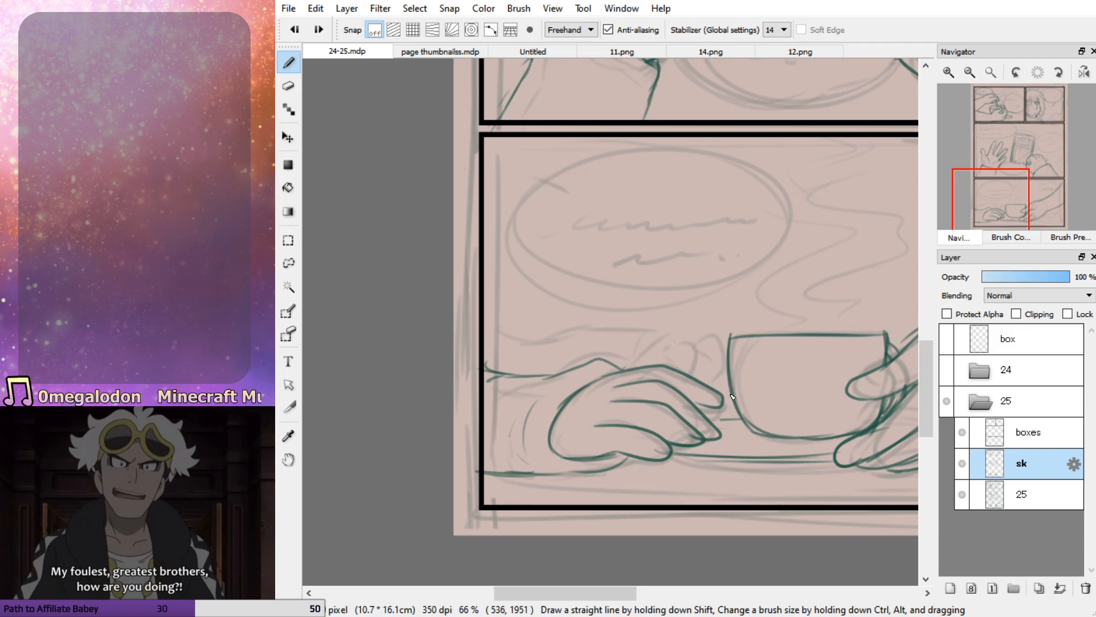
mouse_move(706, 377)
left_mouse_down()
mouse_move(735, 378)
mouse_move(703, 385)
mouse_move(676, 368)
mouse_move(757, 413)
mouse_move(742, 412)
mouse_move(767, 373)
left_mouse_up()
key("ctrl+z")
key("ctrl+z")
mouse_move(670, 367)
left_mouse_down()
mouse_move(718, 345)
mouse_move(788, 360)
mouse_move(756, 369)
left_mouse_up()
key("ctrl+z")
key("ctrl+z")
key("ctrl+z")
mouse_move(672, 319)
left_mouse_down()
mouse_move(717, 332)
mouse_move(724, 388)
left_mouse_up()
mouse_move(624, 334)
left_mouse_down()
mouse_move(712, 293)
mouse_move(712, 308)
left_mouse_up()
key("ctrl+z")
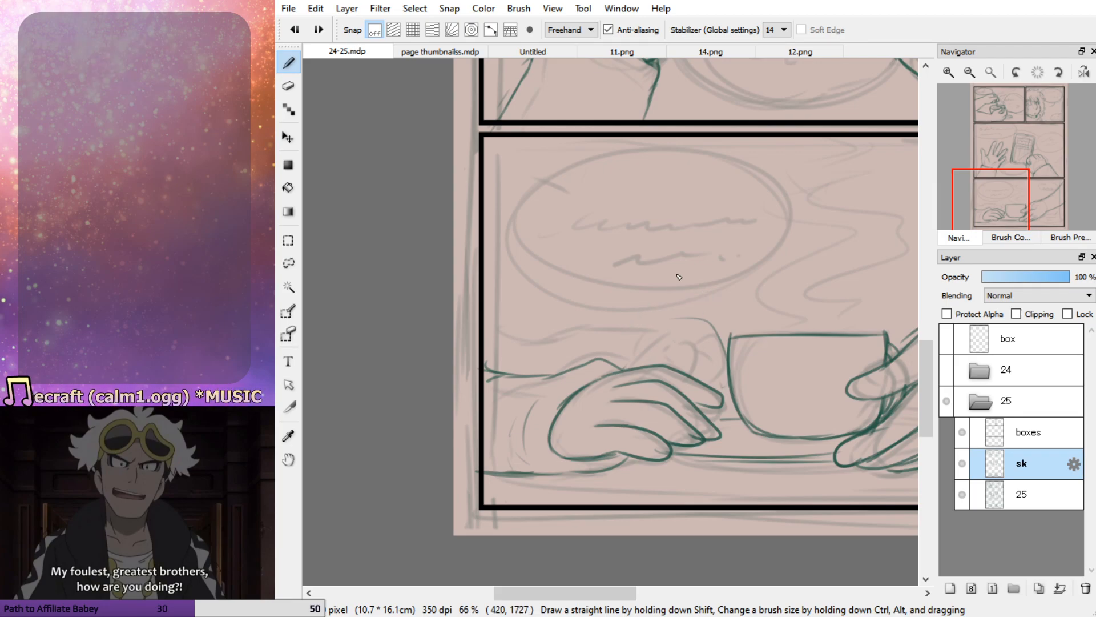
Sketch a raised hand above the cup, built from a palm circle with fingers extending over the rim
mouse_move(682, 266)
left_mouse_down()
mouse_move(761, 309)
mouse_move(722, 259)
mouse_move(806, 264)
mouse_move(791, 282)
mouse_move(757, 270)
mouse_move(815, 306)
mouse_move(746, 346)
left_mouse_up()
left_click_drag(801, 297, 756, 347)
left_click_drag(689, 332, 723, 341)
left_click_drag(710, 302, 726, 323)
left_click_drag(1021, 186, 1009, 195)
left_click_drag(546, 467, 560, 478)
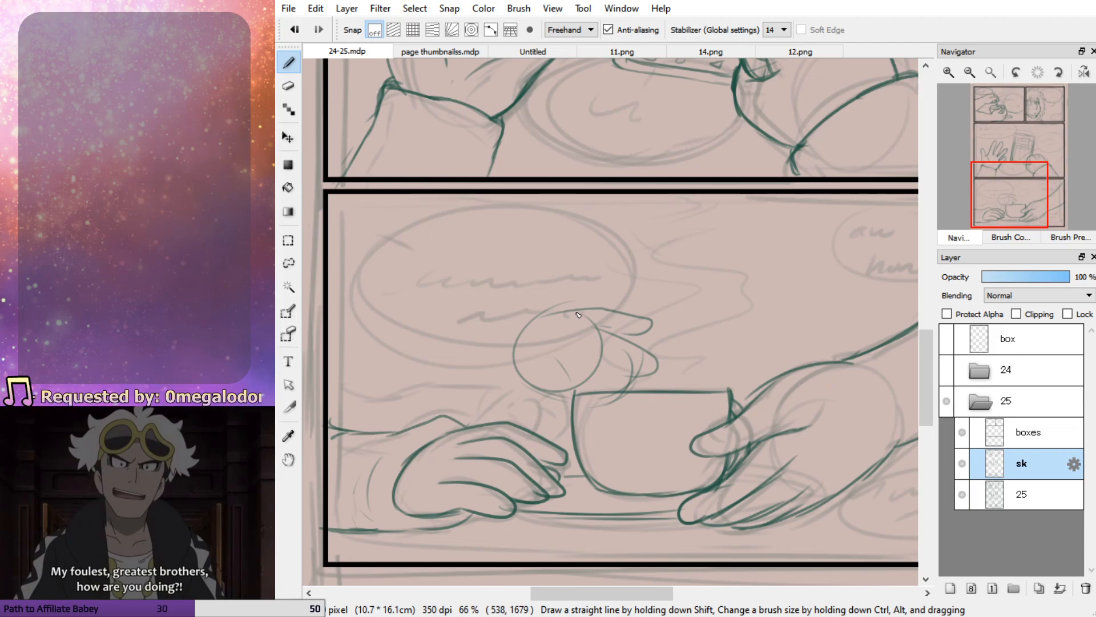
Draw the raised hand's arm curving in from the panel border and add the heel of the hand and wrist lines
left_click_drag(356, 301, 438, 334)
mouse_move(332, 280)
left_mouse_down()
mouse_move(385, 321)
mouse_move(435, 338)
mouse_move(539, 319)
mouse_move(528, 337)
mouse_move(536, 407)
mouse_move(577, 412)
mouse_move(529, 399)
mouse_move(580, 404)
mouse_move(532, 401)
mouse_move(556, 416)
mouse_move(531, 407)
mouse_move(541, 419)
mouse_move(501, 432)
left_mouse_up()
mouse_move(391, 426)
left_mouse_down()
mouse_move(330, 400)
mouse_move(378, 421)
left_mouse_up()
left_click_drag(503, 330, 483, 374)
left_click_drag(455, 373, 507, 404)
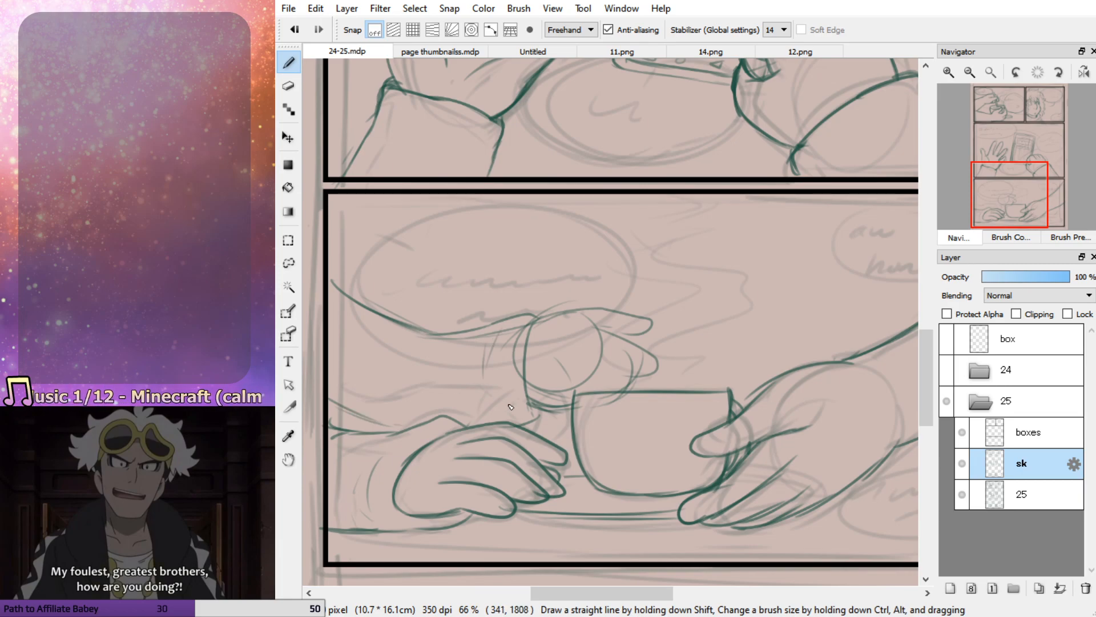
Rework the raised hand's fingers, angling the top finger upward and reshaping the lower ones over the cup
mouse_move(652, 357)
left_mouse_down()
mouse_move(665, 369)
mouse_move(622, 366)
mouse_move(647, 397)
mouse_move(632, 391)
left_mouse_up()
left_click_drag(574, 330, 602, 335)
mouse_move(563, 337)
left_mouse_down()
mouse_move(539, 322)
mouse_move(632, 293)
mouse_move(638, 310)
mouse_move(607, 342)
left_mouse_up()
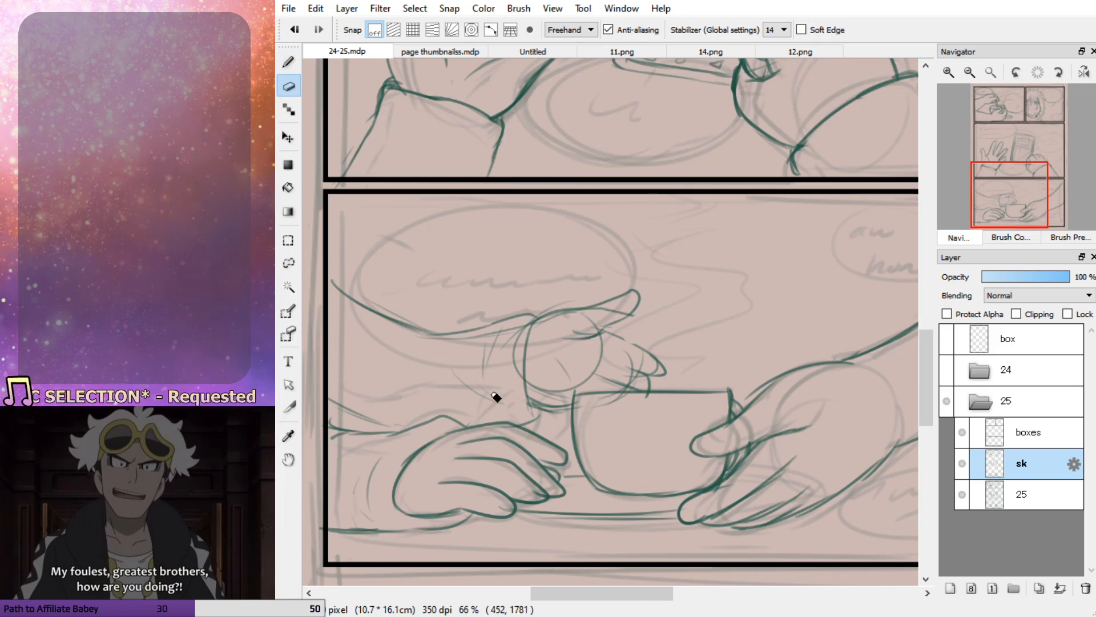
Draw a large oval speech bubble over the raised arm and two wavy steam lines rising from the cup
mouse_move(429, 235)
left_mouse_down()
mouse_move(633, 348)
mouse_move(365, 240)
left_mouse_up()
left_click_drag(673, 354, 648, 394)
left_click_drag(717, 343, 714, 267)
mouse_move(710, 199)
left_mouse_down()
mouse_move(730, 201)
mouse_move(765, 263)
mouse_move(685, 381)
mouse_move(647, 388)
left_mouse_up()
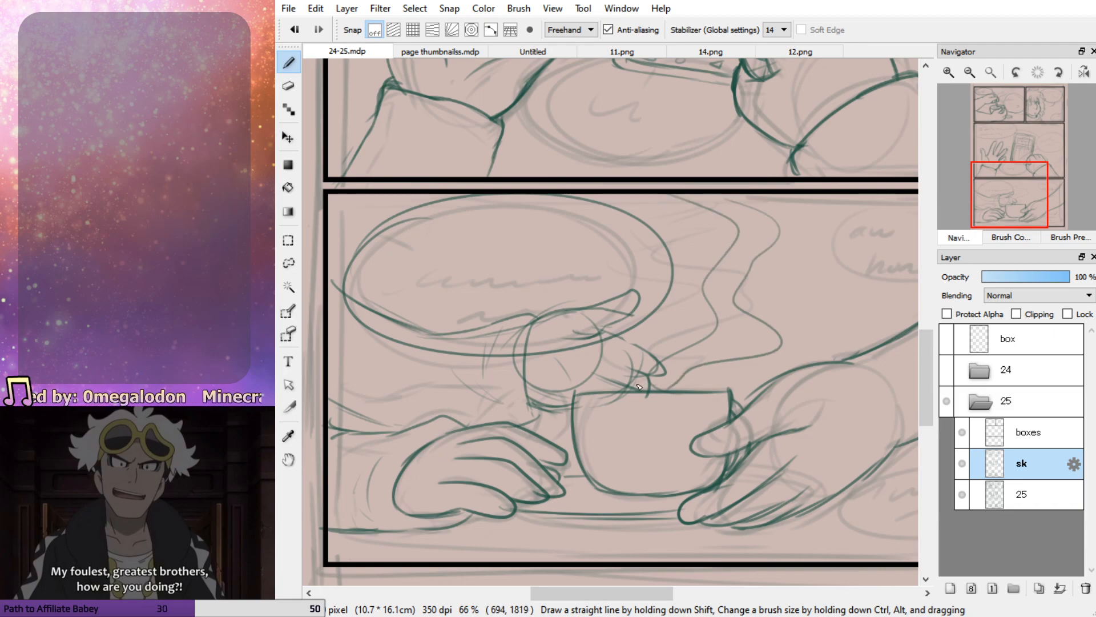
Draw two smaller oval speech bubbles above and below the reaching forearm in the bottom panel
left_click_drag(1022, 180, 1040, 179)
mouse_move(675, 333)
left_mouse_down()
mouse_move(580, 401)
mouse_move(674, 337)
left_mouse_up()
mouse_move(695, 372)
left_mouse_down()
mouse_move(880, 331)
mouse_move(763, 422)
mouse_move(668, 352)
left_mouse_up()
left_click(1027, 206)
left_click_drag(764, 357, 803, 318)
Add fingernails to the hand holding the cup in the bottom panel and to the stirring hands in the first panel
left_click(1013, 185)
left_click_drag(1013, 185, 1033, 220)
mouse_move(620, 287)
left_mouse_down()
mouse_move(575, 315)
mouse_move(573, 330)
mouse_move(619, 328)
mouse_move(584, 324)
left_mouse_up()
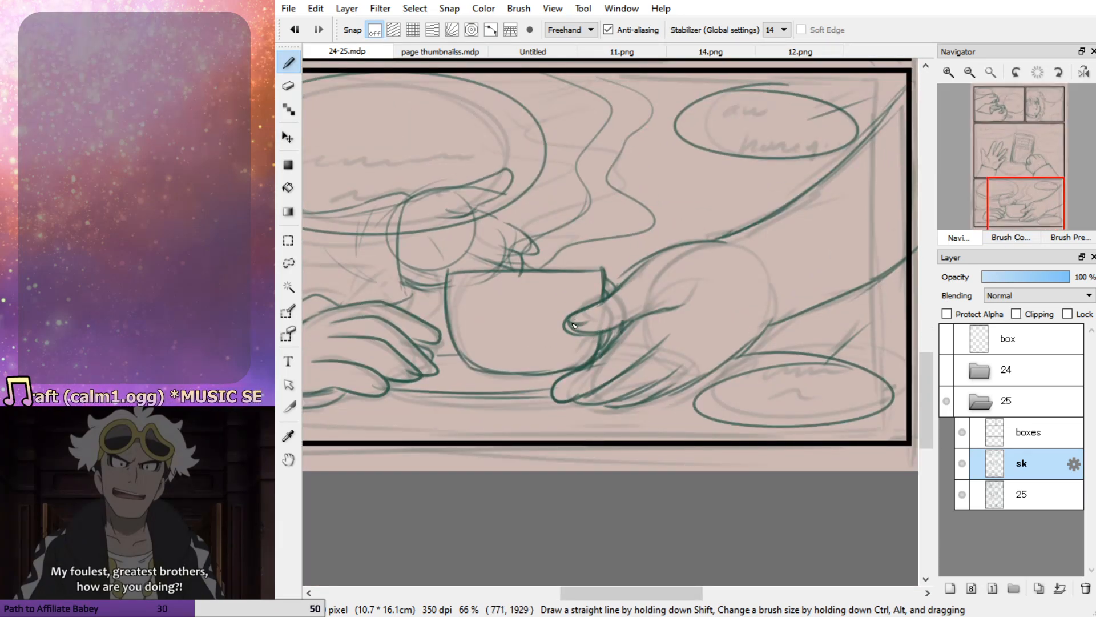
left_click_drag(563, 403, 557, 403)
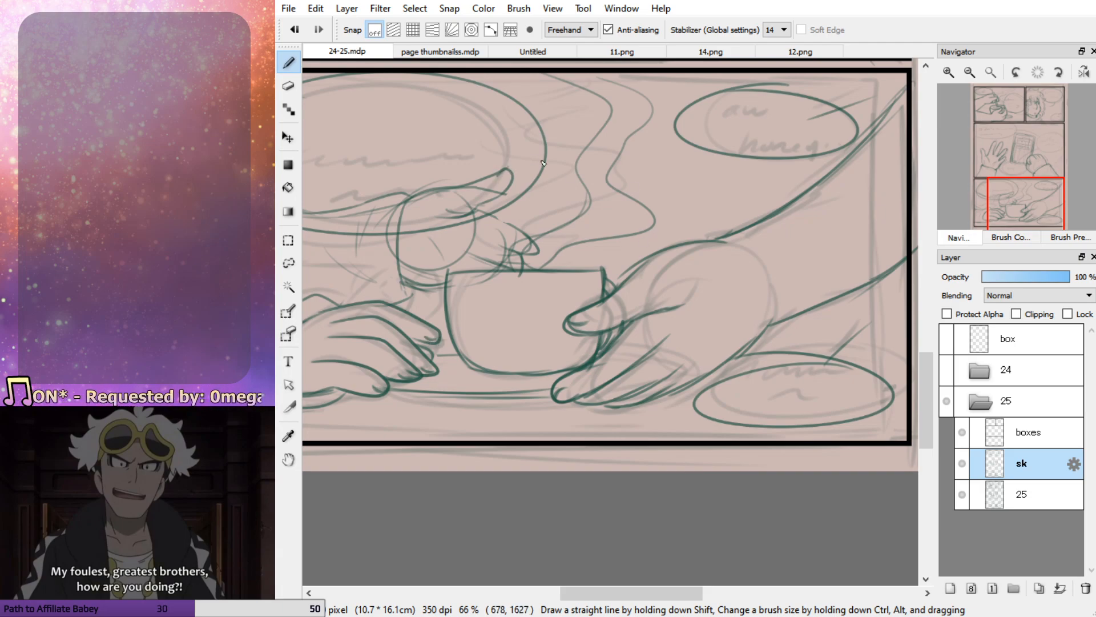
left_click_drag(1019, 174, 912, 135)
mouse_move(524, 196)
left_mouse_down()
mouse_move(532, 211)
mouse_move(527, 198)
left_mouse_up()
left_click_drag(604, 289, 597, 301)
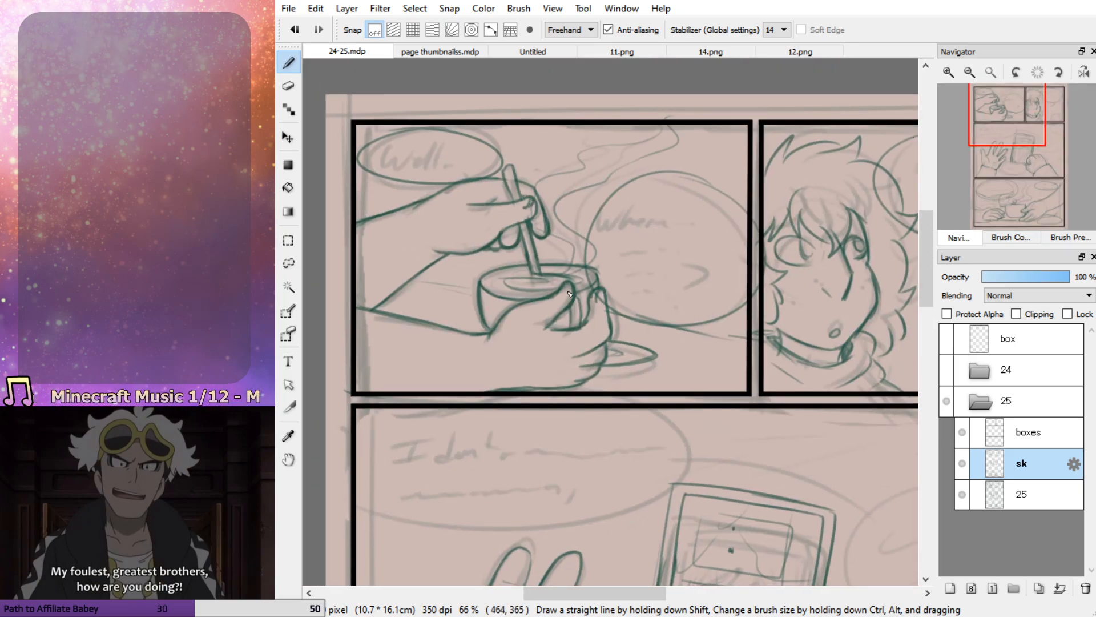
Draw lines from the panel border beneath the reaching forearm and reinforce the resting arm's sleeve lines on the opposite side
mouse_move(1007, 150)
left_mouse_down()
mouse_move(1038, 137)
mouse_move(1001, 131)
left_mouse_up()
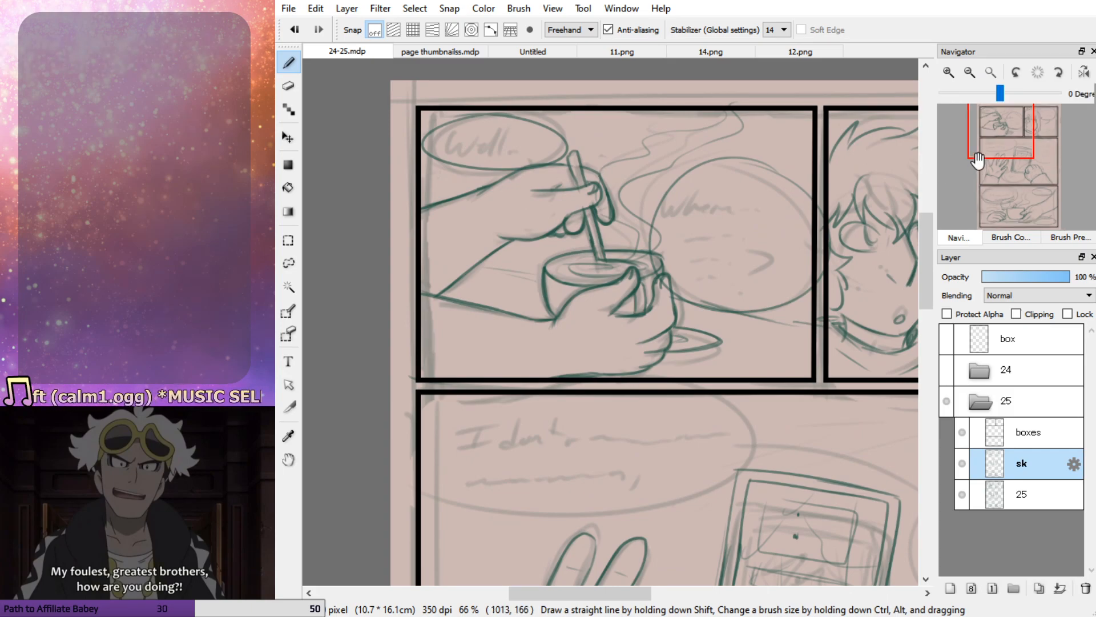
left_click(1008, 143)
left_click(972, 70)
left_click_drag(1009, 168, 1015, 199)
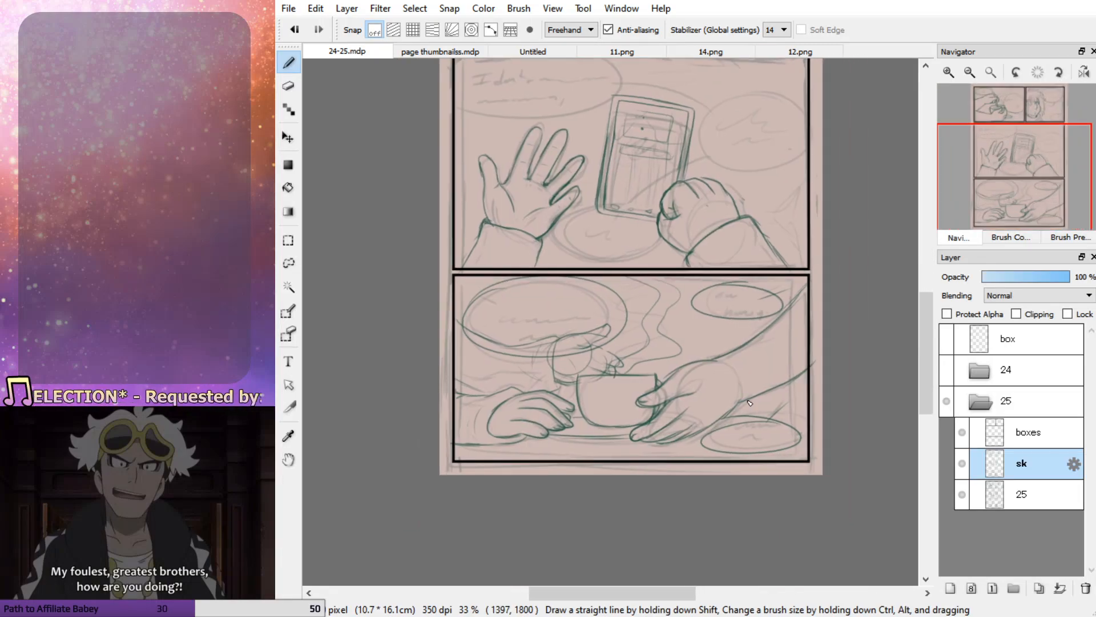
left_click_drag(807, 414, 732, 402)
key("ctrl+z")
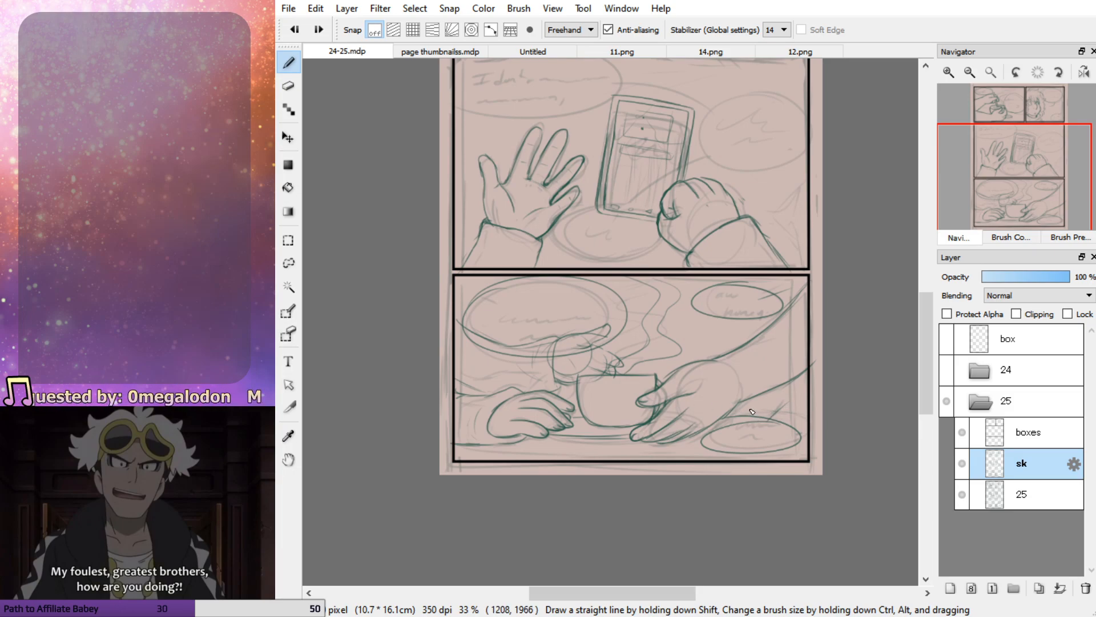
left_click_drag(808, 414, 735, 406)
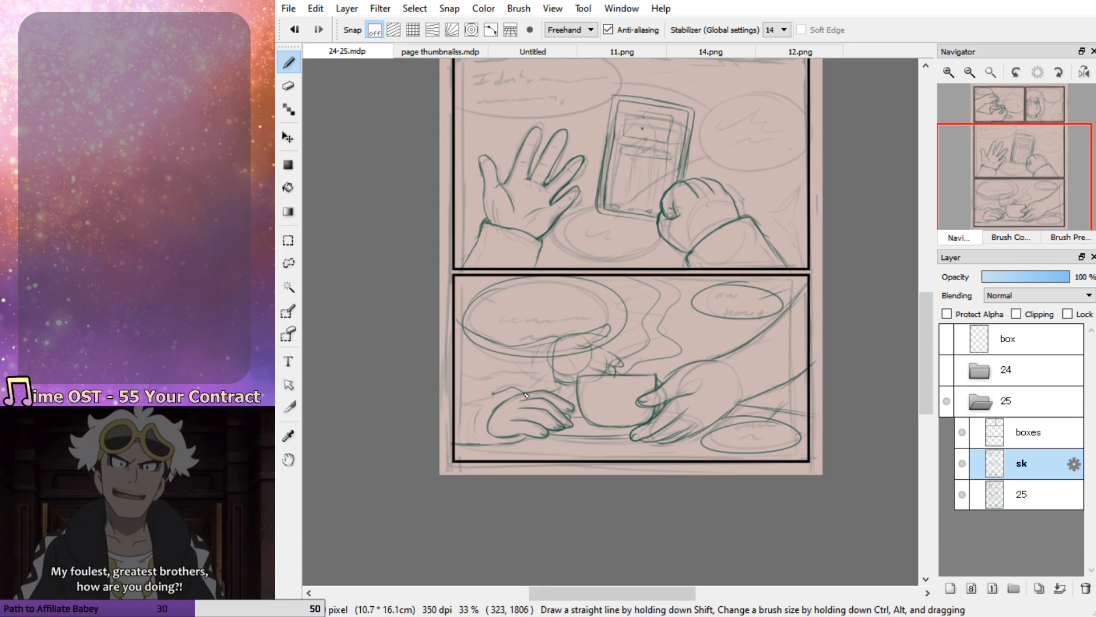
mouse_move(522, 392)
left_mouse_down()
mouse_move(455, 377)
mouse_move(495, 390)
left_mouse_up()
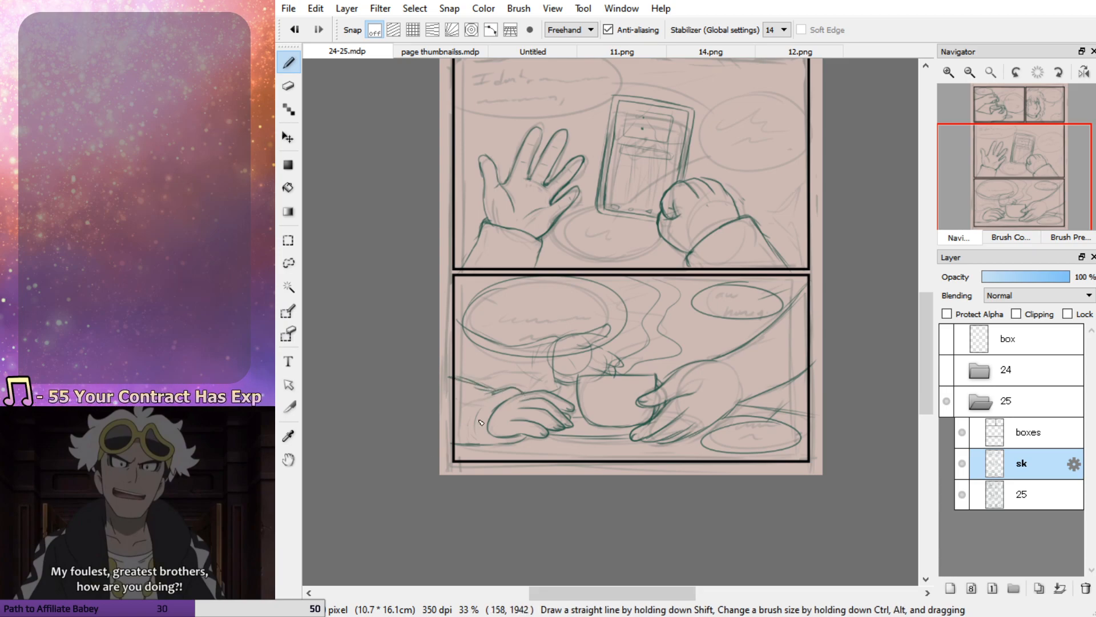
left_click_drag(520, 446, 448, 444)
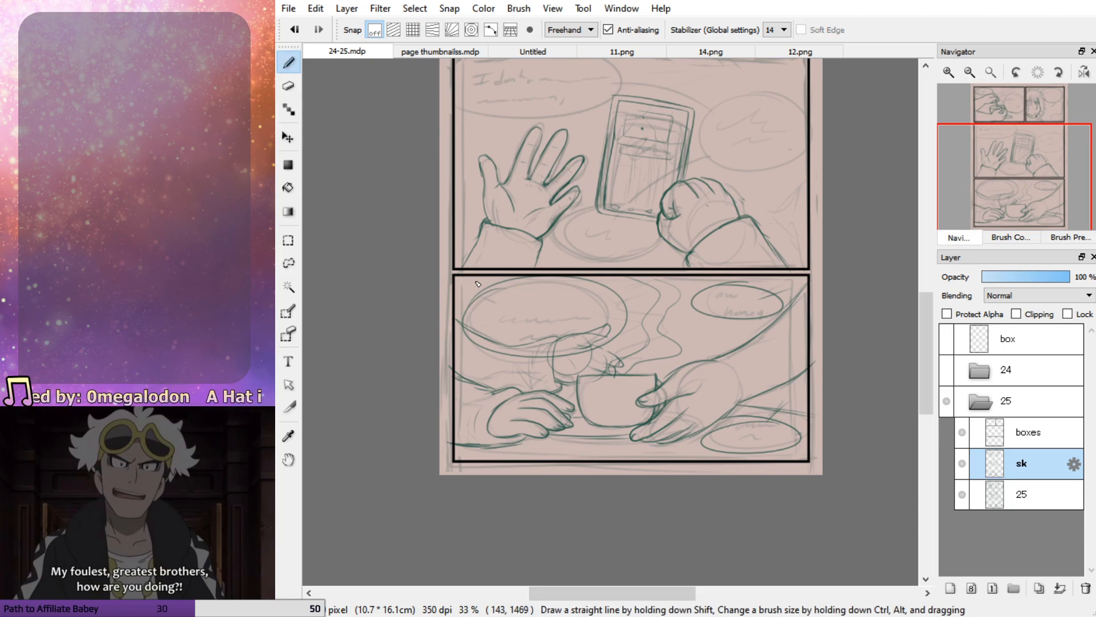
left_click_drag(1025, 195, 1022, 176)
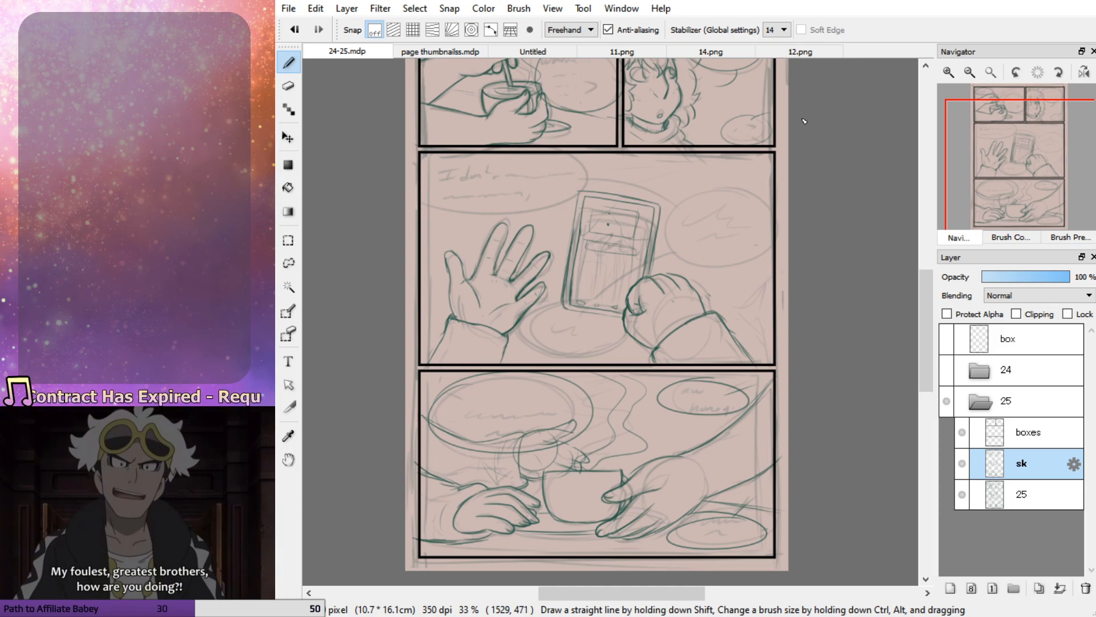
scroll(703, 255, "down", 2)
scroll(702, 255, "up", 1)
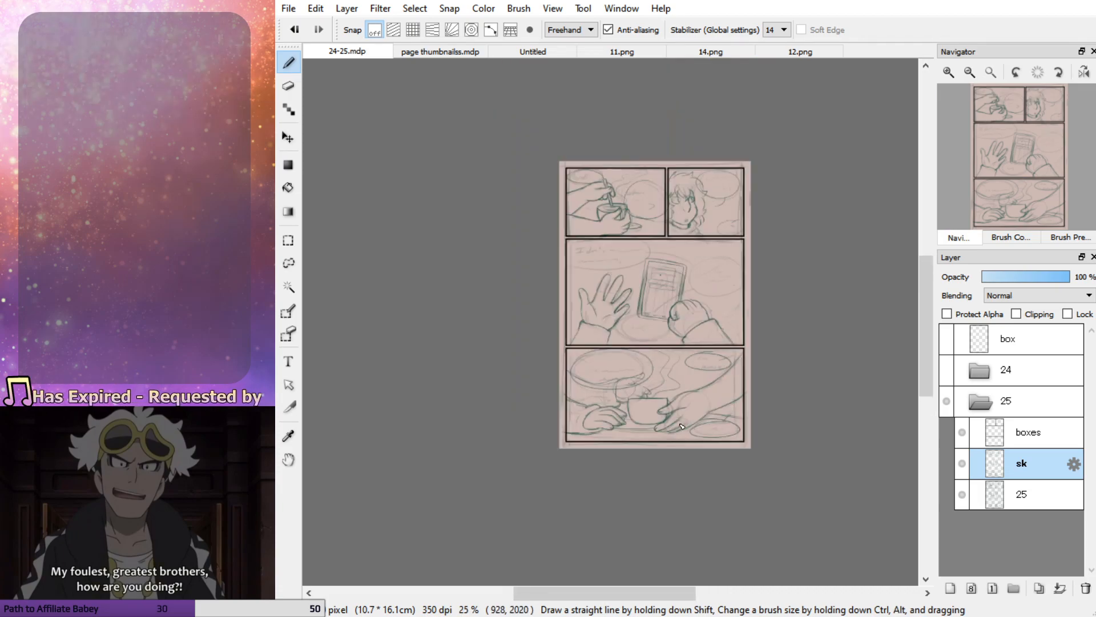
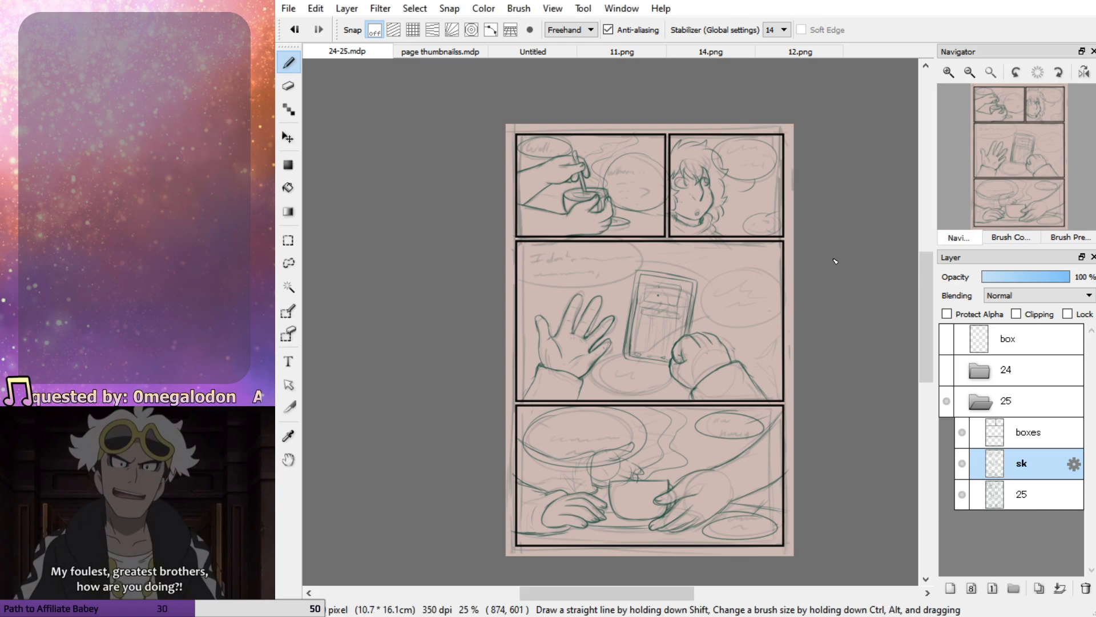
Hide the page 25 folder, show and expand the page 24 folder, and select its sk layer
left_click(948, 370)
left_click(947, 401)
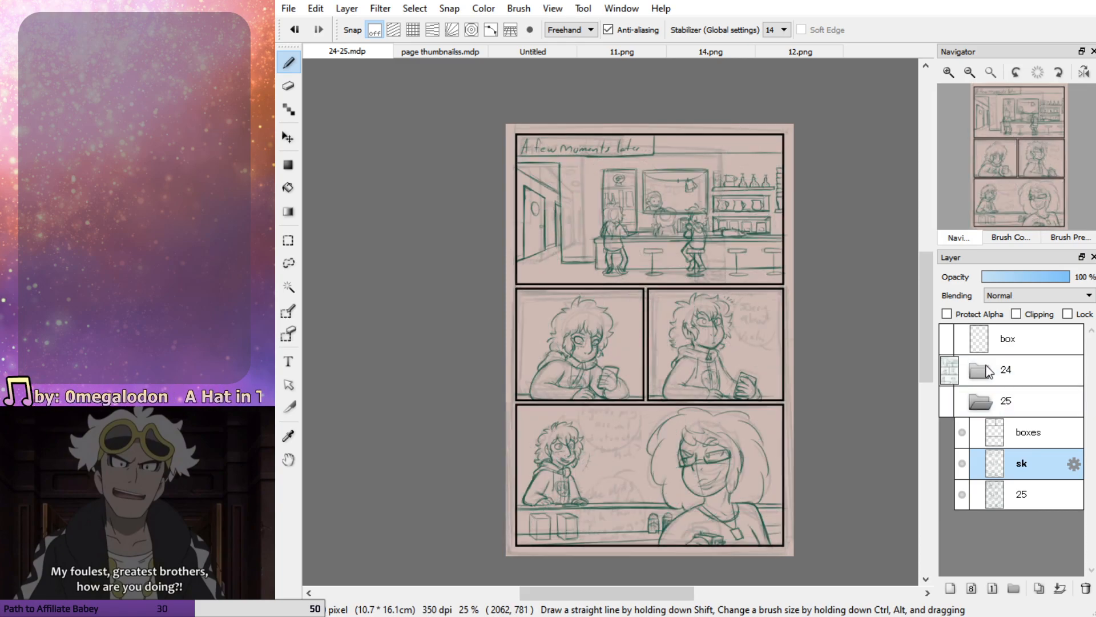
left_click(989, 371)
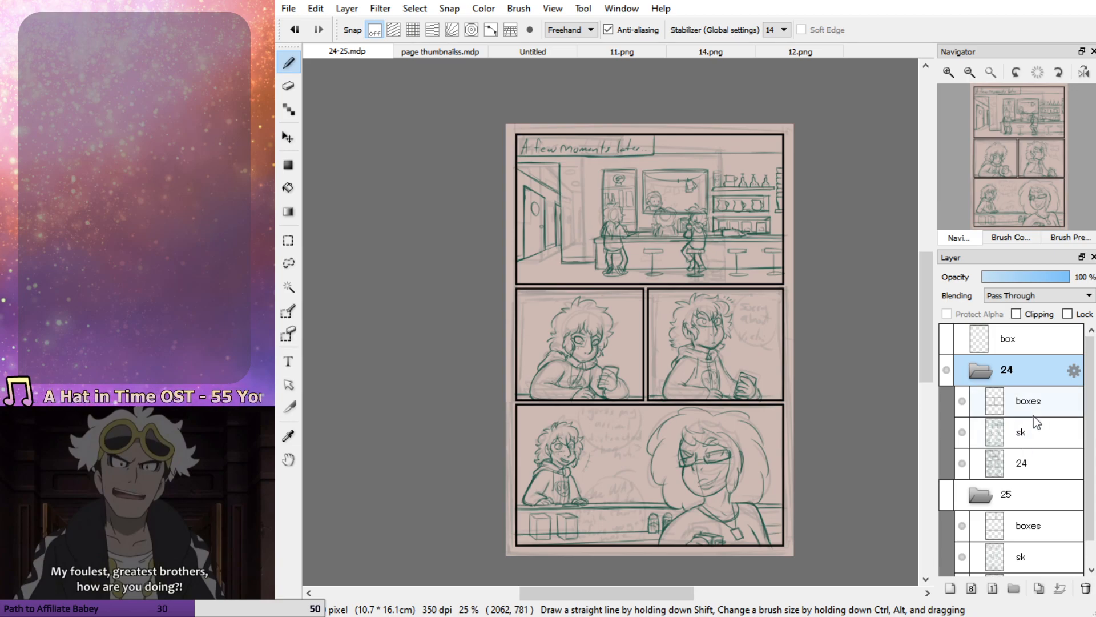
left_click(1035, 433)
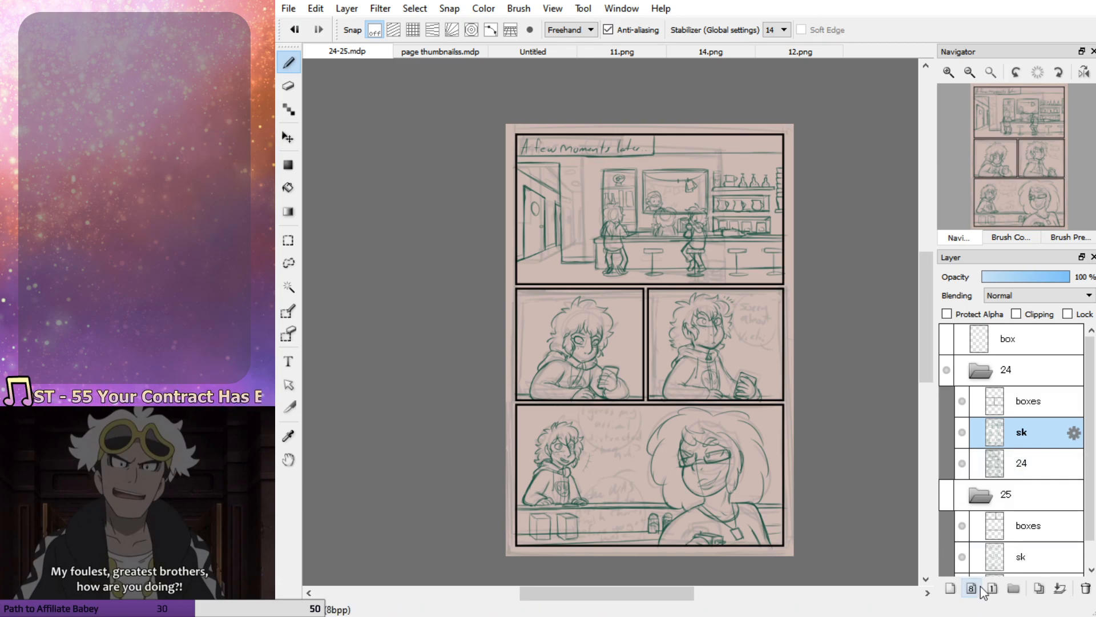
Examine the page 24 sketch on its own by temporarily hiding the rough layer 24
left_click(963, 463)
scroll(1040, 494, "down", 1)
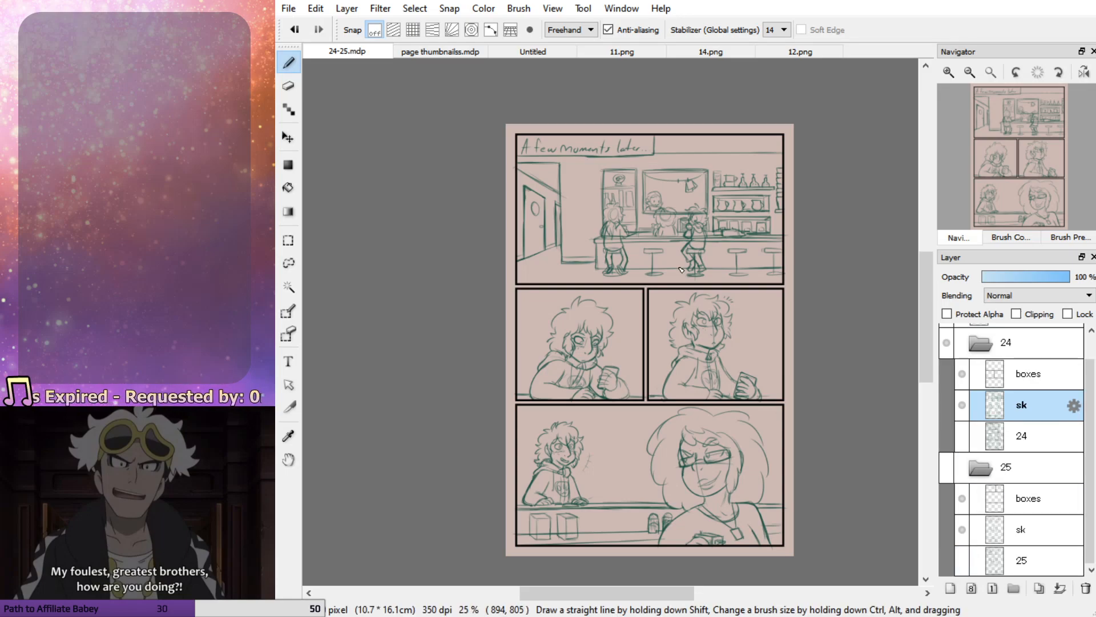
scroll(680, 250, "up", 1)
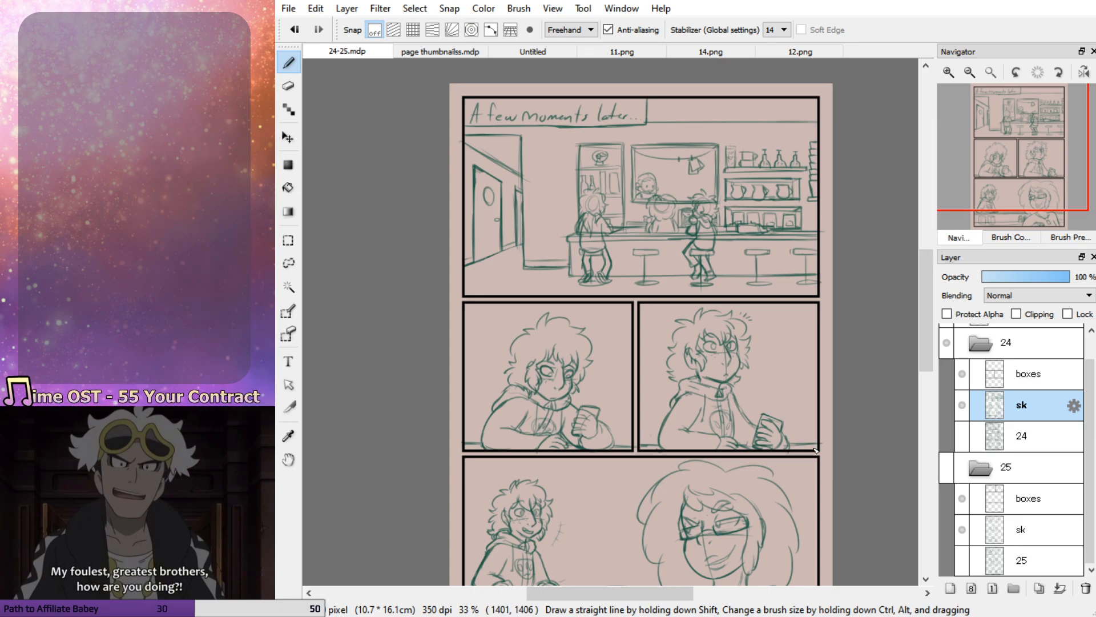
left_click(962, 438)
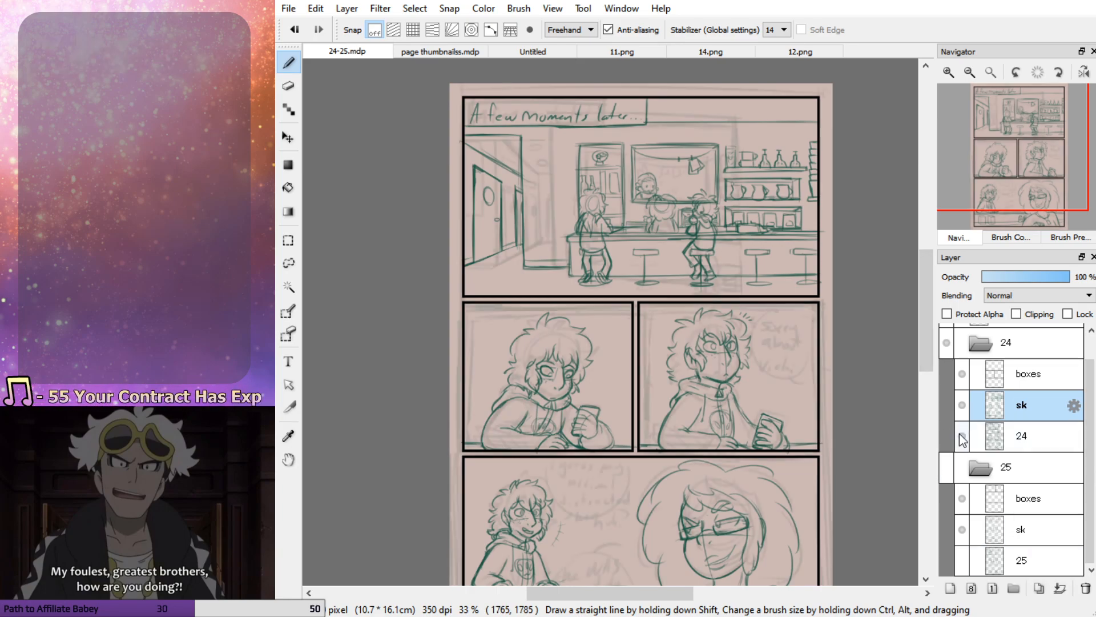
Draw a round speech bubble with a small tail beside the character's head in page 24's third panel
mouse_move(799, 309)
left_mouse_down()
mouse_move(755, 337)
mouse_move(788, 328)
mouse_move(810, 376)
mouse_move(813, 314)
left_mouse_up()
key("ctrl+z")
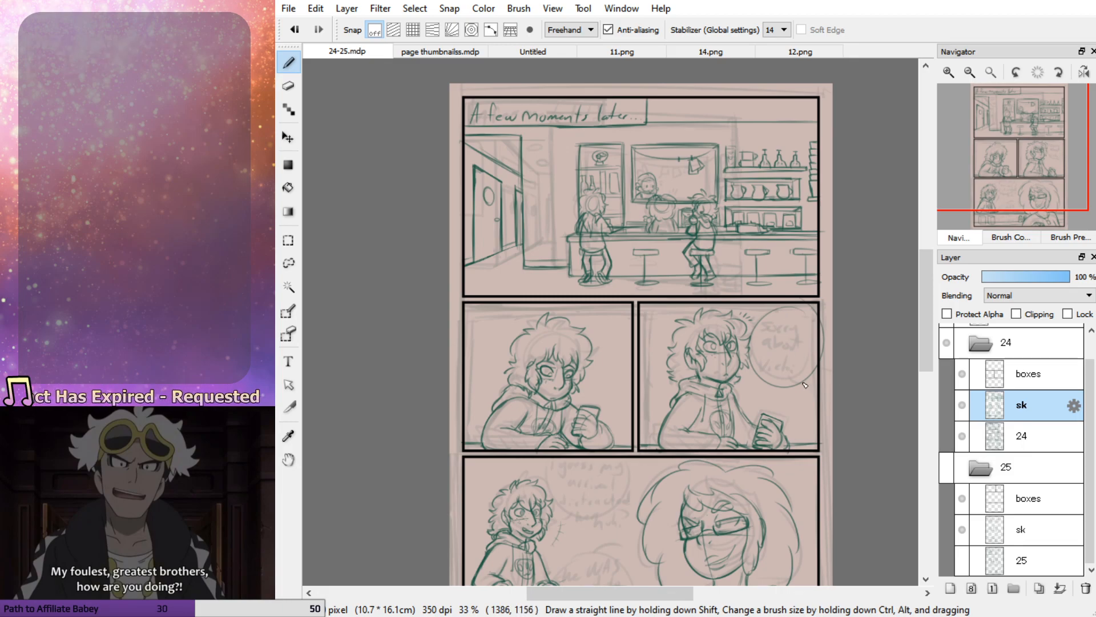
left_click_drag(1022, 184, 1009, 193)
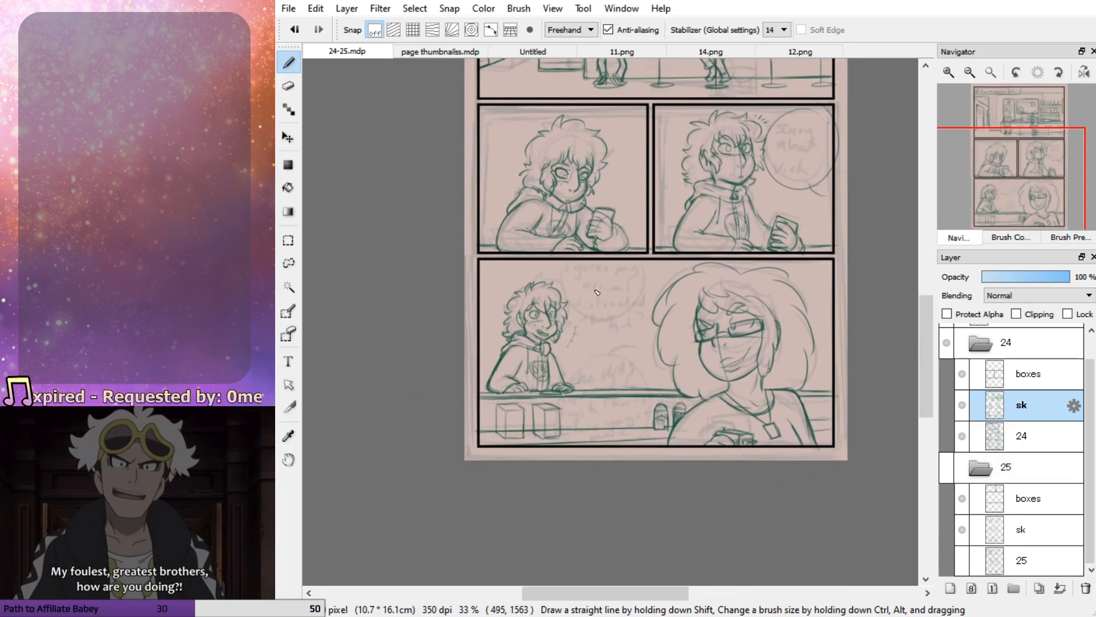
Draw two oval speech bubbles between the two characters in the bottom panel, and hide the rough layer 24
mouse_move(578, 320)
left_mouse_down()
mouse_move(632, 253)
mouse_move(575, 279)
mouse_move(595, 318)
mouse_move(578, 332)
mouse_move(613, 355)
mouse_move(588, 450)
mouse_move(646, 363)
mouse_move(582, 391)
mouse_move(635, 355)
left_mouse_up()
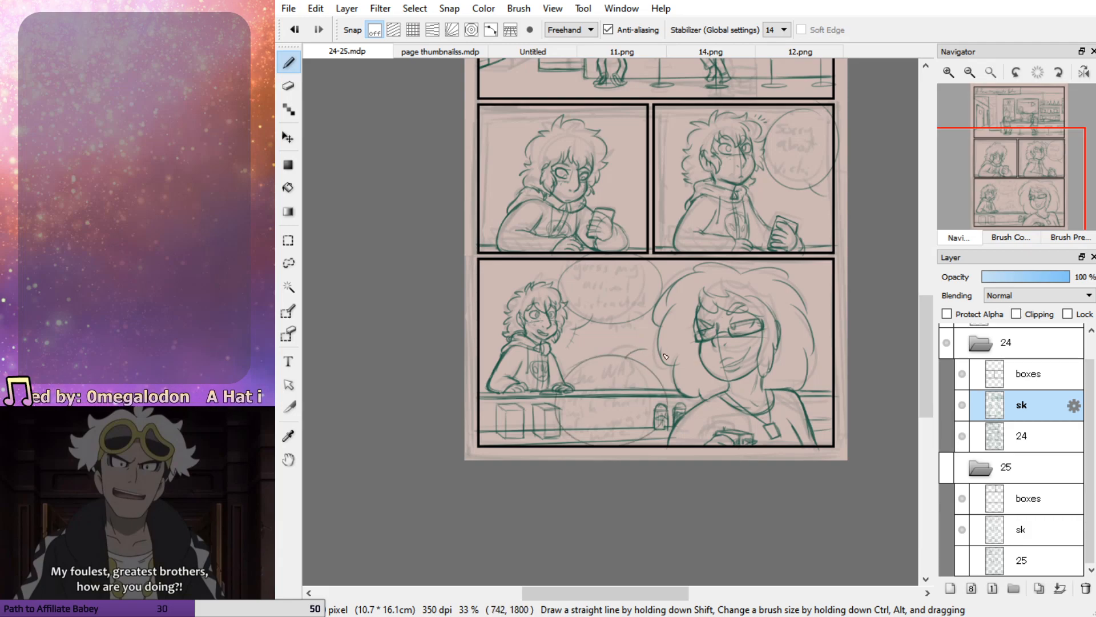
left_click_drag(1013, 149, 1008, 146)
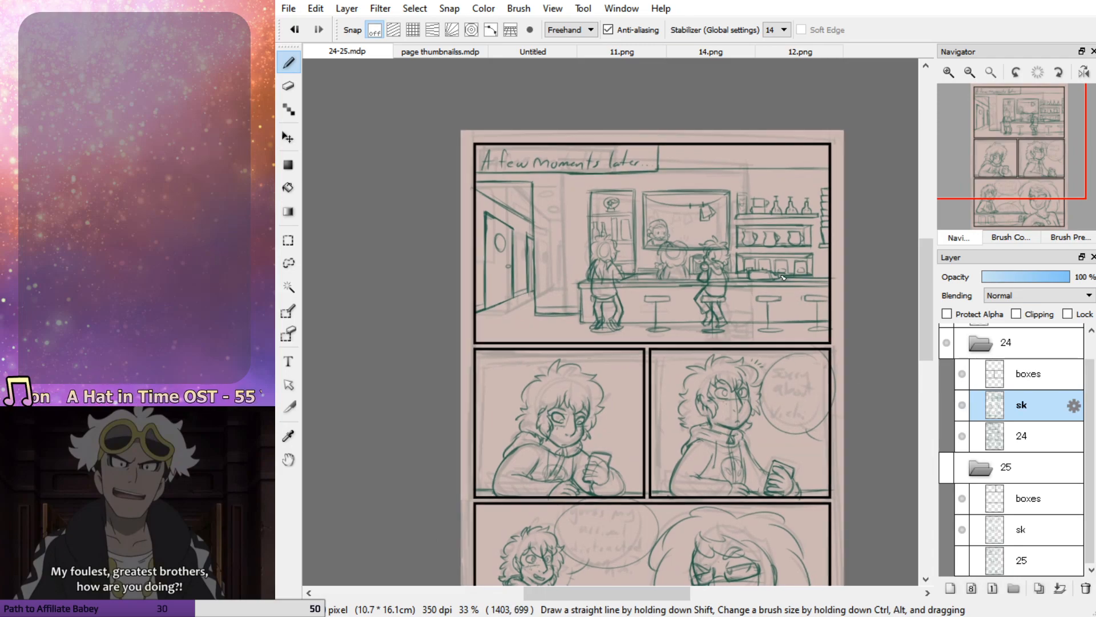
left_click(962, 435)
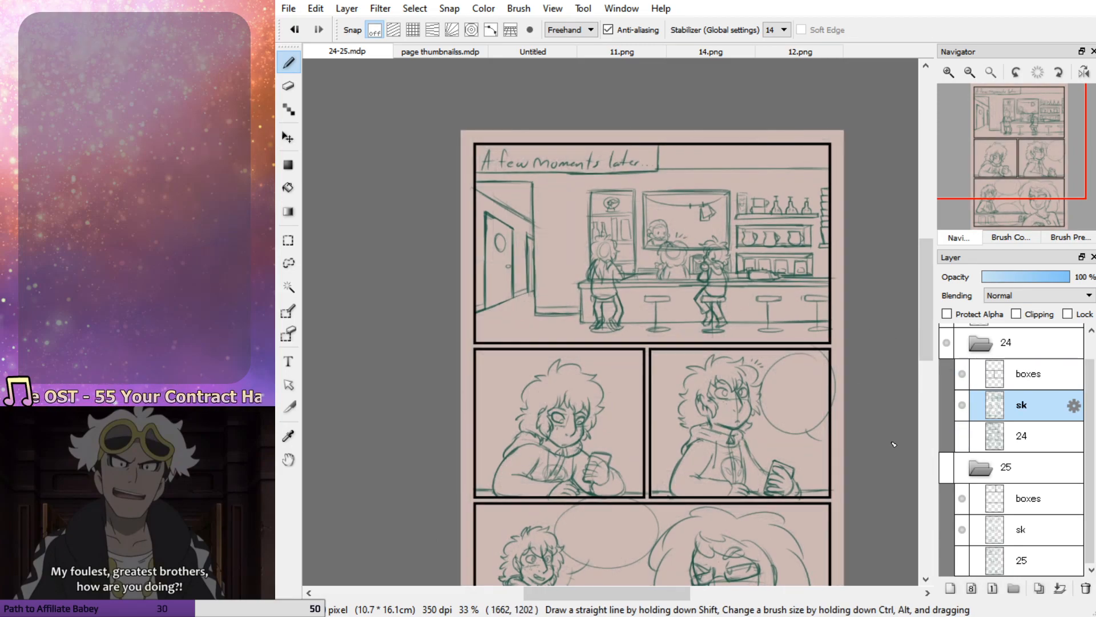
On the Untitled canvas, draw a large black oval speech bubble outline with a short pointed tail
scroll(674, 224, "up", 1)
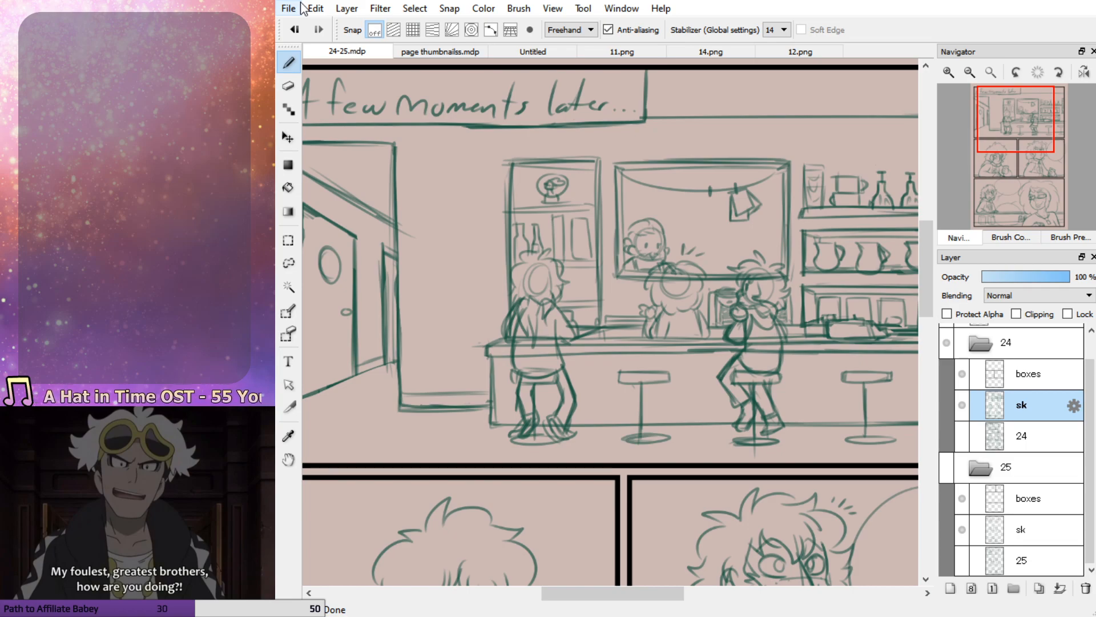
left_click_drag(1014, 137, 1041, 150)
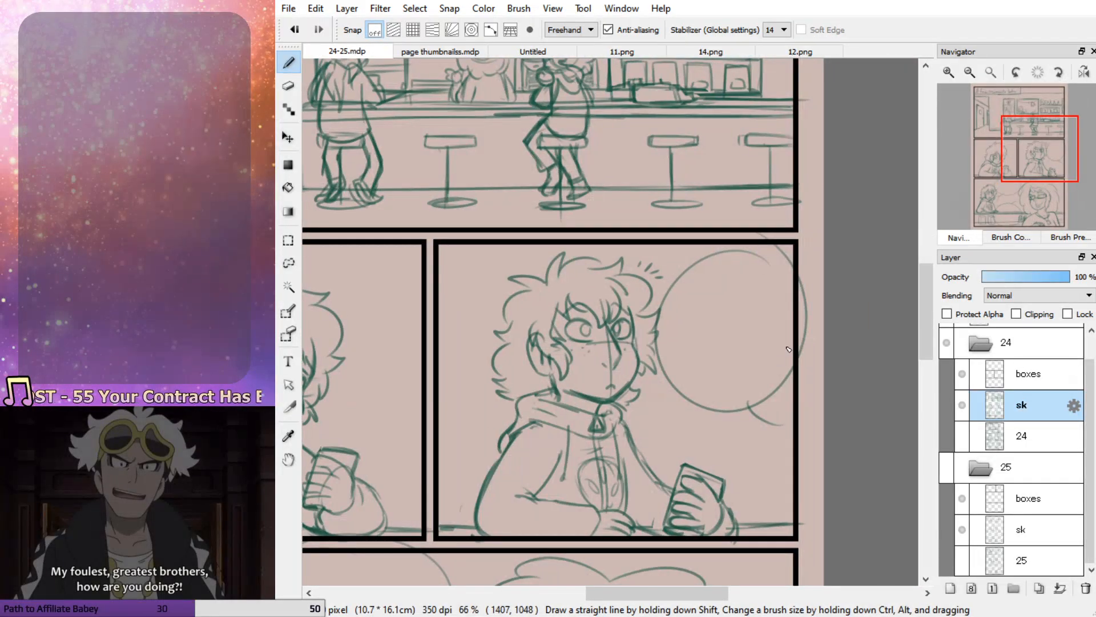
left_click(562, 51)
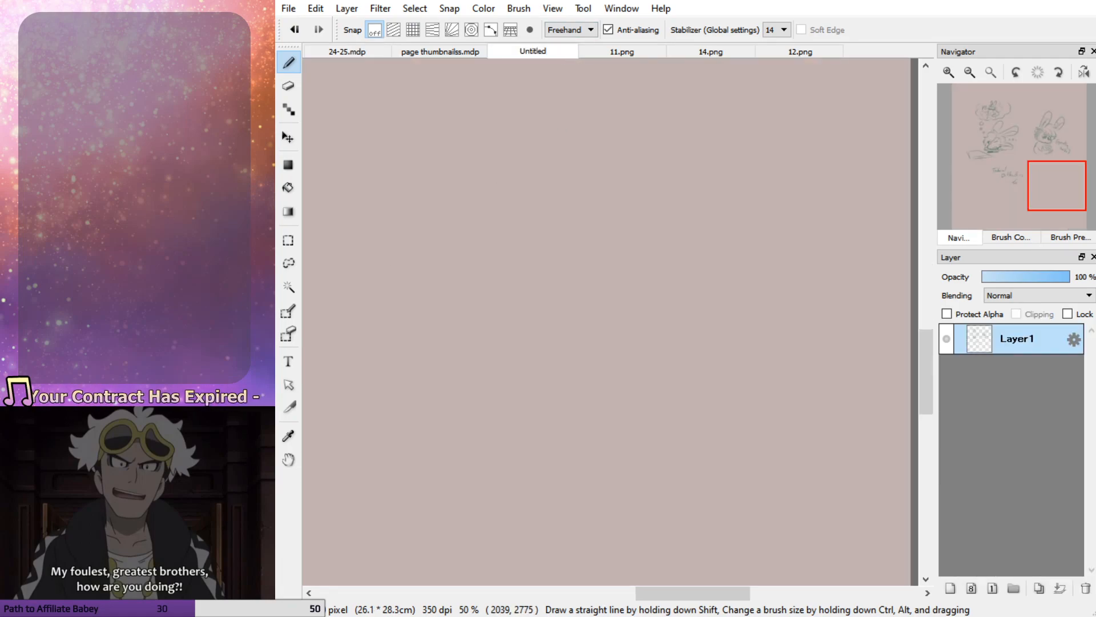
mouse_move(668, 184)
left_mouse_down()
mouse_move(520, 192)
mouse_move(576, 224)
left_mouse_up()
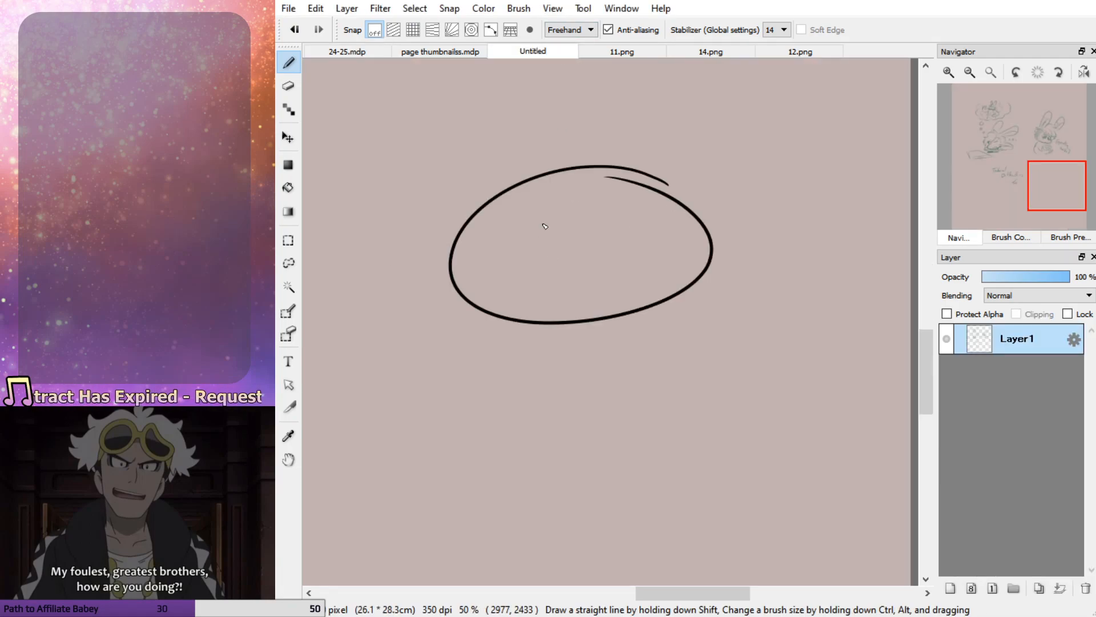
left_click_drag(487, 312, 511, 321)
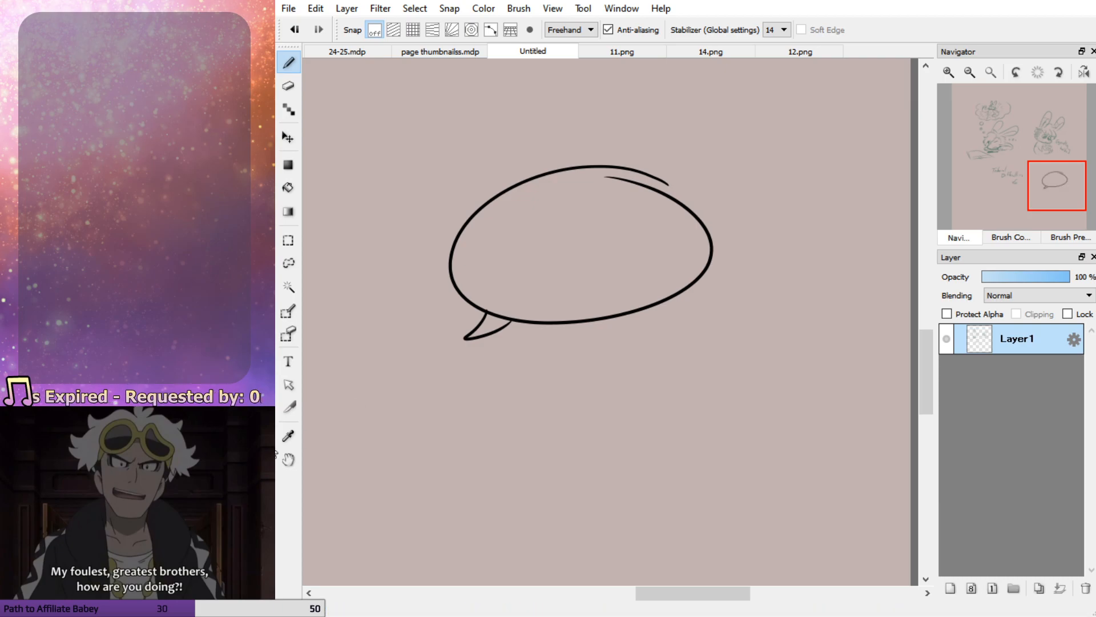
left_click(288, 187)
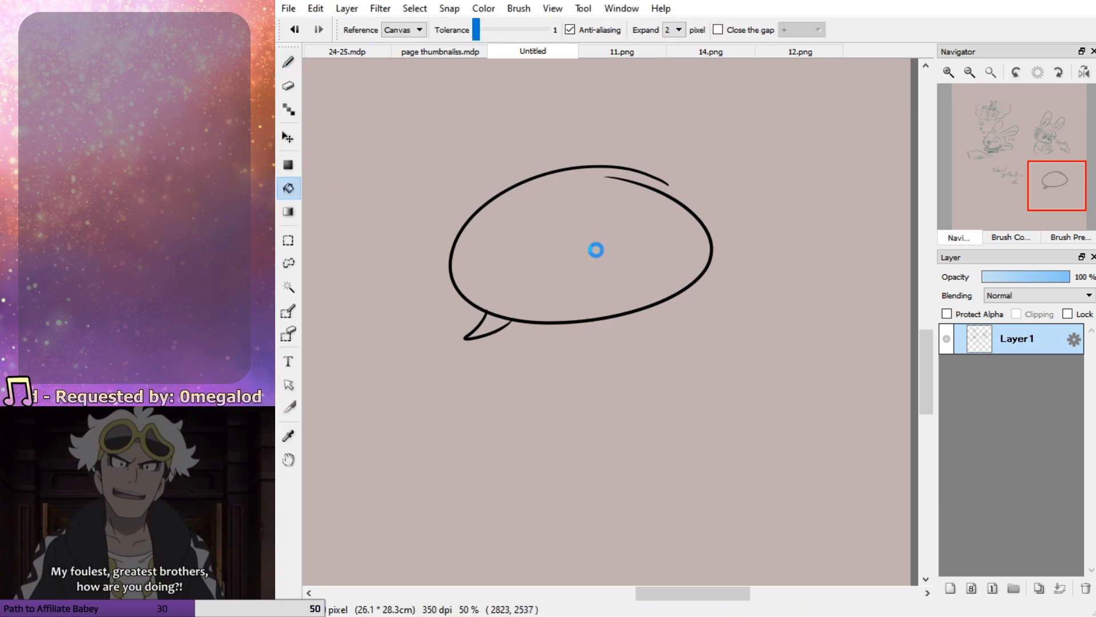
left_click(483, 305)
key("ctrl+z")
Close the gap in the bubble outline with a white stroke, and fill the bubble and its tail with white
left_click(288, 61)
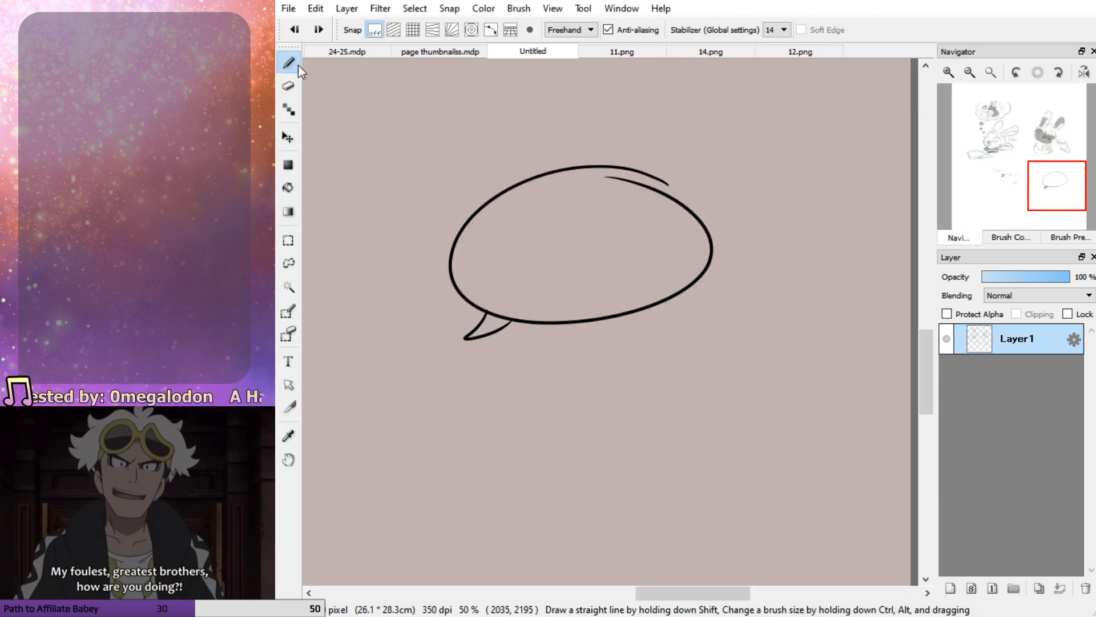
left_click_drag(591, 167, 619, 185)
left_click(288, 187)
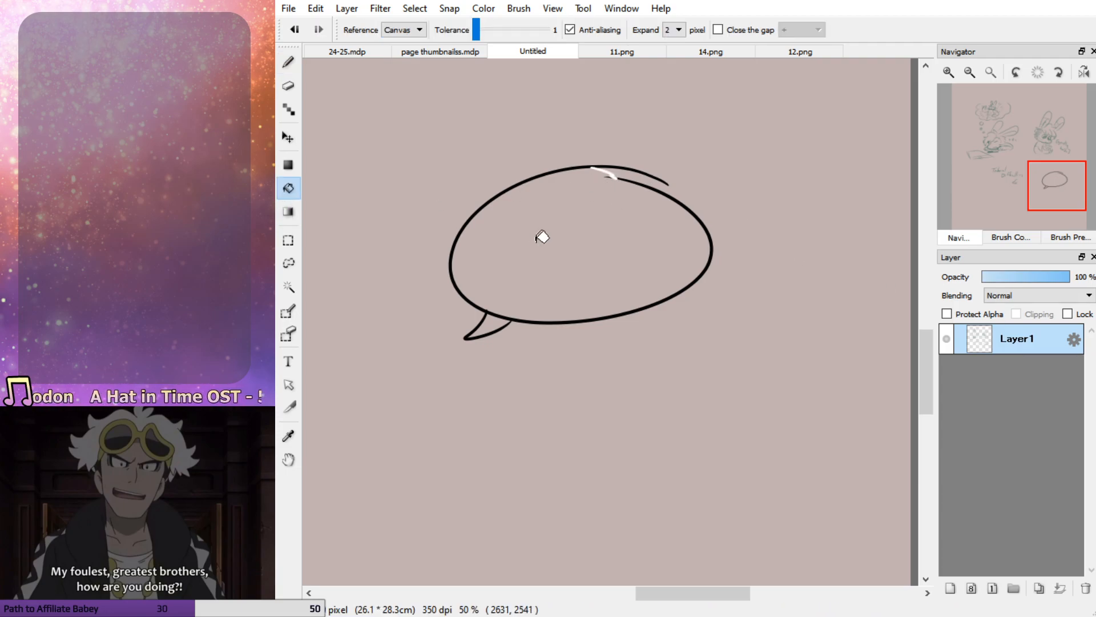
left_click(540, 235)
left_click(491, 321)
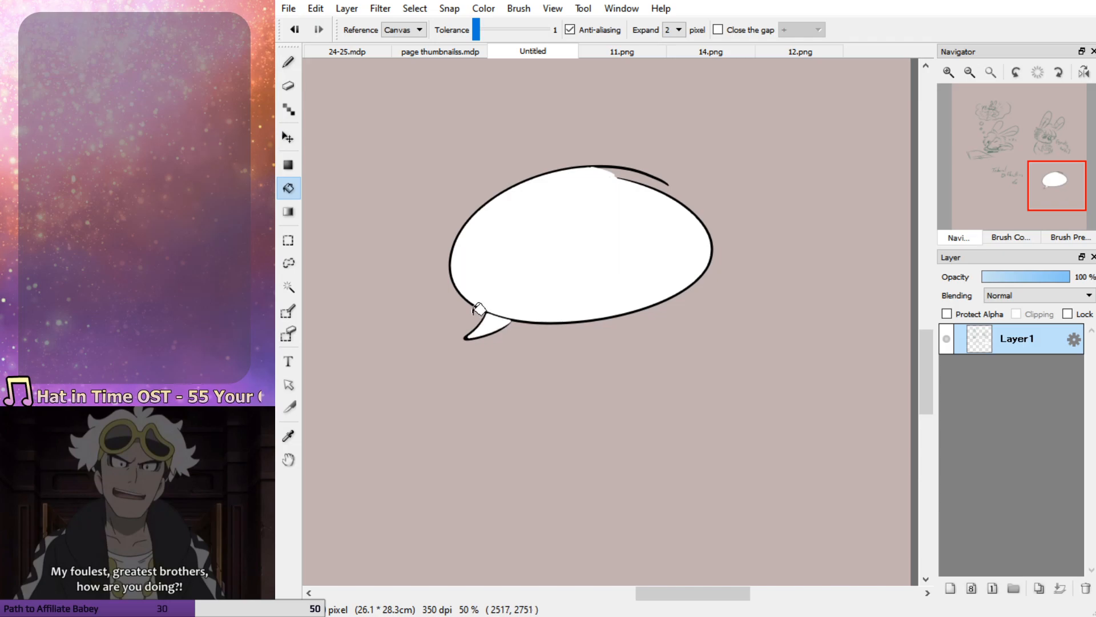
Draw a white borderless bubble shaped like two merged ovals beneath the outlined bubble, and fill it with white
left_click(288, 62)
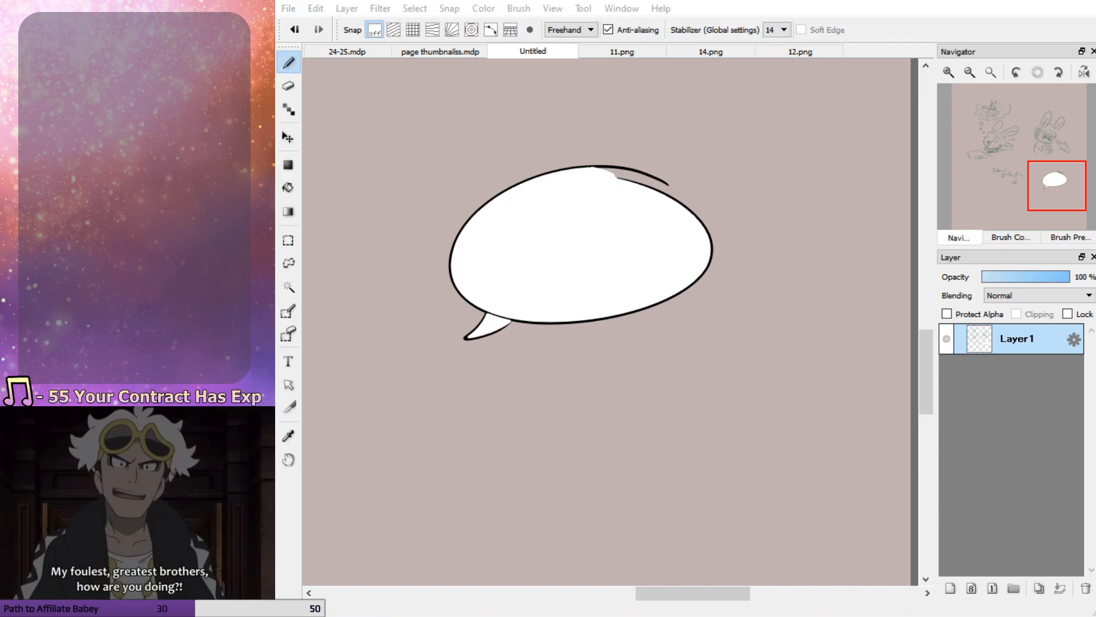
mouse_move(697, 374)
left_mouse_down()
mouse_move(596, 365)
mouse_move(467, 423)
mouse_move(414, 466)
mouse_move(613, 453)
mouse_move(748, 392)
mouse_move(609, 376)
left_mouse_up()
left_click(289, 188)
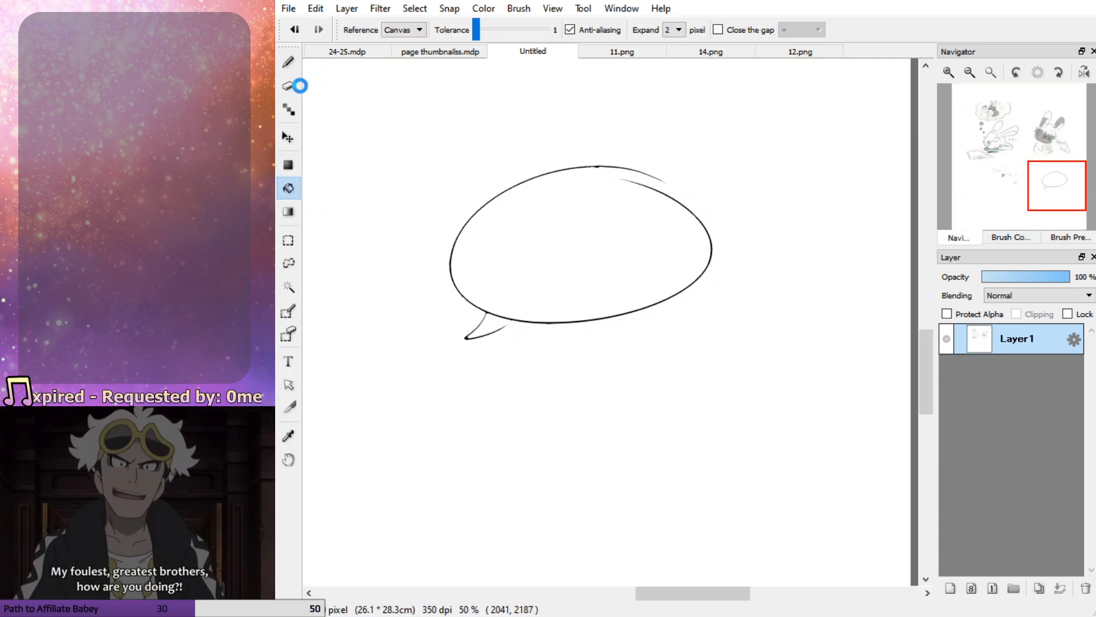
left_click(288, 61)
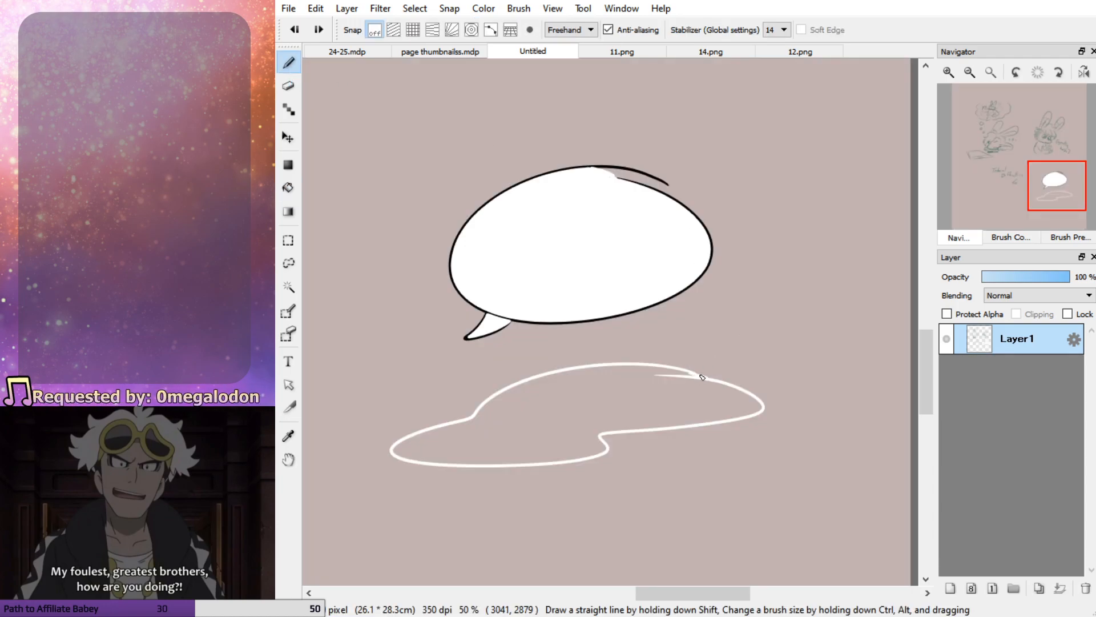
left_click(289, 187)
left_click(556, 403)
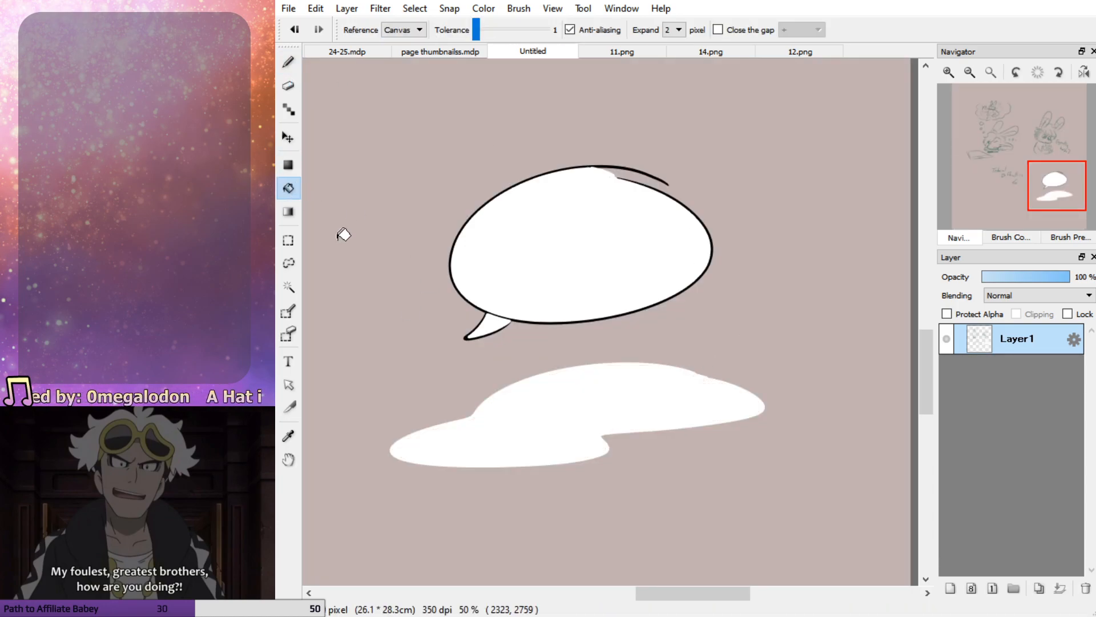
left_click(288, 63)
left_click_drag(531, 467, 558, 493)
left_click_drag(623, 487, 626, 483)
key("ctrl+z")
left_click_drag(502, 458, 384, 498)
key("ctrl+z")
Draw a long curved tail beneath the borderless bubble's lower lobe and fill it with white
left_click_drag(473, 455, 371, 495)
mouse_move(451, 466)
left_mouse_down()
mouse_move(366, 504)
mouse_move(394, 501)
mouse_move(458, 457)
left_mouse_up()
key("ctrl+z")
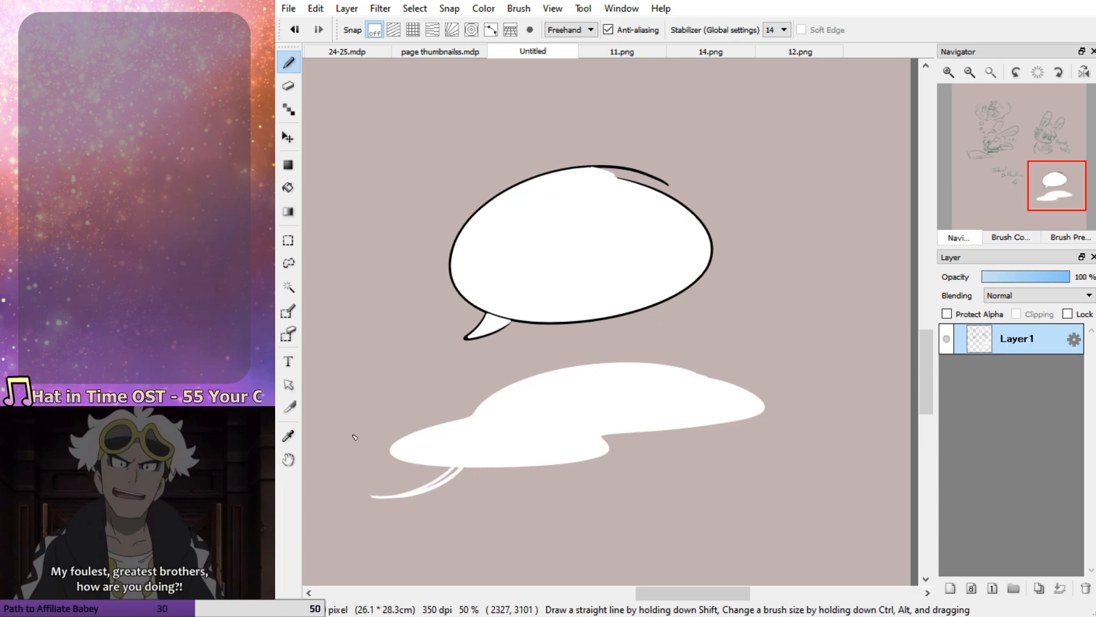
left_click(288, 187)
left_click(456, 467)
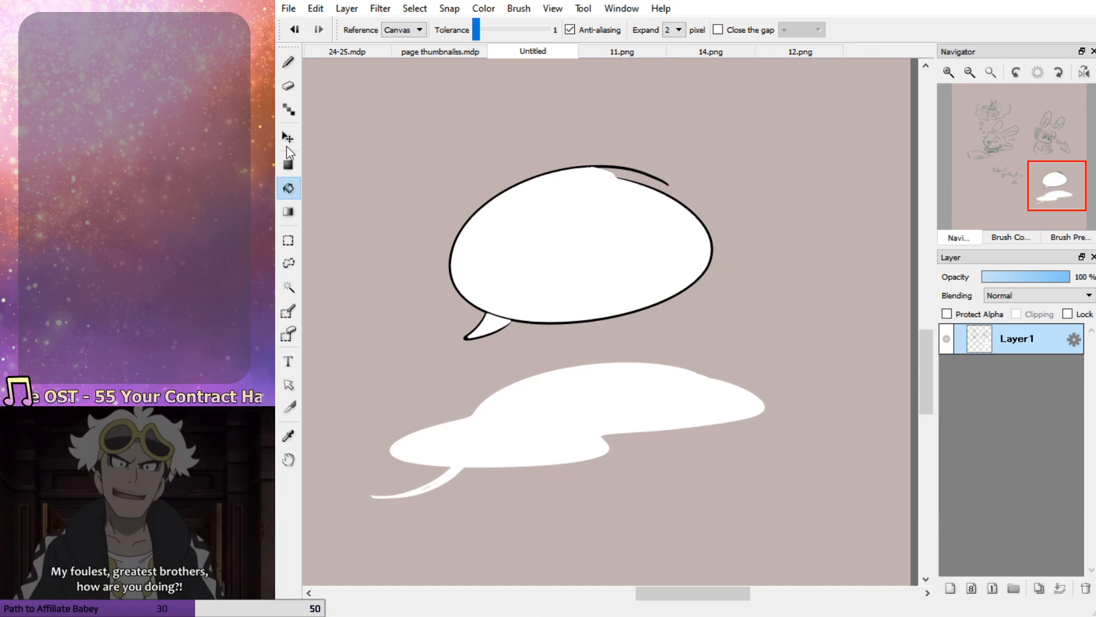
Erase along the tip of the borderless bubble's tail to taper it to a finer point
left_click(288, 62)
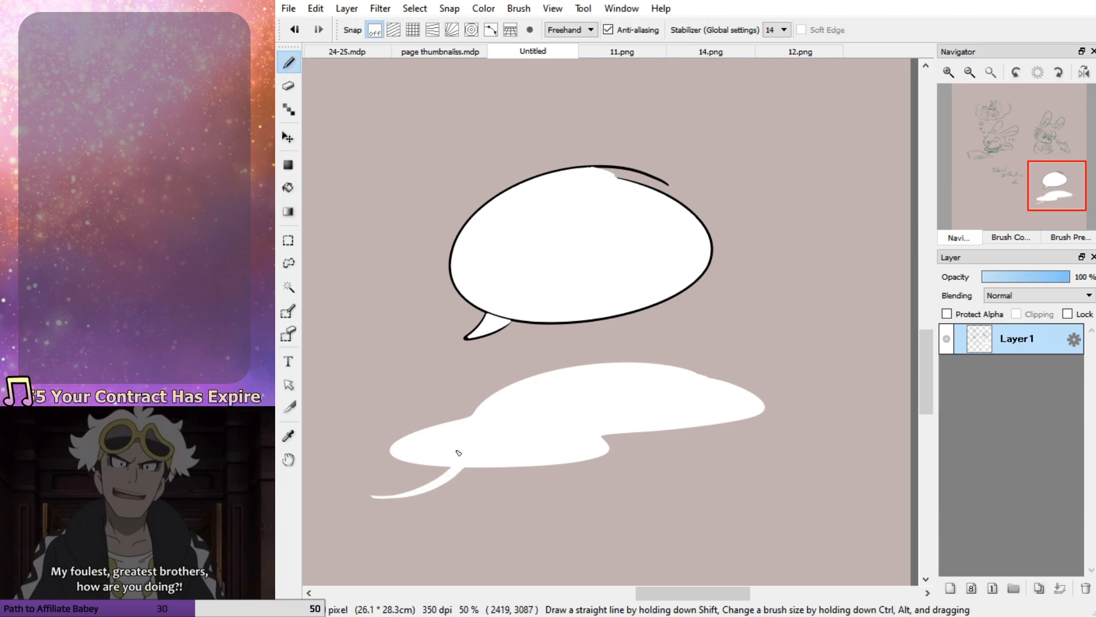
left_click_drag(1055, 194, 1045, 204)
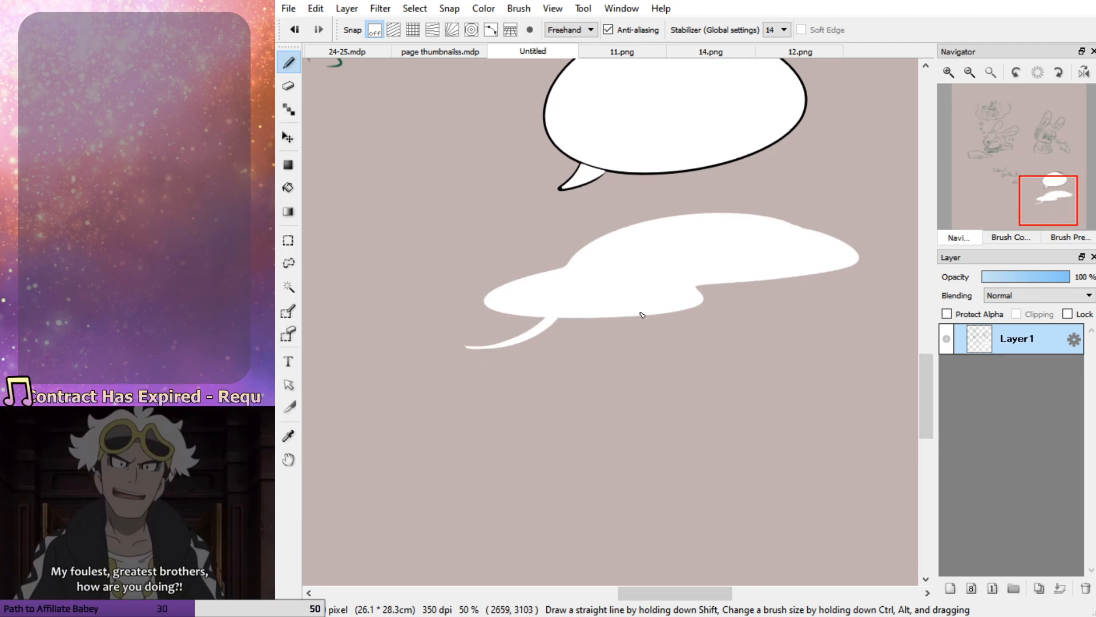
key("e")
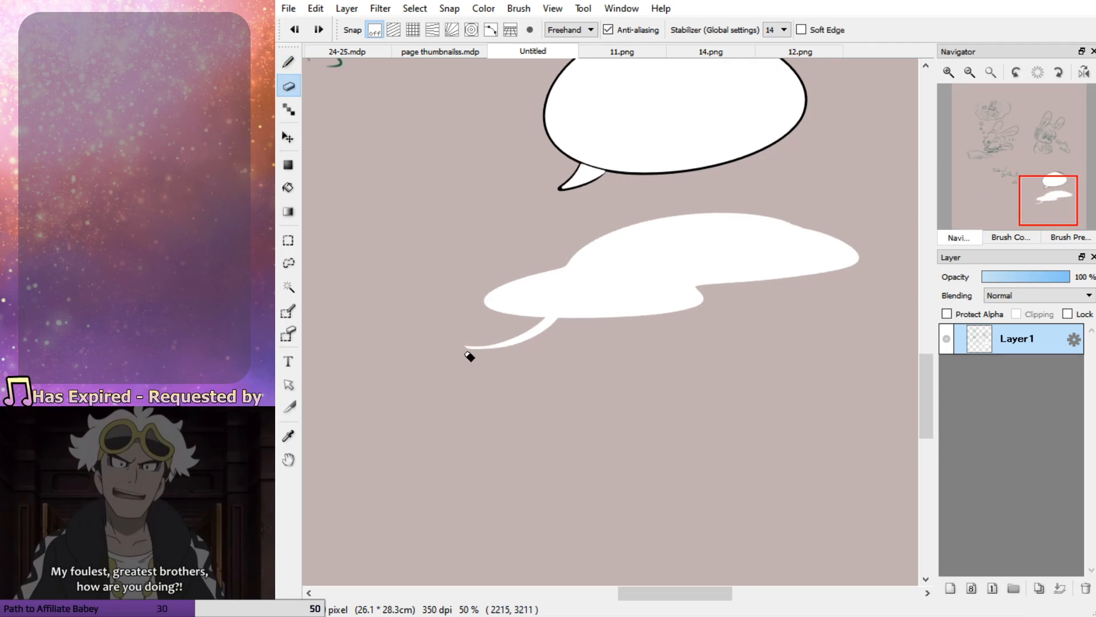
left_click_drag(463, 355, 508, 347)
key("b")
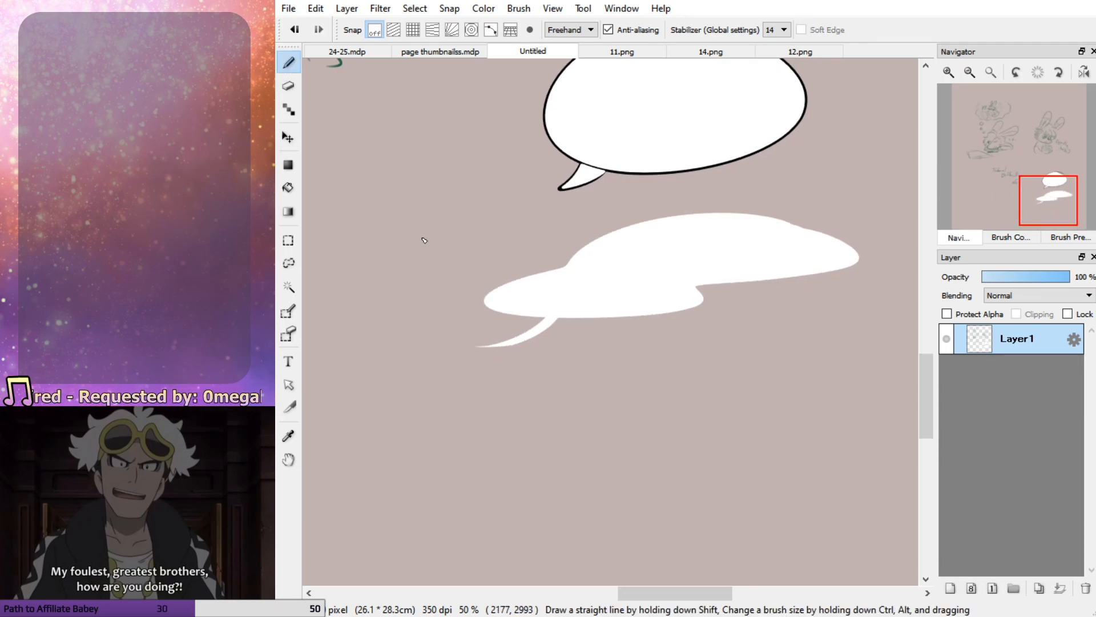
mouse_move(1048, 207)
left_mouse_down()
mouse_move(1046, 188)
mouse_move(1043, 200)
mouse_move(1037, 193)
mouse_move(1052, 199)
left_mouse_up()
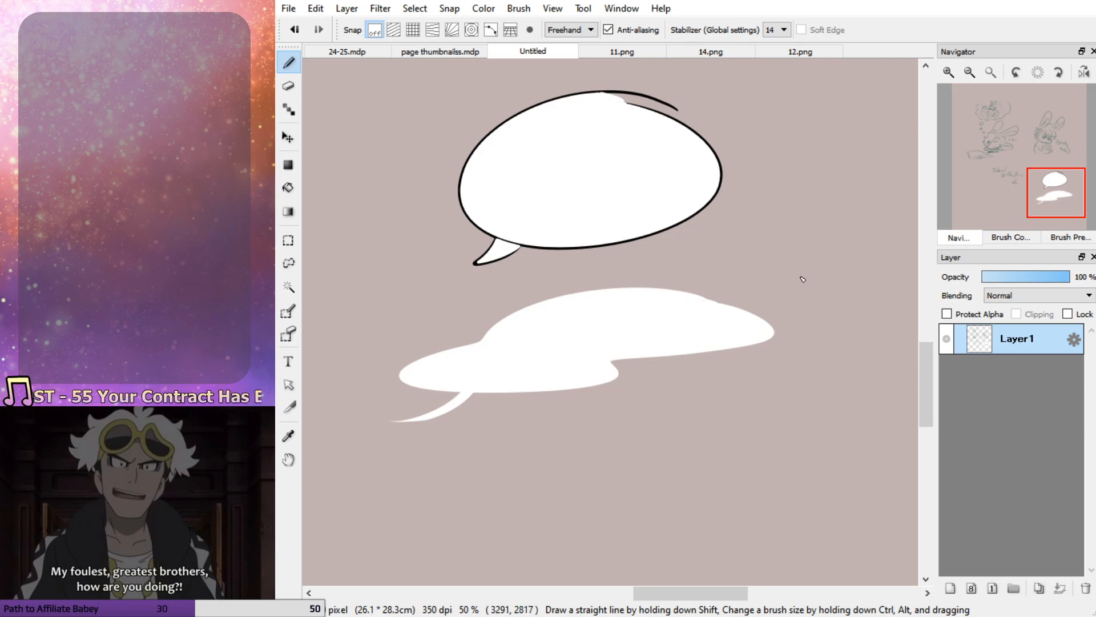
In 24-25.mdp, lower page 24's sk layer opacity to 42% and add a new layer named "la" above it
left_click(354, 49)
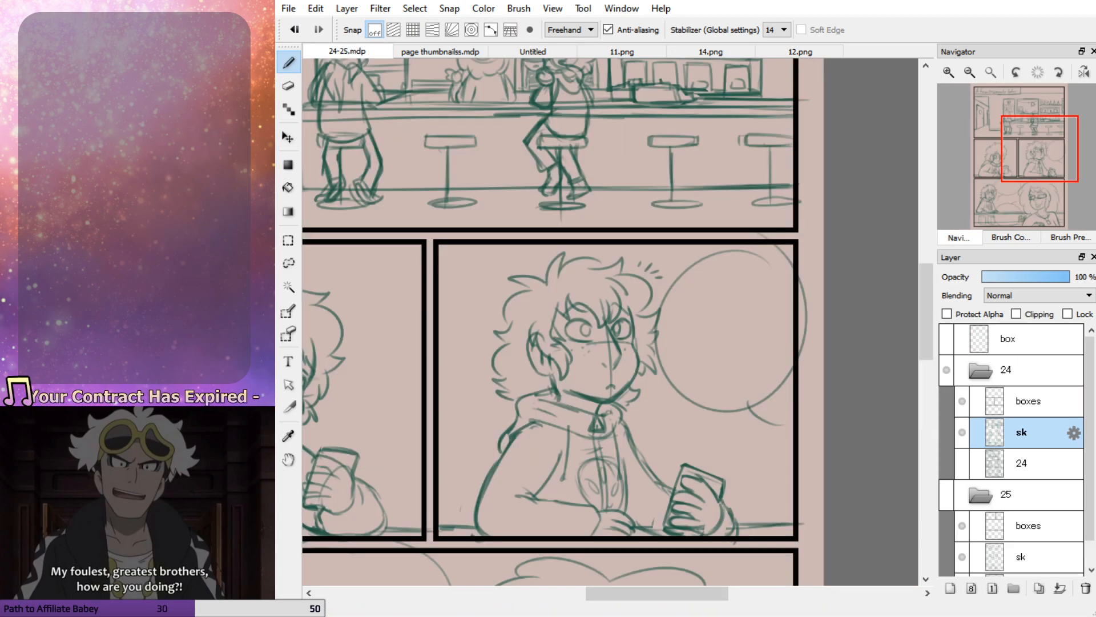
mouse_move(1026, 156)
left_mouse_down()
mouse_move(1013, 139)
mouse_move(1022, 145)
left_mouse_up()
left_click(1020, 276)
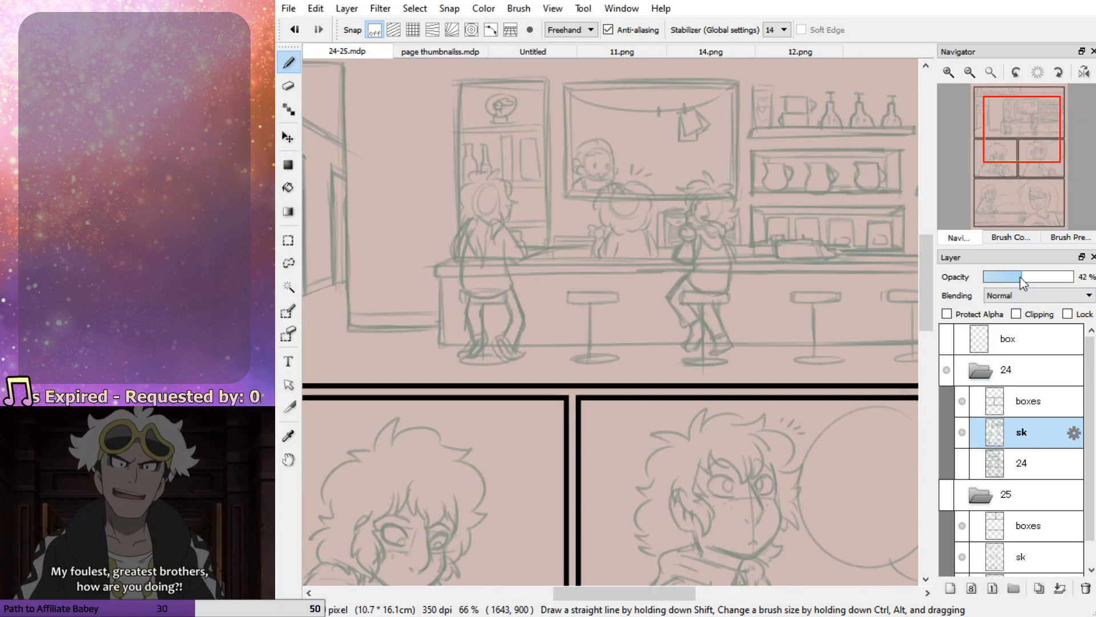
left_click(951, 588)
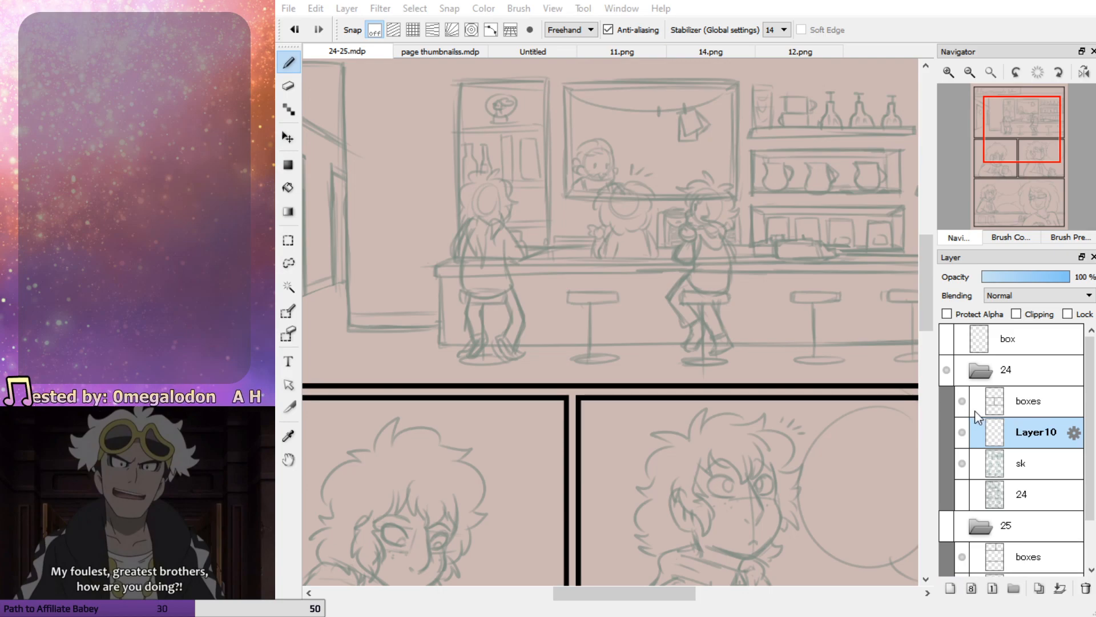
type("la")
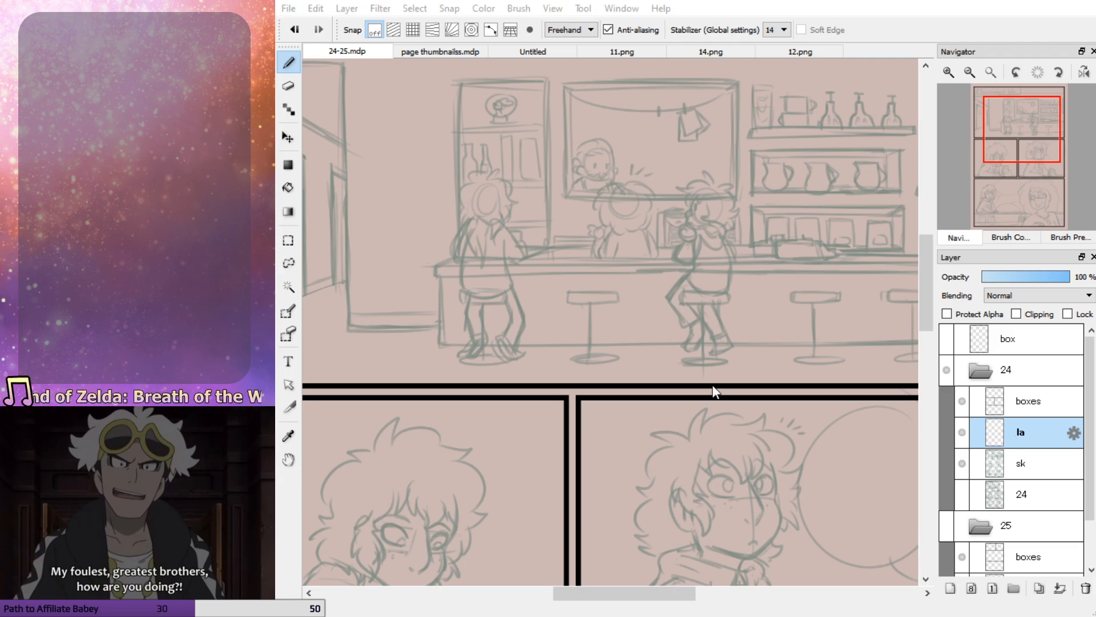
Rename the la layer to "la bg" and set the brush size to 4 using test strokes over the bar scene
left_click(731, 381)
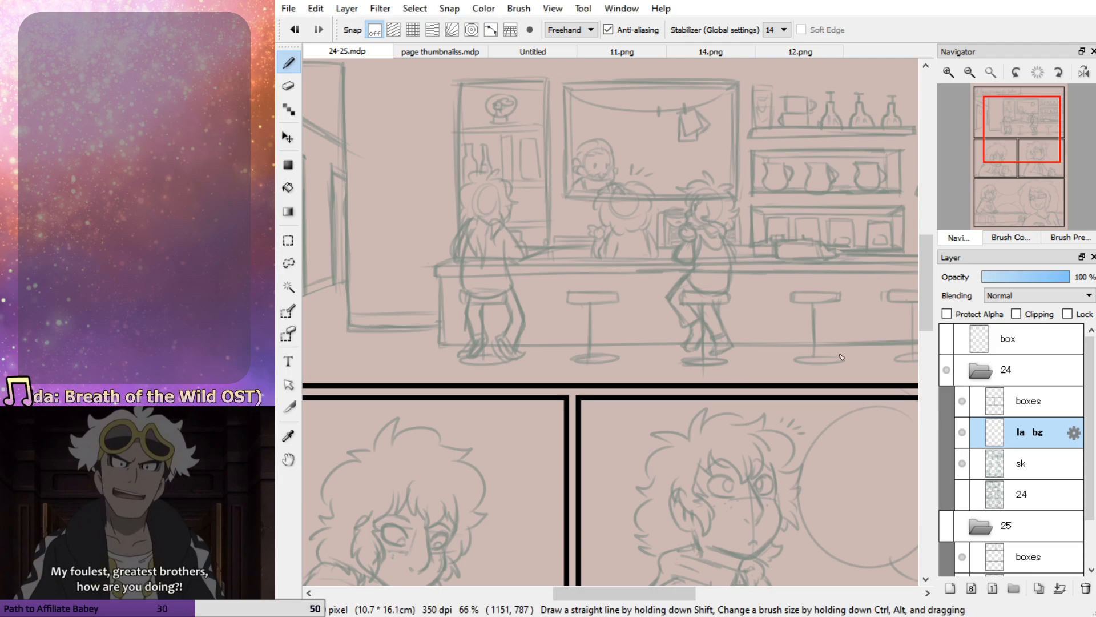
left_click(948, 73)
left_click_drag(1029, 163, 1055, 141)
left_click(1033, 238)
left_click(959, 74)
left_click_drag(629, 313, 695, 405)
key("ctrl+z")
left_click_drag(955, 86, 952, 79)
mouse_move(689, 276)
left_mouse_down()
mouse_move(479, 299)
mouse_move(757, 378)
mouse_move(742, 380)
left_mouse_up()
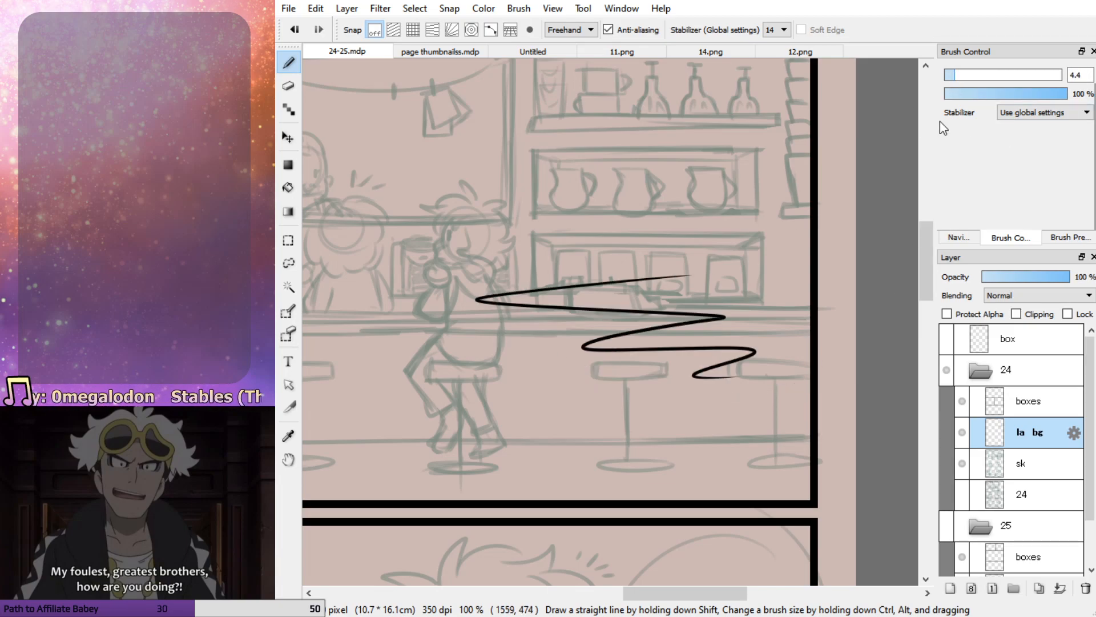
key("ctrl+z")
left_click(959, 237)
left_click(970, 72)
mouse_move(993, 188)
left_mouse_down()
mouse_move(984, 225)
mouse_move(998, 189)
mouse_move(1001, 198)
left_mouse_up()
left_click(1011, 237)
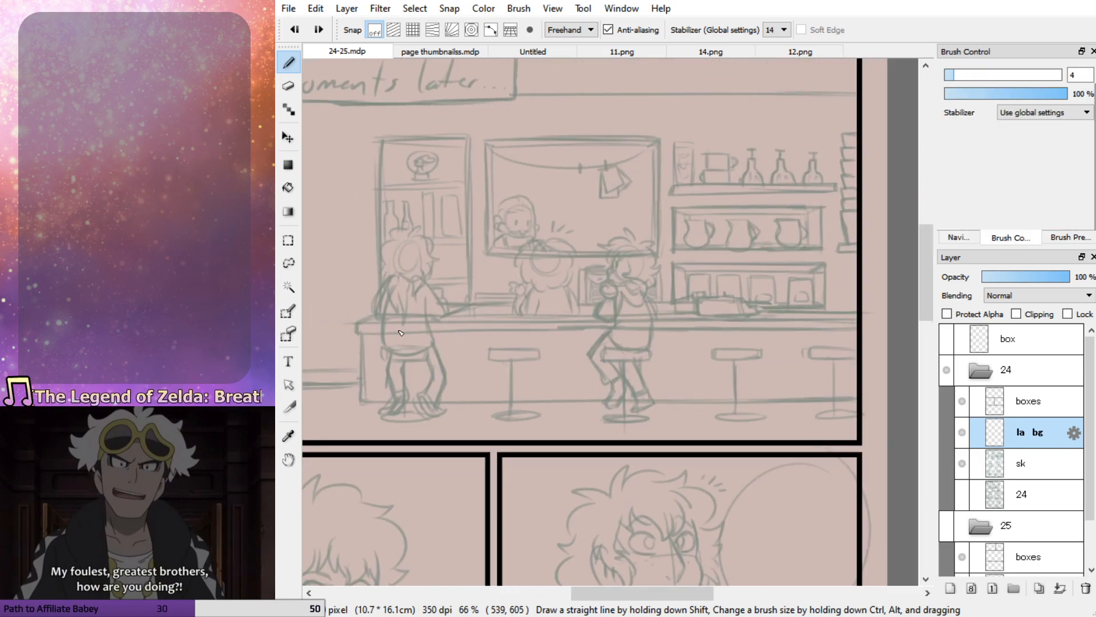
Draw two closely spaced straight horizontal lines for the bar counter's front edge, from its outer corner past the panel border
left_click_drag(477, 336, 859, 334)
key("ctrl+z")
left_click_drag(355, 334, 876, 337)
key("ctrl+z")
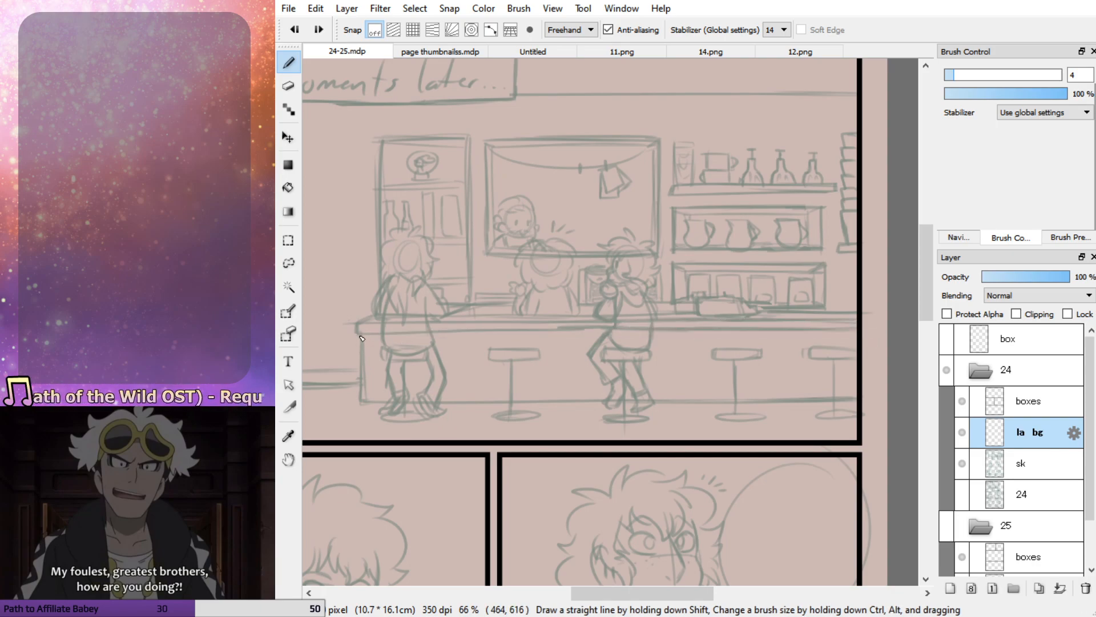
left_click_drag(358, 334, 911, 337)
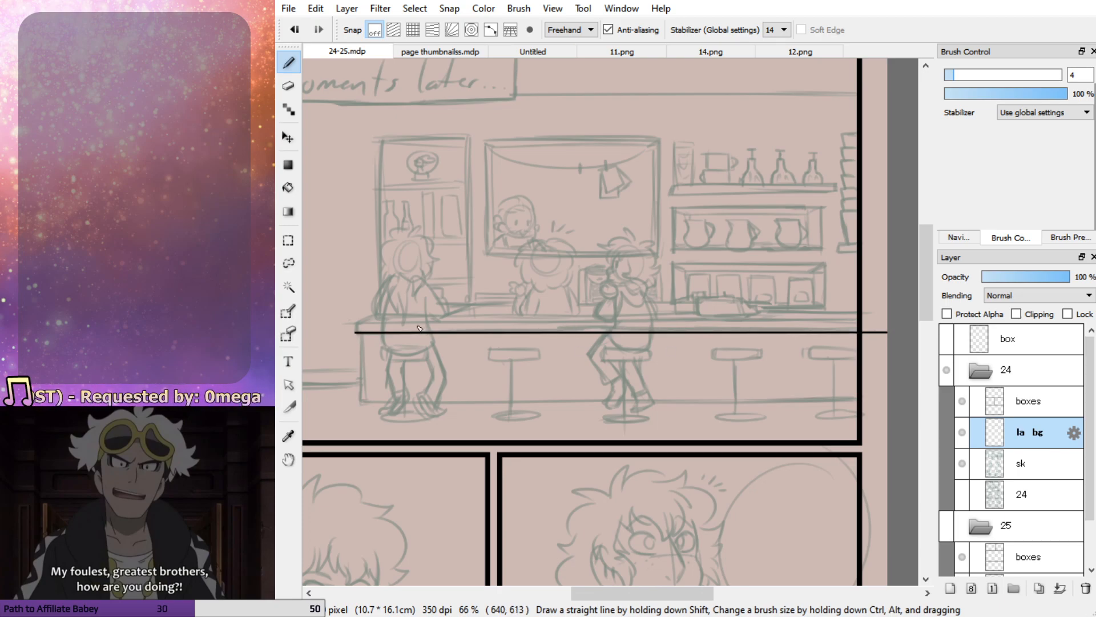
left_click_drag(361, 326, 906, 325)
key("ctrl+z")
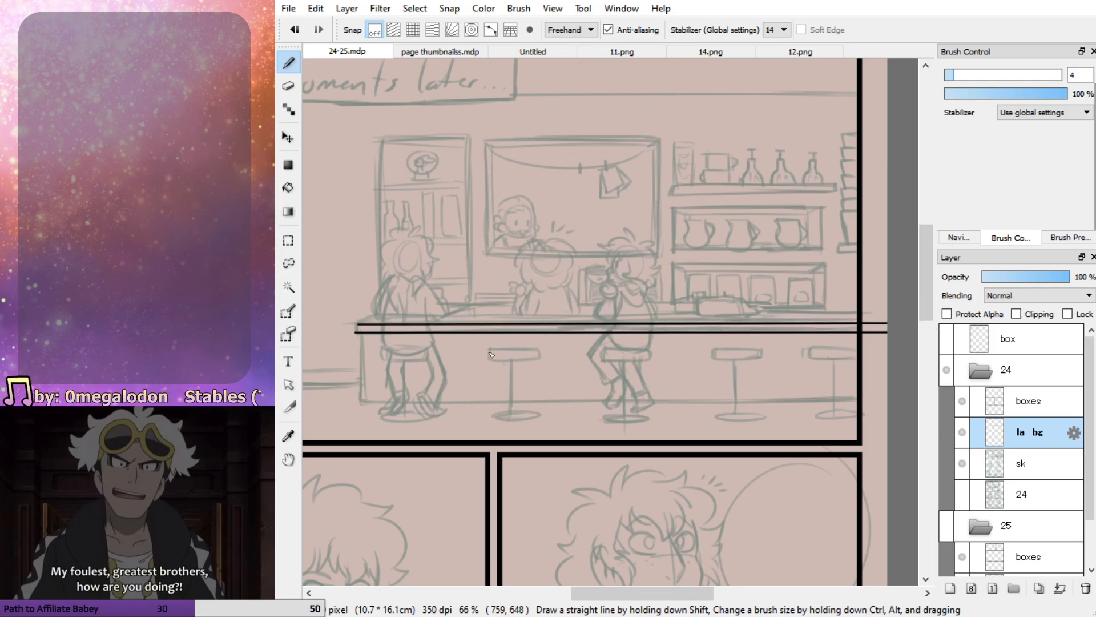
left_click_drag(359, 327, 891, 327)
key("ctrl+z")
left_click_drag(360, 330, 897, 329)
left_click(895, 330, "shift")
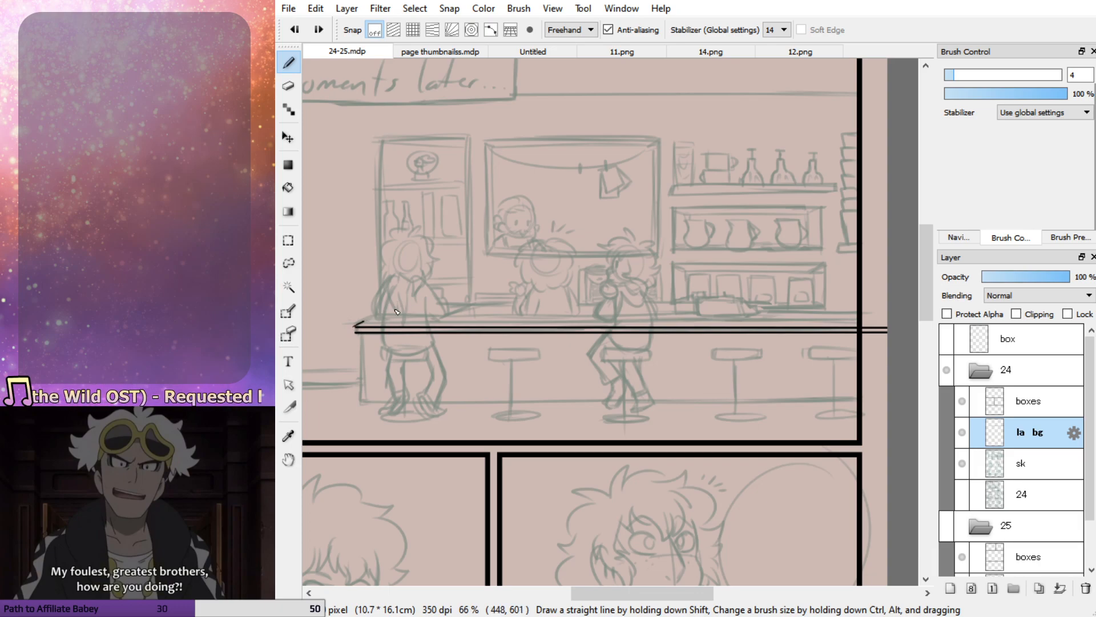
Draw the countertop's slanted end and the inner ledge's slanted corner with its two long horizontal lines
left_click(343, 331, "shift")
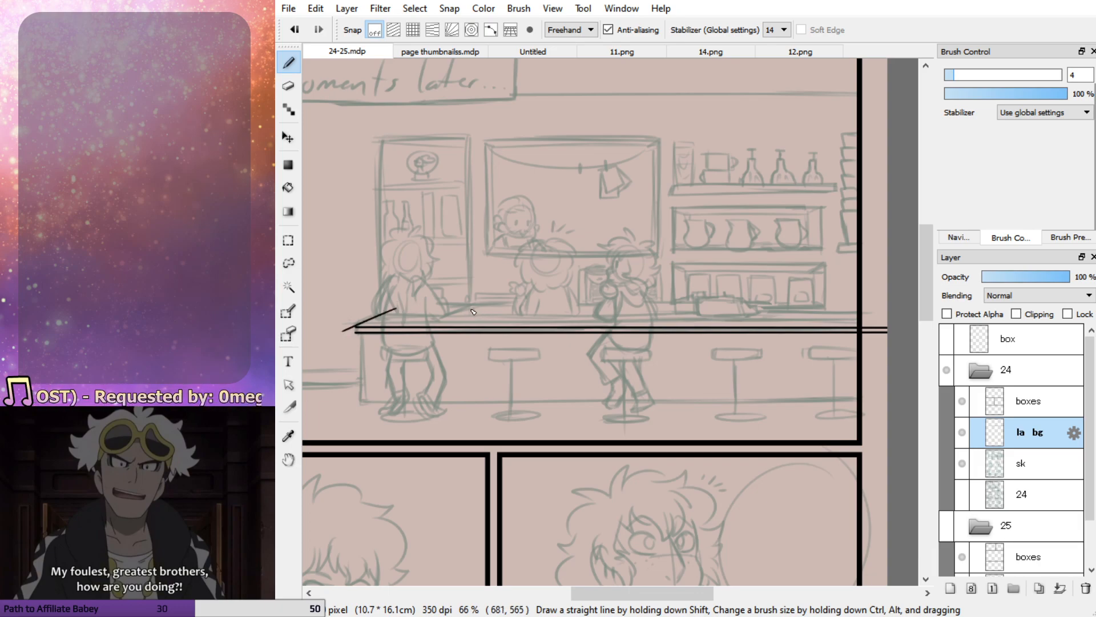
left_click_drag(439, 322, 886, 322)
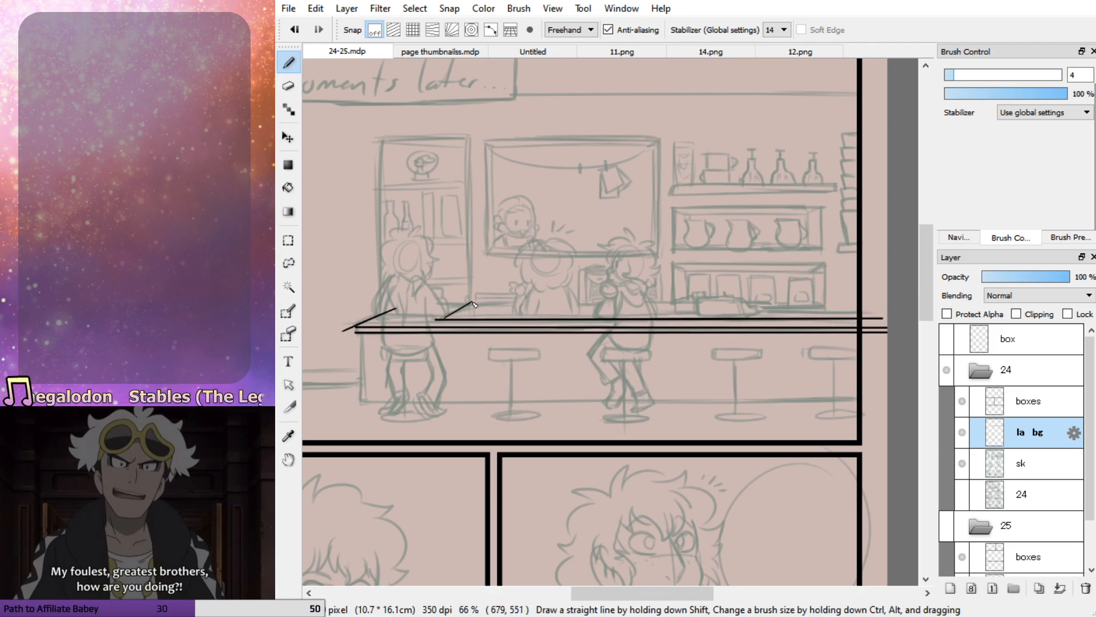
left_click_drag(477, 307, 876, 312)
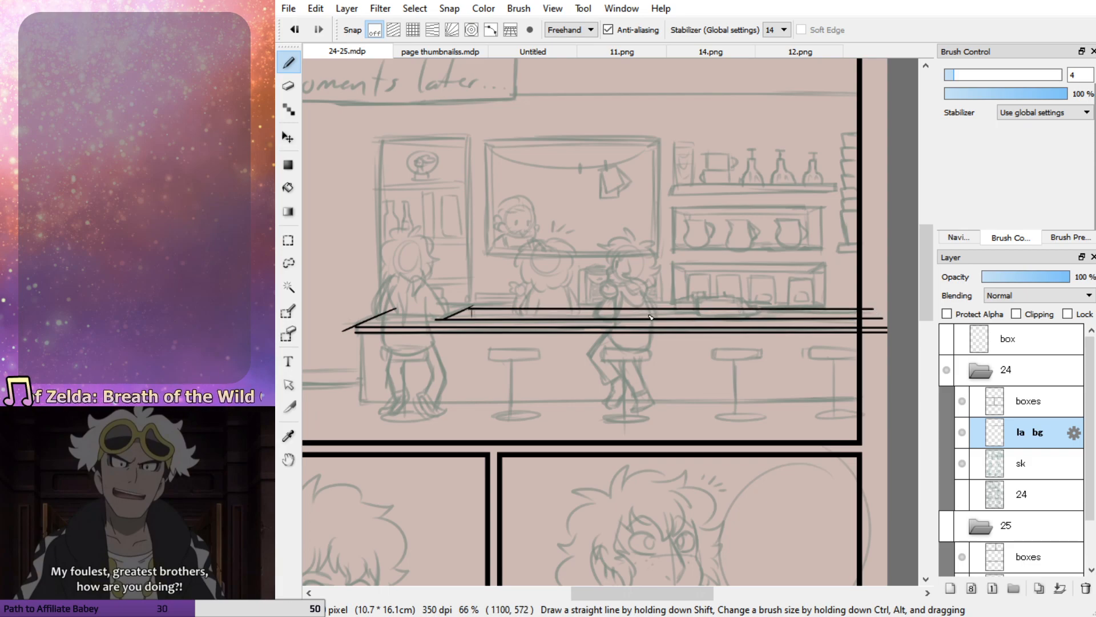
Set the eraser size to 17, trim the stray ends at the ledge's inner corner, and redraw its short vertical edge
left_click(959, 237)
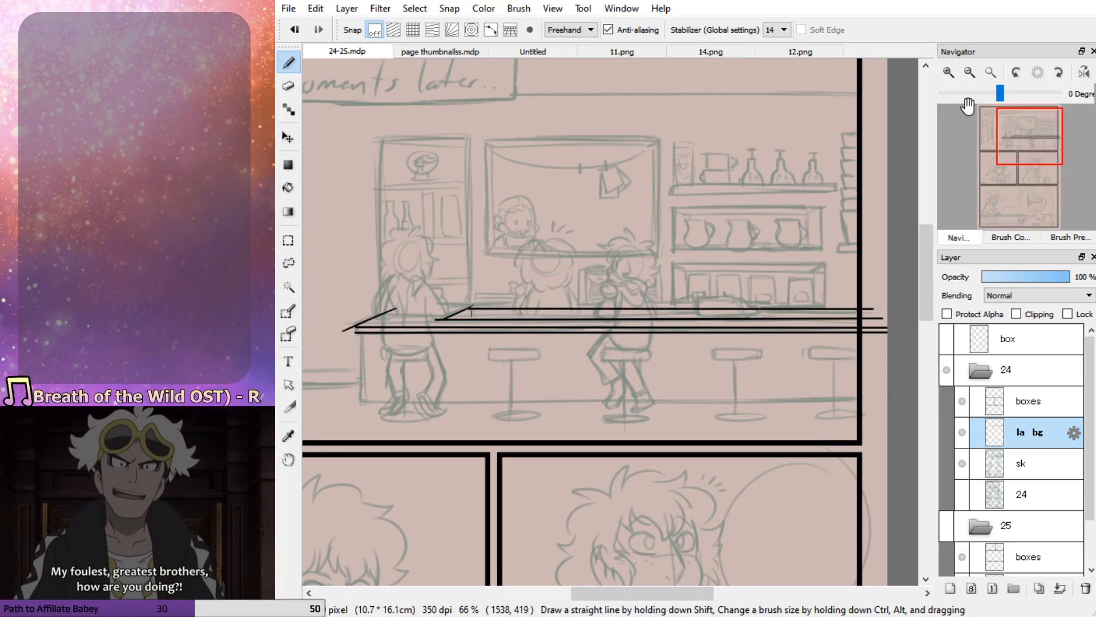
left_click(948, 72)
left_click(948, 72)
left_click_drag(1034, 168, 1016, 162)
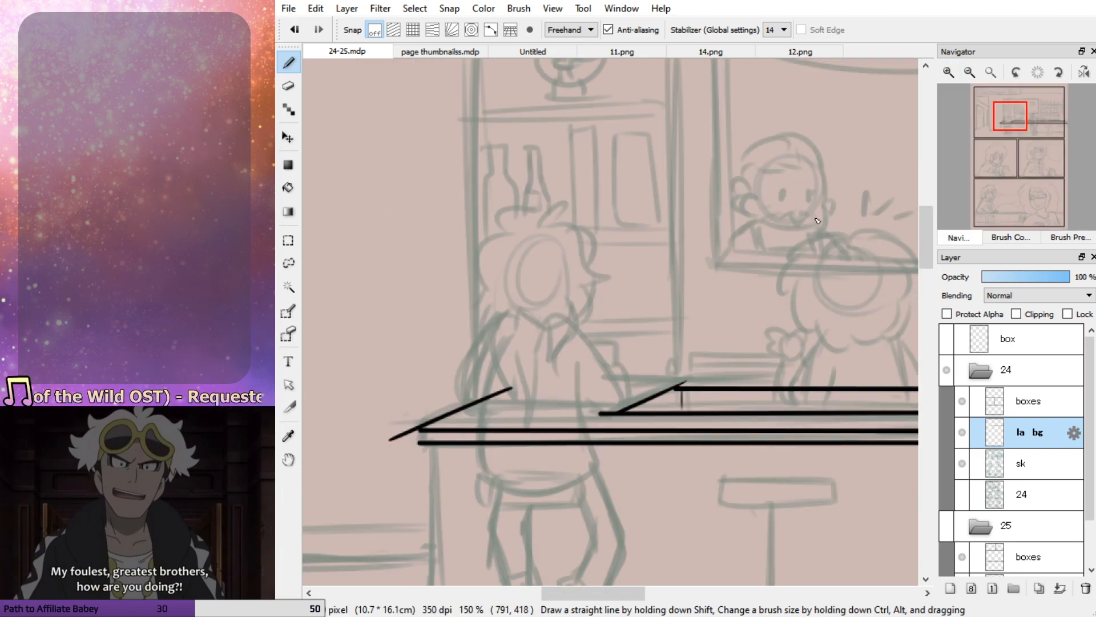
key("e")
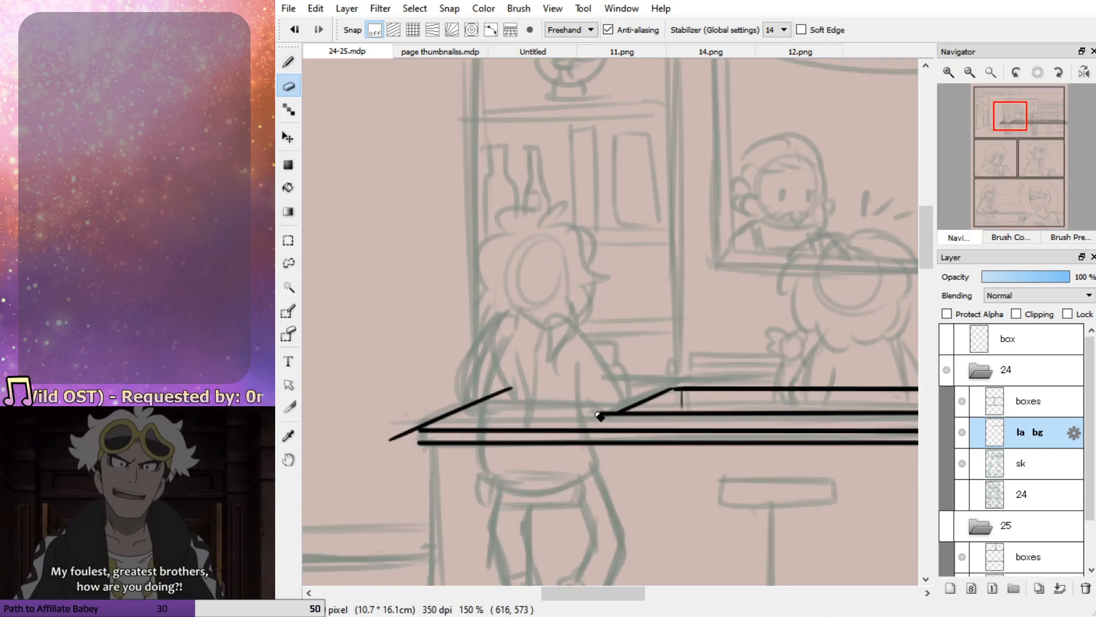
left_click(1011, 237)
left_click(985, 76)
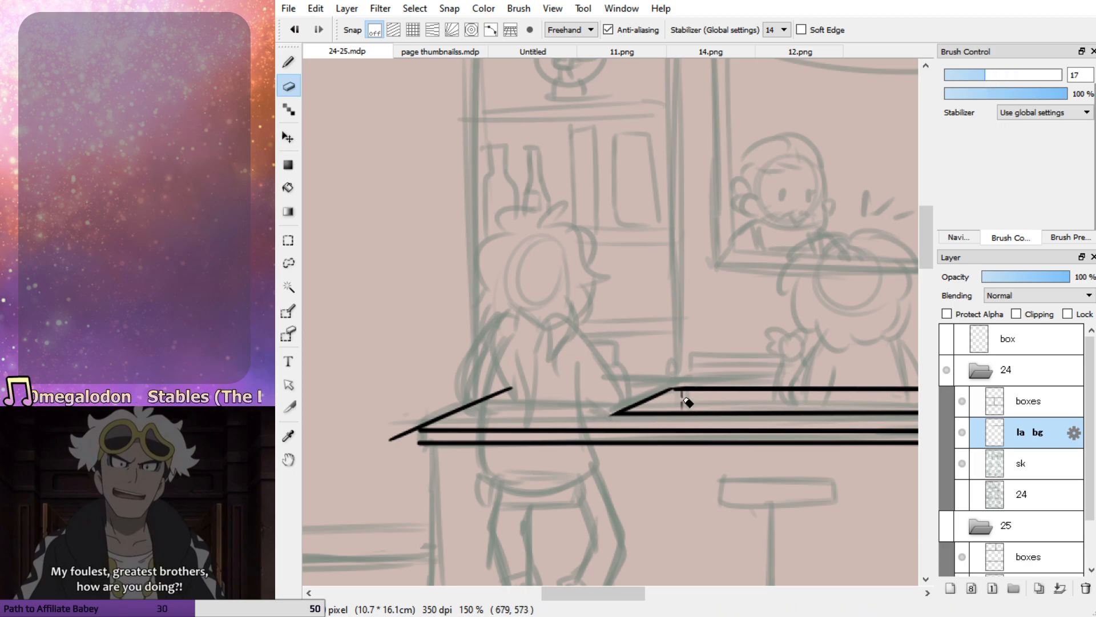
key("b")
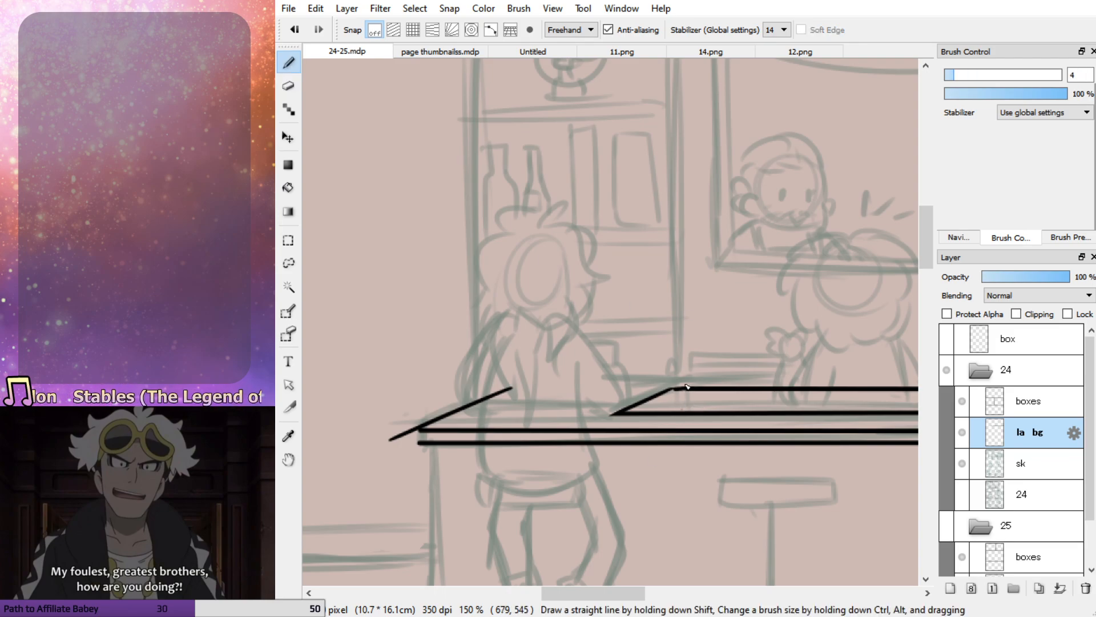
key("ctrl+z")
mouse_move(674, 389)
left_mouse_down()
mouse_move(674, 421)
mouse_move(673, 413)
left_mouse_up()
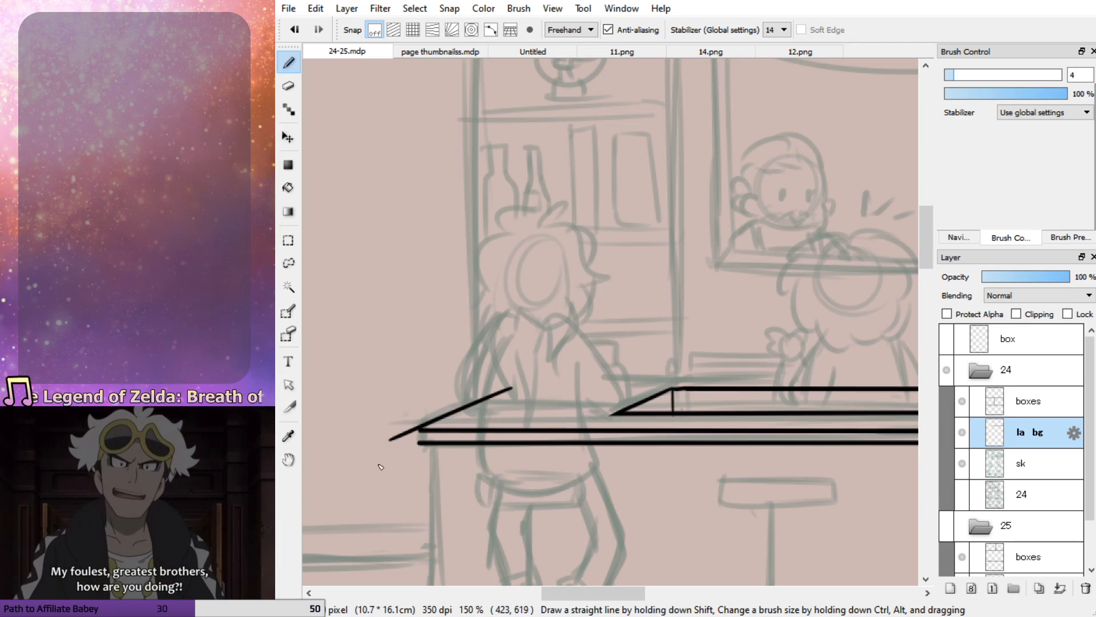
Erase the overshoot at the countertop's outer corner and close the corner with a short vertical line
key("e")
mouse_move(418, 421)
left_mouse_down()
mouse_move(422, 484)
mouse_move(409, 430)
mouse_move(381, 456)
mouse_move(410, 482)
mouse_move(394, 436)
left_mouse_up()
key("ctrl+z")
key("b")
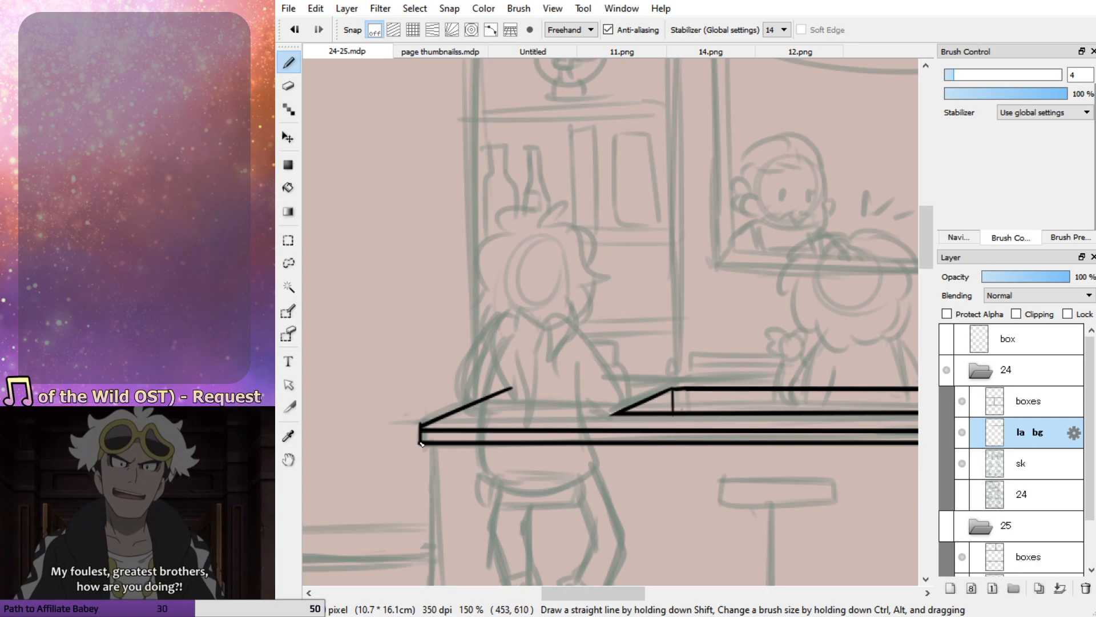
key("e")
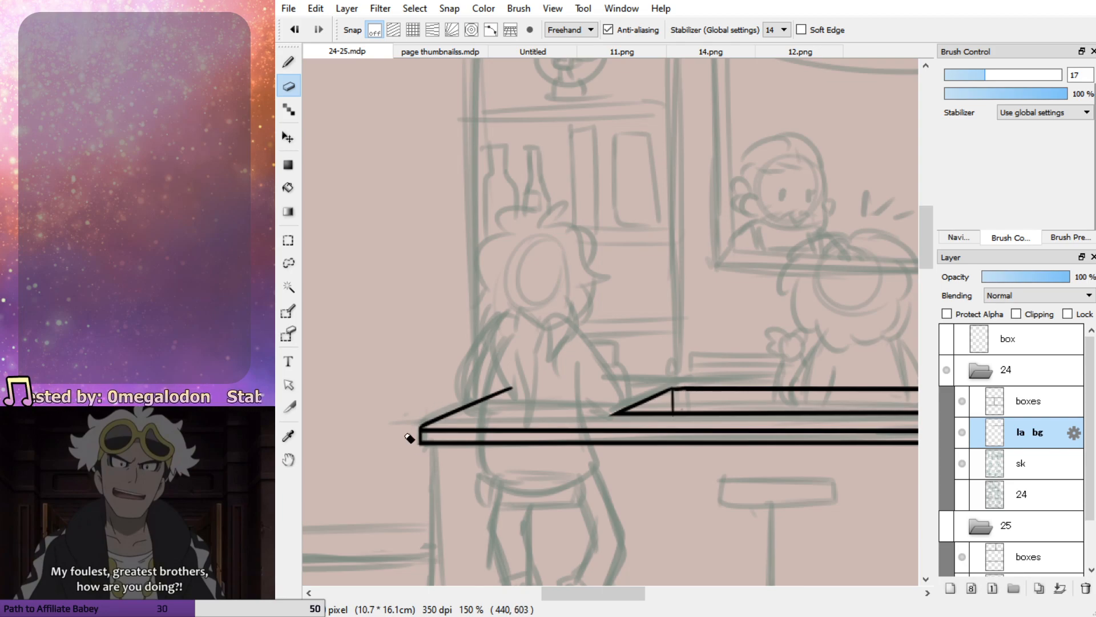
Erase the ends of the counter lines that extend beyond the panel's right border
left_click(964, 240)
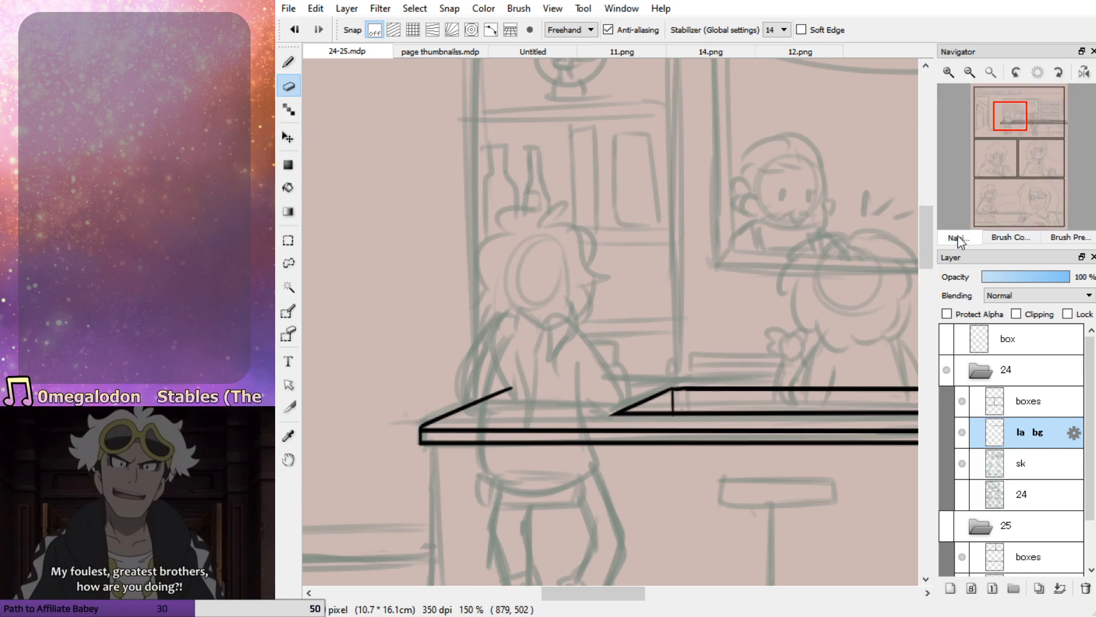
mouse_move(1008, 123)
left_mouse_down()
mouse_move(1035, 140)
mouse_move(1060, 135)
left_mouse_up()
mouse_move(580, 301)
left_mouse_down()
mouse_move(578, 398)
mouse_move(585, 299)
mouse_move(602, 282)
mouse_move(628, 303)
left_mouse_up()
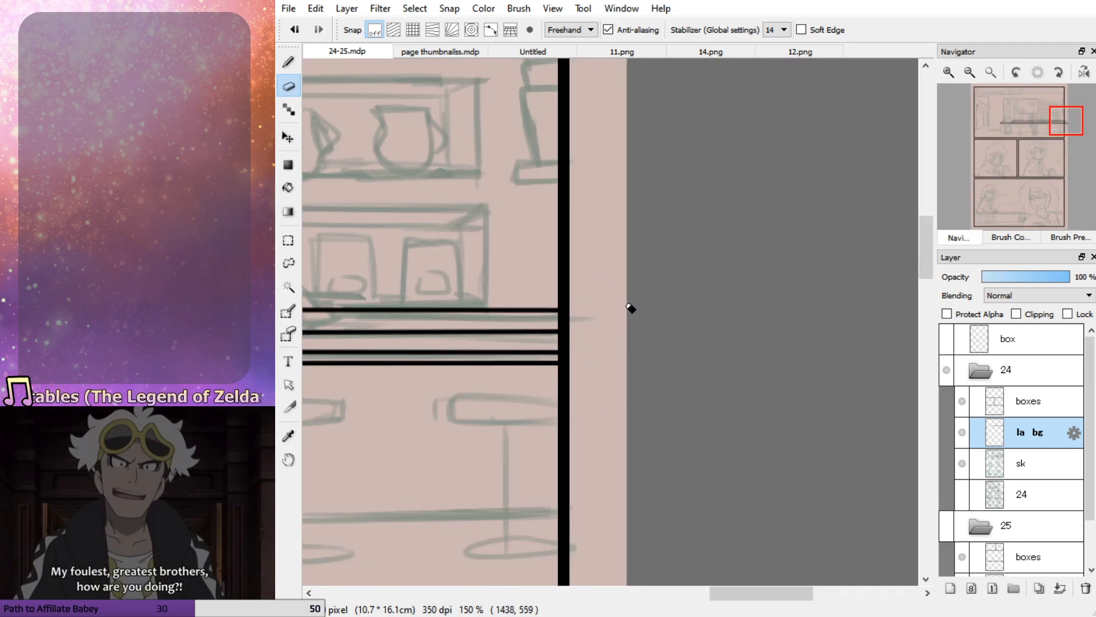
Draw a long straight horizontal line above the inner ledge, running past the panel's right border
key("b")
left_click_drag(1050, 127, 1020, 136)
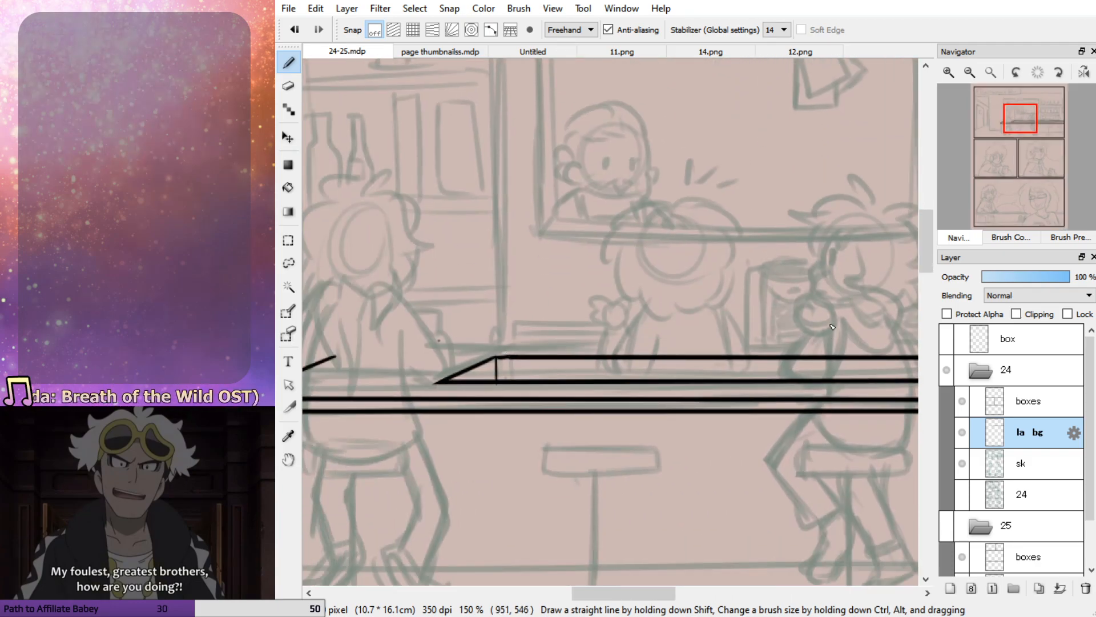
left_click(972, 73)
left_click(971, 73)
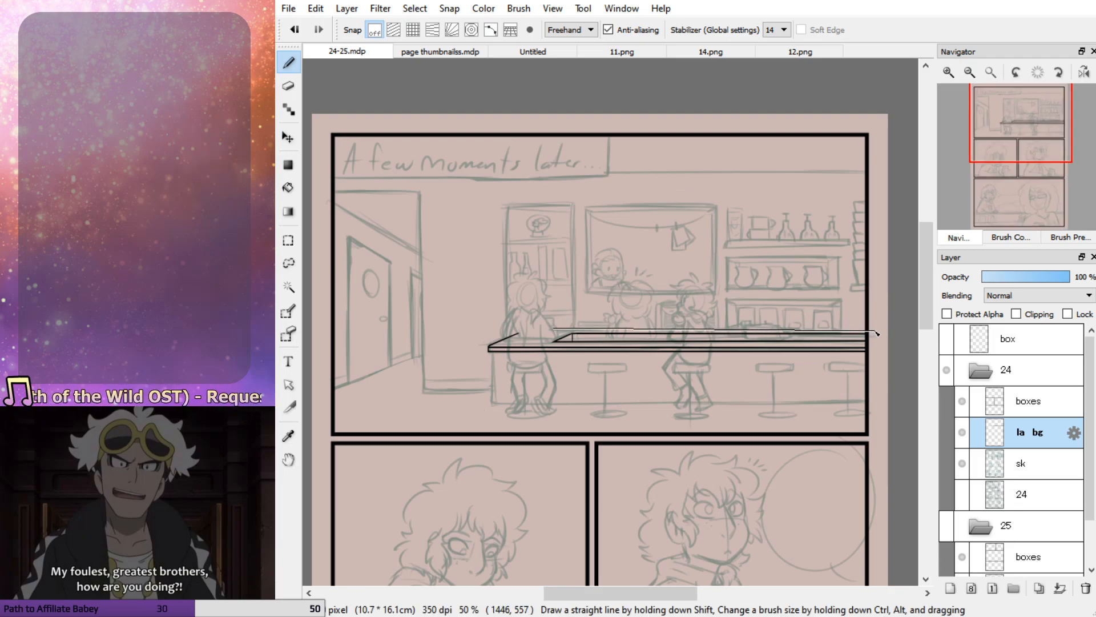
left_click(881, 331, "shift")
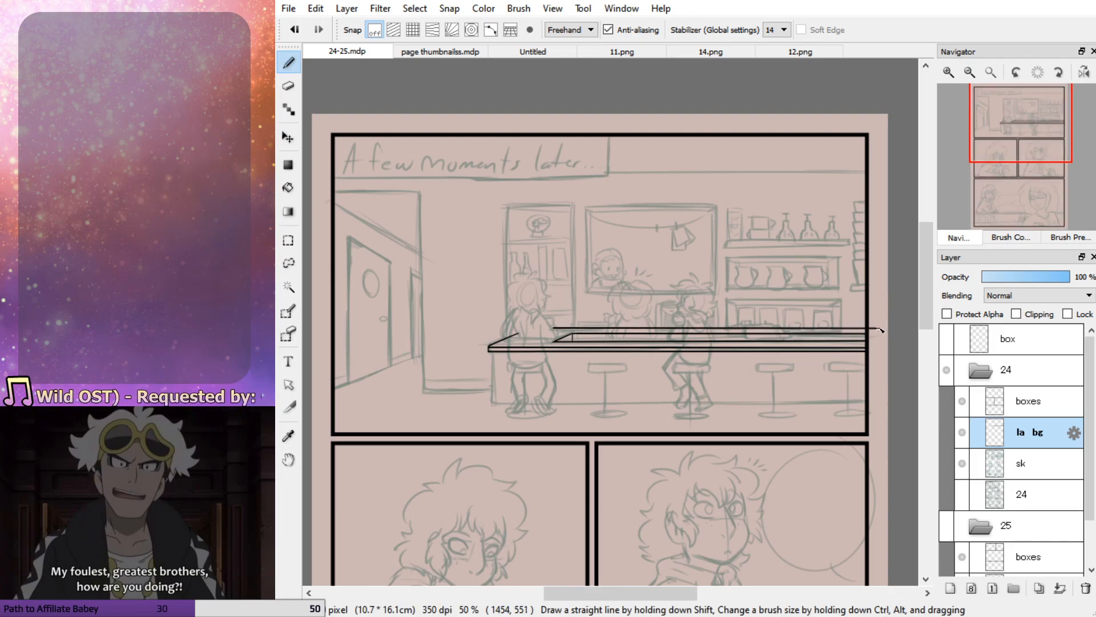
Try to reposition the long line above the inner ledge using a lasso selection and a transform
left_click(954, 72)
left_click(958, 71)
left_click(968, 73)
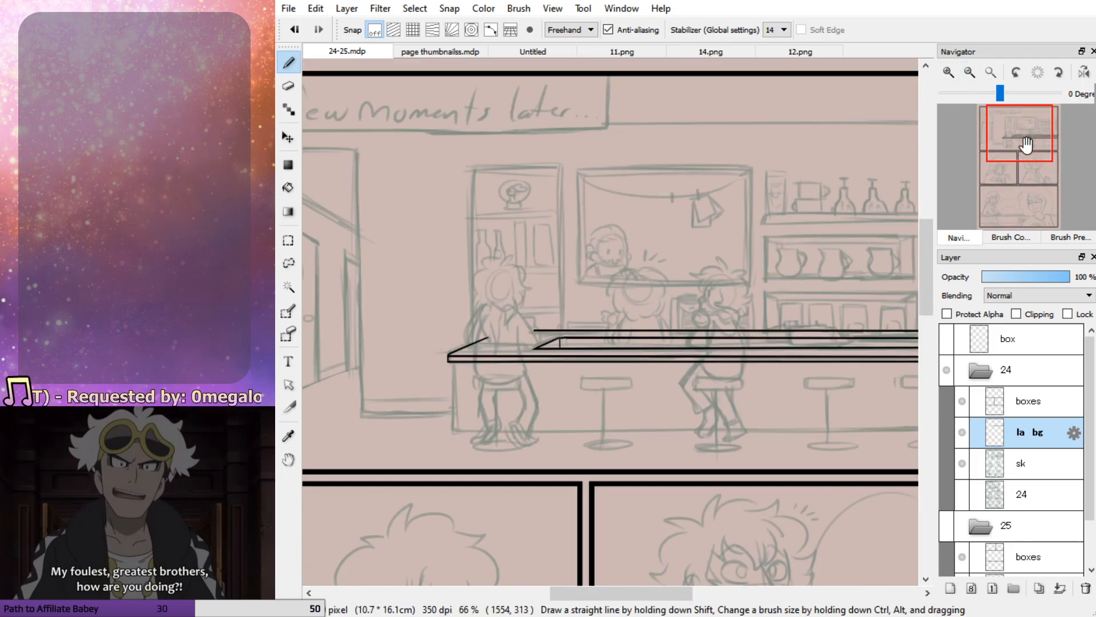
left_click_drag(1026, 146, 1026, 131)
left_click(946, 68)
left_click(948, 72)
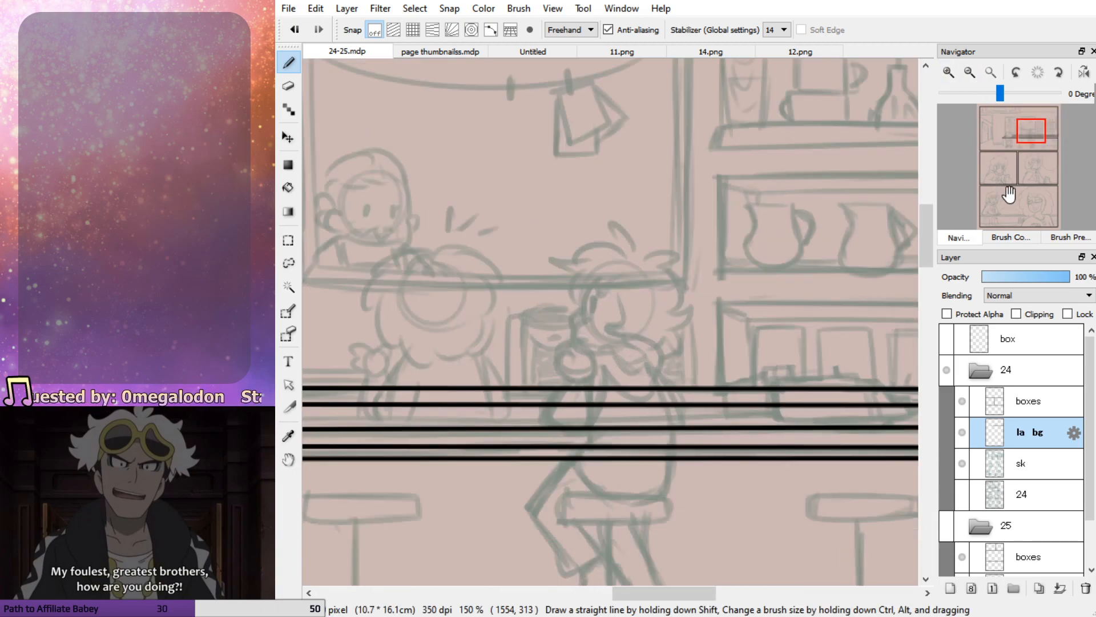
mouse_move(1025, 141)
left_mouse_down()
mouse_move(1014, 133)
mouse_move(1025, 137)
left_mouse_up()
left_click(972, 70)
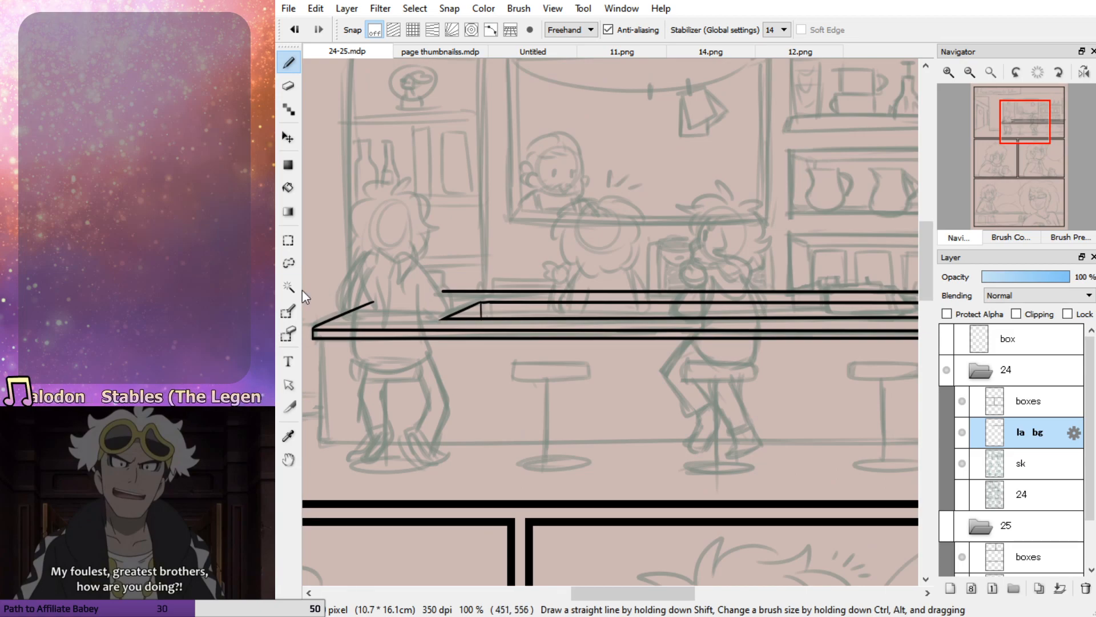
left_click(288, 263)
mouse_move(446, 278)
left_mouse_down()
mouse_move(471, 308)
mouse_move(854, 310)
mouse_move(442, 255)
left_mouse_up()
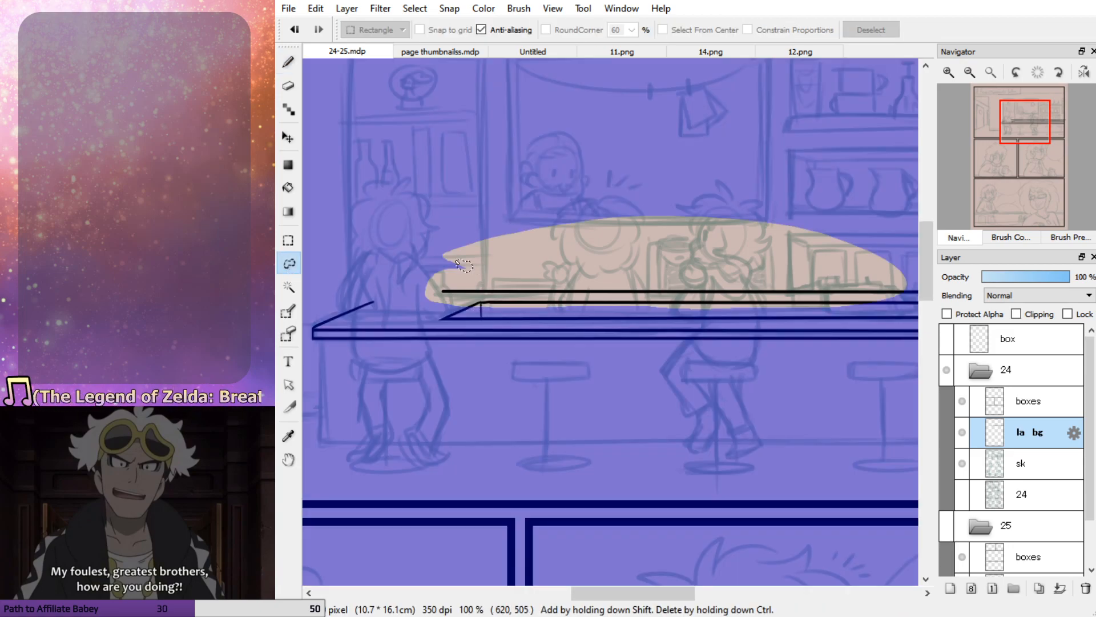
left_click_drag(1026, 141, 1050, 122)
mouse_move(531, 282)
left_mouse_down()
mouse_move(594, 295)
mouse_move(580, 237)
left_mouse_up()
left_click_drag(696, 337, 802, 308)
left_click_drag(1013, 220, 1018, 145)
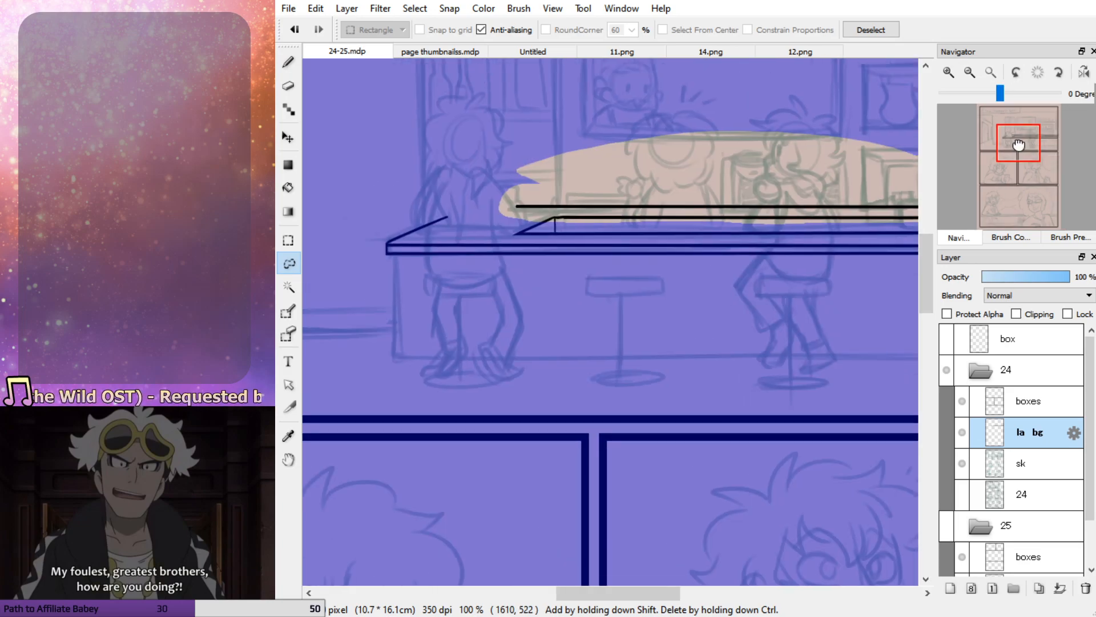
key("ctrl+t")
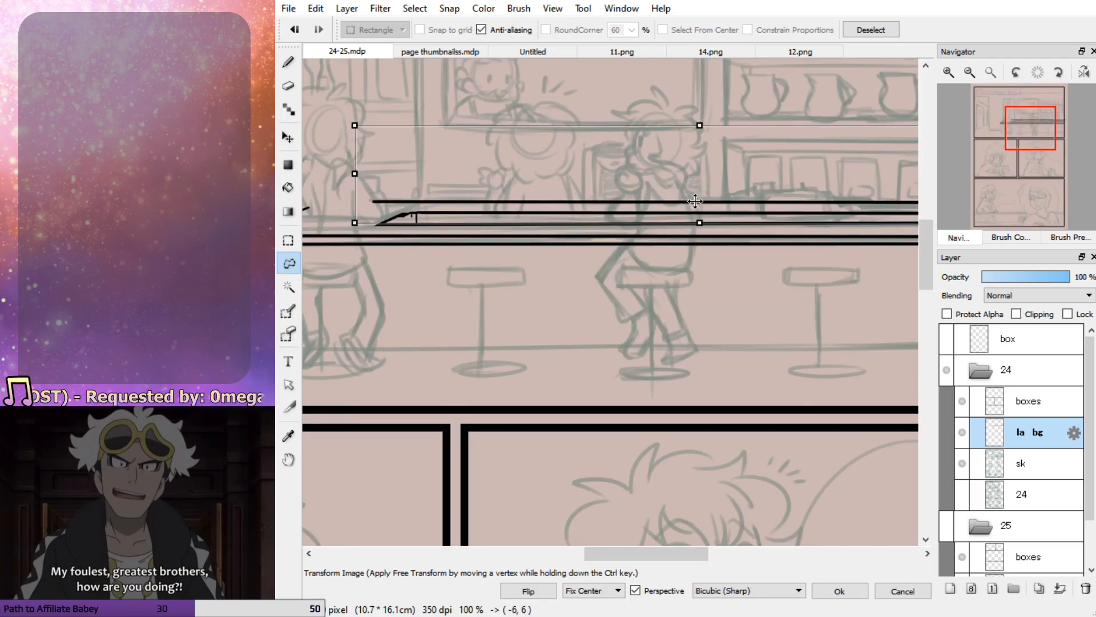
left_click_drag(694, 201, 692, 199)
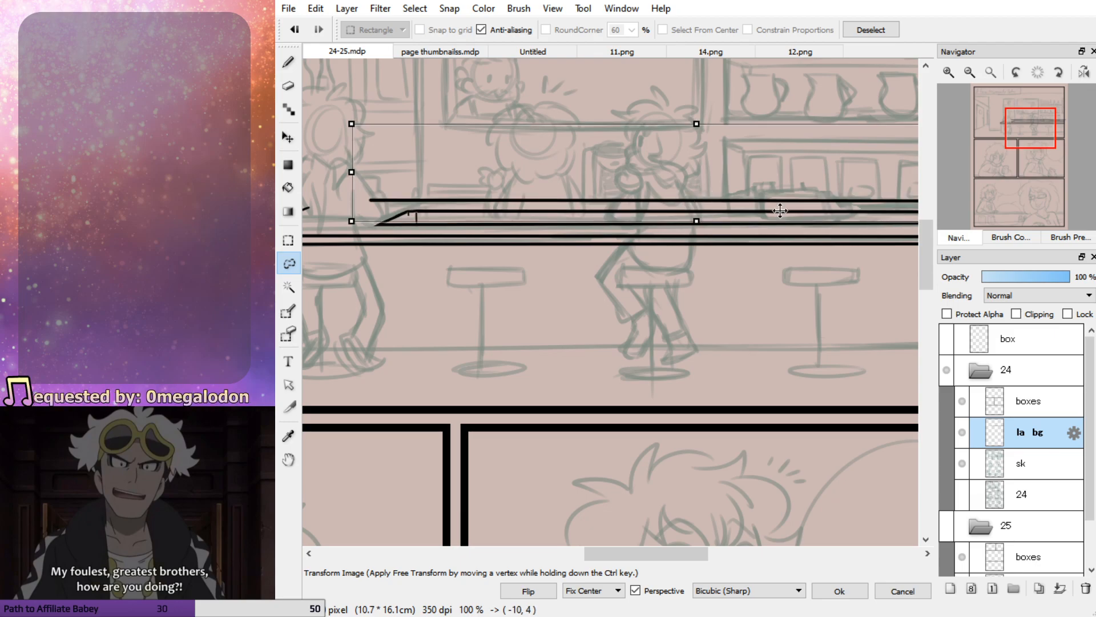
left_click_drag(696, 124, 696, 135)
left_click(839, 591)
key("ctrl+d")
Select the long line above the inner ledge with a rectangle and move it down closer to the ledge
left_click(289, 240)
mouse_move(367, 227)
left_mouse_down()
mouse_move(839, 137)
mouse_move(1052, 137)
left_mouse_up()
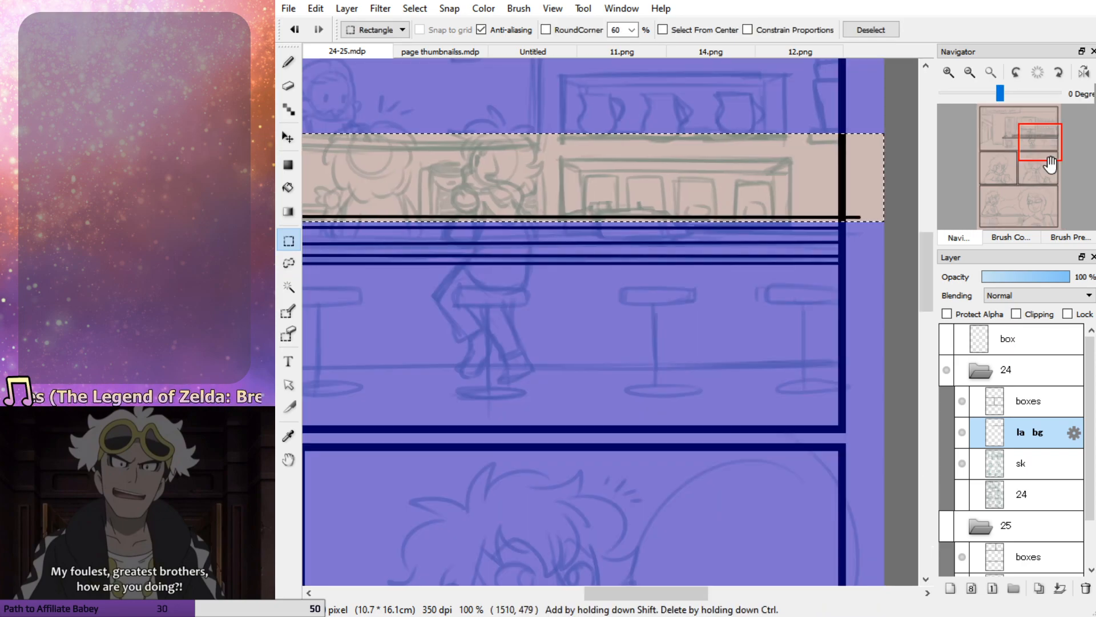
left_click(1026, 139)
key("ctrl+t")
left_click_drag(597, 248, 635, 243)
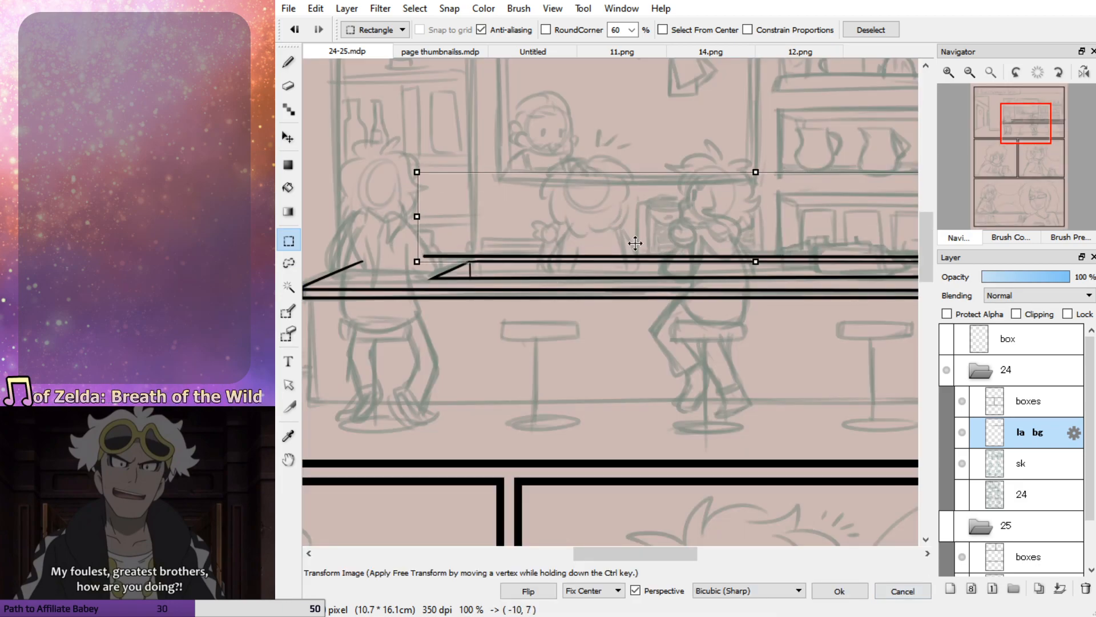
left_click(849, 590)
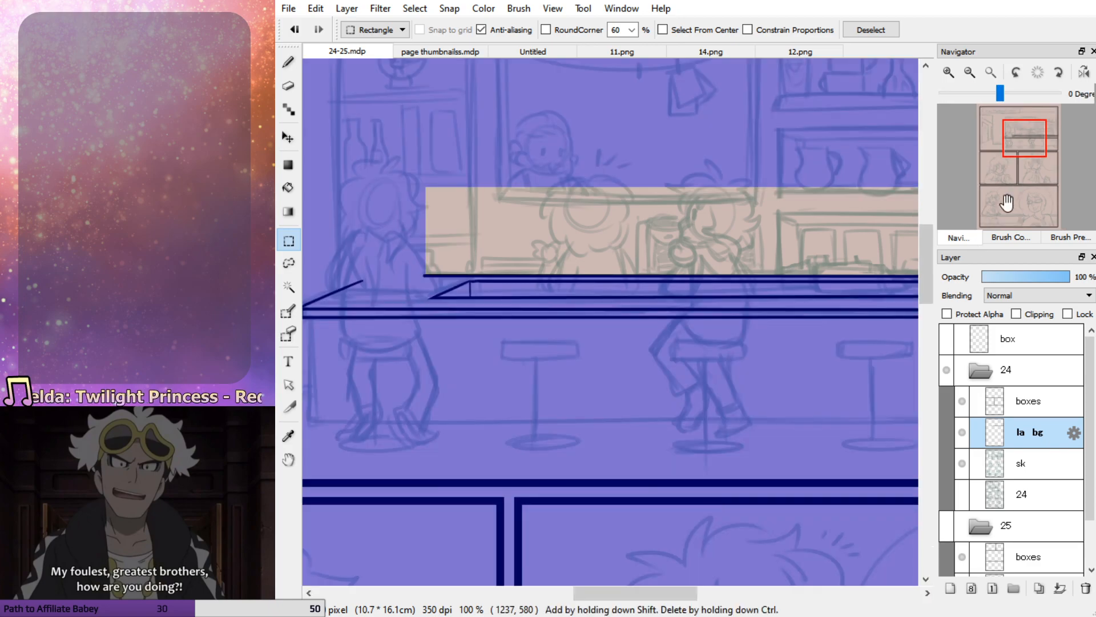
Clear the rectangular selection and erase the end of the long counter line extending past the panel's right border
left_click_drag(1015, 193, 928, 158)
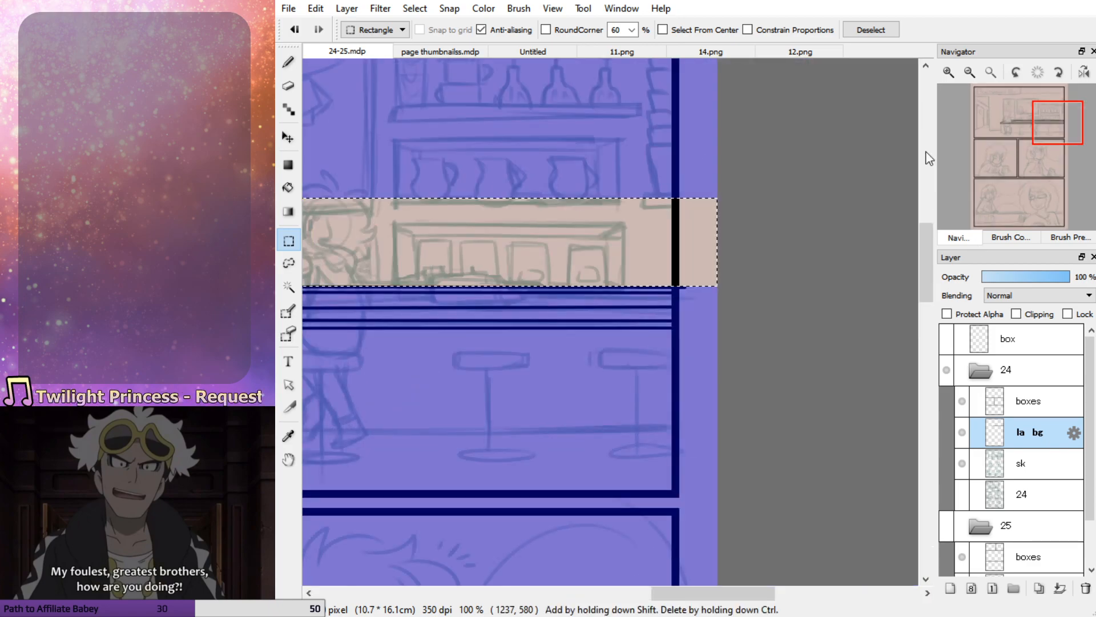
left_click(290, 63)
key("e")
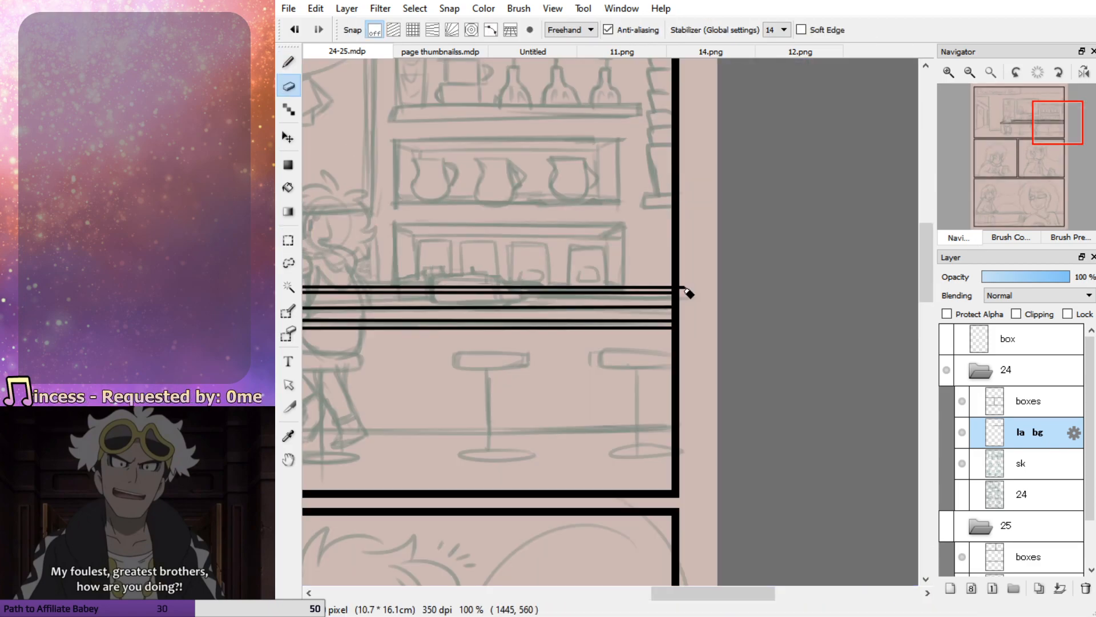
left_click(1010, 144)
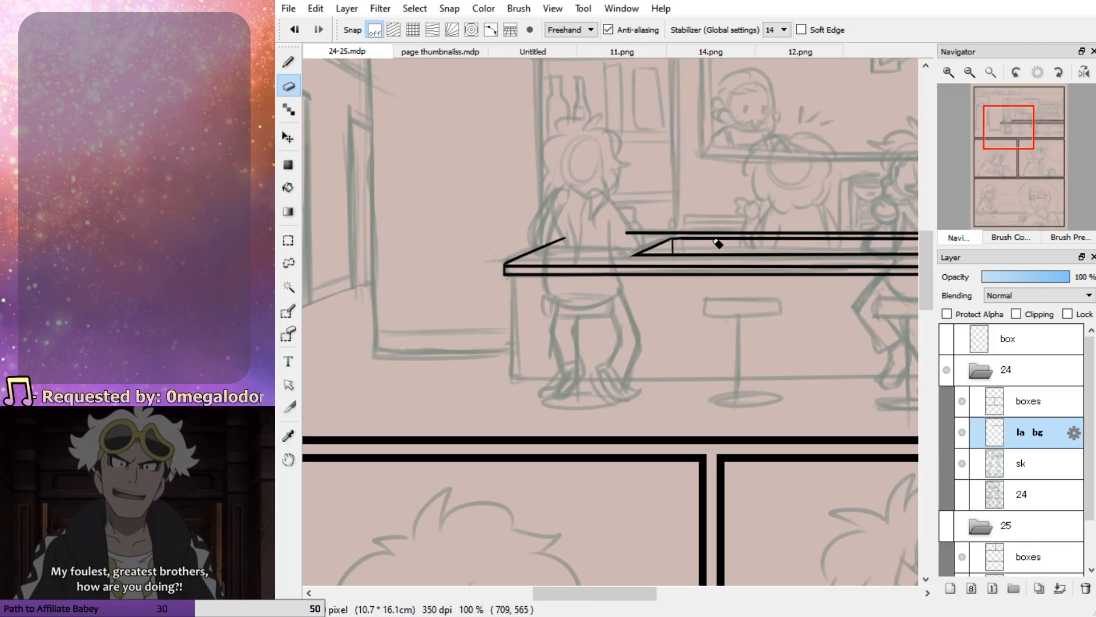
key("p")
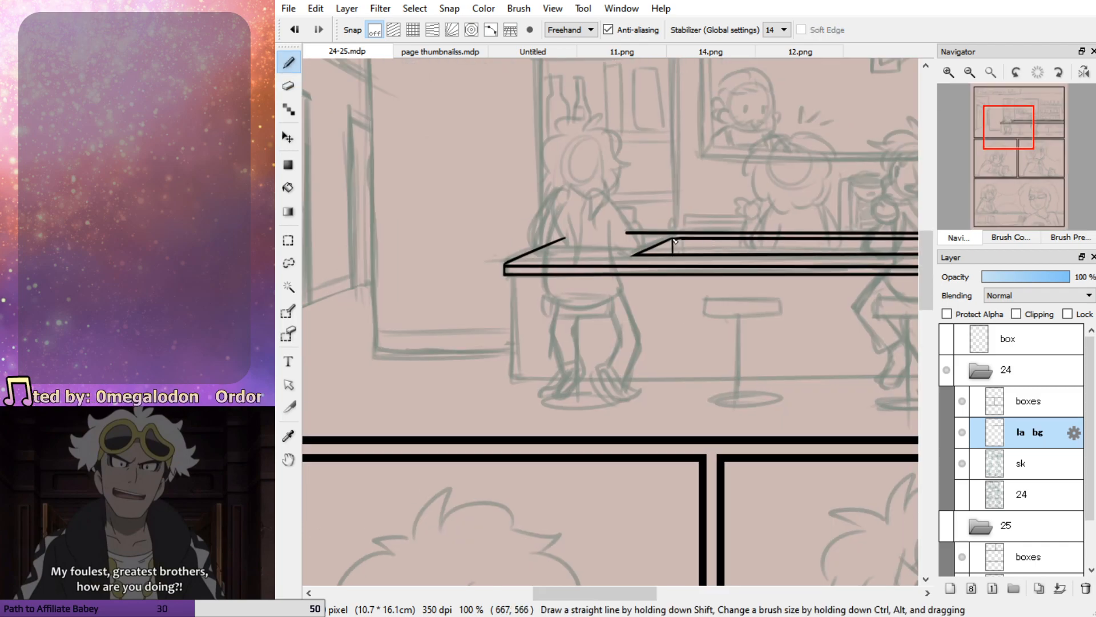
left_click(1032, 140)
mouse_move(1032, 139)
left_mouse_down()
mouse_move(1043, 135)
mouse_move(1029, 133)
left_mouse_up()
left_click(948, 73)
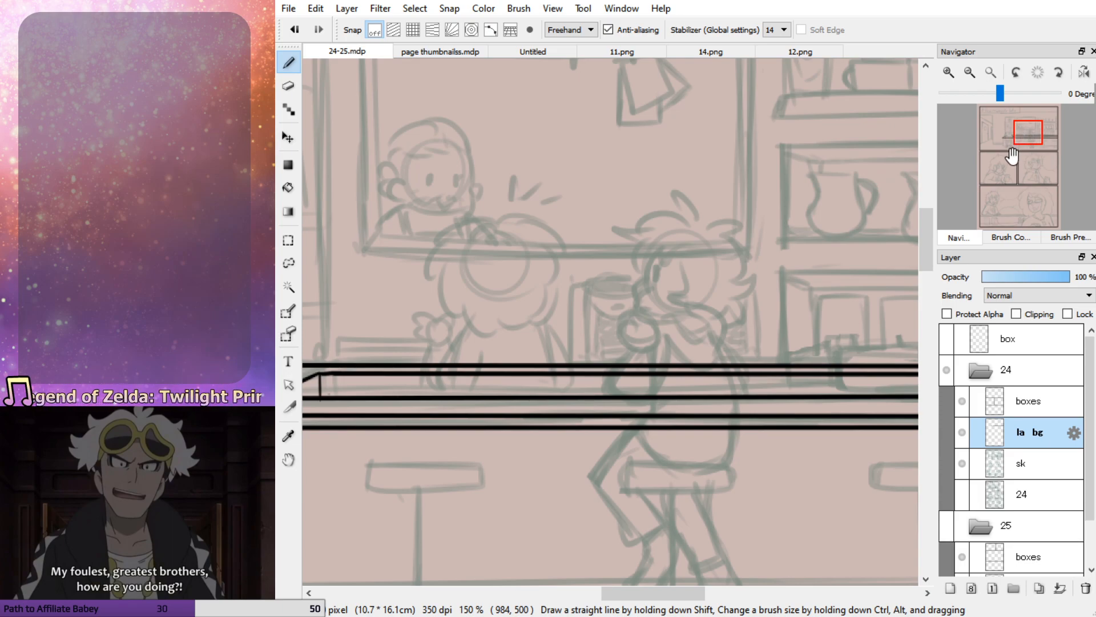
left_click(1028, 137)
left_click_drag(1028, 138, 1018, 136)
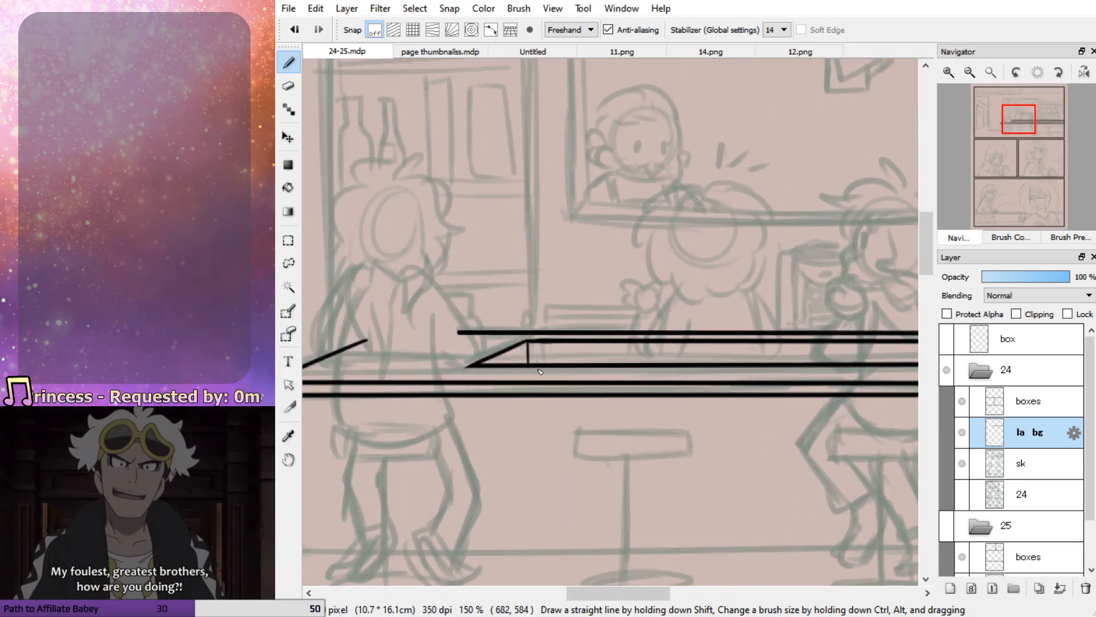
key("e")
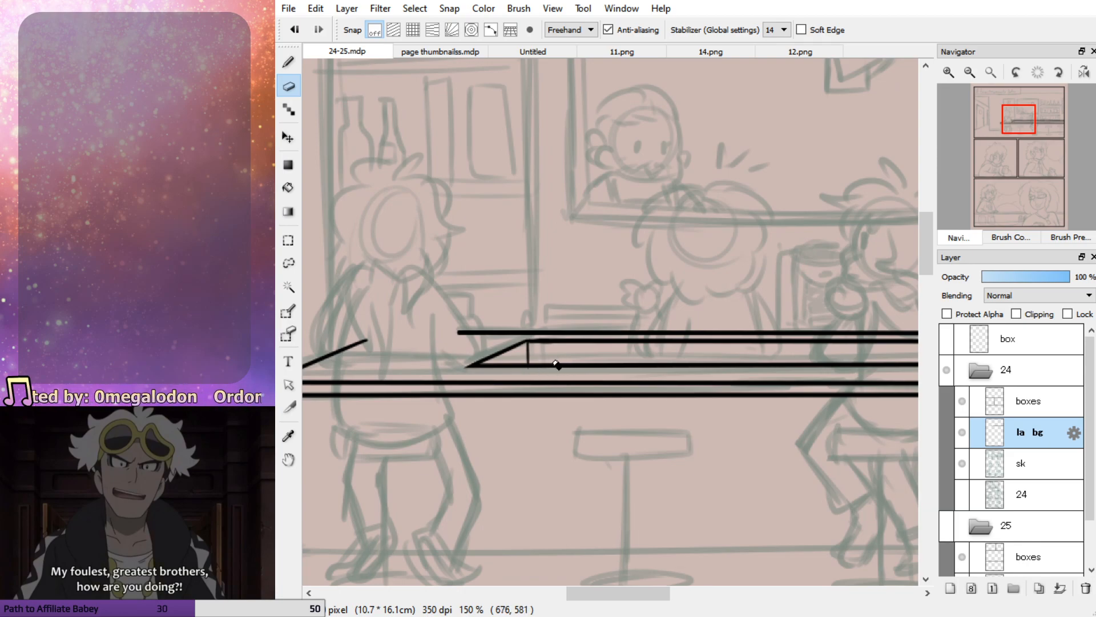
key("p")
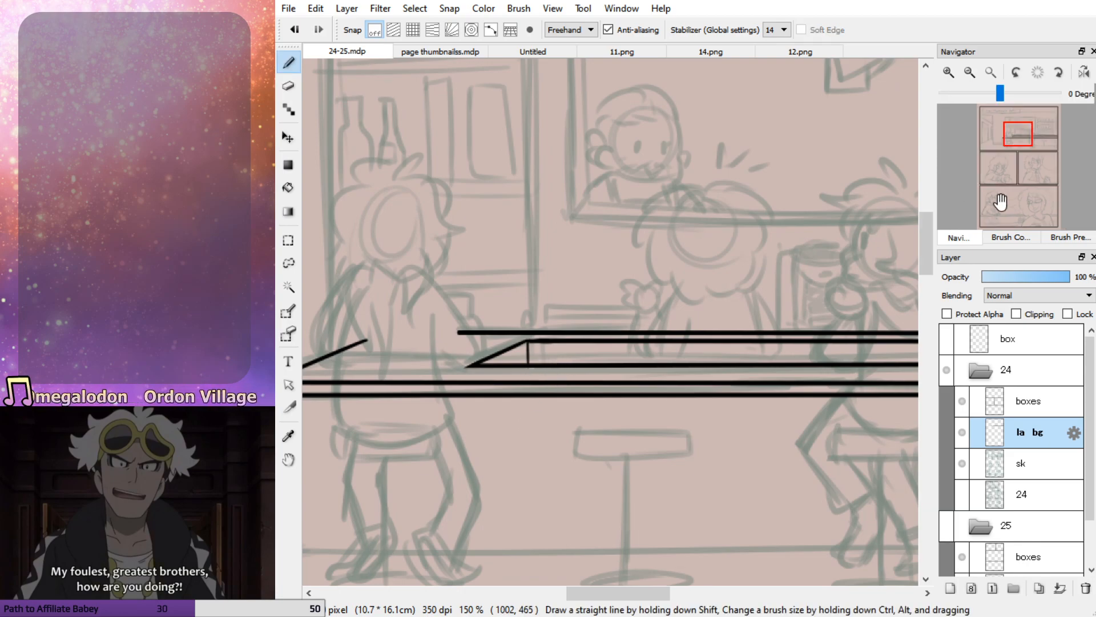
left_click(1026, 130)
mouse_move(1026, 129)
left_mouse_down()
mouse_move(1049, 134)
mouse_move(1015, 132)
mouse_move(1029, 127)
mouse_move(1032, 143)
mouse_move(1027, 122)
left_mouse_up()
left_click(973, 72)
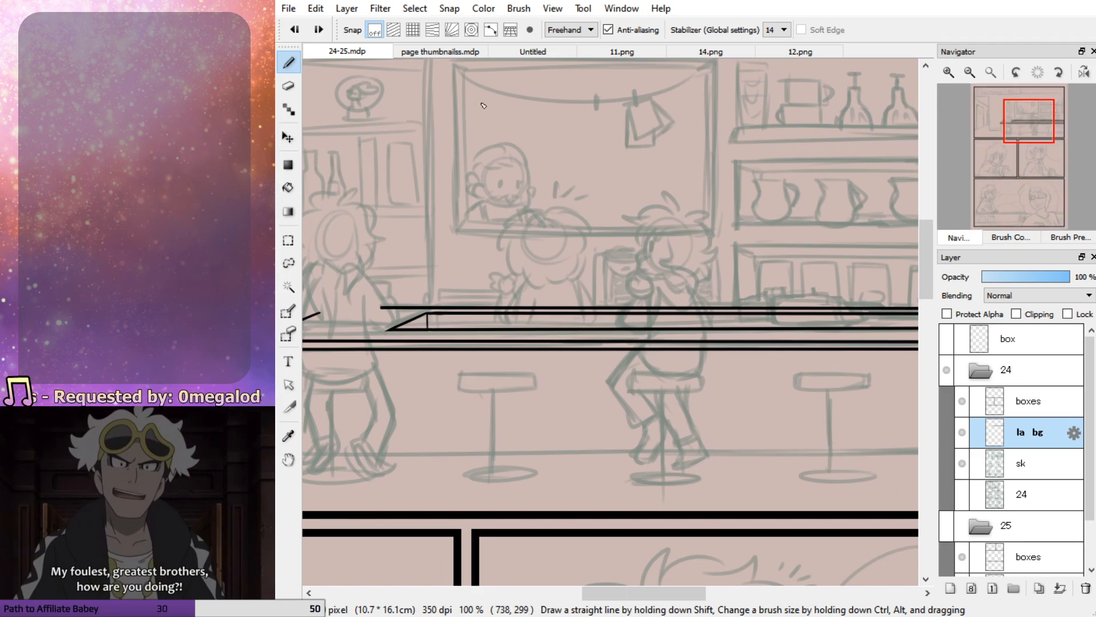
left_click_drag(452, 62, 455, 233)
key("ctrl+z")
left_click_drag(453, 61, 458, 230)
key("ctrl+z")
left_click_drag(457, 64, 460, 263)
key("ctrl+z")
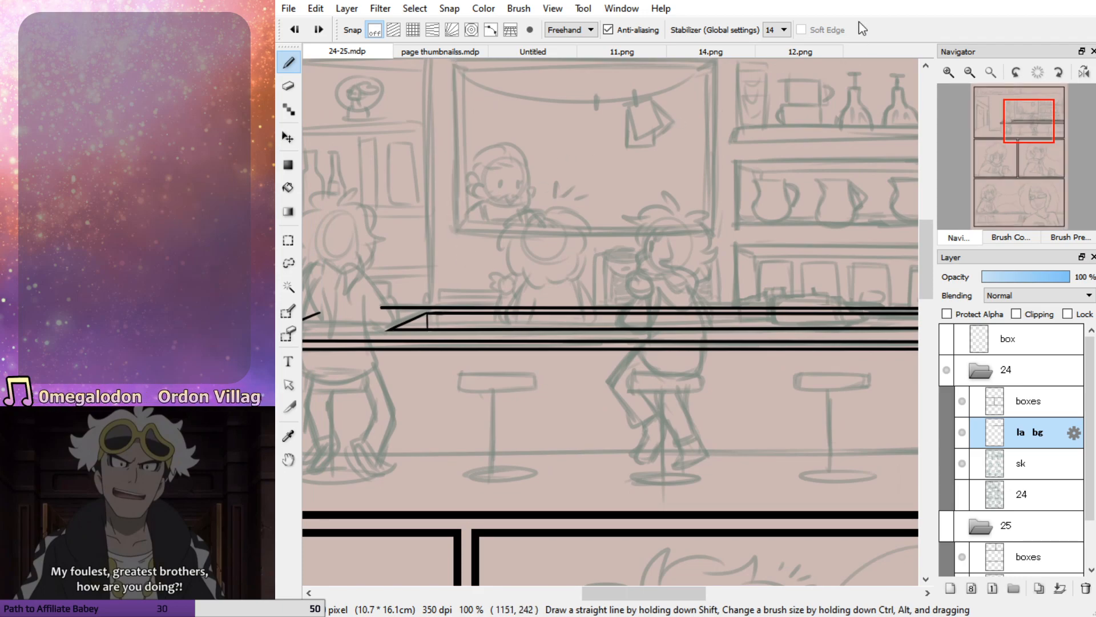
Set the stabilizer to 20 and ink the left outer edge of the window frame behind the counter, redoing it until straight
left_click(773, 230)
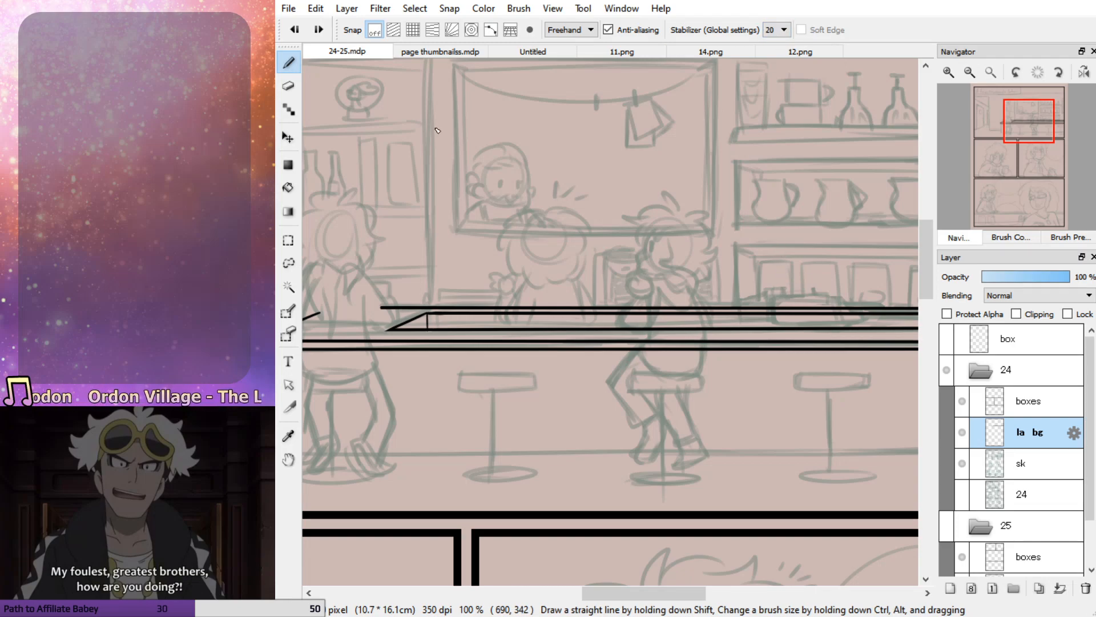
left_click_drag(1031, 134, 1034, 126)
left_click_drag(395, 286, 398, 348)
key("ctrl+z")
left_click_drag(398, 178, 399, 374)
key("ctrl+z")
left_click_drag(398, 180, 402, 354)
key("ctrl+z")
left_click_drag(401, 179, 409, 367)
key("ctrl+z")
left_click_drag(399, 180, 407, 376)
key("ctrl+z")
left_click_drag(398, 180, 400, 374)
key("ctrl+z")
left_click_drag(402, 182, 410, 370)
key("ctrl+z")
left_click_drag(399, 178, 410, 379)
key("ctrl+z")
left_click_drag(404, 175, 406, 381)
key("ctrl+z")
mouse_move(400, 171)
left_mouse_down()
mouse_move(400, 409)
mouse_move(403, 328)
mouse_move(400, 378)
left_mouse_up()
key("ctrl+z")
Ink the window frame's top outer edge as a long straight stroke running past both corners
left_click_drag(411, 188, 726, 181)
key("ctrl+z")
key("ctrl+z")
left_click_drag(528, 184, 706, 181)
key("ctrl+z")
left_click_drag(384, 186, 745, 185)
Ink the window frame's bottom outer edge as a long straight stroke, redoing it until it runs level
key("ctrl+z")
mouse_move(402, 361)
left_mouse_down()
mouse_move(714, 356)
mouse_move(596, 369)
mouse_move(720, 364)
mouse_move(547, 359)
mouse_move(743, 355)
mouse_move(433, 367)
mouse_move(716, 360)
left_mouse_up()
key("ctrl+z")
key("ctrl+z")
key("ctrl+z")
key("ctrl+z")
key("ctrl+z")
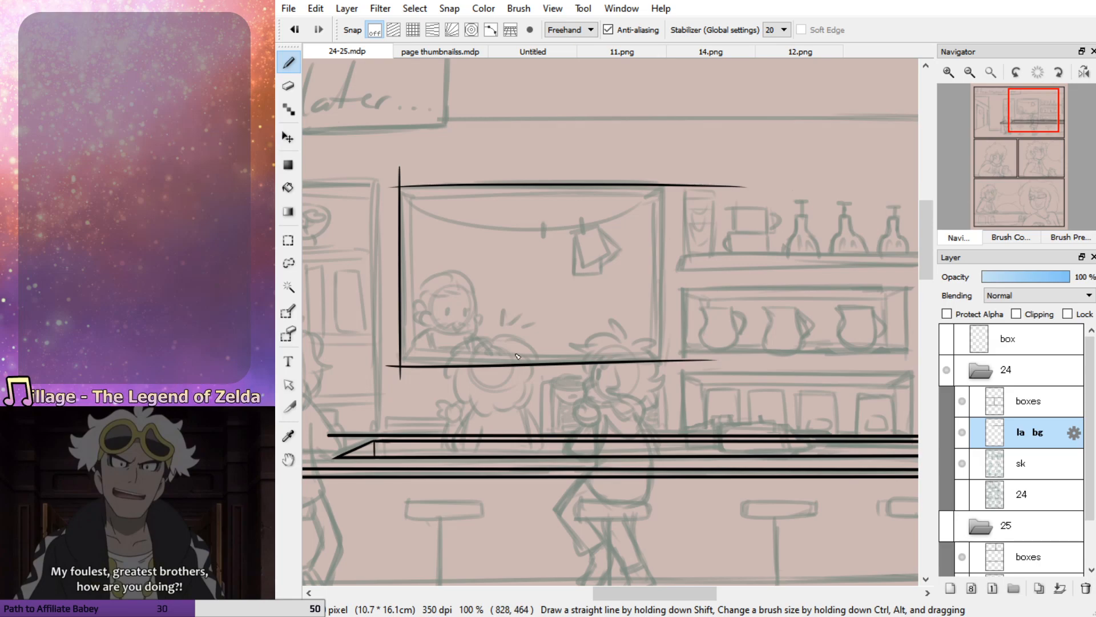
key("ctrl+z")
left_click_drag(392, 363, 713, 360)
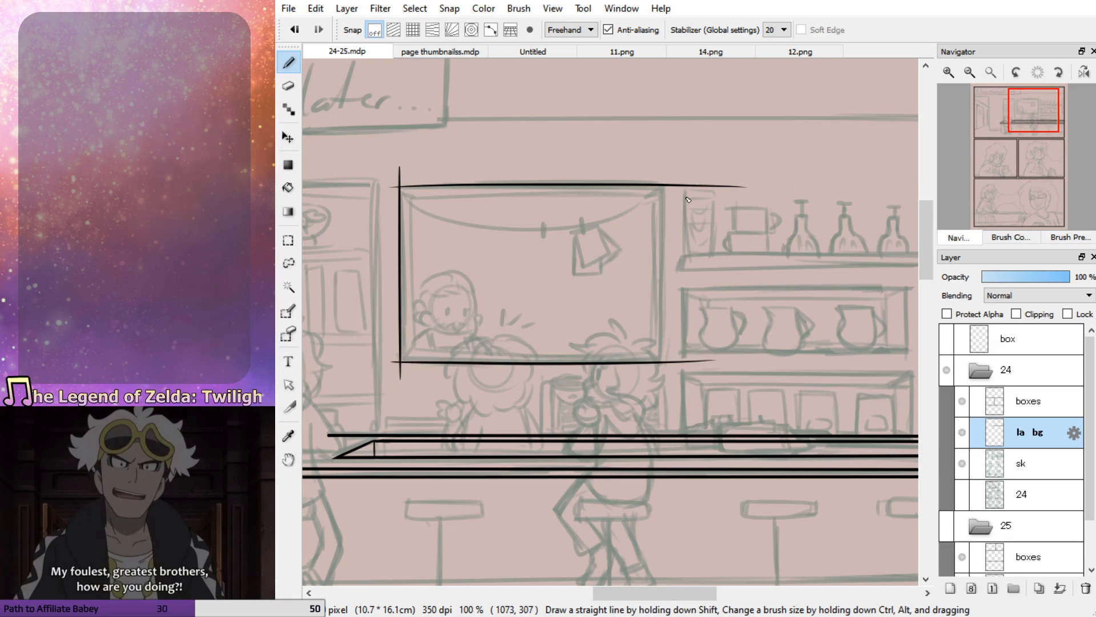
Ink the window frame's right outer edge and erase the line ends overshooting the upper-right corner
mouse_move(663, 171)
left_mouse_down()
mouse_move(667, 417)
mouse_move(667, 379)
mouse_move(662, 408)
left_mouse_up()
key("ctrl+z")
key("ctrl+z")
key("e")
left_click_drag(952, 52, 971, 92)
left_click(948, 71)
left_click_drag(1029, 116, 1040, 120)
mouse_move(490, 224)
left_mouse_down()
mouse_move(514, 247)
mouse_move(628, 242)
left_mouse_up()
left_click_drag(494, 264, 484, 235)
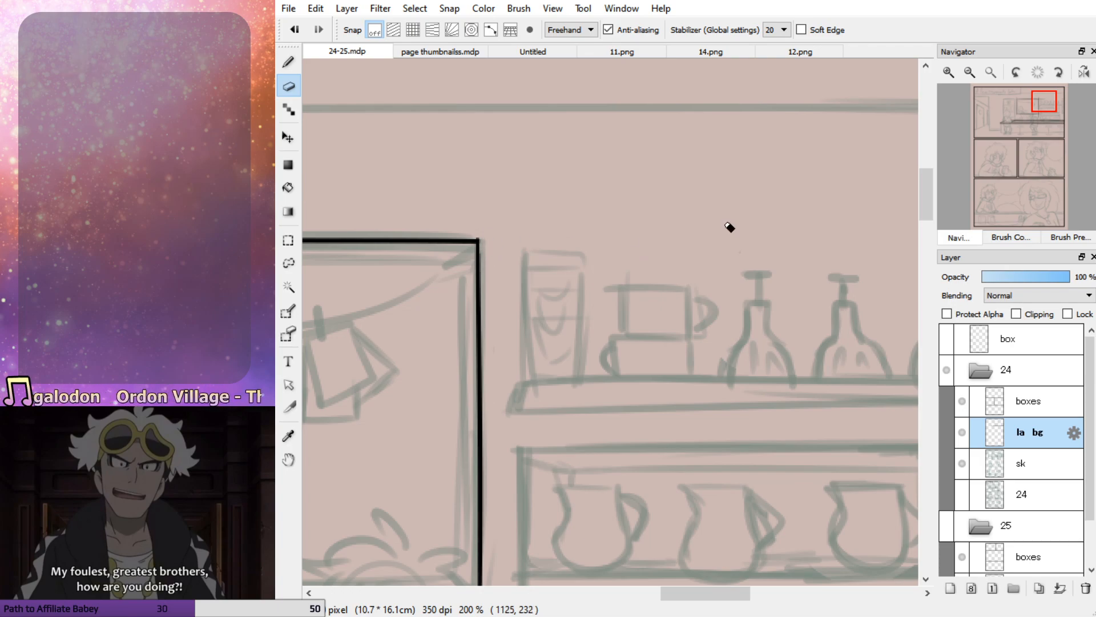
Erase the overshooting lines at the frame's upper-left corner and redraw the start of the top edge
left_click_drag(1016, 127, 1025, 123)
mouse_move(435, 220)
left_mouse_down()
mouse_move(412, 244)
mouse_move(411, 231)
mouse_move(562, 242)
left_mouse_up()
key("b")
key("ctrl+z")
left_click_drag(422, 245, 566, 239)
key("ctrl+z")
left_click_drag(425, 249, 562, 242)
Erase the line ends overshooting the window frame's lower-right and lower-left corners
left_click_drag(1025, 114, 1033, 134)
key("e")
mouse_move(716, 229)
left_mouse_down()
mouse_move(811, 232)
mouse_move(681, 241)
mouse_move(690, 262)
mouse_move(680, 244)
mouse_move(670, 358)
left_mouse_up()
key("p")
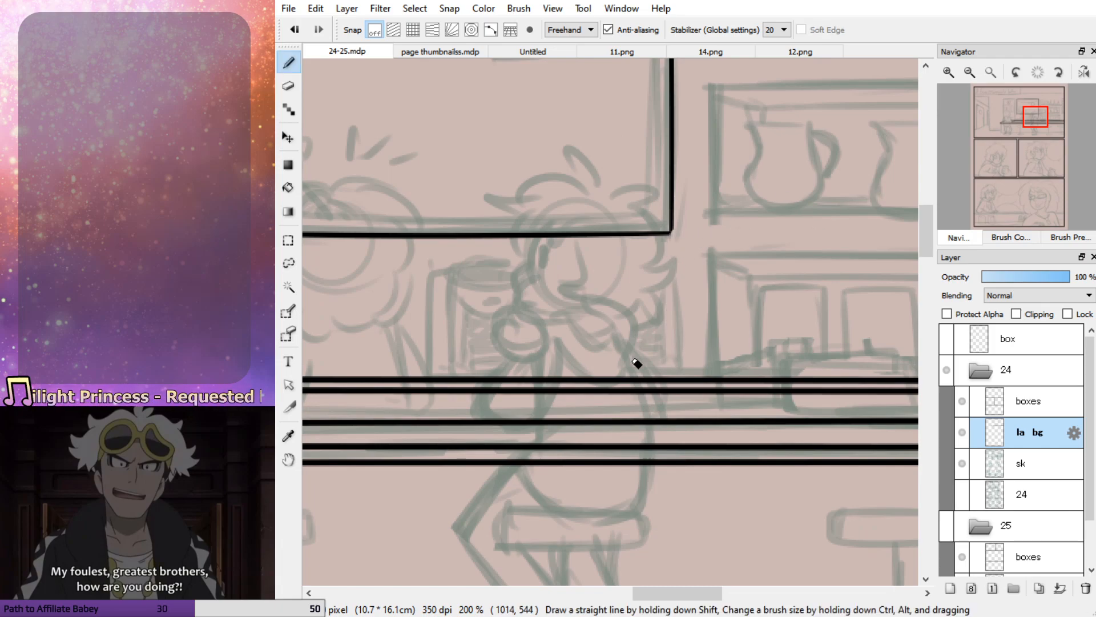
left_click_drag(1031, 132, 1015, 130)
key("e")
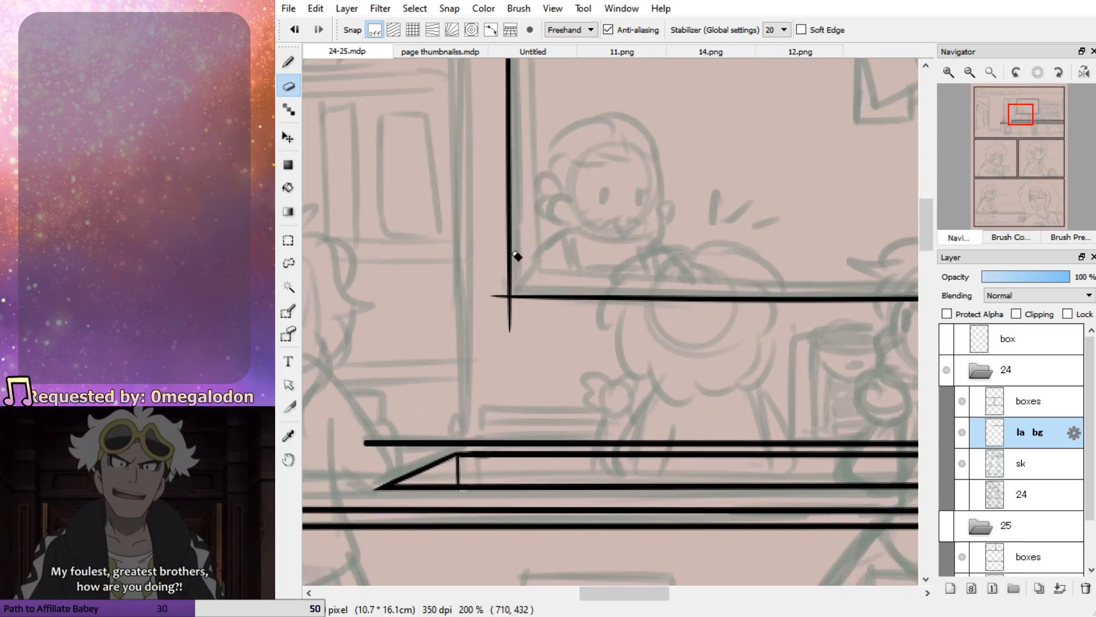
mouse_move(490, 295)
left_mouse_down()
mouse_move(513, 320)
mouse_move(491, 296)
left_mouse_up()
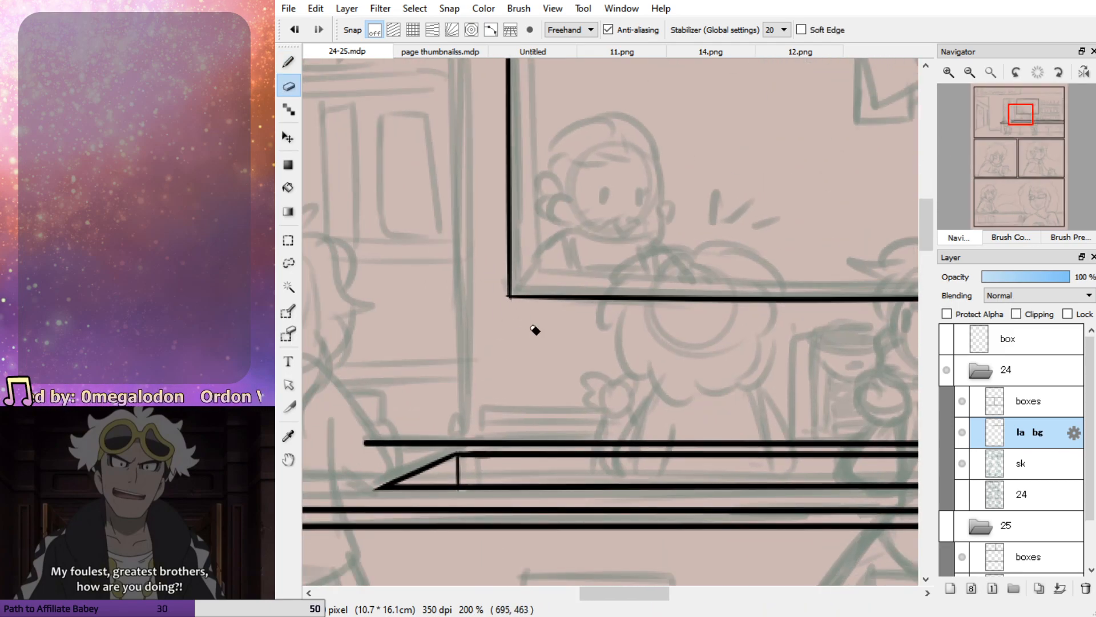
mouse_move(1016, 130)
left_mouse_down()
mouse_move(1032, 133)
mouse_move(1006, 123)
mouse_move(1020, 115)
left_mouse_up()
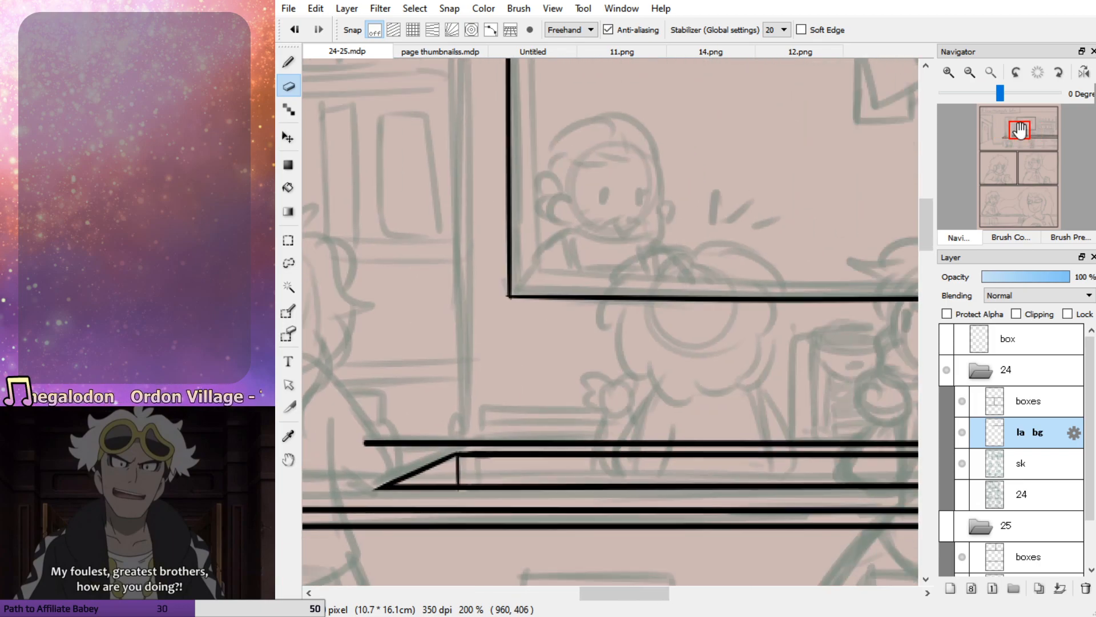
Thicken the tapered line ends at the frame's lower-left corner and clean up the corner with the eraser
key("b")
left_click_drag(510, 296, 516, 230)
key("ctrl+z")
left_click_drag(509, 295, 509, 224)
key("ctrl+z")
left_click_drag(512, 298, 517, 228)
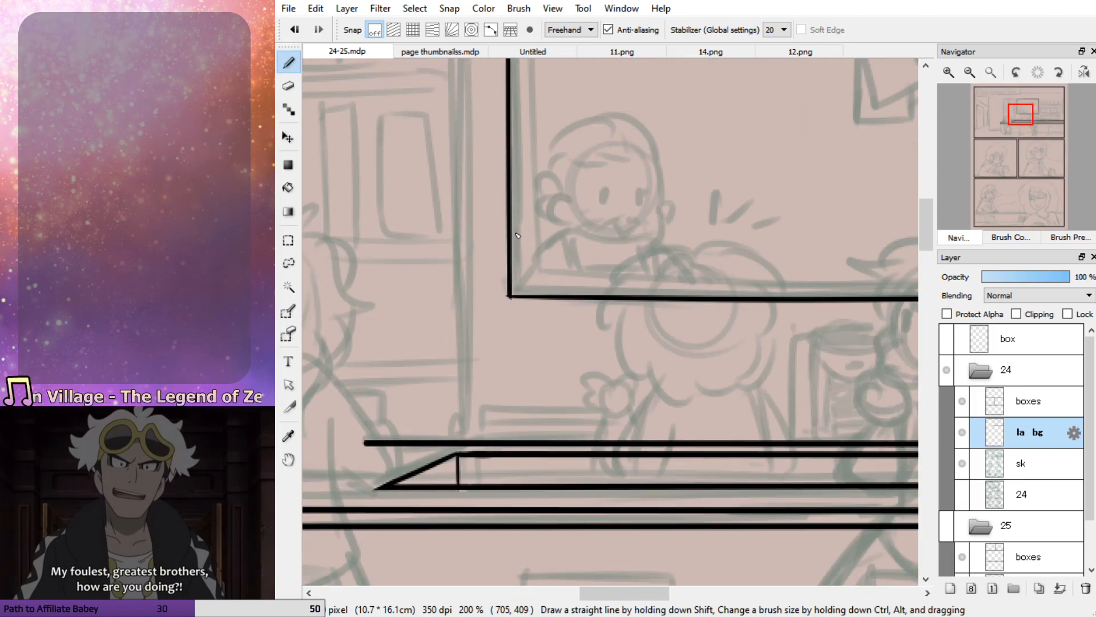
left_click_drag(509, 297, 588, 293)
key("ctrl+z")
left_click_drag(508, 295, 614, 300)
key("ctrl+z")
left_click_drag(510, 298, 606, 296)
key("ctrl+z")
key("e")
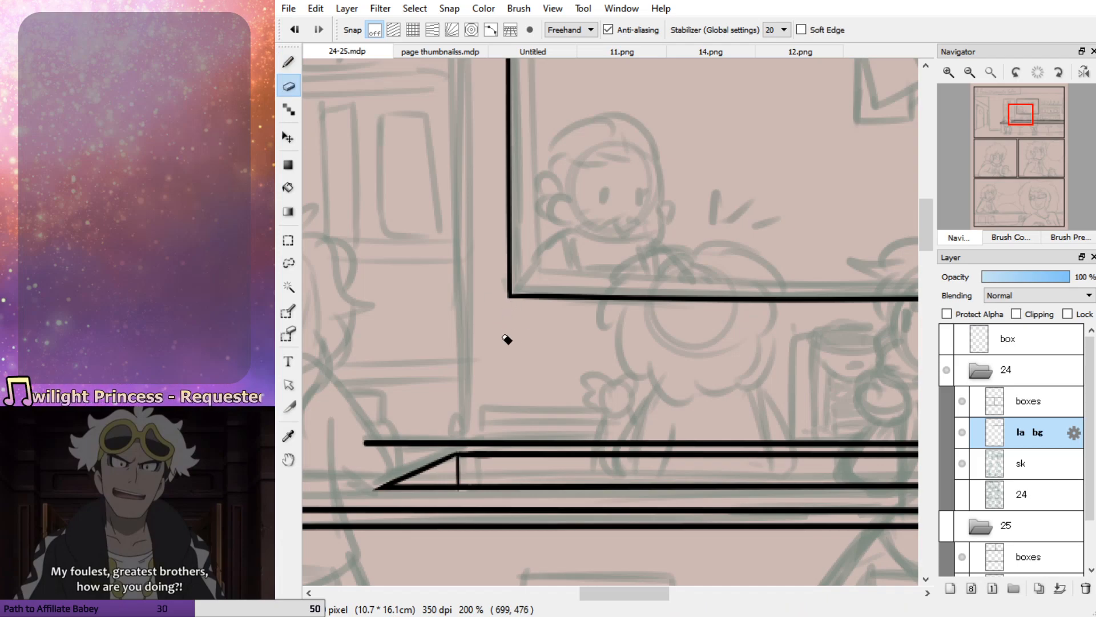
key("b")
Ink the window frame's inner left and inner bottom edges parallel to the outer outline
mouse_move(1020, 132)
left_click_drag(1020, 131, 1025, 124)
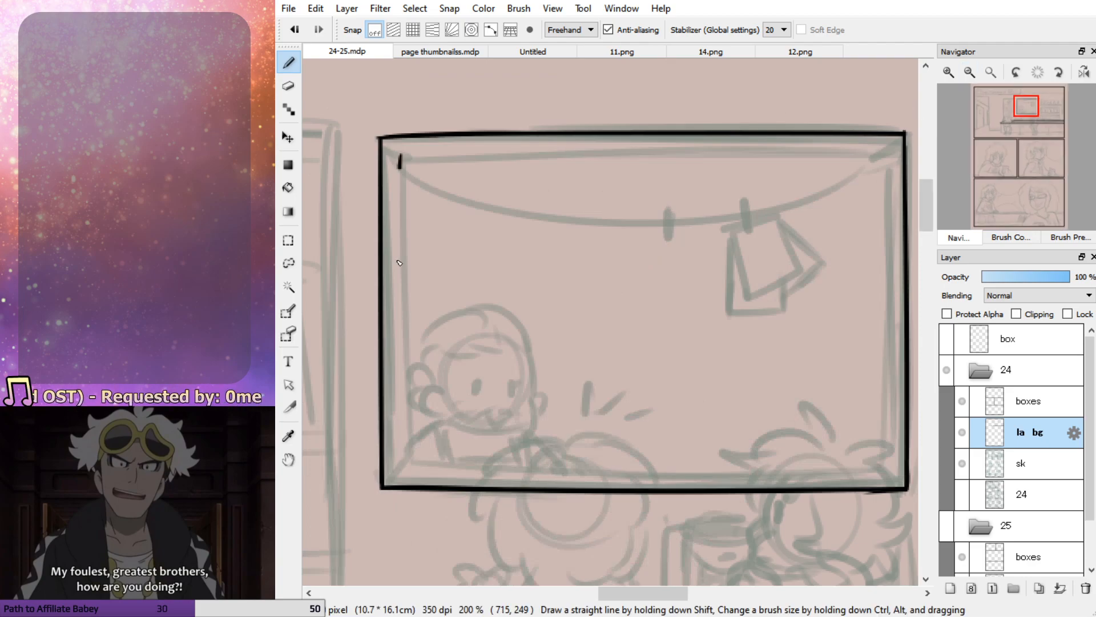
left_click(403, 439, "shift")
left_click_drag(399, 468, 401, 384)
key("ctrl+z")
key("ctrl+z")
left_click_drag(399, 468, 403, 365)
key("ctrl+z")
key("ctrl+z")
left_click_drag(399, 468, 406, 343)
key("ctrl+z")
left_click_drag(399, 468, 793, 462)
key("ctrl+z")
left_click_drag(399, 467, 879, 466)
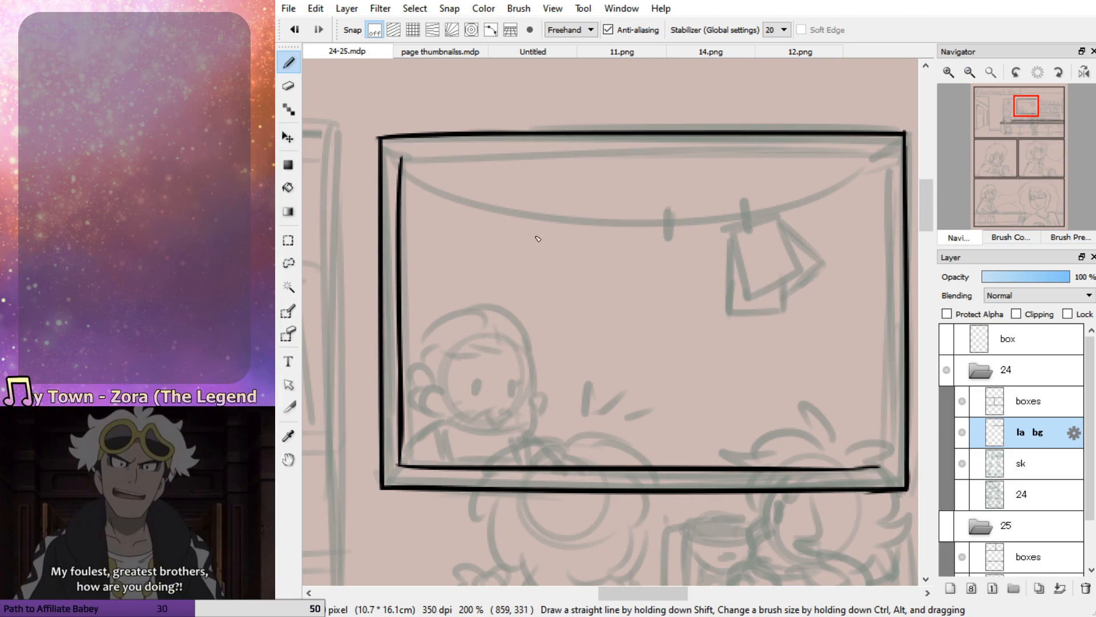
Ink the window frame's inner top and inner right edges to close the inner rectangle
left_click_drag(404, 163, 891, 165)
key("ctrl+z")
mouse_move(400, 160)
left_mouse_down()
mouse_move(728, 156)
mouse_move(885, 173)
mouse_move(871, 422)
left_mouse_up()
key("ctrl+z")
left_click_drag(885, 155, 892, 433)
Draw diagonal joint lines across the frame's lower-right and upper-right corners and erase the overshoot at the lower-right one
left_click_drag(895, 475, 895, 479)
key("ctrl+z")
mouse_move(888, 369)
left_mouse_down()
mouse_move(890, 471)
mouse_move(812, 468)
left_mouse_up()
key("ctrl+z")
mouse_move(890, 470)
left_mouse_down()
mouse_move(829, 468)
mouse_move(913, 499)
left_mouse_up()
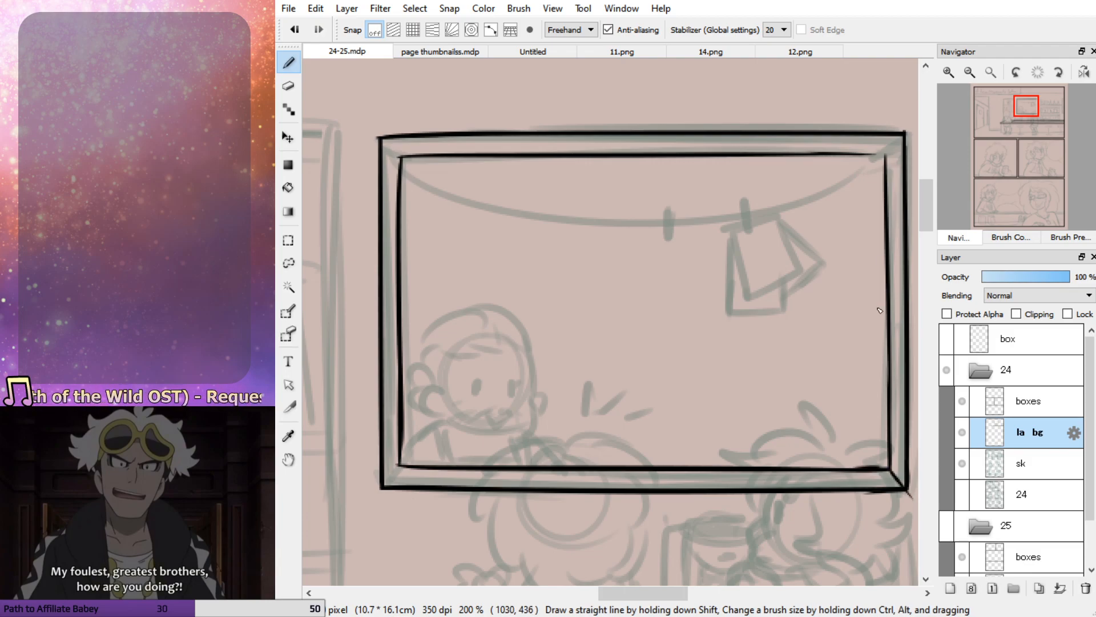
mouse_move(886, 156)
left_mouse_down()
mouse_move(906, 136)
mouse_move(886, 157)
left_mouse_up()
key("ctrl+z")
key("e")
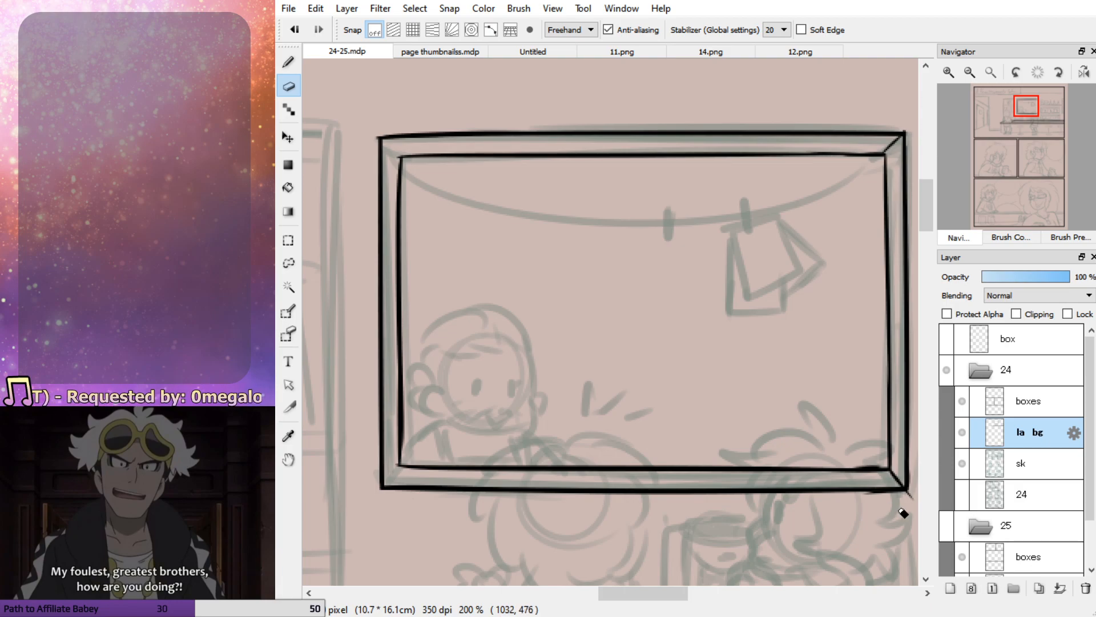
Thicken the frame's bottom outer edge toward the lower-right corner and tidy the outer corners
key("b")
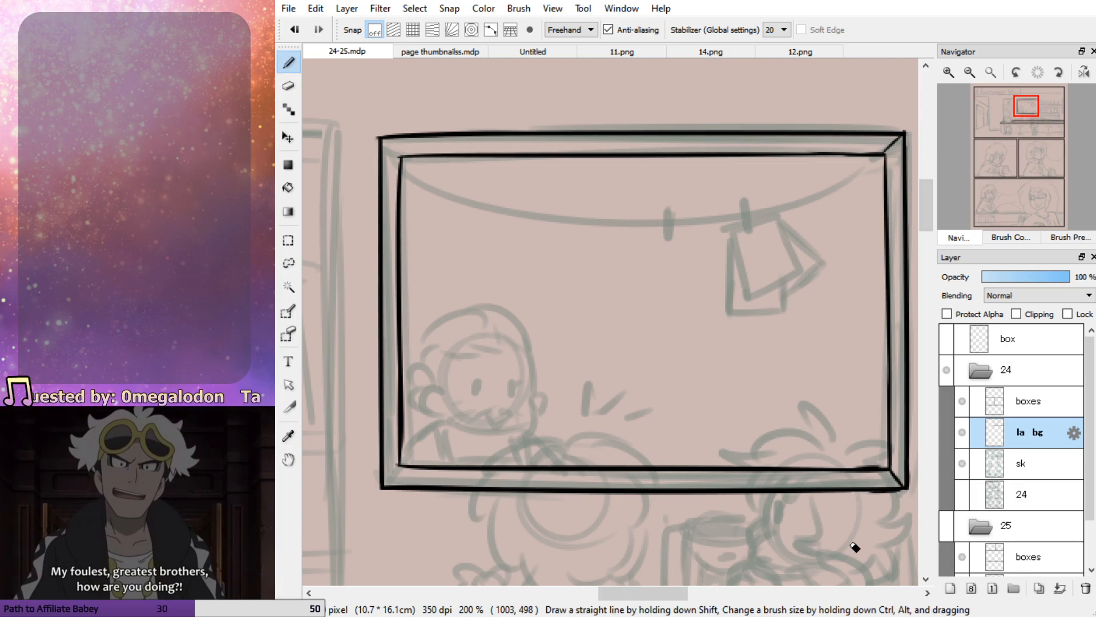
left_click_drag(907, 489, 815, 492)
key("ctrl+z")
key("ctrl+z")
left_click_drag(907, 490, 817, 489)
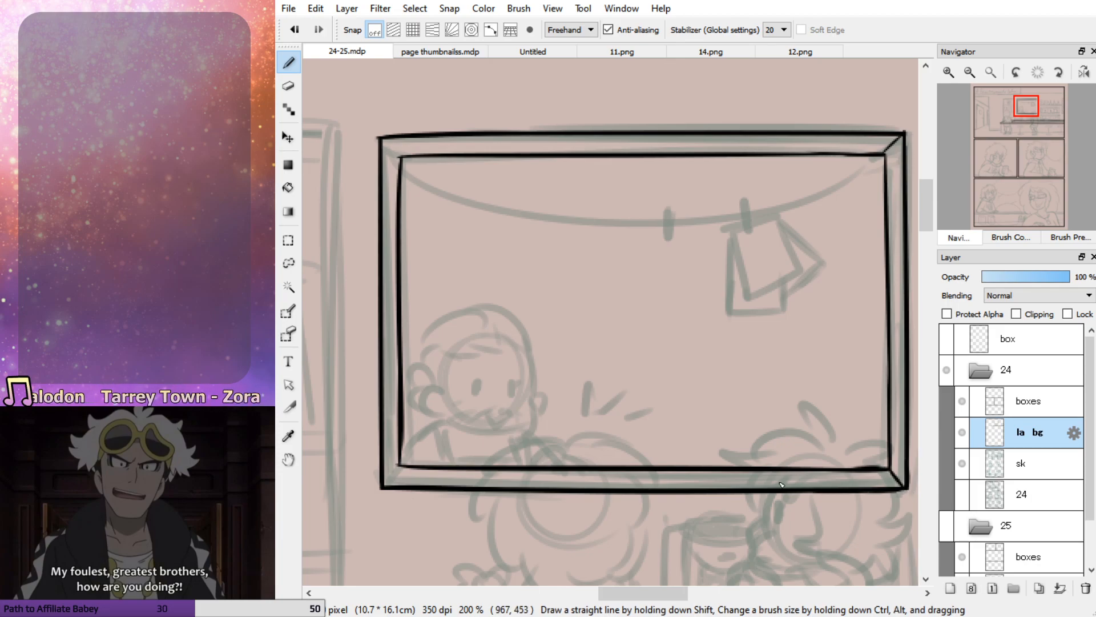
key("e")
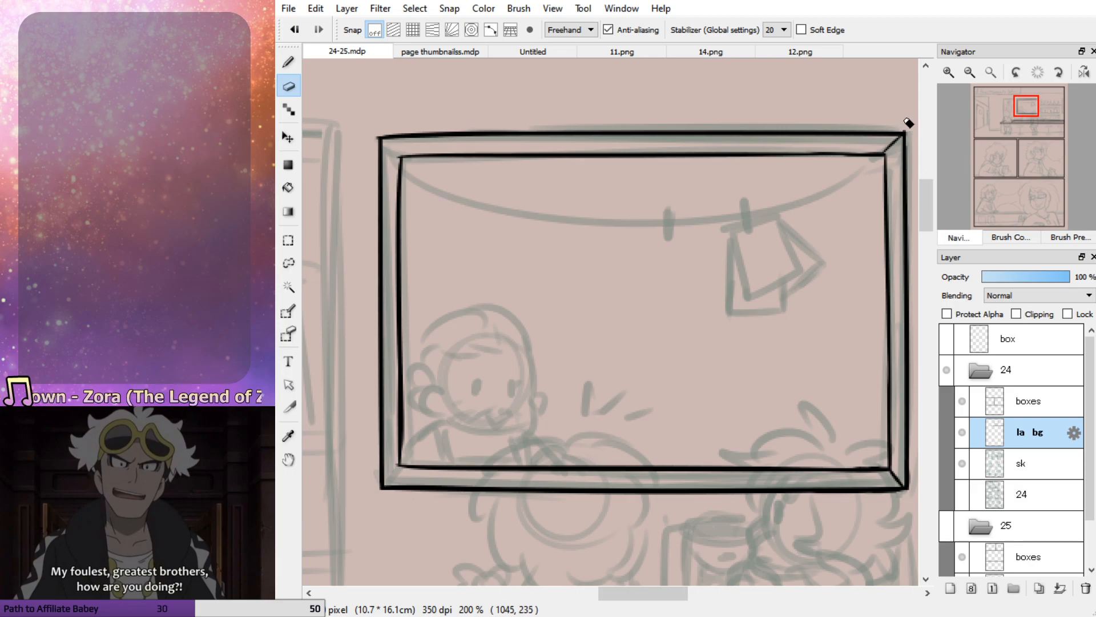
key("b")
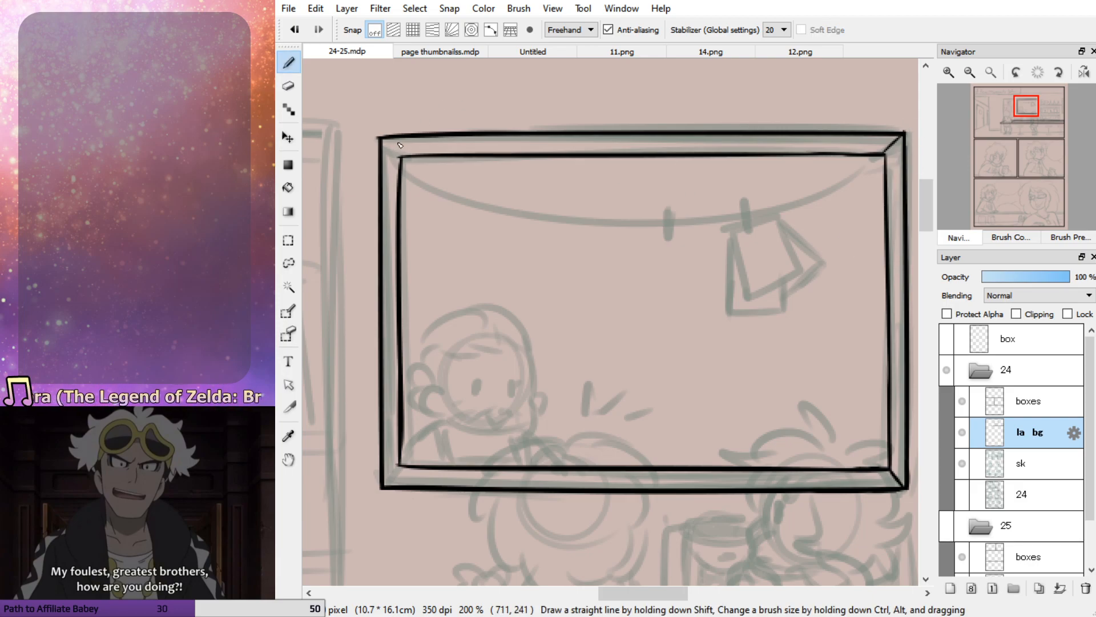
Draw diagonal joint lines across the frame's upper-left and lower-left corners
key("ctrl+z")
mouse_move(409, 162)
left_mouse_down()
mouse_move(380, 137)
mouse_move(402, 207)
left_mouse_up()
key("ctrl+z")
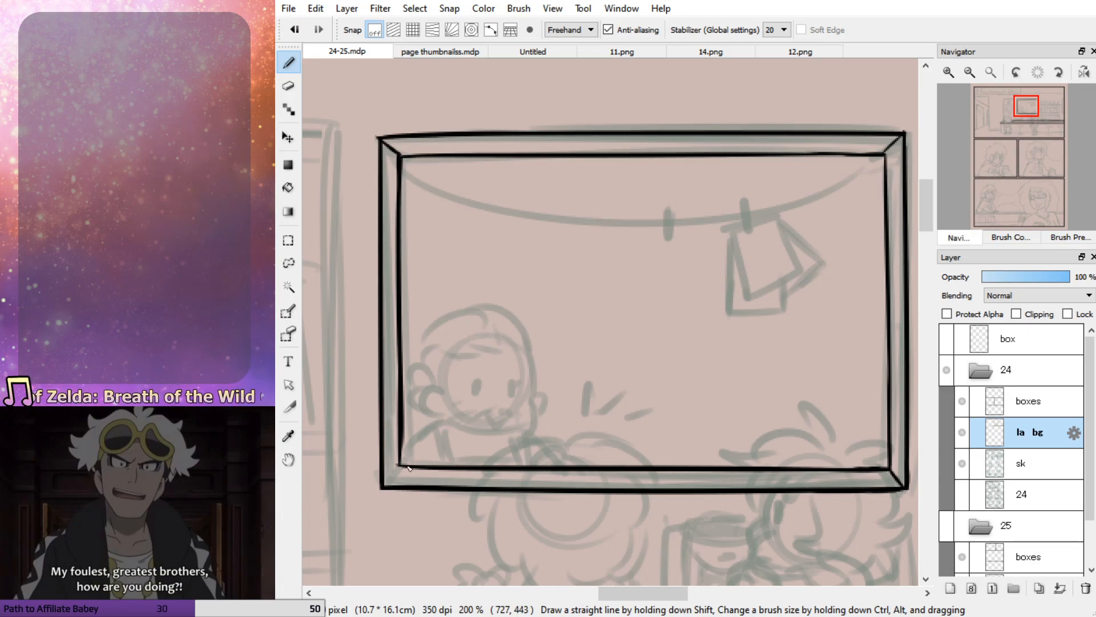
key("ctrl+z")
mouse_move(382, 488)
left_mouse_down()
mouse_move(401, 466)
mouse_move(384, 486)
left_mouse_up()
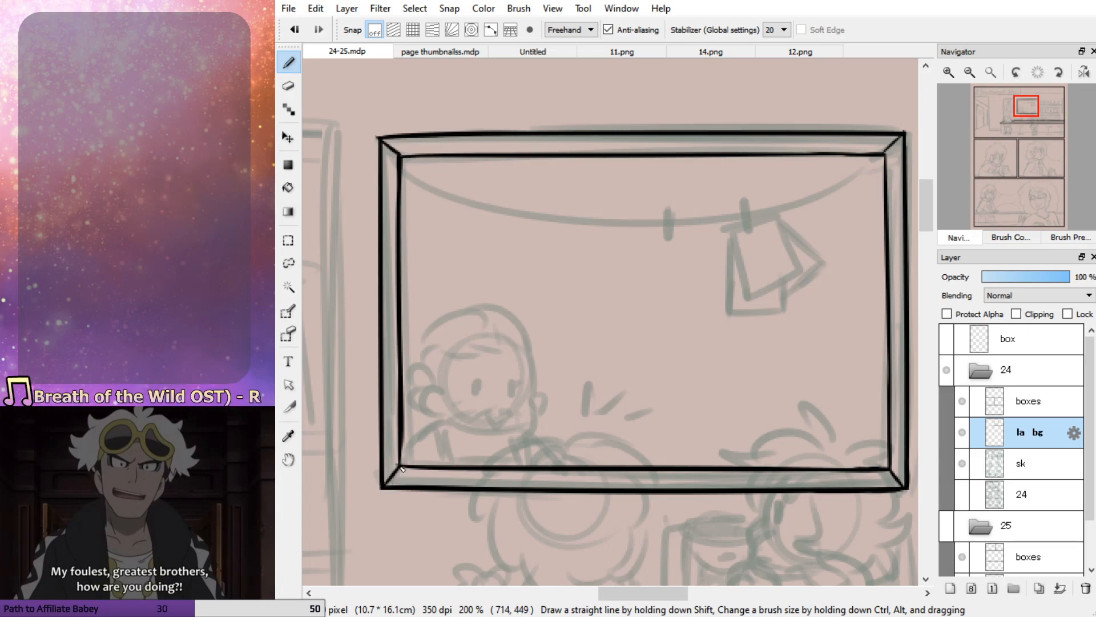
key("ctrl+z")
mouse_move(398, 430)
left_mouse_down()
mouse_move(400, 463)
mouse_move(399, 438)
mouse_move(447, 468)
left_mouse_up()
Ink the sagging string hanging between the two upper inner corners of the window frame
mouse_move(399, 162)
left_mouse_down()
mouse_move(540, 217)
mouse_move(854, 156)
mouse_move(888, 160)
left_mouse_up()
key("ctrl+z")
mouse_move(402, 161)
left_mouse_down()
mouse_move(480, 196)
mouse_move(857, 182)
mouse_move(896, 160)
left_mouse_up()
key("ctrl+z")
mouse_move(405, 165)
left_mouse_down()
mouse_move(694, 218)
mouse_move(871, 153)
left_mouse_up()
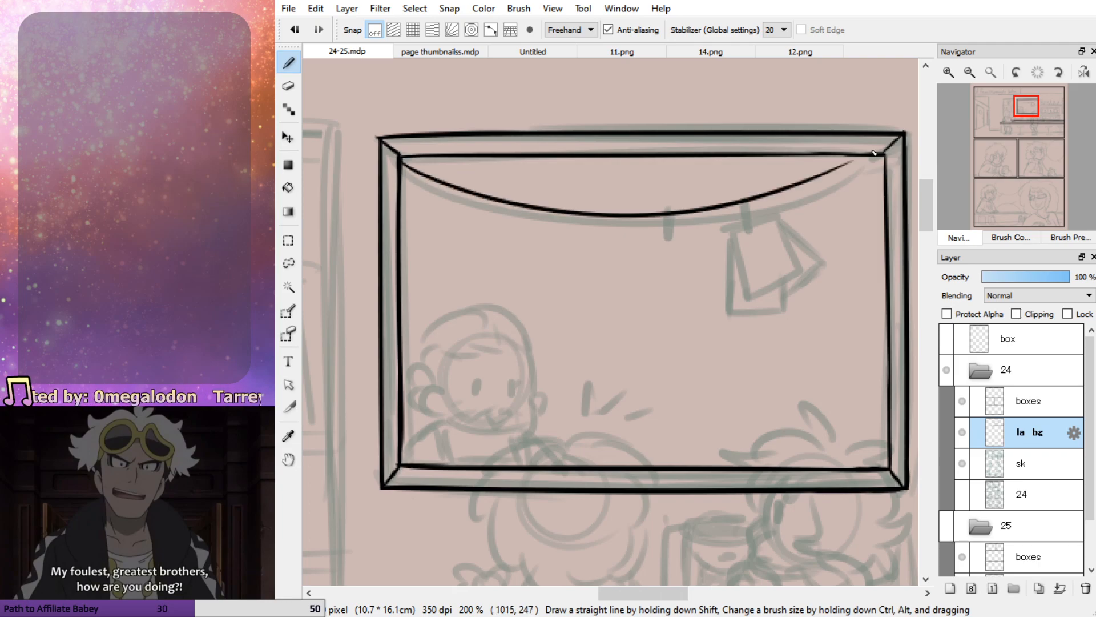
key("ctrl+z")
left_click_drag(815, 180, 877, 155)
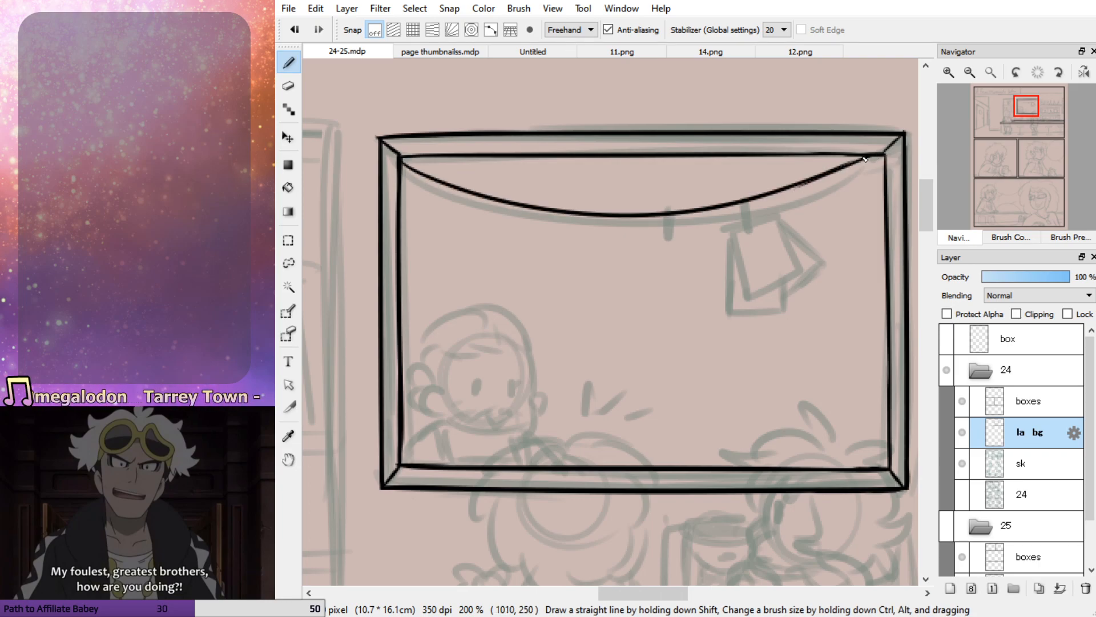
Draw two small clips on the right half of the string and erase the string inside them
mouse_move(739, 195)
left_mouse_down()
mouse_move(752, 214)
mouse_move(750, 188)
mouse_move(741, 195)
mouse_move(757, 210)
left_mouse_up()
key("ctrl+z")
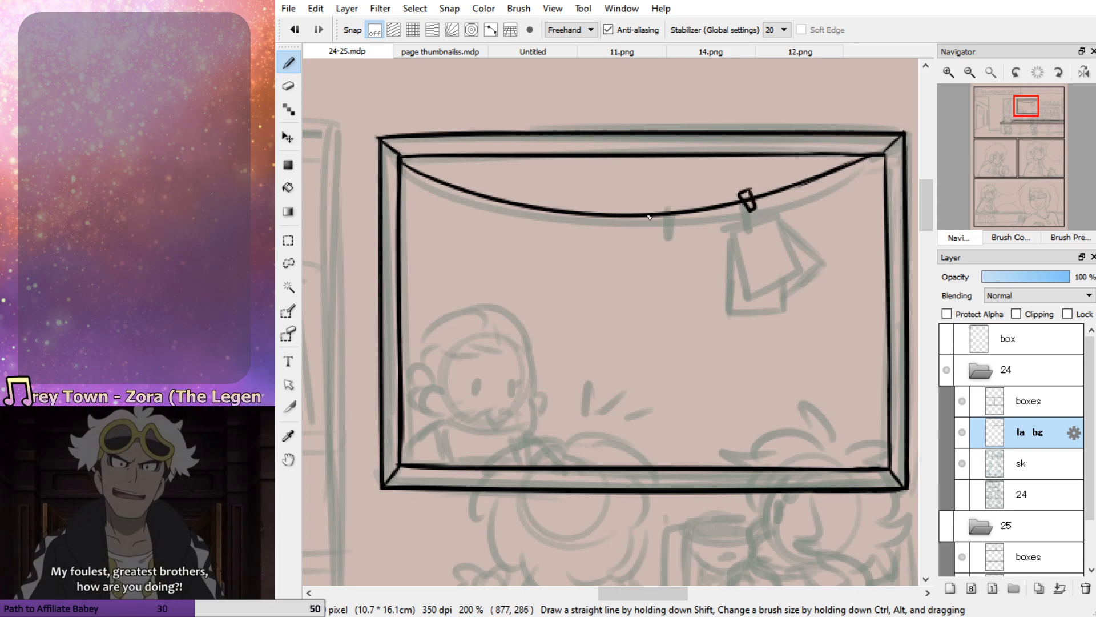
mouse_move(681, 204)
left_mouse_down()
mouse_move(696, 221)
mouse_move(693, 202)
mouse_move(752, 206)
mouse_move(693, 227)
left_mouse_up()
key("ctrl+z")
key("e")
key("b")
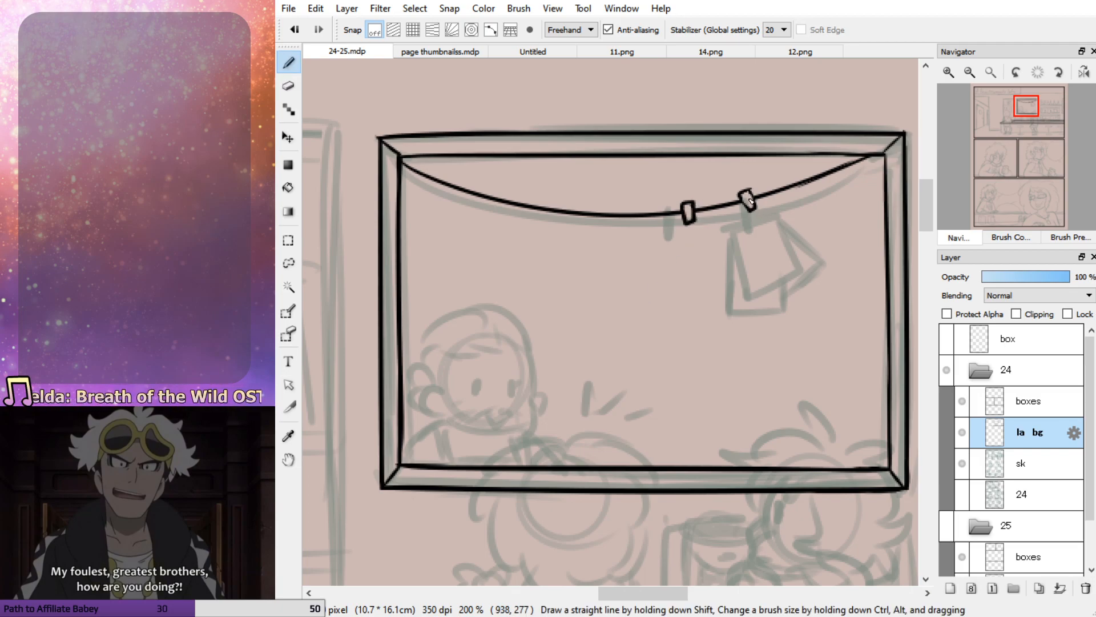
Ink the tilted sheet of paper hanging from the right clip and clean up its upper-left corner
key("ctrl+z")
mouse_move(744, 208)
left_mouse_down()
mouse_move(720, 218)
mouse_move(754, 308)
left_mouse_up()
key("ctrl+z")
left_click_drag(728, 216, 755, 300)
key("ctrl+z")
mouse_move(726, 216)
left_mouse_down()
mouse_move(755, 302)
mouse_move(808, 276)
mouse_move(775, 204)
mouse_move(760, 207)
mouse_move(774, 202)
mouse_move(789, 242)
mouse_move(773, 200)
mouse_move(805, 261)
left_mouse_up()
key("ctrl+z")
key("e")
left_click_drag(719, 220, 724, 227)
key("b")
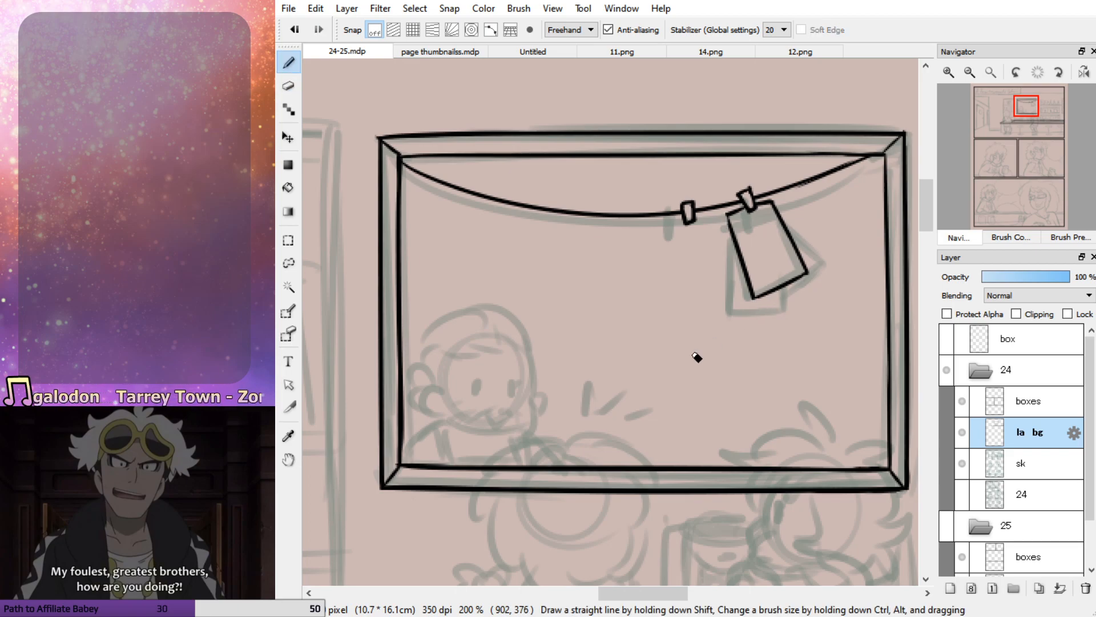
Redraw the bottom edge of the tilted sheet of paper hanging from the right clip
key("ctrl+z")
mouse_move(742, 272)
left_mouse_down()
mouse_move(733, 224)
mouse_move(744, 258)
left_mouse_up()
left_click_drag(753, 297, 811, 282)
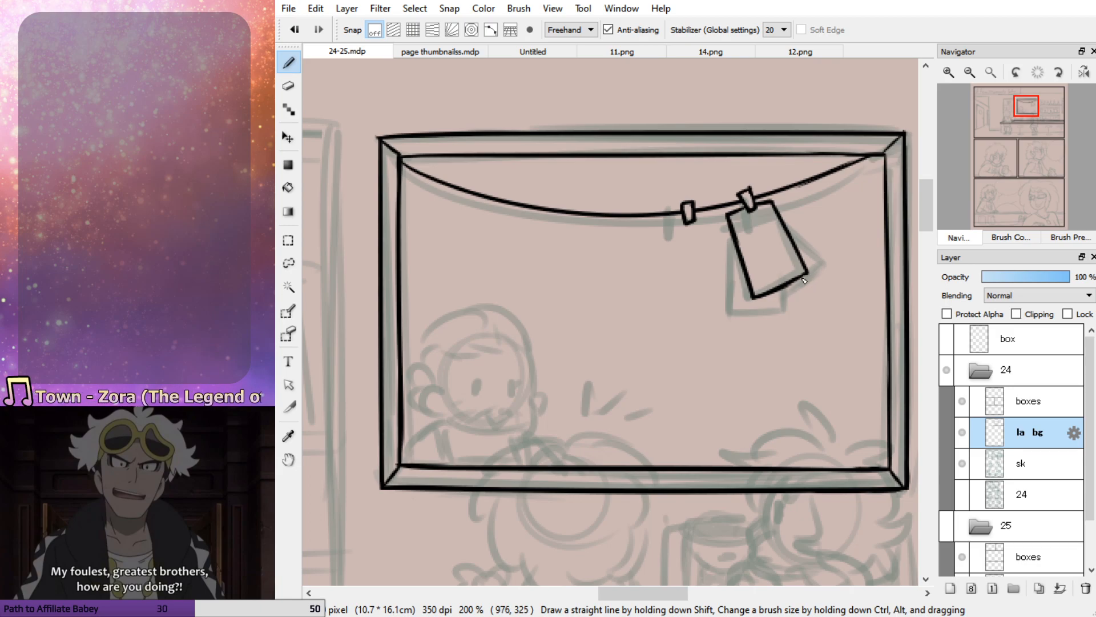
left_click_drag(726, 245, 726, 337)
key("ctrl+z")
mouse_move(727, 226)
left_mouse_down()
mouse_move(732, 324)
mouse_move(779, 315)
left_mouse_up()
key("ctrl+z")
key("ctrl+z")
key("ctrl+z")
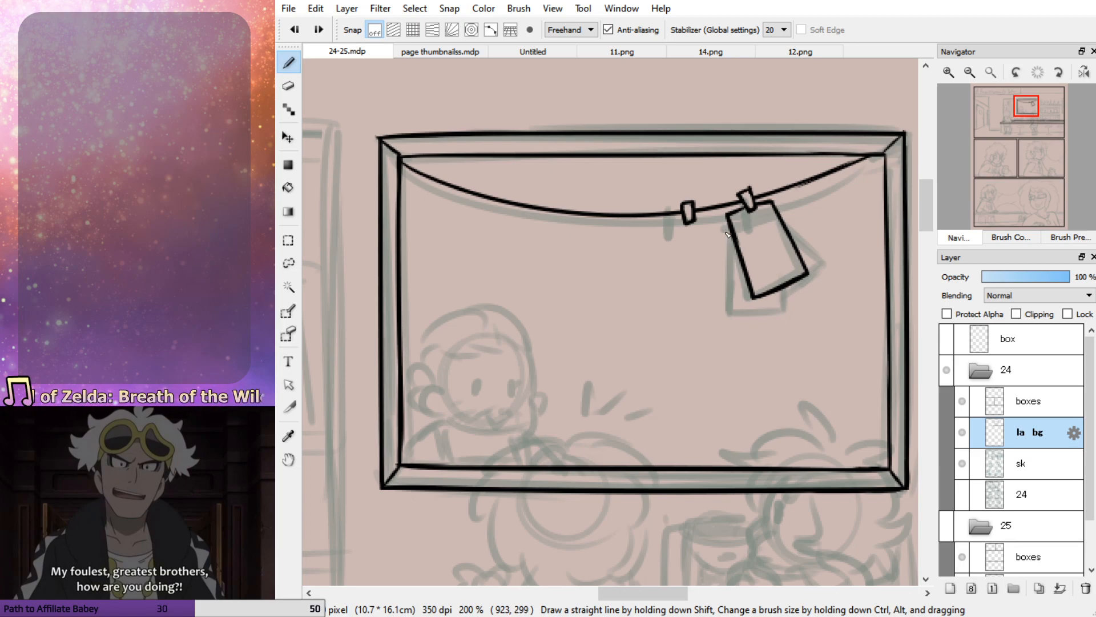
Ink the second sheet of paper peeking out behind the left and lower edges of the tilted sheet
left_click_drag(727, 222, 717, 271)
key("ctrl+z")
mouse_move(730, 222)
left_mouse_down()
mouse_move(737, 319)
mouse_move(791, 308)
mouse_move(825, 262)
mouse_move(810, 237)
mouse_move(827, 258)
mouse_move(811, 278)
left_mouse_up()
key("ctrl+z")
key("ctrl+z")
Ink the third sheet's pointed corner on the right behind the tilted sheet and clean up the overshooting sheet edges
key("ctrl+z")
key("ctrl+z")
mouse_move(789, 223)
left_mouse_down()
mouse_move(829, 264)
mouse_move(805, 298)
left_mouse_up()
key("ctrl+z")
left_click_drag(827, 260, 791, 298)
key("e")
left_click_drag(729, 326, 792, 307)
key("b")
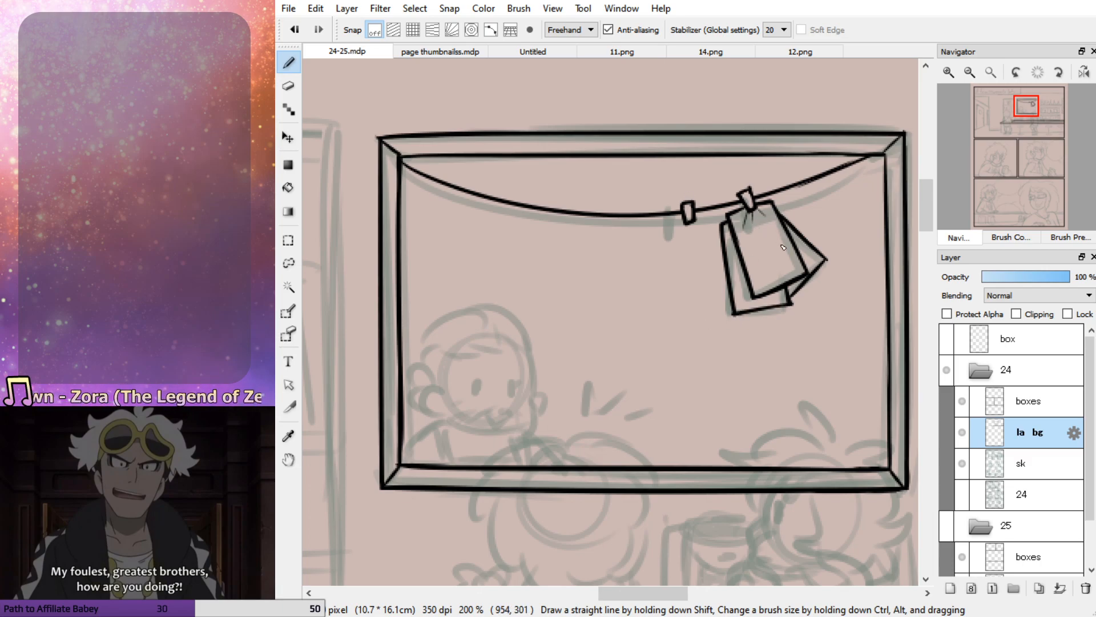
Add a new layer above la bg and ink the left end and upper edges of the flat stack lying on the counter
left_click_drag(1026, 110, 1017, 131)
left_click(970, 73)
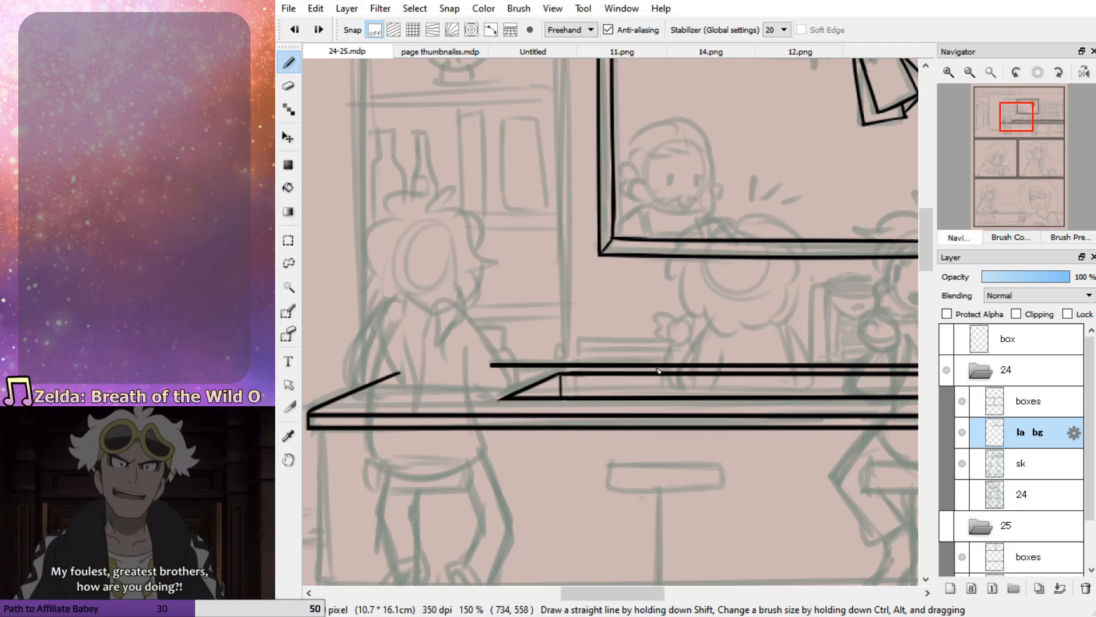
left_click(951, 589)
mouse_move(578, 342)
left_mouse_down()
mouse_move(580, 373)
mouse_move(684, 350)
mouse_move(703, 358)
left_mouse_up()
key("ctrl+z")
key("ctrl+z")
key("ctrl+z")
key("ctrl+z")
left_click_drag(578, 353, 715, 356)
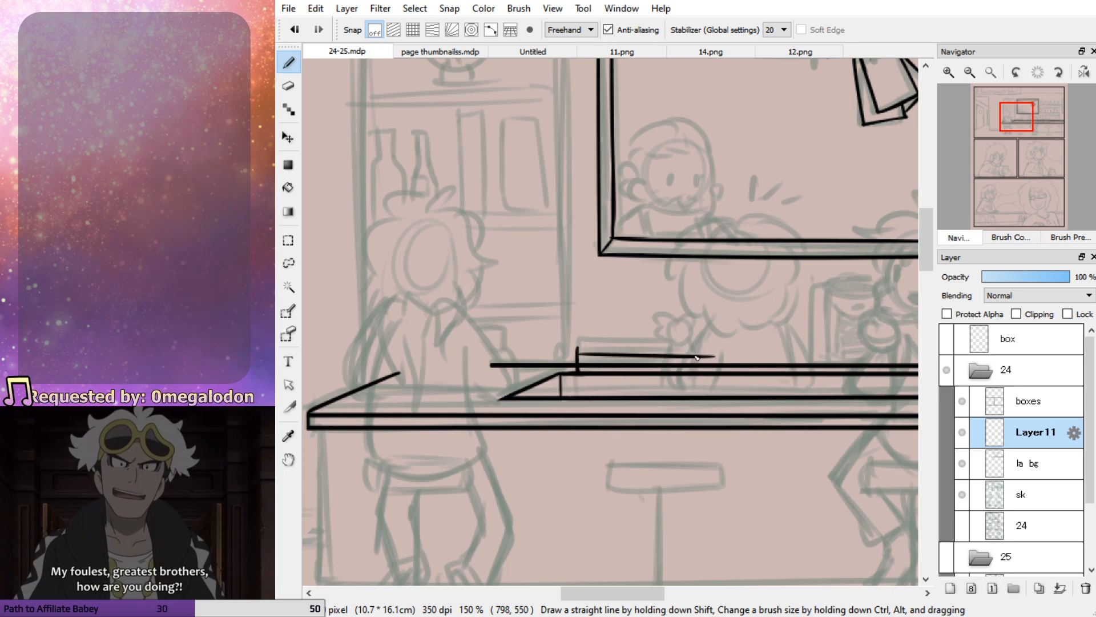
left_click_drag(580, 355, 716, 346)
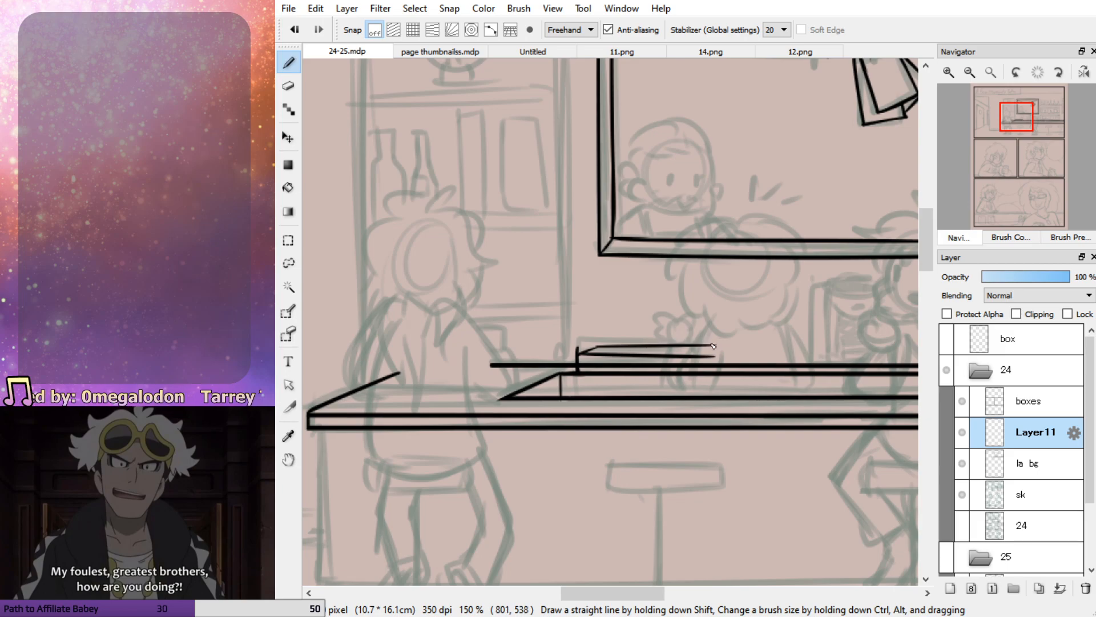
Clean up the flat stack's upper-left corner and thicken its back edge
key("e")
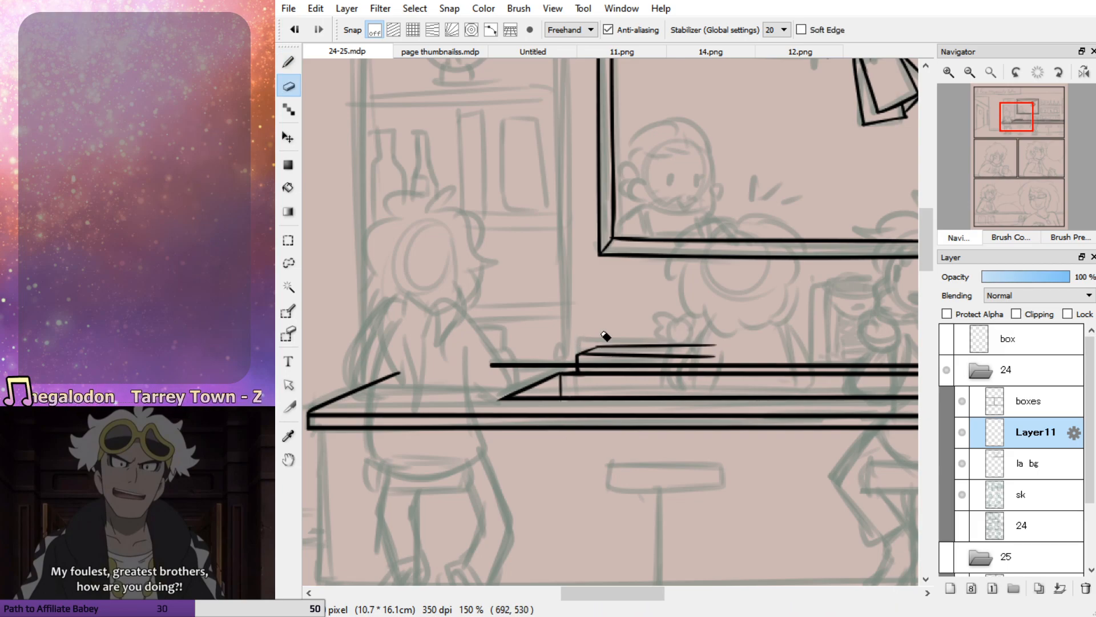
key("b")
left_click_drag(602, 347, 712, 352)
key("ctrl+z")
left_click_drag(598, 347, 655, 346)
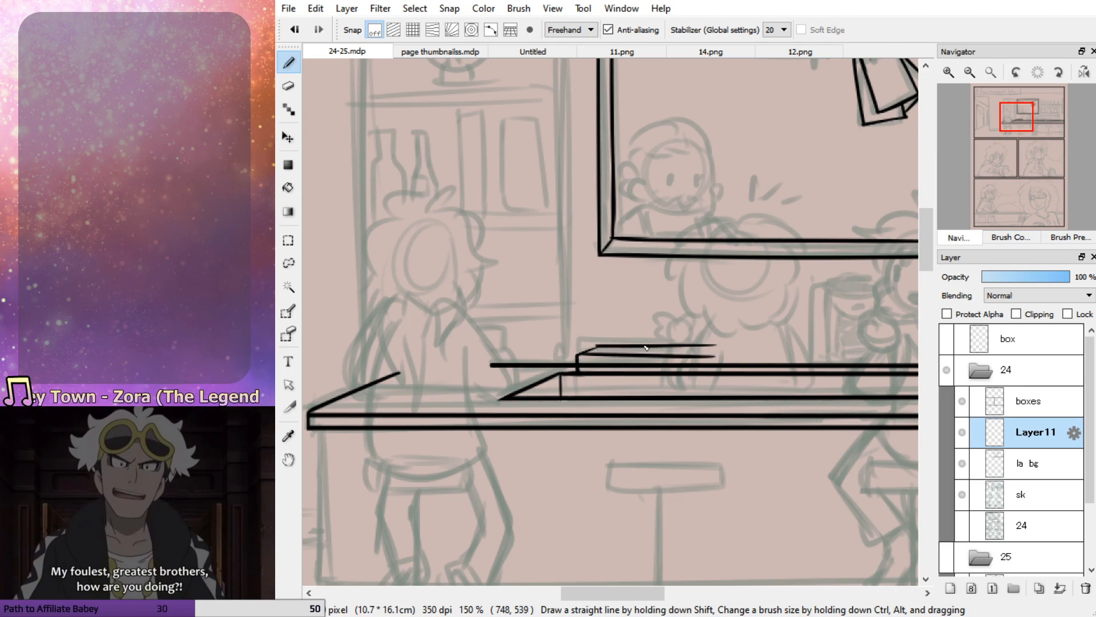
left_click_drag(579, 361, 715, 361)
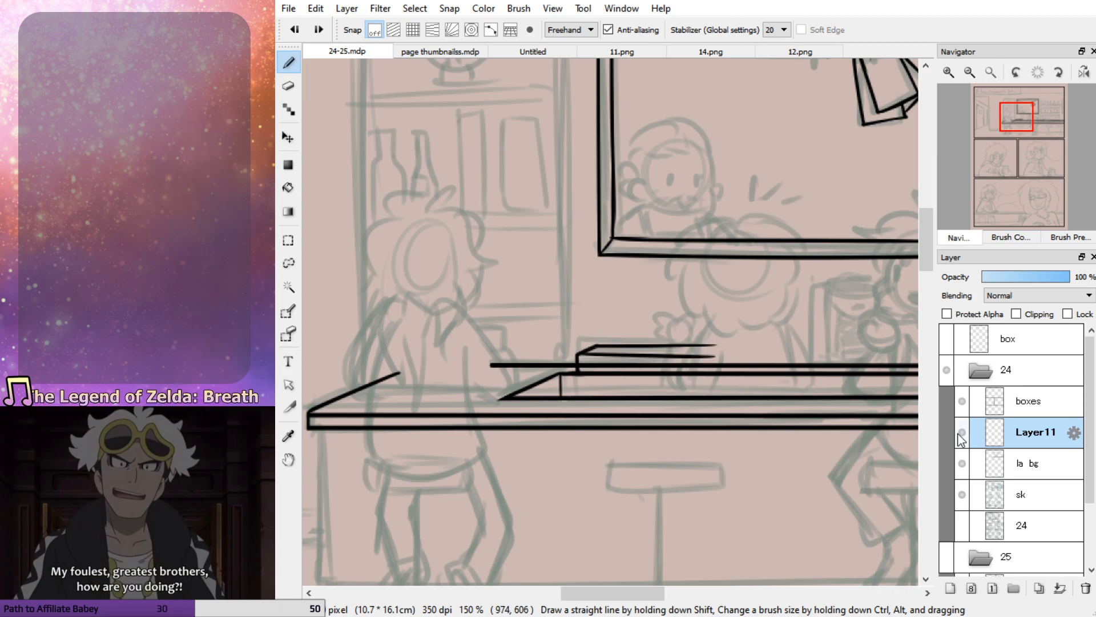
Erase the counter line running through the flat stack on the la bg layer and return to Layer11
left_click(1028, 464)
key("e")
left_click_drag(574, 366, 718, 368)
key("ctrl+z")
key("ctrl+z")
left_click_drag(579, 367, 708, 367)
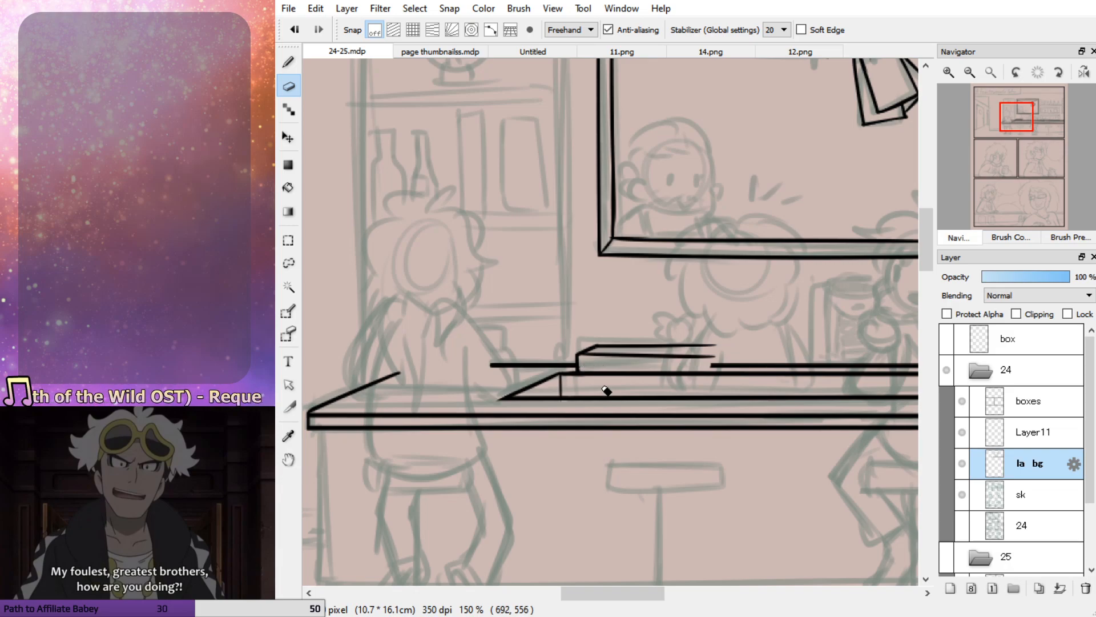
key("b")
left_click(1006, 432)
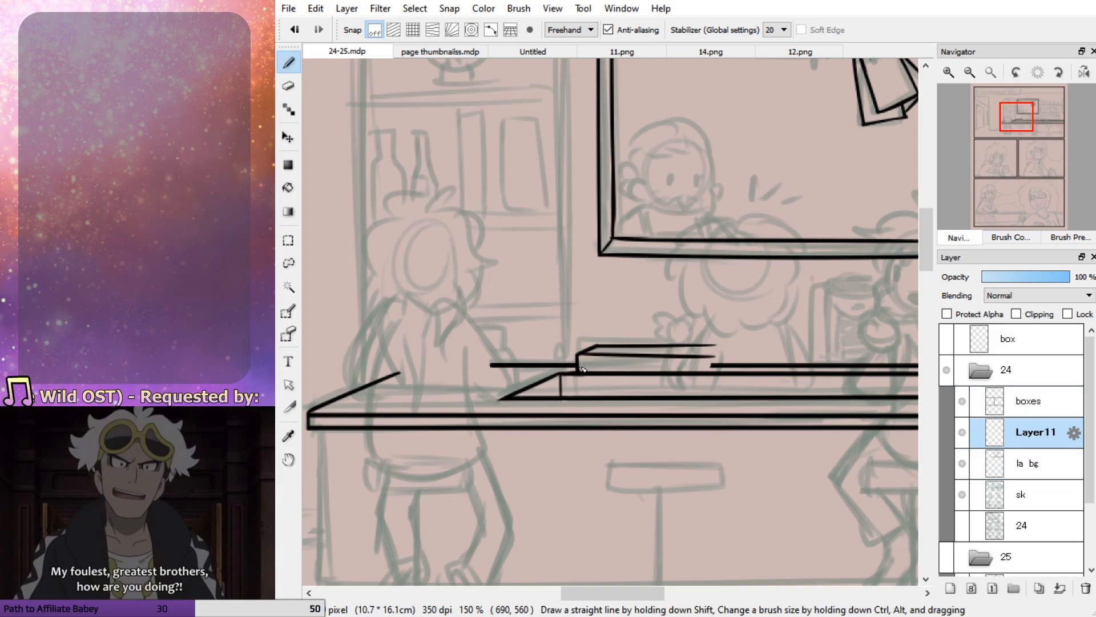
key("ctrl+z")
left_click_drag(606, 369, 688, 373)
key("ctrl+z")
left_click_drag(579, 370, 730, 377)
key("ctrl+z")
left_click_drag(576, 370, 712, 376)
key("ctrl+z")
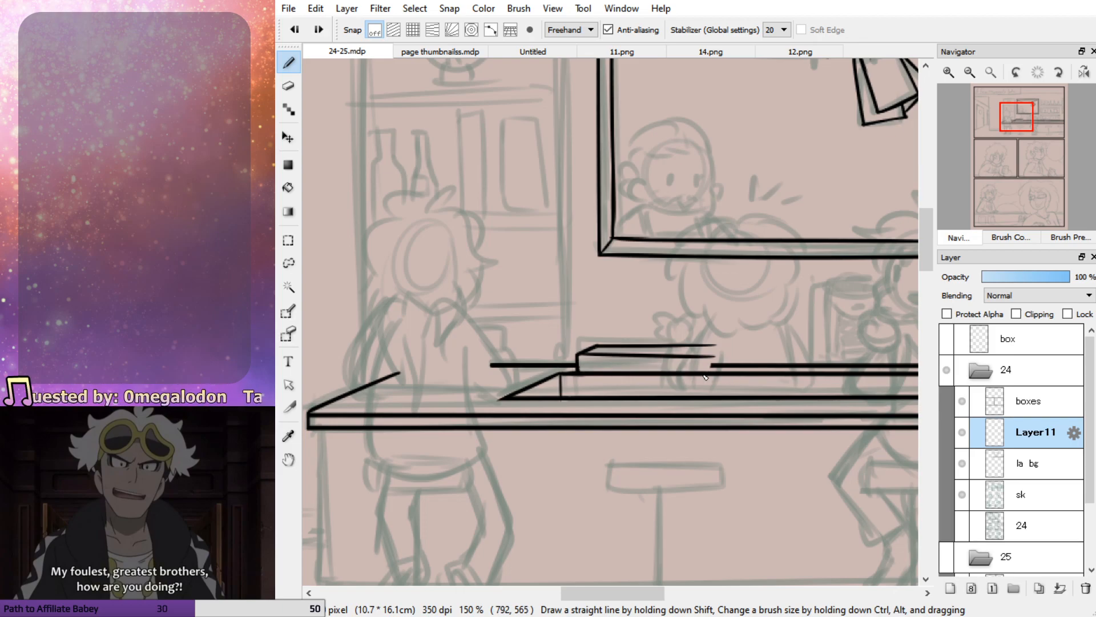
Ink the flat stack's lower edge, the dividing line across its front and its short right end
left_click_drag(590, 366, 750, 364)
left_click_drag(581, 367, 710, 367)
key("ctrl+z")
key("ctrl+z")
left_click_drag(579, 359, 714, 360)
mouse_move(580, 370)
left_mouse_down()
mouse_move(712, 366)
mouse_move(663, 368)
mouse_move(657, 361)
mouse_move(679, 361)
mouse_move(611, 345)
left_mouse_up()
key("ctrl+z")
Redraw the flat stack's back edge as one straight line running past its right end
key("ctrl+z")
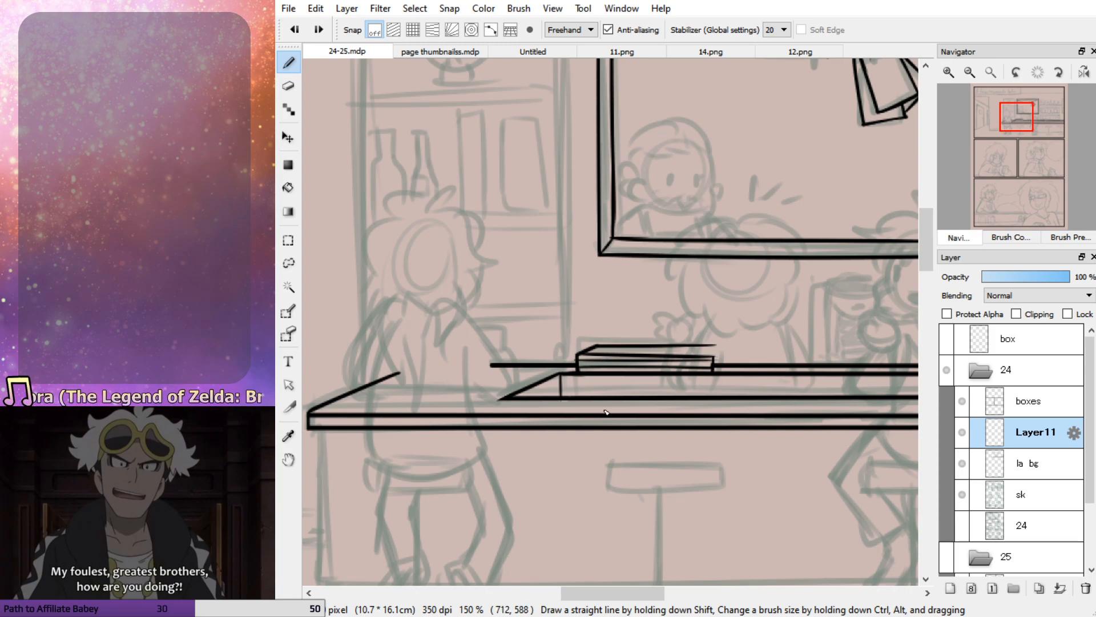
key("e")
key("p")
left_click_drag(726, 349, 601, 346)
key("ctrl+z")
left_click_drag(722, 346, 616, 345)
key("ctrl+z")
left_click_drag(721, 347, 622, 346)
key("ctrl+z")
left_click_drag(718, 348, 628, 346)
key("ctrl+z")
left_click_drag(735, 347, 636, 346)
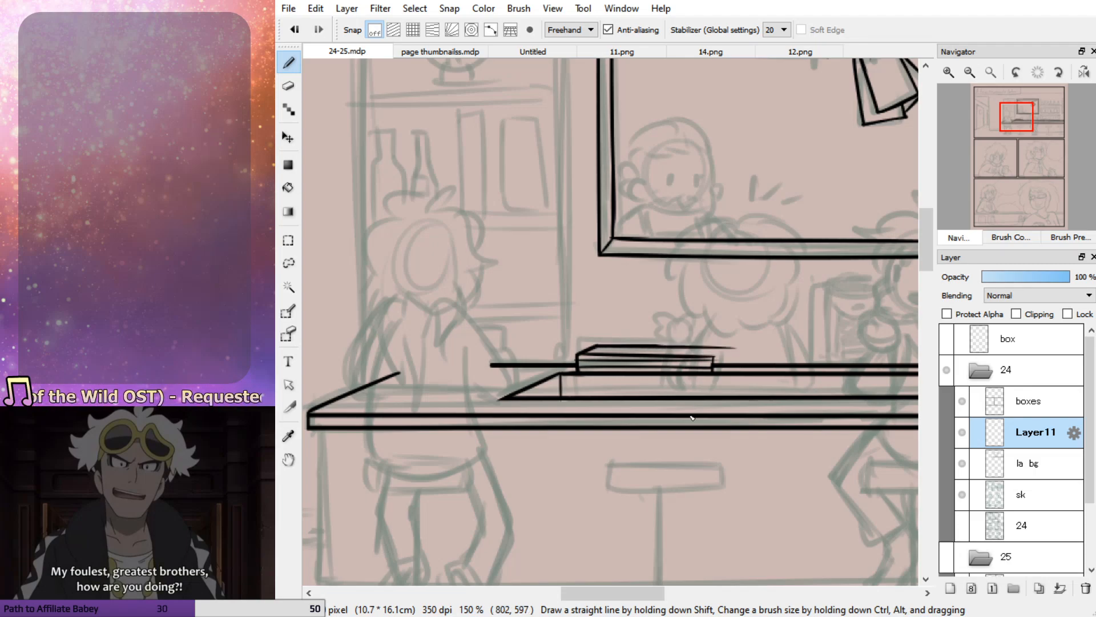
Erase the overshooting lines around the right corner of the flat stack and tidy its left end
key("e")
left_click_drag(736, 350, 724, 361)
left_click_drag(574, 354, 571, 375)
key("ctrl+z")
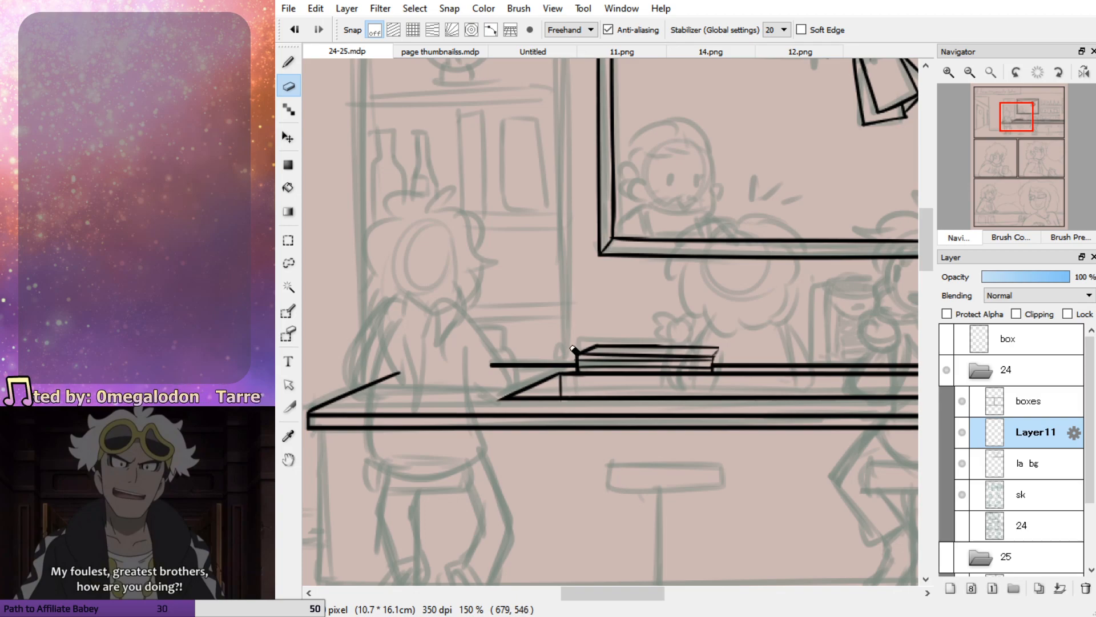
key("b")
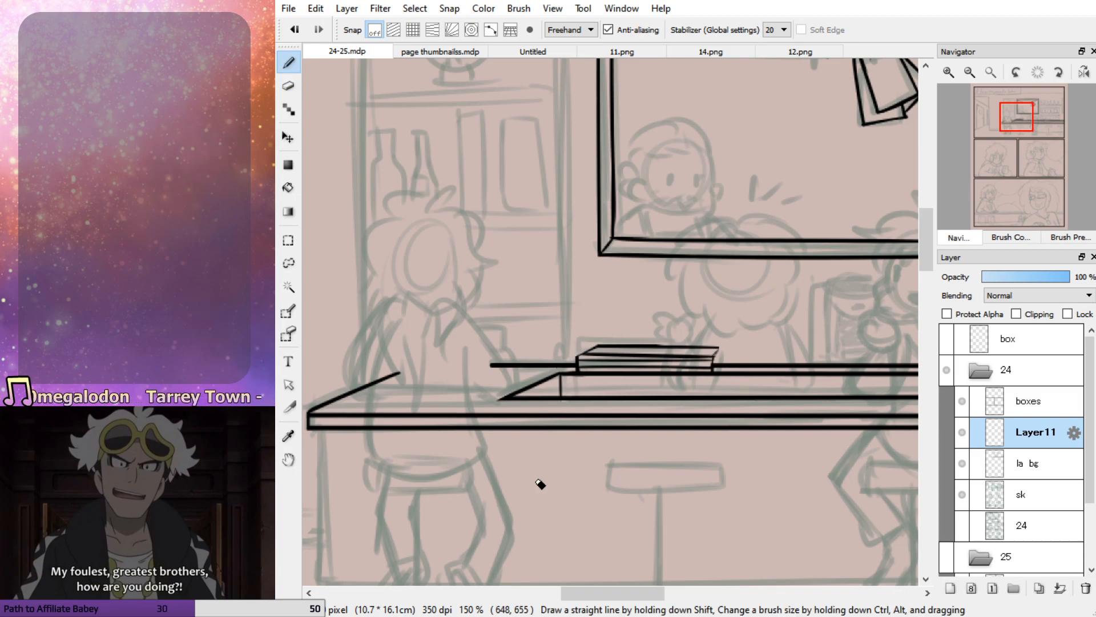
Undo the last cleanup and re-ink the right half of the stack's back edge with a heavier line
key("ctrl+z")
key("ctrl+z")
mouse_move(580, 358)
left_mouse_down()
mouse_move(634, 356)
mouse_move(598, 347)
mouse_move(741, 350)
left_mouse_up()
key("ctrl+z")
left_click_drag(654, 347, 747, 348)
key("ctrl+z")
left_click_drag(657, 347, 739, 346)
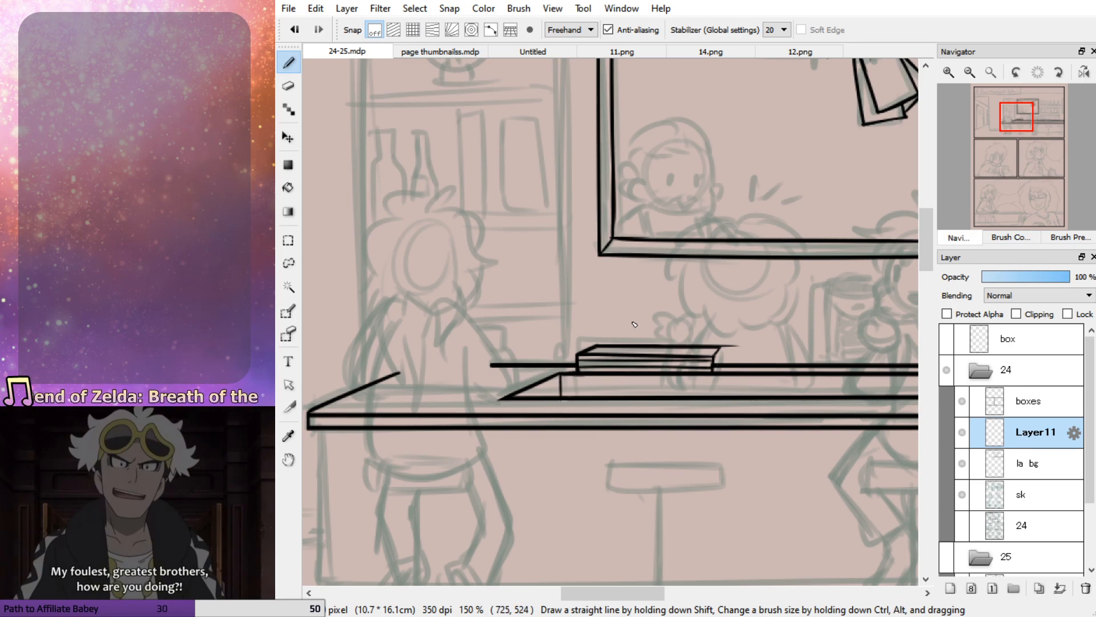
Ink the tall narrow back column and curved base of the coffee machine standing on the counter below the window
left_click(1022, 129)
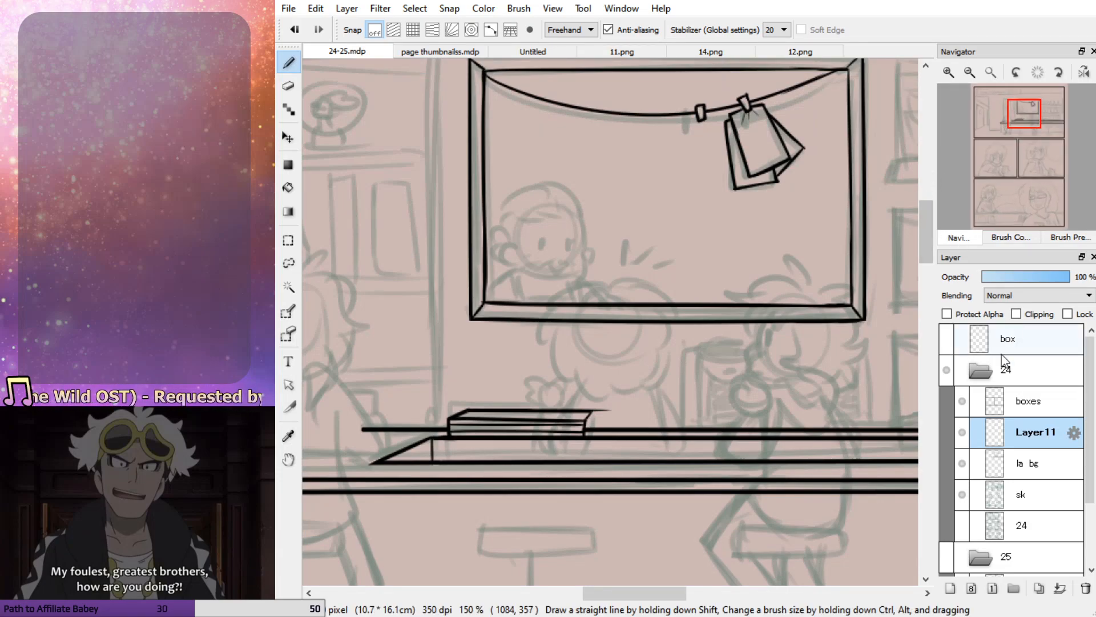
left_click(962, 432)
left_click(962, 432)
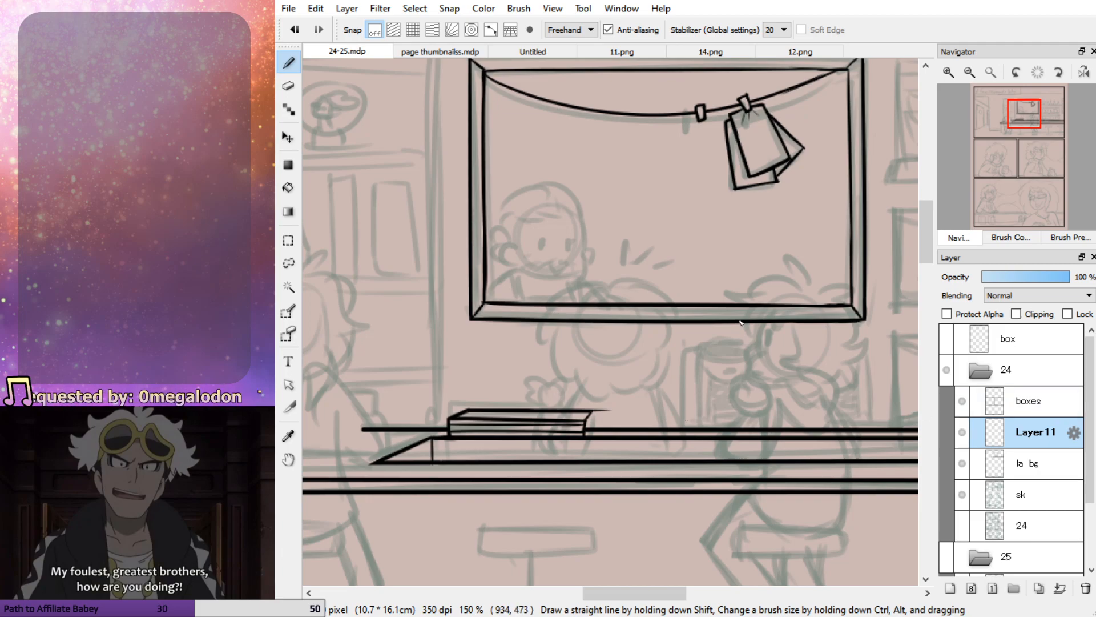
left_click_drag(686, 352, 685, 431)
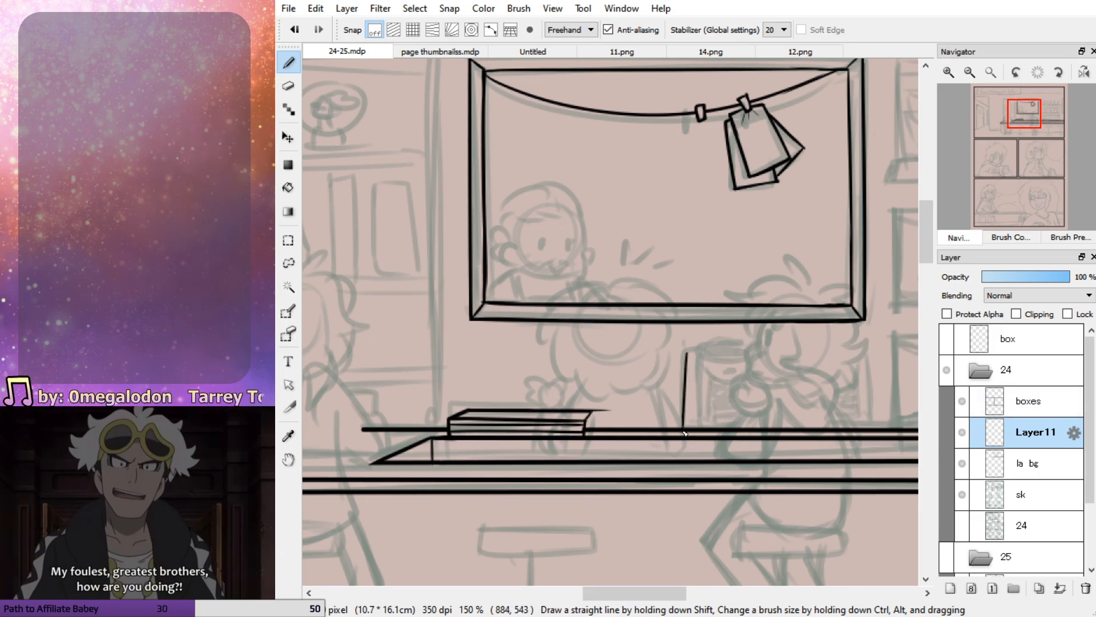
key("ctrl+z")
mouse_move(701, 437)
left_mouse_down()
mouse_move(740, 435)
mouse_move(685, 426)
mouse_move(687, 355)
mouse_move(687, 433)
mouse_move(695, 350)
mouse_move(699, 427)
mouse_move(733, 430)
left_mouse_up()
key("ctrl+z")
Erase the counter line behind the coffee machine on the la bg layer and return to Layer11
left_click(1028, 463)
key("e")
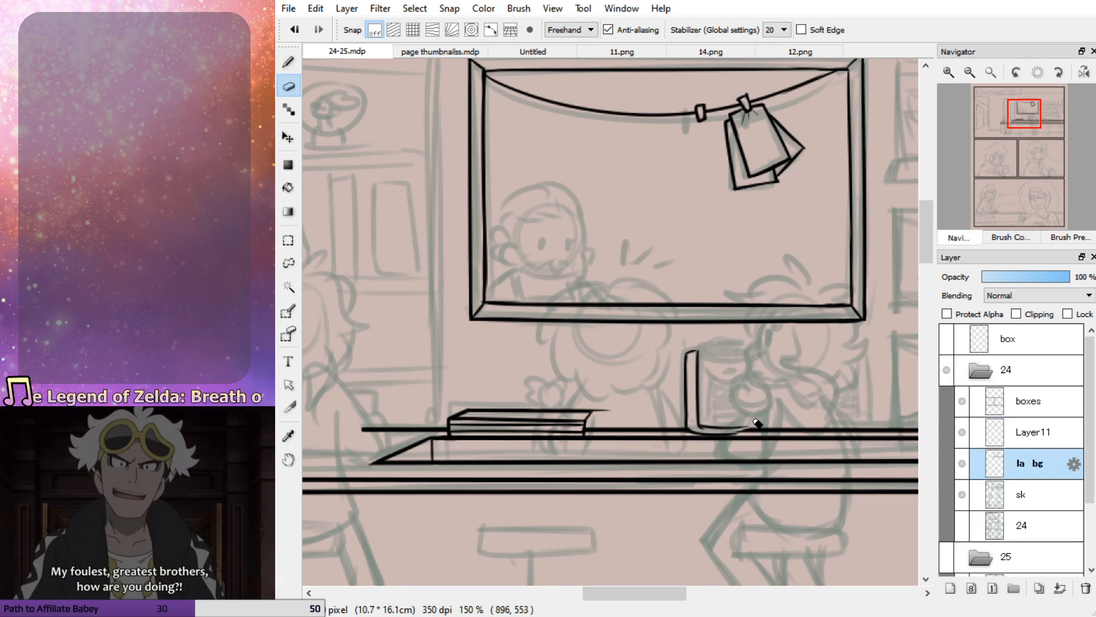
key("b")
left_click(1025, 437)
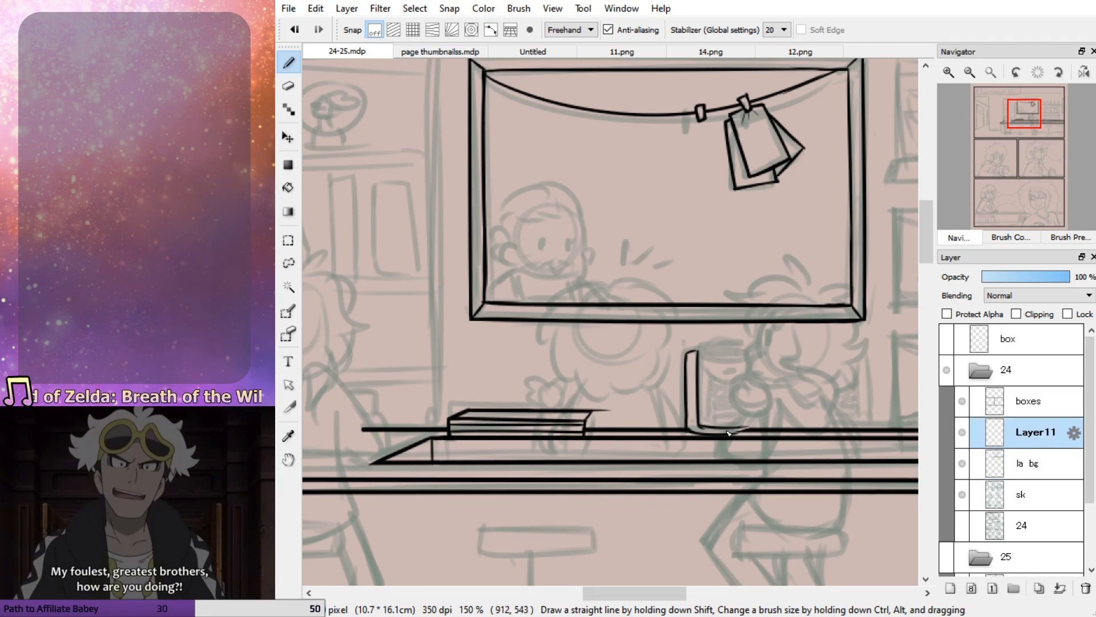
Ink the coffee machine's rounded top with its oval button and the inner side lines beneath it
left_click_drag(729, 434, 755, 424)
key("ctrl+z")
left_click_drag(703, 364, 754, 367)
key("ctrl+z")
left_click_drag(738, 368, 725, 372)
mouse_move(698, 351)
left_mouse_down()
mouse_move(759, 358)
mouse_move(699, 353)
mouse_move(713, 378)
mouse_move(707, 427)
left_mouse_up()
key("ctrl+z")
left_click_drag(755, 372, 752, 422)
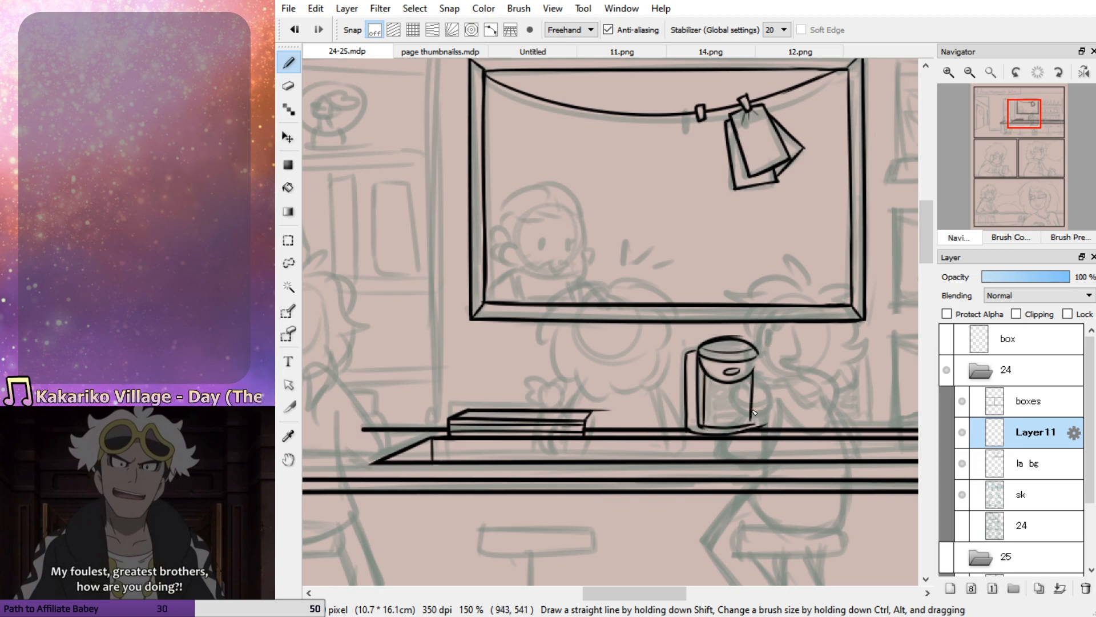
Ink the coffee machine's outer right side and strengthen the left inner edge of its opening
left_click_drag(762, 358, 759, 423)
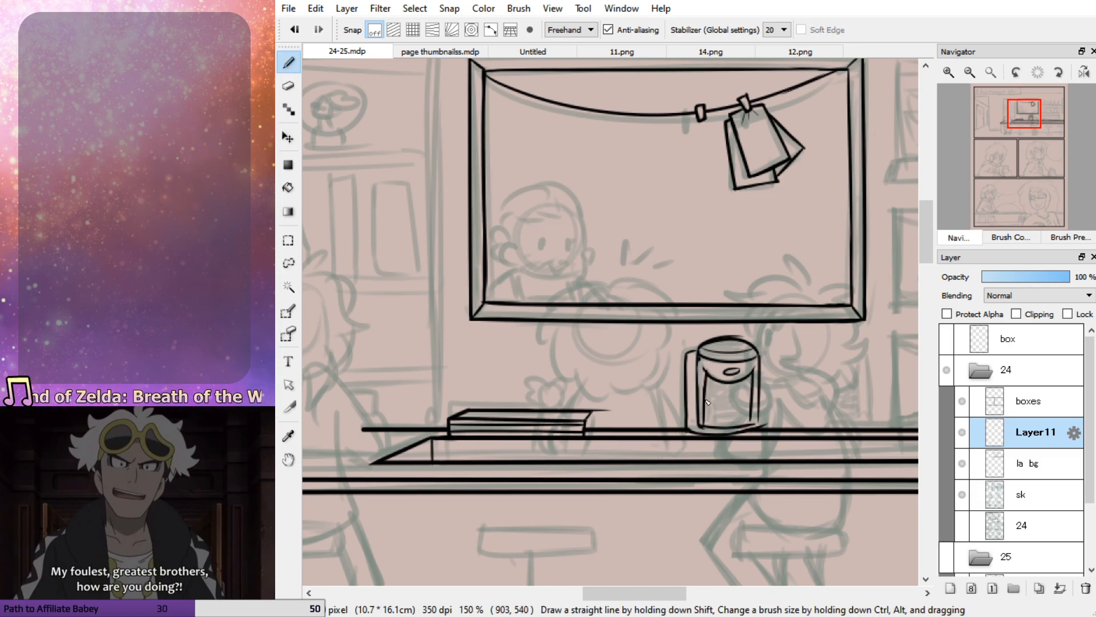
mouse_move(701, 361)
left_mouse_down()
mouse_move(700, 422)
mouse_move(727, 429)
left_mouse_up()
key("ctrl+z")
key("ctrl+z")
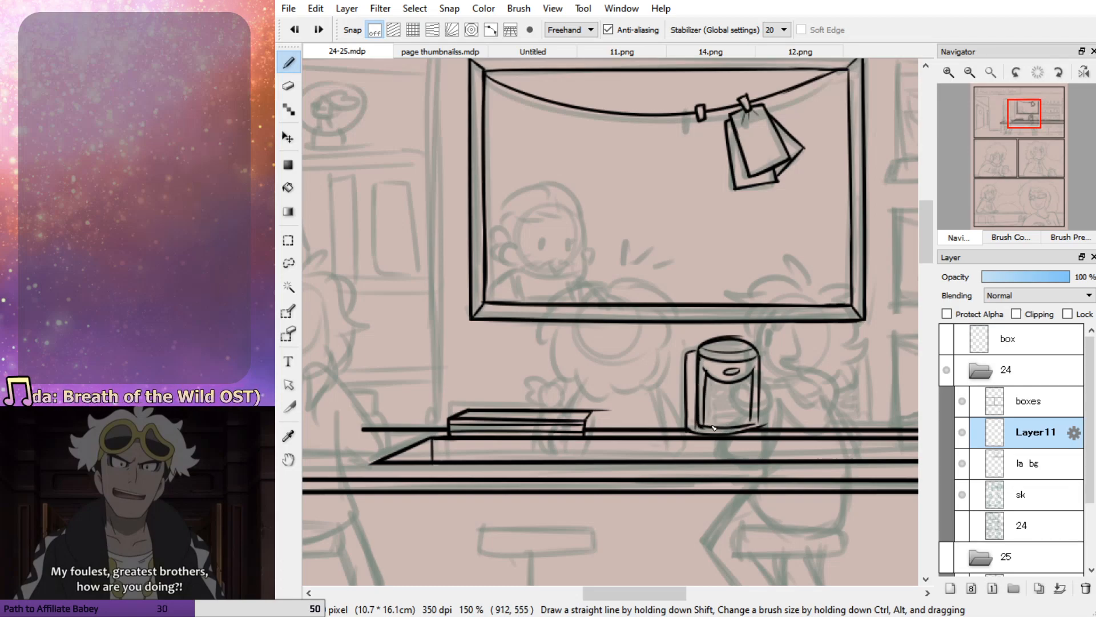
mouse_move(700, 358)
left_mouse_down()
mouse_move(701, 427)
mouse_move(706, 372)
mouse_move(706, 430)
mouse_move(754, 434)
mouse_move(752, 420)
mouse_move(707, 420)
mouse_move(751, 422)
mouse_move(728, 417)
mouse_move(707, 371)
mouse_move(706, 426)
left_mouse_up()
key("ctrl+z")
key("ctrl+z")
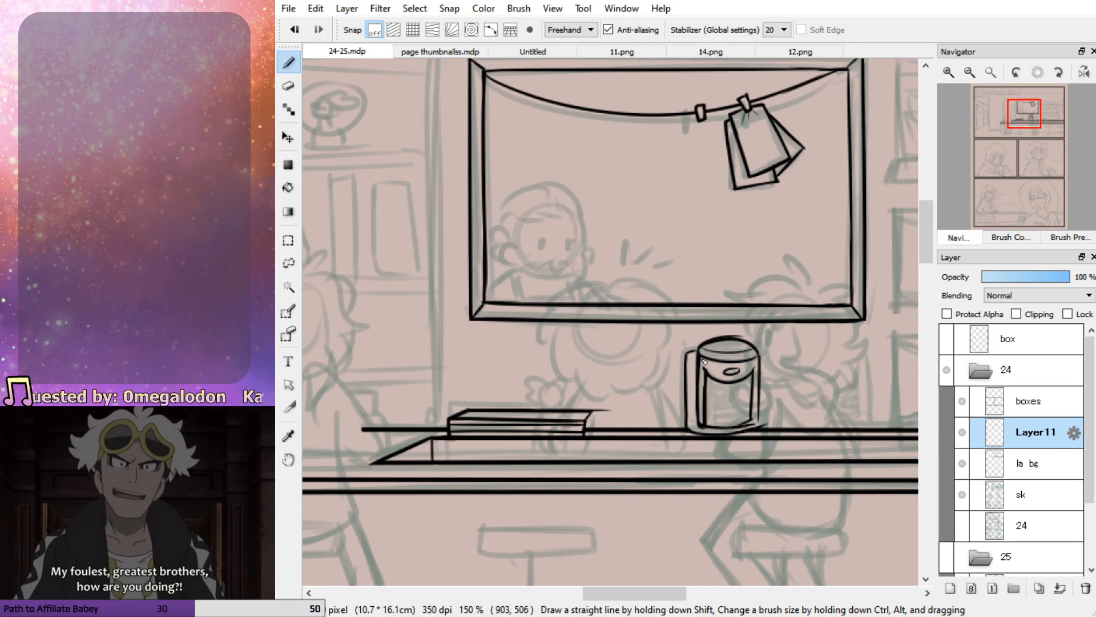
Ink the bottom line inside the coffee machine's opening and the small spout under its rounded top
mouse_move(708, 429)
left_mouse_down()
mouse_move(756, 423)
mouse_move(705, 424)
mouse_move(745, 421)
left_mouse_up()
key("ctrl+z")
key("ctrl+z")
mouse_move(721, 386)
left_mouse_down()
mouse_move(735, 393)
mouse_move(737, 384)
mouse_move(724, 390)
mouse_move(733, 382)
left_mouse_up()
key("ctrl+z")
key("ctrl+z")
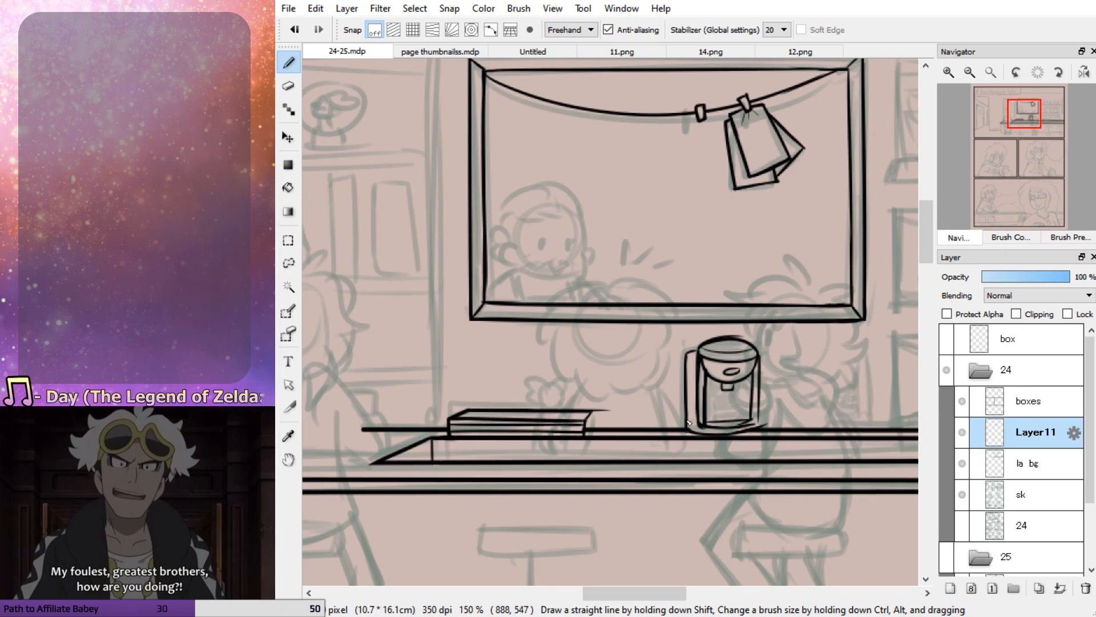
Add a short line across the foot of the coffee machine's back column
key("ctrl+z")
left_click_drag(700, 426, 691, 428)
key("ctrl+z")
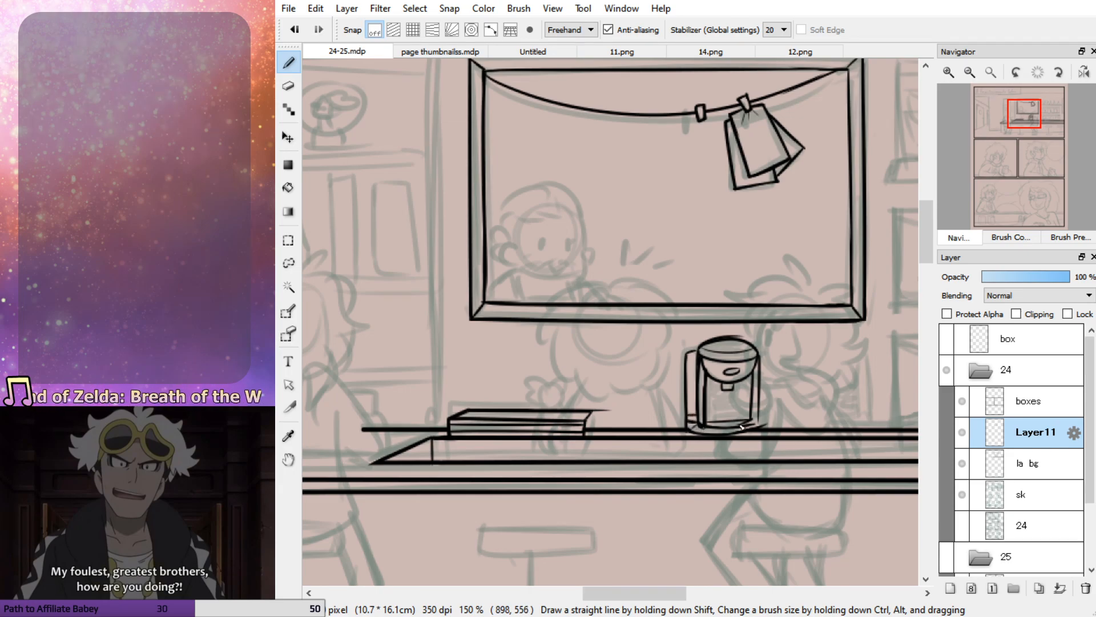
Redraw the right side of the coffee machine's curved base and erase its stray ends
key("e")
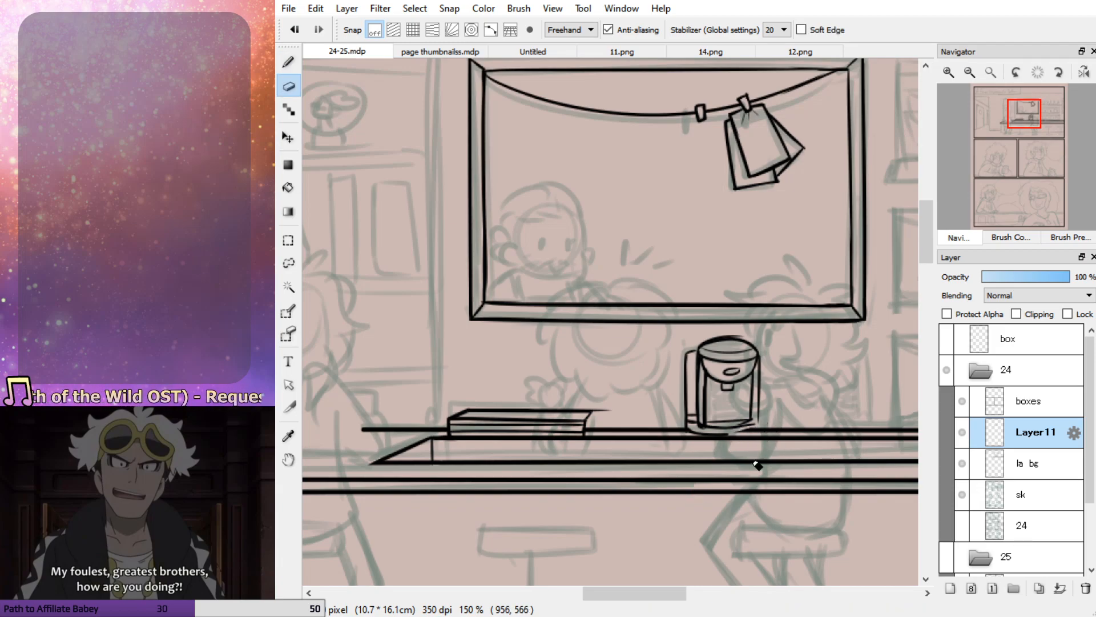
key("b")
left_click_drag(728, 435, 762, 432)
key("ctrl+z")
key("ctrl+z")
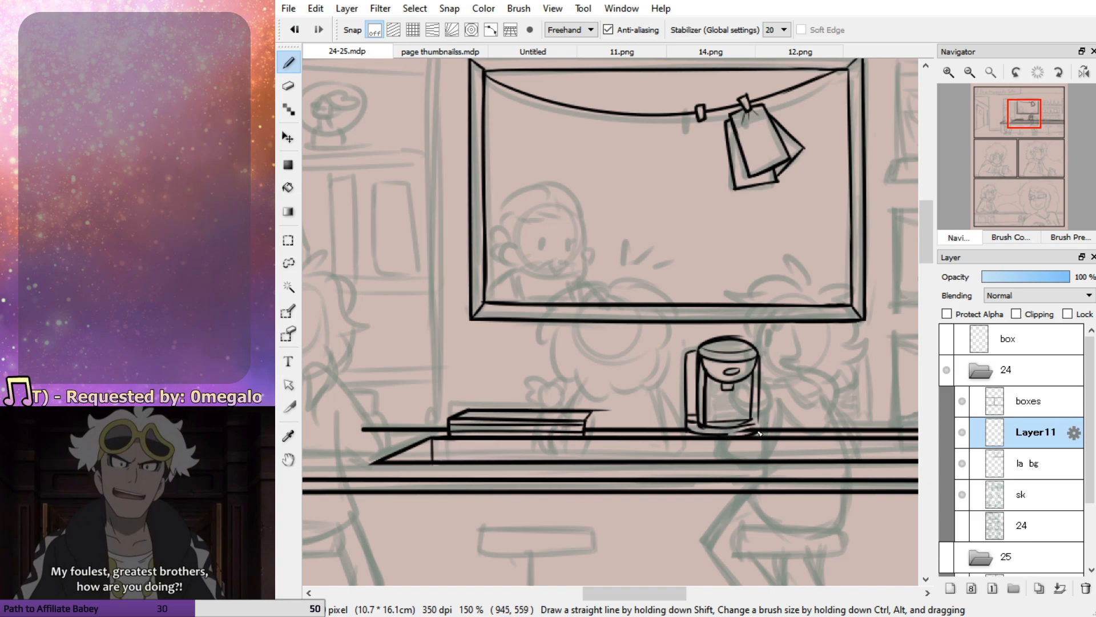
key("e")
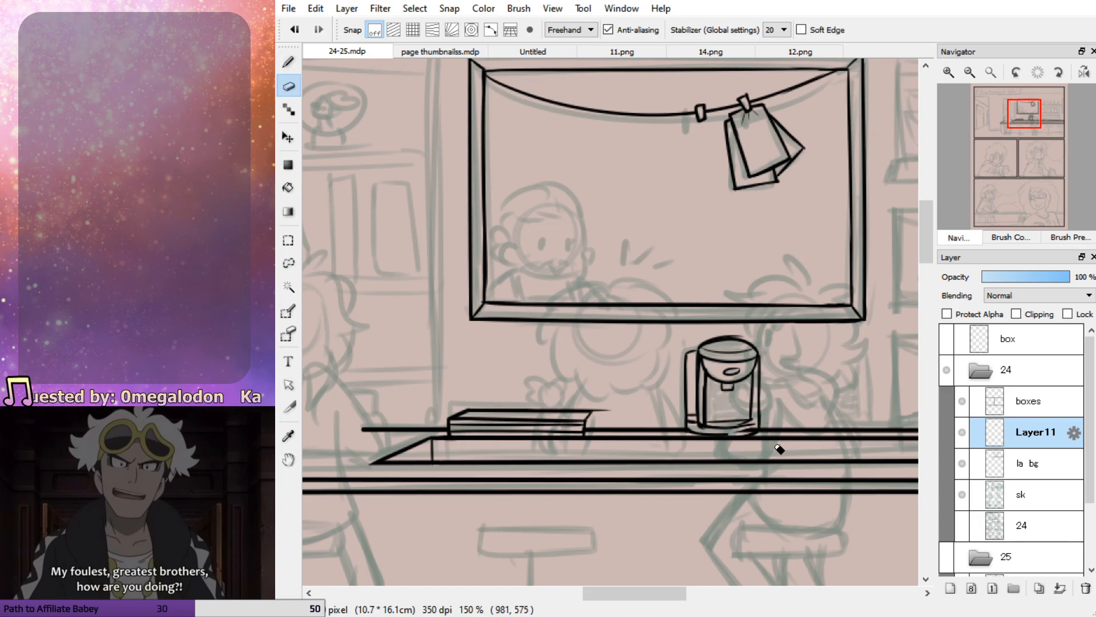
key("ctrl+z")
mouse_move(724, 435)
left_mouse_down()
mouse_move(747, 432)
mouse_move(697, 430)
mouse_move(747, 427)
left_mouse_up()
key("b")
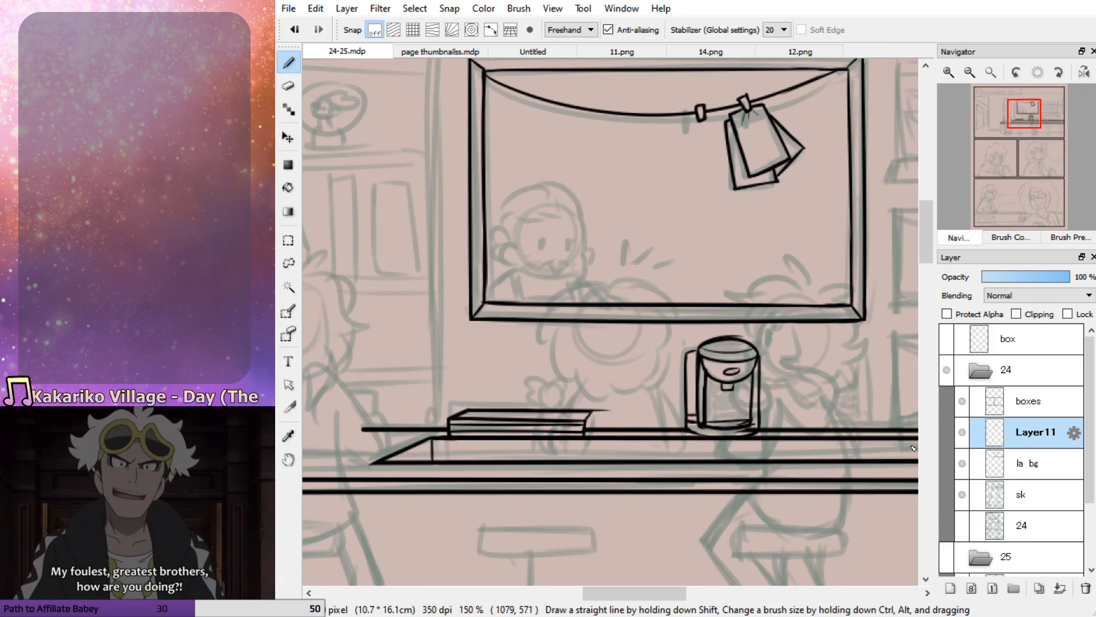
Clean up the counter line around the coffee machine's base on the la bg layer and return to Layer11
left_click(1031, 464)
key("e")
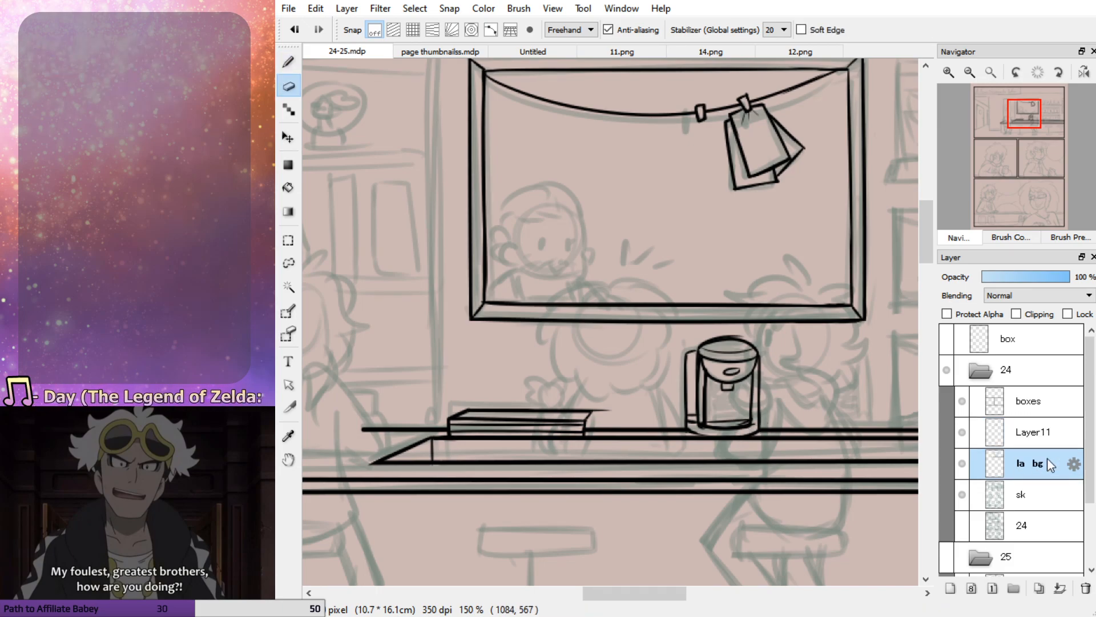
left_click(1035, 433)
key("b")
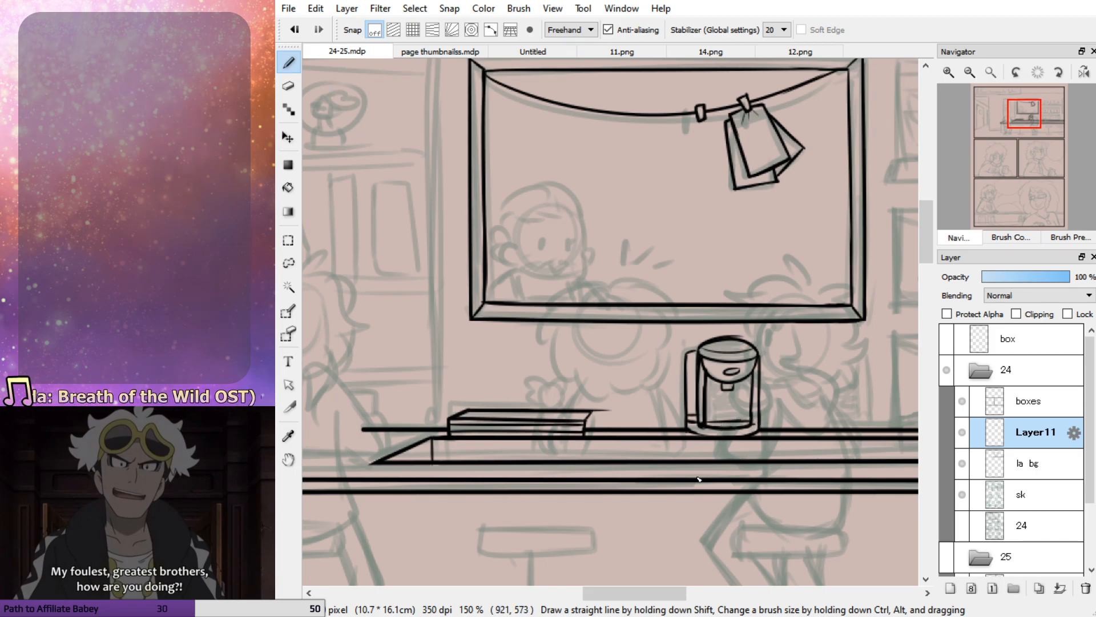
key("e")
key("b")
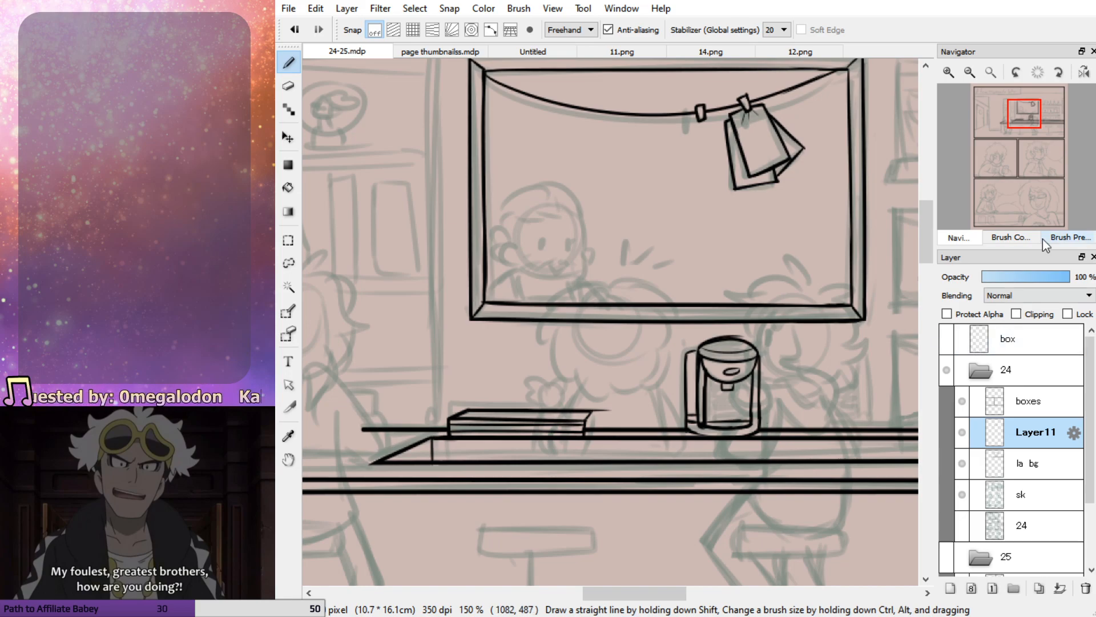
Ink the partial outline of a second coffee machine on the counter below the window's right corner, with its rounded top and right side
left_click(1029, 128)
left_click_drag(1030, 128, 1053, 118)
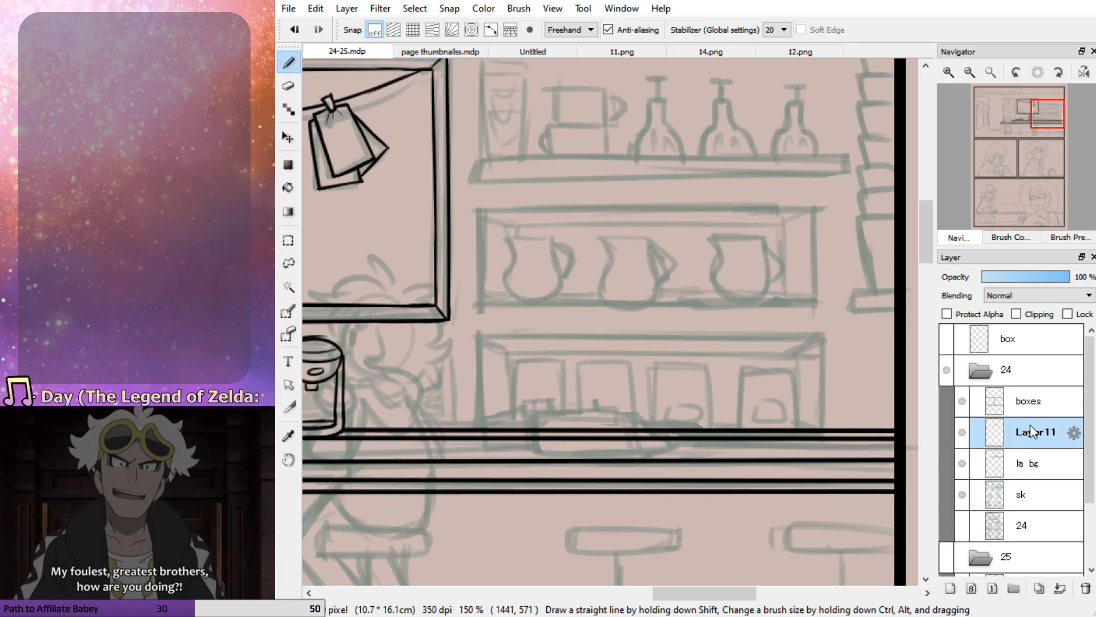
mouse_move(1021, 145)
left_click_drag(1022, 146, 1022, 145)
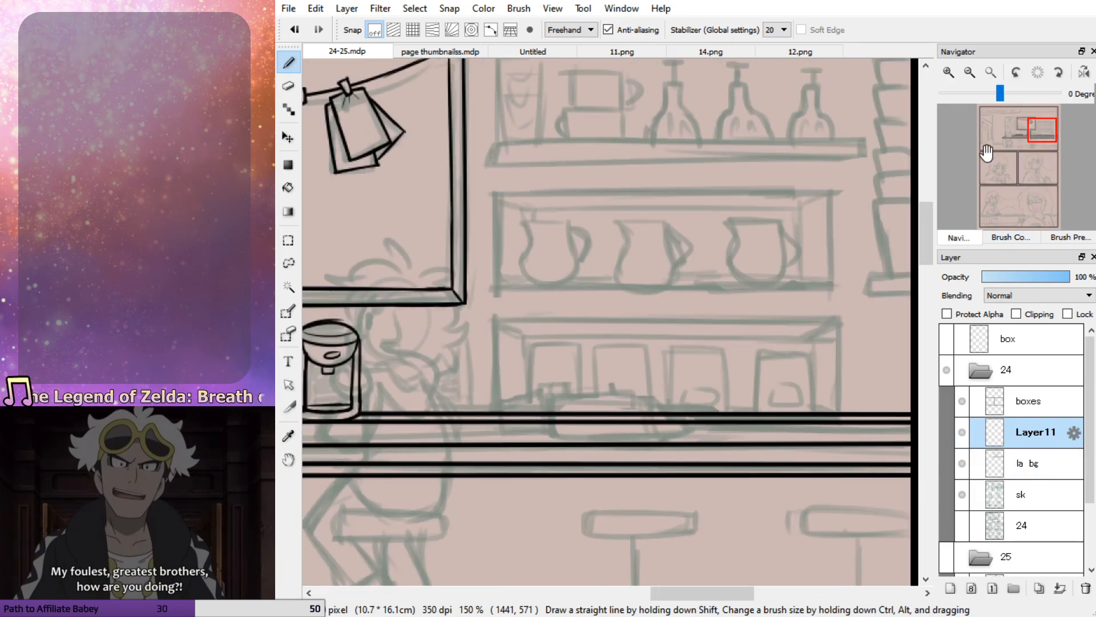
mouse_move(464, 336)
left_mouse_down()
mouse_move(466, 415)
mouse_move(444, 418)
mouse_move(470, 415)
mouse_move(443, 420)
mouse_move(471, 335)
mouse_move(466, 414)
mouse_move(434, 416)
mouse_move(468, 416)
mouse_move(470, 350)
mouse_move(468, 416)
left_mouse_up()
key("ctrl+z")
key("ctrl+z")
key("ctrl+z")
key("ctrl+z")
key("ctrl+z")
key("ctrl+z")
key("ctrl+z")
key("ctrl+z")
mouse_move(469, 355)
left_mouse_down()
mouse_move(456, 321)
mouse_move(448, 330)
mouse_move(471, 344)
mouse_move(443, 338)
mouse_move(471, 347)
mouse_move(452, 352)
mouse_move(462, 353)
mouse_move(462, 413)
left_mouse_up()
key("ctrl+z")
key("ctrl+z")
mouse_move(465, 351)
left_mouse_down()
mouse_move(460, 414)
mouse_move(429, 408)
mouse_move(463, 381)
mouse_move(453, 351)
mouse_move(440, 362)
mouse_move(464, 352)
mouse_move(429, 361)
mouse_move(474, 339)
mouse_move(459, 411)
left_mouse_up()
key("ctrl+z")
key("ctrl+z")
key("ctrl+z")
key("ctrl+z")
key("ctrl+z")
key("ctrl+z")
key("ctrl+z")
mouse_move(465, 358)
left_mouse_down()
mouse_move(465, 414)
mouse_move(431, 412)
left_mouse_up()
Erase the counter line crossing the second coffee machine's base on the la bg layer and return to Layer11
key("e")
left_click(1024, 463)
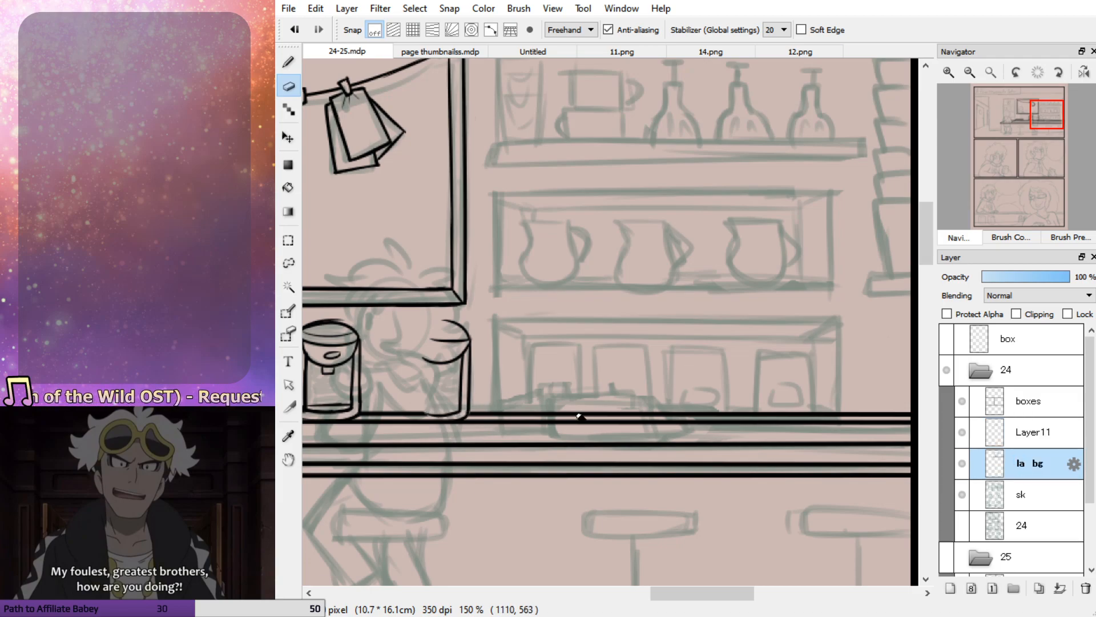
left_click(964, 425)
Ink the second coffee machine's oval button, spout, opening's bottom line and top rim
key("p")
mouse_move(445, 349)
left_mouse_down()
mouse_move(436, 351)
mouse_move(454, 369)
left_mouse_up()
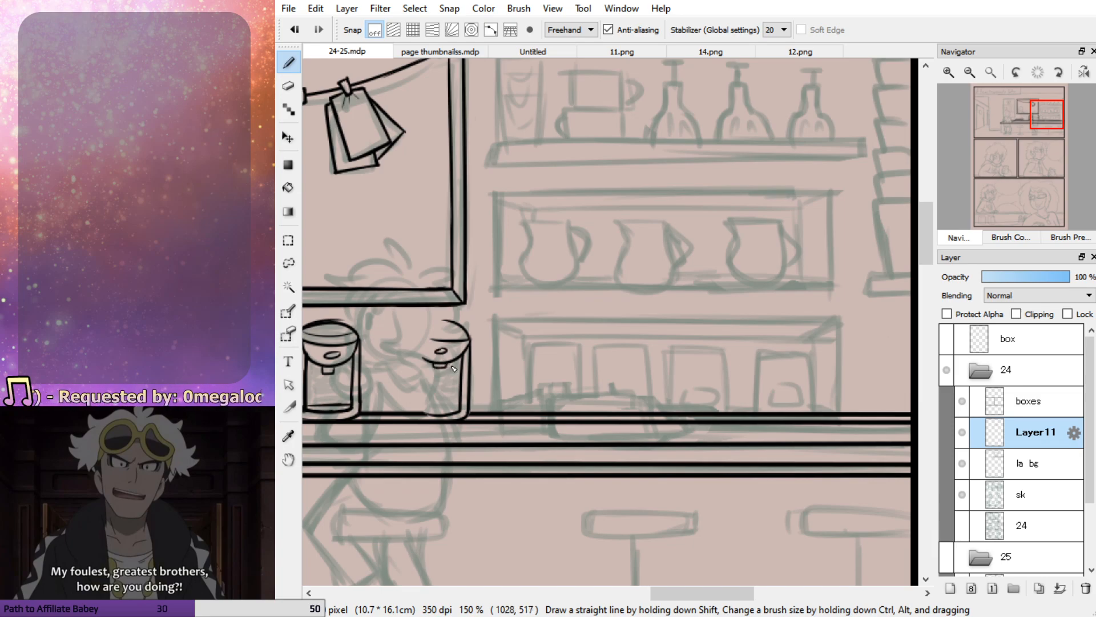
mouse_move(457, 413)
left_mouse_down()
mouse_move(430, 412)
mouse_move(463, 411)
left_mouse_up()
key("ctrl+z")
key("ctrl+z")
key("ctrl+z")
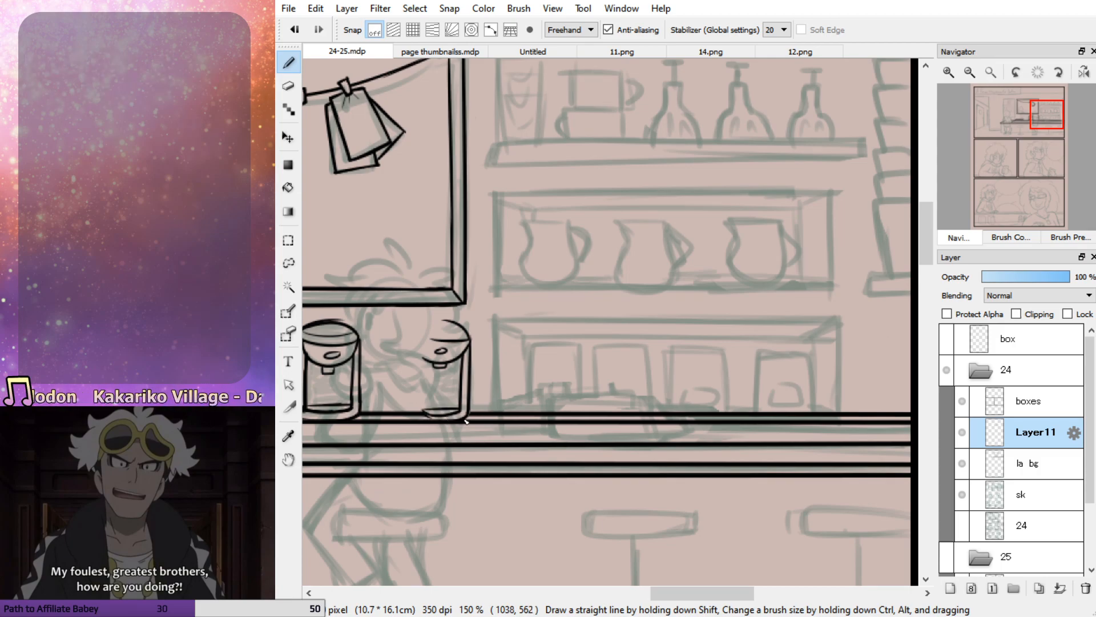
key("ctrl+z")
left_click_drag(453, 324, 427, 324)
Ink the top edge and both sides of the lower wall shelf's rectangular frame, running down to the counter
left_click_drag(1039, 132, 987, 140)
left_click_drag(465, 298, 465, 432)
key("ctrl+z")
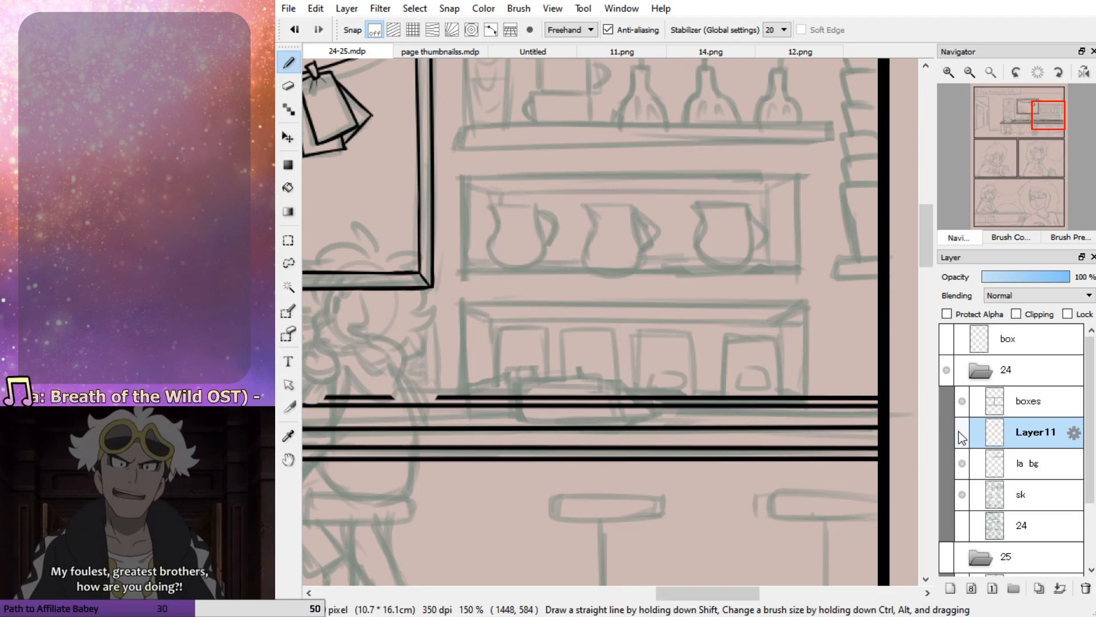
left_click_drag(464, 298, 463, 410)
key("ctrl+z")
key("ctrl+z")
left_click_drag(498, 304, 766, 311)
key("ctrl+z")
left_click_drag(460, 299, 817, 303)
key("ctrl+z")
key("ctrl+z")
mouse_move(460, 299)
left_mouse_down()
mouse_move(819, 301)
mouse_move(820, 425)
left_mouse_up()
key("ctrl+z")
left_click_drag(811, 296, 810, 423)
Ink the four straight edges of the middle shelf's rectangular frame around the sketched pitchers
key("ctrl+z")
left_click_drag(811, 294, 809, 415)
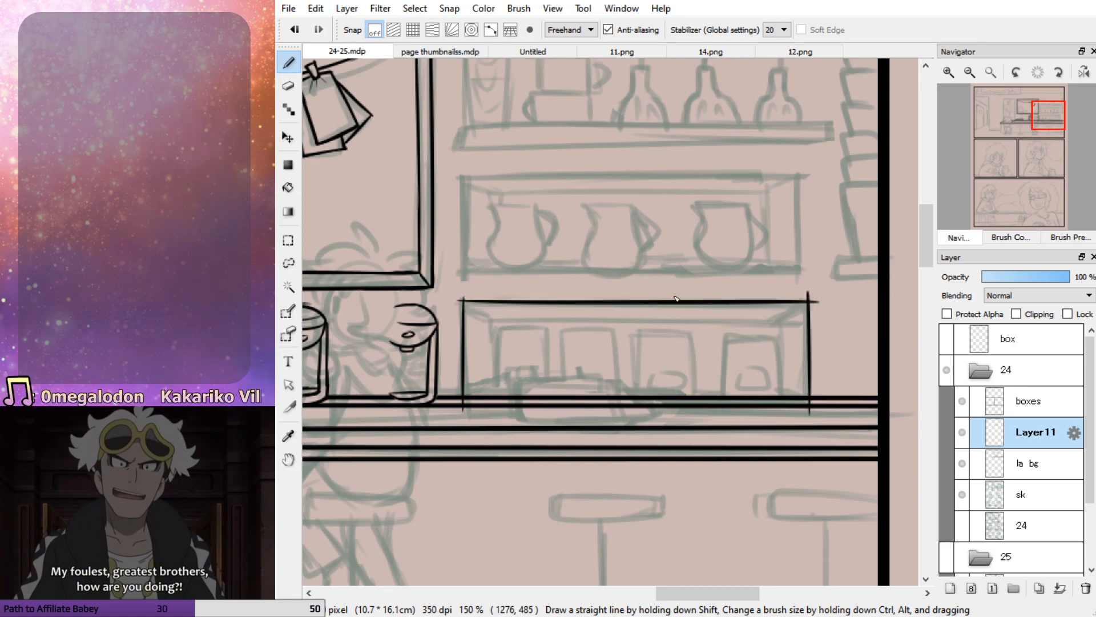
mouse_move(467, 166)
left_mouse_down()
mouse_move(471, 282)
mouse_move(814, 273)
left_mouse_up()
key("ctrl+z")
key("ctrl+z")
left_click_drag(457, 275, 822, 271)
key("ctrl+z")
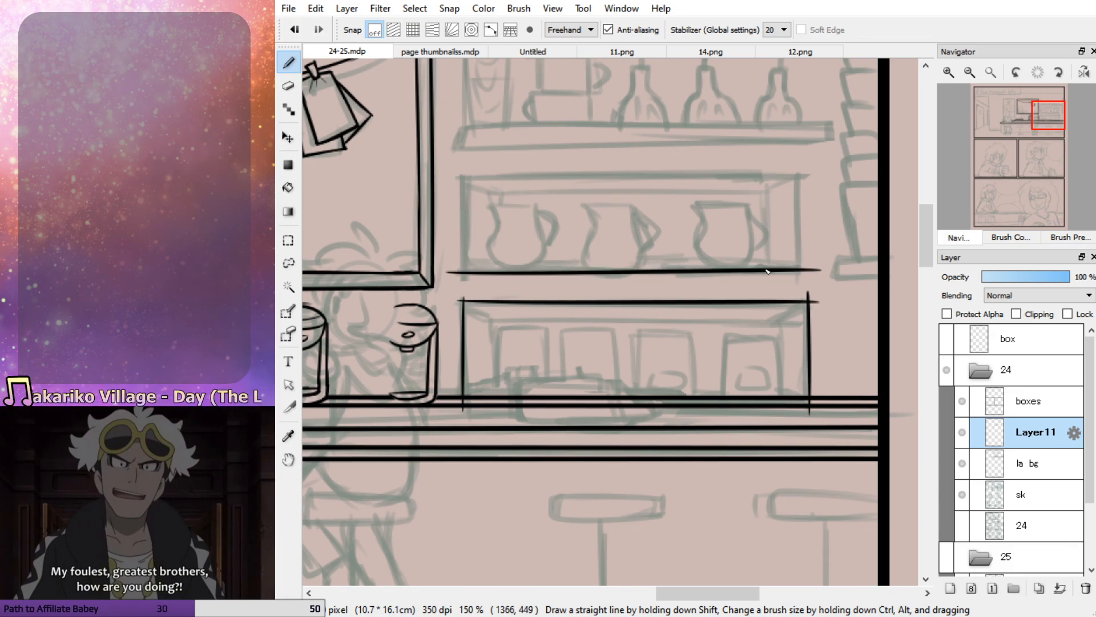
left_click_drag(494, 177, 820, 178)
left_click_drag(465, 182, 466, 277)
key("ctrl+z")
left_click_drag(805, 176, 806, 283)
Erase the overshooting line ends at the corners of both shelf frames and touch up the middle frame's lower-left corner
key("e")
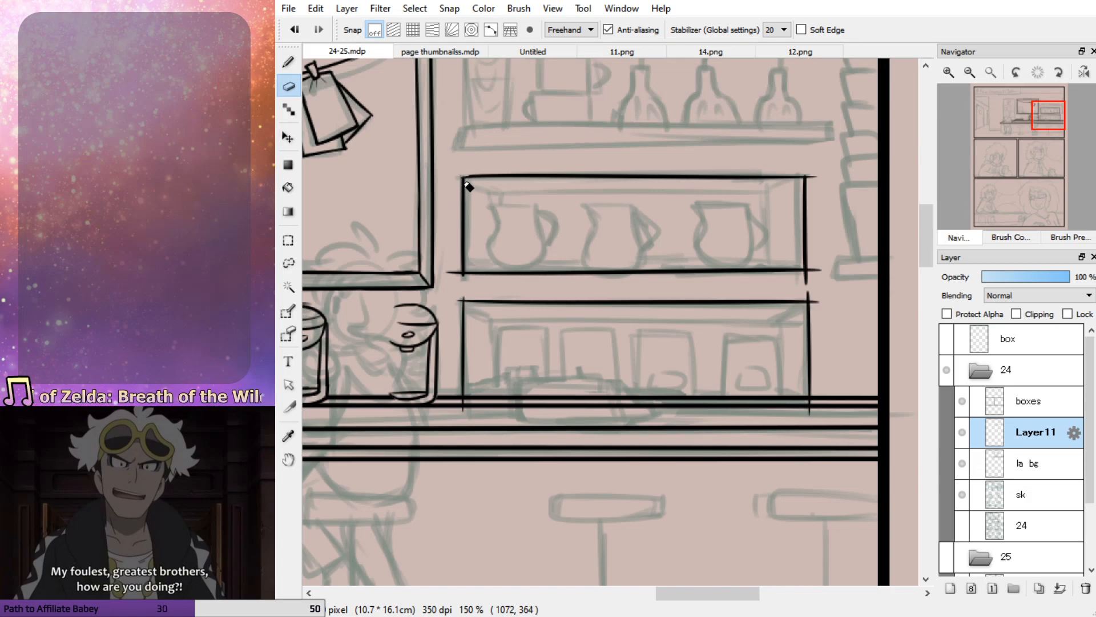
left_click_drag(456, 279, 453, 267)
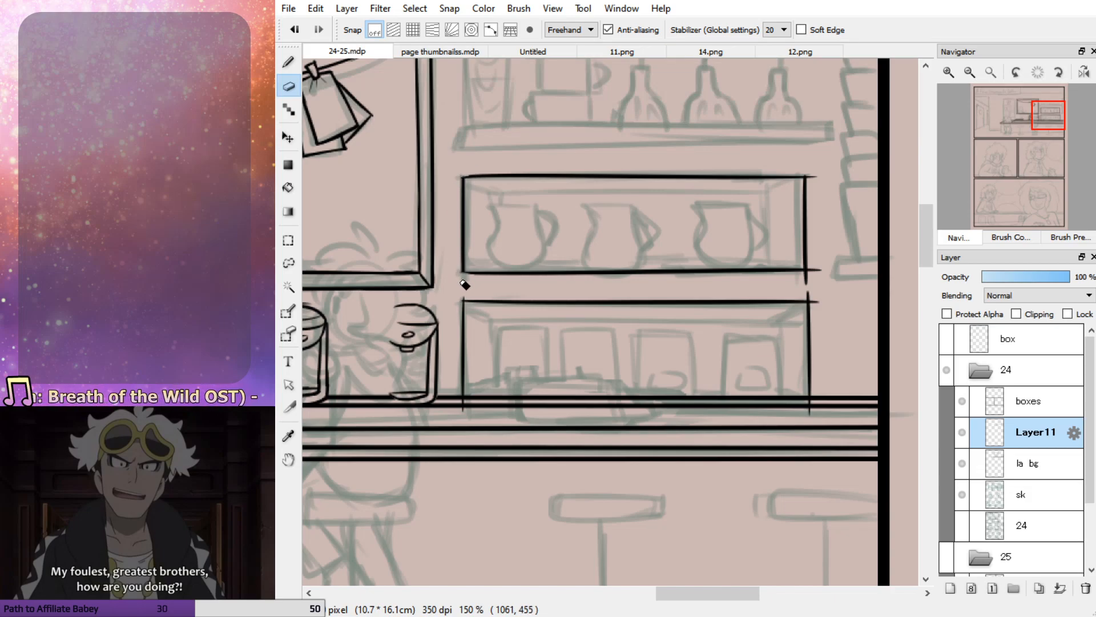
left_click_drag(813, 416, 814, 399)
mouse_move(815, 298)
left_mouse_down()
mouse_move(813, 276)
mouse_move(822, 278)
left_mouse_up()
left_click_drag(822, 179, 814, 178)
key("b")
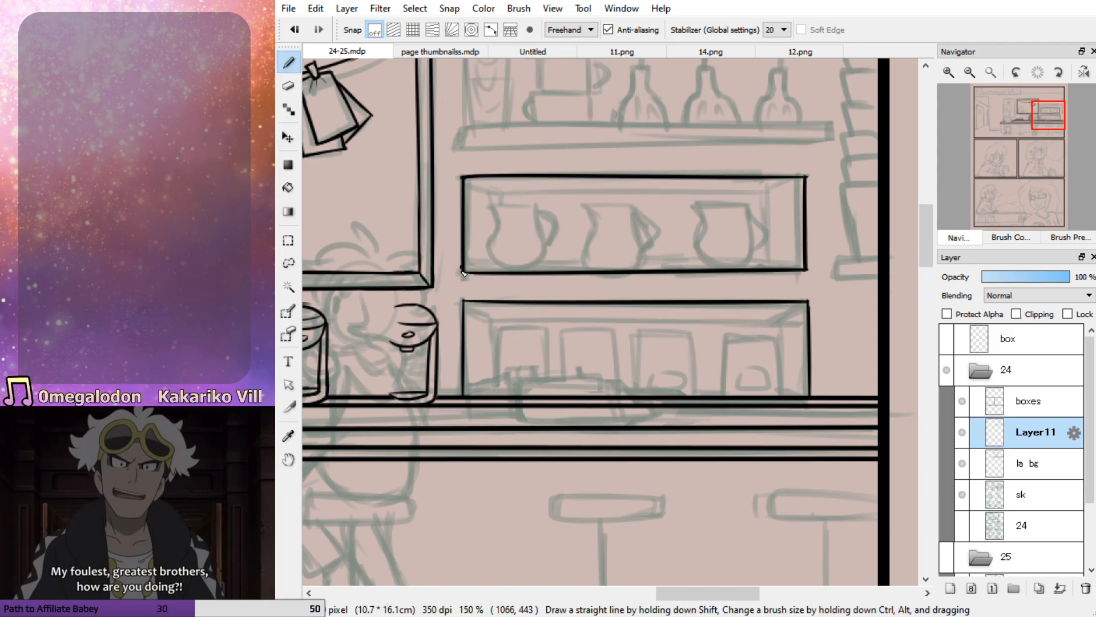
mouse_move(467, 275)
left_mouse_down()
mouse_move(499, 274)
mouse_move(504, 300)
left_mouse_up()
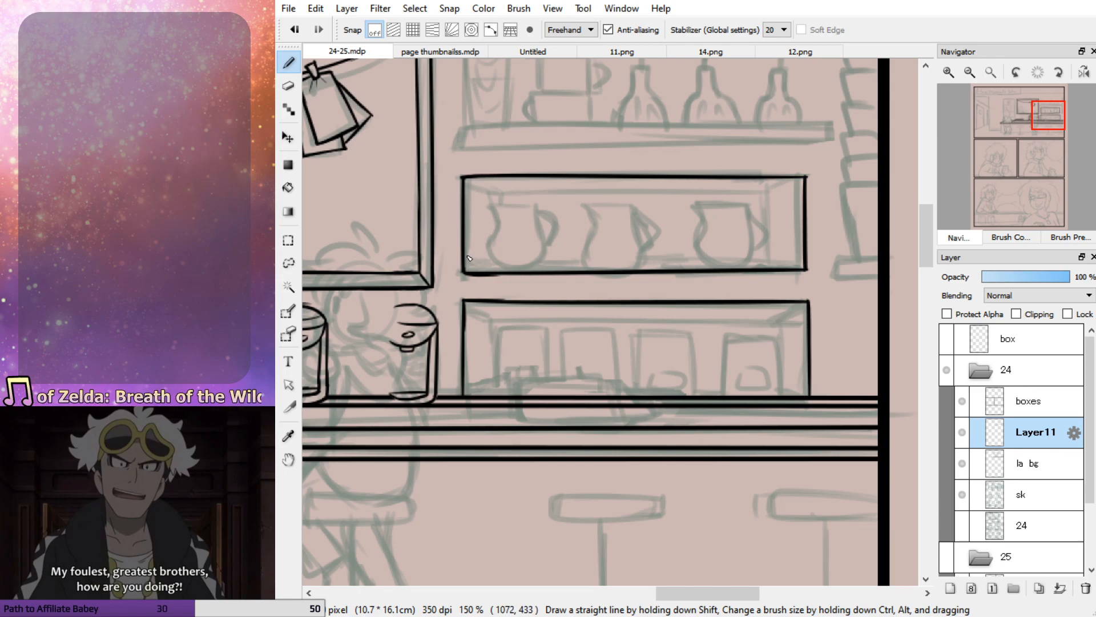
Ink the left pitcher on the middle shelf, with its spout, rounded body and double-lined handle
mouse_move(535, 202)
left_mouse_down()
mouse_move(490, 204)
mouse_move(494, 264)
mouse_move(532, 267)
mouse_move(545, 245)
left_mouse_up()
key("ctrl+z")
mouse_move(488, 200)
left_mouse_down()
mouse_move(498, 271)
mouse_move(548, 256)
left_mouse_up()
key("ctrl+z")
mouse_move(488, 201)
left_mouse_down()
mouse_move(494, 229)
mouse_move(546, 248)
mouse_move(549, 240)
mouse_move(505, 267)
mouse_move(541, 231)
mouse_move(537, 204)
mouse_move(494, 203)
mouse_move(545, 199)
mouse_move(488, 200)
mouse_move(546, 197)
mouse_move(547, 245)
left_mouse_up()
key("ctrl+z")
key("ctrl+z")
key("ctrl+z")
key("ctrl+z")
key("ctrl+z")
left_click_drag(538, 200, 543, 240)
key("ctrl+z")
key("ctrl+z")
left_click_drag(534, 198, 543, 241)
key("e")
mouse_move(546, 198)
left_mouse_down()
mouse_move(535, 197)
mouse_move(543, 251)
left_mouse_up()
key("b")
key("ctrl+z")
key("ctrl+z")
key("ctrl+z")
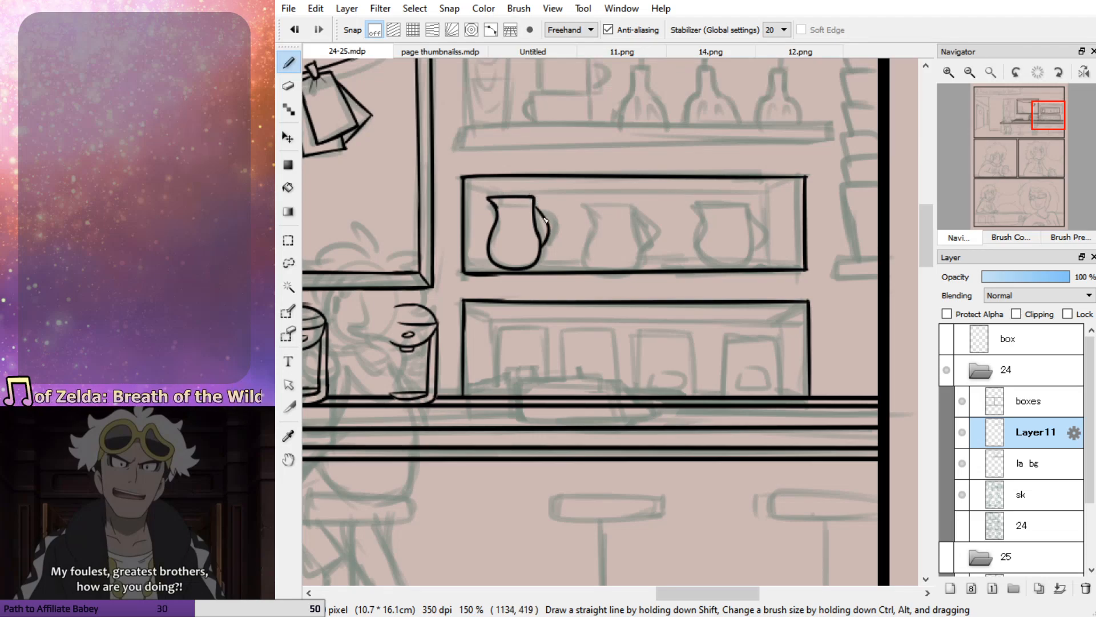
left_click_drag(535, 211, 537, 231)
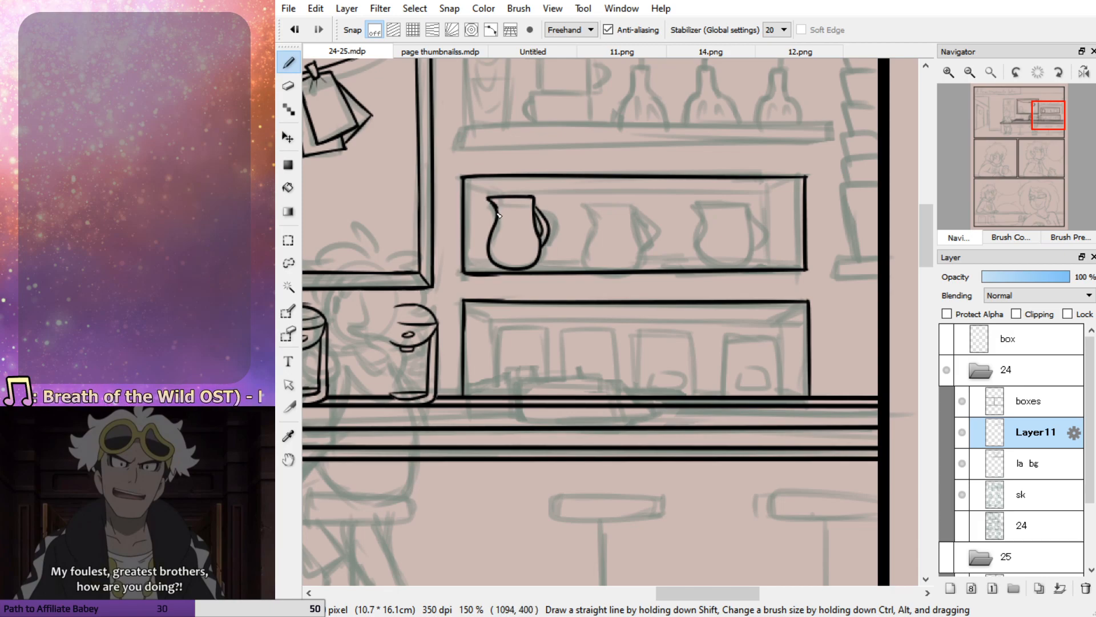
Ink the center pitcher on the middle shelf with its rounded body and curved handle
mouse_move(600, 197)
left_mouse_down()
mouse_move(632, 196)
mouse_move(582, 252)
left_mouse_up()
key("ctrl+z")
mouse_move(581, 198)
left_mouse_down()
mouse_move(591, 266)
mouse_move(586, 249)
mouse_move(624, 275)
mouse_move(638, 268)
mouse_move(636, 200)
mouse_move(640, 264)
left_mouse_up()
key("ctrl+z")
key("ctrl+z")
key("ctrl+z")
left_click_drag(632, 207, 644, 249)
key("ctrl+z")
key("ctrl+z")
key("ctrl+z")
mouse_move(634, 205)
left_mouse_down()
mouse_move(654, 225)
mouse_move(644, 248)
left_mouse_up()
key("ctrl+z")
mouse_move(636, 209)
left_mouse_down()
mouse_move(650, 232)
mouse_move(643, 257)
left_mouse_up()
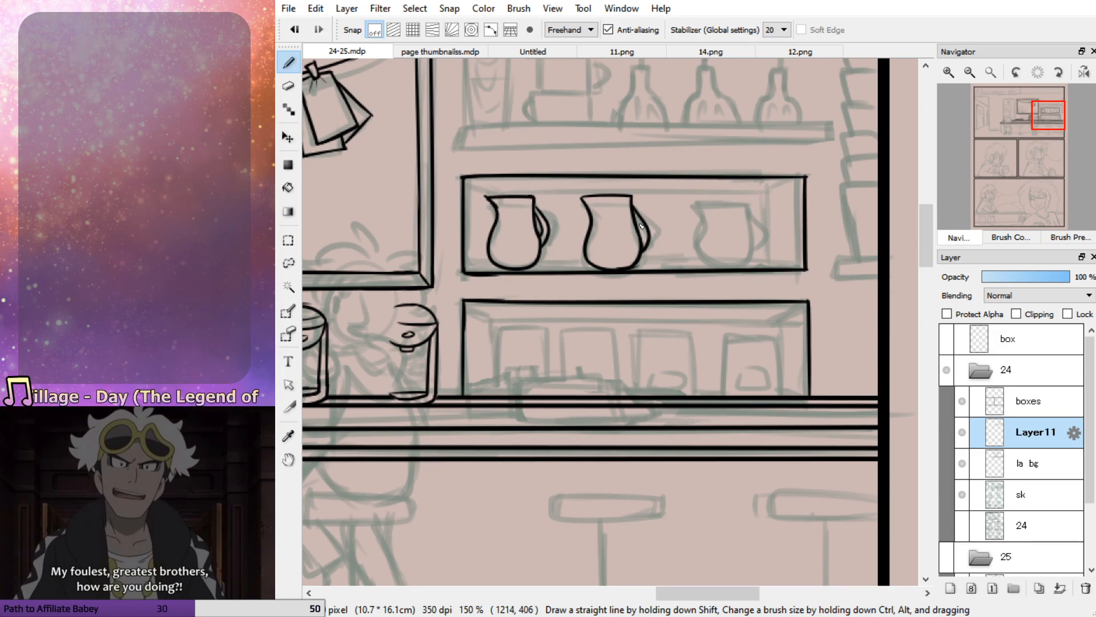
Ink the right pitcher on the middle shelf, including its body and handle
mouse_move(698, 198)
left_mouse_down()
mouse_move(747, 200)
mouse_move(698, 197)
mouse_move(708, 250)
left_mouse_up()
key("ctrl+z")
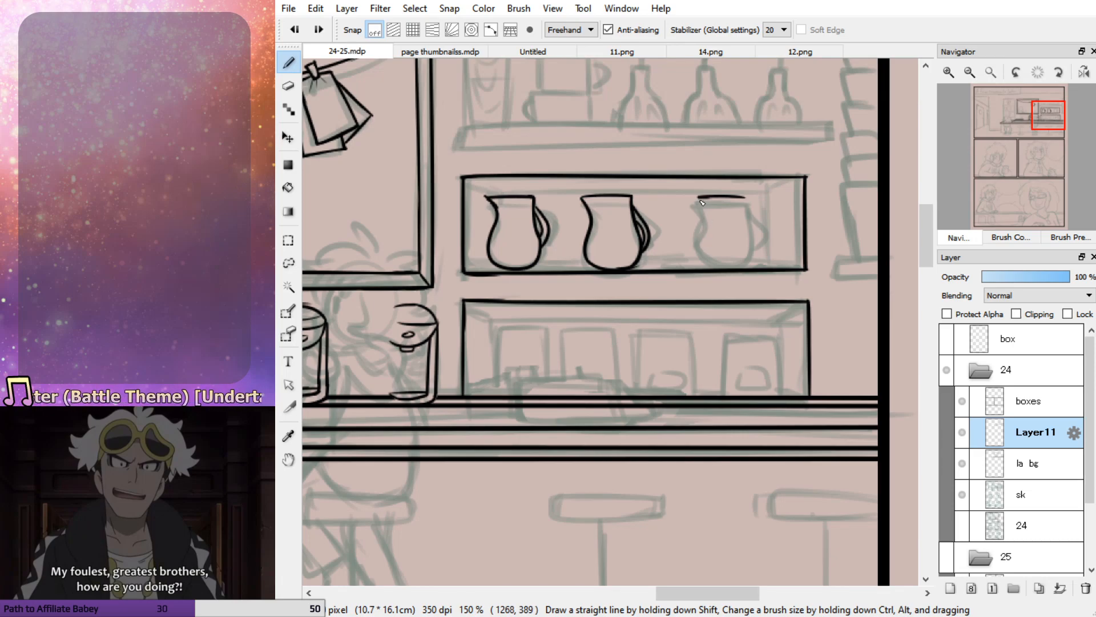
mouse_move(699, 203)
left_mouse_down()
mouse_move(709, 266)
mouse_move(750, 264)
mouse_move(749, 198)
mouse_move(755, 248)
mouse_move(750, 230)
mouse_move(737, 266)
left_mouse_up()
key("ctrl+z")
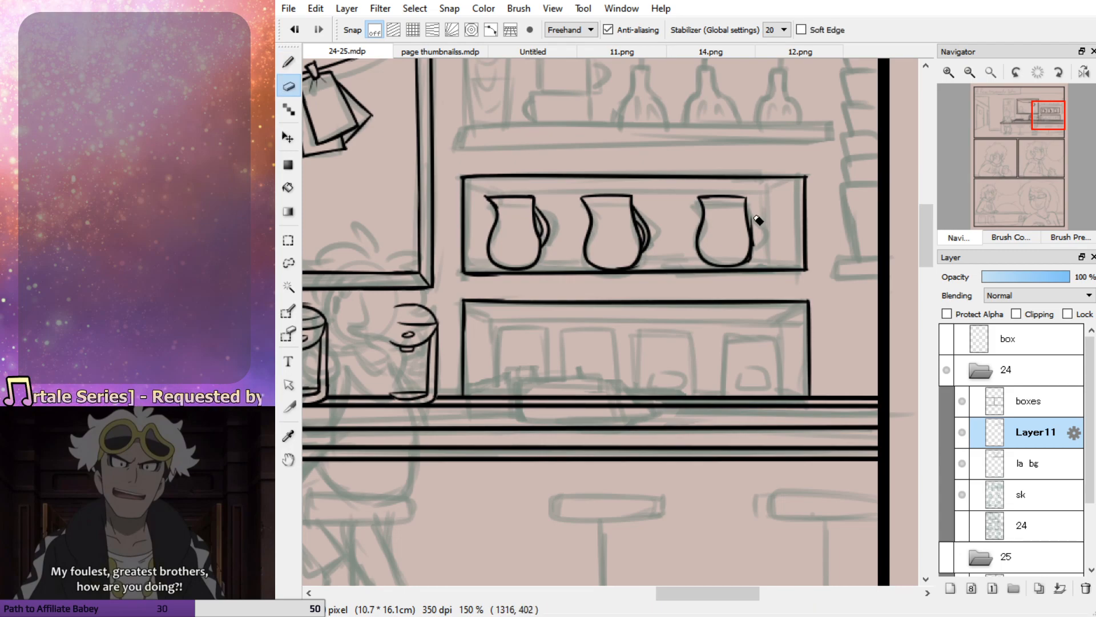
mouse_move(745, 211)
left_mouse_down()
mouse_move(764, 237)
mouse_move(752, 252)
mouse_move(765, 236)
mouse_move(752, 246)
left_mouse_up()
key("ctrl+z")
key("ctrl+z")
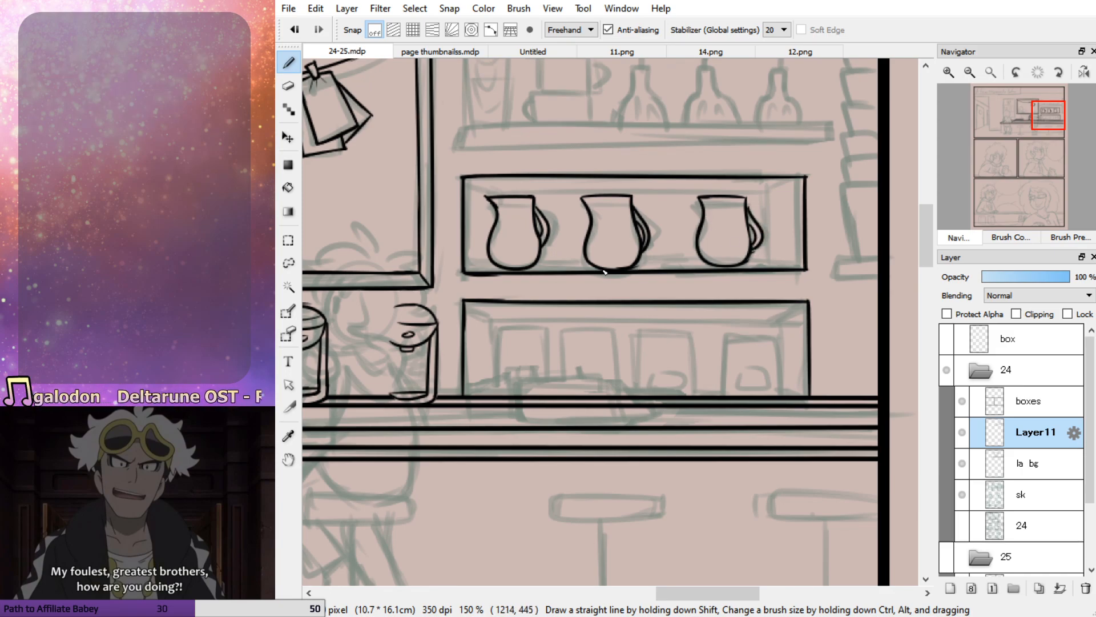
Try to ink the back edge of the middle shelf's floor behind the three pitchers
left_click_drag(467, 268, 714, 266)
key("ctrl+z")
mouse_move(781, 263)
left_mouse_down()
mouse_move(749, 262)
mouse_move(773, 264)
left_mouse_up()
key("ctrl+z")
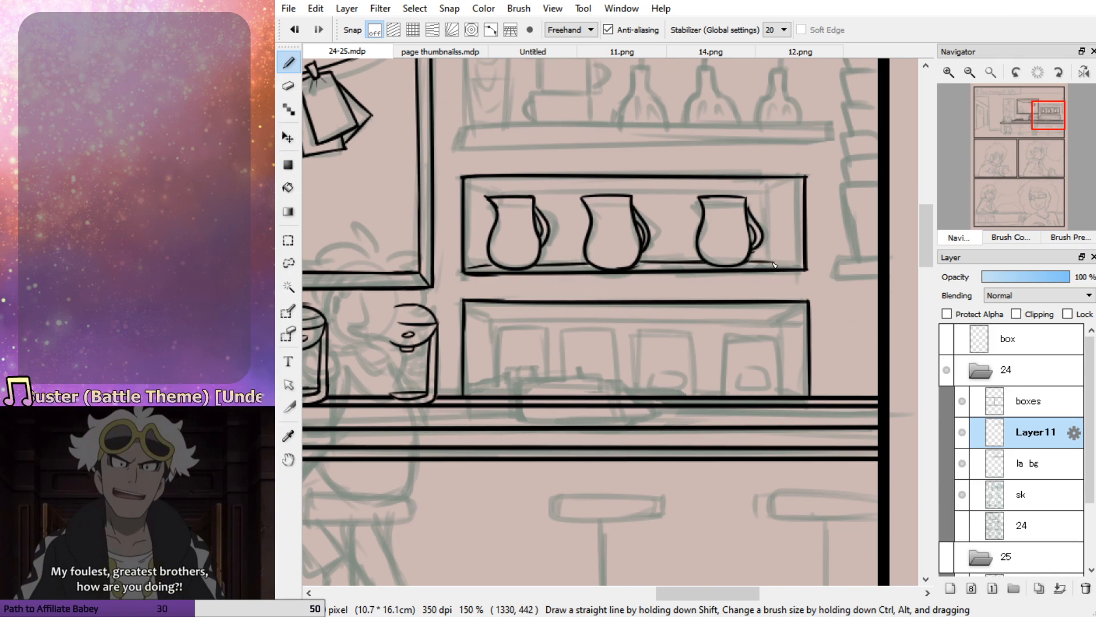
key("ctrl+z")
key("ctrl+z")
key("ctrl+z")
key("ctrl+z")
key("ctrl+z")
key("ctrl+z")
key("ctrl+z")
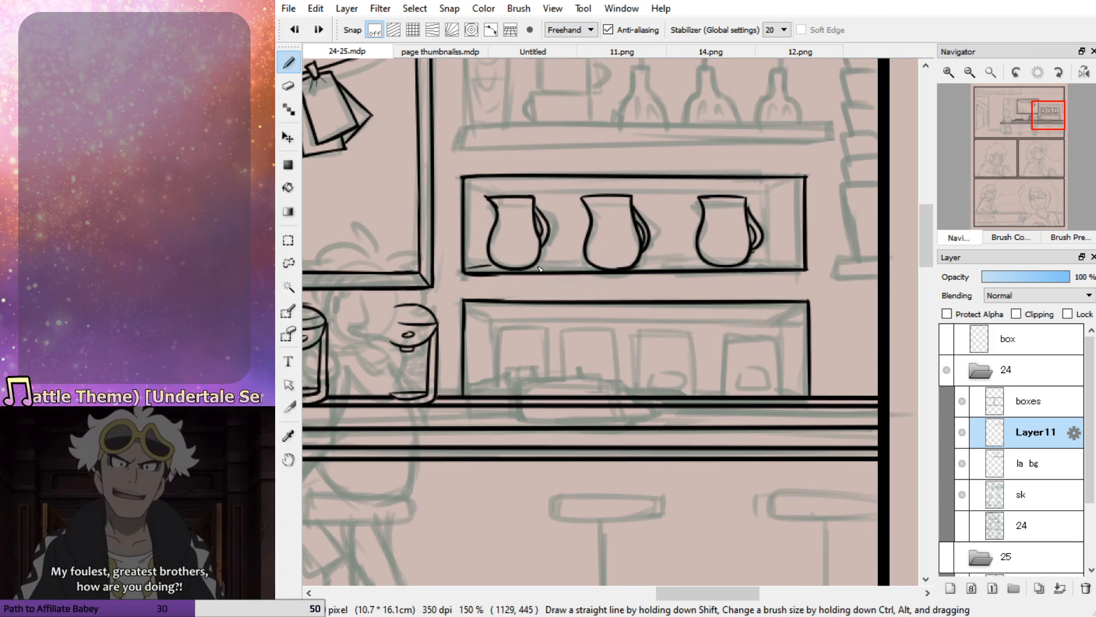
left_click_drag(468, 273, 501, 272)
key("ctrl+z")
key("ctrl+z")
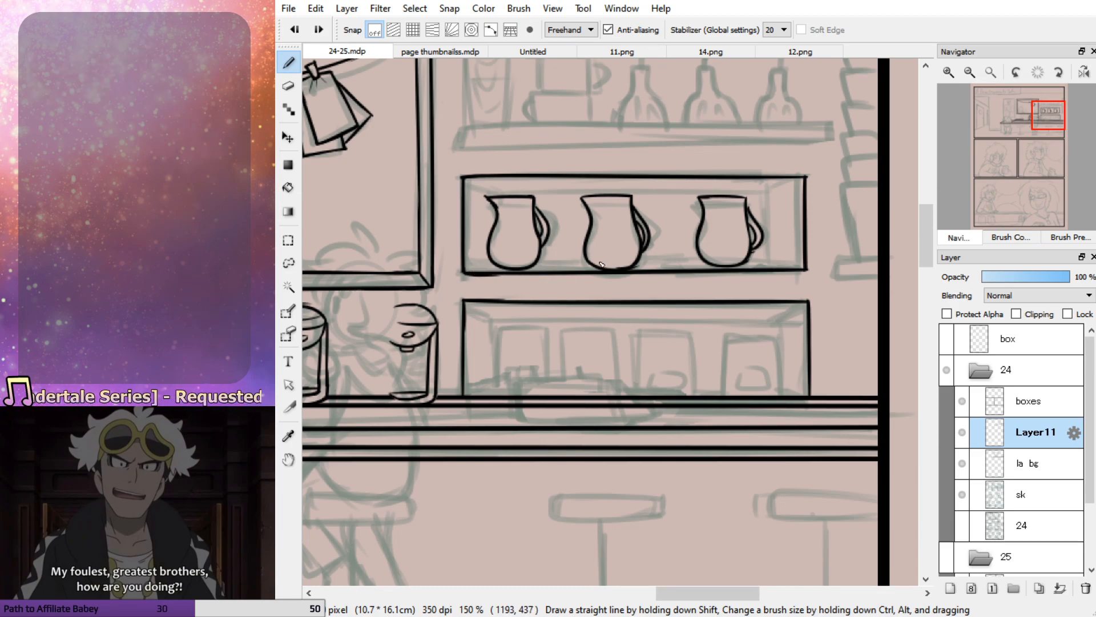
Lasso the left pitcher and shift it by 2 and 3 pixels right and down so it sits on the shelf line
key("l")
mouse_move(482, 250)
left_mouse_down()
mouse_move(501, 273)
mouse_move(555, 266)
mouse_move(569, 208)
mouse_move(509, 181)
mouse_move(482, 254)
left_mouse_up()
key("ctrl+t")
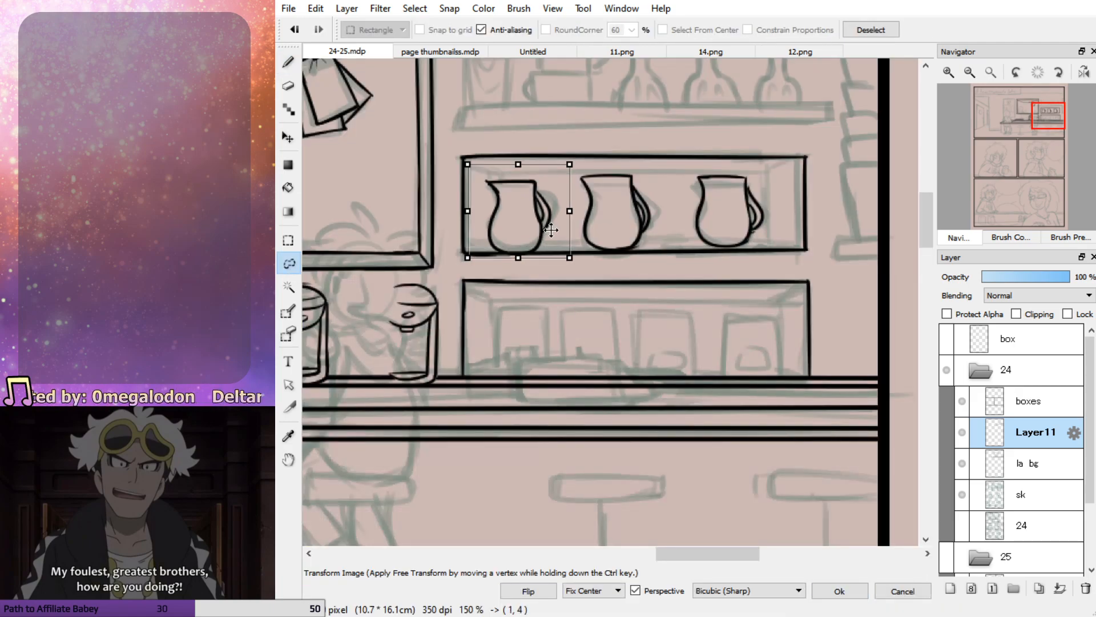
left_click(839, 590)
key("ctrl+d")
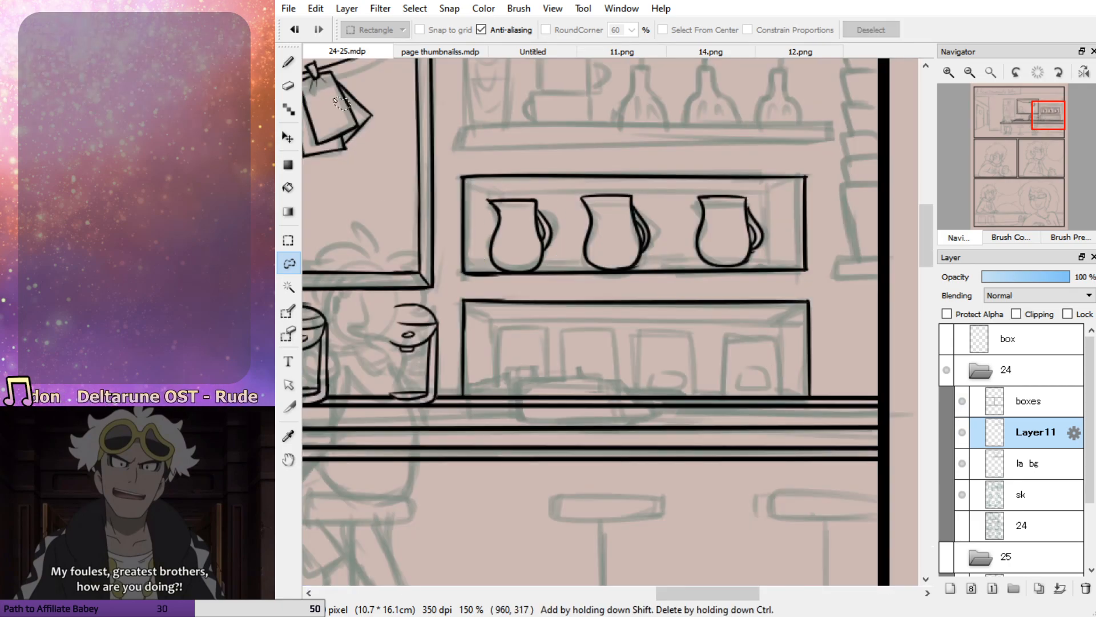
Ink the outlines of the first two upright containers on the lower shelf
key("b")
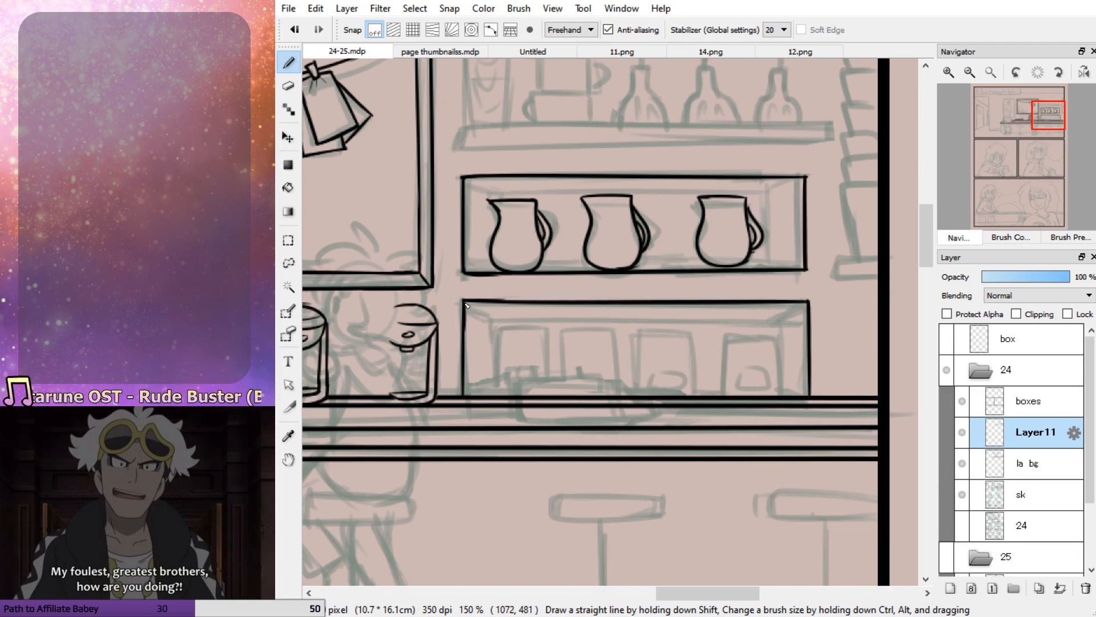
left_click_drag(495, 334, 494, 392)
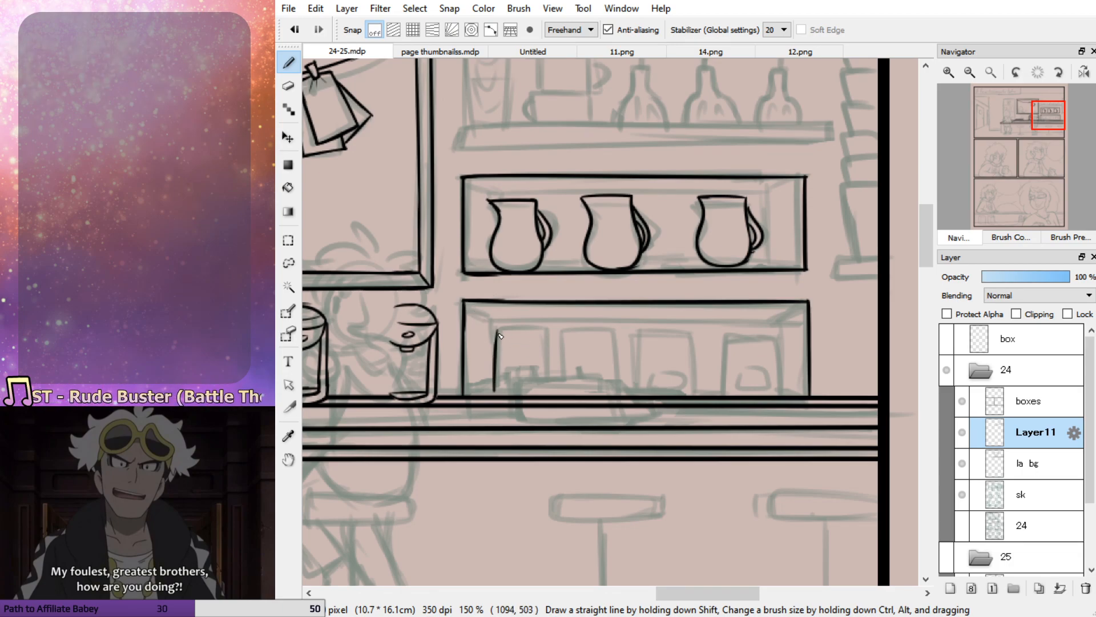
key("ctrl+z")
left_click_drag(496, 330, 494, 393)
mouse_move(496, 332)
left_mouse_down()
mouse_move(551, 333)
mouse_move(548, 398)
left_mouse_up()
mouse_move(567, 330)
left_mouse_down()
mouse_move(567, 394)
mouse_move(617, 325)
mouse_move(623, 395)
left_mouse_up()
key("ctrl+z")
mouse_move(566, 328)
left_mouse_down()
mouse_move(616, 331)
mouse_move(625, 400)
left_mouse_up()
key("ctrl+z")
mouse_move(568, 327)
left_mouse_down()
mouse_move(628, 329)
mouse_move(634, 395)
left_mouse_up()
key("ctrl+z")
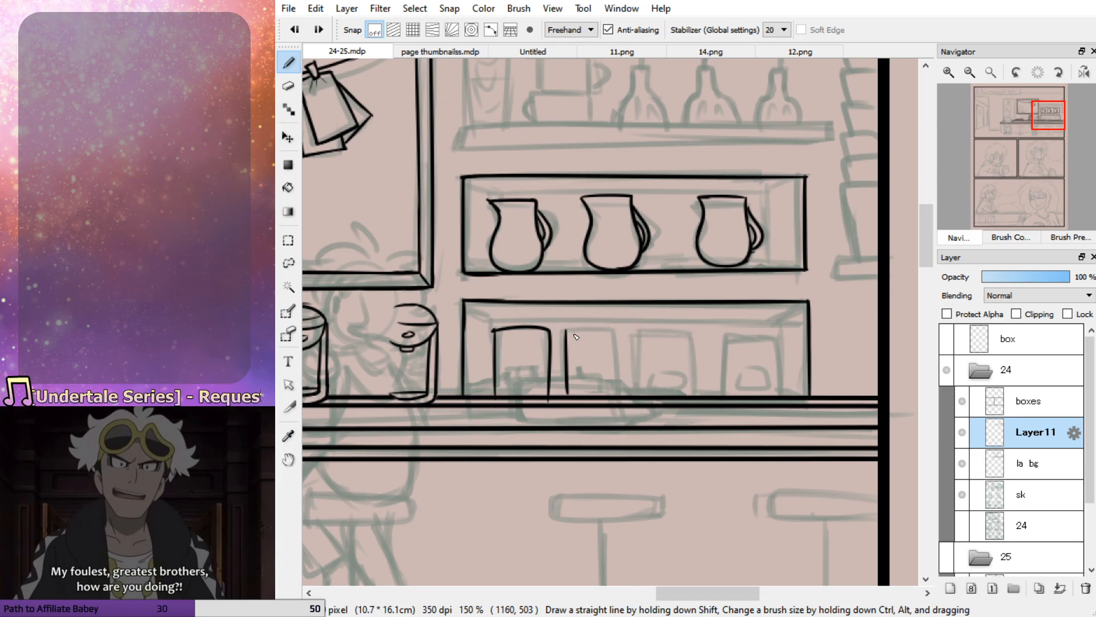
mouse_move(567, 327)
left_mouse_down()
mouse_move(620, 330)
mouse_move(622, 394)
left_mouse_up()
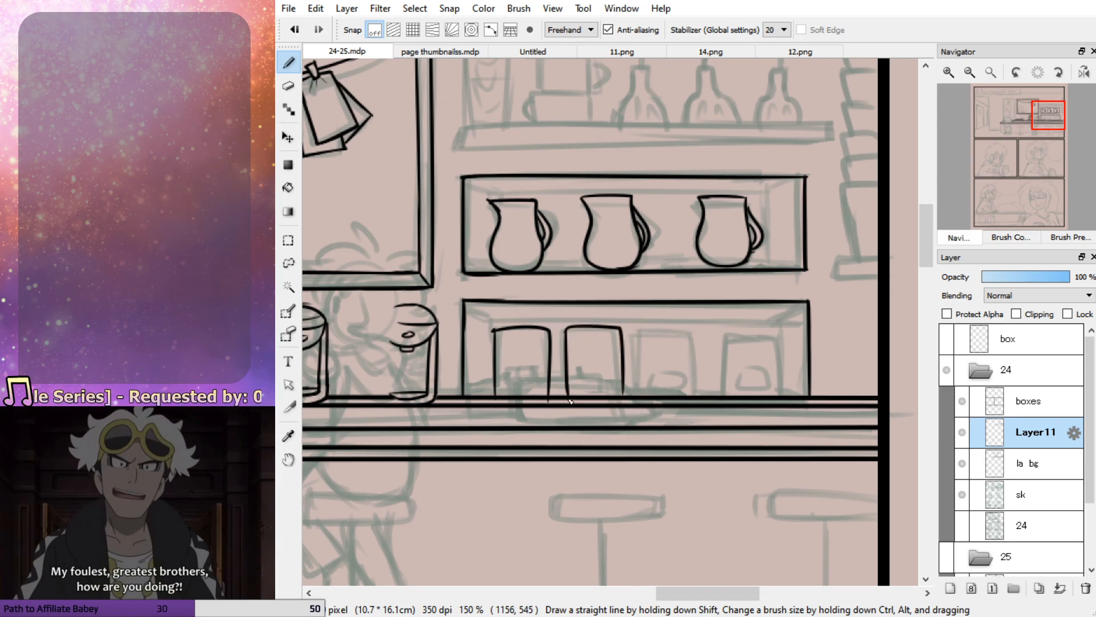
Ink the third container on the lower shelf with a narrow side edge along its left
left_click_drag(640, 329, 645, 383)
key("ctrl+z")
mouse_move(640, 331)
left_mouse_down()
mouse_move(644, 404)
mouse_move(642, 329)
mouse_move(698, 329)
mouse_move(700, 388)
left_mouse_up()
key("ctrl+z")
left_click_drag(643, 327, 635, 395)
key("ctrl+z")
left_click_drag(640, 343, 635, 395)
Ink a small squarish label on the front of each of the first three containers
mouse_move(568, 329)
left_mouse_down()
mouse_move(565, 392)
mouse_move(591, 361)
mouse_move(581, 390)
mouse_move(608, 368)
left_mouse_up()
key("ctrl+z")
mouse_move(514, 364)
left_mouse_down()
mouse_move(516, 386)
mouse_move(537, 385)
mouse_move(513, 364)
left_mouse_up()
mouse_move(655, 389)
left_mouse_down()
mouse_move(685, 391)
mouse_move(685, 369)
mouse_move(658, 369)
left_mouse_up()
Ink the outline of the fourth container at the right end of the lower shelf, including its side edge
left_click_drag(722, 327, 722, 394)
key("ctrl+z")
mouse_move(722, 327)
left_mouse_down()
mouse_move(722, 394)
mouse_move(780, 328)
mouse_move(725, 399)
left_mouse_up()
key("ctrl+z")
key("ctrl+z")
mouse_move(767, 334)
left_mouse_down()
mouse_move(781, 406)
mouse_move(742, 329)
mouse_move(721, 330)
mouse_move(717, 395)
left_mouse_up()
key("ctrl+z")
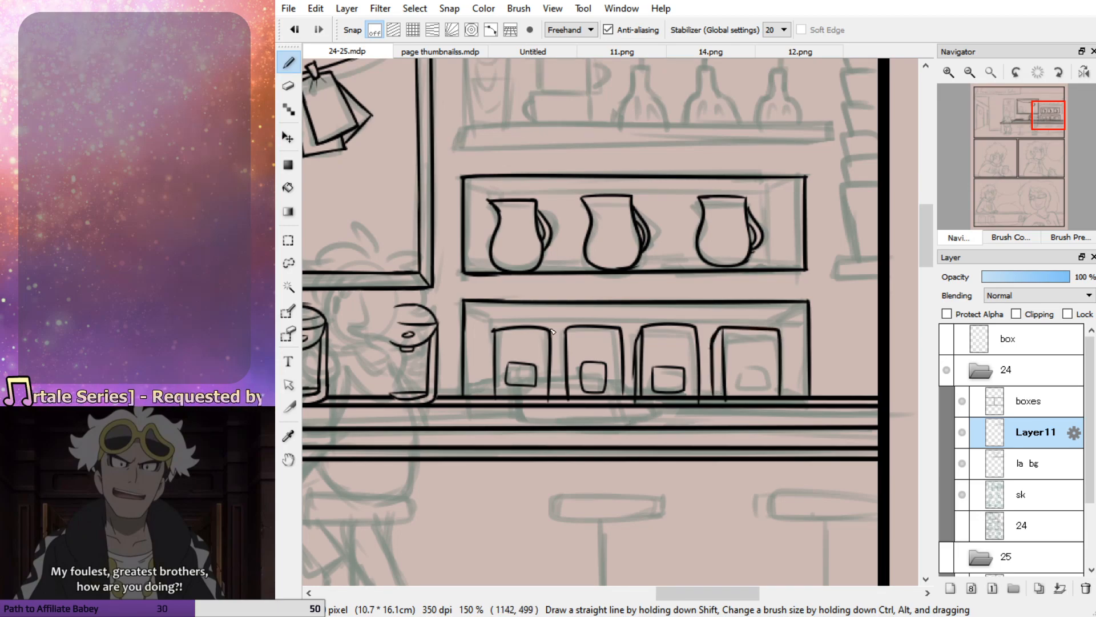
Ink the narrow right side edge of the first container and a small label on the front of the fourth container
left_click_drag(557, 337, 559, 398)
key("ctrl+z")
key("ctrl+z")
left_click_drag(553, 333, 559, 396)
key("ctrl+z")
left_click_drag(560, 344, 557, 404)
key("e")
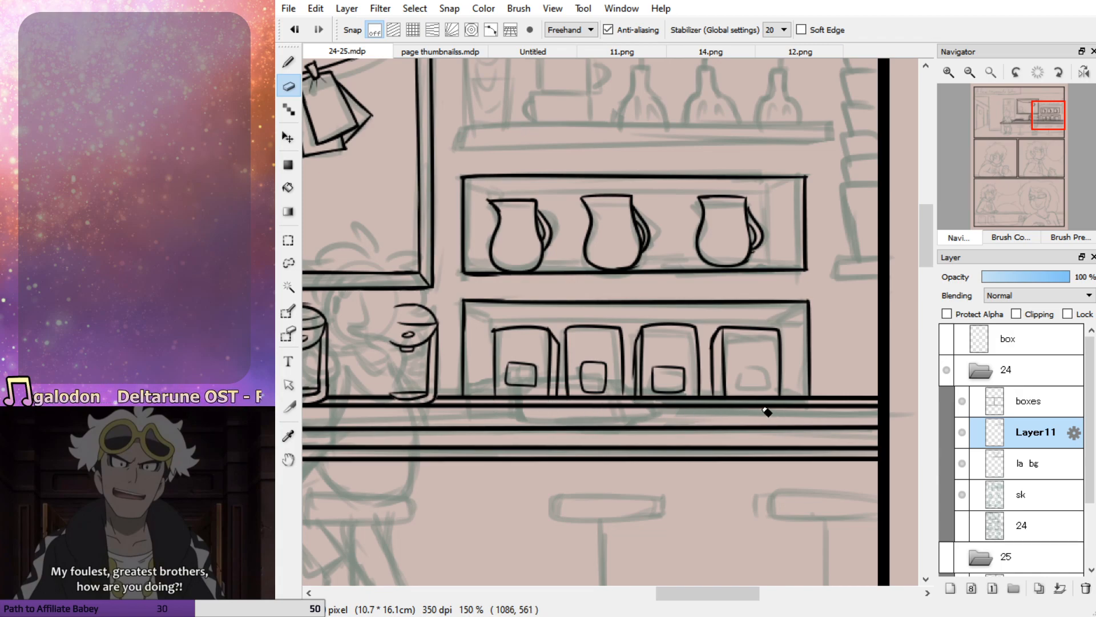
key("b")
mouse_move(742, 371)
left_mouse_down()
mouse_move(738, 388)
mouse_move(765, 388)
mouse_move(748, 372)
left_mouse_up()
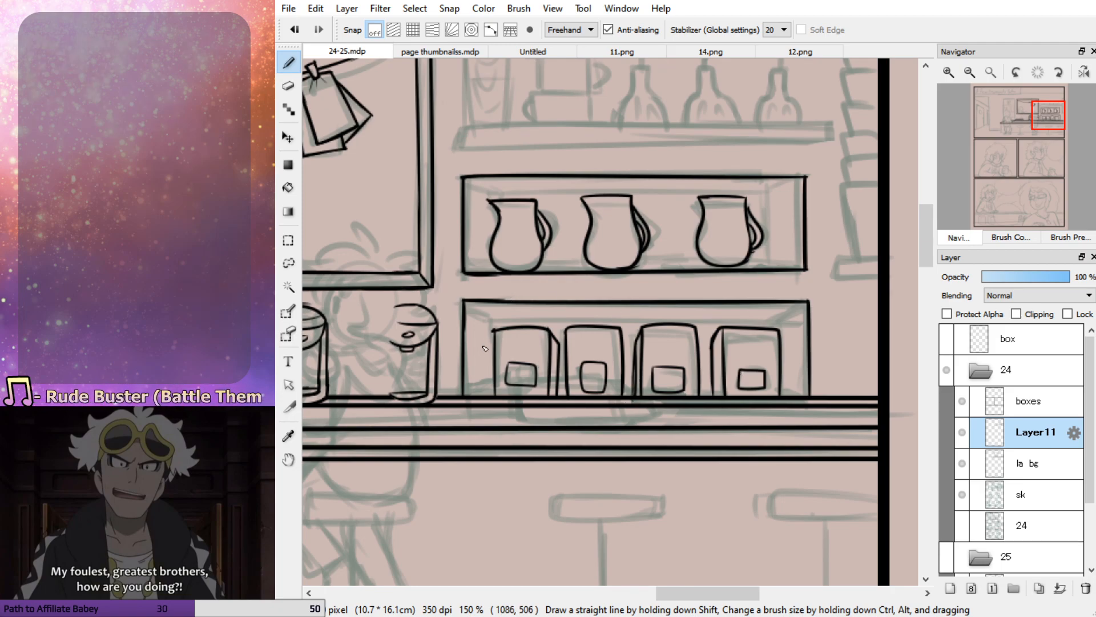
Ink the slanted inner corners and the back top edge of the lower shelf compartment behind the containers
mouse_move(464, 307)
left_mouse_down()
mouse_move(495, 322)
mouse_move(487, 394)
left_mouse_up()
key("ctrl+z")
key("ctrl+z")
key("ctrl+z")
key("ctrl+z")
left_click_drag(498, 324, 561, 324)
left_click_drag(635, 327, 767, 329)
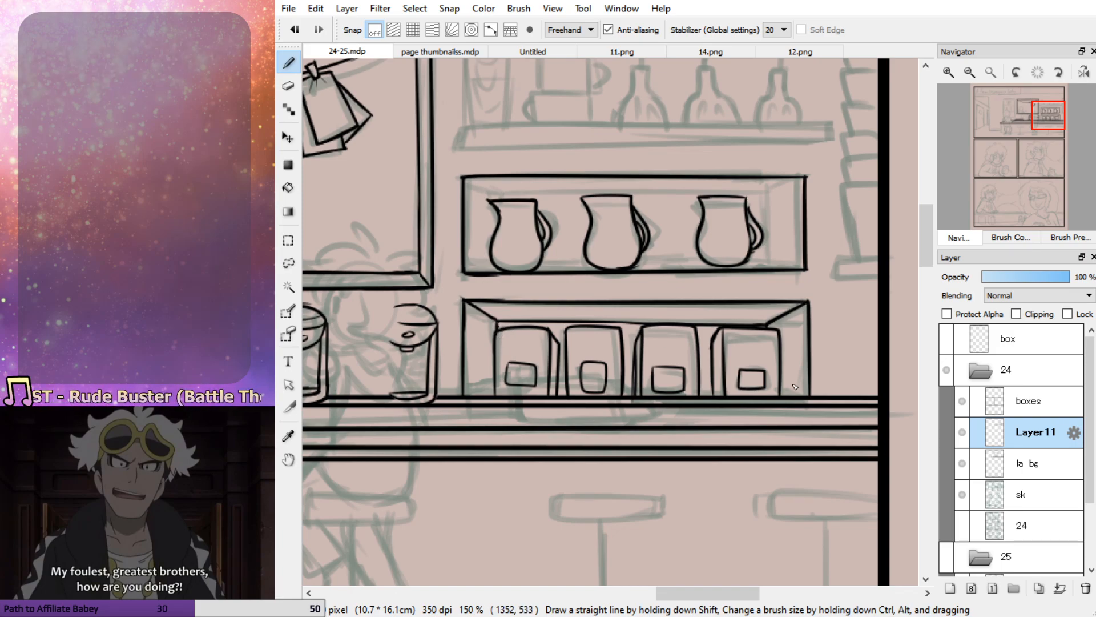
Ink the slanted corners and the inner top, left and right edges of the compartment holding the jugs
key("e")
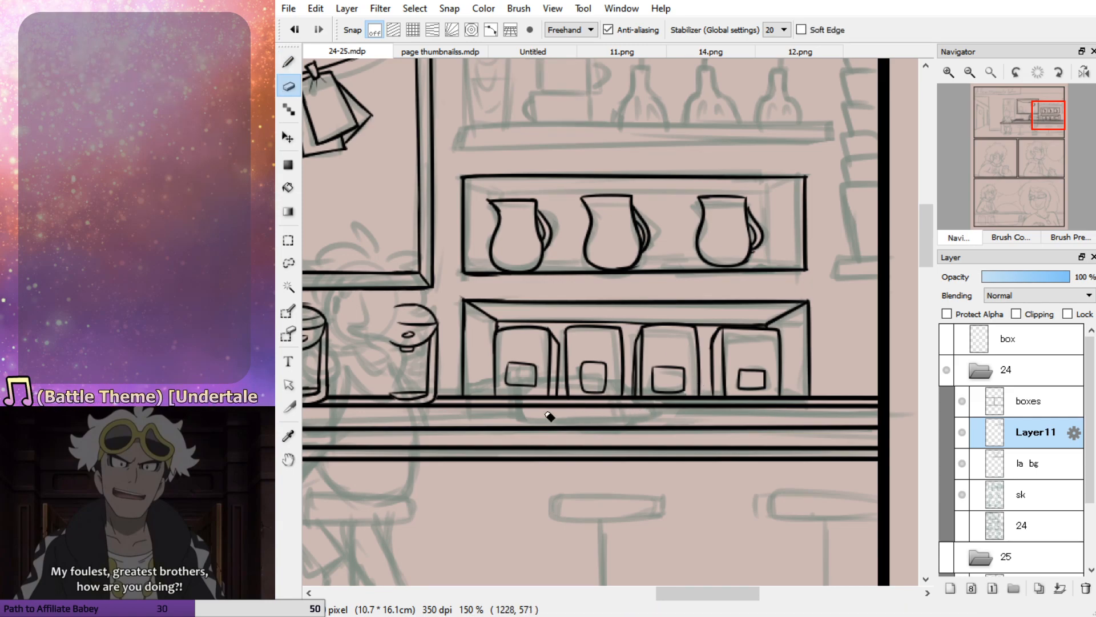
key("p")
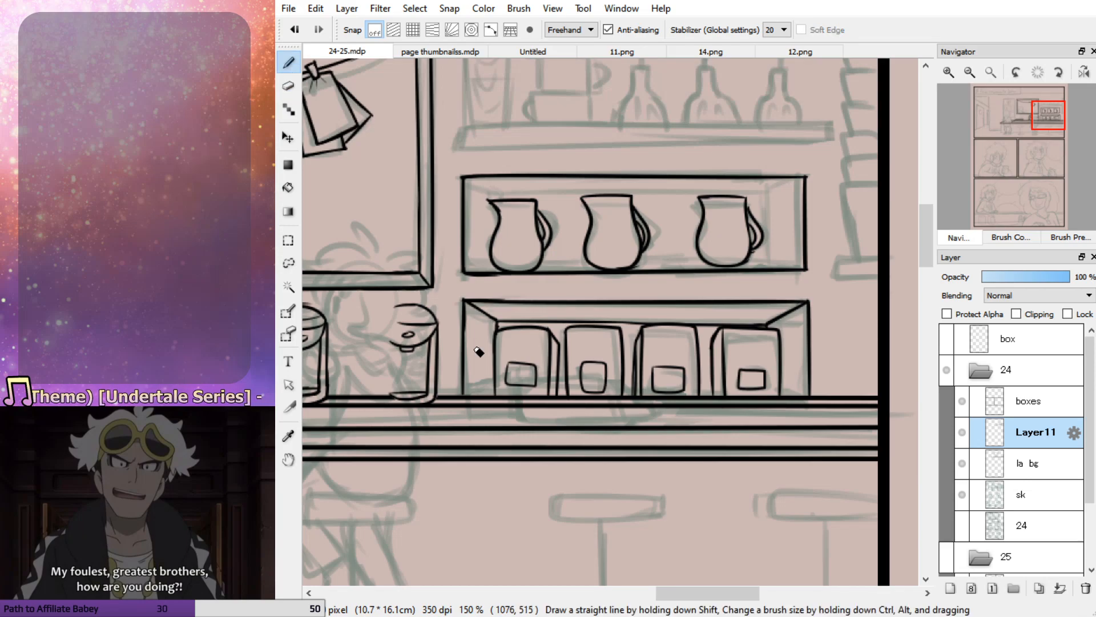
mouse_move(469, 181)
left_mouse_down()
mouse_move(494, 193)
mouse_move(810, 194)
mouse_move(773, 191)
mouse_move(771, 263)
left_mouse_up()
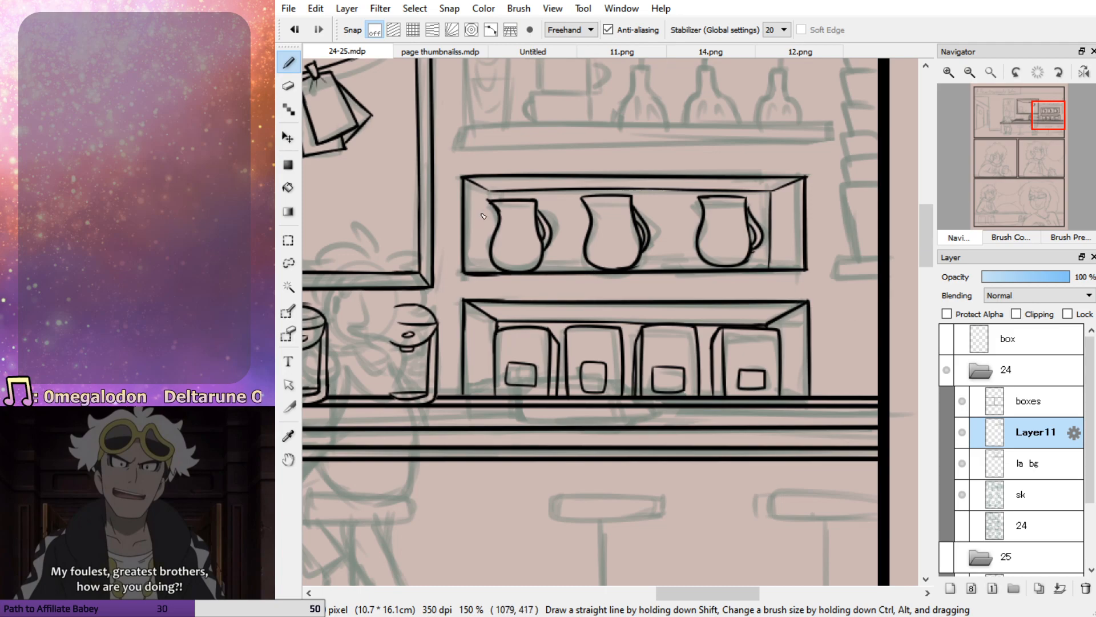
mouse_move(492, 208)
left_mouse_down()
mouse_move(491, 265)
mouse_move(468, 273)
left_mouse_up()
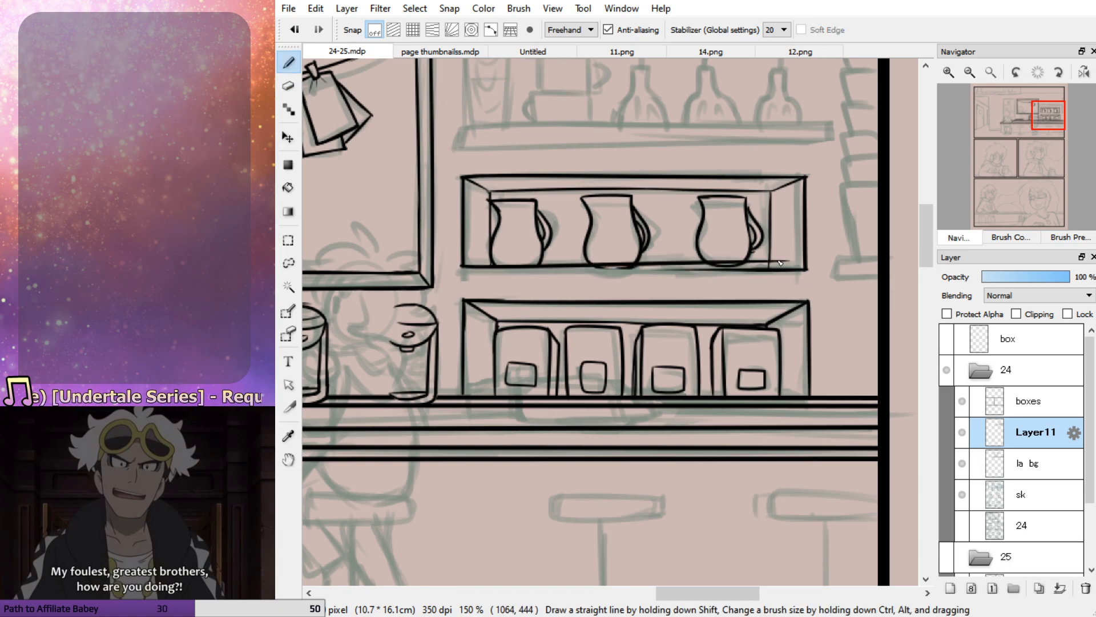
Redraw the jug compartment's bottom edge as one long straight line
left_click_drag(464, 268, 778, 268)
key("ctrl+z")
left_click_drag(463, 269, 797, 276)
key("ctrl+z")
left_click_drag(464, 268, 745, 262)
key("ctrl+z")
left_click_drag(463, 269, 797, 277)
key("ctrl+z")
left_click_drag(463, 269, 810, 277)
key("ctrl+z")
left_click_drag(461, 270, 750, 264)
key("ctrl+z")
left_click_drag(461, 269, 781, 263)
key("ctrl+z")
left_click_drag(460, 269, 760, 276)
key("ctrl+z")
left_click_drag(447, 269, 737, 276)
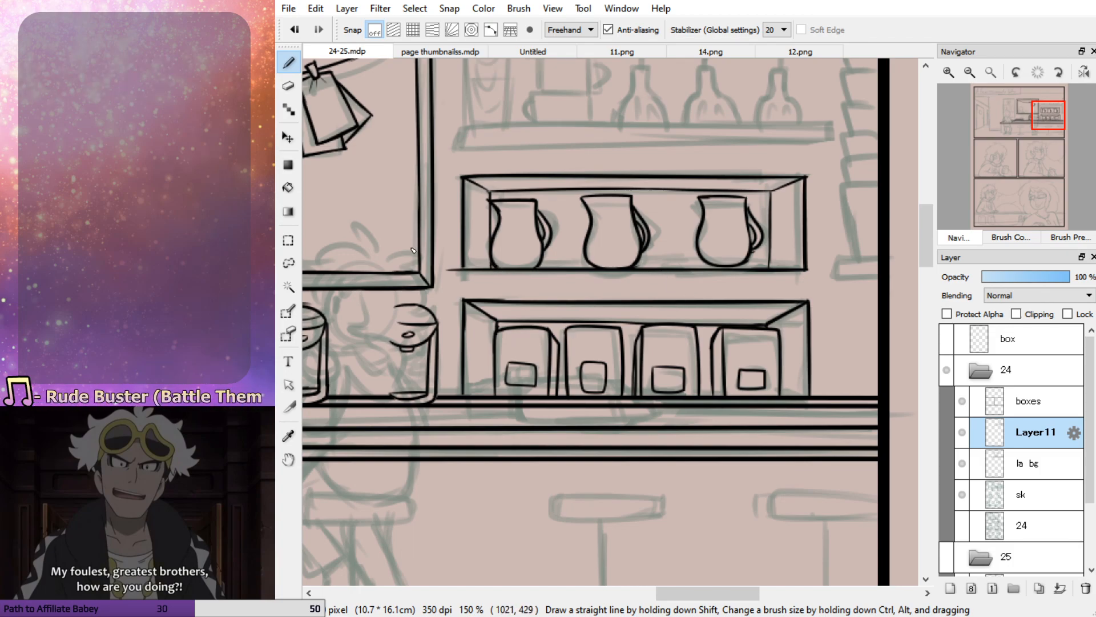
Lasso the rightmost jug, nudge it slightly with a transform and clear the selection
left_click(288, 264)
mouse_move(691, 205)
left_mouse_down()
mouse_move(688, 237)
mouse_move(704, 265)
mouse_move(753, 267)
mouse_move(763, 256)
mouse_move(769, 235)
mouse_move(750, 197)
mouse_move(695, 205)
mouse_move(733, 223)
left_mouse_up()
key("ctrl+t")
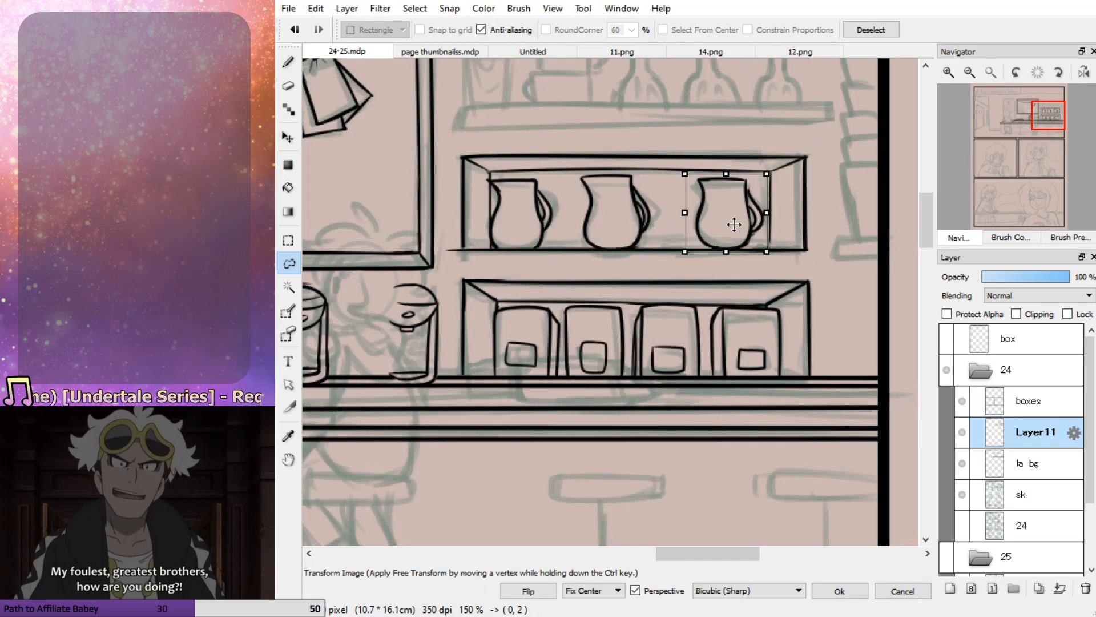
left_click(838, 591)
key("b")
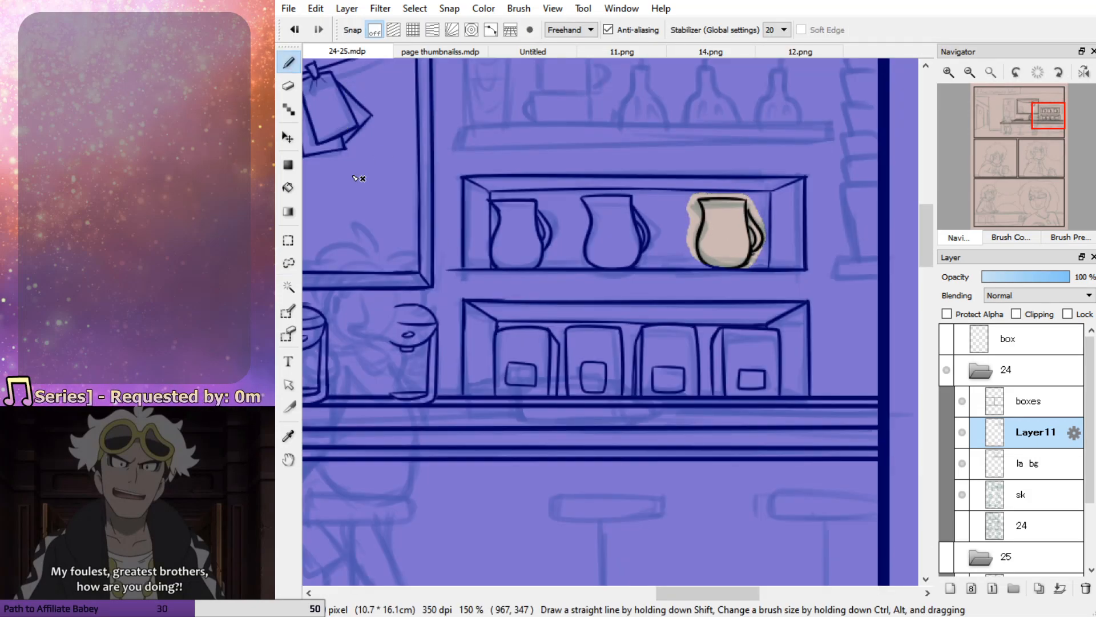
key("ctrl+d")
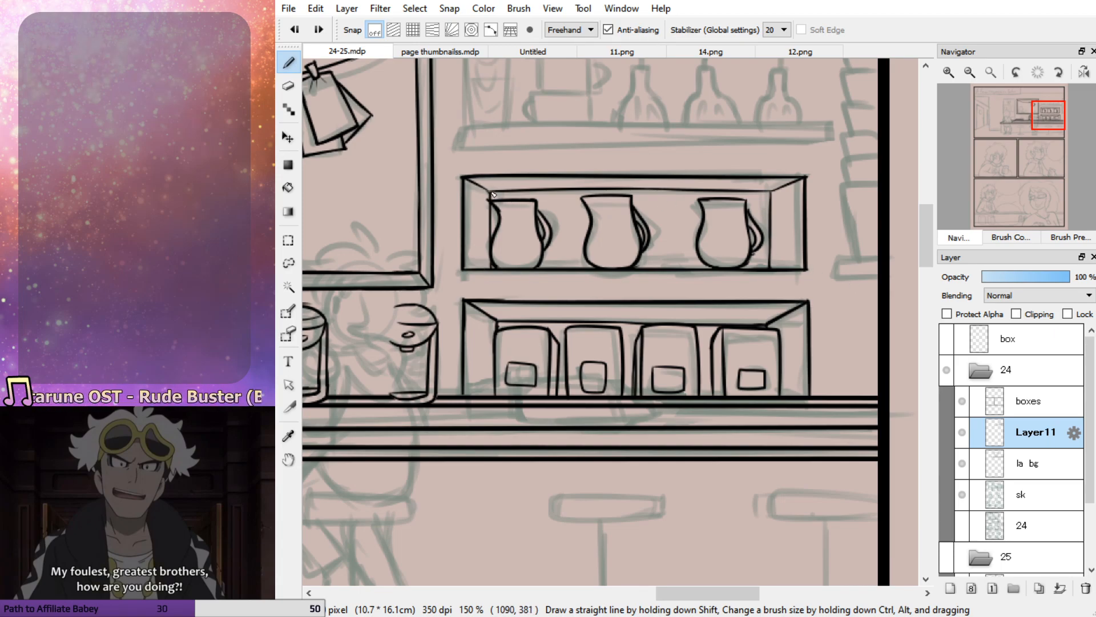
Ink the left end, bottom edge and top edge of the open shelf board above the jug compartment
left_click_drag(1005, 137, 1046, 125)
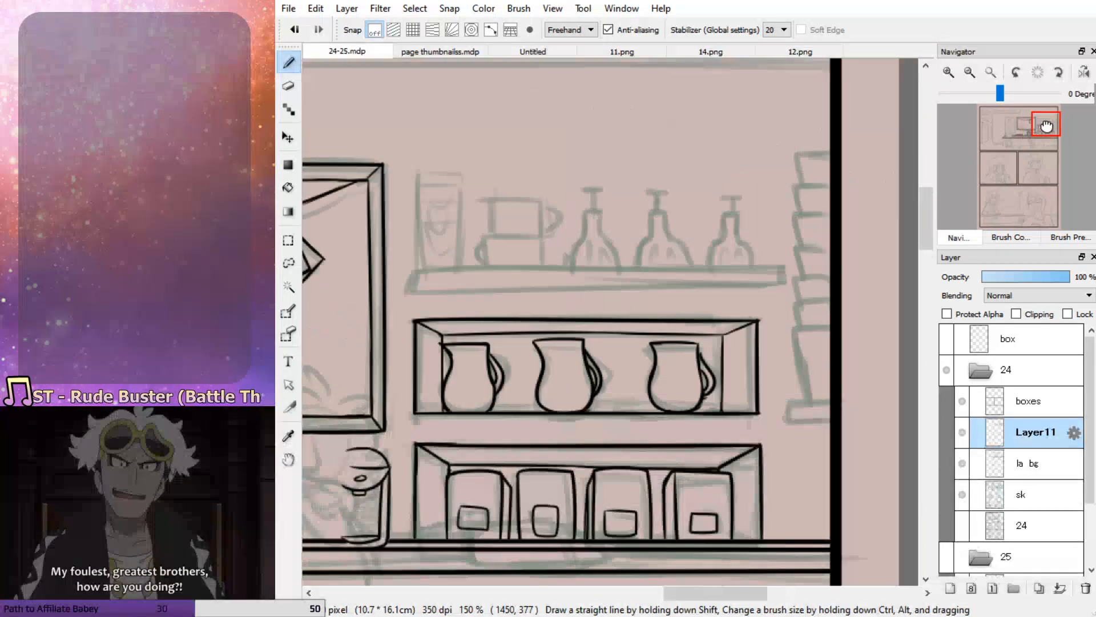
mouse_move(412, 270)
left_mouse_down()
mouse_move(422, 297)
mouse_move(791, 289)
left_mouse_up()
key("ctrl+z")
left_click_drag(411, 293, 797, 288)
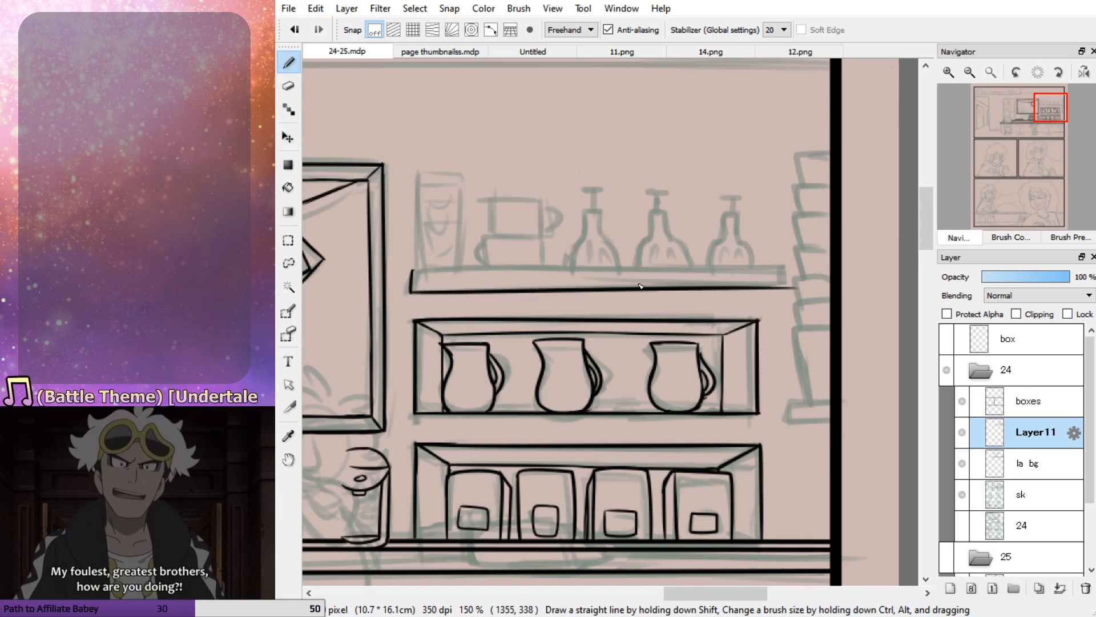
left_click_drag(407, 274, 801, 273)
key("ctrl+z")
left_click_drag(399, 274, 804, 273)
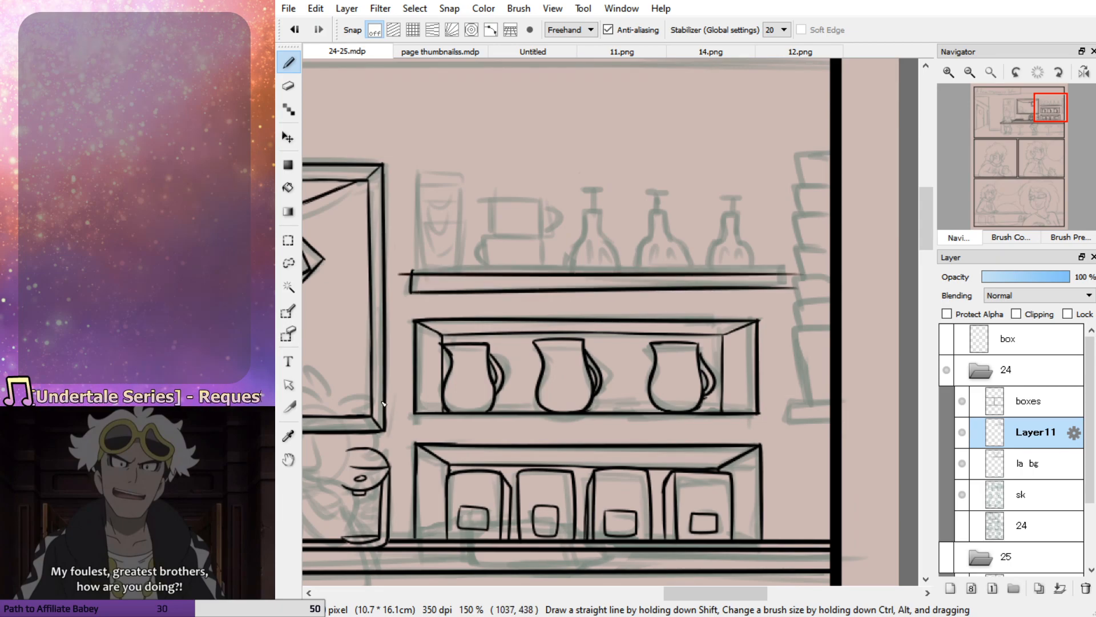
Erase the overshooting line ends at the left end of the open shelf board
key("e")
mouse_move(417, 259)
left_mouse_down()
mouse_move(401, 273)
mouse_move(423, 261)
left_mouse_up()
mouse_move(404, 298)
left_mouse_down()
mouse_move(522, 298)
mouse_move(575, 313)
left_mouse_up()
key("b")
left_click_drag(412, 291, 641, 293)
key("ctrl+z")
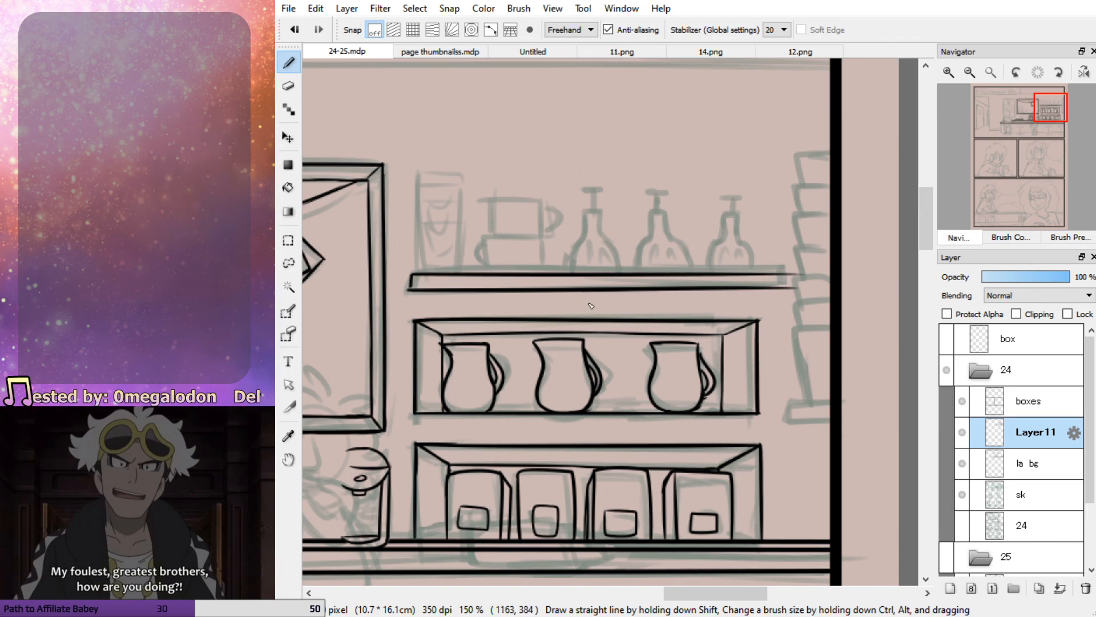
Ink the right end of the open shelf board and erase the line ends sticking out past it
left_click_drag(784, 271, 787, 296)
key("e")
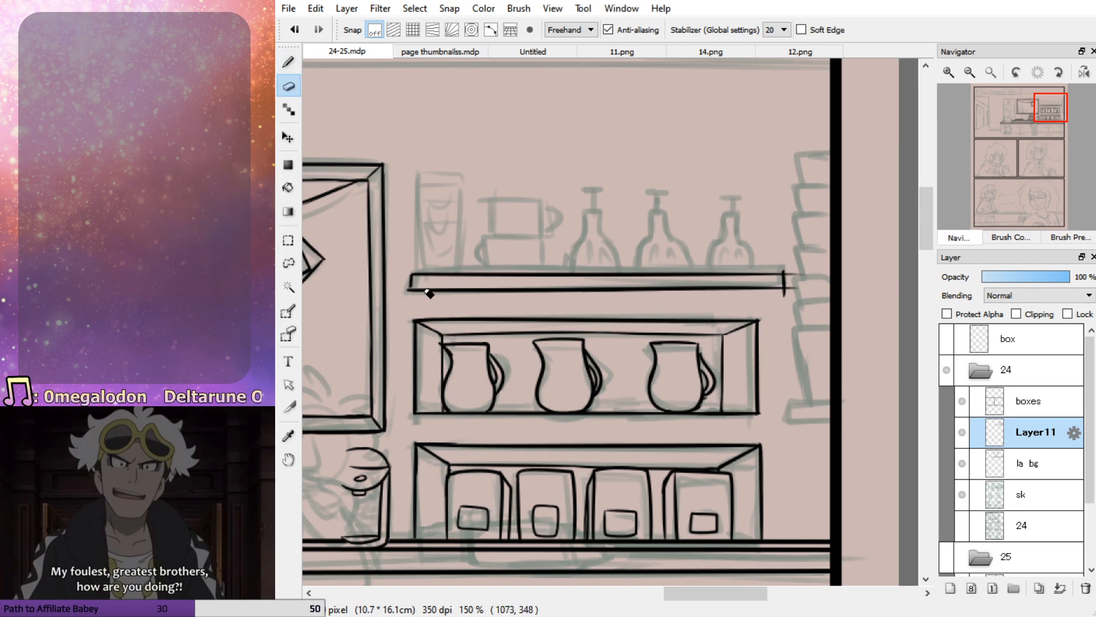
mouse_move(797, 269)
left_mouse_down()
mouse_move(797, 316)
mouse_move(800, 298)
mouse_move(775, 298)
left_mouse_up()
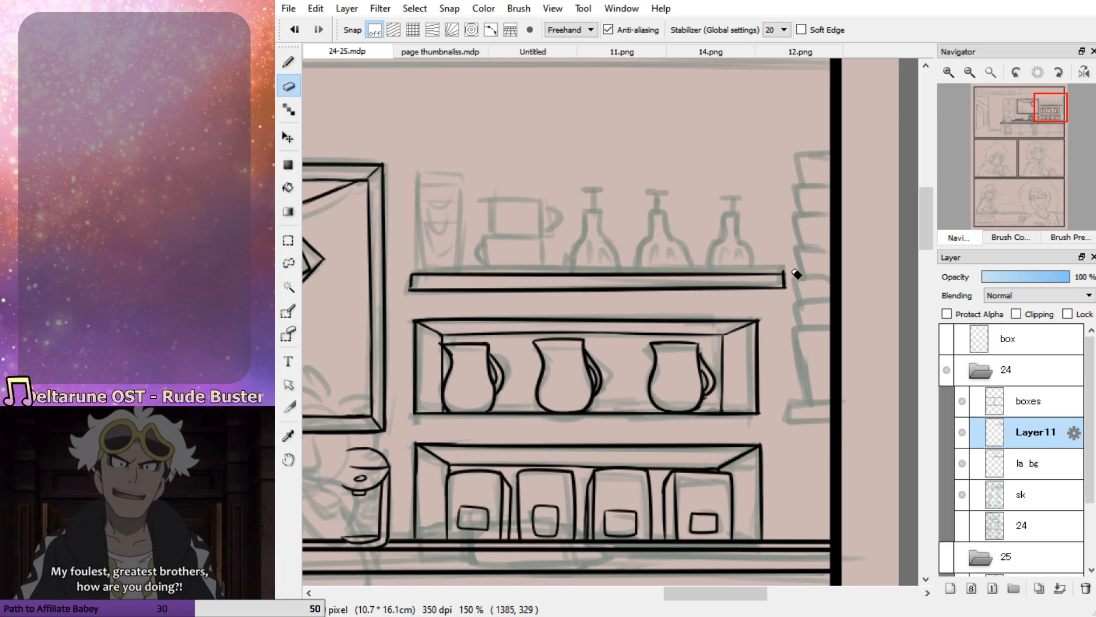
key("p")
left_click_drag(785, 277, 739, 274)
key("ctrl+z")
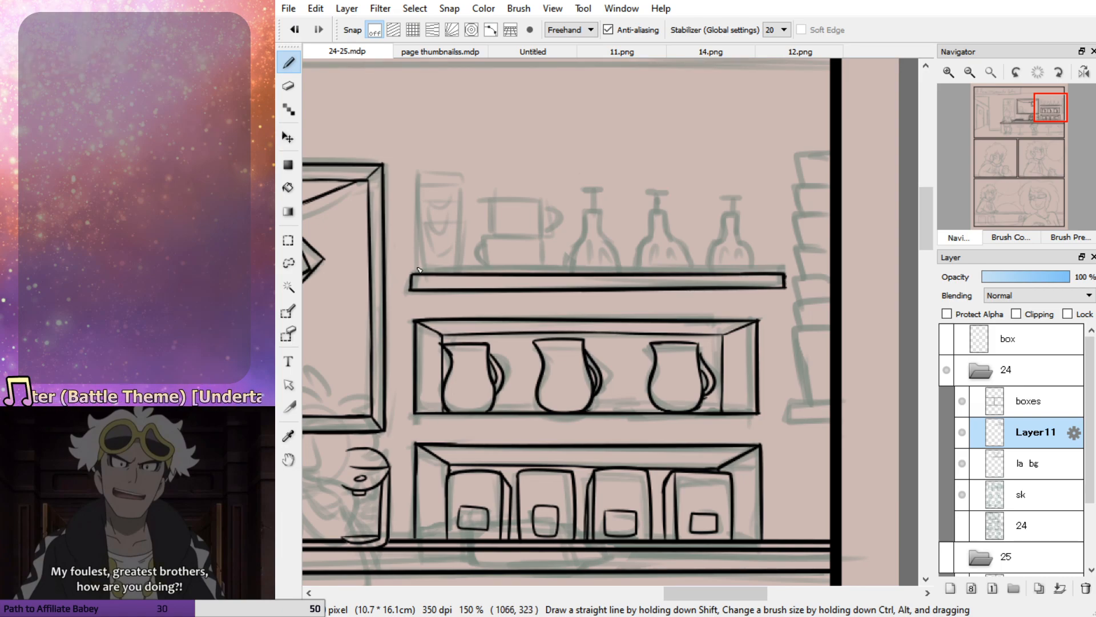
Ink the bottom cup of the stack at the left end of the open shelf
mouse_move(418, 268)
left_mouse_down()
mouse_move(417, 228)
mouse_move(460, 226)
mouse_move(422, 221)
left_mouse_up()
key("ctrl+z")
key("ctrl+z")
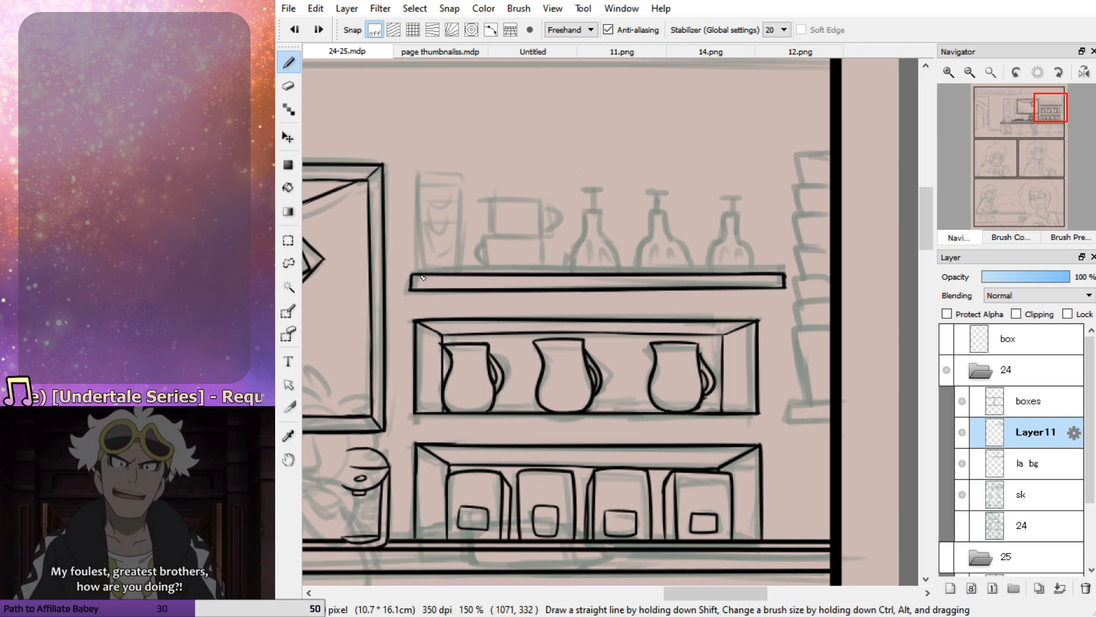
mouse_move(420, 270)
left_mouse_down()
mouse_move(418, 231)
mouse_move(464, 224)
mouse_move(414, 239)
mouse_move(423, 273)
mouse_move(419, 245)
mouse_move(463, 239)
mouse_move(458, 267)
mouse_move(420, 255)
mouse_move(435, 237)
mouse_move(463, 238)
mouse_move(460, 275)
mouse_move(460, 236)
mouse_move(424, 236)
mouse_move(426, 274)
mouse_move(427, 204)
left_mouse_up()
key("ctrl+z")
key("ctrl+z")
key("ctrl+z")
key("ctrl+z")
key("ctrl+z")
key("ctrl+z")
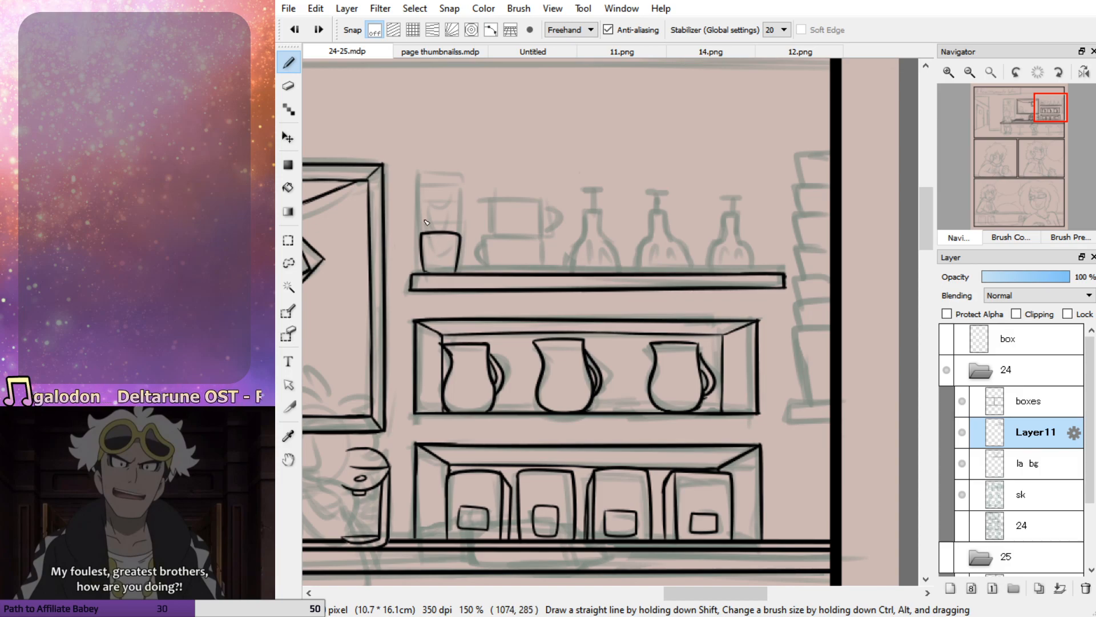
Ink the remaining cups stacked on the bottom one and add curved inner lines to the stack
mouse_move(423, 213)
left_mouse_down()
mouse_move(462, 212)
mouse_move(458, 237)
mouse_move(426, 219)
mouse_move(459, 216)
mouse_move(456, 198)
mouse_move(425, 194)
mouse_move(424, 219)
mouse_move(425, 195)
mouse_move(463, 197)
mouse_move(451, 214)
mouse_move(465, 214)
mouse_move(460, 233)
mouse_move(463, 215)
mouse_move(421, 216)
mouse_move(425, 235)
mouse_move(467, 214)
mouse_move(423, 196)
mouse_move(464, 194)
mouse_move(464, 214)
mouse_move(434, 175)
mouse_move(427, 196)
left_mouse_up()
key("ctrl+z")
key("ctrl+z")
key("ctrl+z")
key("ctrl+z")
key("ctrl+z")
key("ctrl+z")
key("ctrl+z")
key("ctrl+z")
key("ctrl+z")
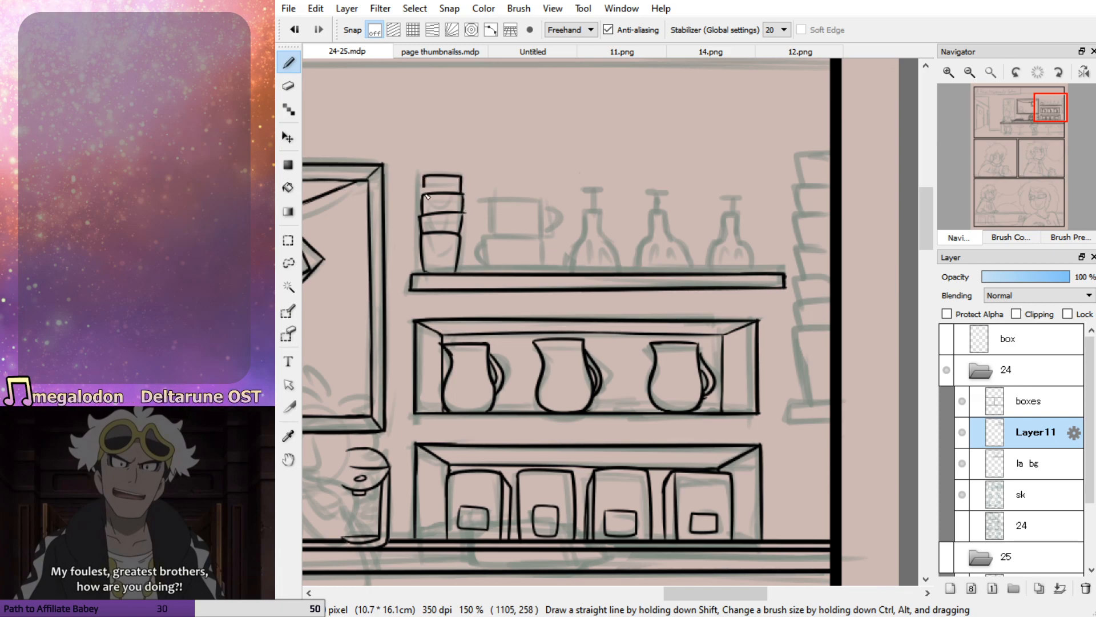
mouse_move(429, 243)
left_mouse_down()
mouse_move(451, 260)
mouse_move(459, 236)
mouse_move(433, 248)
mouse_move(444, 253)
mouse_move(459, 223)
mouse_move(436, 229)
mouse_move(460, 202)
left_mouse_up()
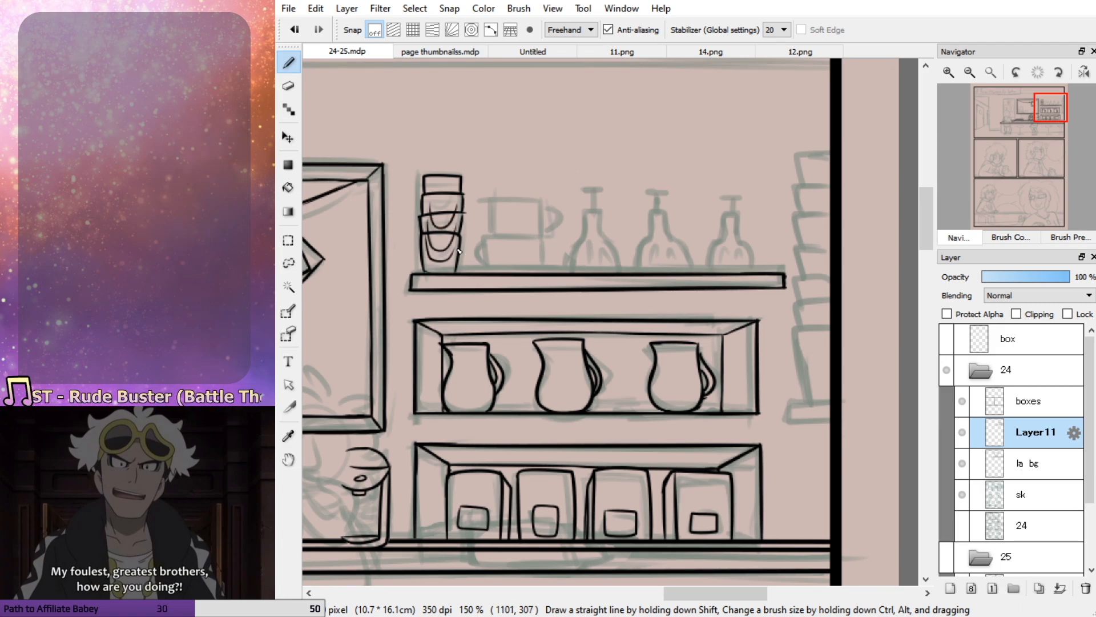
left_click_drag(457, 244, 450, 262)
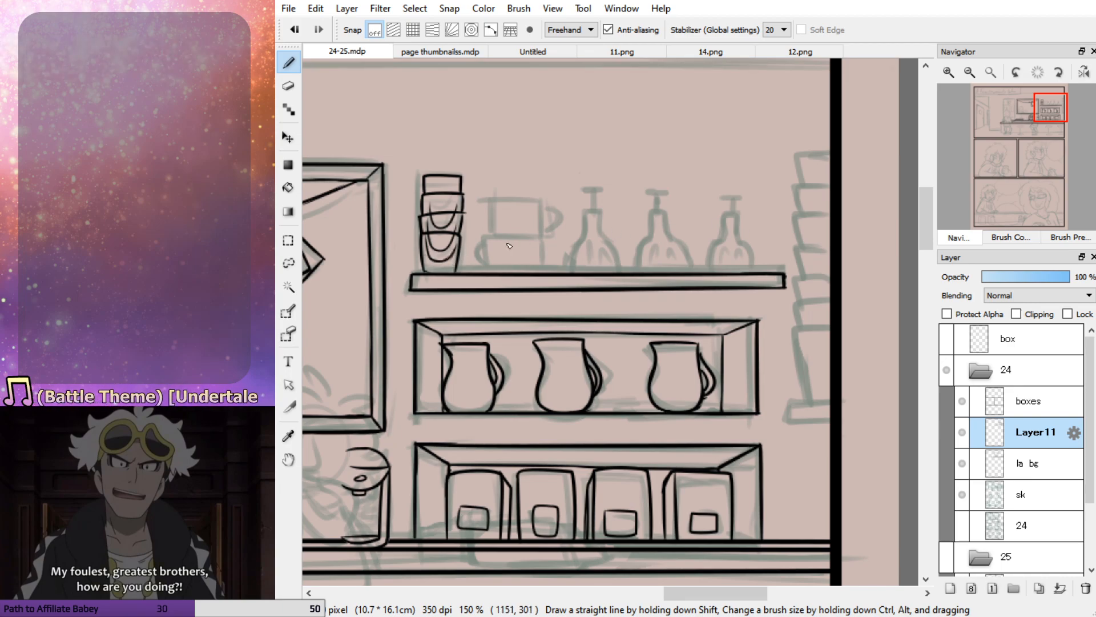
Ink the two stacked mugs beside the cups, with a handle on the left of the lower mug
mouse_move(486, 238)
left_mouse_down()
mouse_move(543, 240)
mouse_move(486, 242)
mouse_move(530, 241)
mouse_move(532, 276)
left_mouse_up()
key("ctrl+z")
mouse_move(484, 246)
left_mouse_down()
mouse_move(484, 272)
mouse_move(492, 204)
mouse_move(496, 238)
mouse_move(509, 203)
mouse_move(544, 206)
mouse_move(507, 203)
mouse_move(540, 205)
mouse_move(541, 236)
mouse_move(495, 238)
left_mouse_up()
key("ctrl+z")
key("ctrl+z")
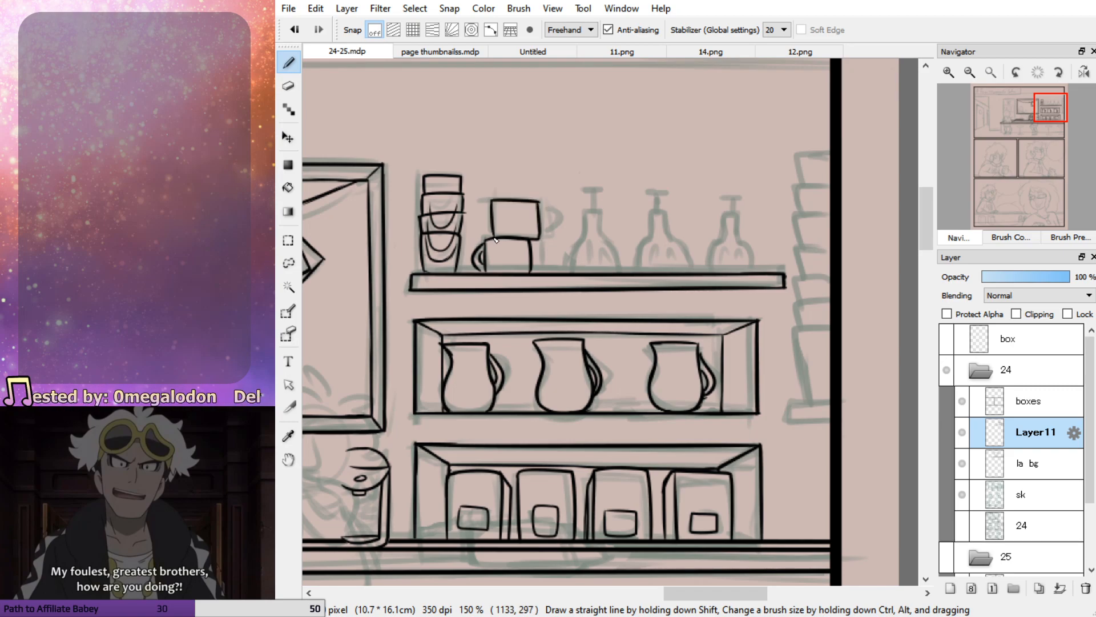
Ink the upper mug's handle and the first two long-necked vessels, with their flat tops and inner strokes
mouse_move(541, 207)
left_mouse_down()
mouse_move(541, 235)
mouse_move(594, 213)
mouse_move(618, 270)
mouse_move(585, 210)
mouse_move(561, 269)
mouse_move(591, 213)
mouse_move(622, 270)
left_mouse_up()
key("ctrl+z")
key("ctrl+z")
key("ctrl+z")
left_click_drag(595, 215, 595, 197)
mouse_move(575, 272)
left_mouse_down()
mouse_move(592, 253)
mouse_move(615, 271)
mouse_move(647, 247)
mouse_move(657, 213)
mouse_move(689, 277)
mouse_move(658, 214)
mouse_move(634, 271)
mouse_move(643, 257)
mouse_move(663, 269)
left_mouse_up()
key("ctrl+z")
mouse_move(667, 270)
left_mouse_down()
mouse_move(674, 258)
mouse_move(680, 269)
left_mouse_up()
left_click_drag(655, 213, 662, 196)
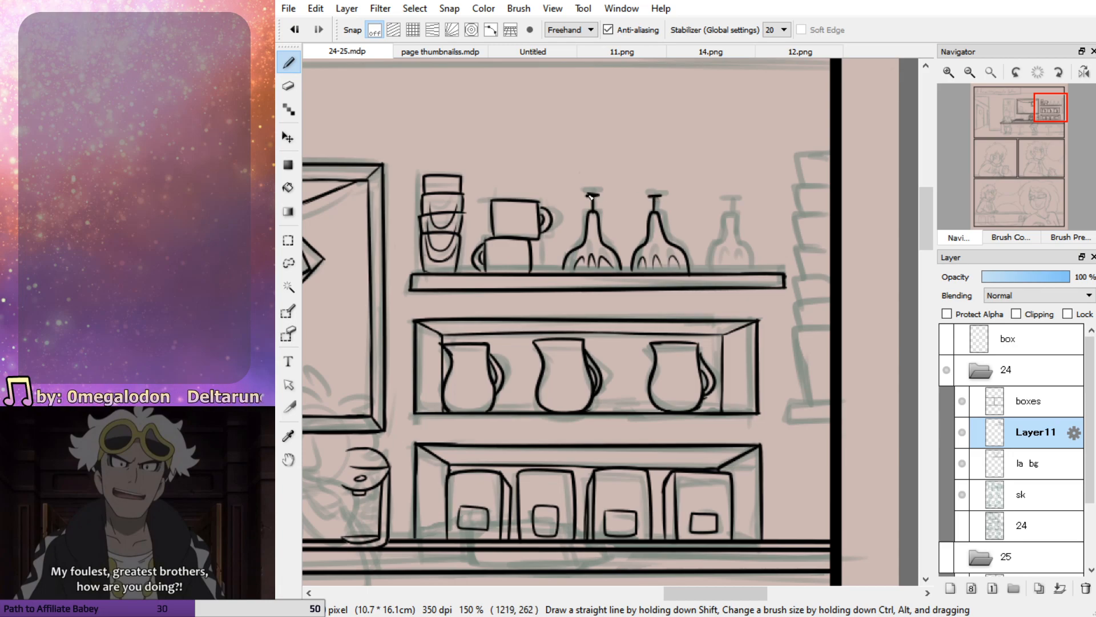
Ink the third long-necked vessel on the open shelf and touch up the lower left corner of the second
mouse_move(707, 272)
left_mouse_down()
mouse_move(736, 230)
mouse_move(736, 245)
mouse_move(708, 273)
mouse_move(737, 217)
mouse_move(757, 278)
mouse_move(725, 219)
mouse_move(714, 247)
mouse_move(729, 246)
mouse_move(735, 214)
mouse_move(706, 273)
left_mouse_up()
key("ctrl+z")
key("ctrl+z")
key("ctrl+z")
key("ctrl+z")
key("ctrl+z")
mouse_move(734, 220)
left_mouse_down()
mouse_move(756, 272)
mouse_move(718, 273)
left_mouse_up()
left_click_drag(725, 269, 713, 270)
left_click_drag(730, 217, 735, 201)
key("ctrl+z")
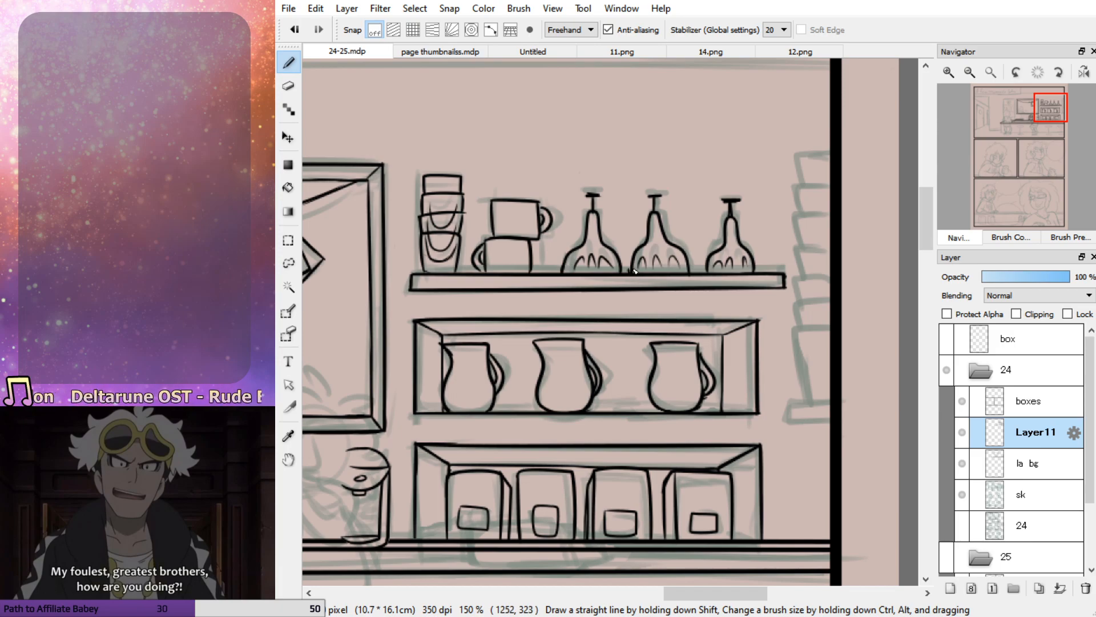
key("ctrl+z")
key("ctrl+z")
left_click_drag(632, 273, 635, 265)
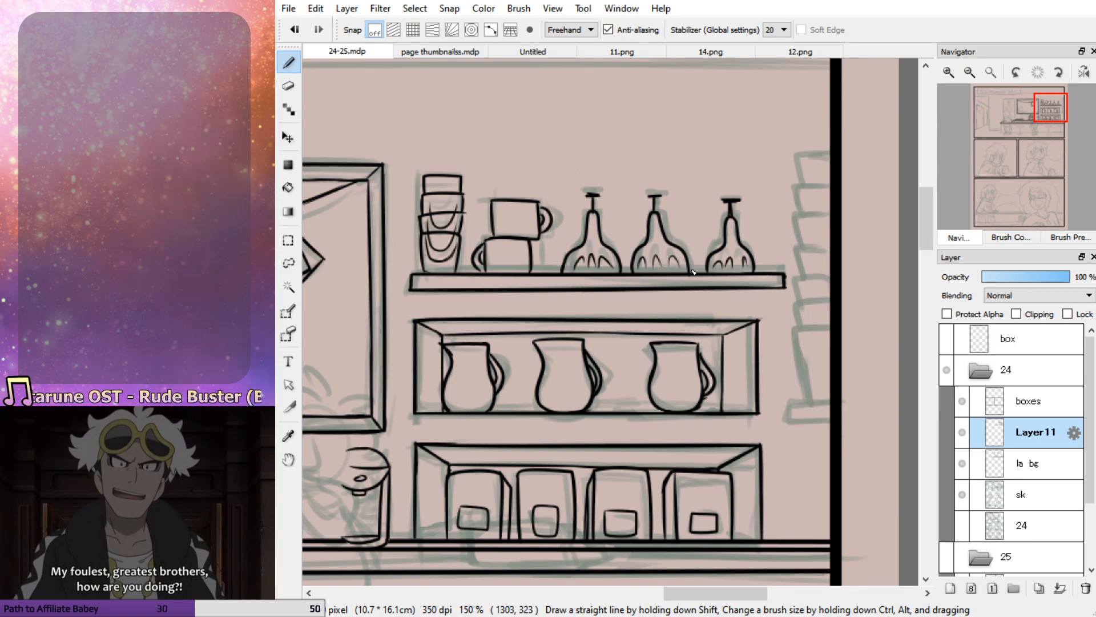
Ink the tall stack of cups along the panel's right border
mouse_move(796, 332)
left_mouse_down()
mouse_move(803, 402)
mouse_move(799, 327)
mouse_move(830, 324)
mouse_move(796, 303)
mouse_move(831, 300)
mouse_move(795, 280)
mouse_move(830, 275)
mouse_move(797, 252)
mouse_move(831, 245)
mouse_move(796, 215)
left_mouse_up()
mouse_move(796, 217)
left_mouse_down()
mouse_move(831, 213)
mouse_move(797, 189)
mouse_move(831, 181)
mouse_move(796, 154)
left_mouse_up()
left_click_drag(797, 153, 831, 151)
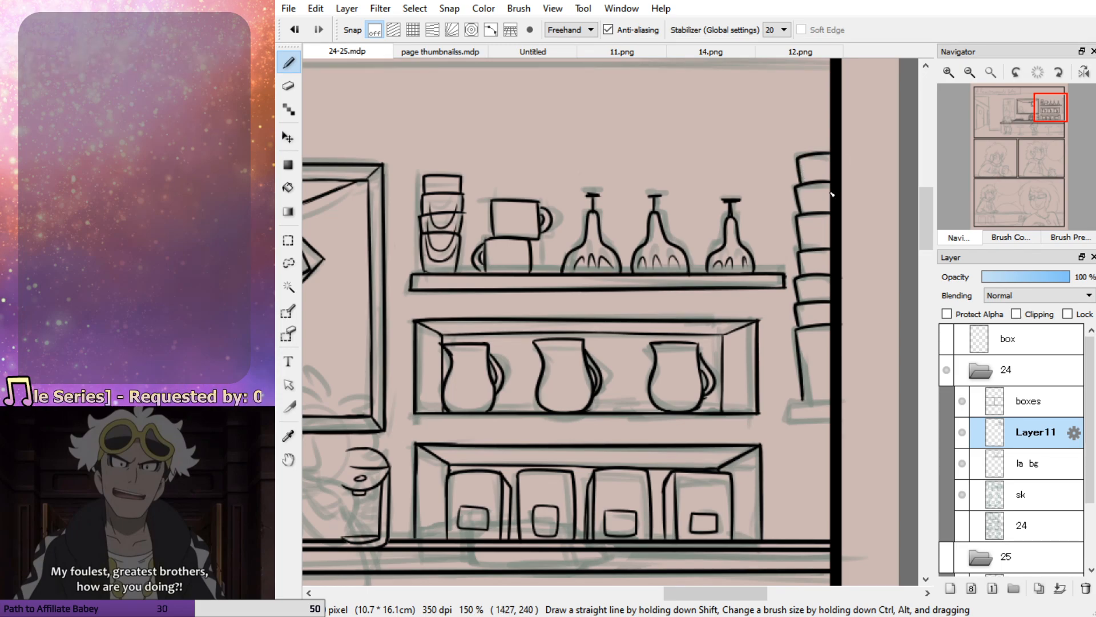
Ink the short board under the tall cup stack, trimmed at the panel border, and add another cup on top
left_click_drag(827, 402, 790, 402)
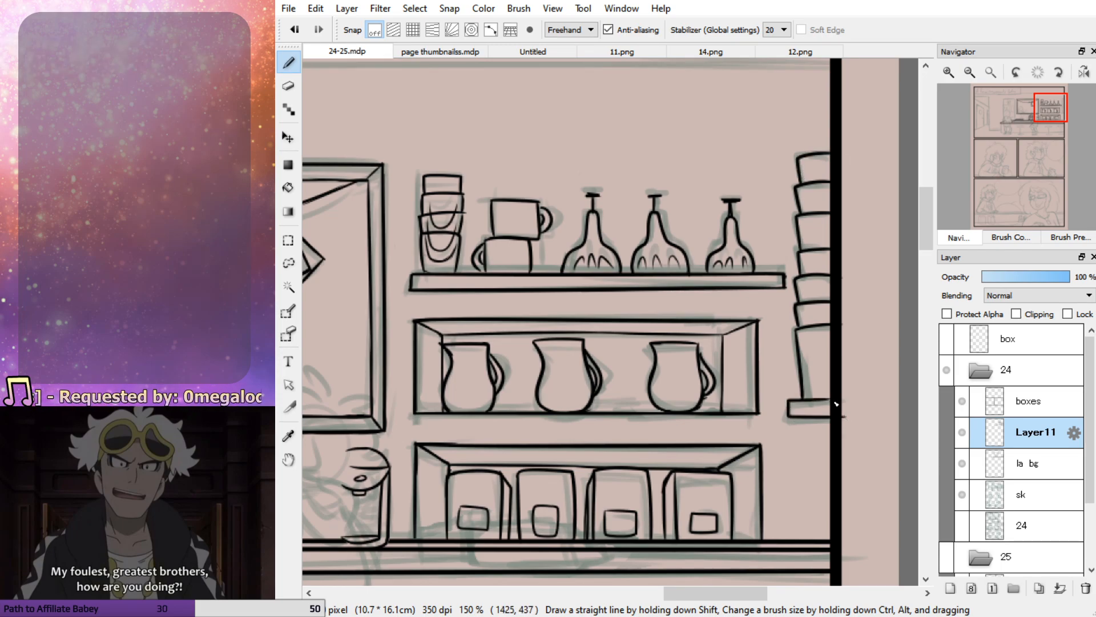
key("e")
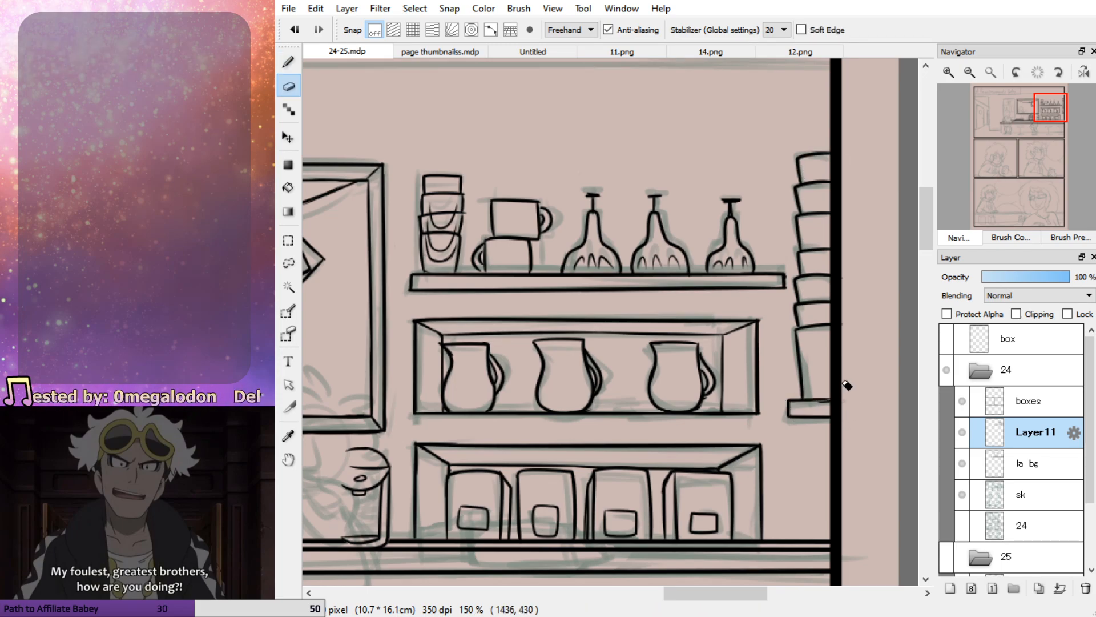
key("b")
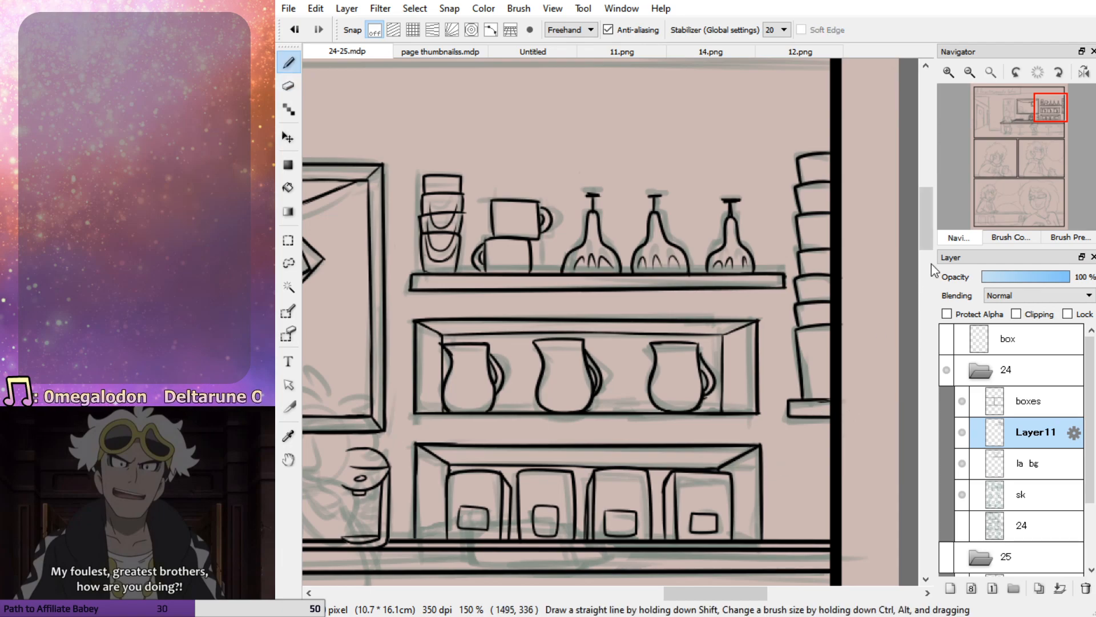
mouse_move(1051, 114)
left_mouse_down()
mouse_move(1051, 128)
mouse_move(1050, 104)
left_mouse_up()
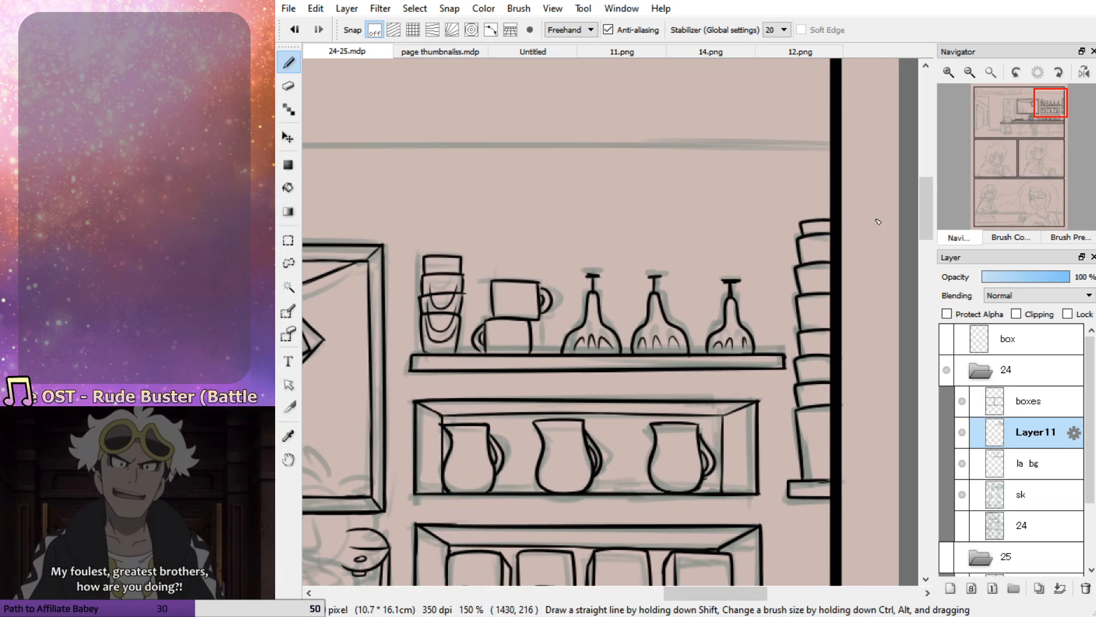
Ink the right side and top edge of the tall bookcase to the left of the window
mouse_move(1047, 121)
left_mouse_down()
mouse_move(1040, 136)
mouse_move(1019, 117)
mouse_move(1012, 129)
left_mouse_up()
mouse_move(679, 96)
left_mouse_down()
mouse_move(677, 424)
mouse_move(680, 109)
mouse_move(678, 255)
left_mouse_up()
key("ctrl+z")
key("ctrl+z")
left_click_drag(676, 95, 683, 200)
key("ctrl+z")
mouse_move(678, 96)
left_mouse_down()
mouse_move(682, 251)
mouse_move(651, 97)
mouse_move(528, 101)
left_mouse_up()
key("ctrl+z")
mouse_move(681, 93)
left_mouse_down()
mouse_move(509, 92)
mouse_move(512, 320)
left_mouse_up()
Ink the bookcase's left side and erase the top edge's overhang beyond that corner
key("ctrl+z")
key("ctrl+z")
mouse_move(484, 100)
left_mouse_down()
mouse_move(681, 96)
mouse_move(539, 96)
mouse_move(489, 122)
mouse_move(490, 380)
left_mouse_up()
key("ctrl+z")
left_click_drag(509, 96, 510, 394)
key("ctrl+z")
left_click_drag(503, 98, 504, 398)
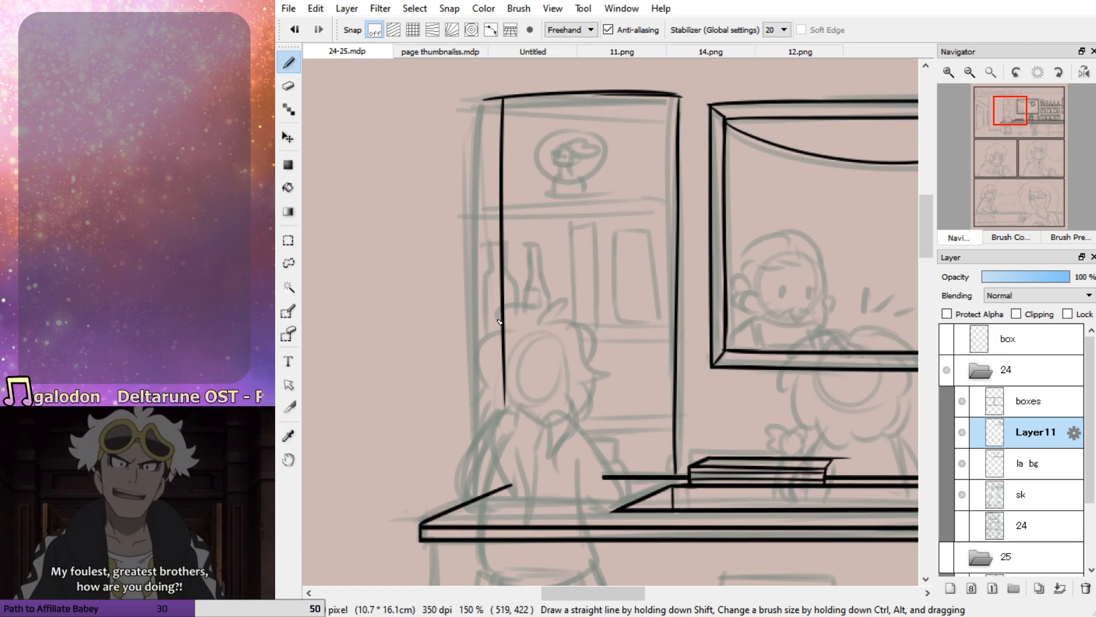
key("e")
left_click_drag(484, 98, 502, 93)
key("b")
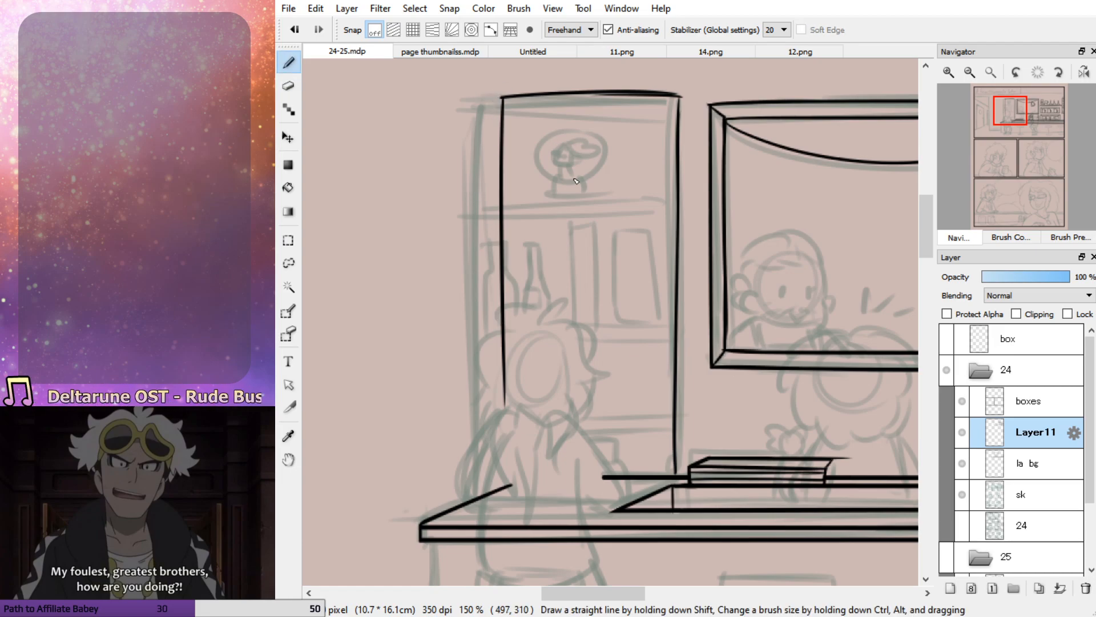
Ink the two edges of the bookcase's uppermost shelf board
left_click_drag(506, 210, 667, 202)
key("ctrl+z")
left_click_drag(503, 214, 691, 211)
key("ctrl+z")
left_click_drag(503, 206, 684, 213)
key("ctrl+z")
left_click_drag(495, 201, 677, 207)
Ink an oval display plate with an inner ring and a small stand on the bookcase's top shelf
mouse_move(599, 130)
left_mouse_down()
mouse_move(549, 140)
mouse_move(620, 172)
mouse_move(582, 124)
mouse_move(622, 174)
left_mouse_up()
key("ctrl+z")
mouse_move(569, 124)
left_mouse_down()
mouse_move(623, 174)
mouse_move(565, 187)
left_mouse_up()
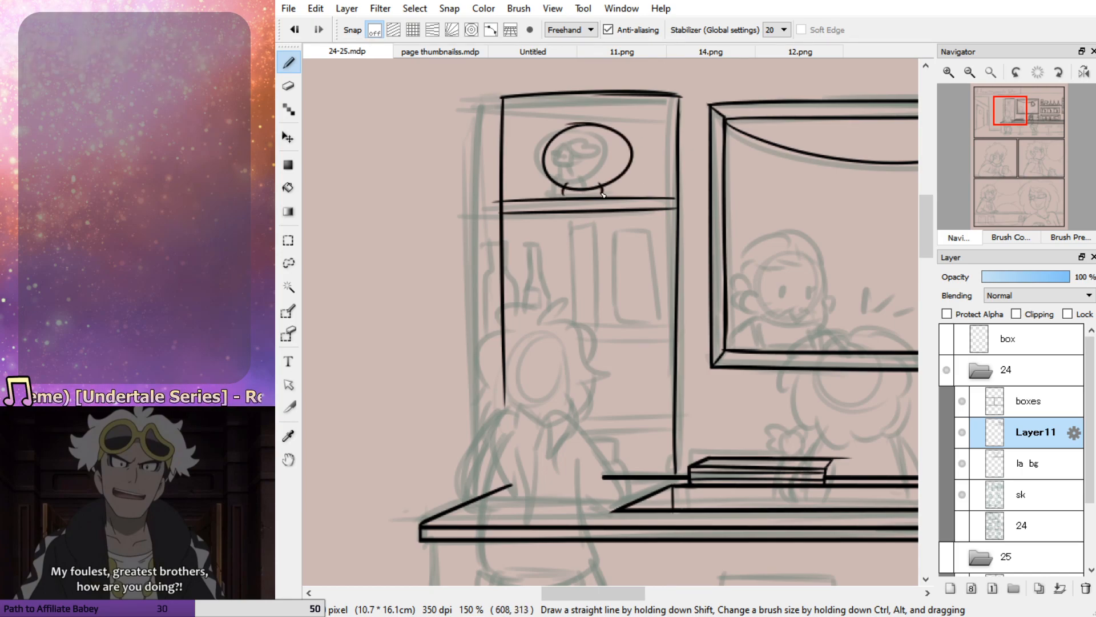
key("ctrl+z")
mouse_move(600, 192)
left_mouse_down()
mouse_move(615, 198)
mouse_move(557, 196)
mouse_move(619, 201)
left_mouse_up()
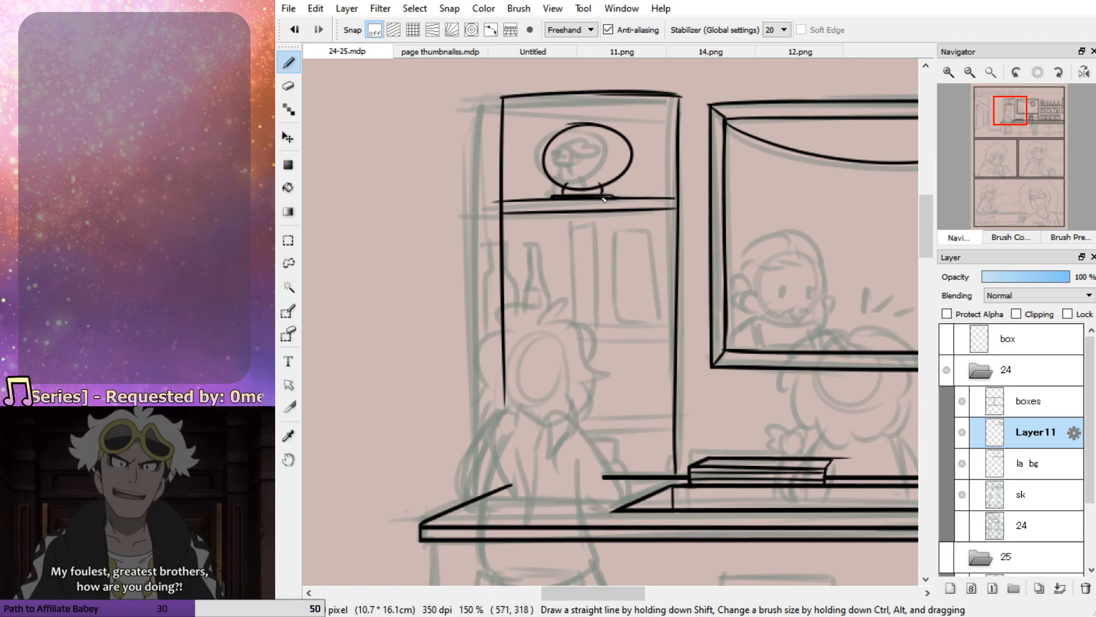
mouse_move(559, 162)
left_mouse_down()
mouse_move(610, 162)
mouse_move(613, 150)
mouse_move(596, 147)
mouse_move(600, 178)
mouse_move(570, 168)
mouse_move(581, 142)
mouse_move(576, 167)
left_mouse_up()
key("ctrl+z")
key("ctrl+z")
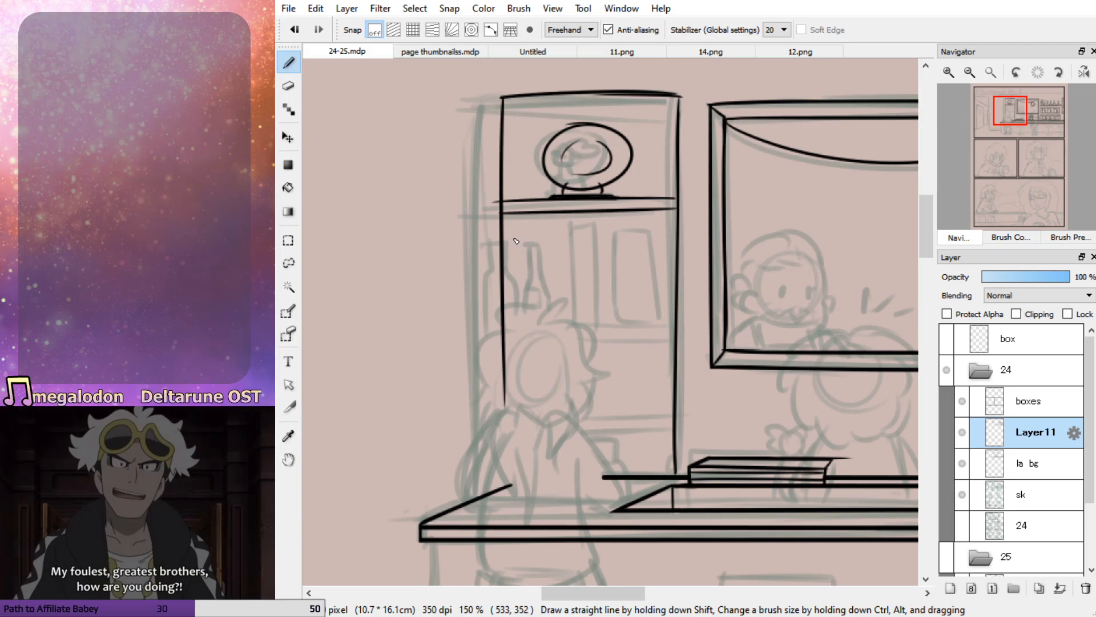
Trim the upper shelf board's overhang at the bookcase's left side and ink both edges of the shelf board below
key("e")
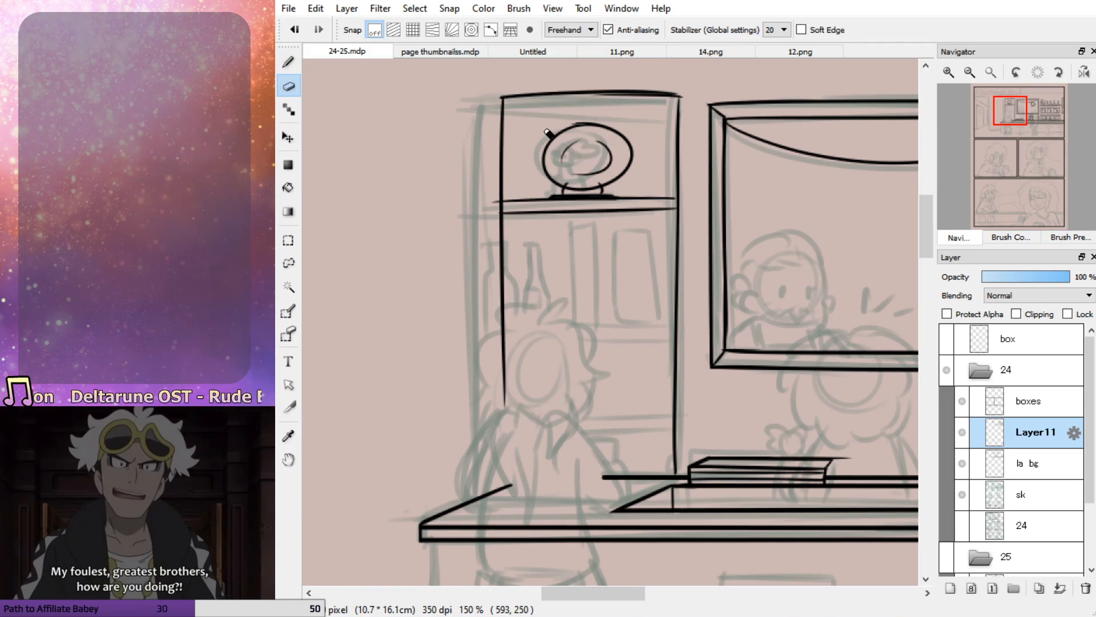
key("b")
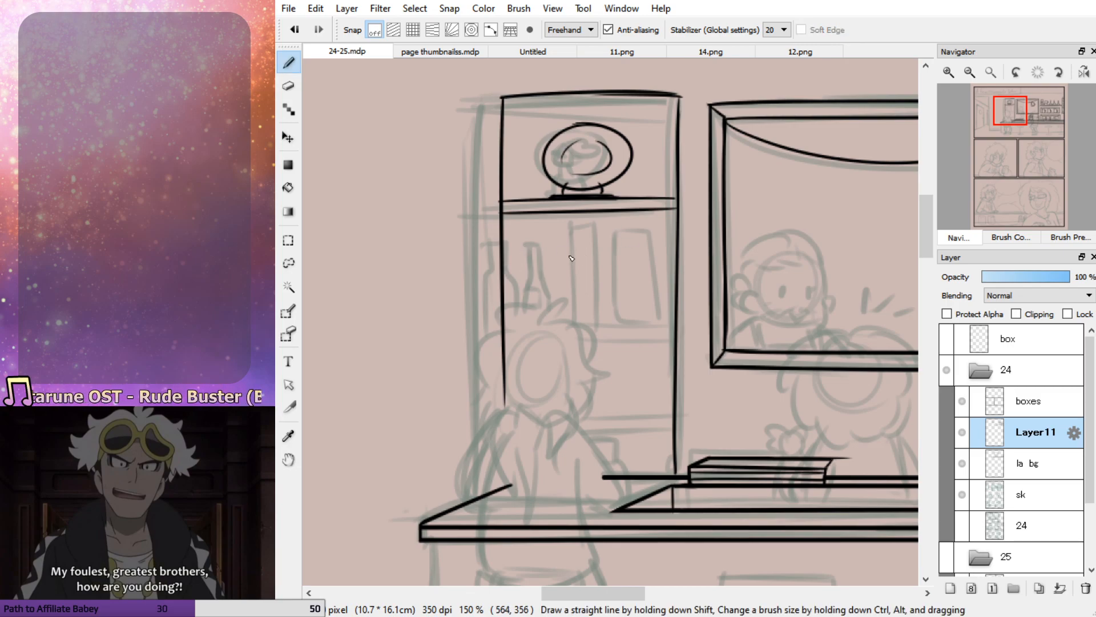
mouse_move(671, 339)
left_mouse_down()
mouse_move(509, 350)
mouse_move(670, 347)
mouse_move(505, 341)
left_mouse_up()
key("ctrl+z")
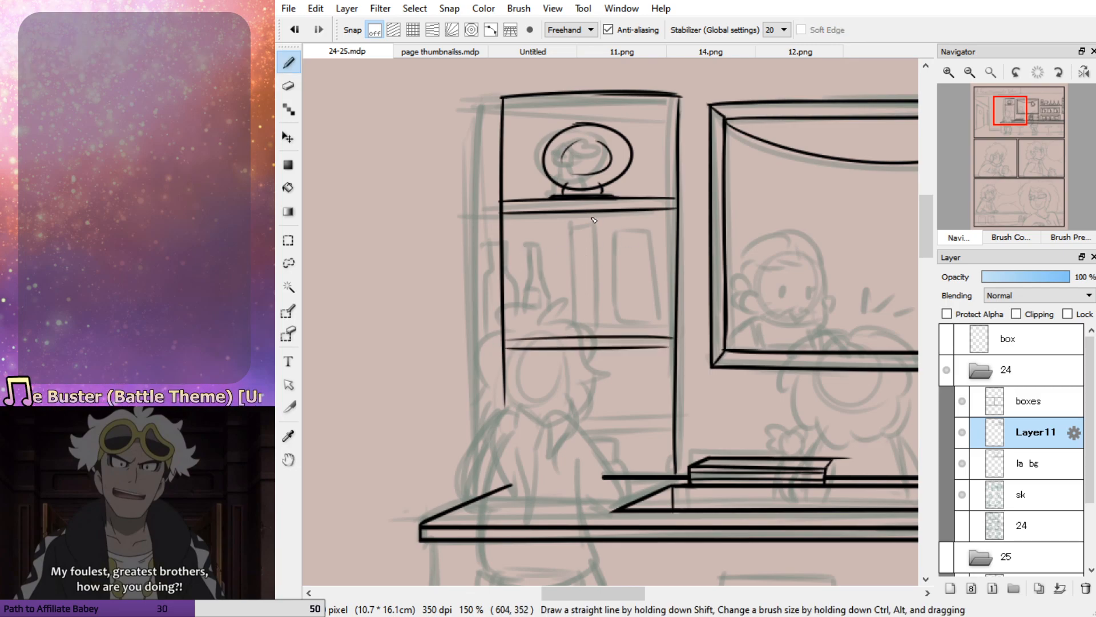
Ink a long-necked bottle near the left end of the bookcase's second compartment
left_click_drag(576, 257, 577, 332)
key("ctrl+z")
left_click_drag(546, 244, 562, 326)
key("ctrl+z")
key("ctrl+z")
mouse_move(550, 250)
left_mouse_down()
mouse_move(537, 252)
mouse_move(549, 245)
mouse_move(558, 331)
left_mouse_up()
key("ctrl+z")
left_click_drag(542, 250, 528, 331)
key("ctrl+z")
key("ctrl+z")
mouse_move(540, 240)
left_mouse_down()
mouse_move(551, 240)
mouse_move(531, 323)
left_mouse_up()
mouse_move(550, 241)
left_mouse_down()
mouse_move(561, 323)
mouse_move(550, 269)
mouse_move(559, 332)
mouse_move(532, 336)
left_mouse_up()
key("ctrl+z")
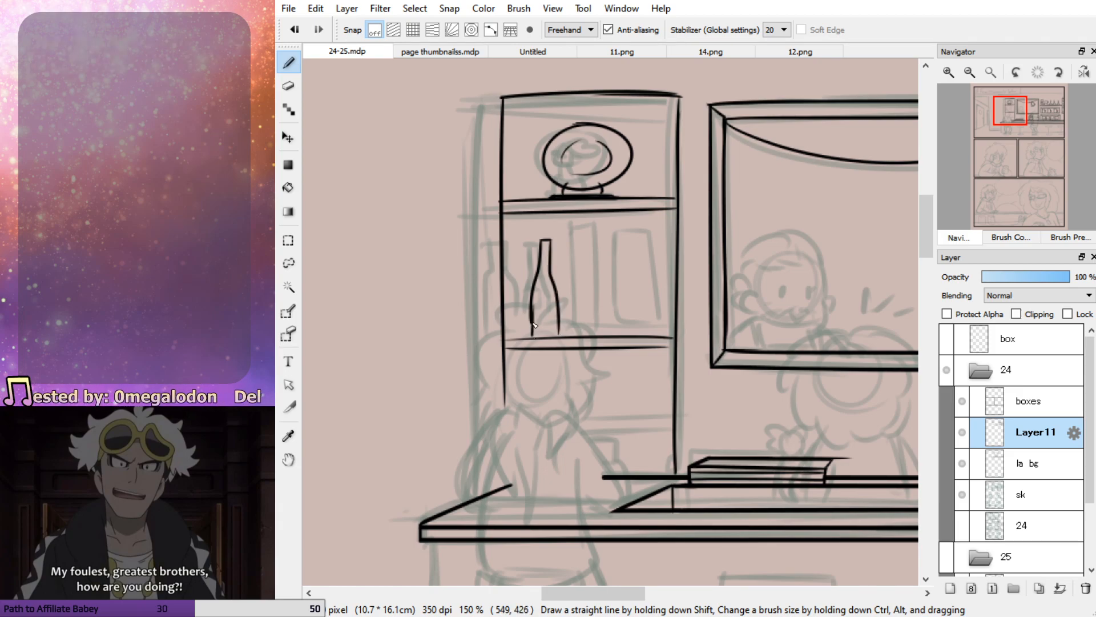
Ink a thick upright book with a visible side face to the right of the bottle
mouse_move(570, 222)
left_mouse_down()
mouse_move(569, 334)
mouse_move(596, 223)
mouse_move(568, 219)
mouse_move(608, 235)
mouse_move(614, 335)
left_mouse_up()
key("ctrl+z")
key("ctrl+z")
Ink a second upright book near the right end of the same compartment
key("ctrl+z")
left_click_drag(611, 234, 608, 347)
key("ctrl+z")
mouse_move(612, 237)
left_mouse_down()
mouse_move(612, 334)
mouse_move(571, 328)
mouse_move(613, 321)
mouse_move(597, 324)
left_mouse_up()
mouse_move(659, 232)
left_mouse_down()
mouse_move(628, 231)
mouse_move(630, 220)
mouse_move(625, 340)
left_mouse_up()
key("ctrl+z")
key("ctrl+z")
key("ctrl+z")
left_click_drag(629, 221, 634, 335)
left_click_drag(662, 221, 663, 336)
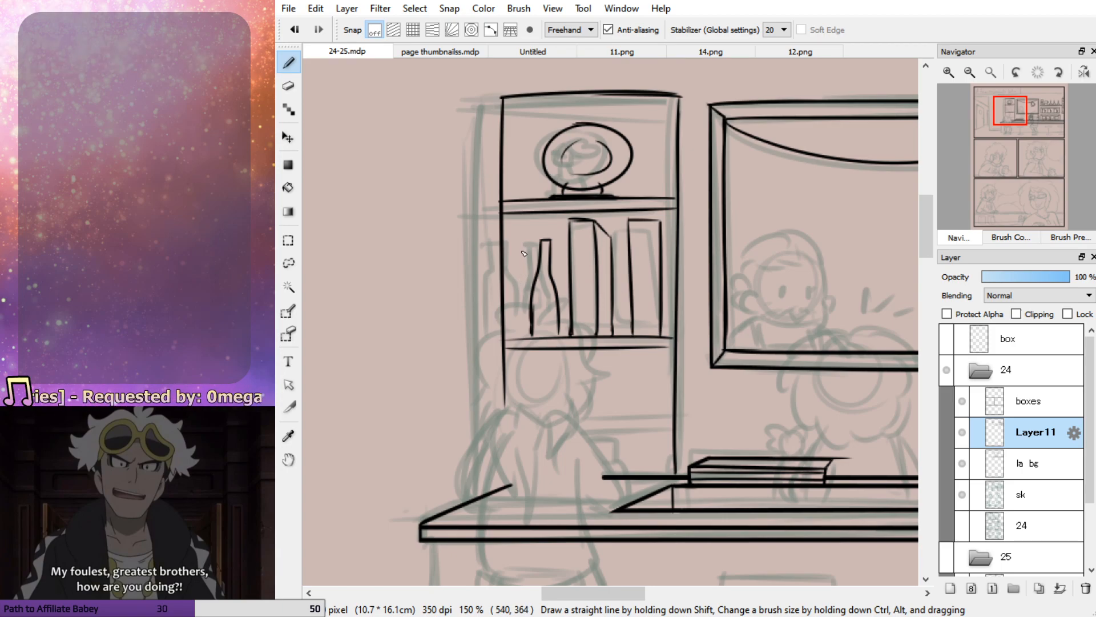
Ink a second bottle partly behind the first and add labels to the bottles and both book spines
left_click_drag(520, 247, 515, 338)
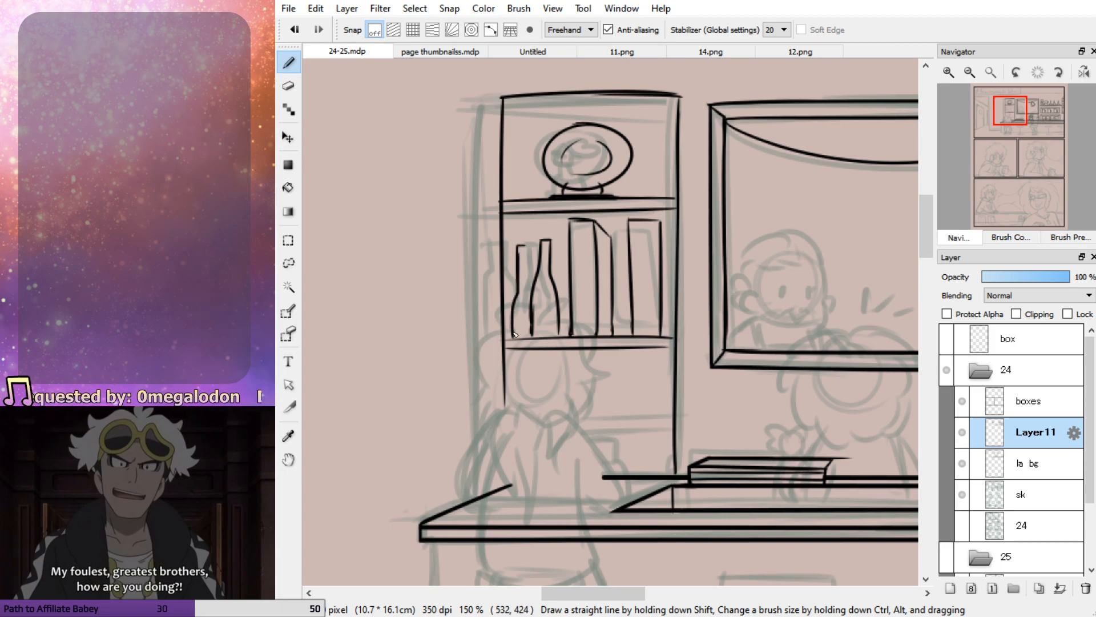
mouse_move(531, 249)
left_mouse_down()
mouse_move(530, 292)
mouse_move(529, 247)
mouse_move(539, 295)
mouse_move(528, 341)
mouse_move(546, 295)
mouse_move(546, 335)
mouse_move(521, 328)
left_mouse_up()
key("ctrl+z")
key("e")
key("b")
key("ctrl+z")
Ink the two edges of the bookcase's lowest shelf board, ending at the standing figure
key("ctrl+z")
mouse_move(579, 230)
left_mouse_down()
mouse_move(585, 259)
mouse_move(589, 231)
mouse_move(638, 259)
mouse_move(654, 232)
mouse_move(636, 228)
left_mouse_up()
left_click_drag(631, 425, 545, 423)
left_click_drag(668, 412, 534, 415)
key("ctrl+z")
key("ctrl+z")
left_click_drag(674, 428, 544, 427)
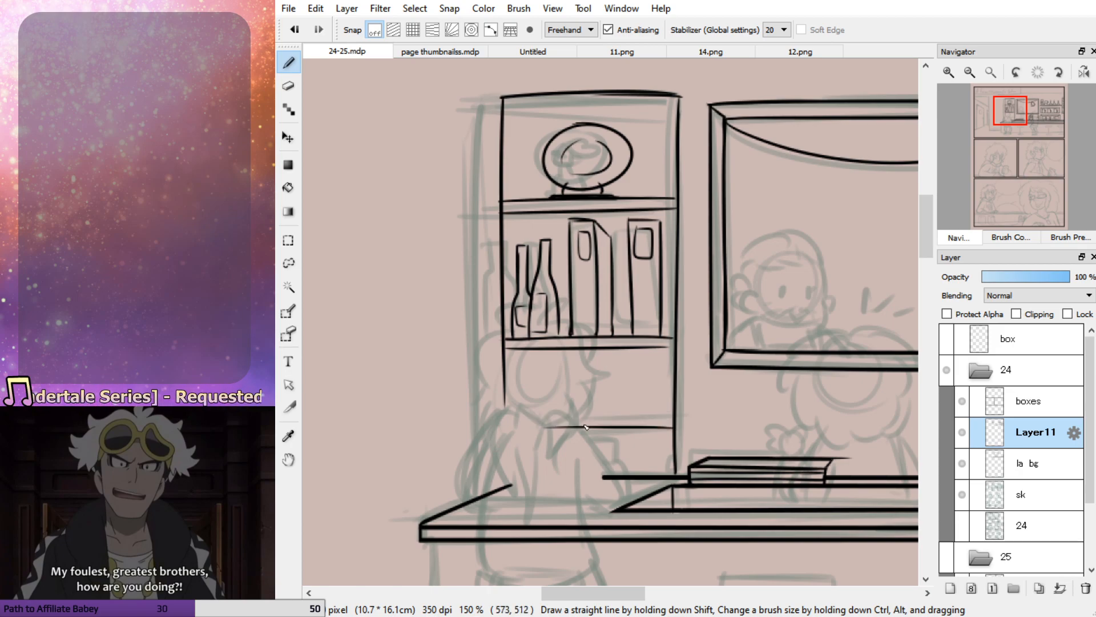
left_click_drag(677, 420, 535, 421)
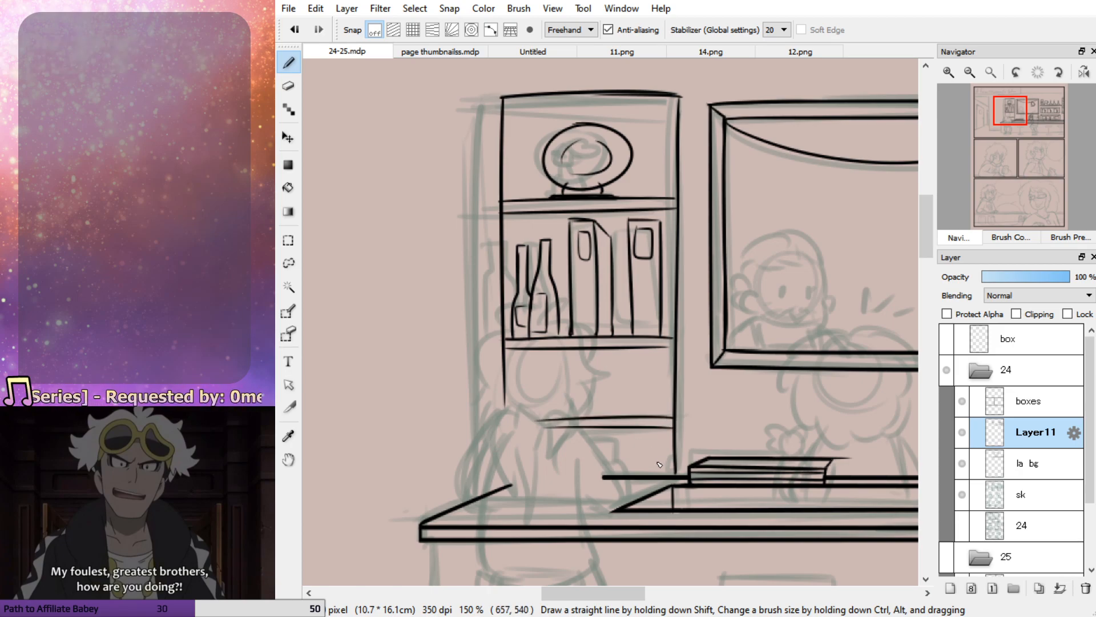
left_click_drag(565, 362, 670, 361)
key("ctrl+z")
left_click_drag(504, 99, 550, 130)
key("ctrl+z")
mouse_move(505, 98)
left_mouse_down()
mouse_move(543, 116)
mouse_move(543, 172)
left_mouse_up()
key("ctrl+z")
key("ctrl+z")
left_click_drag(543, 113, 543, 174)
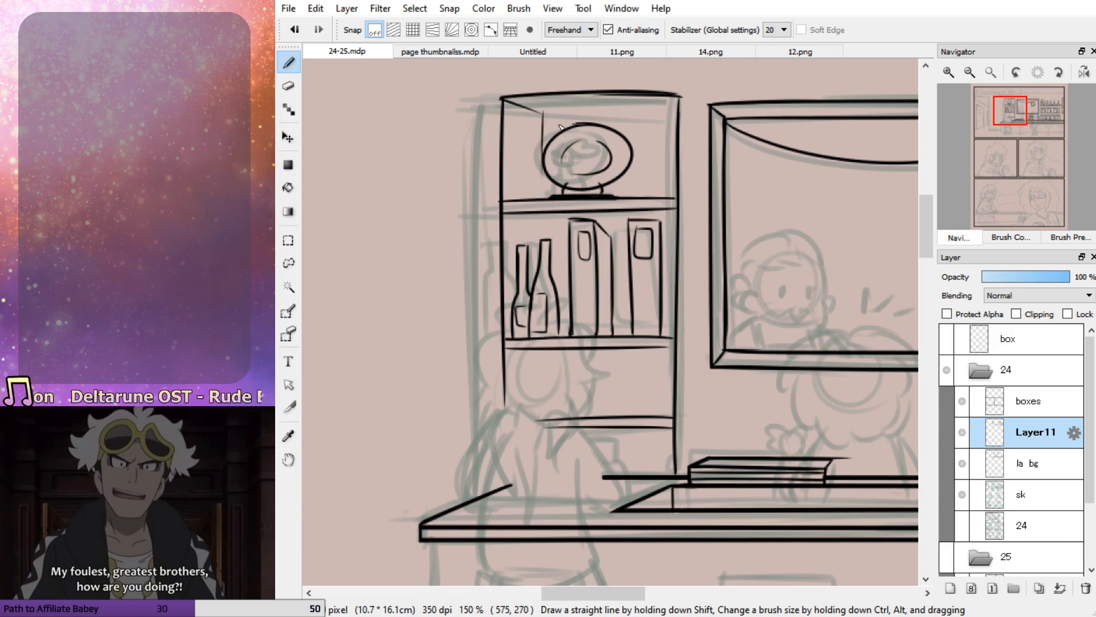
left_click_drag(543, 111, 679, 109)
key("ctrl+z")
left_click_drag(544, 112, 682, 108)
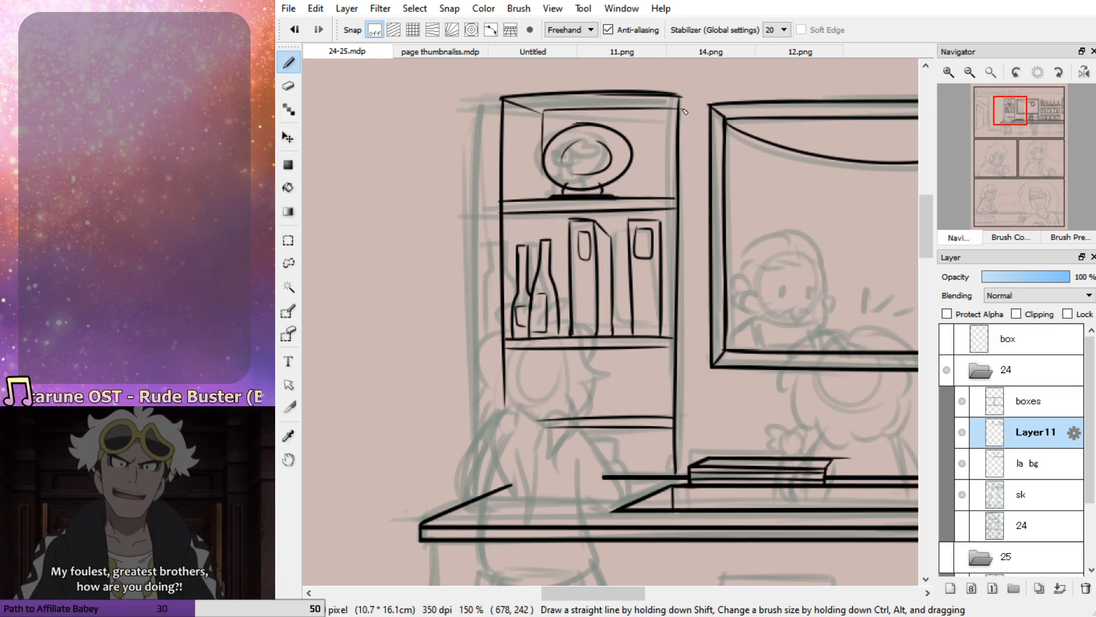
key("ctrl+z")
key("ctrl+z")
left_click_drag(544, 115, 542, 197)
Ink the top compartment's inner corner diagonal, inner left edge and back top edge to give it depth
key("ctrl+z")
left_click_drag(540, 114, 537, 188)
key("ctrl+z")
key("ctrl+z")
mouse_move(503, 99)
left_mouse_down()
mouse_move(526, 108)
mouse_move(523, 195)
left_mouse_up()
left_click_drag(525, 109, 679, 98)
key("ctrl+z")
left_click_drag(525, 109, 680, 98)
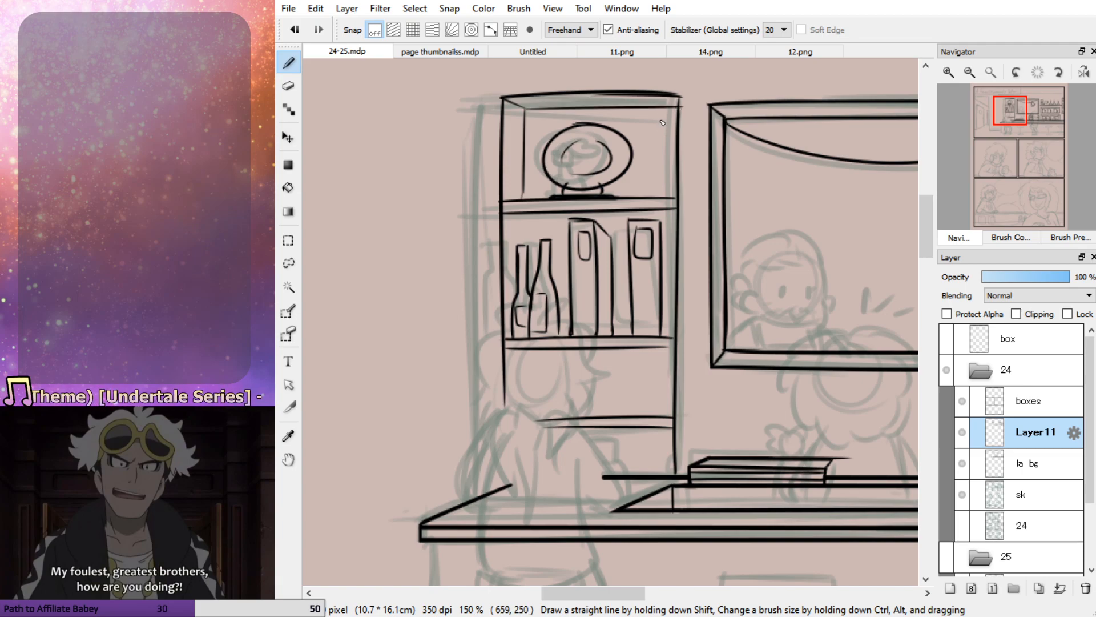
Ink matching inner depth edges in the second and third compartments of the bookcase
mouse_move(503, 215)
left_mouse_down()
mouse_move(526, 232)
mouse_move(678, 231)
left_mouse_up()
key("ctrl+z")
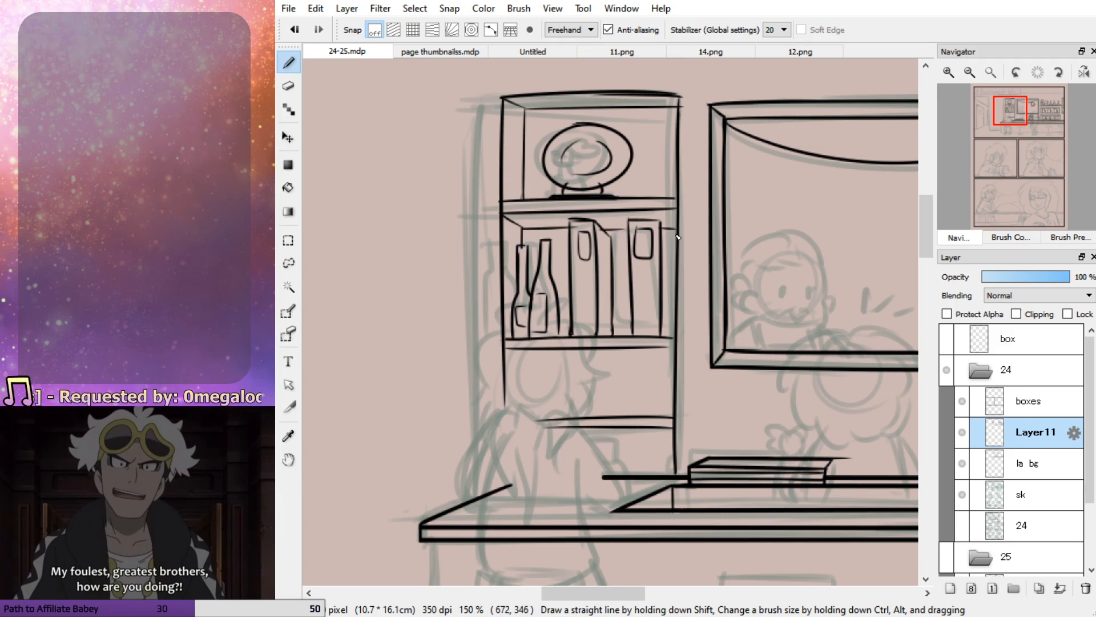
mouse_move(506, 350)
left_mouse_down()
mouse_move(522, 361)
mouse_move(519, 414)
mouse_move(645, 361)
mouse_move(675, 360)
left_mouse_up()
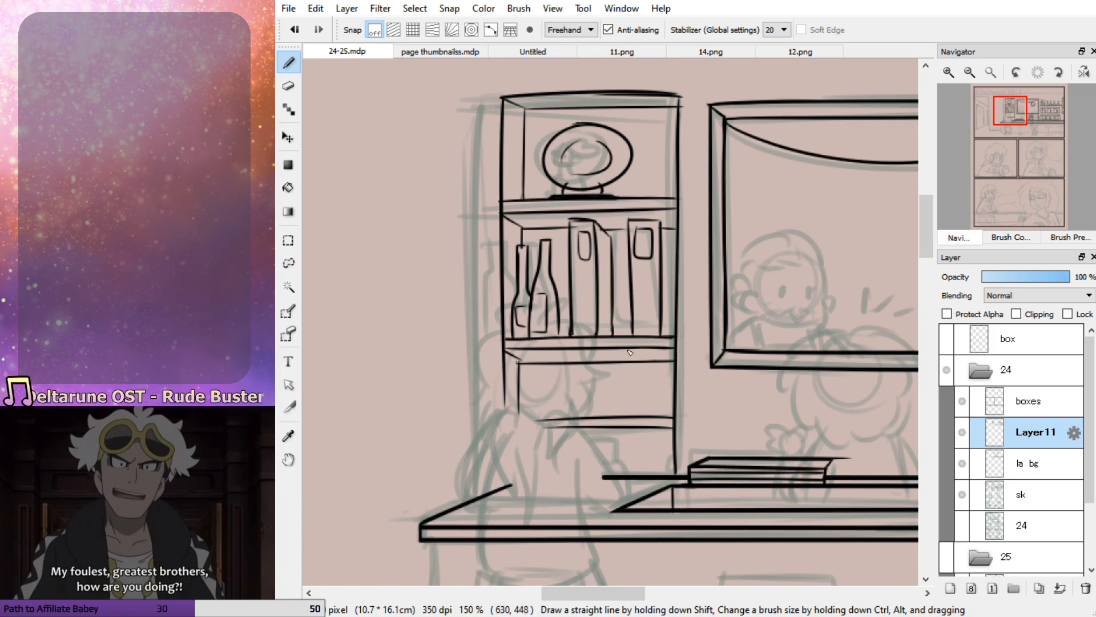
Erase the bookcase's curved top edge and redraw it as a straight line
key("e")
left_click_drag(489, 97, 681, 95)
key("b")
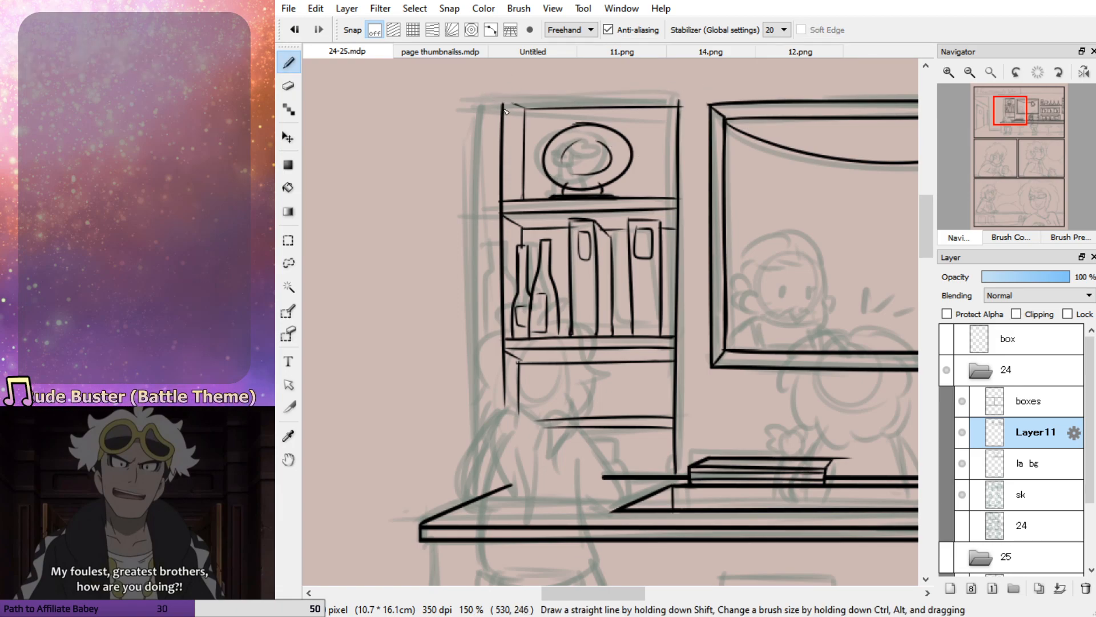
mouse_move(502, 99)
left_mouse_down()
mouse_move(685, 99)
mouse_move(640, 97)
mouse_move(683, 151)
left_mouse_up()
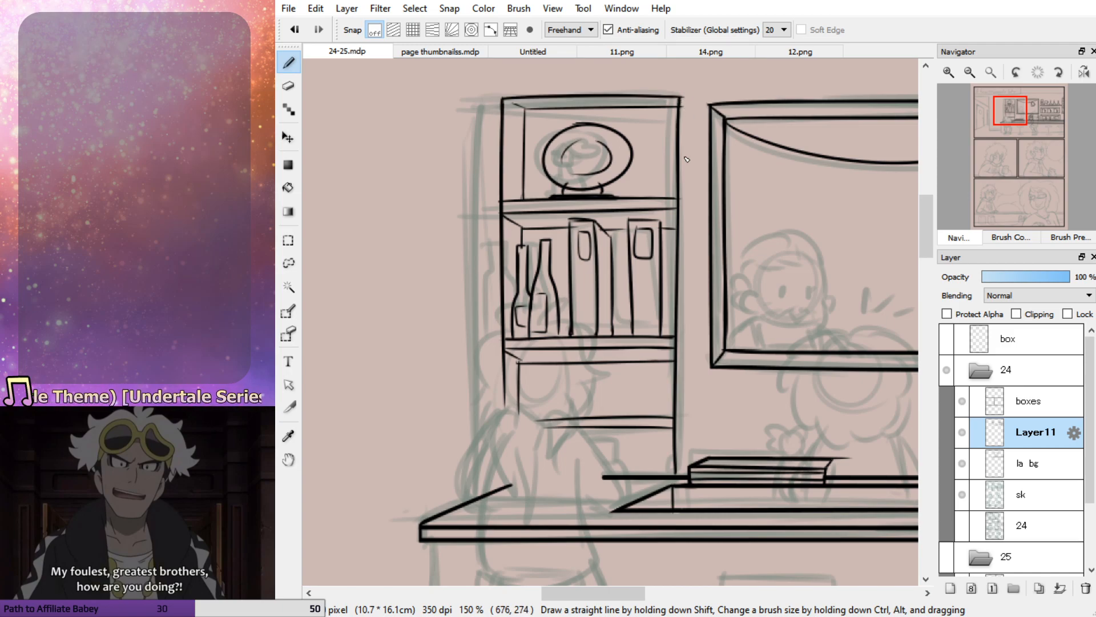
Clean up the bookcase's upper right corner and redraw the top of its right side
key("e")
left_click_drag(692, 98, 691, 171)
key("p")
left_click_drag(680, 99, 679, 136)
key("ctrl+z")
left_click_drag(680, 97, 683, 176)
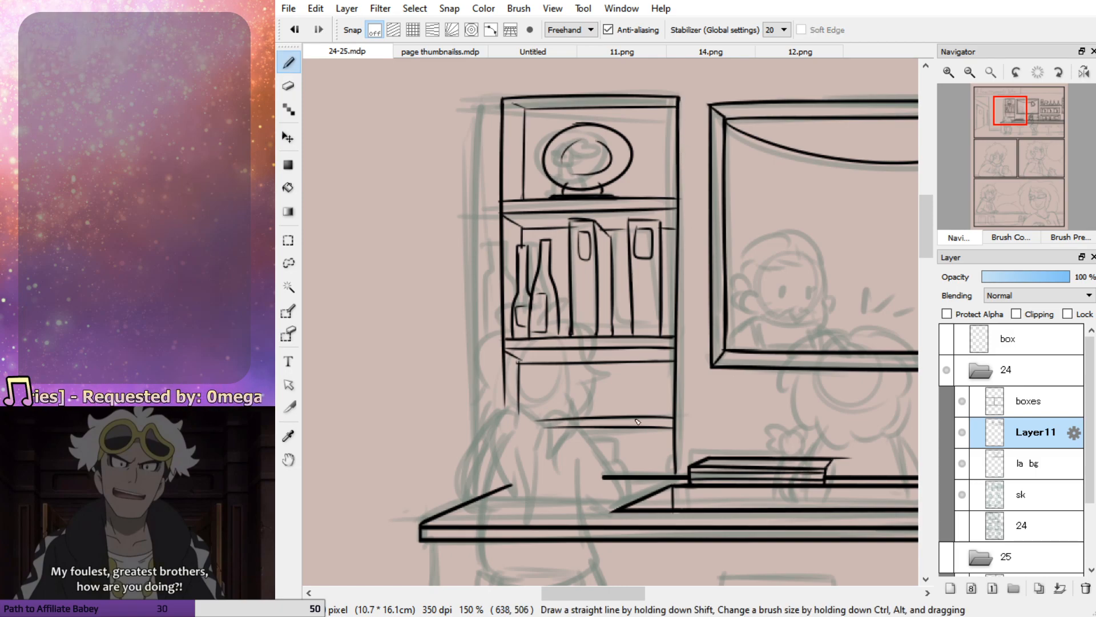
Extend the bookcase's left side down to the counter
left_click_drag(505, 377, 502, 473)
key("ctrl+z")
key("ctrl+z")
mouse_move(506, 351)
left_mouse_down()
mouse_move(529, 369)
mouse_move(506, 349)
left_mouse_up()
key("ctrl+z")
key("ctrl+z")
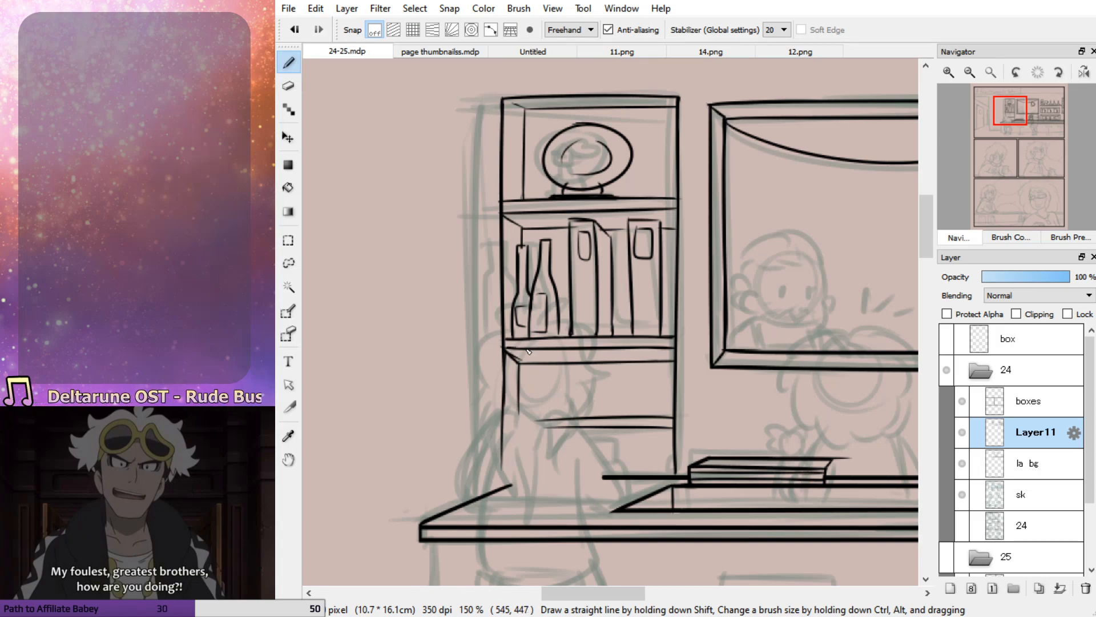
Erase the third compartment's inner edges and redraw them closer to the shelf board above
key("e")
mouse_move(528, 371)
left_mouse_down()
mouse_move(508, 352)
mouse_move(641, 362)
mouse_move(521, 374)
mouse_move(524, 439)
left_mouse_up()
key("p")
left_click_drag(505, 351, 667, 353)
key("ctrl+z")
left_click_drag(507, 350, 664, 353)
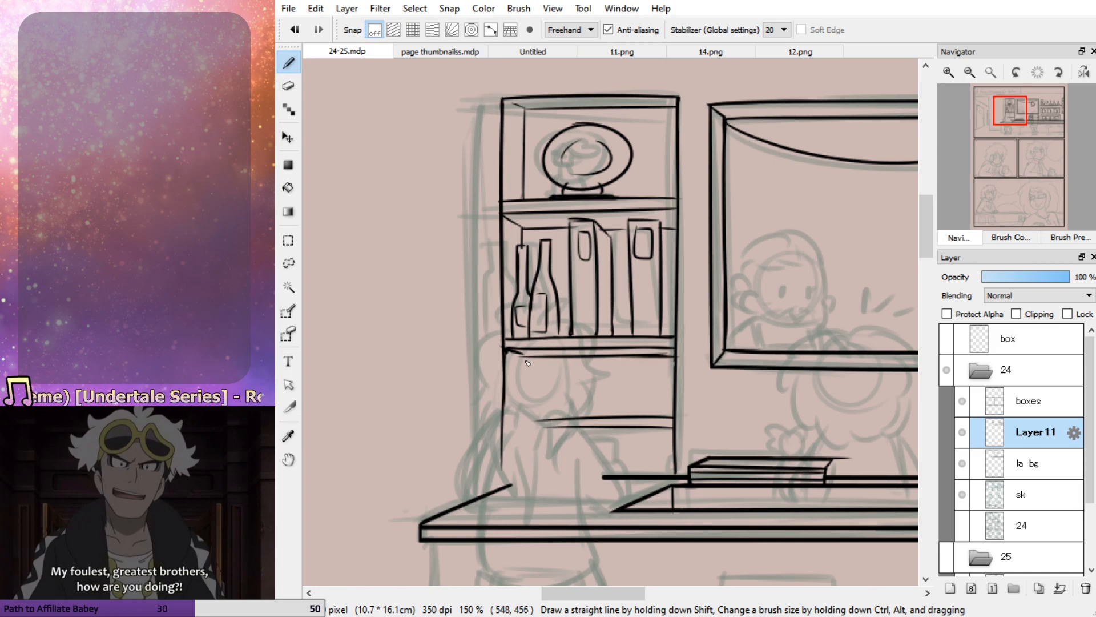
left_click_drag(522, 356, 521, 410)
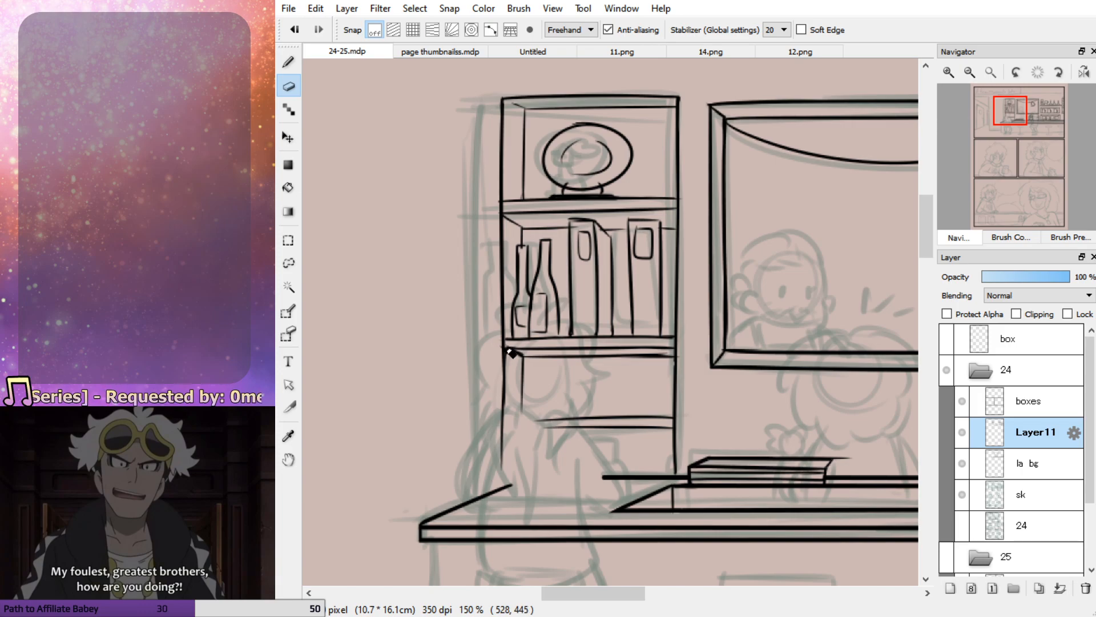
Clean up the left end of the middle shelf board where it meets the bookcase's side
left_click_drag(504, 338, 503, 395)
key("ctrl+z")
mouse_move(505, 335)
left_mouse_down()
mouse_move(504, 378)
mouse_move(538, 351)
left_mouse_up()
key("ctrl+z")
key("ctrl+z")
key("ctrl+z")
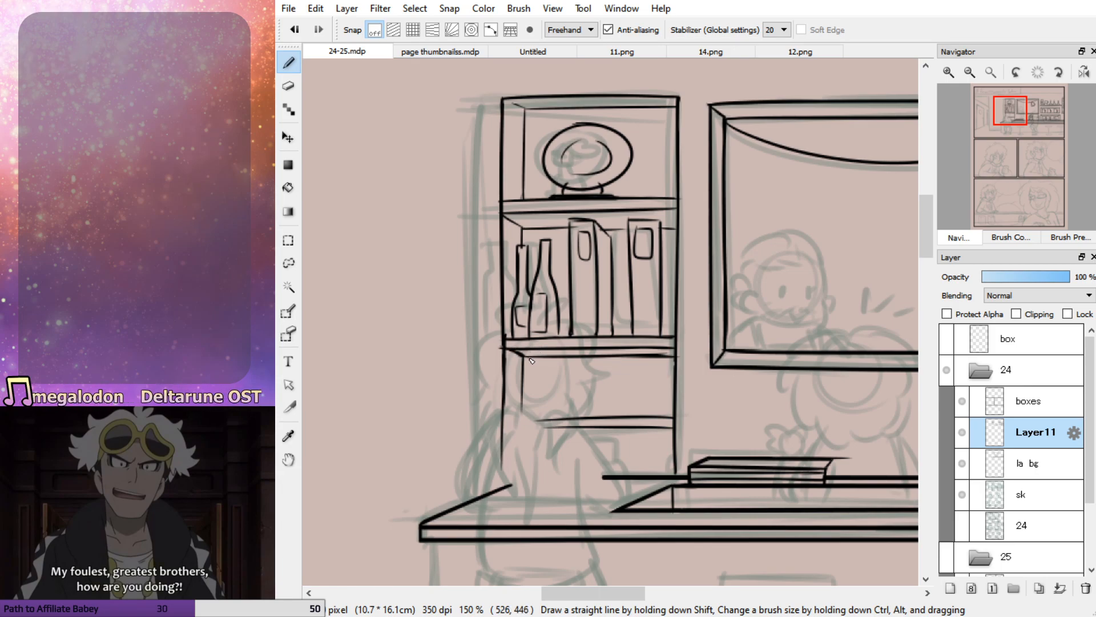
key("e")
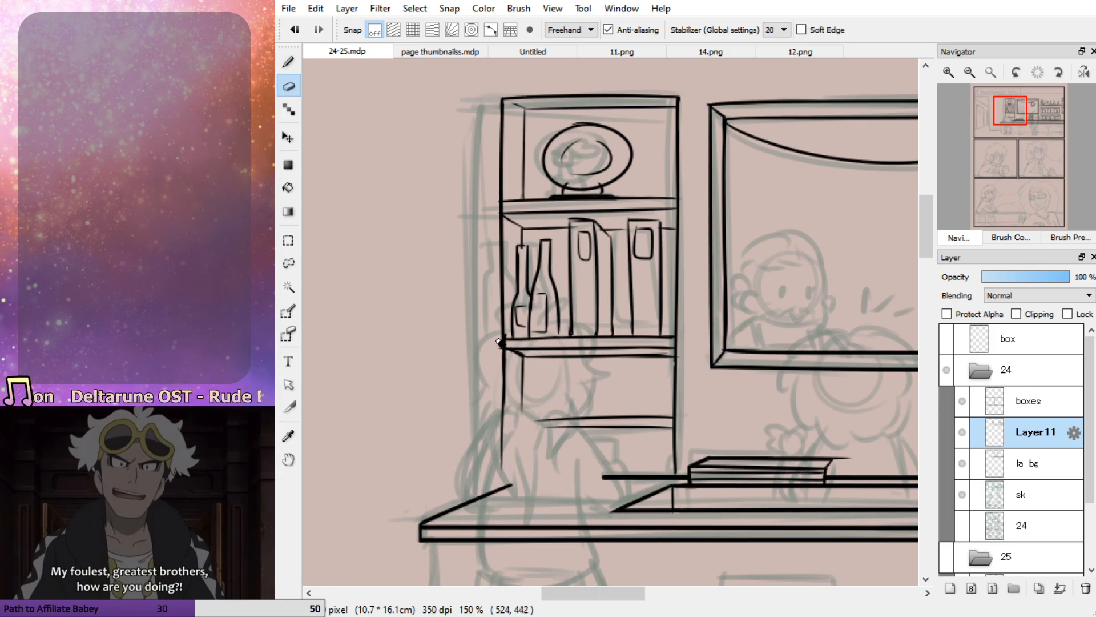
Touch up the bookcase's right side beside the middle shelf board and thicken the right end of the board's inner edge
mouse_move(674, 358)
left_mouse_down()
mouse_move(653, 356)
mouse_move(679, 403)
left_mouse_up()
key("b")
key("ctrl+z")
left_click_drag(678, 333, 677, 395)
left_click_drag(676, 357, 627, 359)
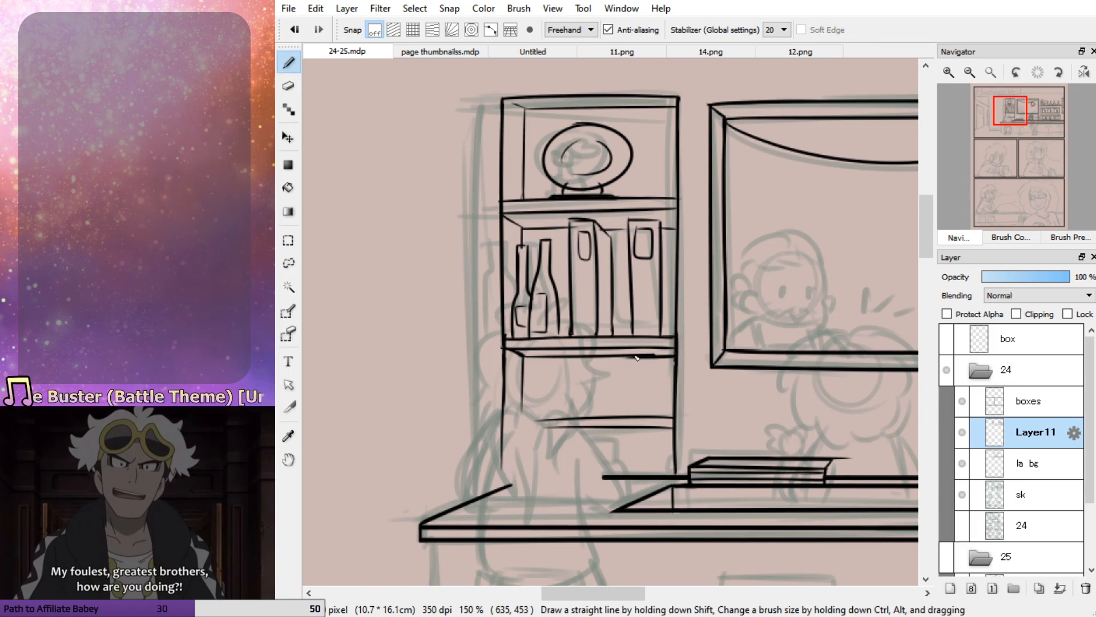
left_click_drag(519, 356, 523, 425)
key("ctrl+z")
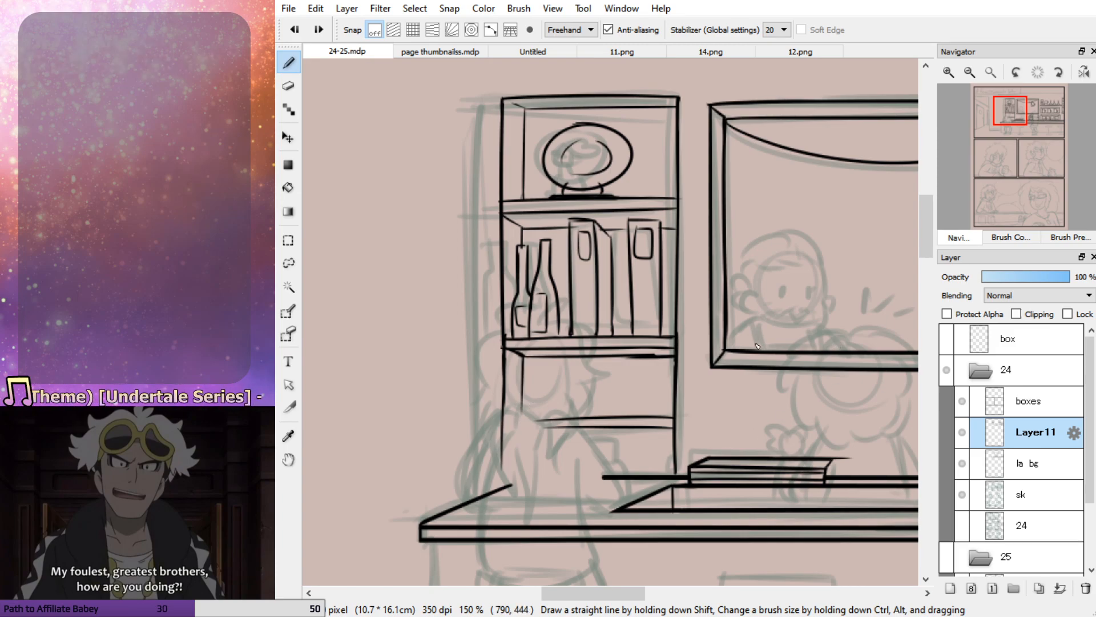
Lasso the second compartment with its bottles, books and shelf board, squash it vertically and nudge it slightly down
left_click(288, 263)
mouse_move(569, 218)
left_mouse_down()
mouse_move(534, 218)
mouse_move(661, 218)
mouse_move(675, 331)
mouse_move(530, 392)
mouse_move(569, 229)
left_mouse_up()
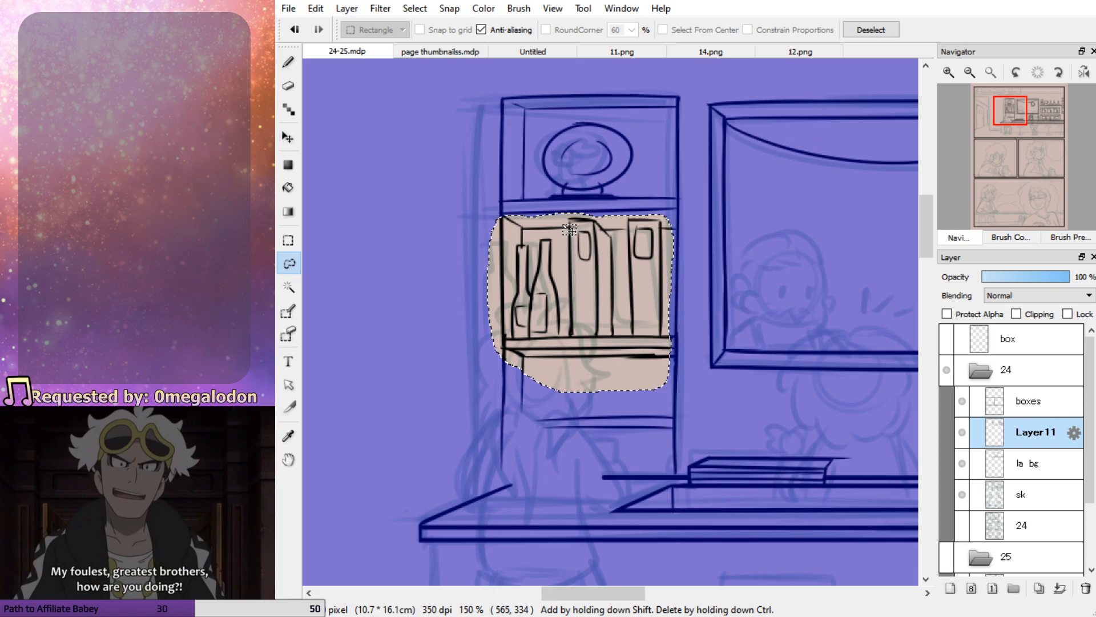
key("ctrl+t")
left_click_drag(584, 343, 582, 326)
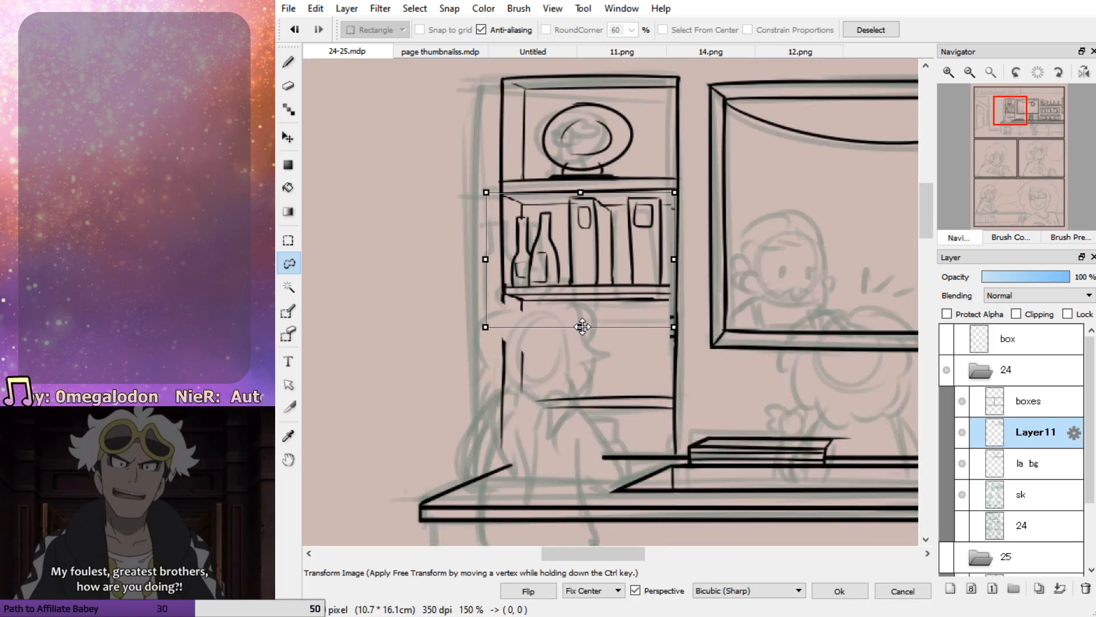
left_click_drag(595, 283, 595, 286)
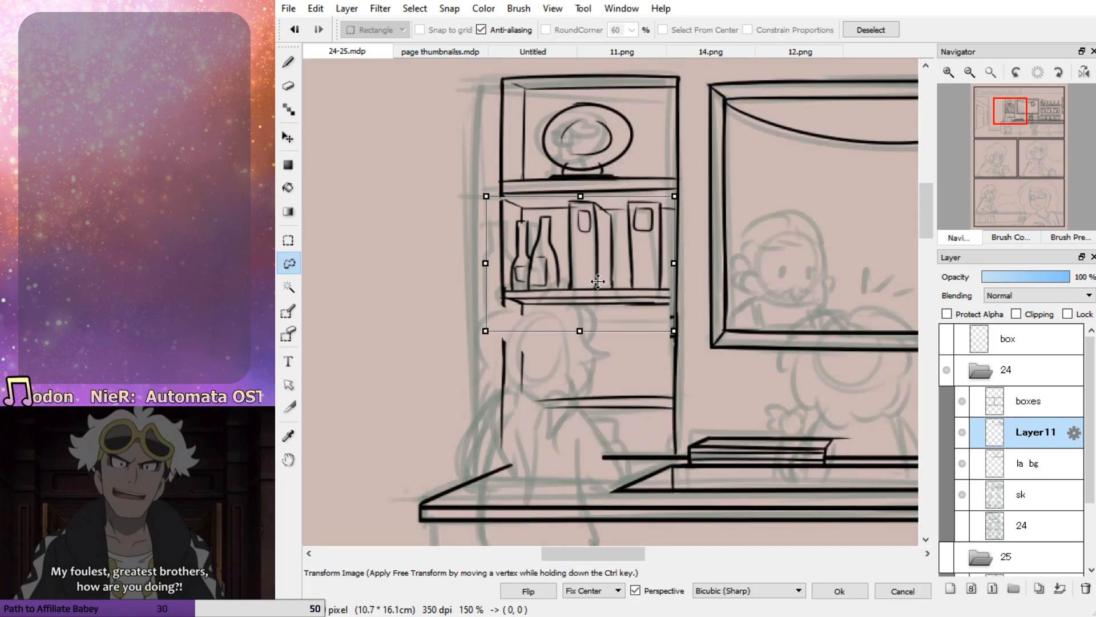
key("Return")
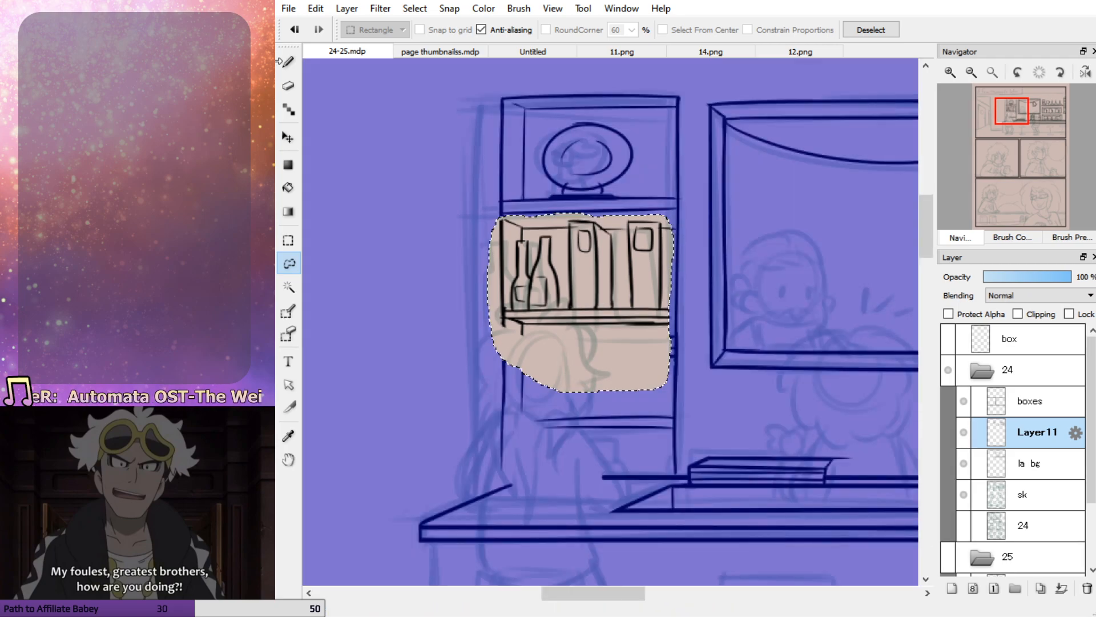
Select the bookcase's upper two compartments with a rectangle, transform them down to meet the lower part, and deselect
left_click(289, 240)
left_click(416, 134)
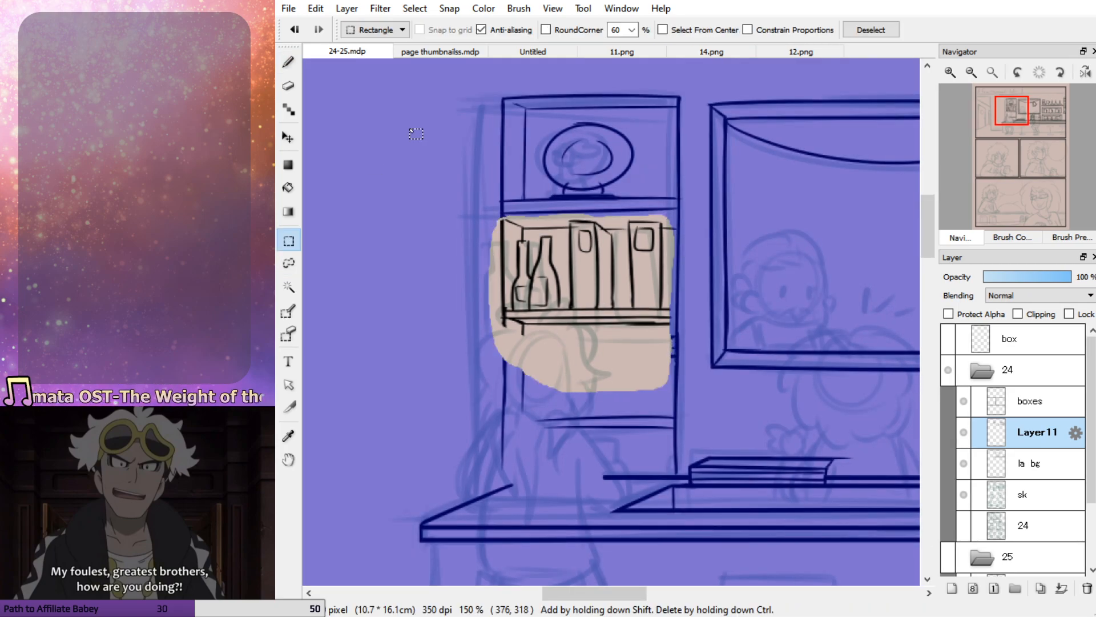
left_click_drag(443, 70, 689, 352)
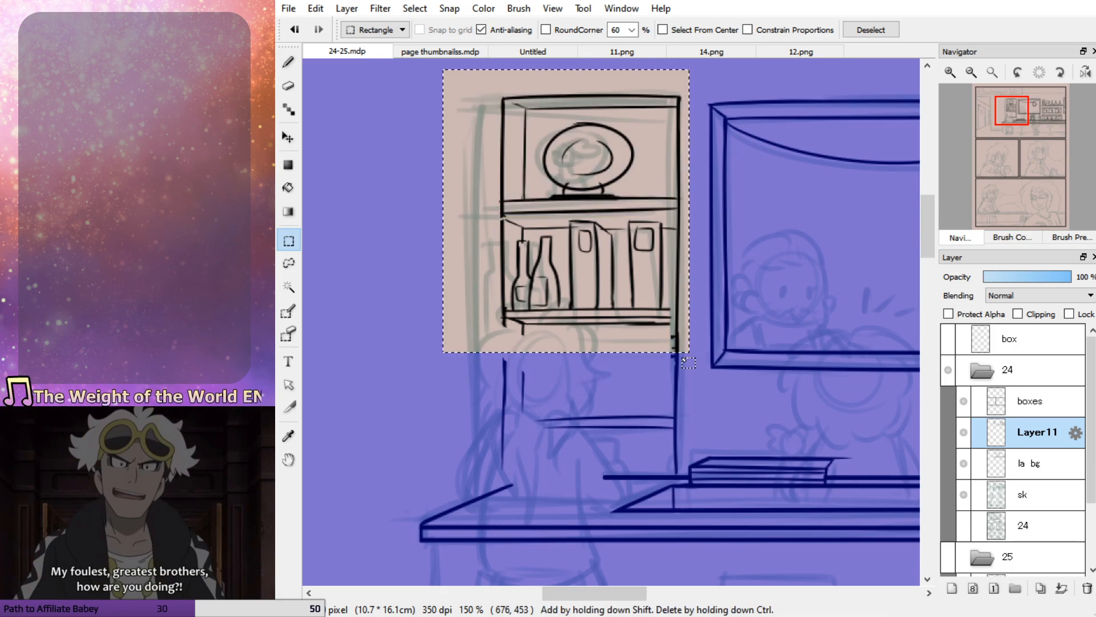
key("ctrl+t")
left_click_drag(627, 263, 629, 294)
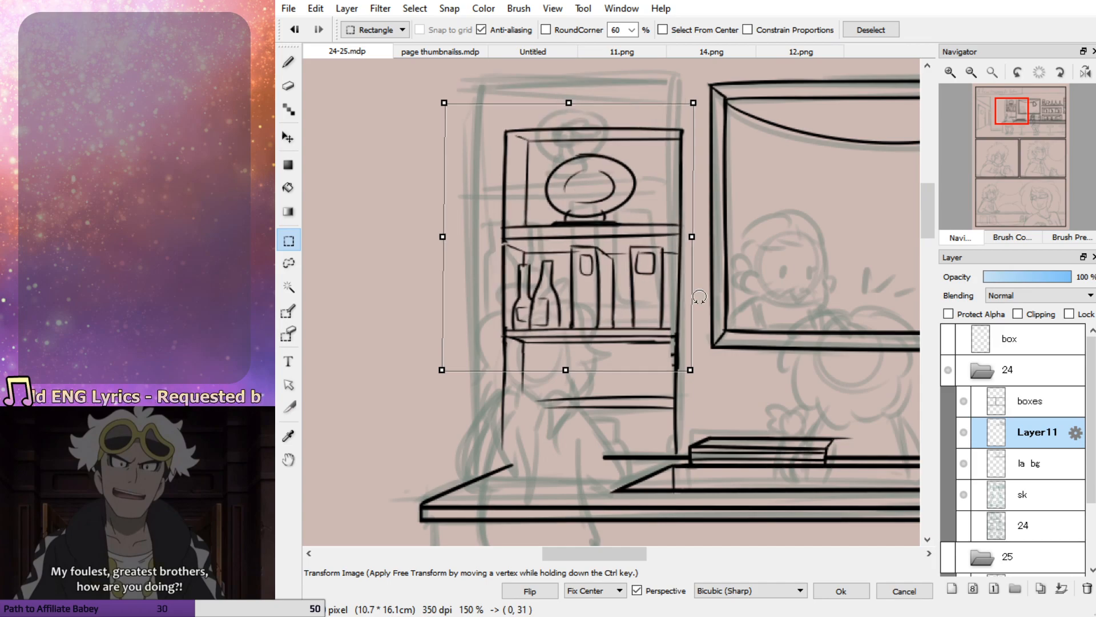
key("Return")
left_click(292, 54)
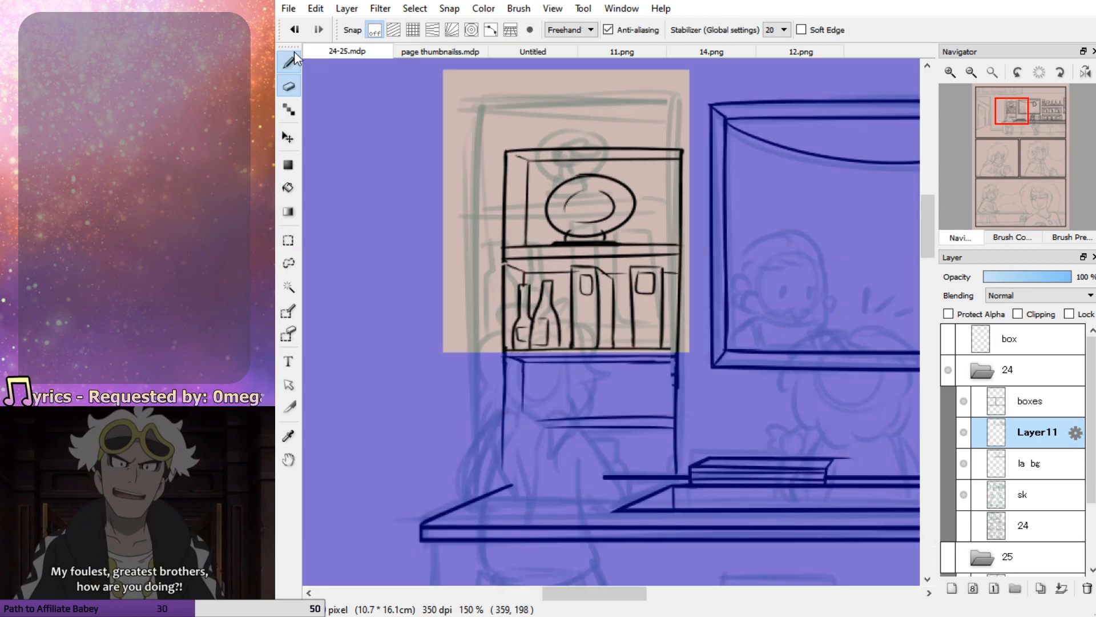
key("ctrl+d")
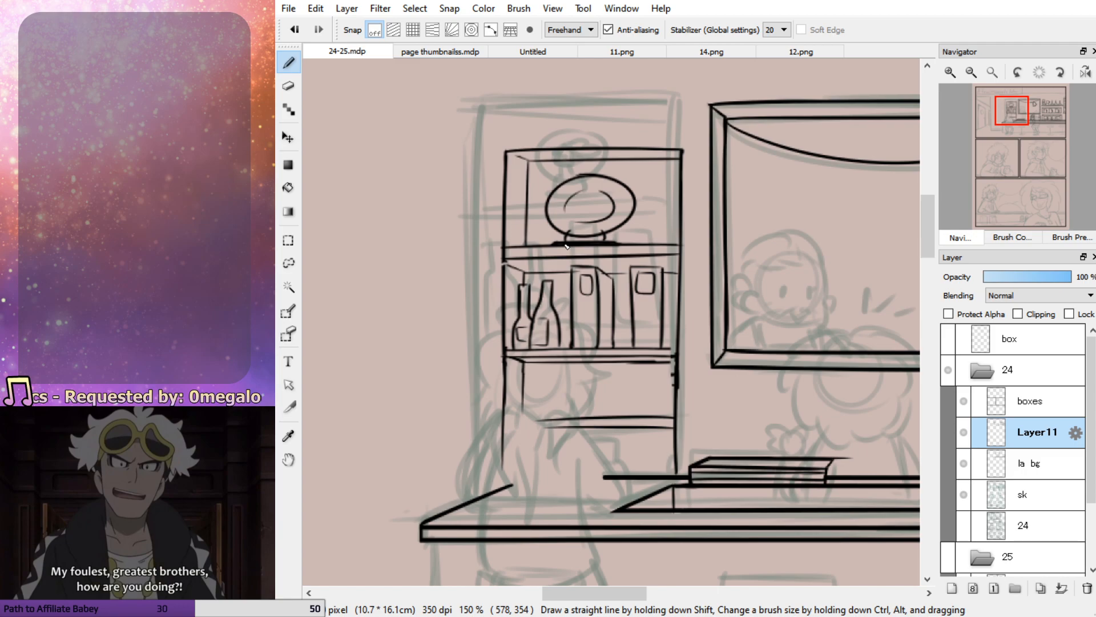
Erase the uneven right side of the bookcase below the middle shelf board and redraw it down to the counter
key("m")
left_click_drag(607, 387, 588, 415)
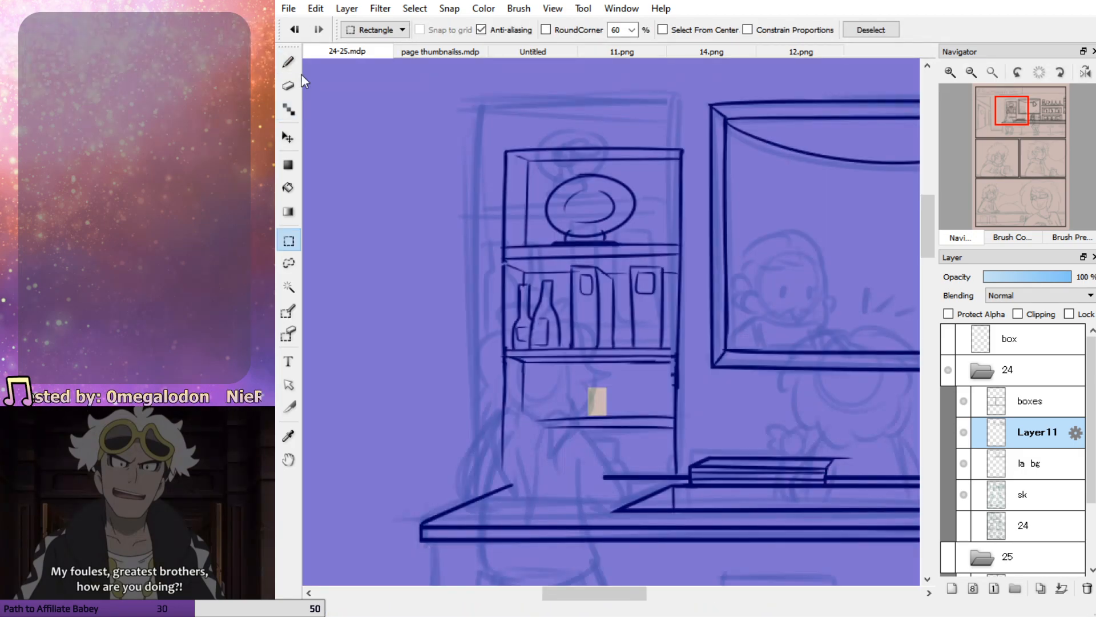
key("e")
mouse_move(674, 370)
left_mouse_down()
mouse_move(678, 402)
mouse_move(675, 350)
mouse_move(682, 432)
left_mouse_up()
key("p")
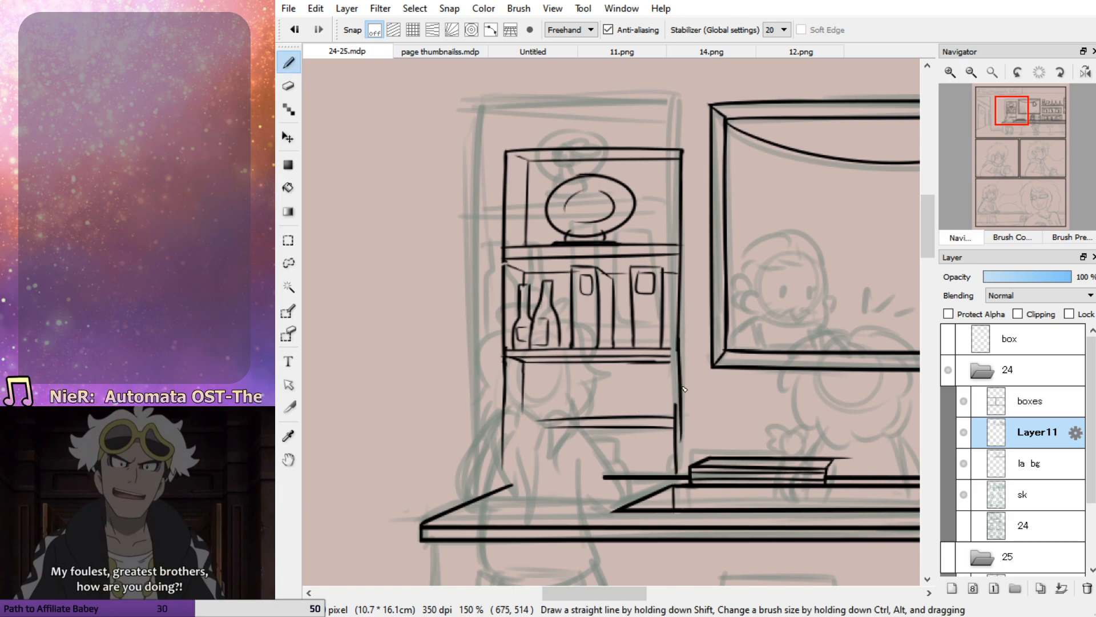
key("ctrl+z")
left_click_drag(677, 341, 679, 474)
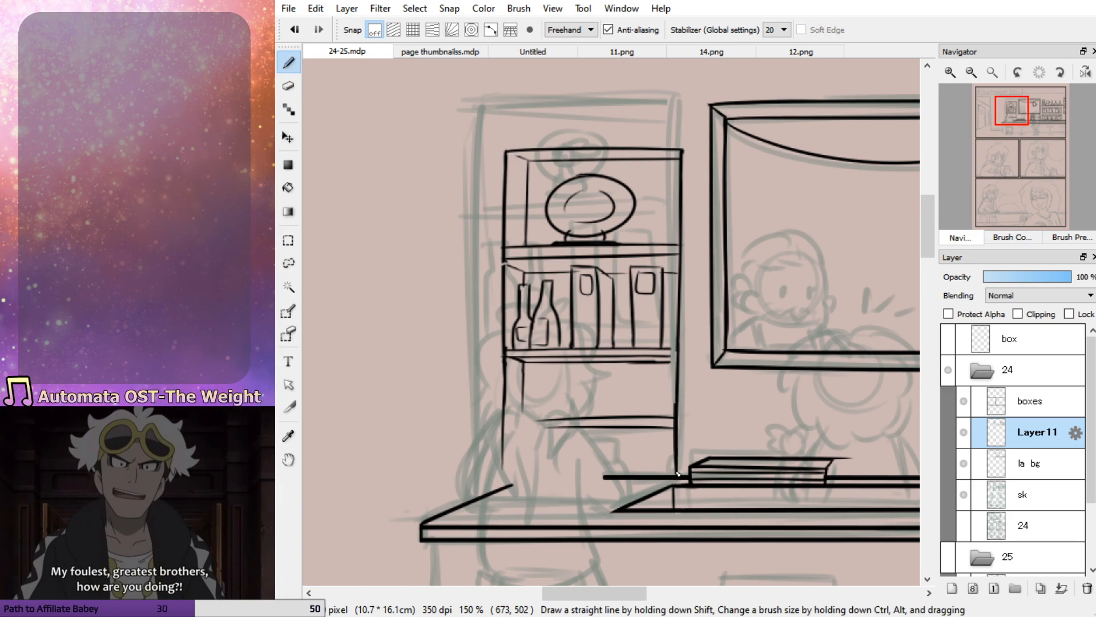
Extend the middle shelf board's right end to the bookcase's side and thicken the left side's outer and inner edges beneath the boards
left_click_drag(654, 359, 672, 356)
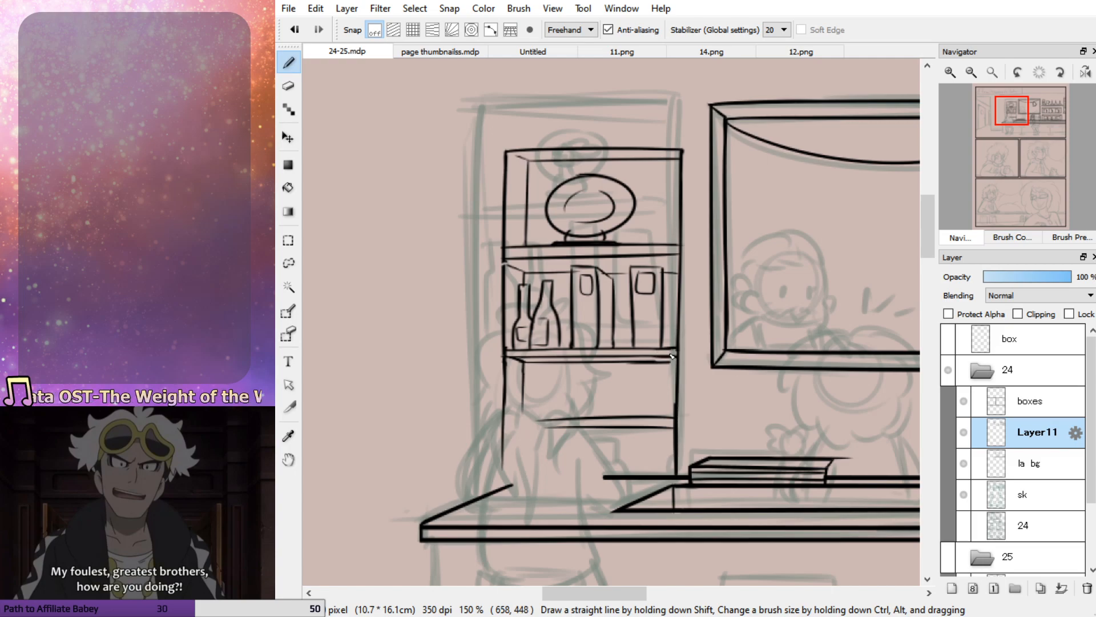
left_click_drag(505, 262, 505, 297)
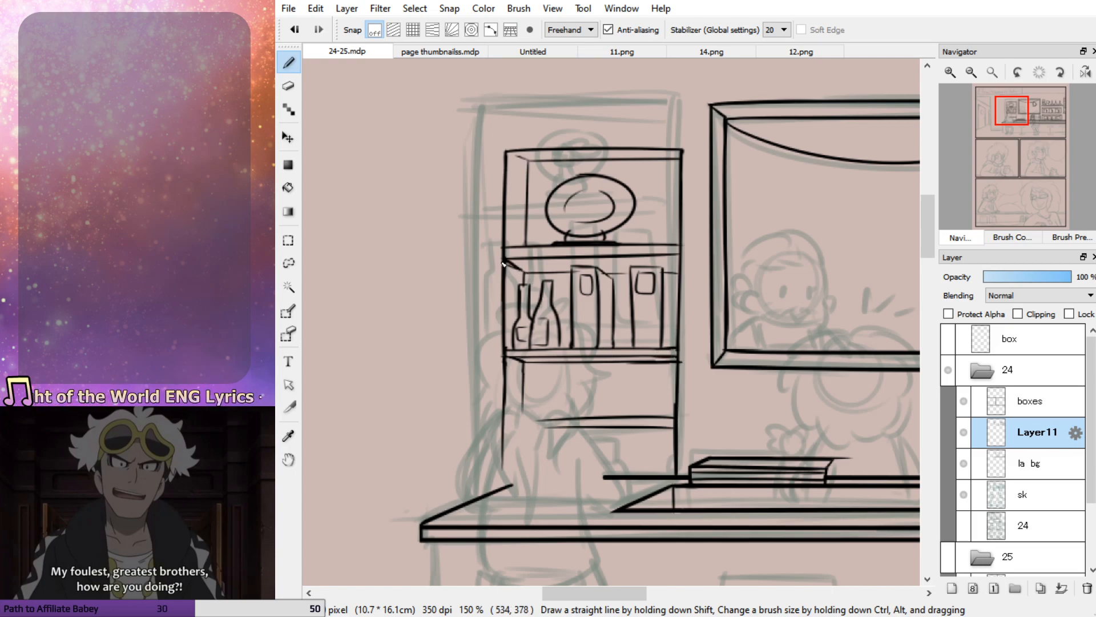
mouse_move(505, 364)
left_mouse_down()
mouse_move(504, 410)
mouse_move(523, 388)
left_mouse_up()
Rework the bookcase's lower right side into one clean vertical line from the middle shelf board to the counter
key("e")
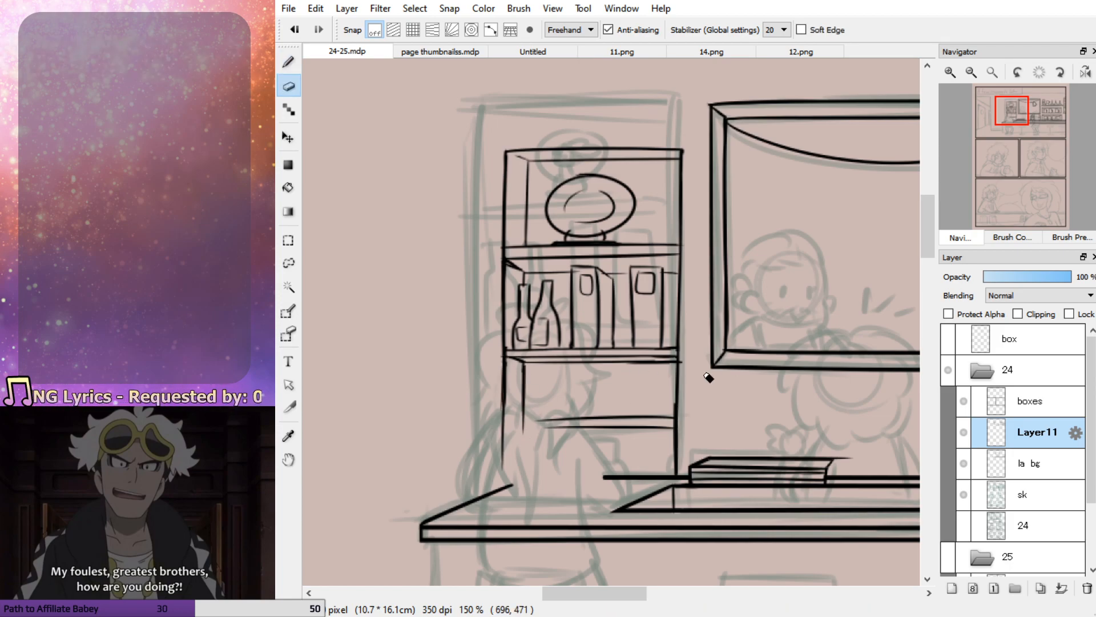
left_click_drag(675, 416, 671, 465)
key("p")
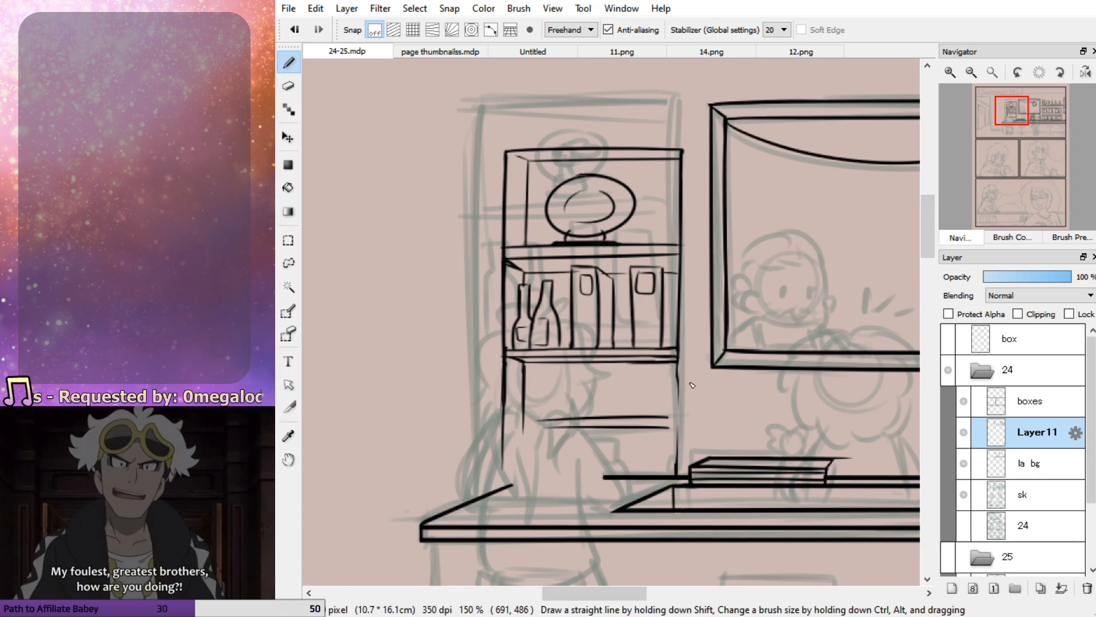
key("ctrl+z")
mouse_move(679, 352)
left_mouse_down()
mouse_move(680, 484)
mouse_move(683, 342)
mouse_move(675, 476)
left_mouse_up()
key("ctrl+z")
key("ctrl+z")
left_click_drag(678, 421, 676, 476)
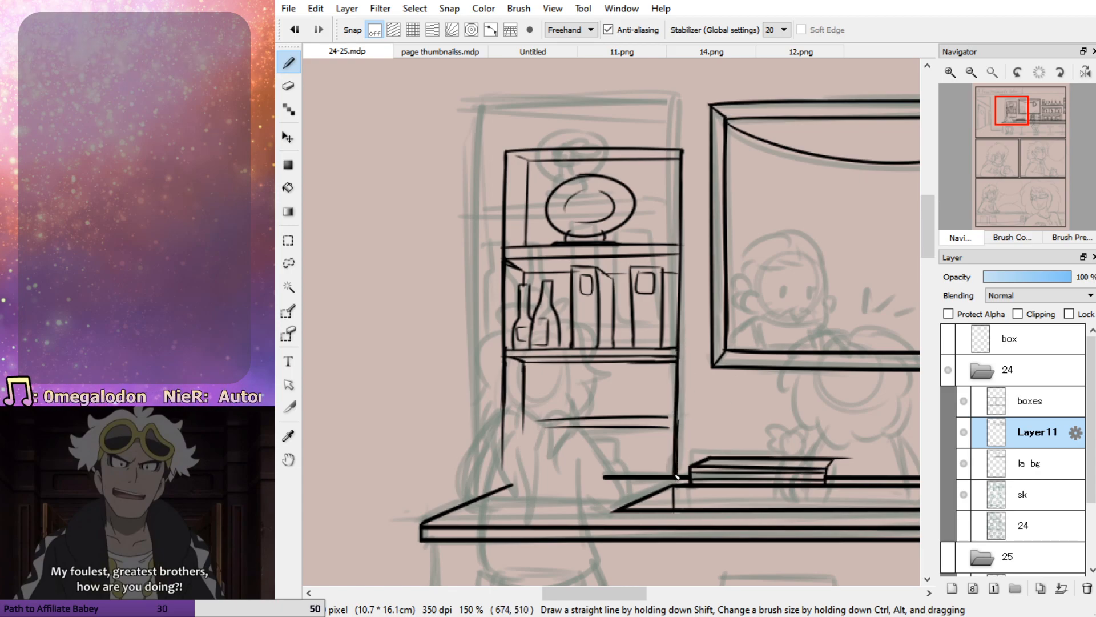
key("ctrl+z")
key("ctrl+z")
left_click_drag(678, 360, 677, 474)
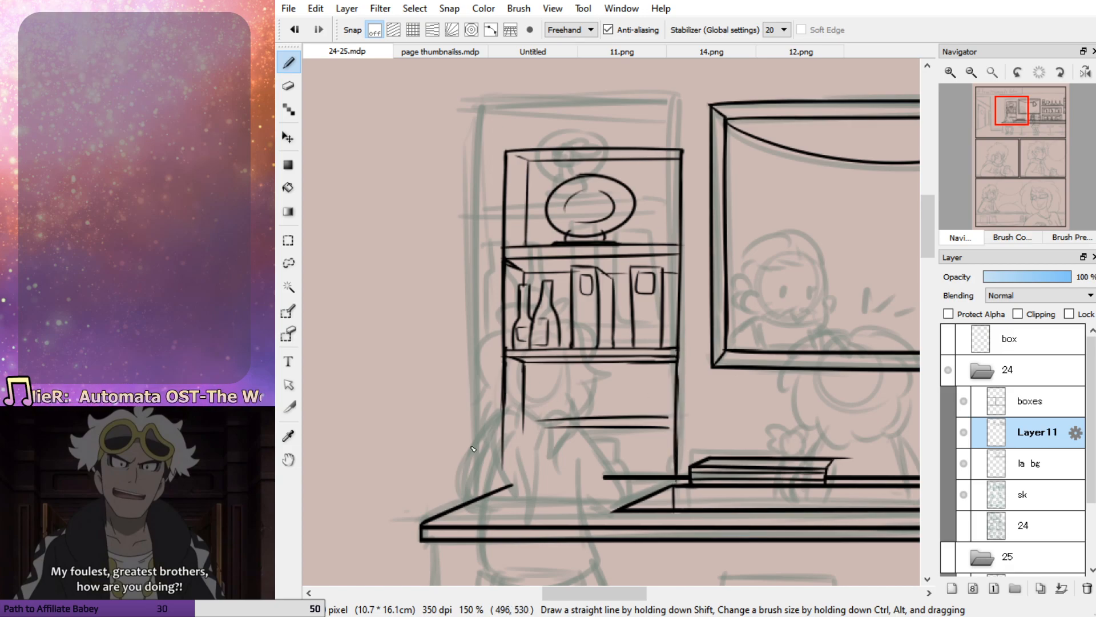
Trim the rough outer edge of the bookcase's left side and redraw it from the top compartment down toward the counter
key("e")
left_click_drag(502, 269, 504, 450)
key("b")
left_click_drag(502, 206, 503, 456)
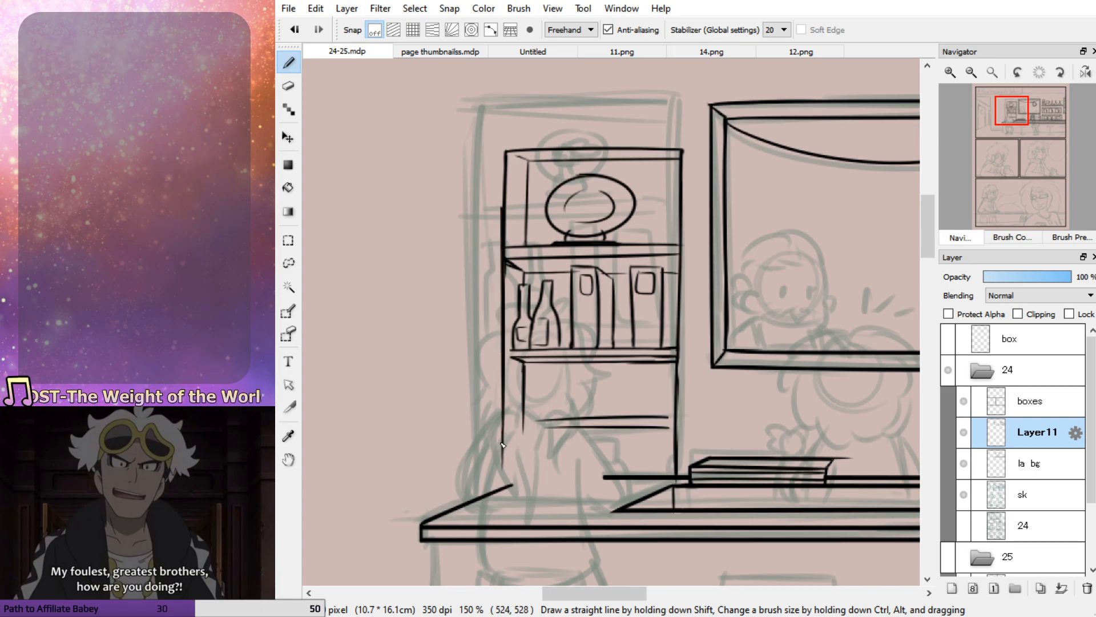
key("ctrl+z")
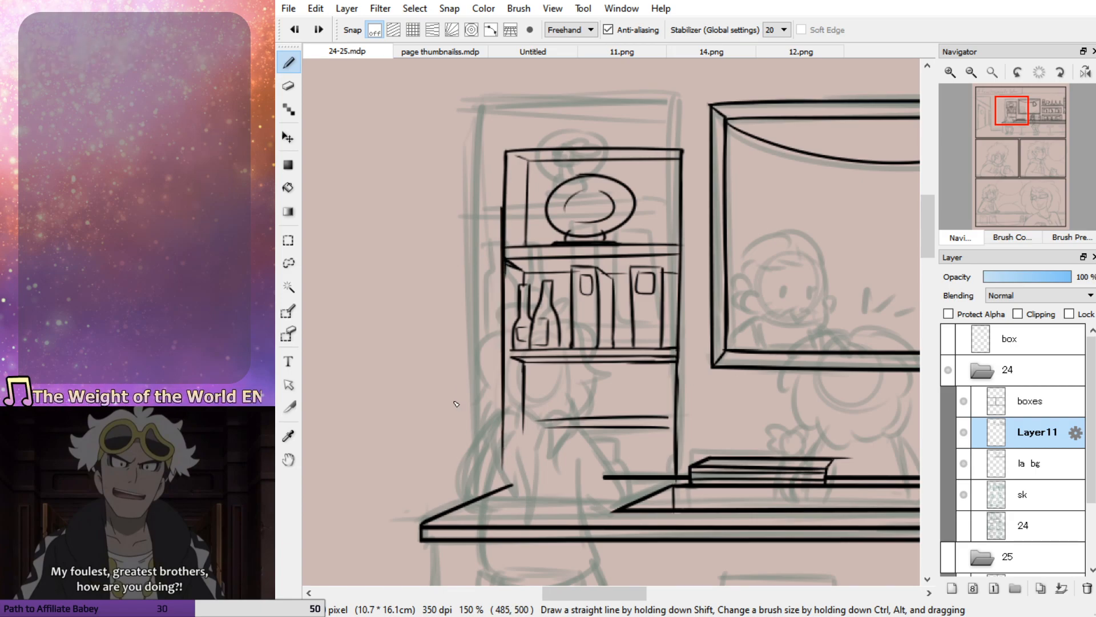
Select the whole bookcase with a rectangle, transform it narrower by moving its left side inward, and deselect
left_click(288, 240)
left_click_drag(487, 473, 693, 114)
key("ctrl+t")
left_click_drag(485, 274, 495, 274)
left_click_drag(694, 274, 693, 272)
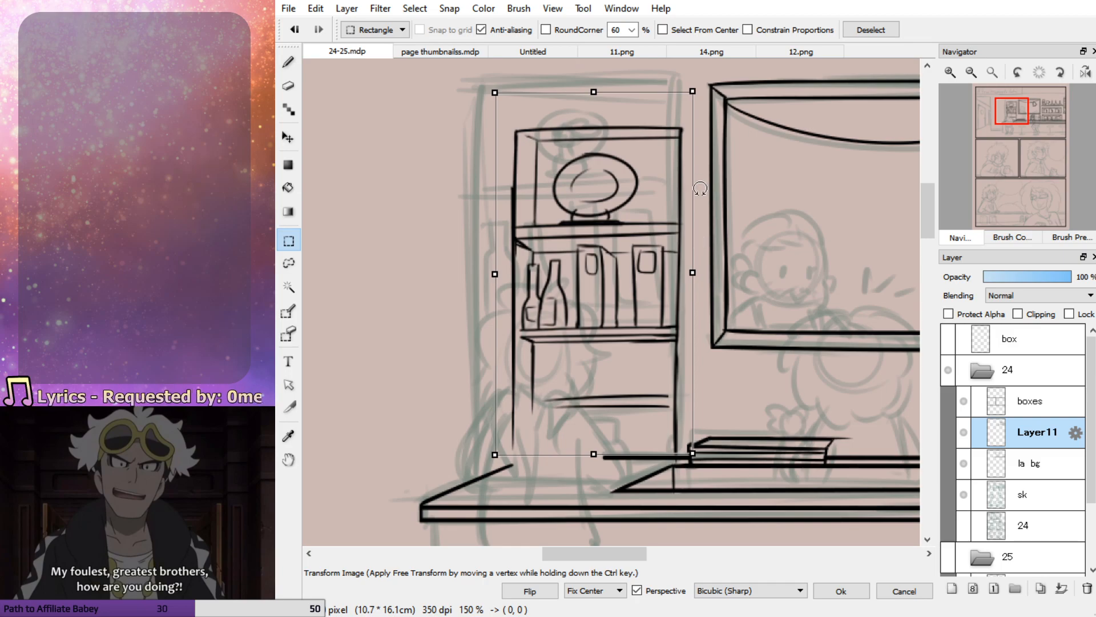
left_click(839, 591)
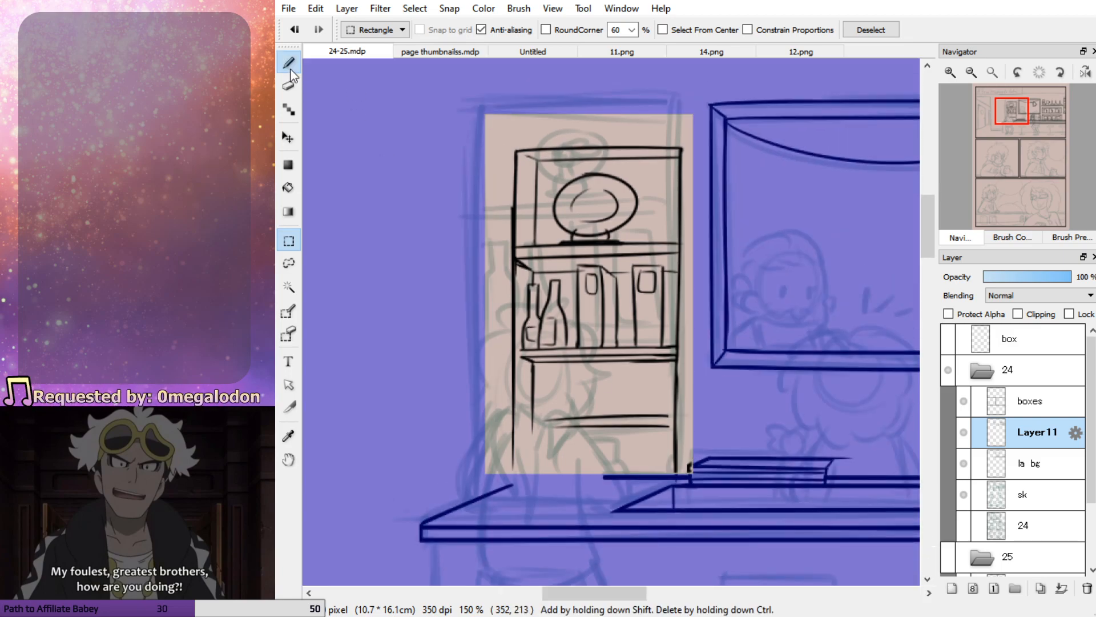
left_click(288, 63)
key("ctrl+d")
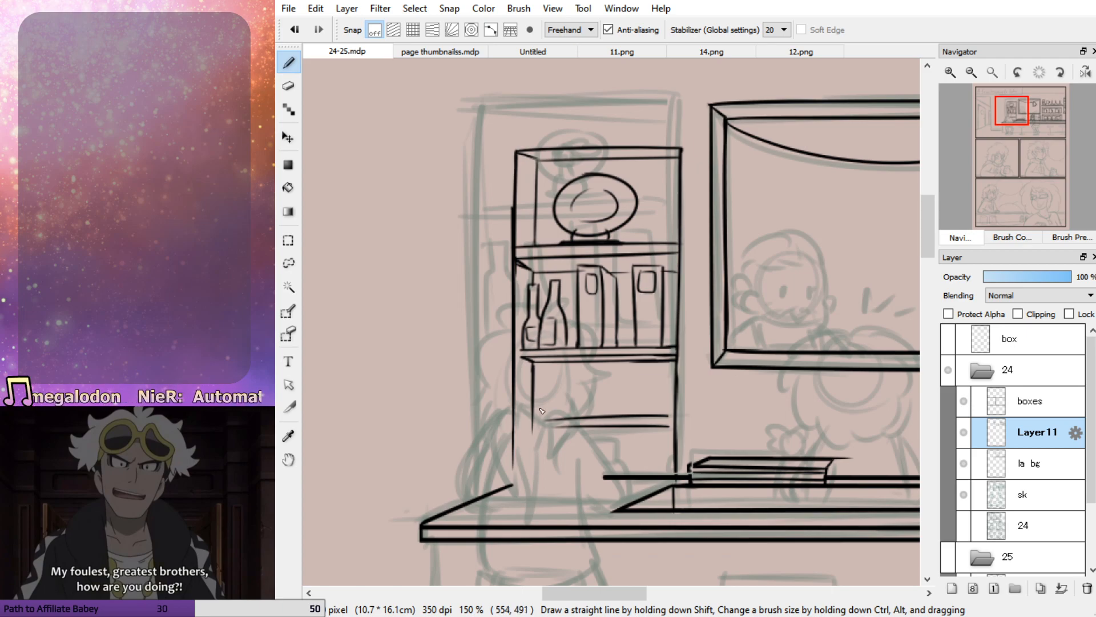
On the la bg layer, ink the counter's straight base line across the panel and the vertical left edge of its front
left_click_drag(1013, 125, 1036, 141)
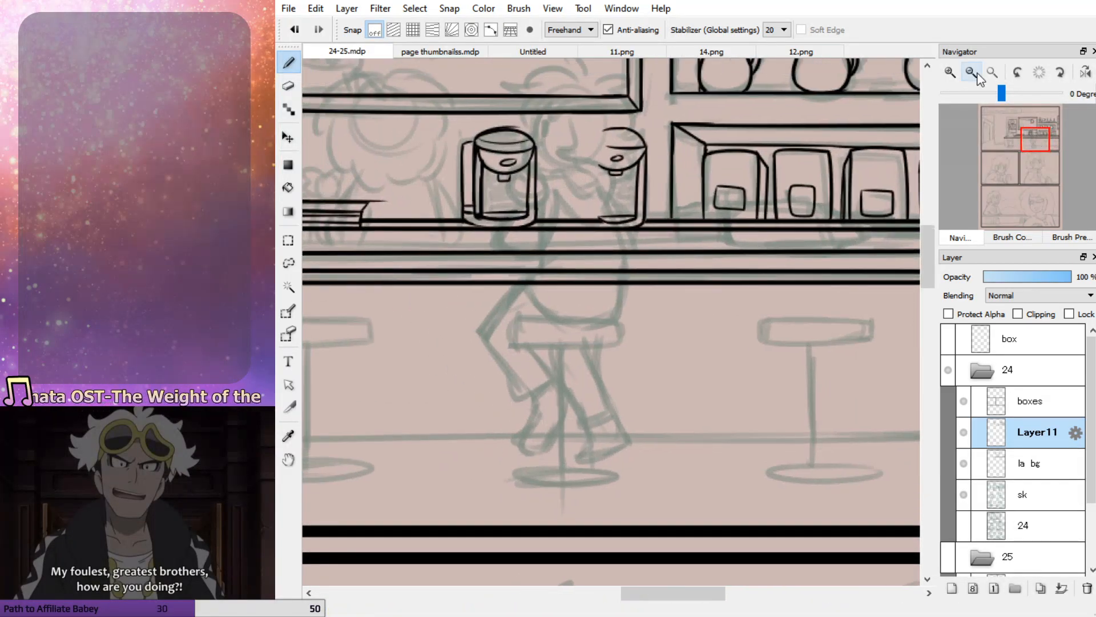
left_click(972, 73)
left_click(972, 73)
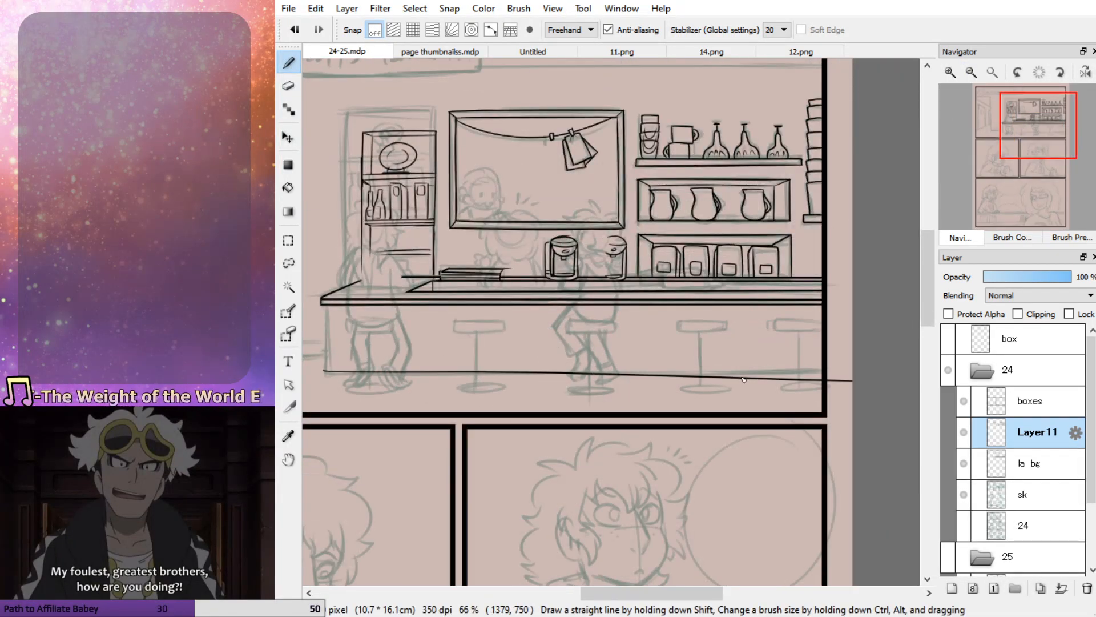
left_click_drag(322, 373, 852, 373)
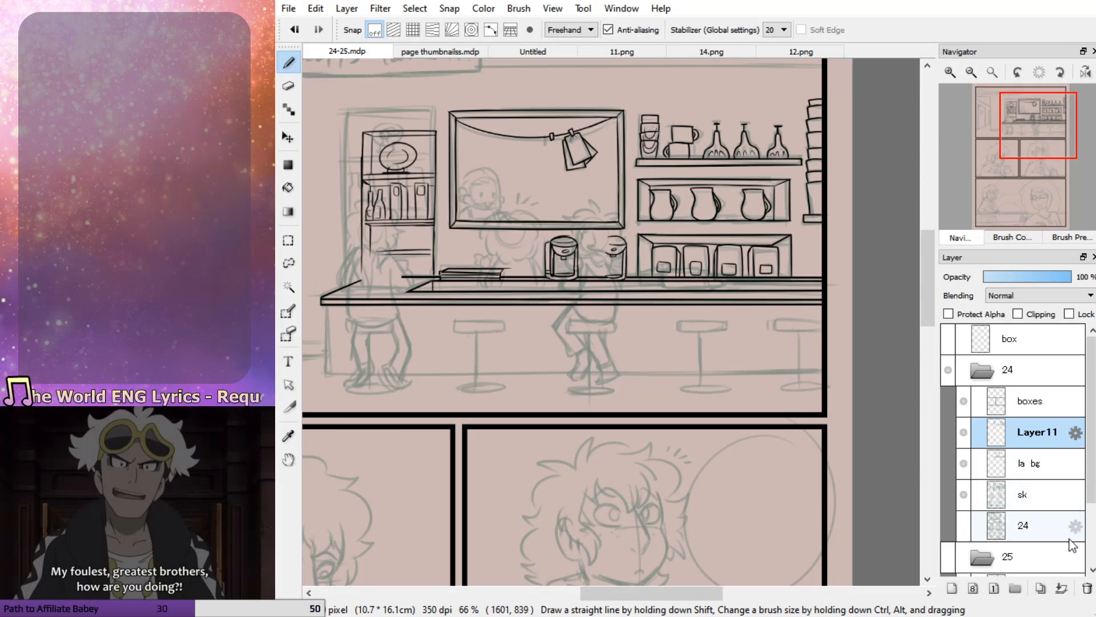
key("ctrl+z")
left_click(1044, 468)
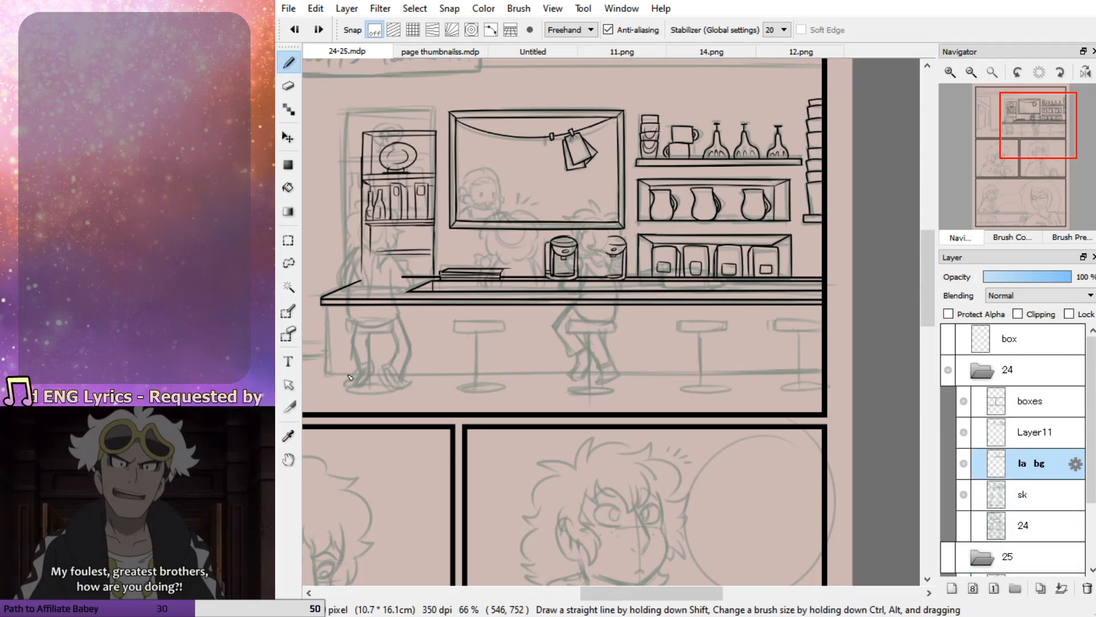
left_click_drag(328, 375, 846, 375)
key("ctrl+z")
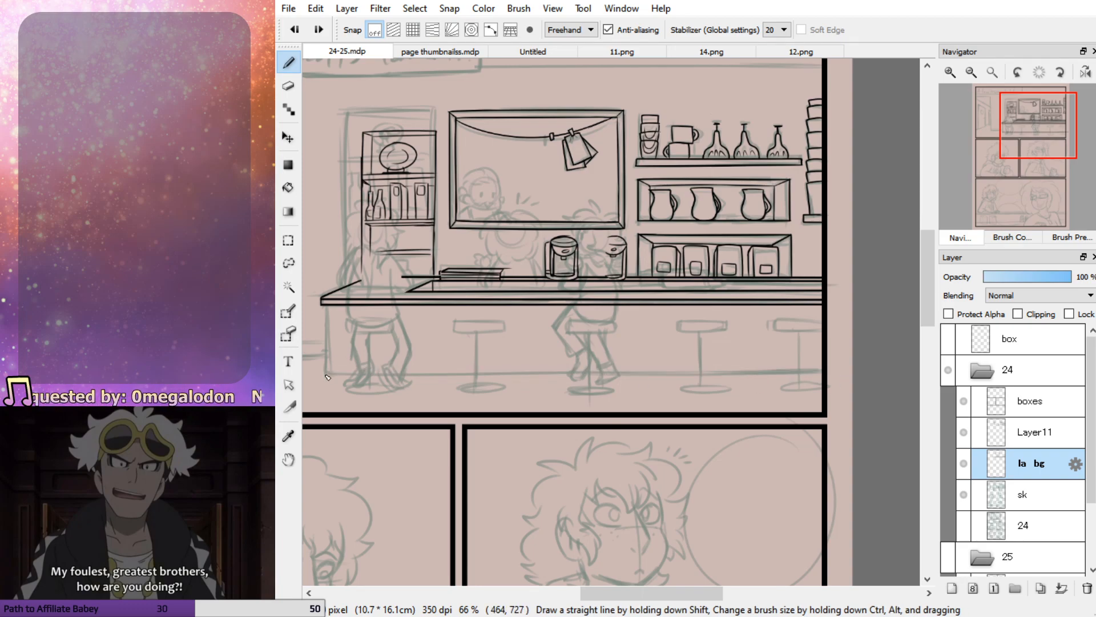
left_click_drag(333, 377, 877, 376)
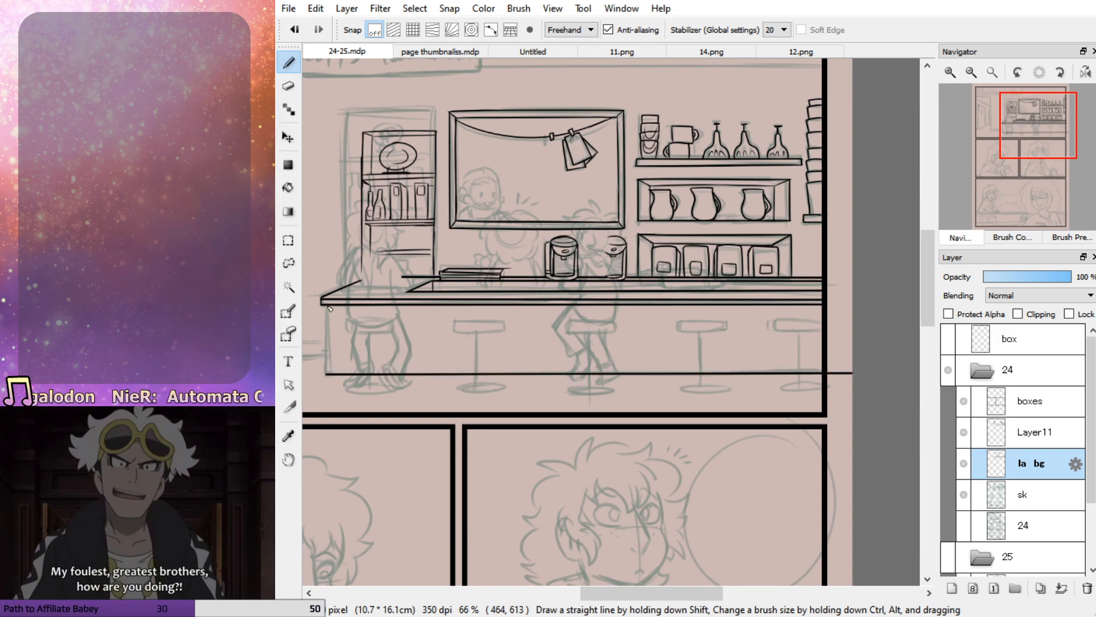
left_click_drag(331, 312, 334, 378)
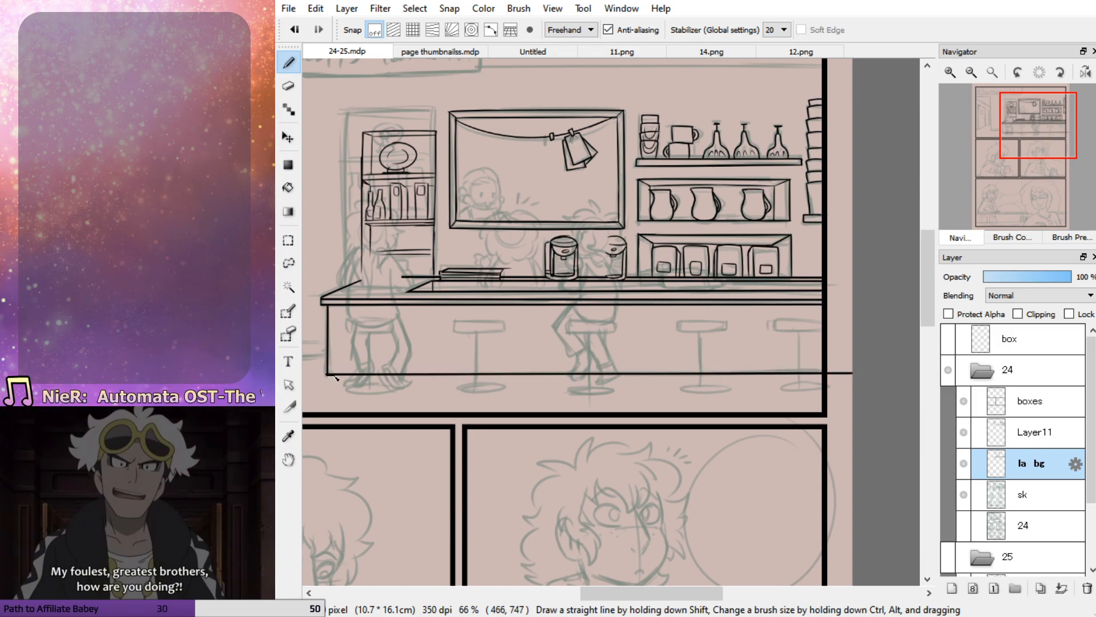
Erase the overshooting line ends at the counter front's lower left corner
left_click(288, 86)
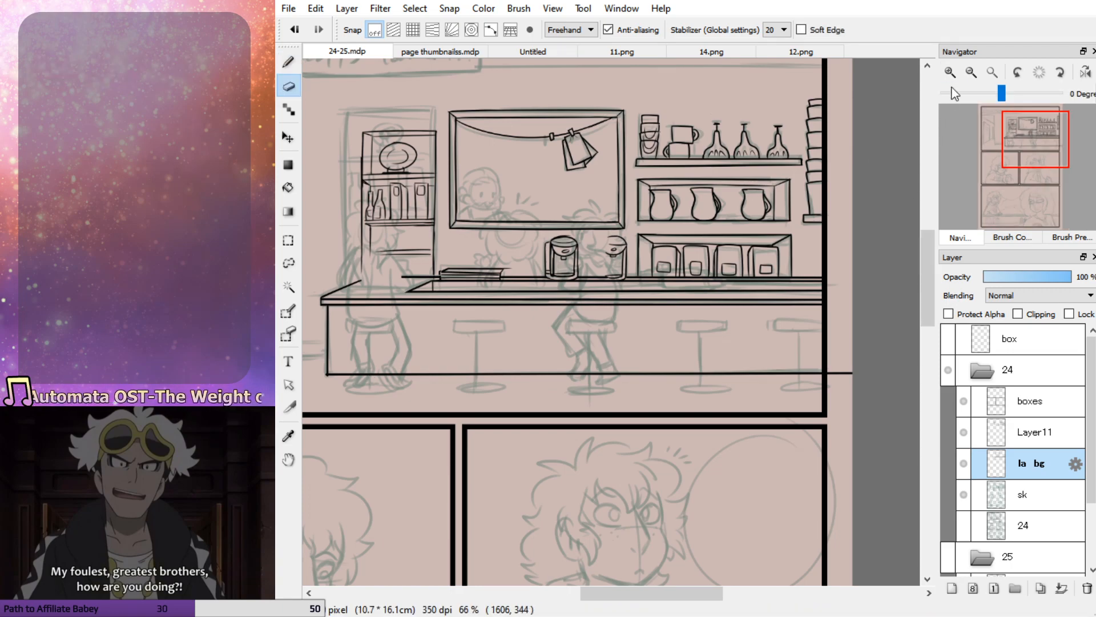
left_click(950, 72)
left_click(950, 72)
left_click_drag(1019, 150, 1006, 142)
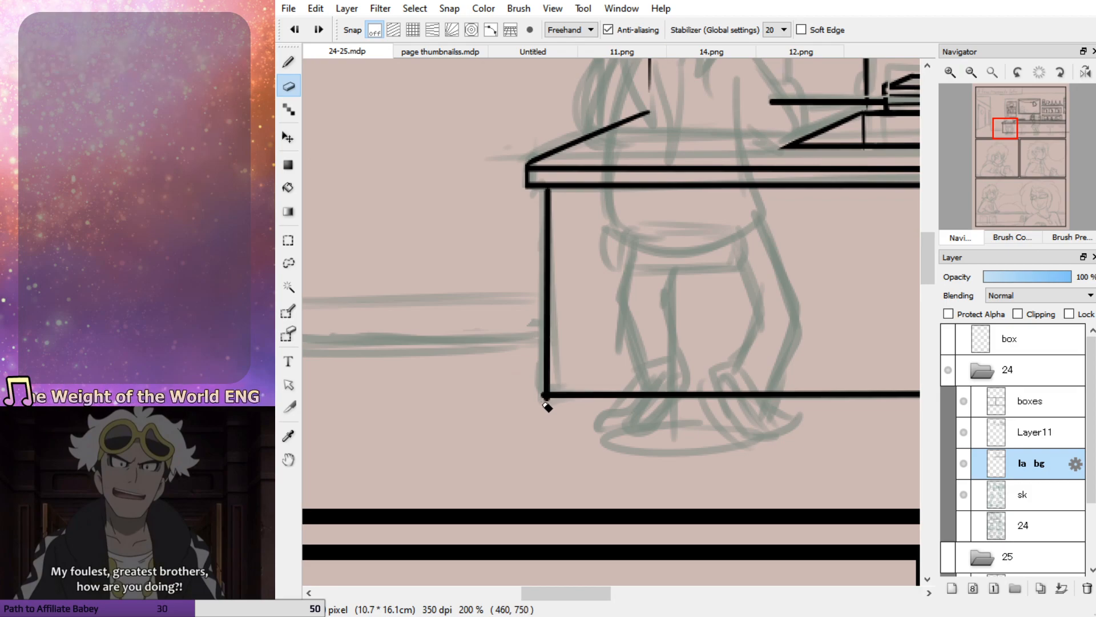
left_click_drag(542, 397, 542, 427)
key("b")
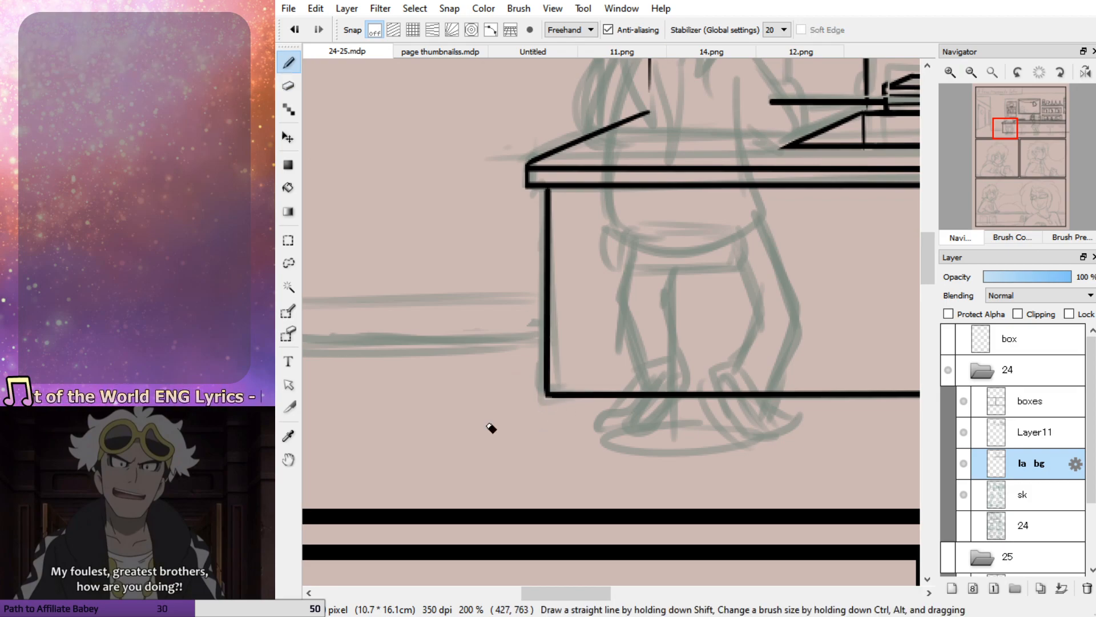
Erase the part of the counter's base line that extends past the panel's right border
left_click_drag(1005, 132, 1054, 142)
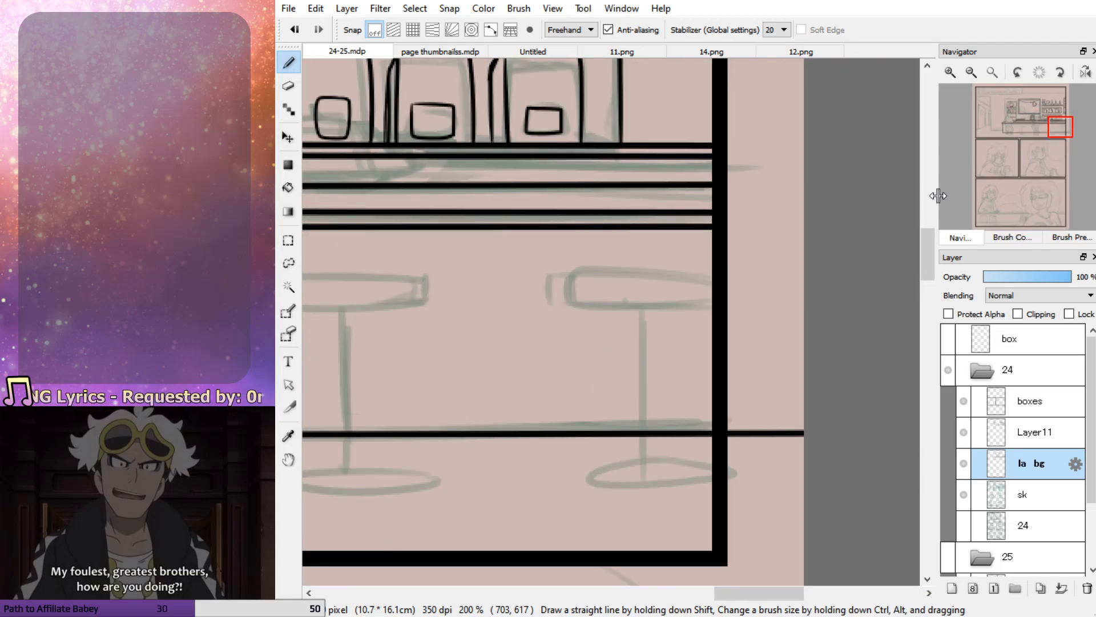
key("e")
left_click_drag(731, 433, 863, 435)
key("b")
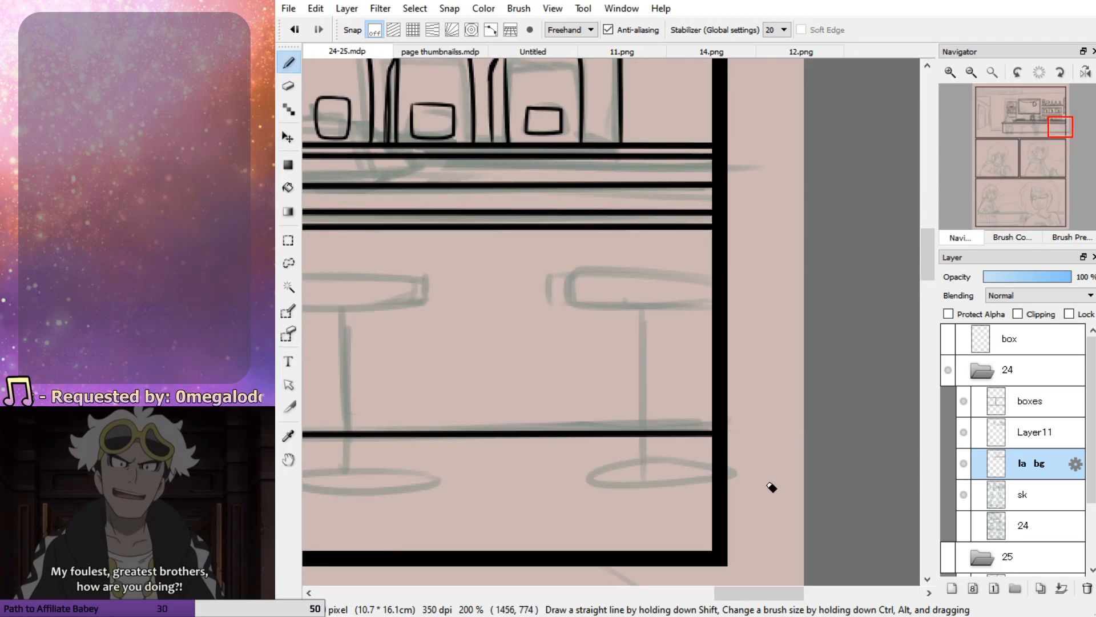
mouse_move(1058, 127)
left_mouse_down()
mouse_move(1023, 143)
mouse_move(1014, 132)
left_mouse_up()
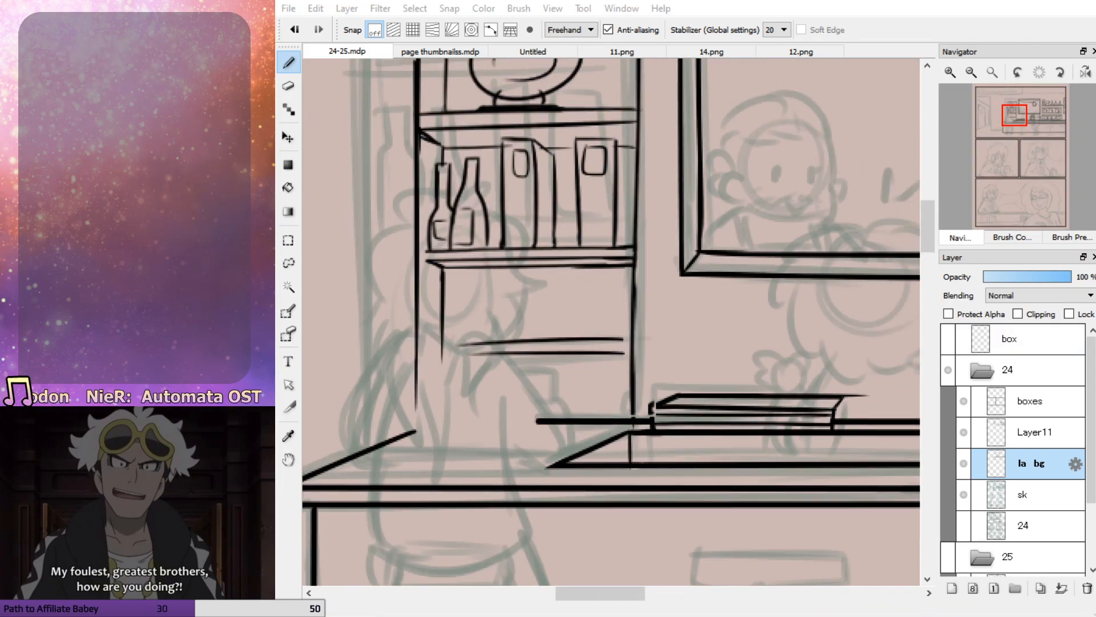
mouse_move(1016, 131)
left_mouse_down()
mouse_move(1033, 123)
mouse_move(1022, 123)
left_mouse_up()
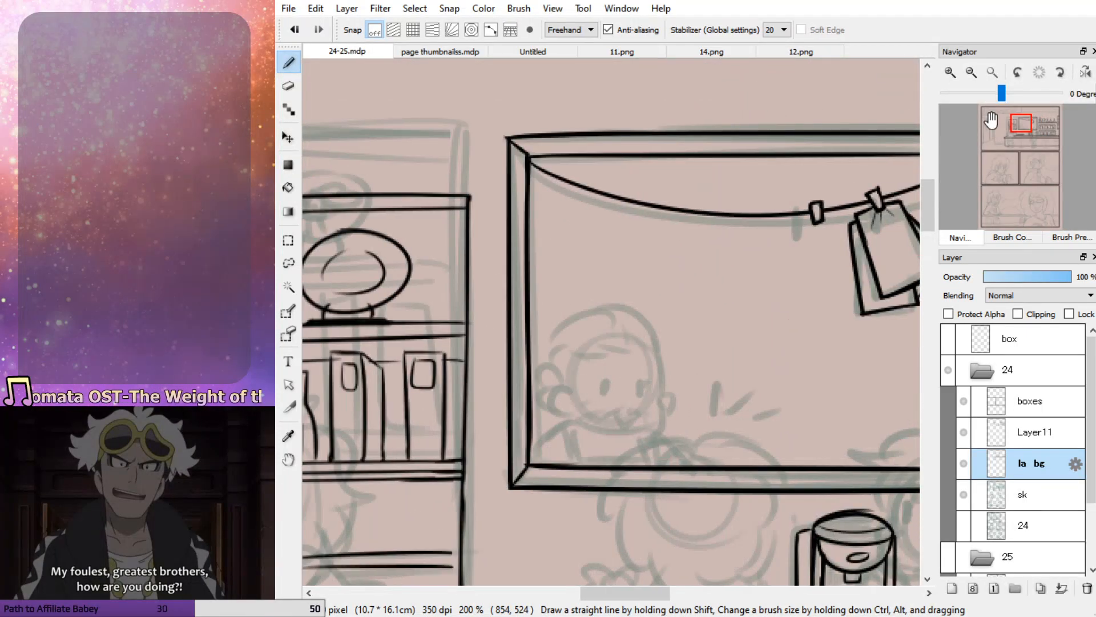
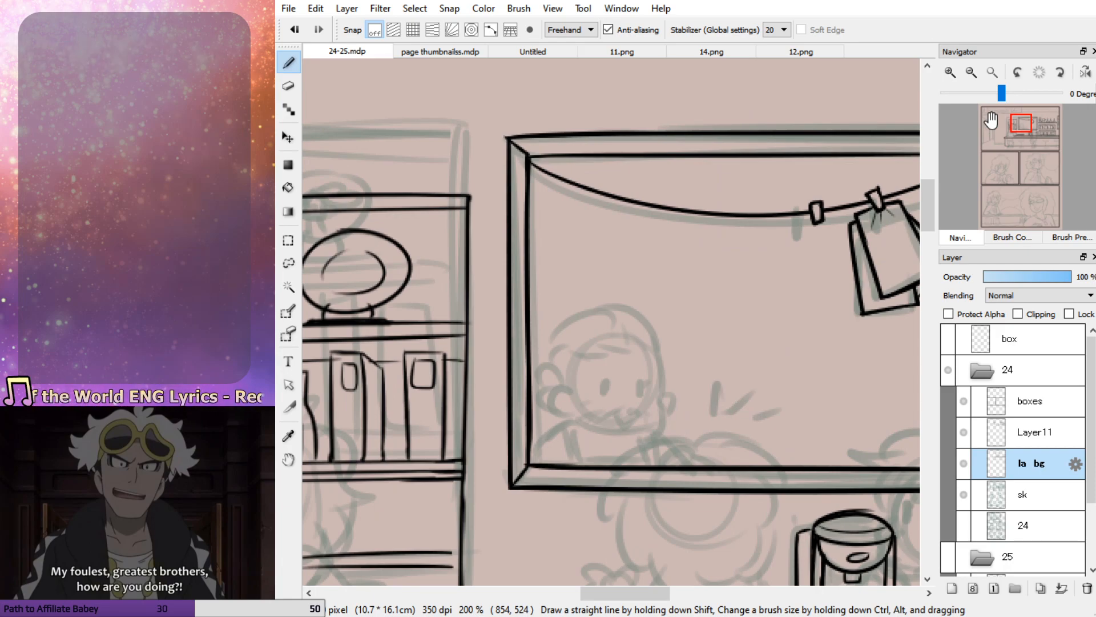
Merge Layer11 down into the la bg layer and add a new empty layer above it
left_click_drag(1016, 121, 1009, 134)
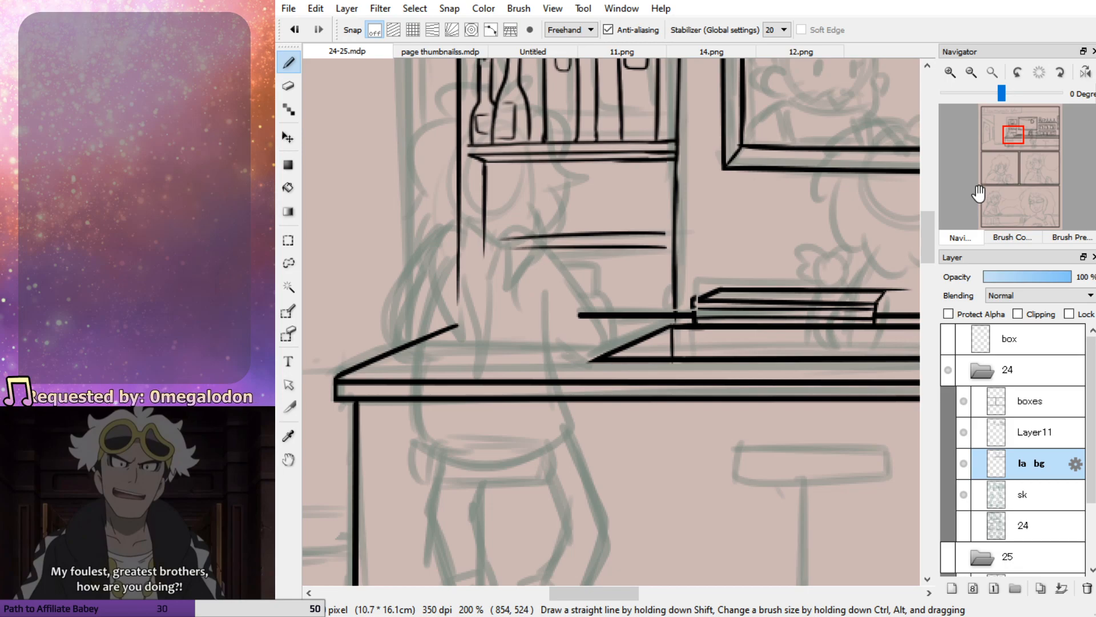
left_click_drag(1019, 130, 1021, 133)
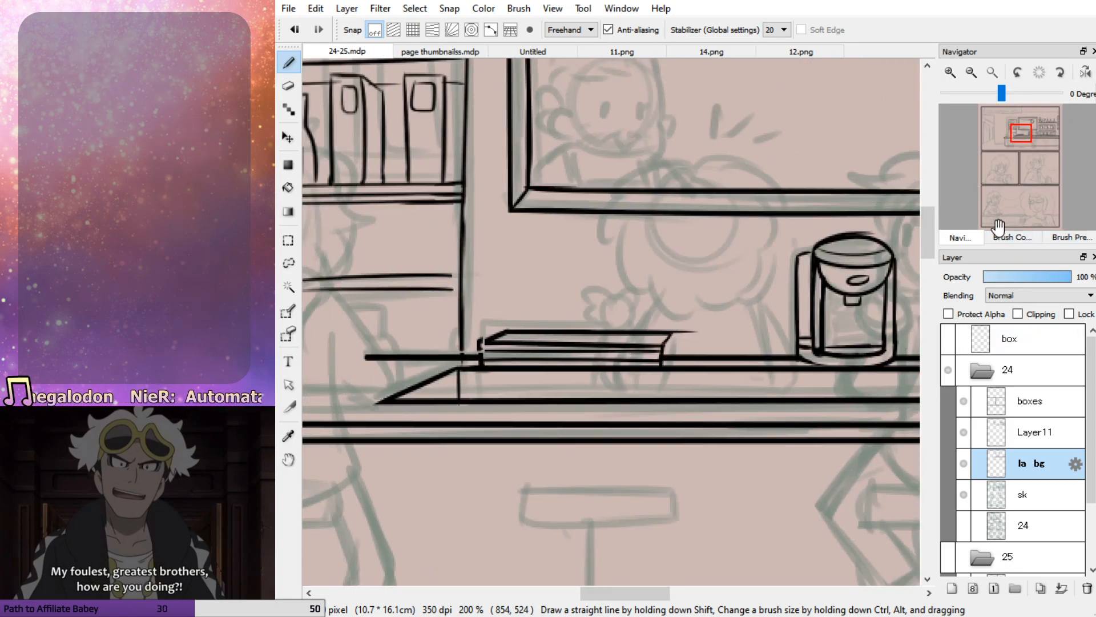
left_click_drag(1021, 144, 1014, 137)
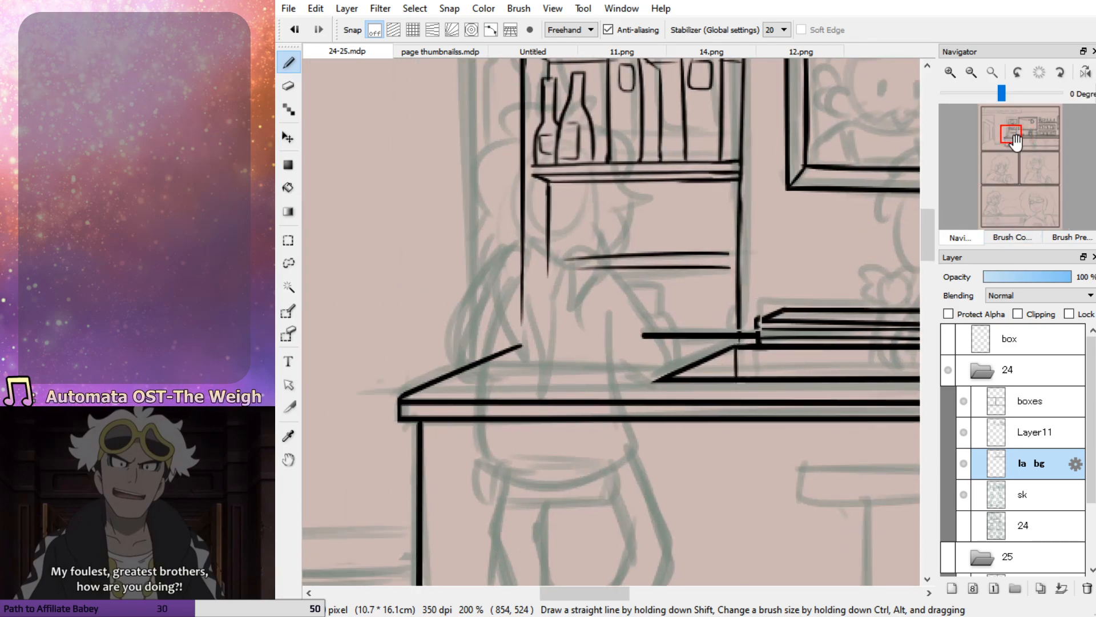
left_click_drag(1007, 156, 992, 167)
left_click(971, 72)
left_click(1034, 432)
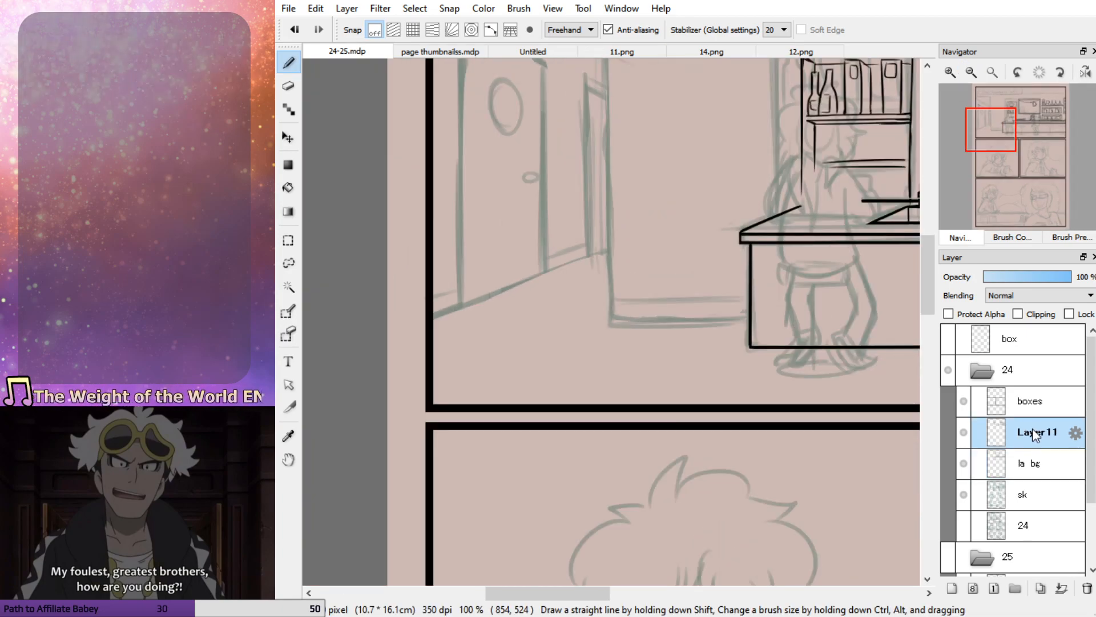
left_click(1061, 588)
key("ctrl+z")
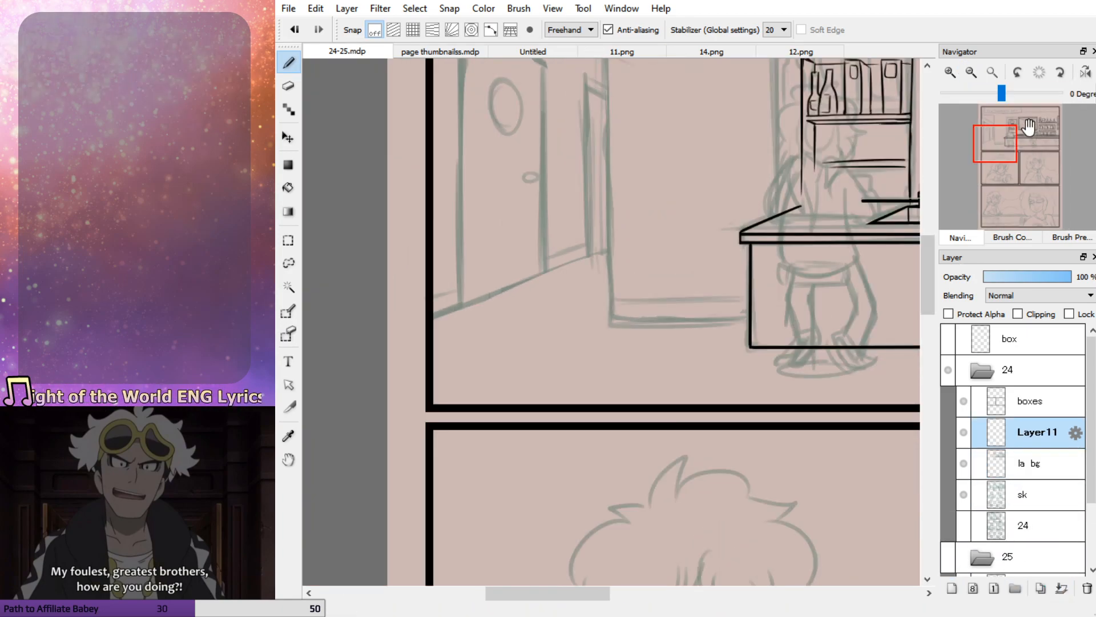
Ink the outline of the hallway opening: the wall's base line to the counter, the vertical wall edge and the straight top line
left_click_drag(1028, 127, 1007, 139)
mouse_move(575, 364)
left_mouse_down()
mouse_move(406, 370)
mouse_move(420, 369)
left_mouse_up()
left_click_drag(999, 151, 998, 128)
left_click_drag(558, 177, 545, 147)
left_click_drag(372, 147, 362, 147)
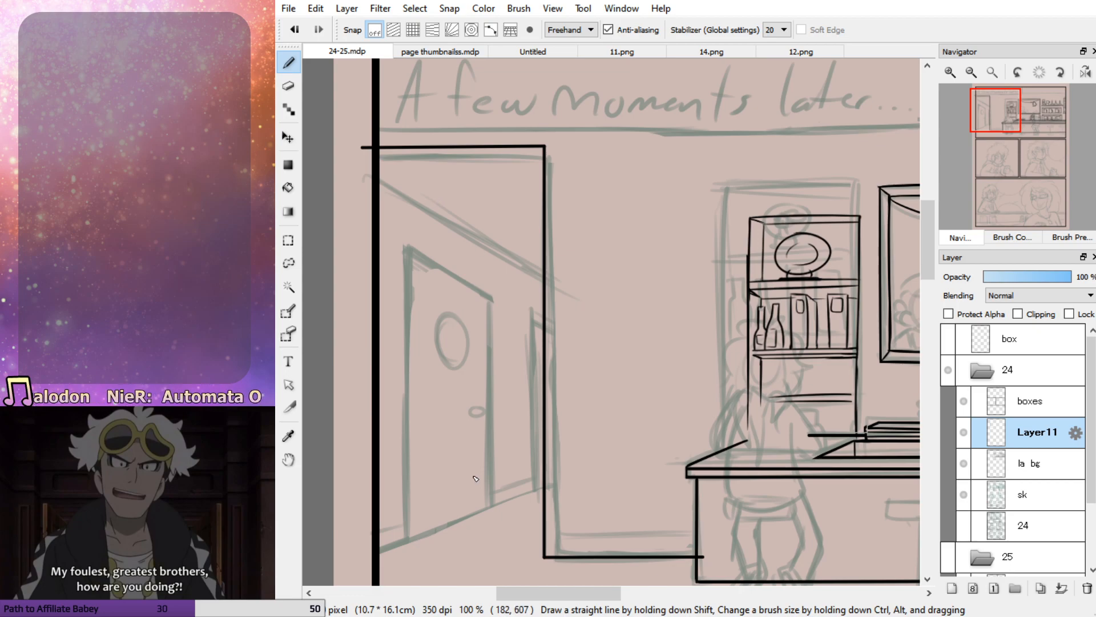
On the la bg layer, ink the hallway's slanted floor line from past the panel's left border through the wall edge
left_click_drag(545, 488, 334, 561)
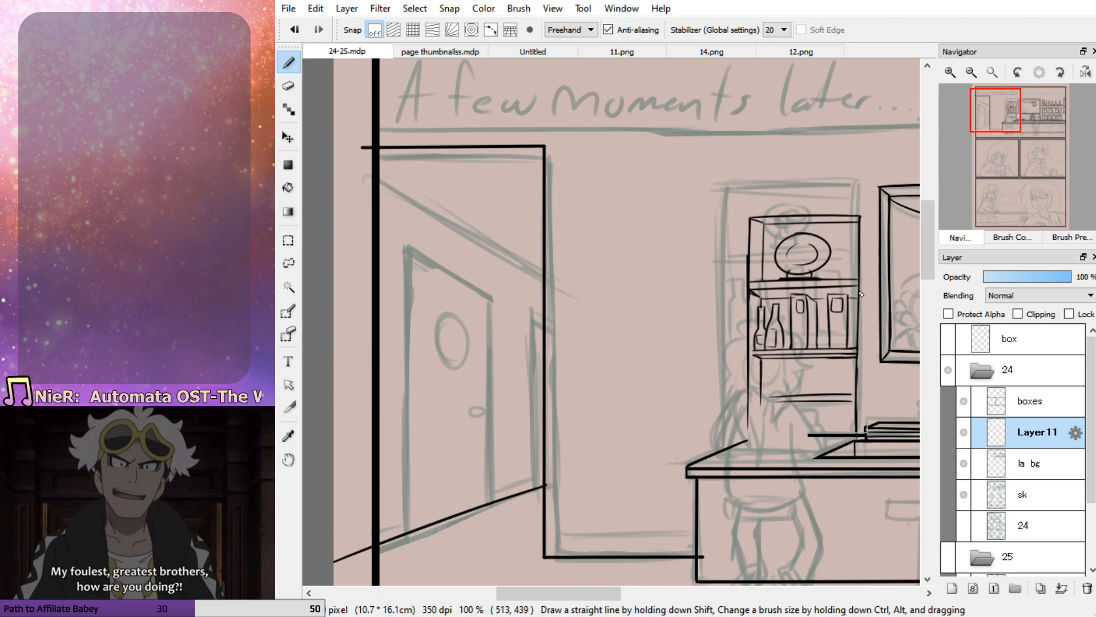
key("ctrl+z")
left_click(991, 147)
left_click(1028, 464)
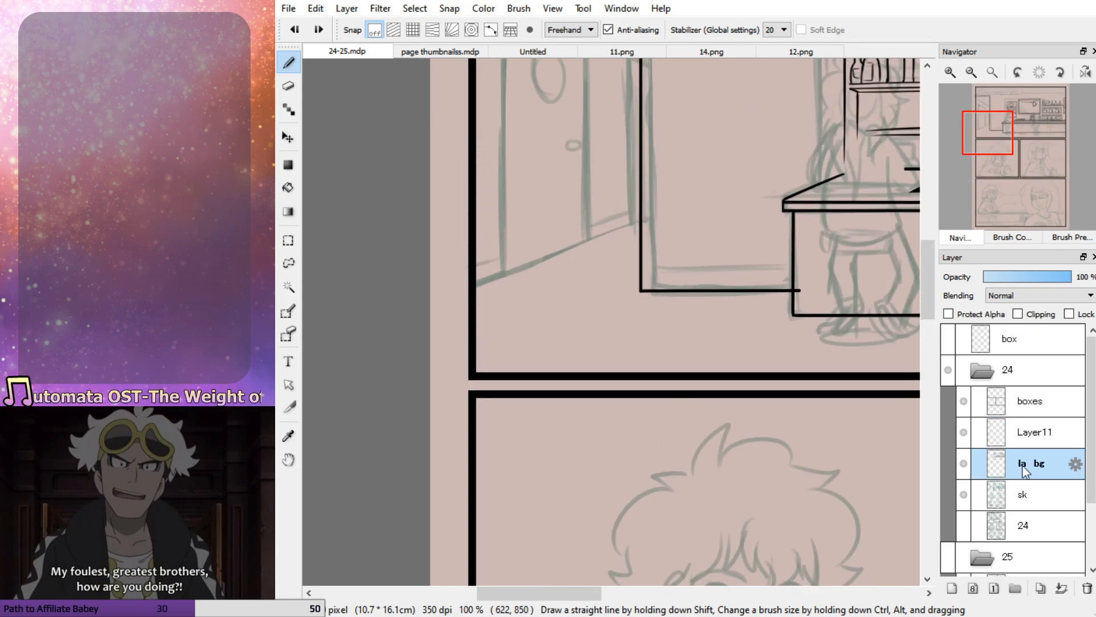
left_click_drag(430, 294, 502, 276)
left_click(717, 186, "shift")
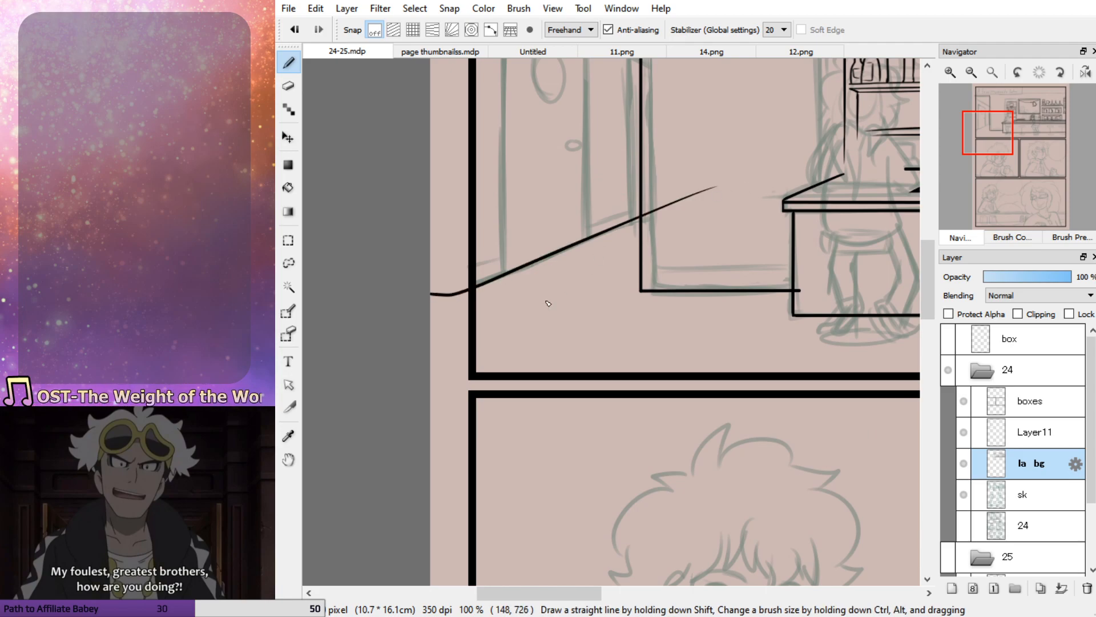
Erase the floor line's ends that overshoot the panel's left border and the wall edge
key("e")
left_click_drag(466, 297, 406, 300)
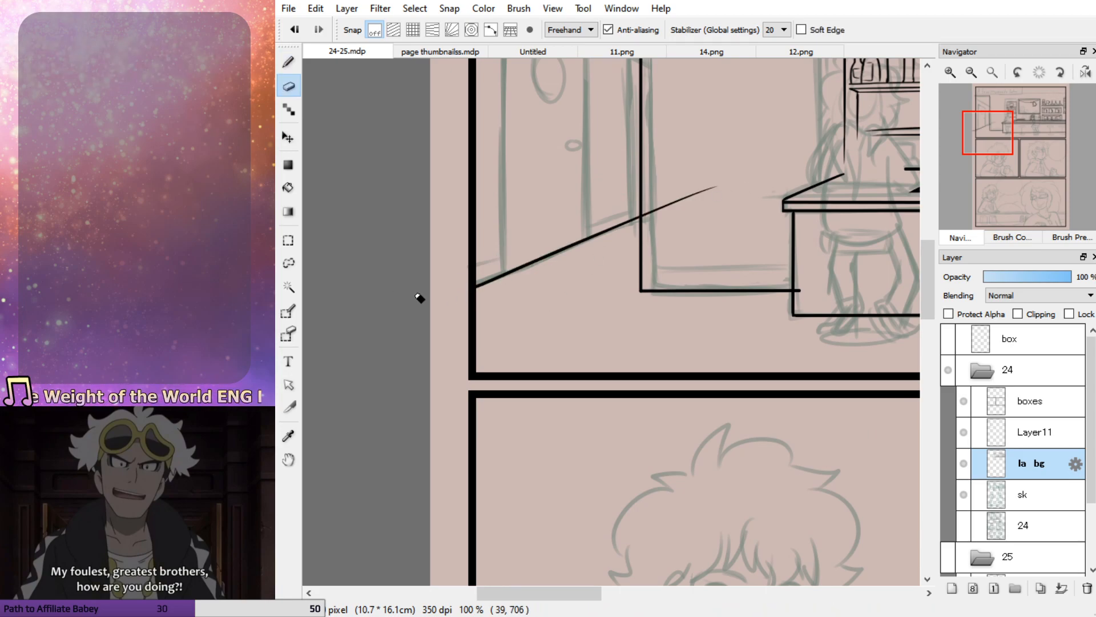
left_click_drag(651, 217, 724, 184)
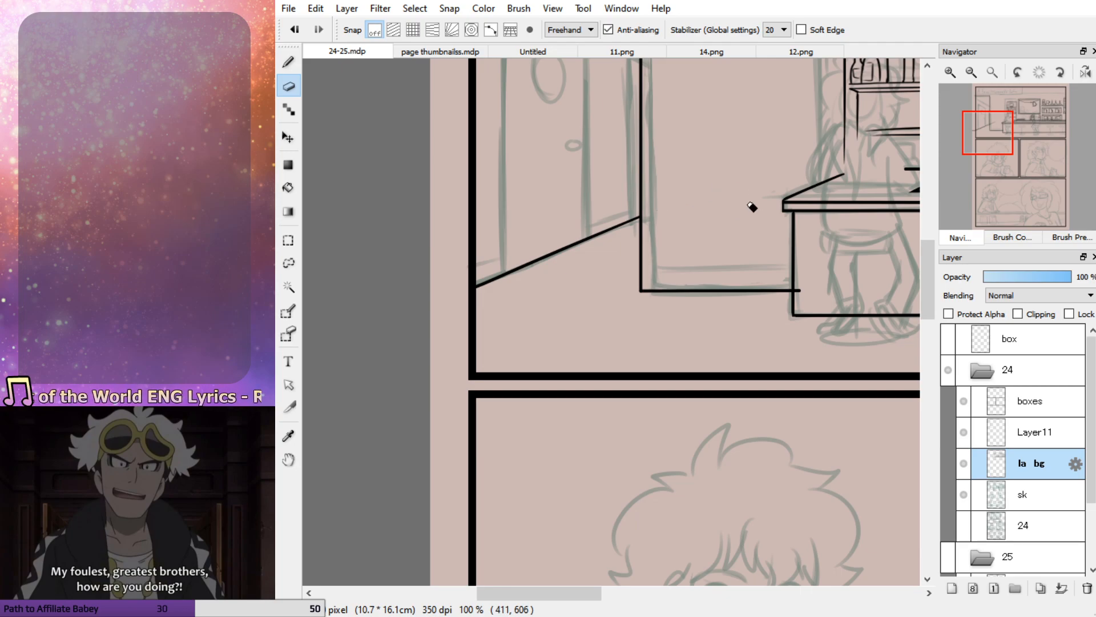
On Layer11, erase the opening's line ends that overlap the counter front and cross the panel's left border
left_click(1033, 434)
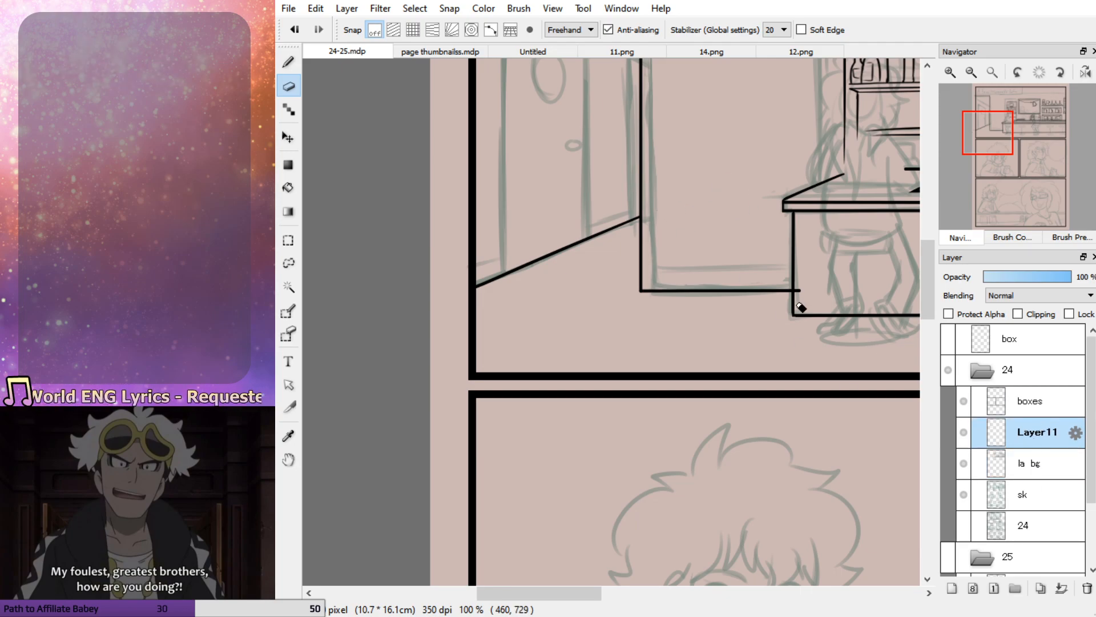
left_click_drag(1004, 145, 989, 124)
left_click_drag(512, 178, 500, 179)
On the la bg layer, ink the hallway's slanted ceiling line and erase its ends beyond the wall edge and panel border
key("p")
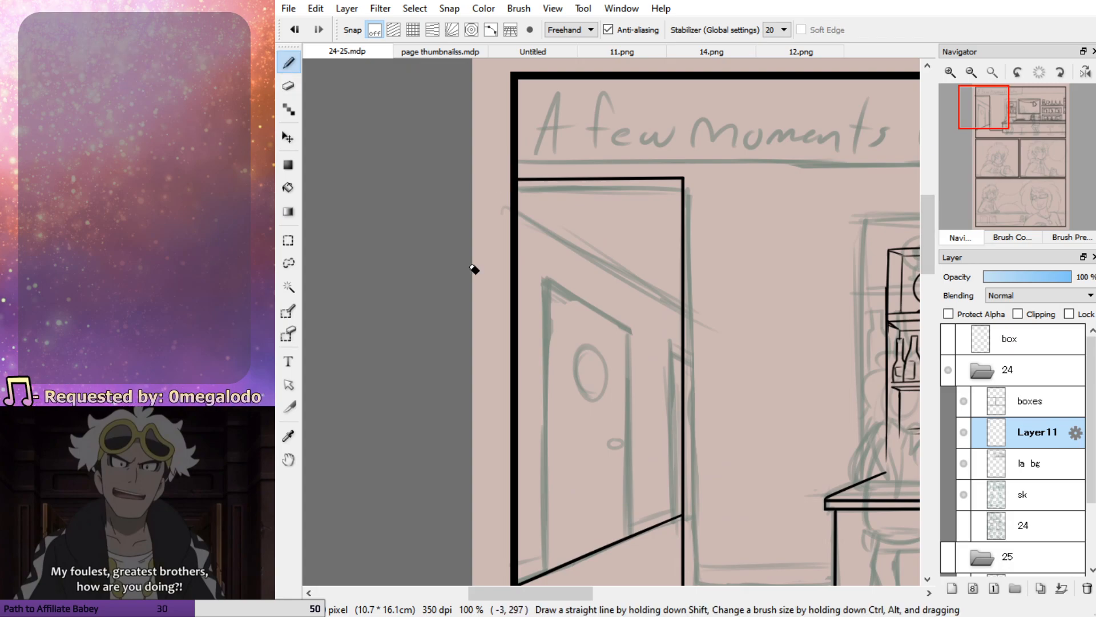
left_click(1036, 461)
left_click(504, 201)
left_click(682, 316, "shift")
key("ctrl+z")
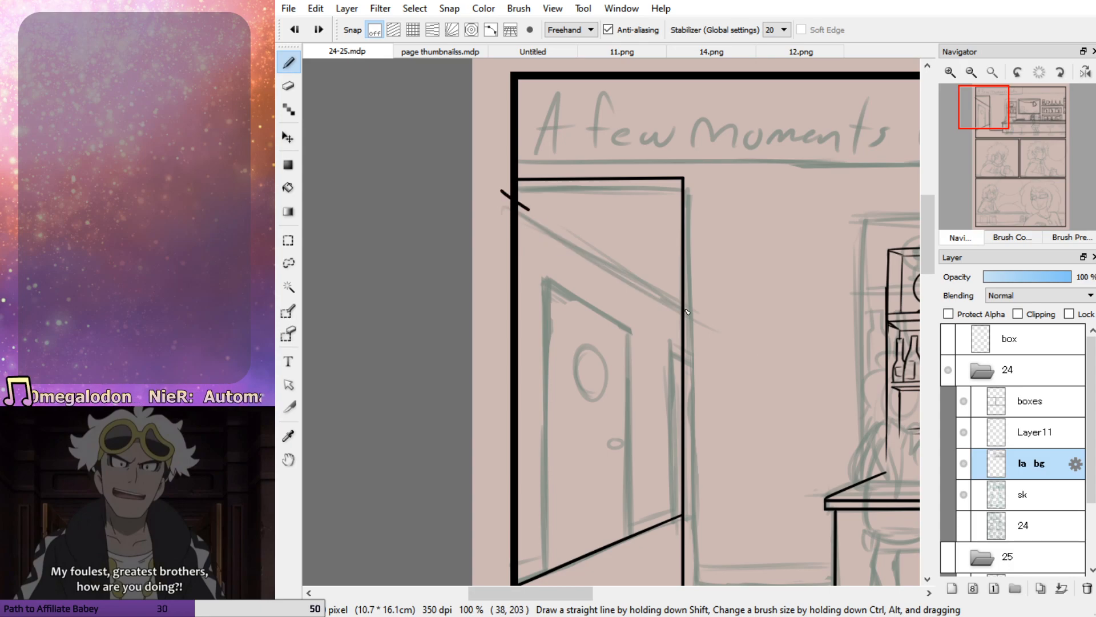
left_click(777, 369, "shift")
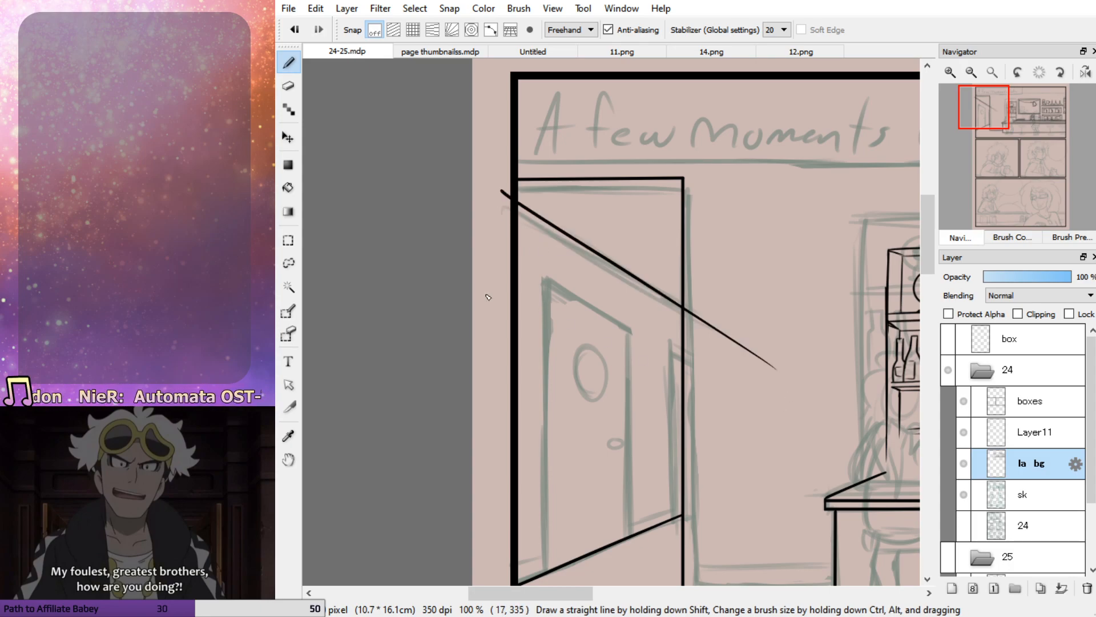
key("ctrl+z")
left_click_drag(485, 191, 713, 332)
key("ctrl+z")
left_click_drag(490, 195, 824, 380)
key("e")
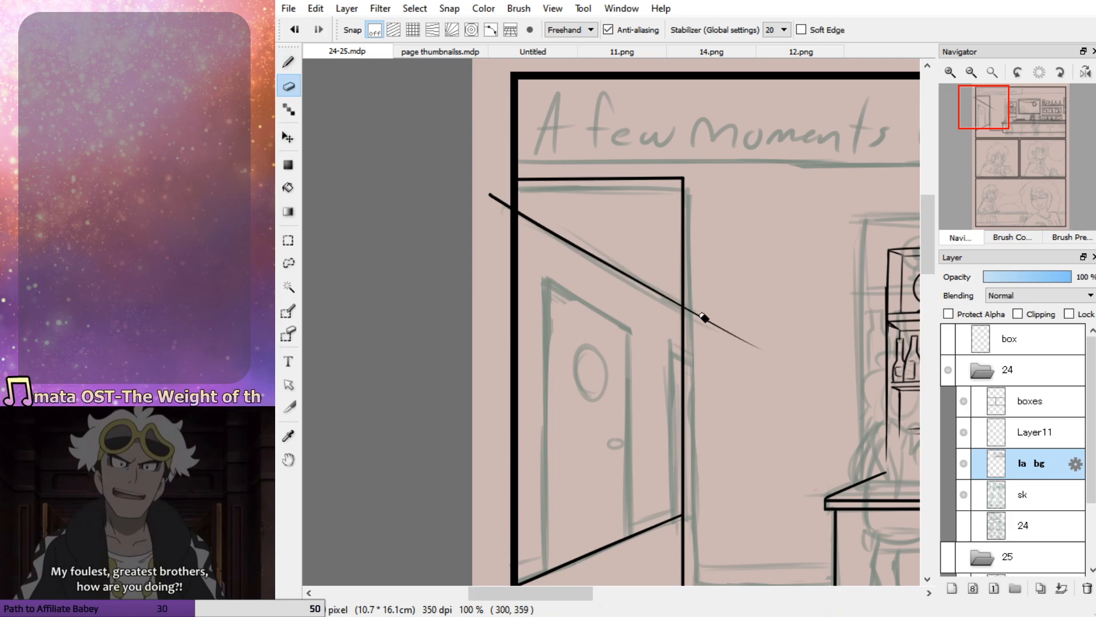
left_click_drag(690, 312, 752, 350)
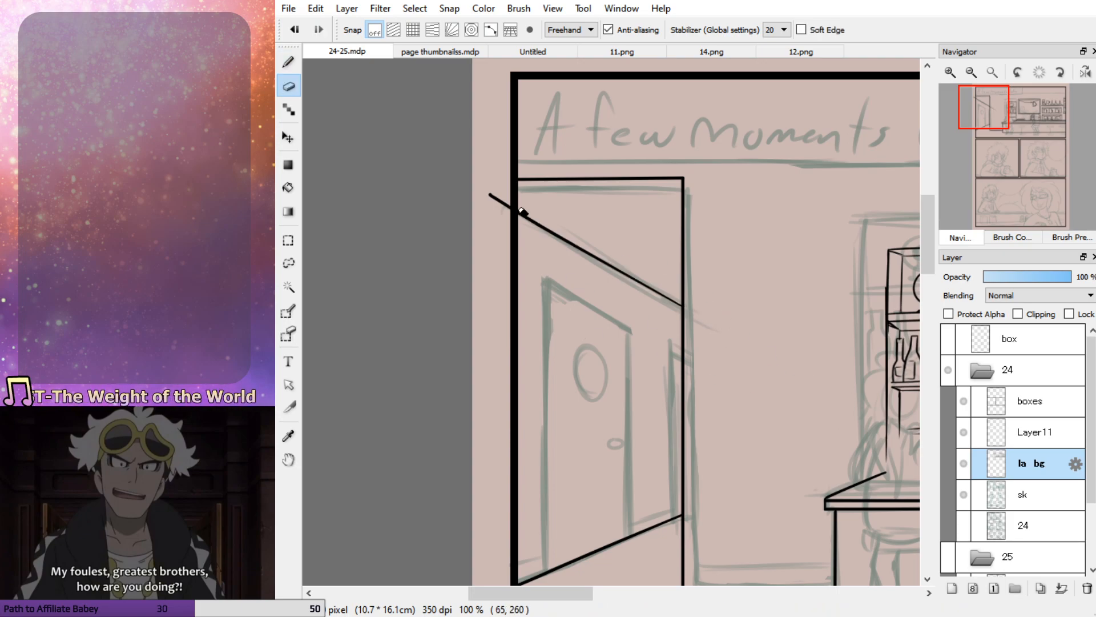
On Layer11, ink the hallway door's slanted top edge and its straight vertical left edge down past the floor line
key("b")
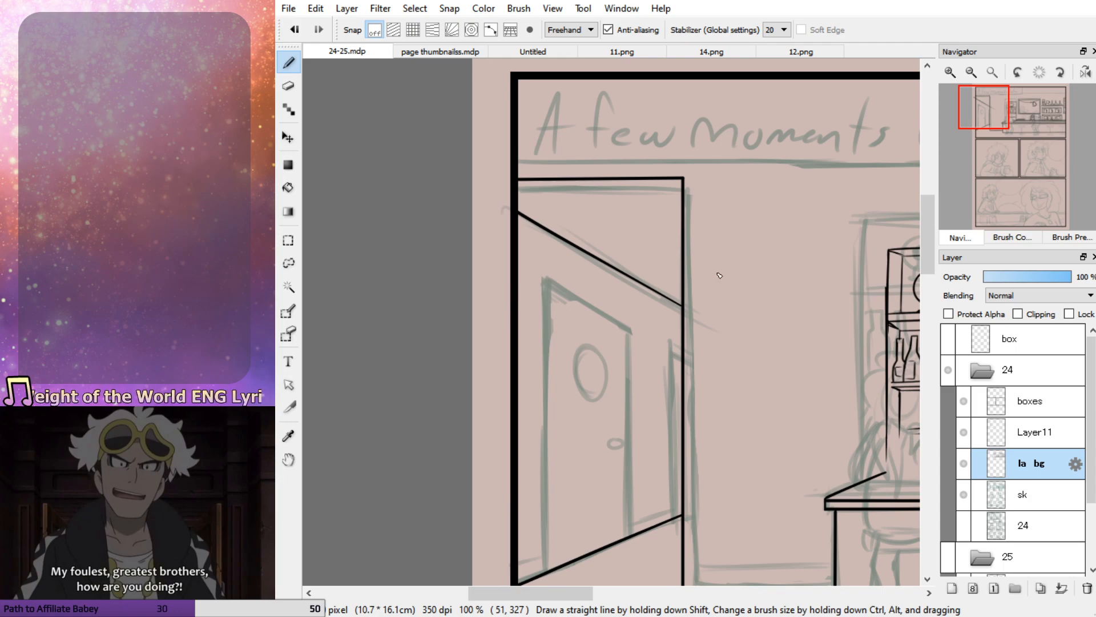
left_click_drag(983, 108, 985, 114)
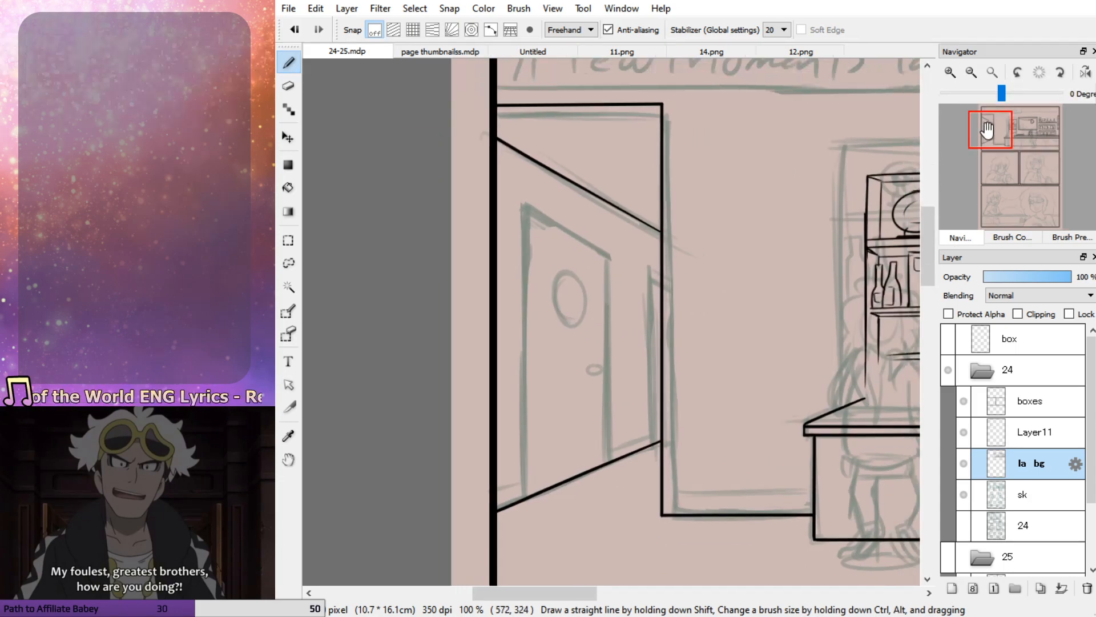
left_click(1031, 442)
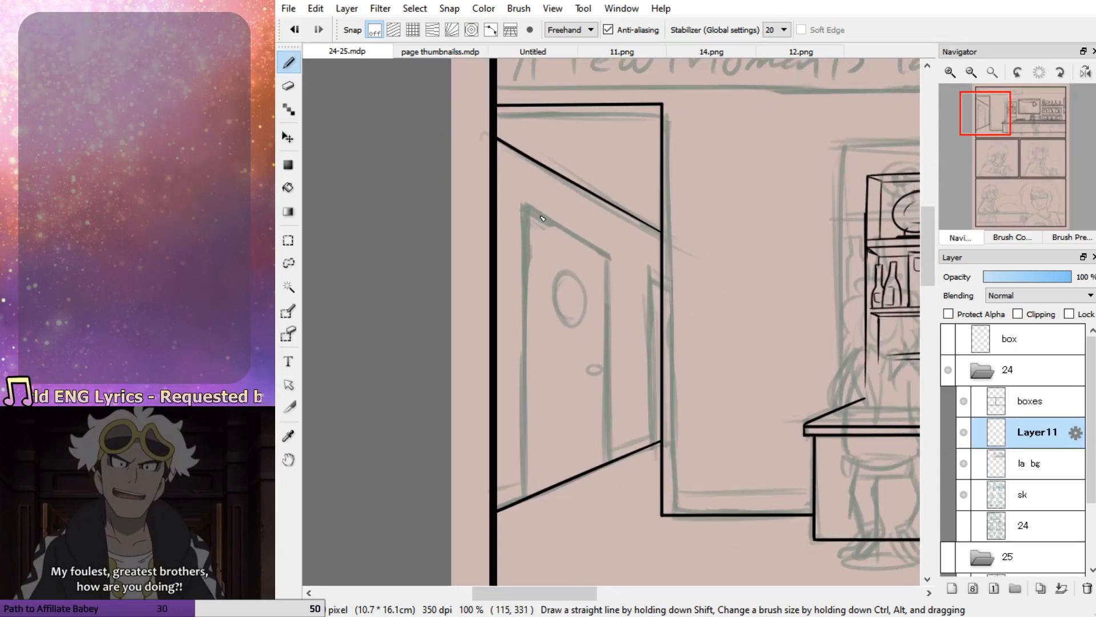
left_click_drag(525, 191, 622, 266)
left_click_drag(521, 181, 528, 536)
key("ctrl+z")
key("ctrl+z")
left_click_drag(524, 192, 508, 542)
key("ctrl+z")
left_click_drag(520, 302, 519, 562)
key("ctrl+z")
left_click_drag(526, 183, 541, 579)
key("ctrl+z")
left_click_drag(530, 190, 524, 550)
key("ctrl+z")
left_click_drag(531, 187, 537, 556)
key("ctrl+z")
left_click_drag(526, 188, 527, 521)
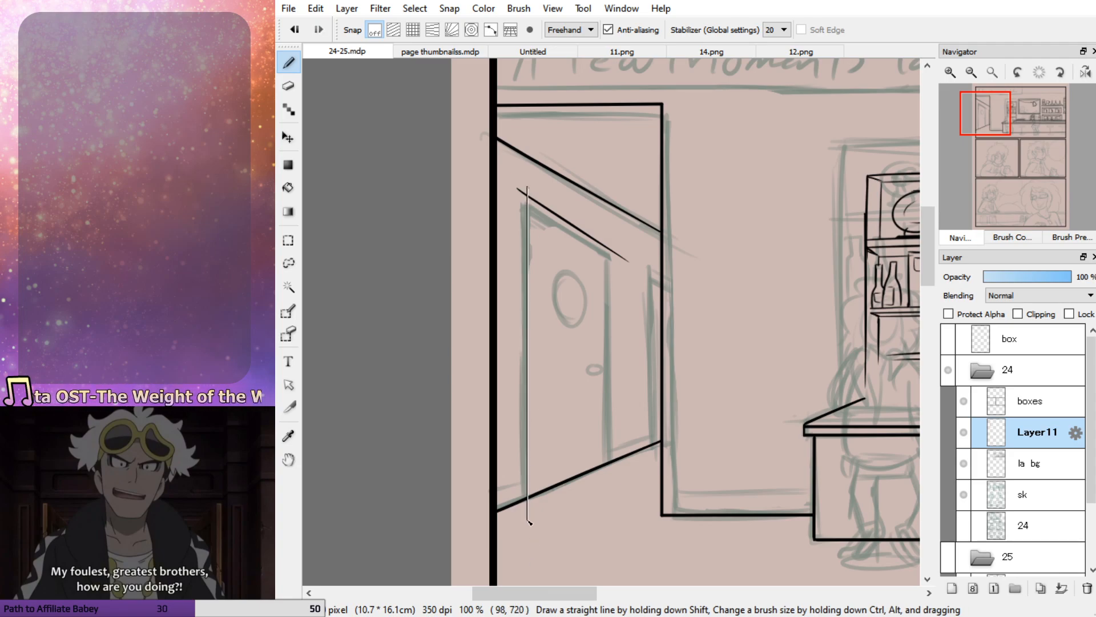
Ink the hallway door's vertical right edge and the vertical left edge of the second door farther back
mouse_move(615, 250)
left_mouse_down()
mouse_move(606, 507)
mouse_move(609, 254)
mouse_move(608, 481)
left_mouse_up()
key("ctrl+z")
left_click_drag(649, 267, 651, 458)
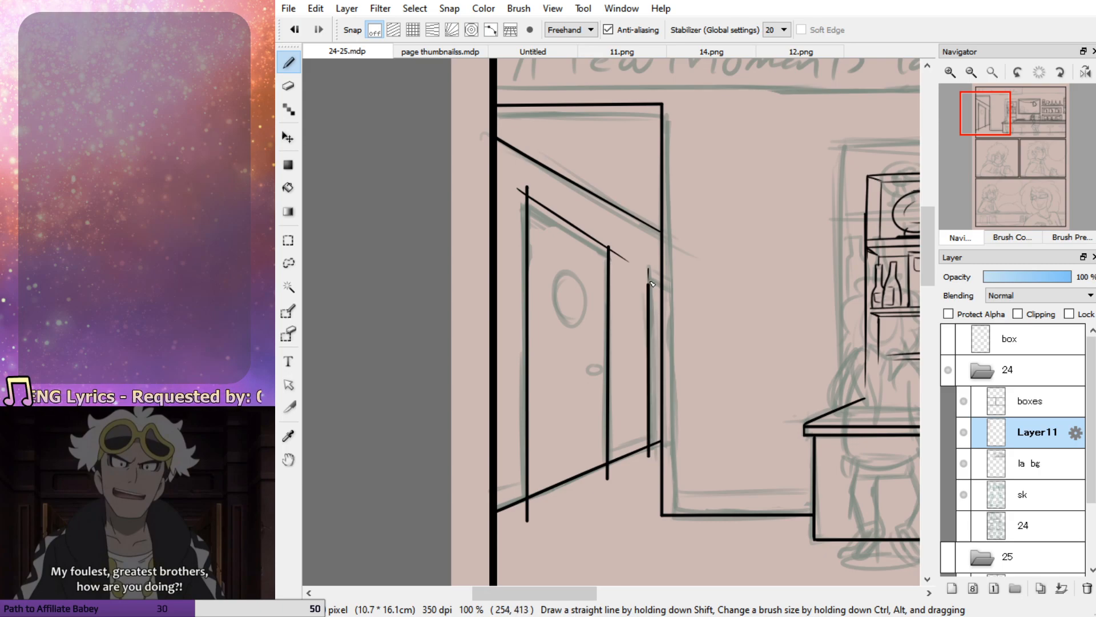
key("ctrl+z")
left_click_drag(650, 264, 651, 462)
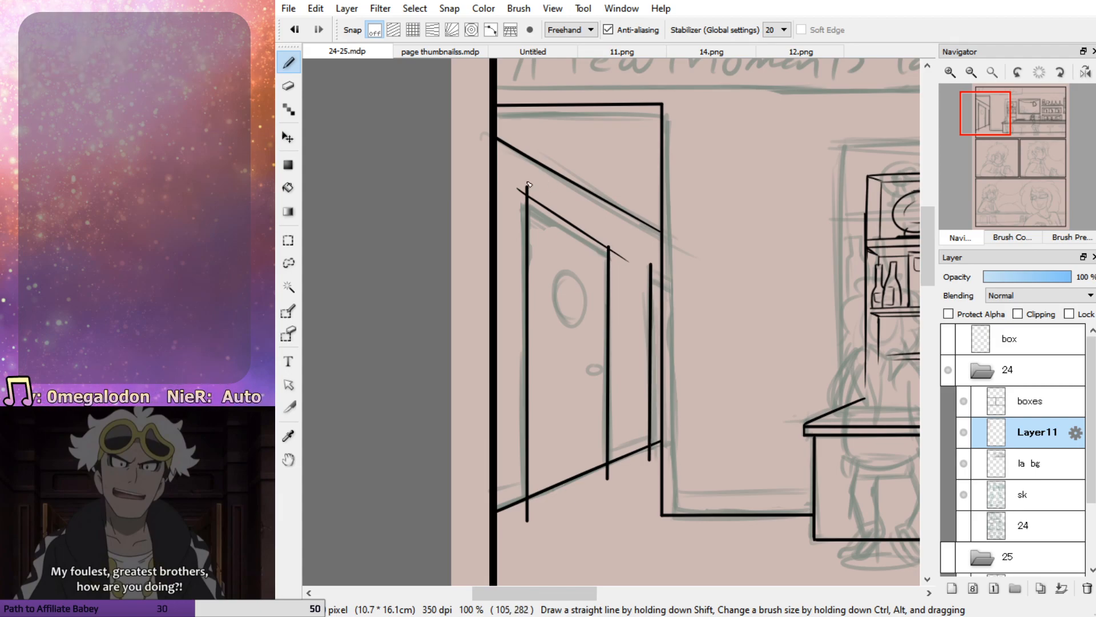
Erase the overshooting line ends at the door's upper corners and below the floor line
key("e")
mouse_move(615, 243)
left_mouse_down()
mouse_move(639, 268)
mouse_move(622, 265)
left_mouse_up()
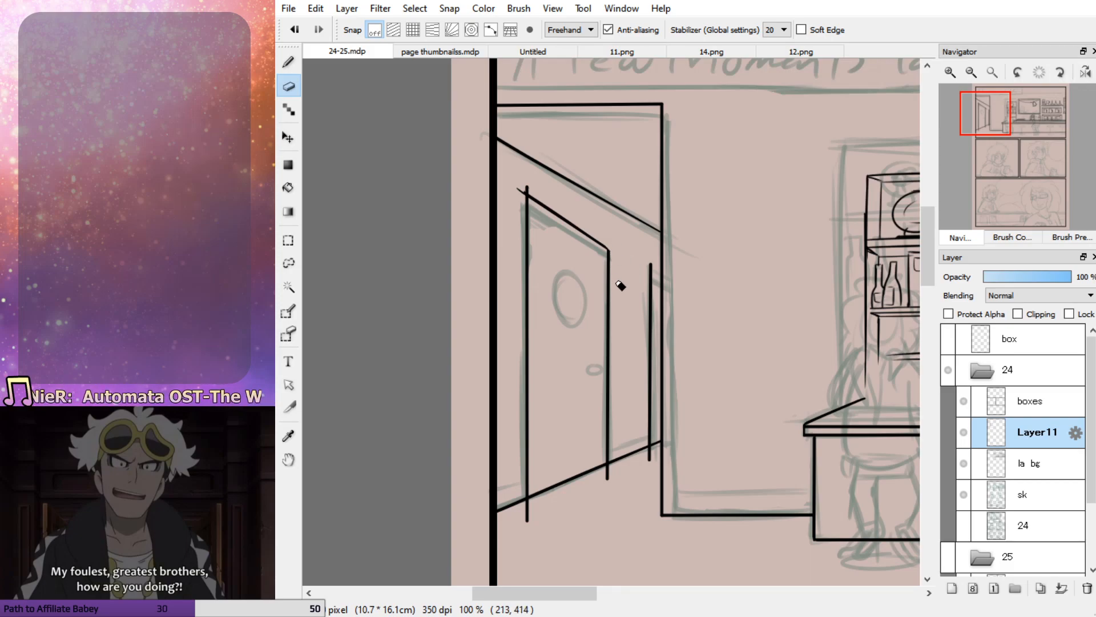
mouse_move(533, 184)
left_mouse_down()
mouse_move(521, 190)
mouse_move(530, 188)
left_mouse_up()
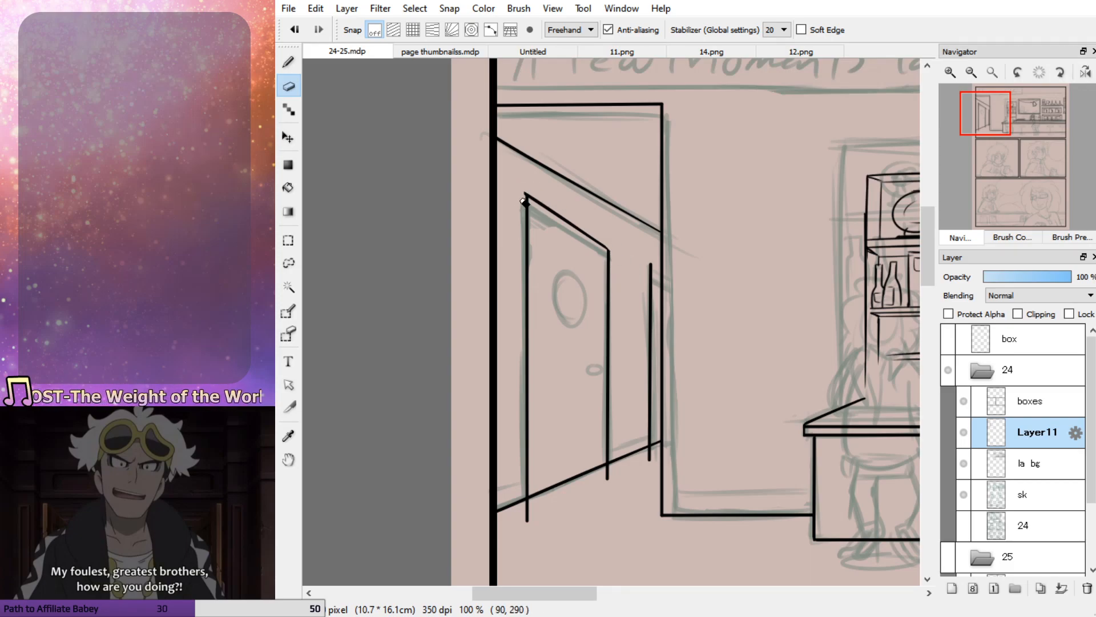
left_click_drag(619, 469, 614, 469)
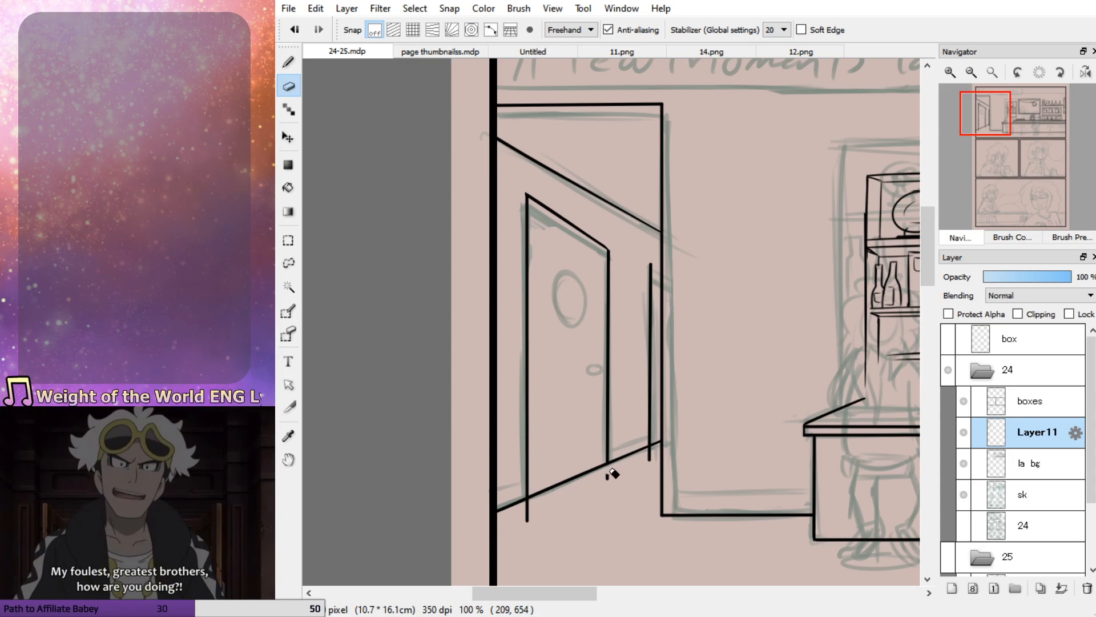
left_click_drag(528, 508, 531, 516)
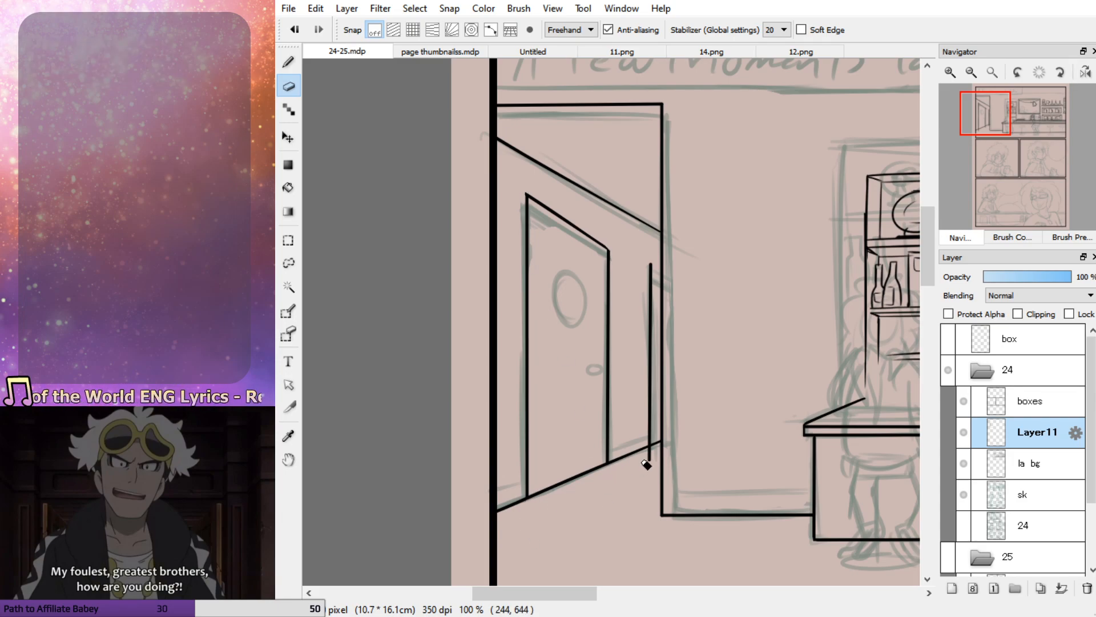
Ink the second door's short slanted top edge to the wall edge and clean up its corner
key("b")
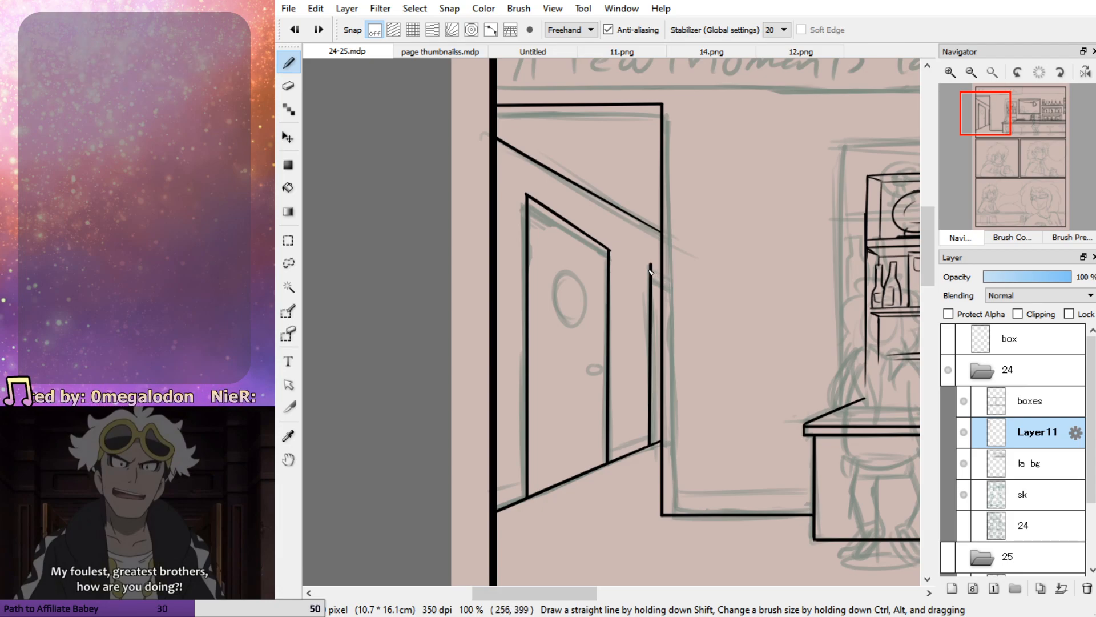
key("ctrl+z")
mouse_move(661, 280)
left_mouse_down()
mouse_move(638, 265)
mouse_move(647, 268)
left_mouse_up()
key("ctrl+z")
key("e")
key("b")
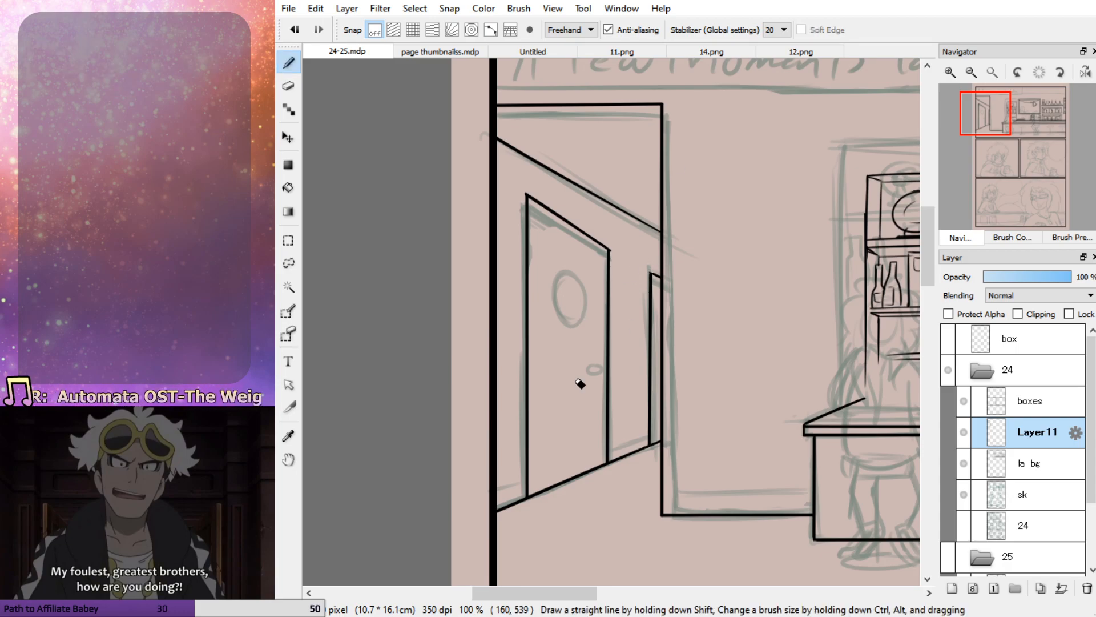
left_click_drag(651, 274, 663, 279)
key("ctrl+z")
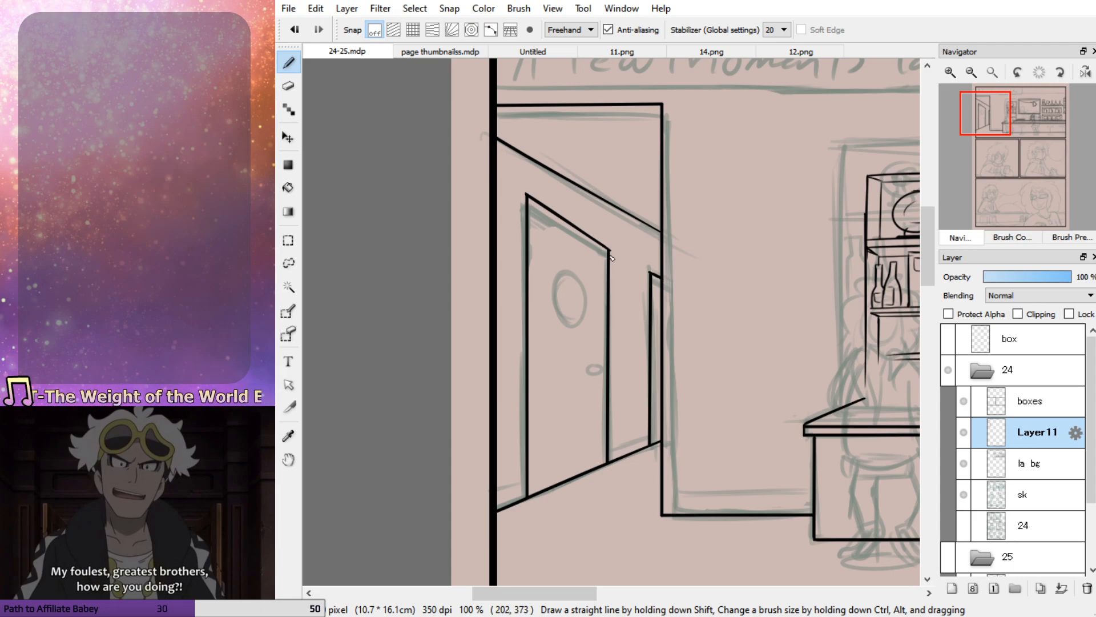
Ink a double-outlined round sign with a small figure and a round doorknob on the hallway door
left_click_drag(570, 273, 573, 317)
key("ctrl+z")
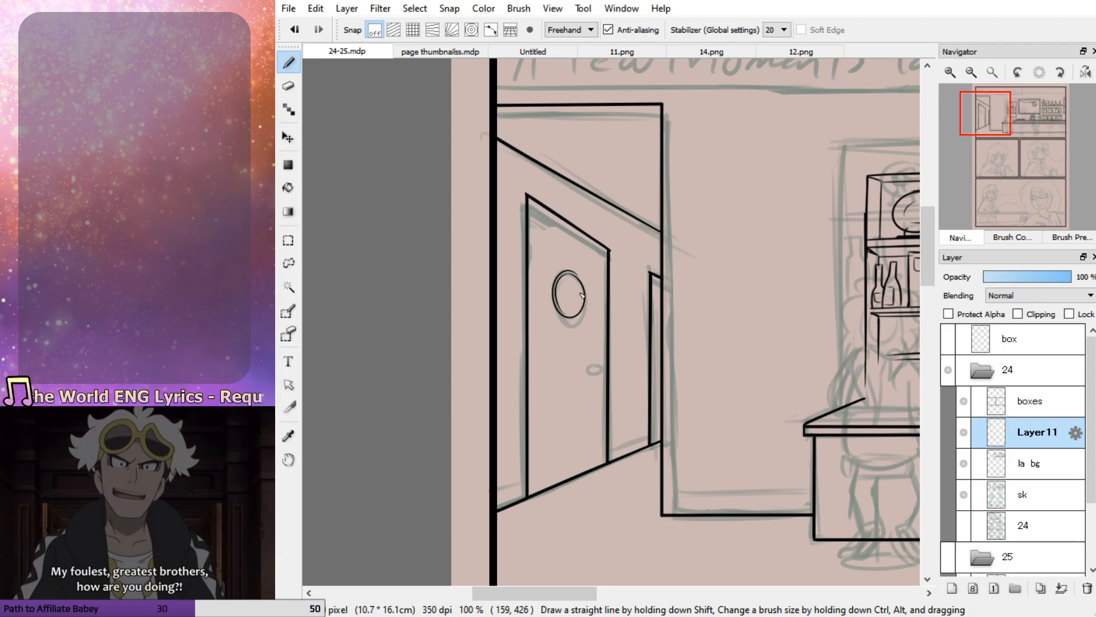
left_click_drag(602, 368, 600, 366)
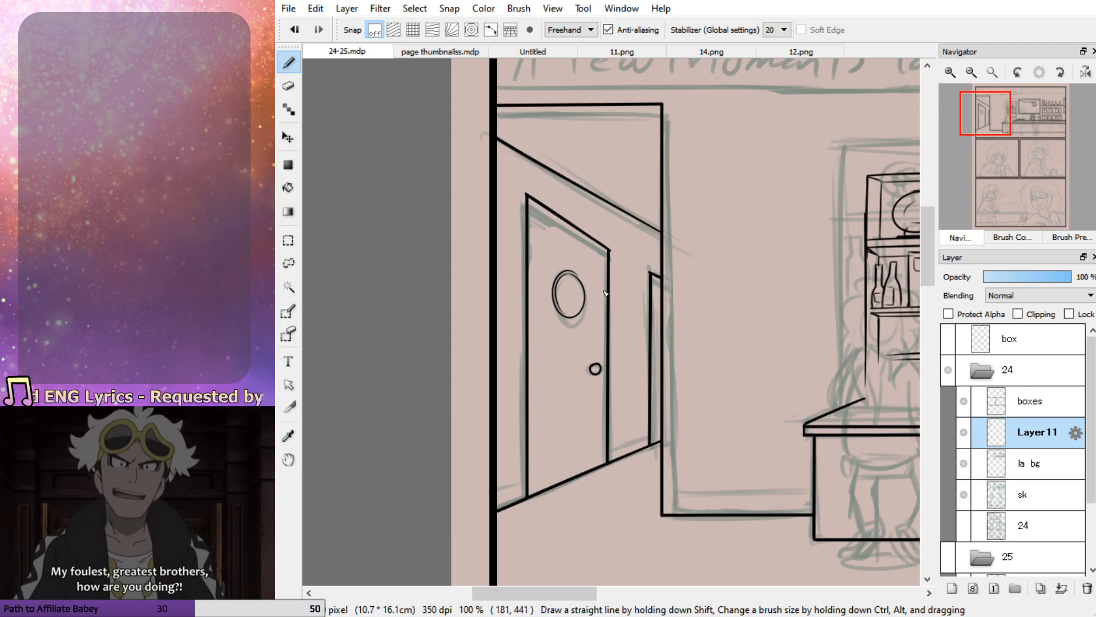
mouse_move(567, 282)
left_mouse_down()
mouse_move(578, 294)
mouse_move(569, 282)
mouse_move(575, 304)
mouse_move(563, 303)
mouse_move(583, 303)
left_mouse_up()
key("ctrl+z")
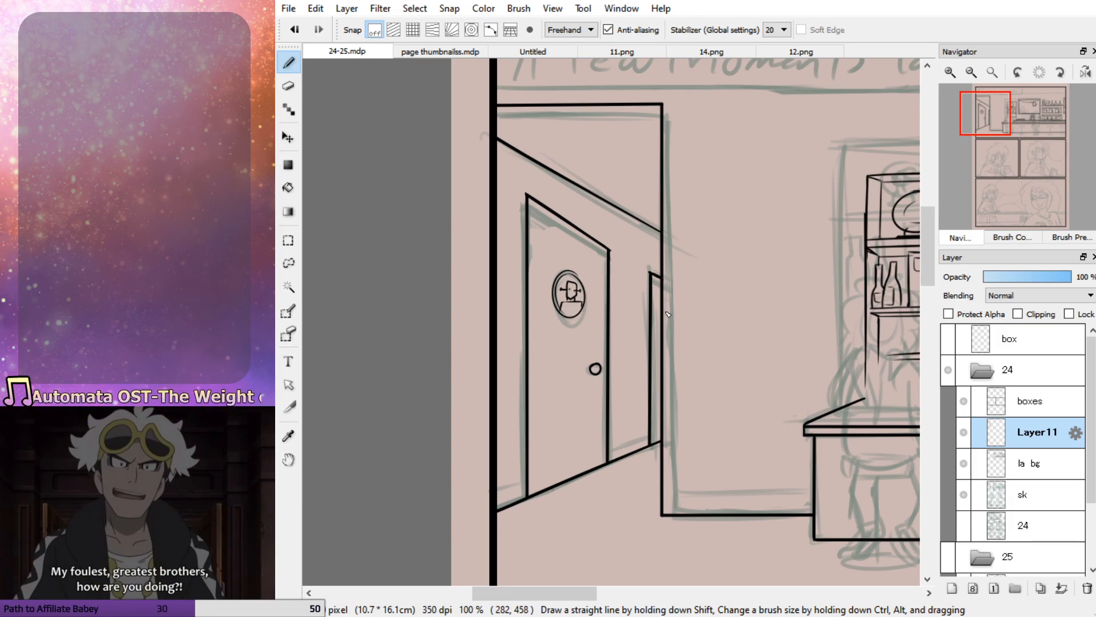
Try to ink a small detail on the second door beside the wall edge
left_click_drag(661, 324, 662, 308)
key("ctrl+z")
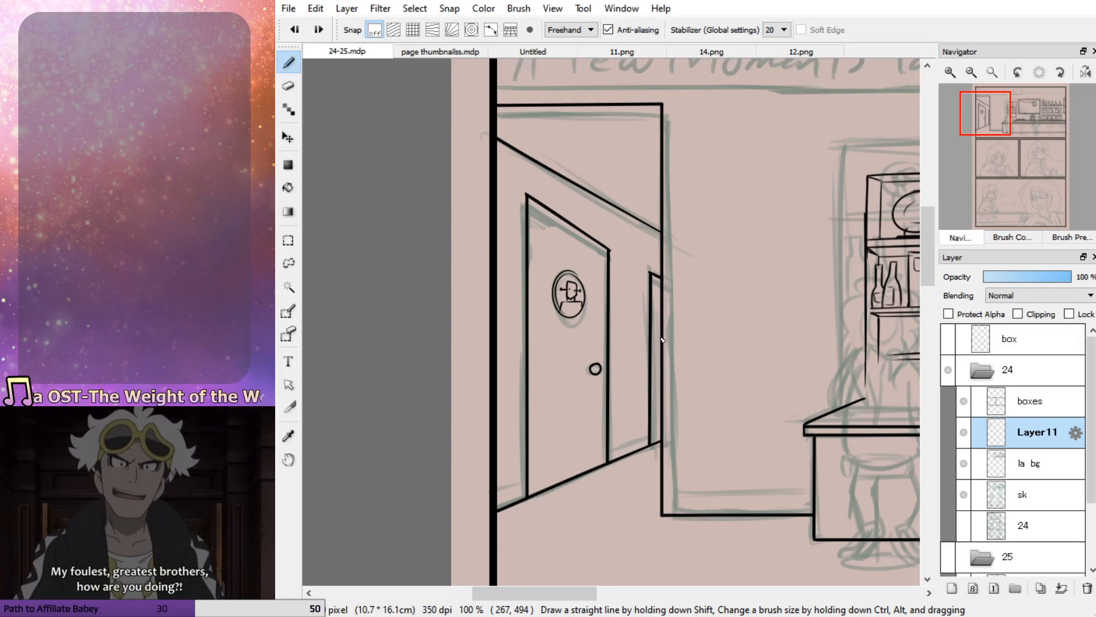
left_click_drag(1001, 132, 999, 138)
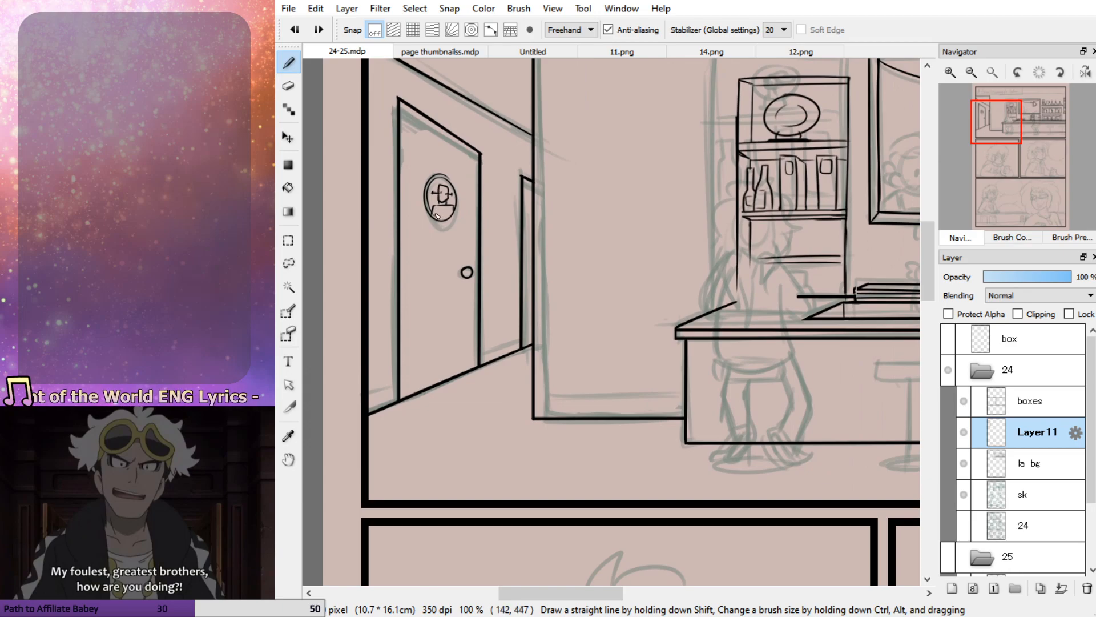
left_click_drag(433, 168, 447, 169)
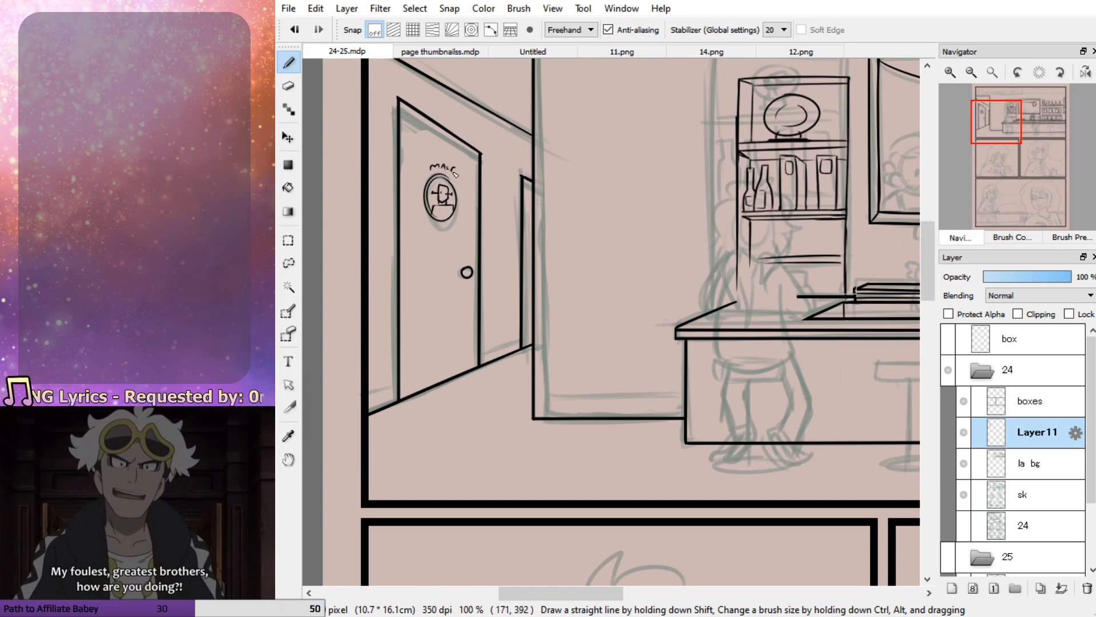
key("ctrl+z")
key("ctrl+z")
key("ctrl+z")
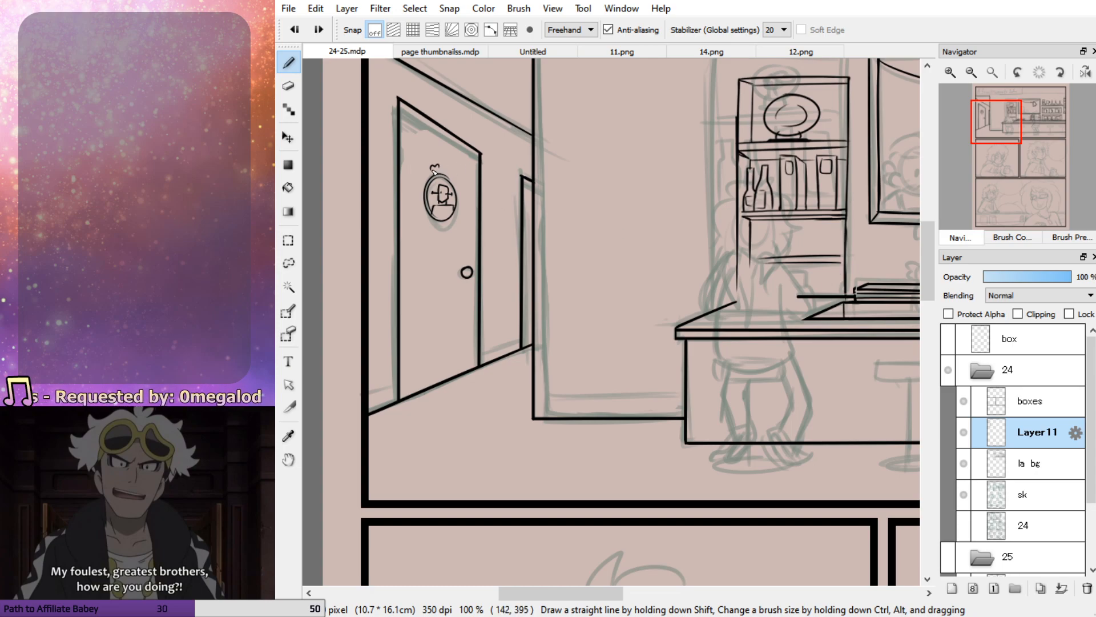
Letter MALE in small capitals directly above the round sign on the hallway door, redoing the first version at closer range
left_click_drag(429, 172, 451, 175)
left_click_drag(990, 126, 986, 133)
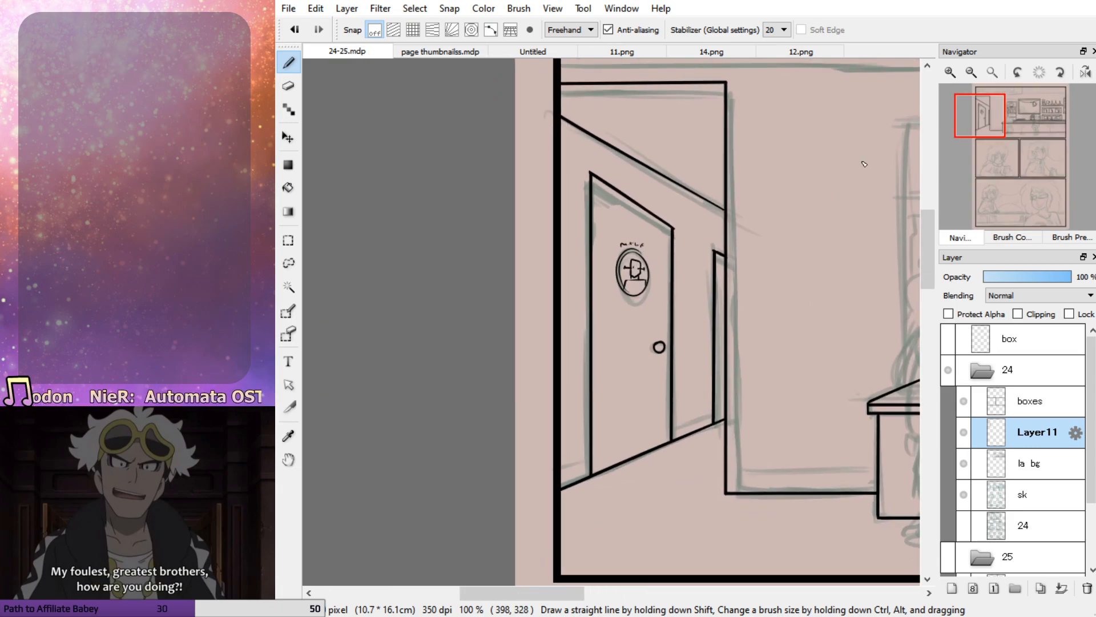
left_click(950, 73)
left_click(950, 73)
key("ctrl+z")
key("ctrl+z")
key("ctrl+z")
key("ctrl+z")
mouse_move(669, 96)
left_mouse_down()
mouse_move(704, 99)
mouse_move(668, 87)
mouse_move(676, 81)
mouse_move(643, 96)
left_mouse_up()
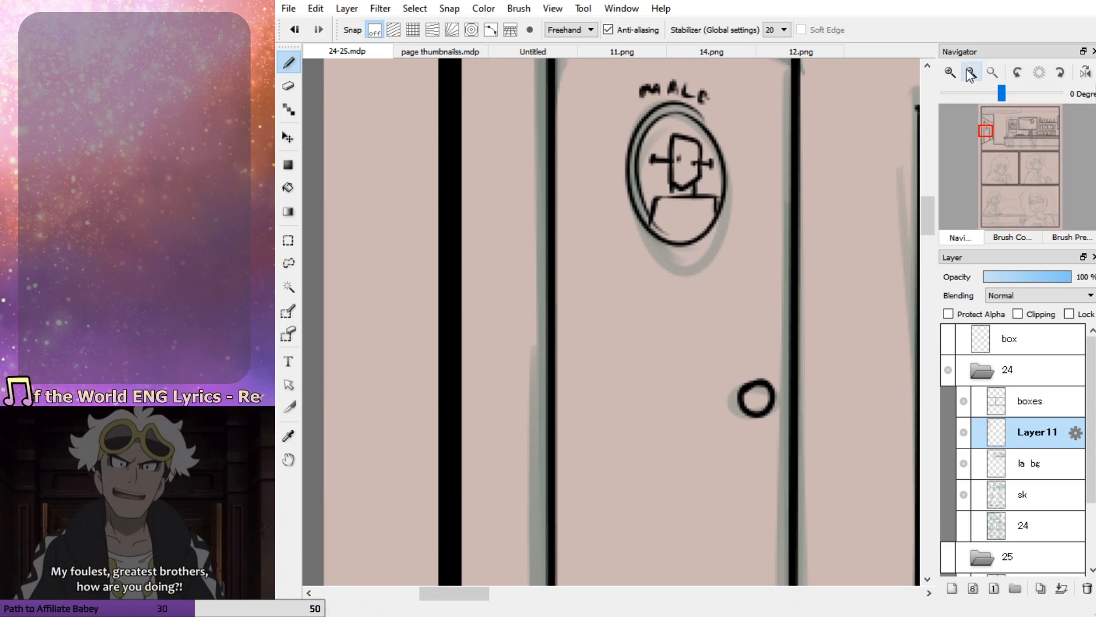
left_click(971, 74)
left_click(971, 74)
left_click_drag(973, 127, 996, 123)
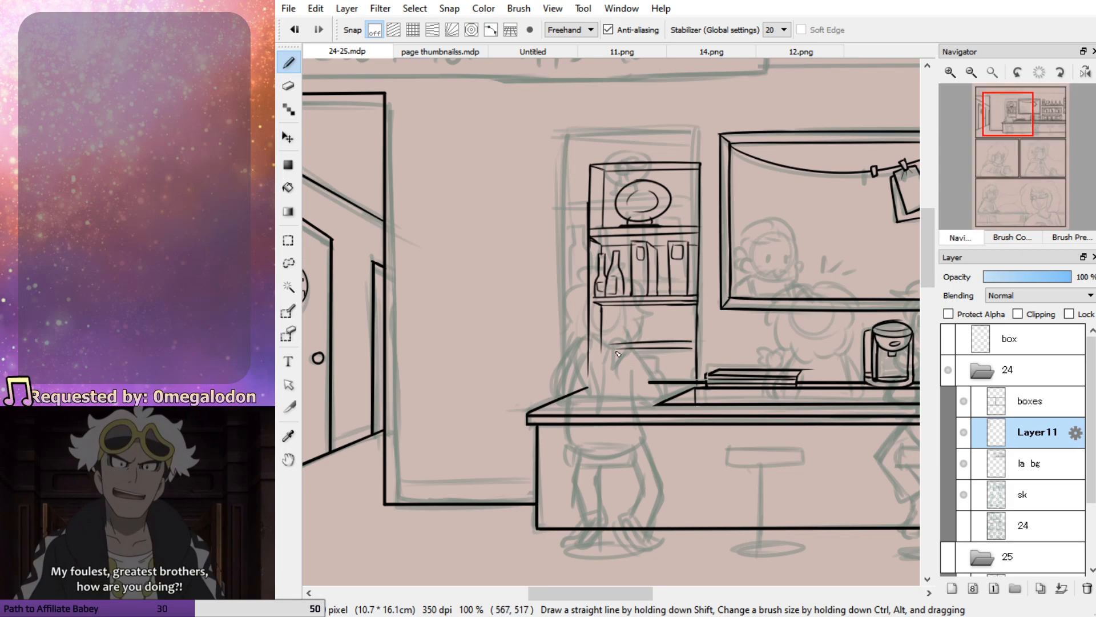
scroll(618, 354, "down", 2)
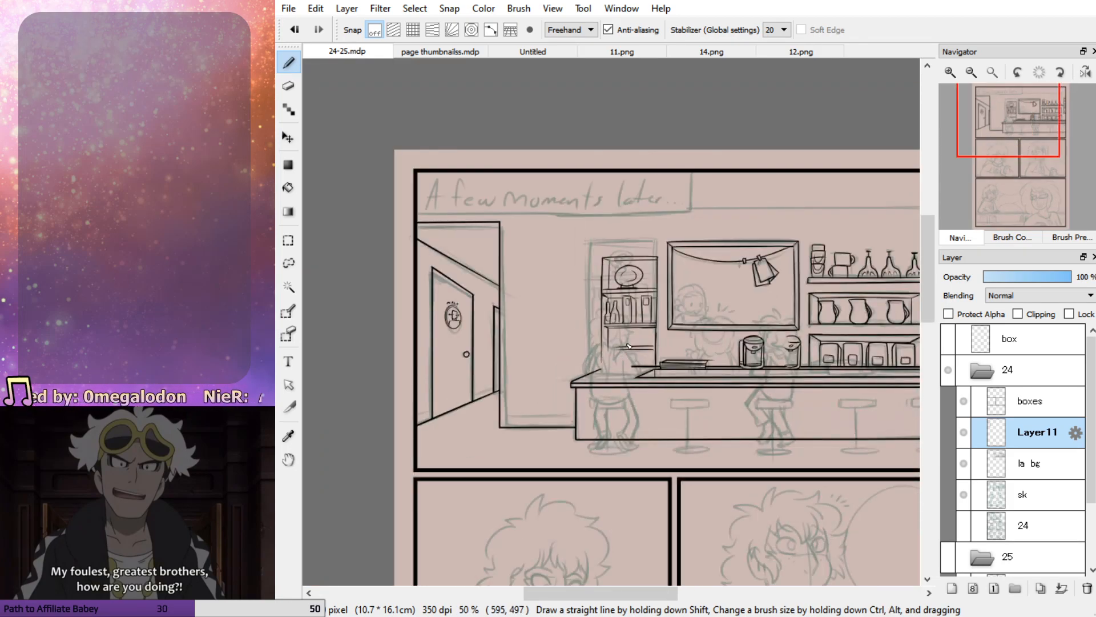
scroll(637, 335, "down", 1)
scroll(660, 265, "up", 1)
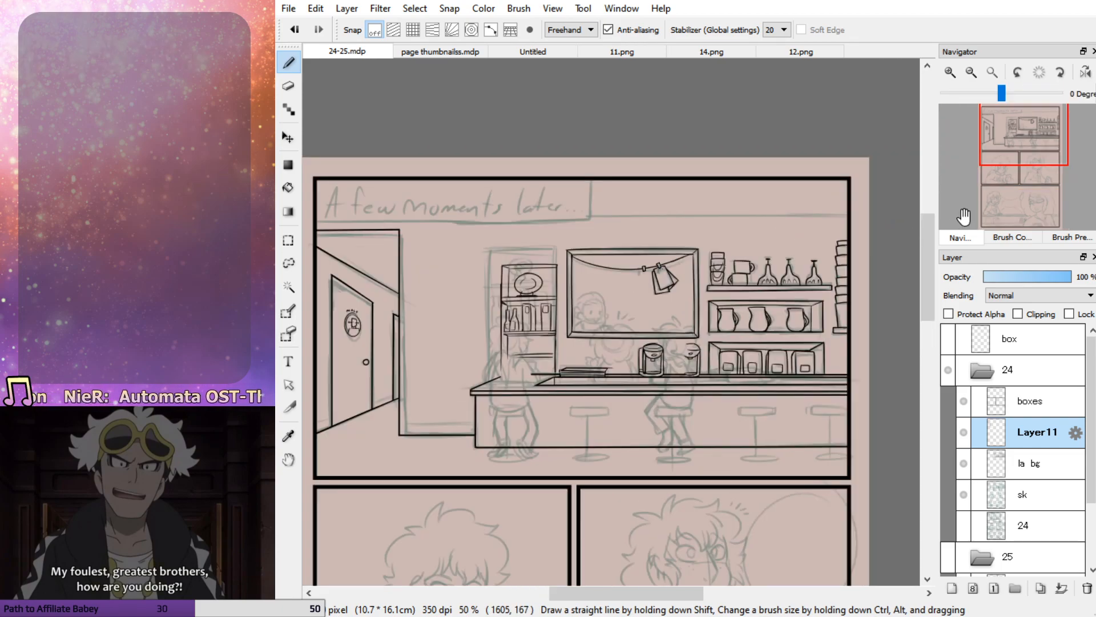
left_click_drag(858, 217, 333, 222)
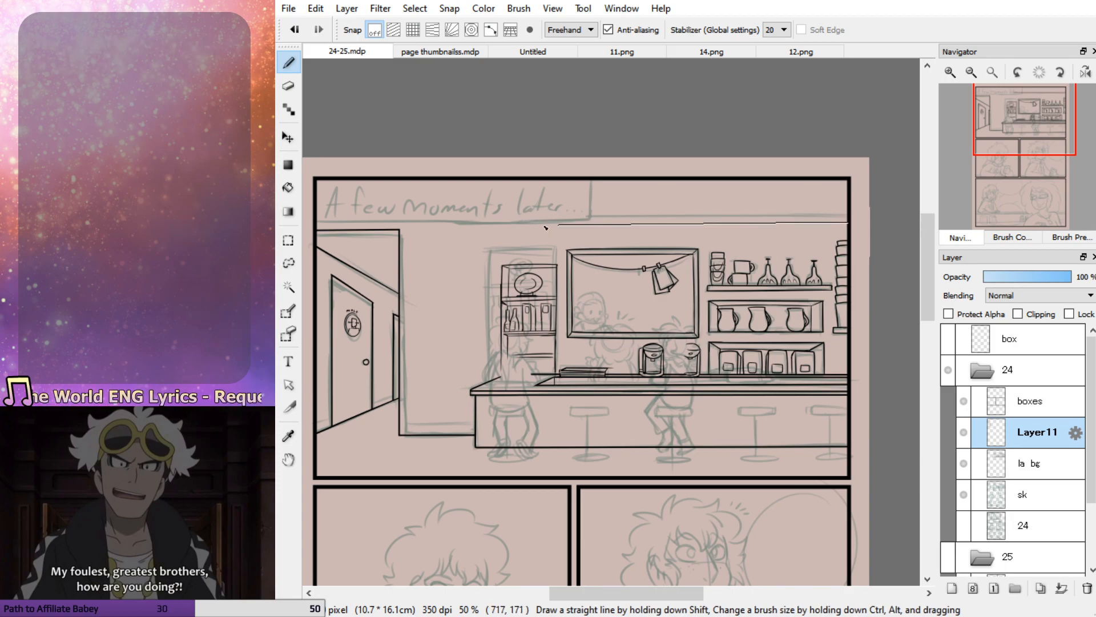
left_click(313, 225, "shift")
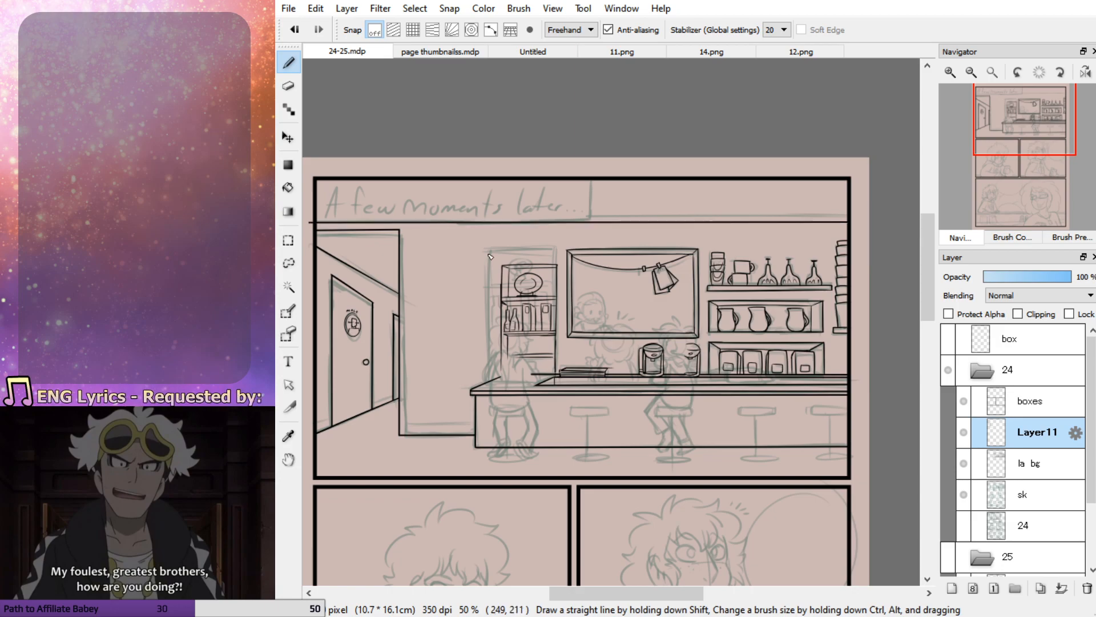
key("ctrl+z")
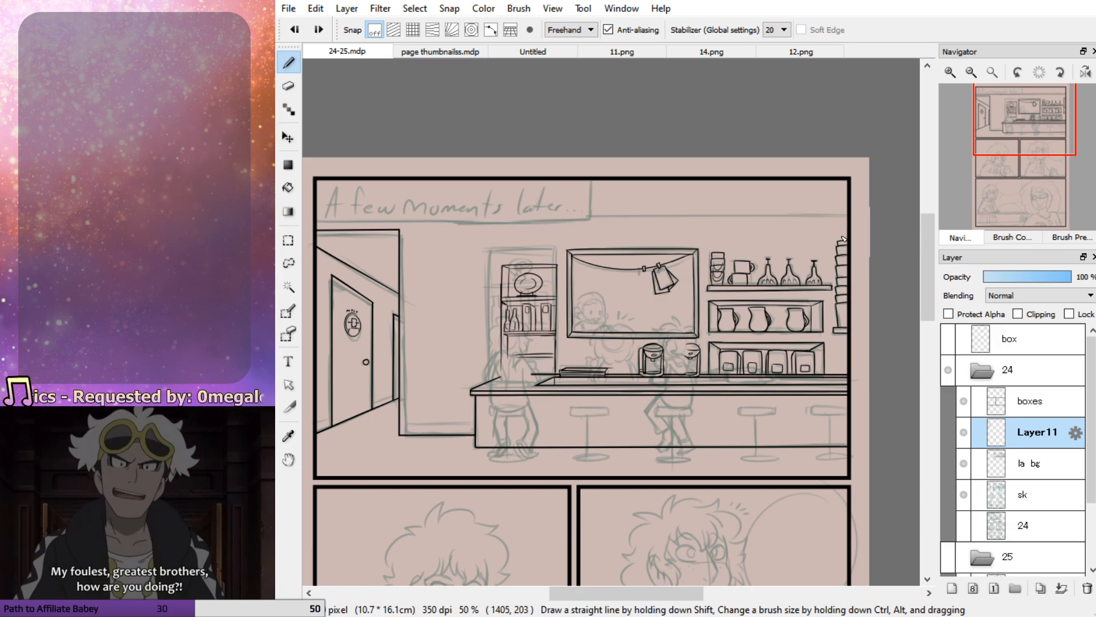
Ink a straight ceiling line across the first panel above the hallway and window, and erase its ends outside the panel border
left_click(850, 216)
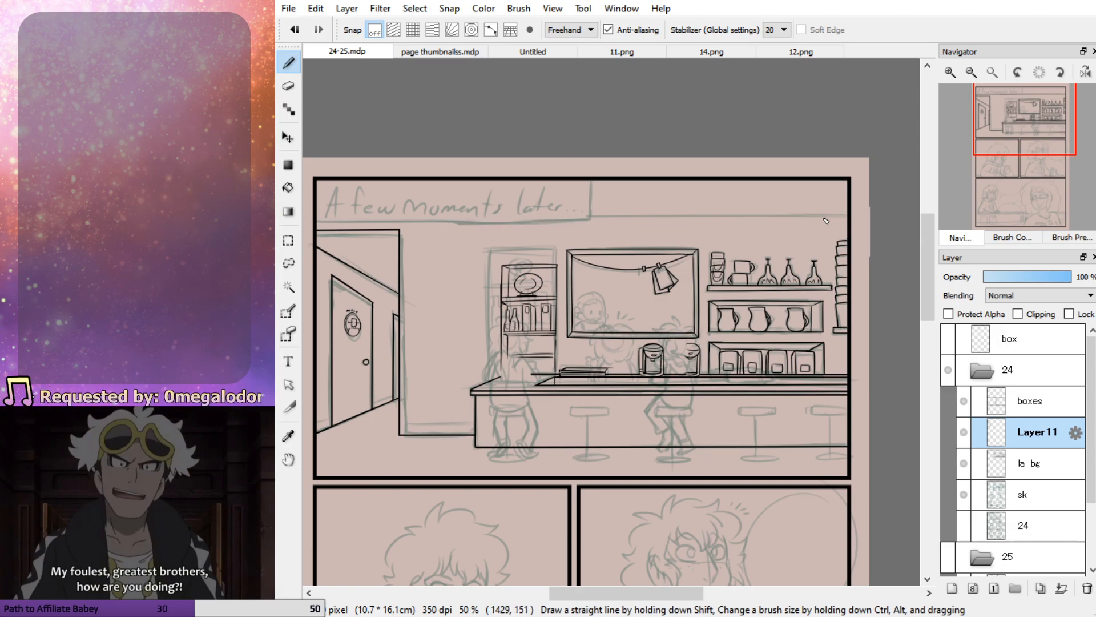
left_click(306, 215, "shift")
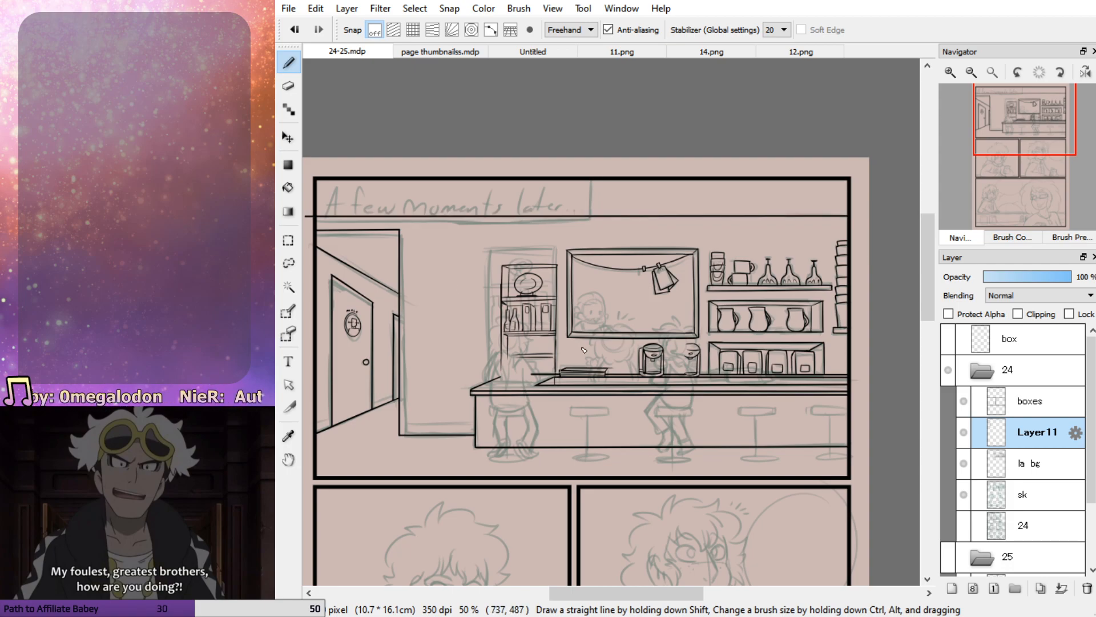
key("e")
left_click(991, 126)
mouse_move(510, 129)
left_mouse_down()
mouse_move(515, 144)
mouse_move(510, 132)
left_mouse_up()
left_click(1037, 118)
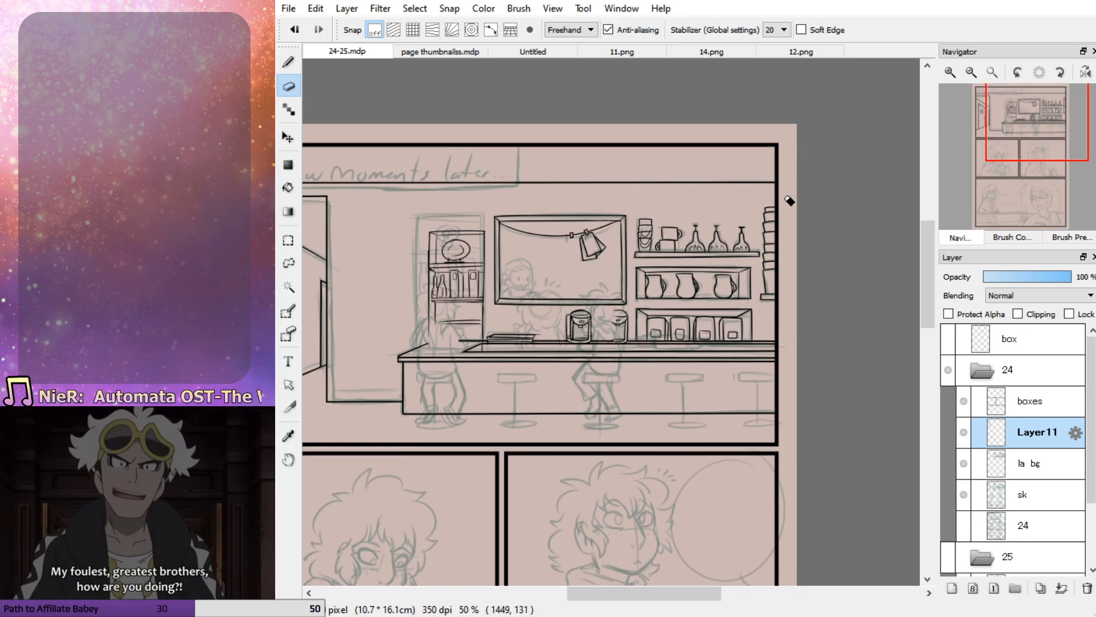
key("b")
scroll(857, 354, "down", 1)
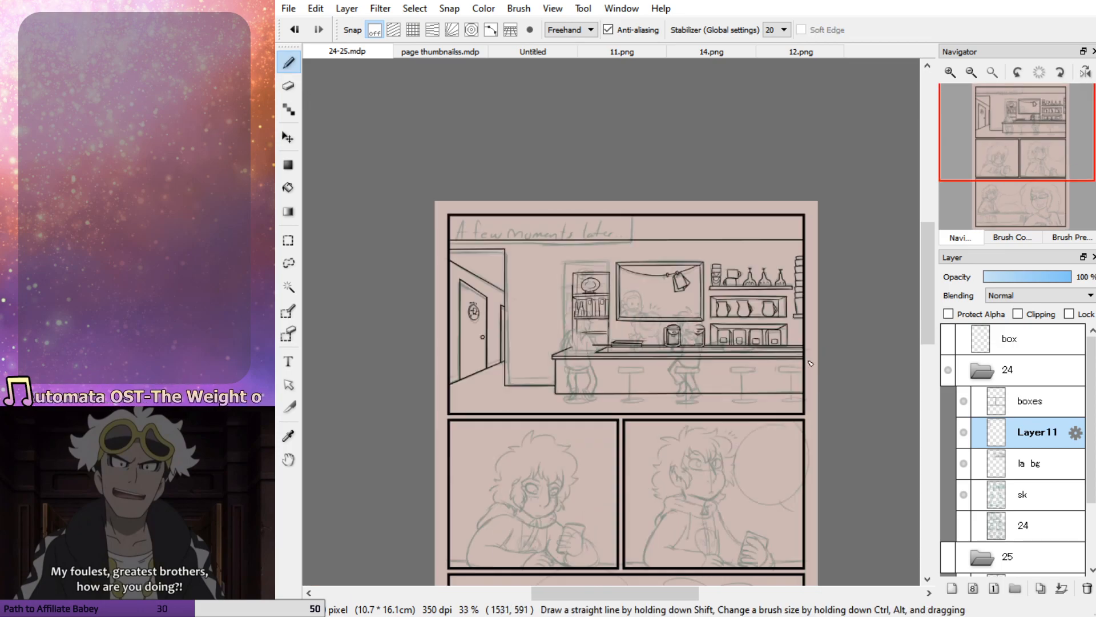
Merge Layer11 down into the background line art layer "la bg"
scroll(561, 378, "up", 1)
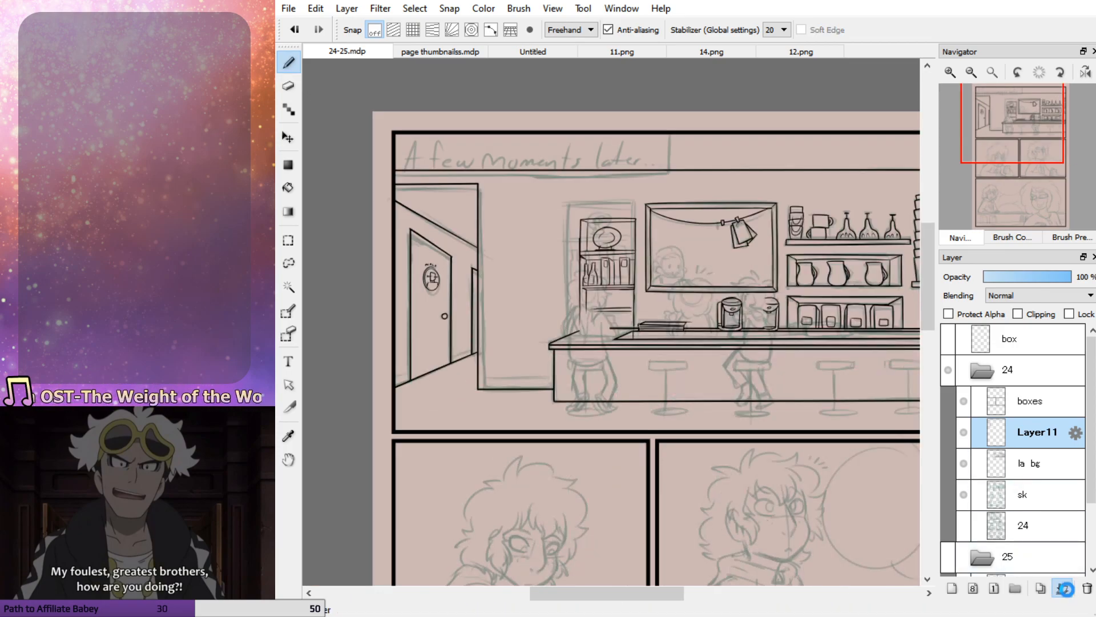
left_click(1064, 588)
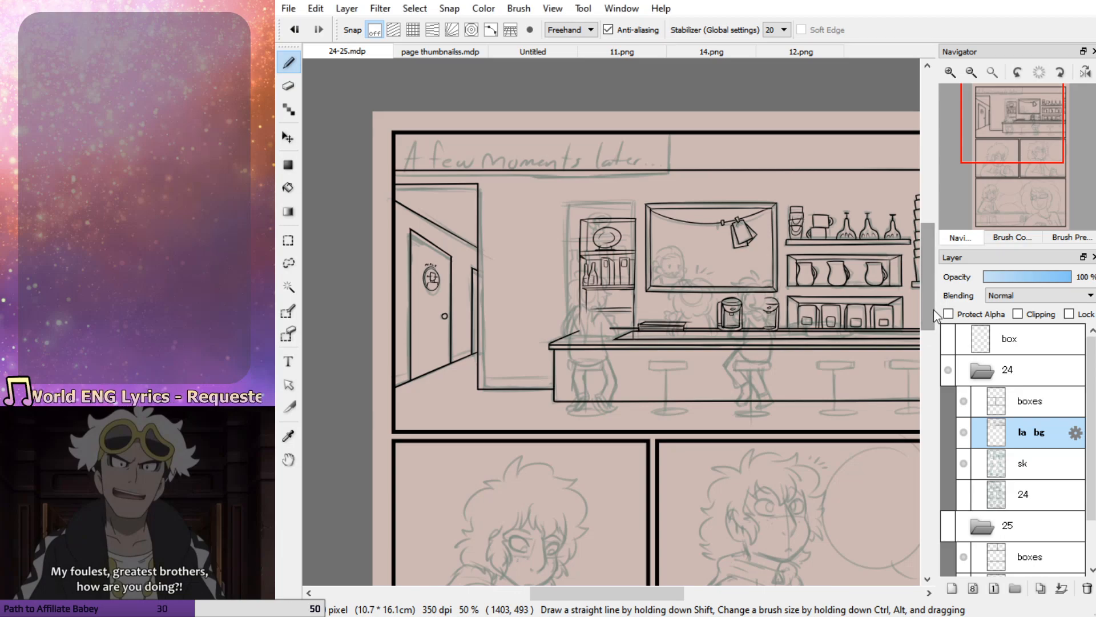
scroll(677, 470, "up", 3)
scroll(583, 320, "down", 3)
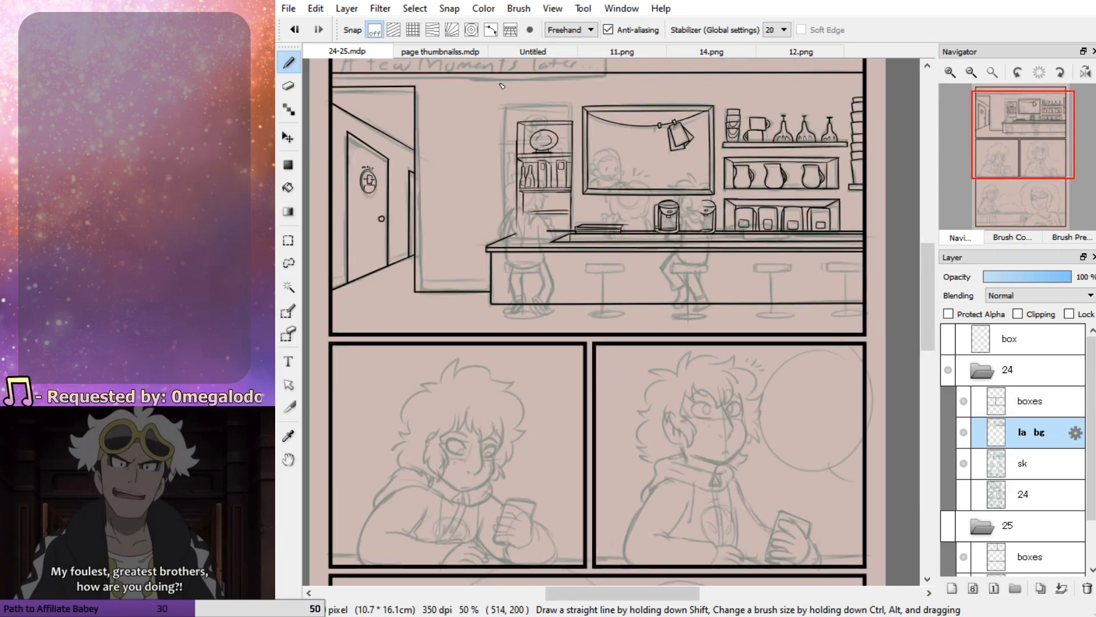
Review page 24 against the page thumbnails, then look through the Untitled sketches and the finished page 11.png
left_click(425, 51)
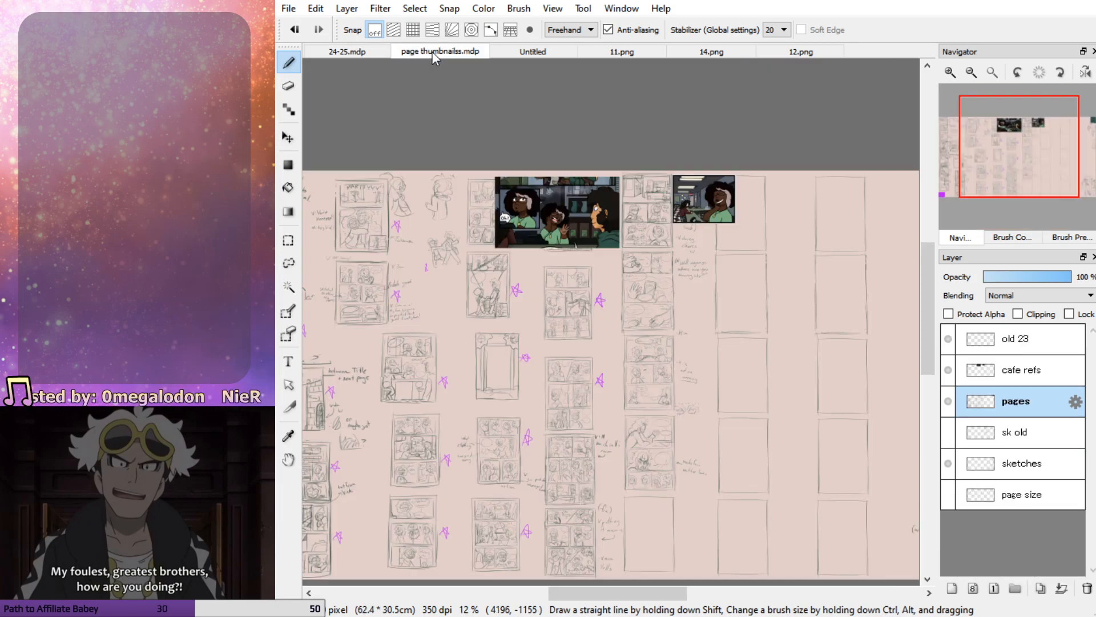
left_click(382, 50)
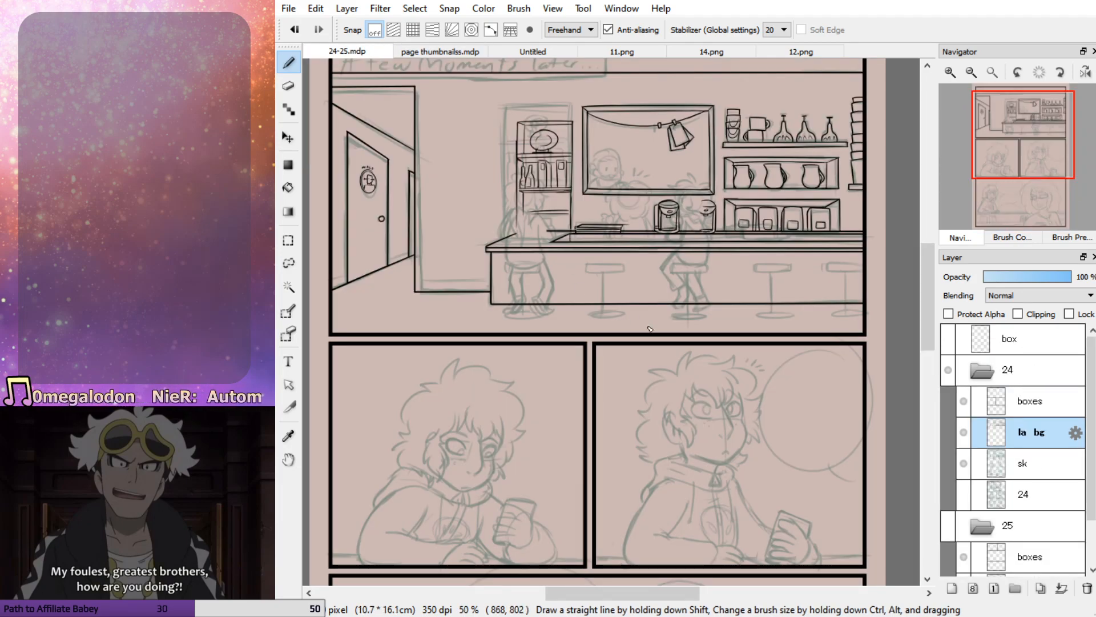
scroll(667, 448, "down", 2)
scroll(667, 448, "down", 1)
scroll(667, 448, "up", 1)
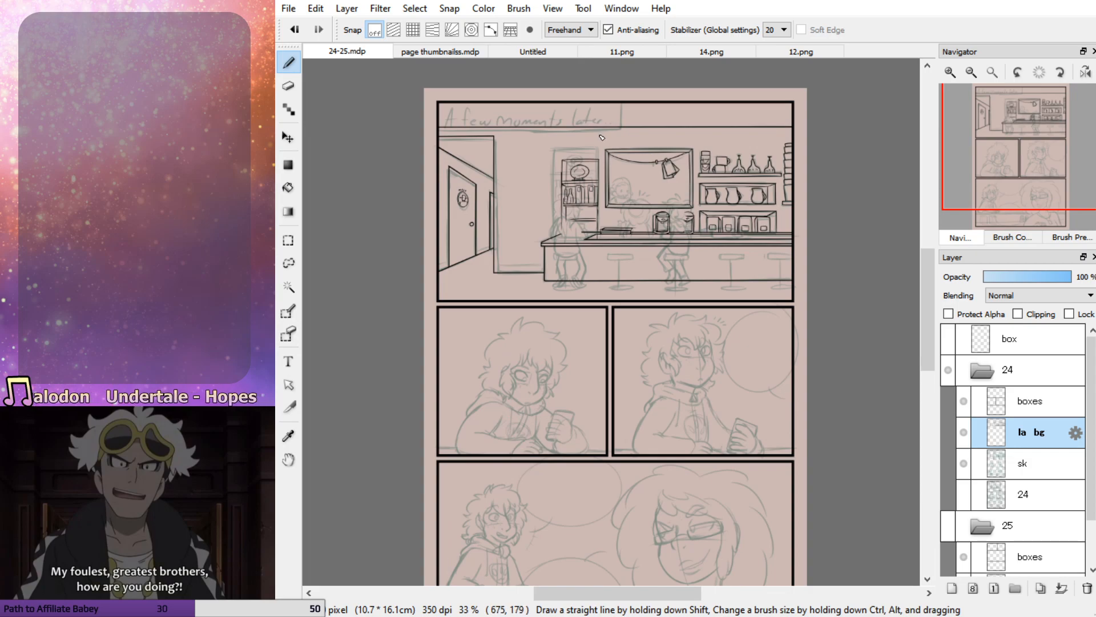
scroll(602, 138, "up", 1)
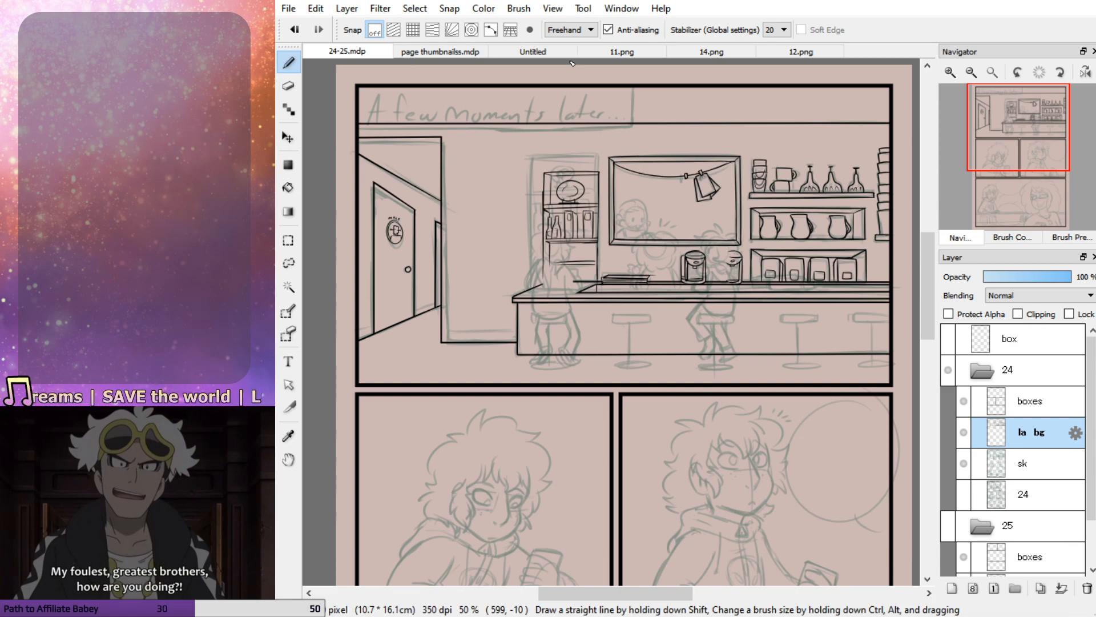
left_click(543, 52)
scroll(628, 254, "down", 3)
scroll(628, 254, "up", 3)
scroll(625, 240, "down", 3)
scroll(619, 200, "up", 2)
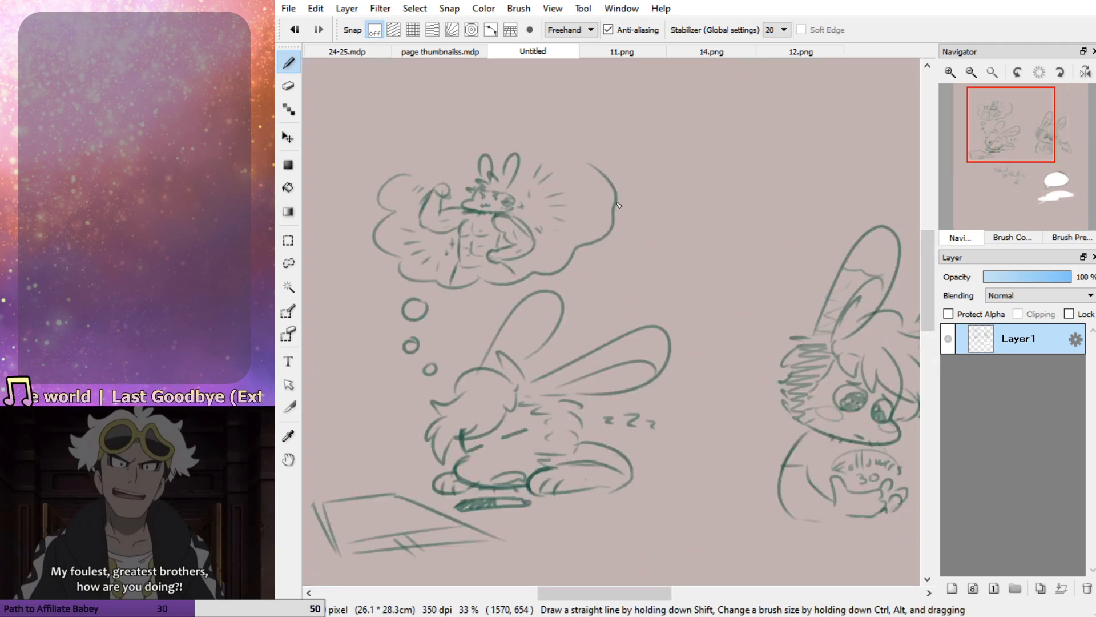
left_click(620, 53)
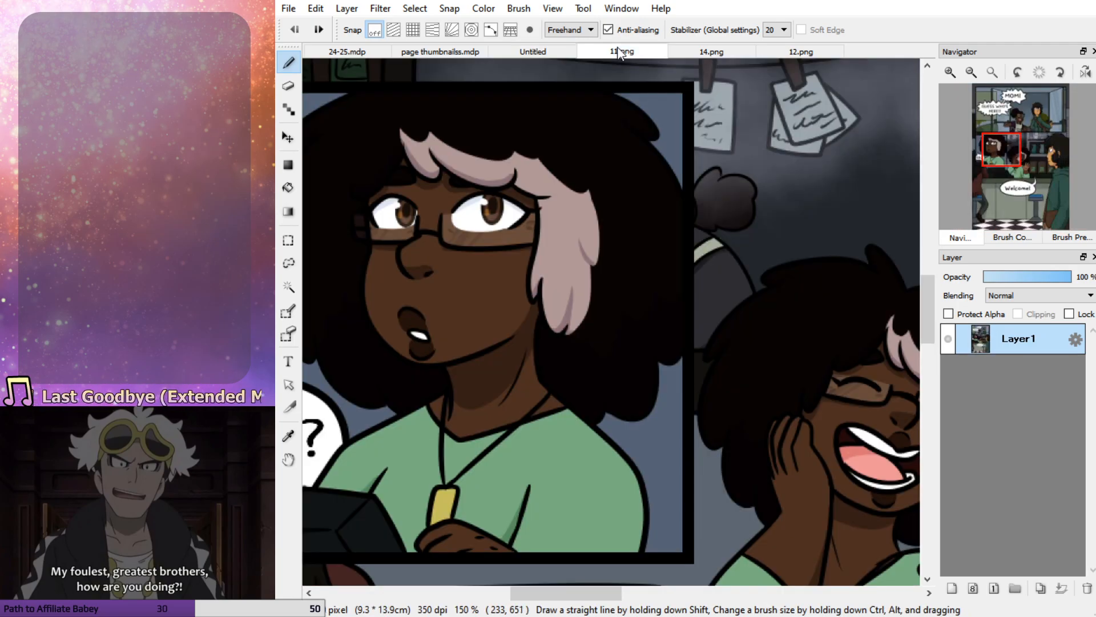